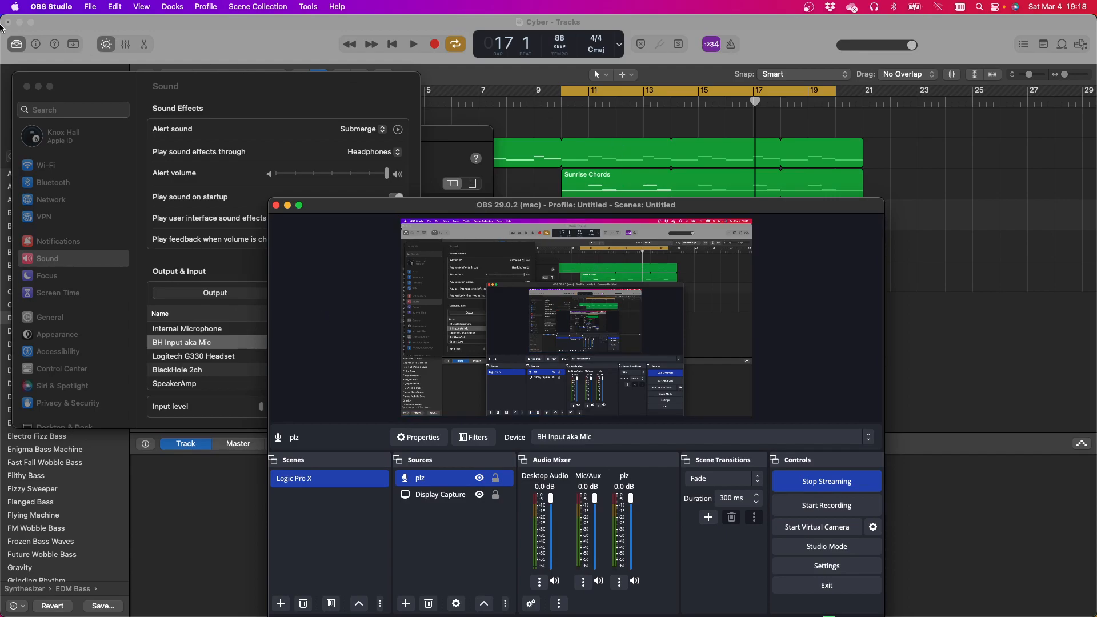
# Switch to Logic Pro, start playback, and extend the start of the cycle range back to bar 2
pyautogui.click(411, 46)
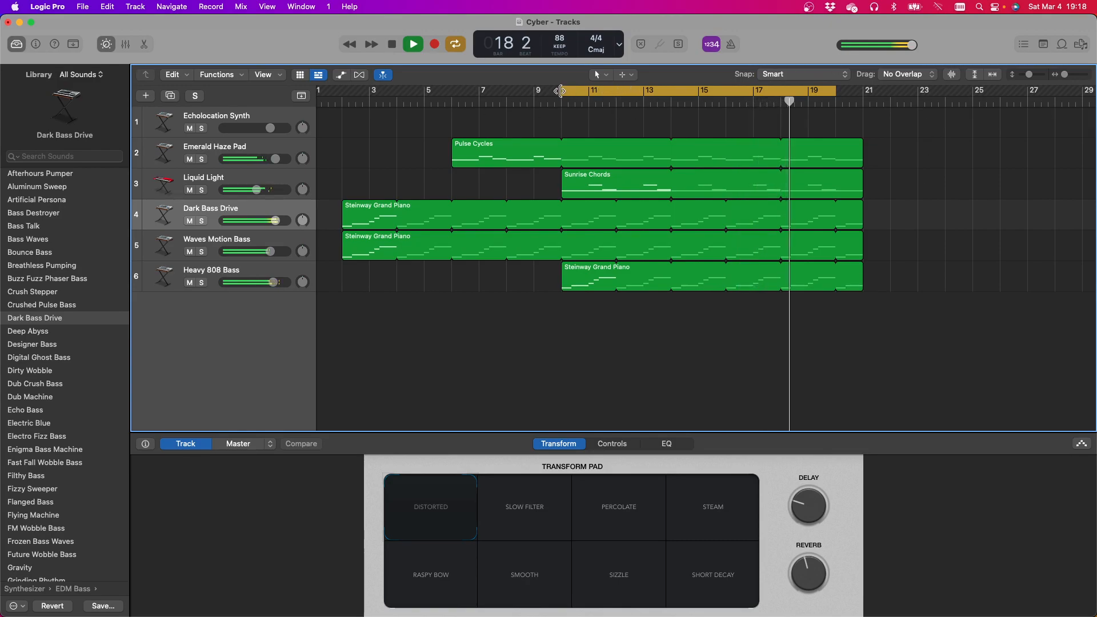
pyautogui.moveTo(562, 92); pyautogui.dragTo(345, 92)
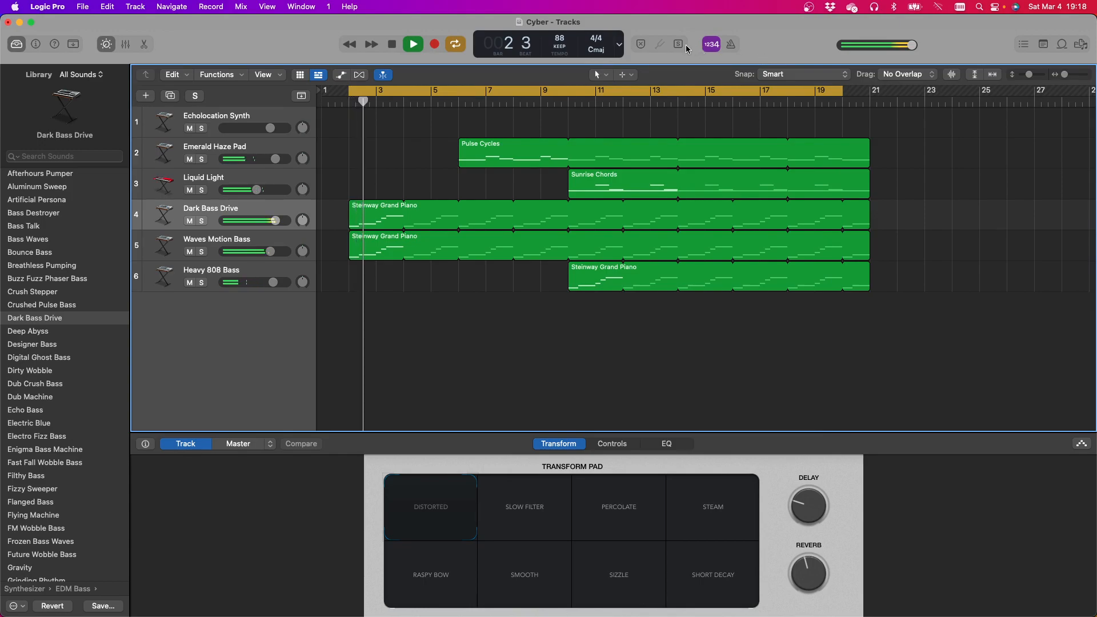
# In Logic Pro's audio settings, set the output and input devices to BH Input aka Mic and apply
pyautogui.click(46, 6)
pyautogui.moveTo(45, 43)
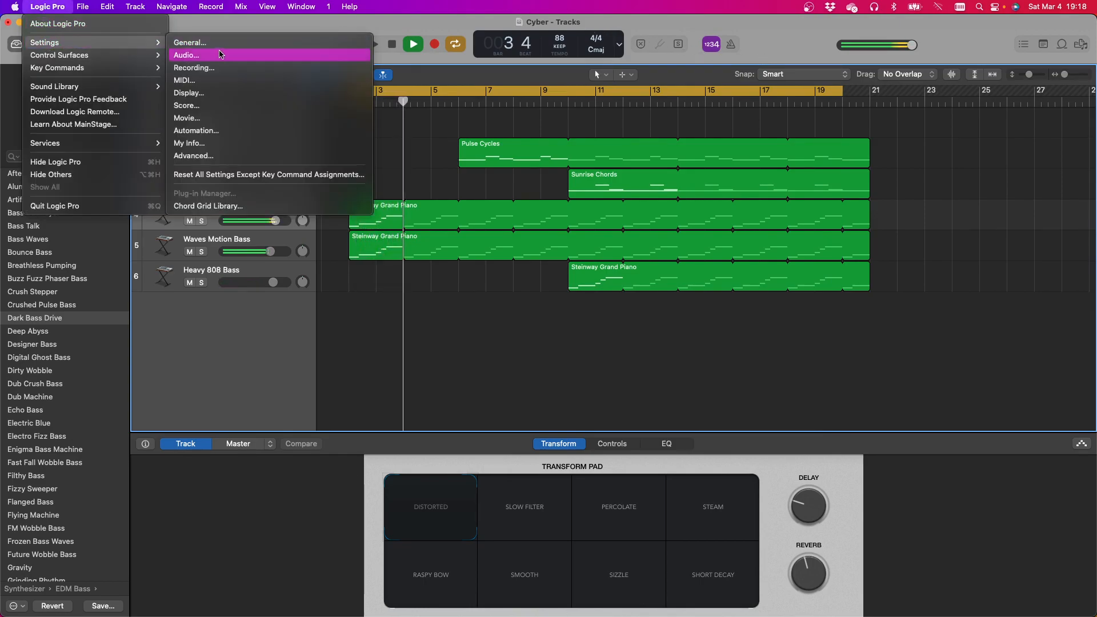
pyautogui.click(197, 54)
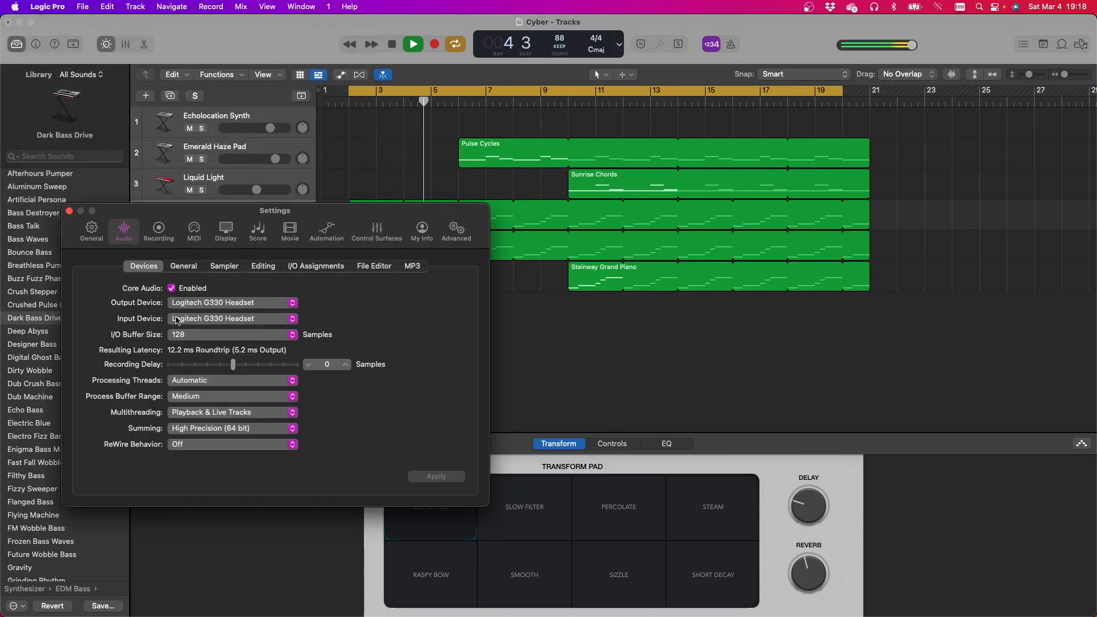
pyautogui.click(238, 307)
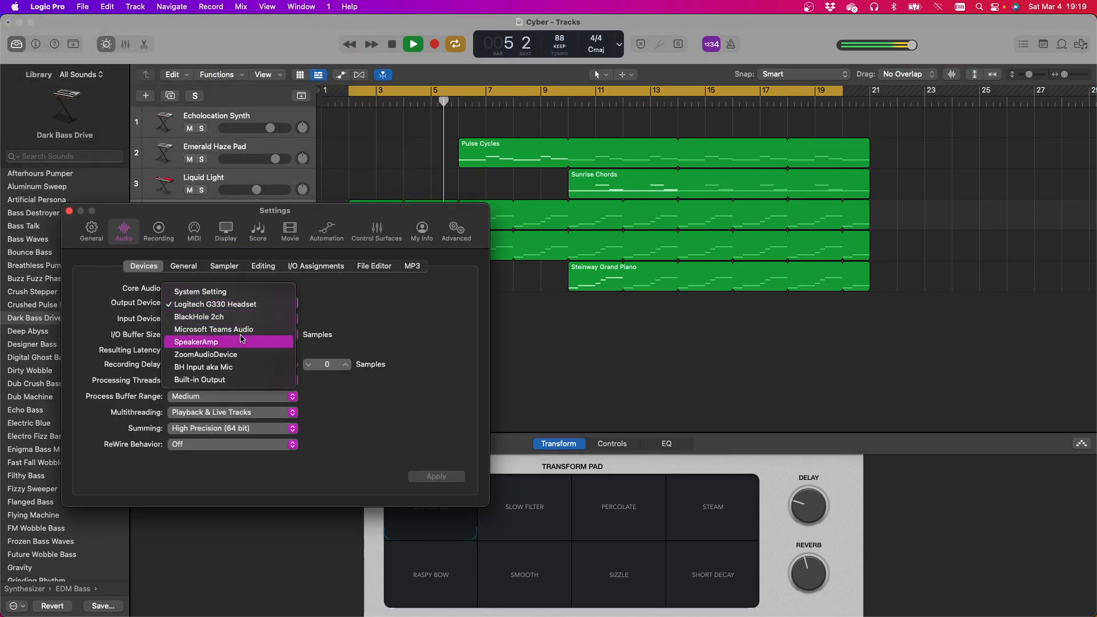
pyautogui.click(237, 374)
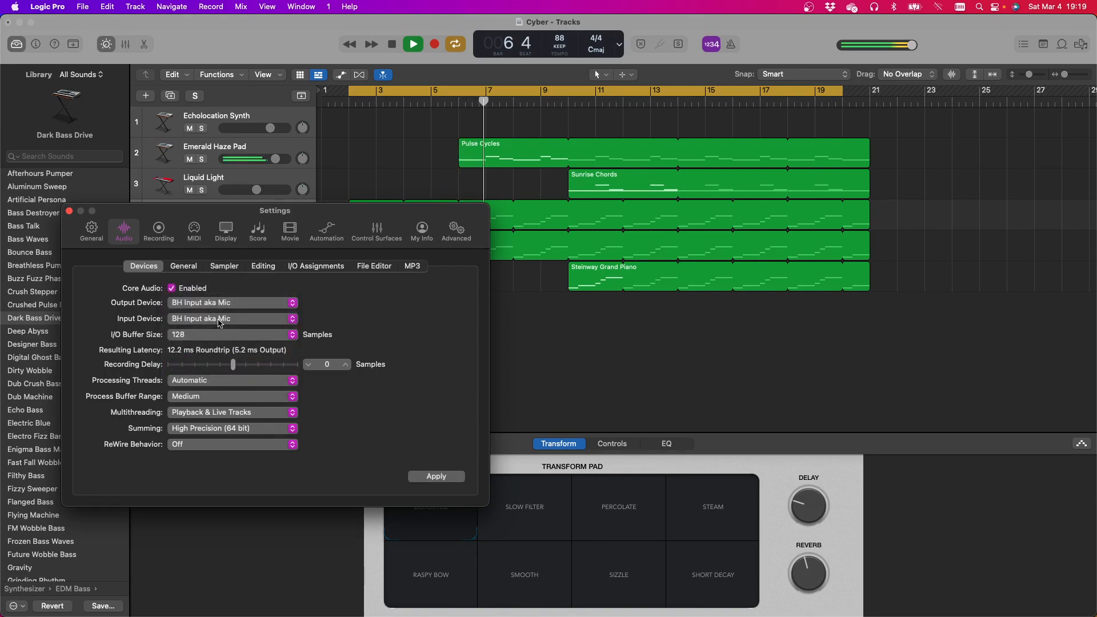
pyautogui.click(437, 476)
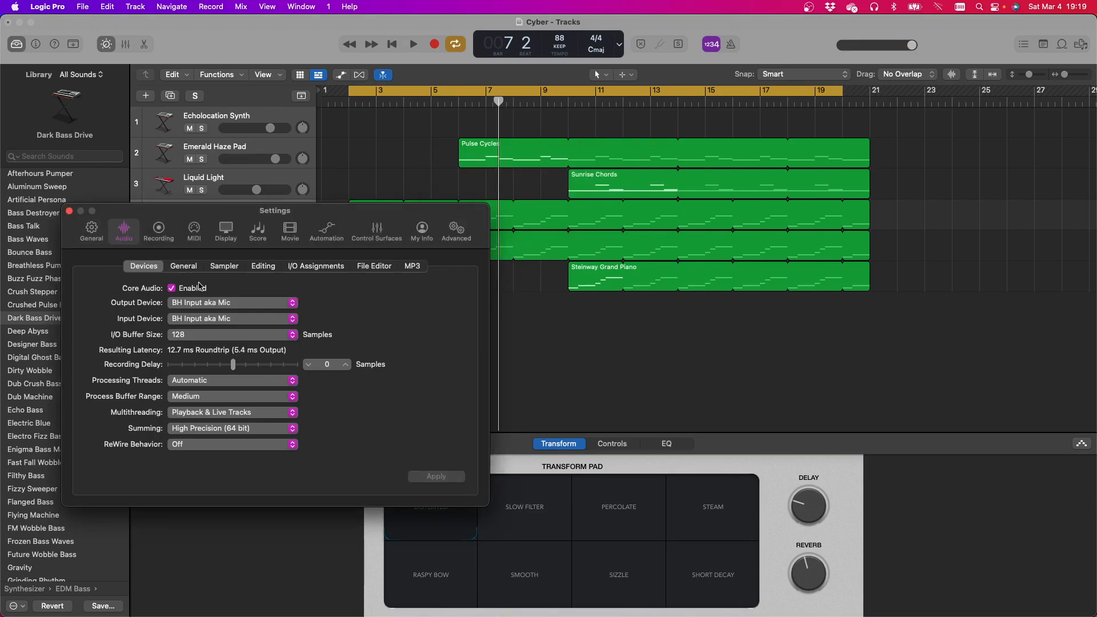
# Set Logic Pro's output device to Built-in Output, apply it, then start playback and close the settings
pyautogui.click(202, 303)
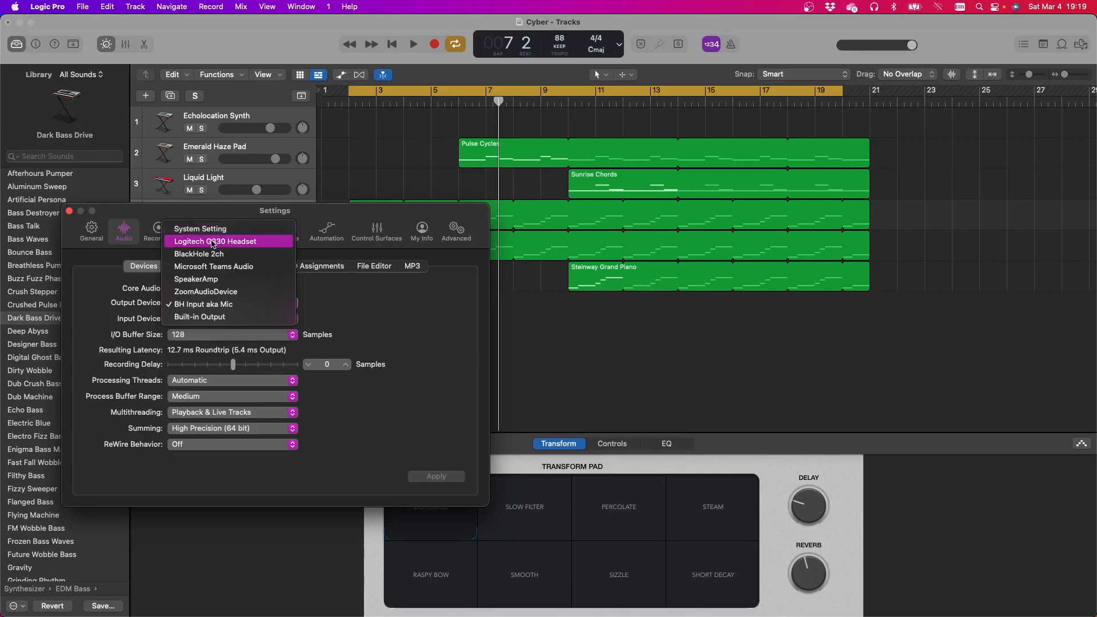
pyautogui.click(220, 318)
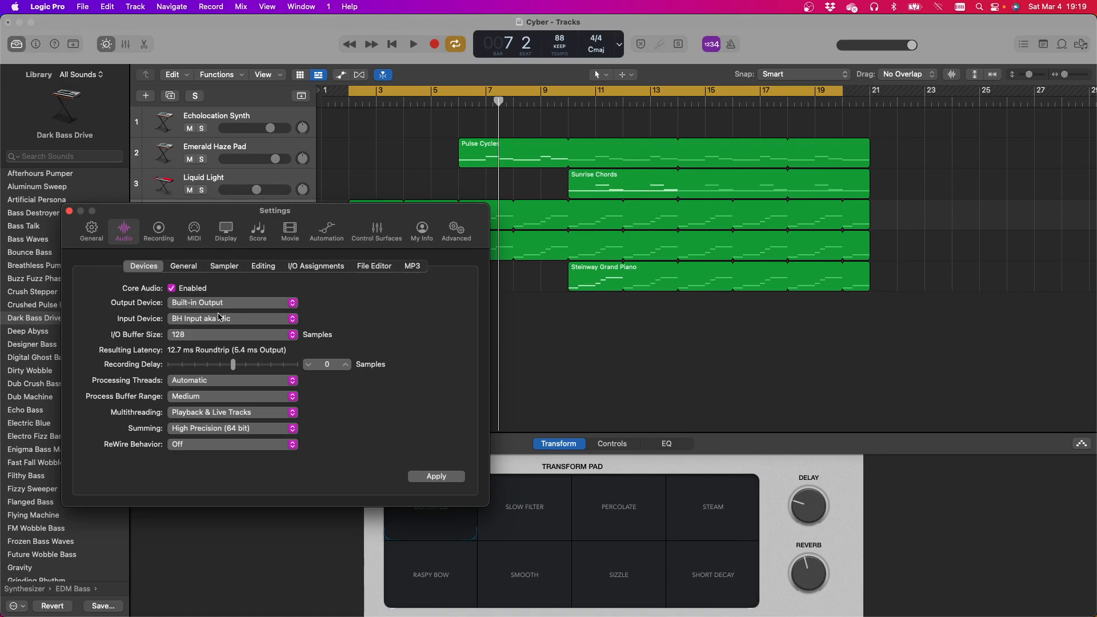
pyautogui.click(440, 480)
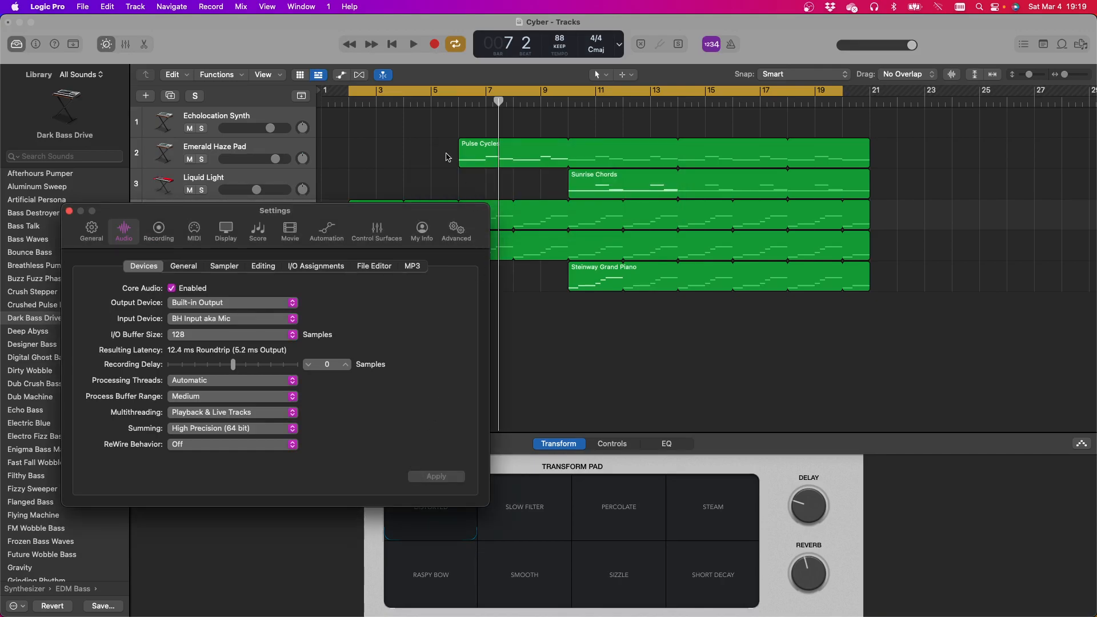
pyautogui.click(413, 46)
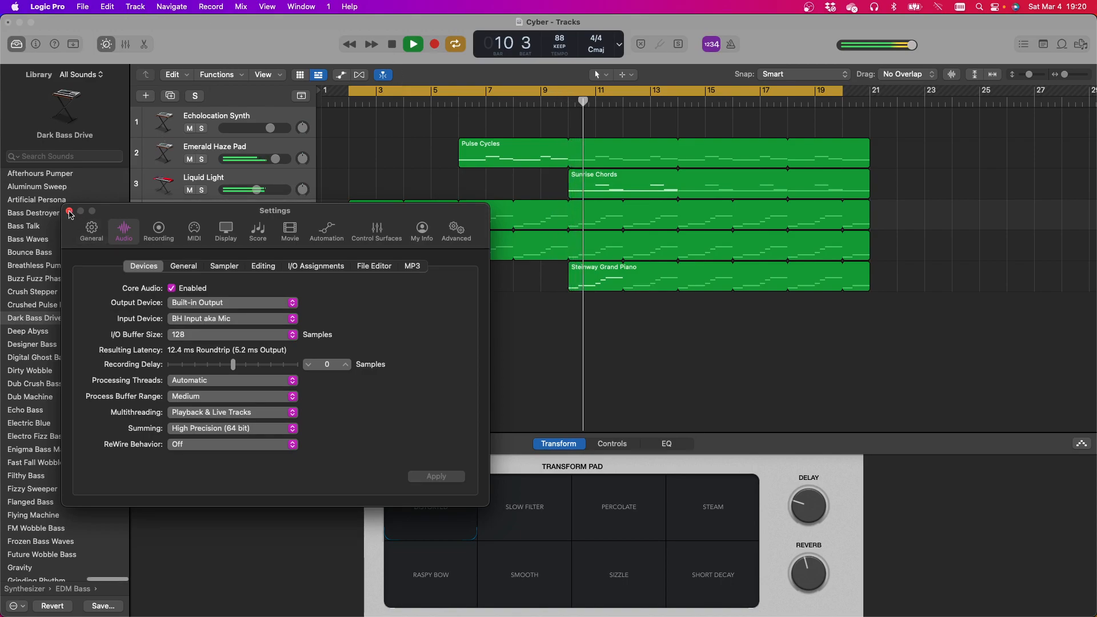
pyautogui.press('super+w')
# Switch to OBS and look over the available options for the plz audio source
pyautogui.moveTo(586, 615)
pyautogui.click(609, 597)
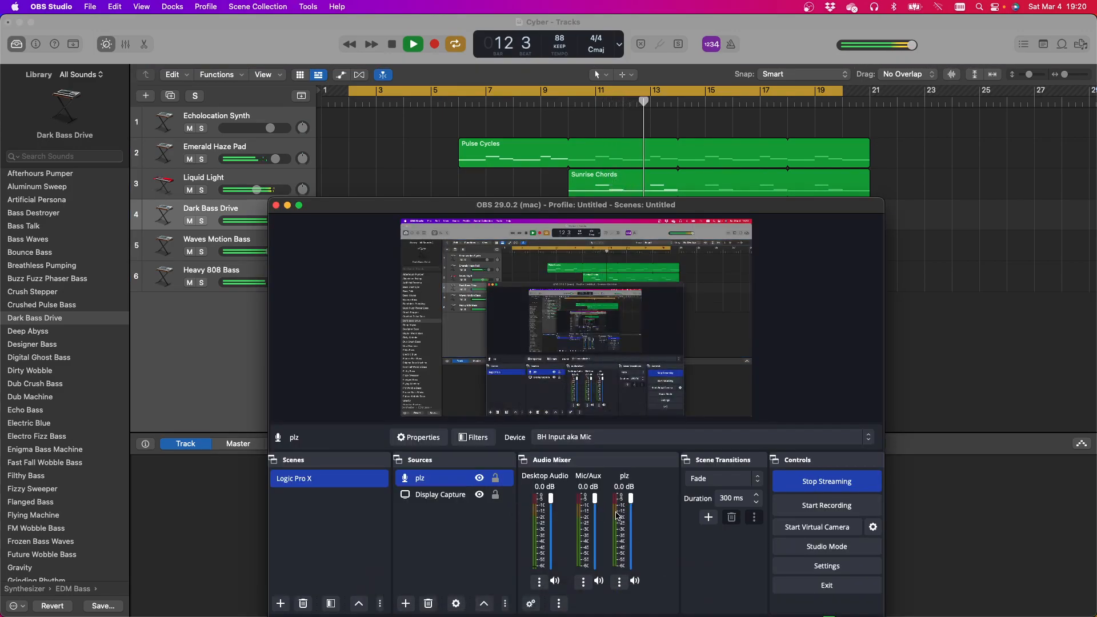
pyautogui.rightClick(443, 478)
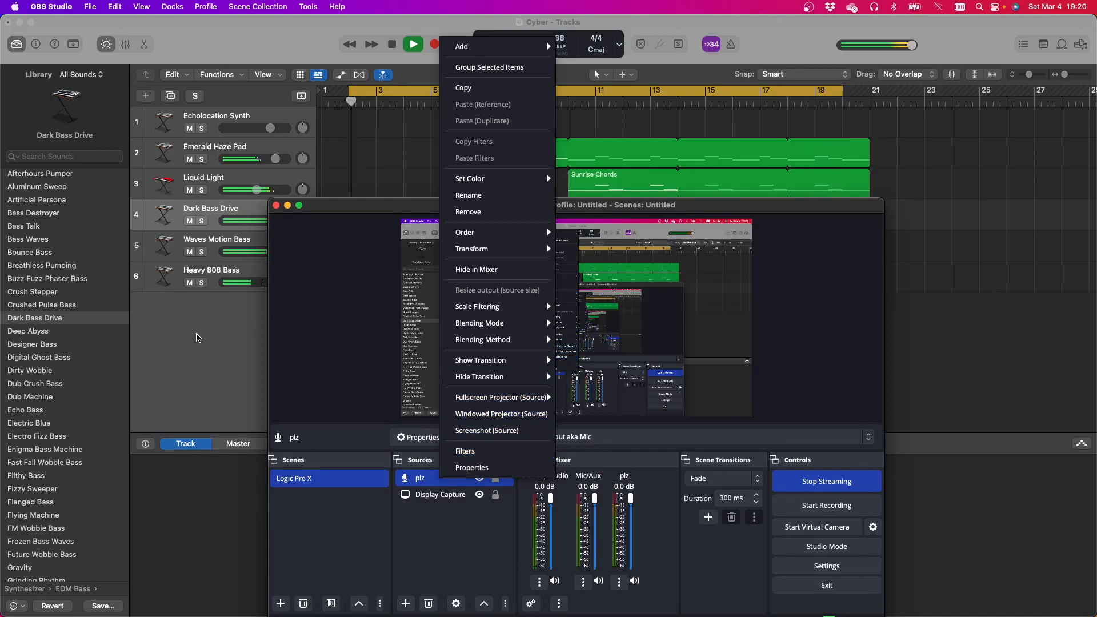
pyautogui.click(307, 346)
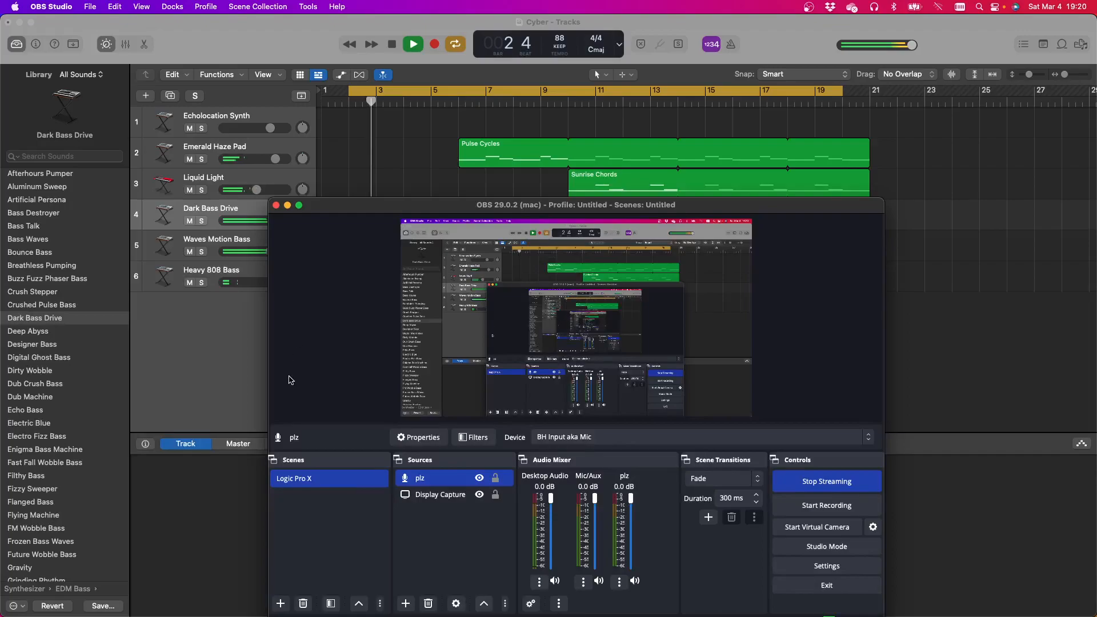
# Switch to System Settings, choose Logitech G330 Headset as the sound input, and stop the Logic Pro playback
pyautogui.click(15, 6)
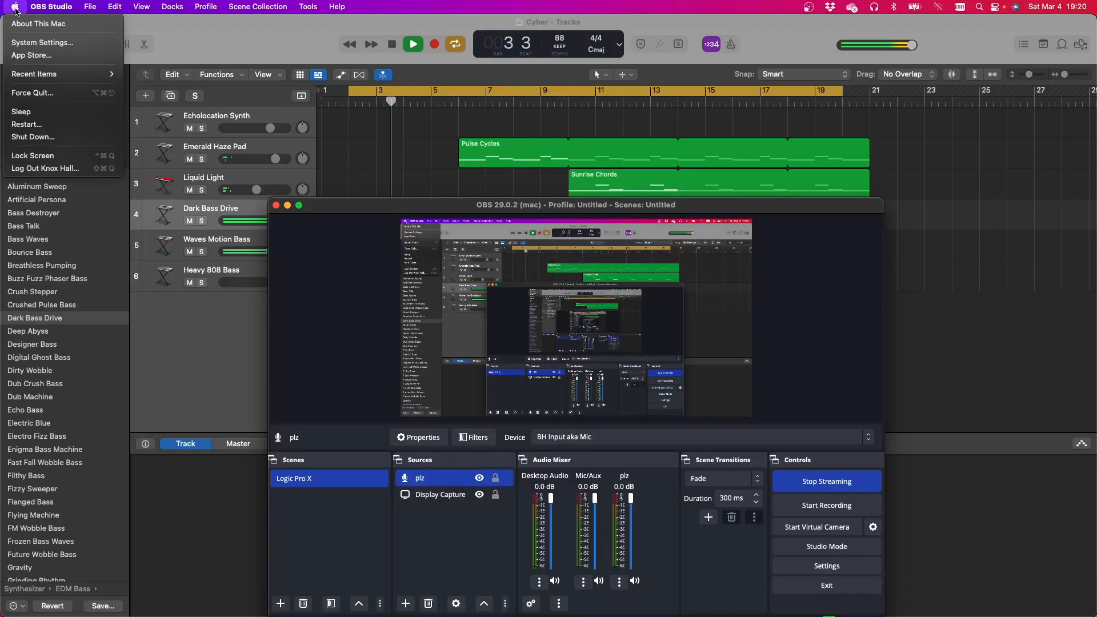
pyautogui.click(40, 43)
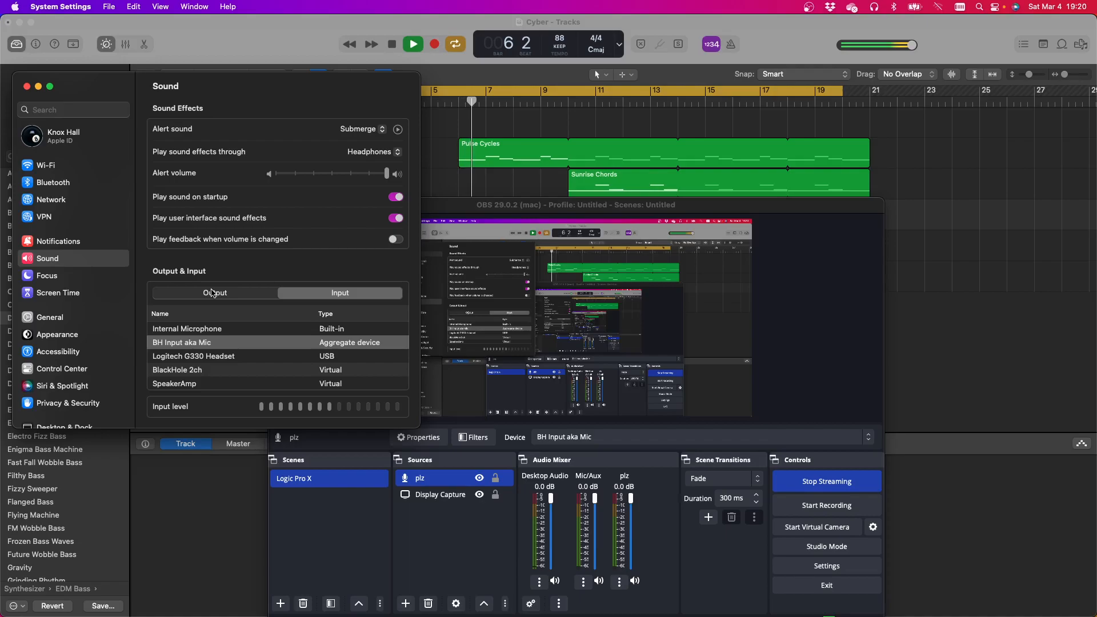
pyautogui.click(265, 358)
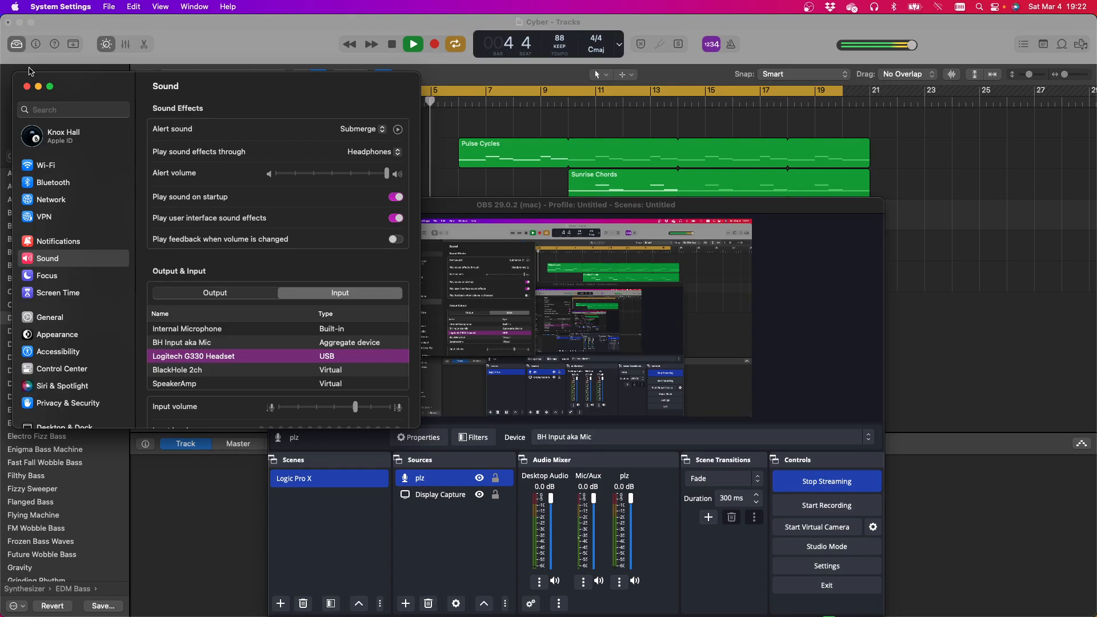
pyautogui.click(390, 45)
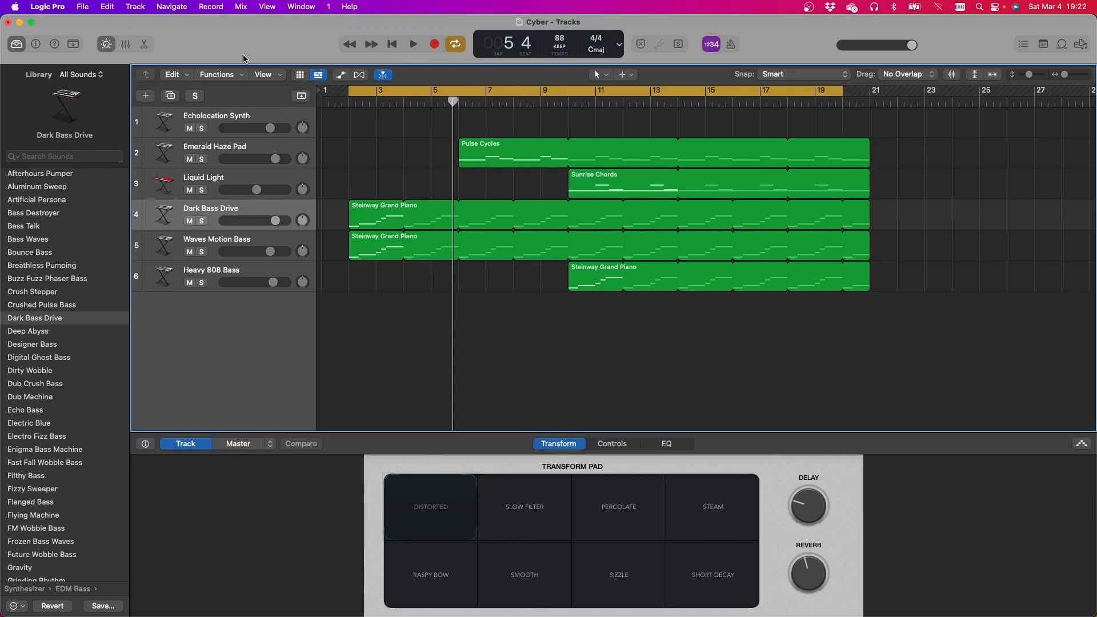
pyautogui.moveTo(51, 101)
pyautogui.click(82, 7)
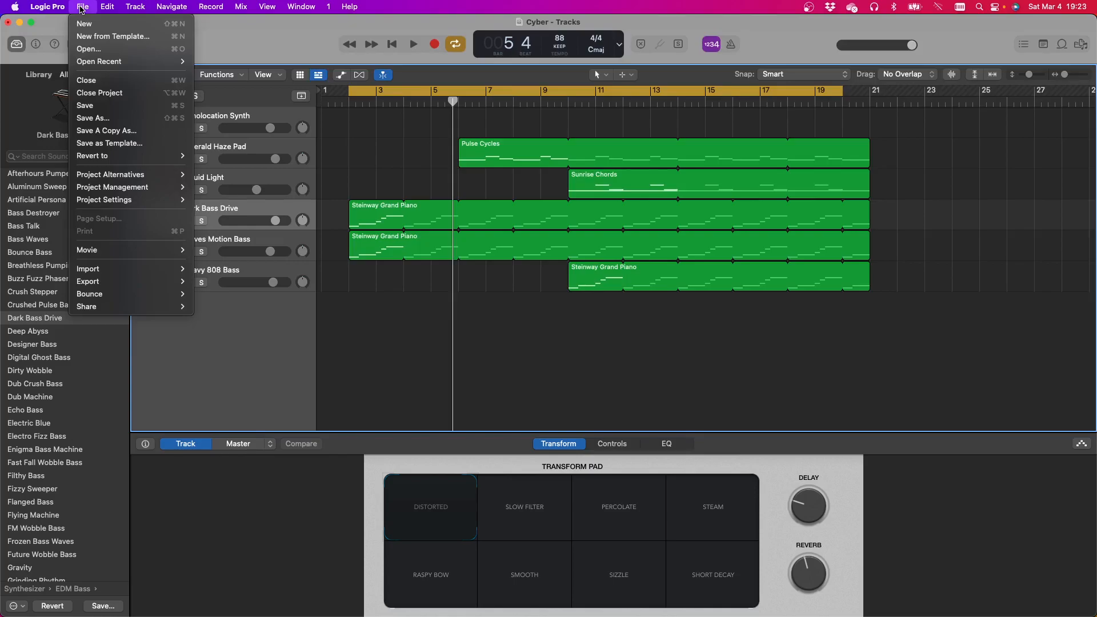
pyautogui.click(82, 8)
# Switch to Audio MIDI Setup and examine the subdevices of the BH Input aka Mic aggregate device
pyautogui.moveTo(409, 606)
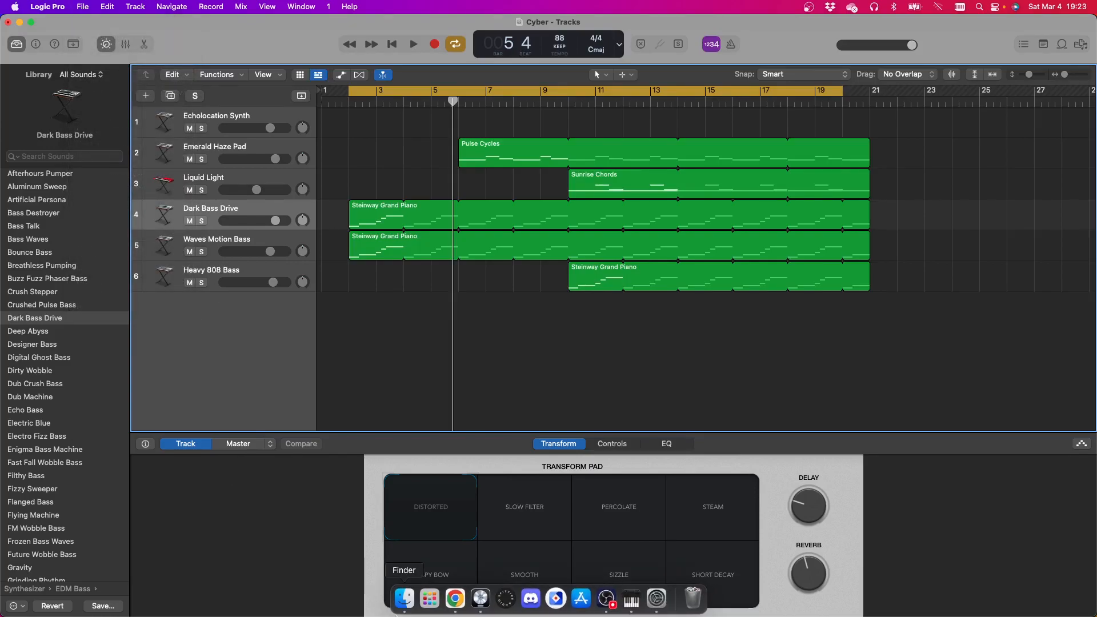
pyautogui.click(633, 609)
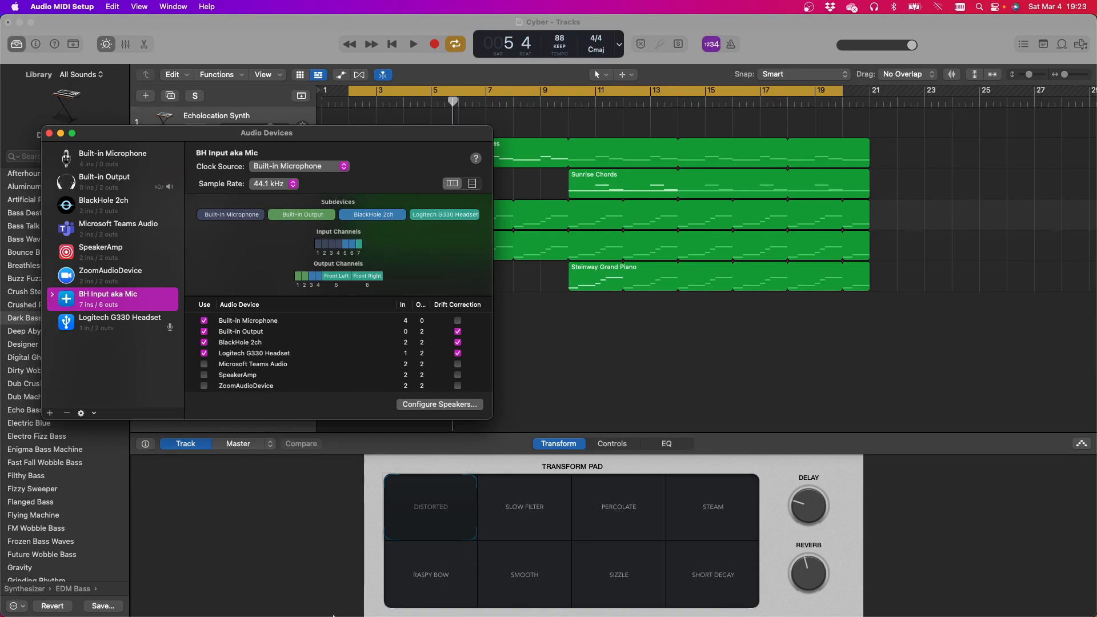
# Switch to OBS, reposition its window, and check the device selected in the plz source's properties
pyautogui.moveTo(426, 613)
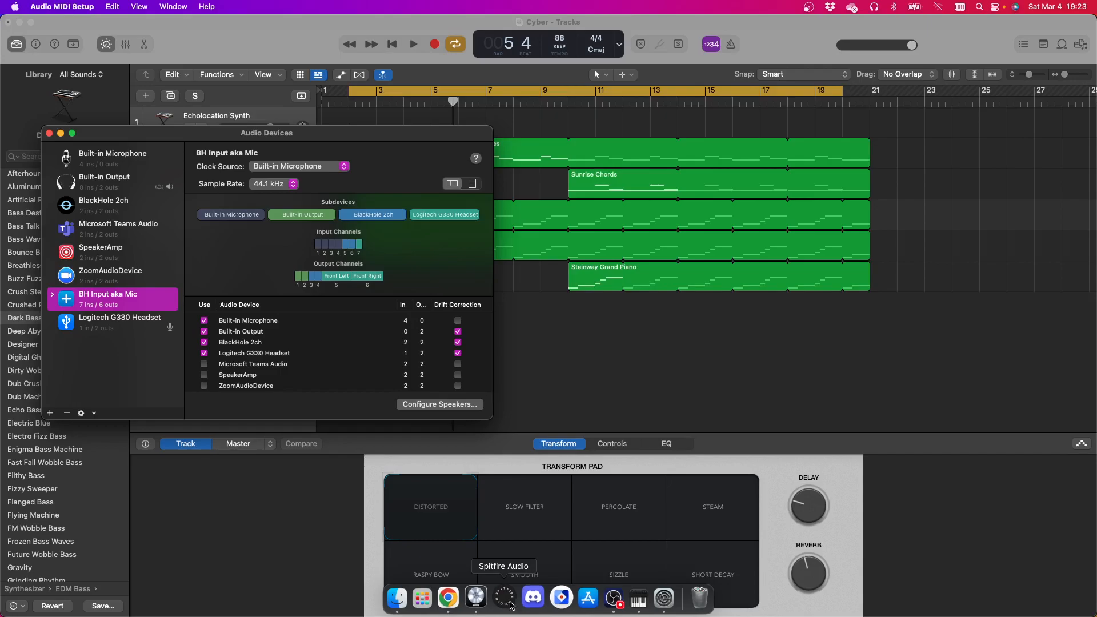
pyautogui.click(614, 598)
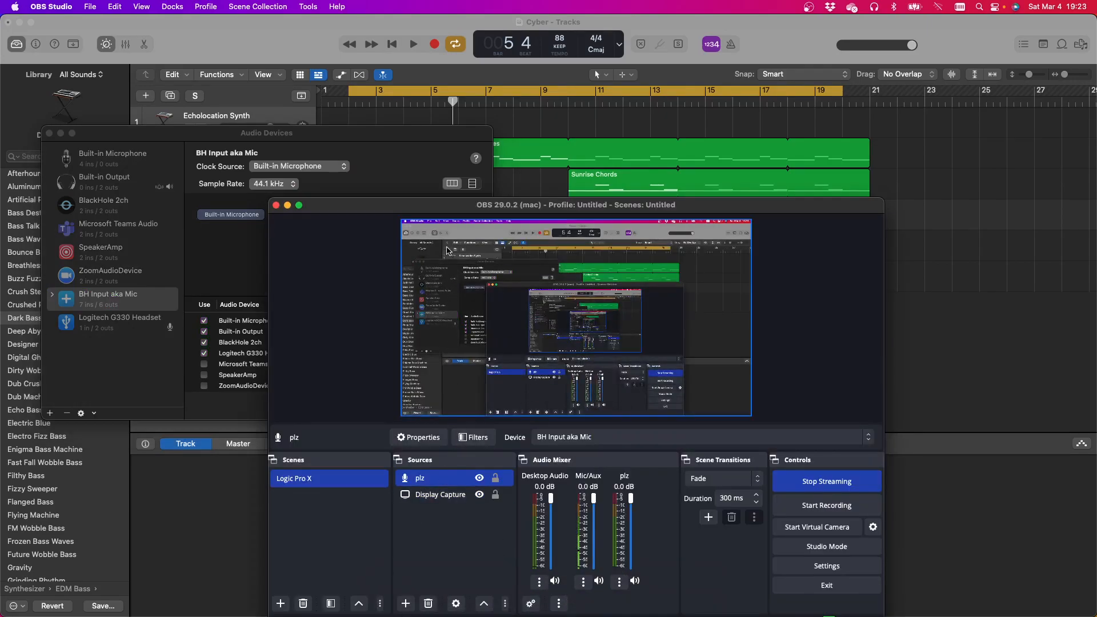
pyautogui.moveTo(444, 211); pyautogui.dragTo(538, 131)
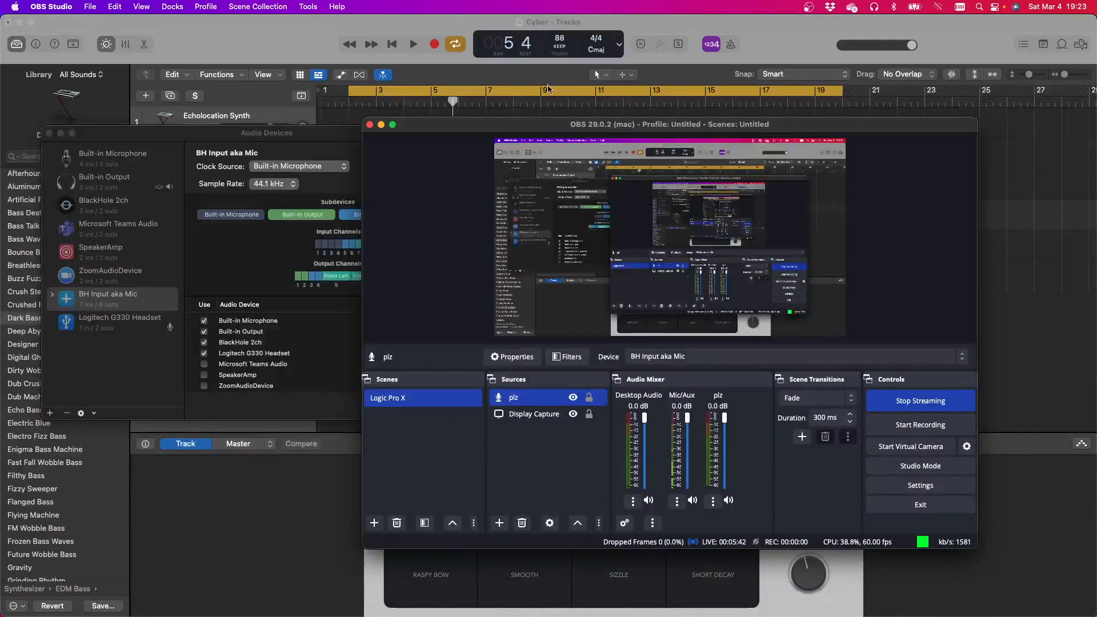
pyautogui.doubleClick(537, 401)
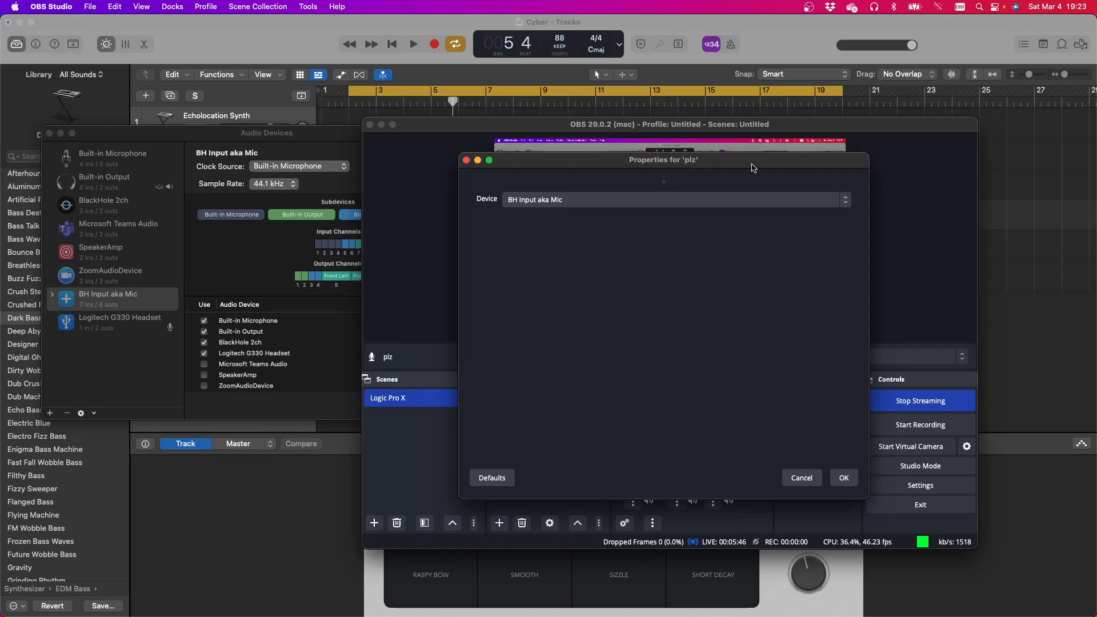
pyautogui.click(845, 202)
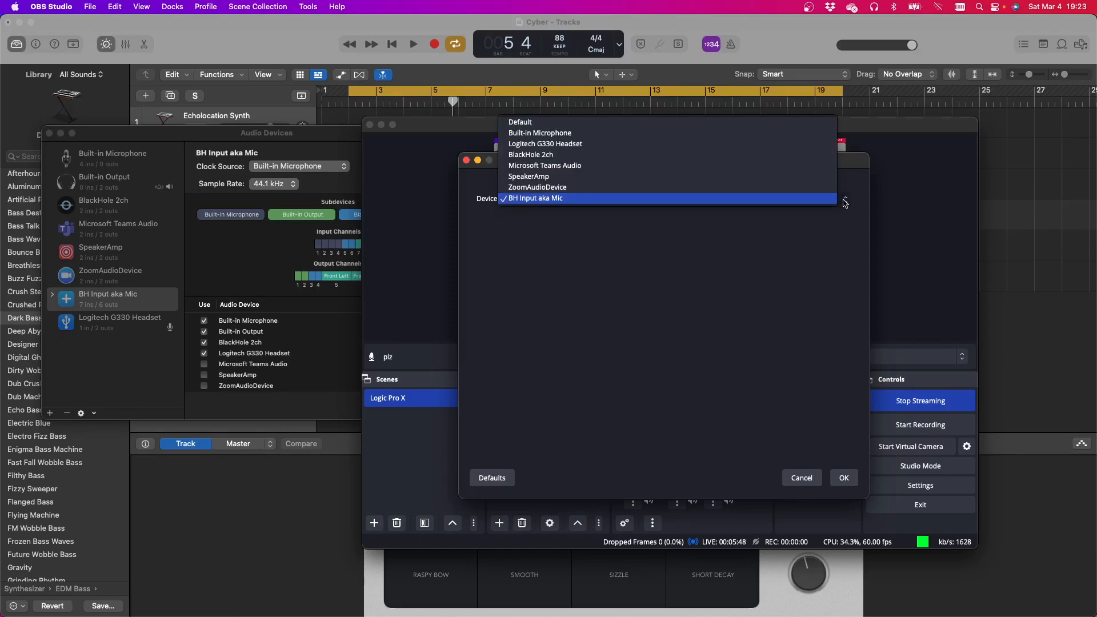
pyautogui.click(803, 241)
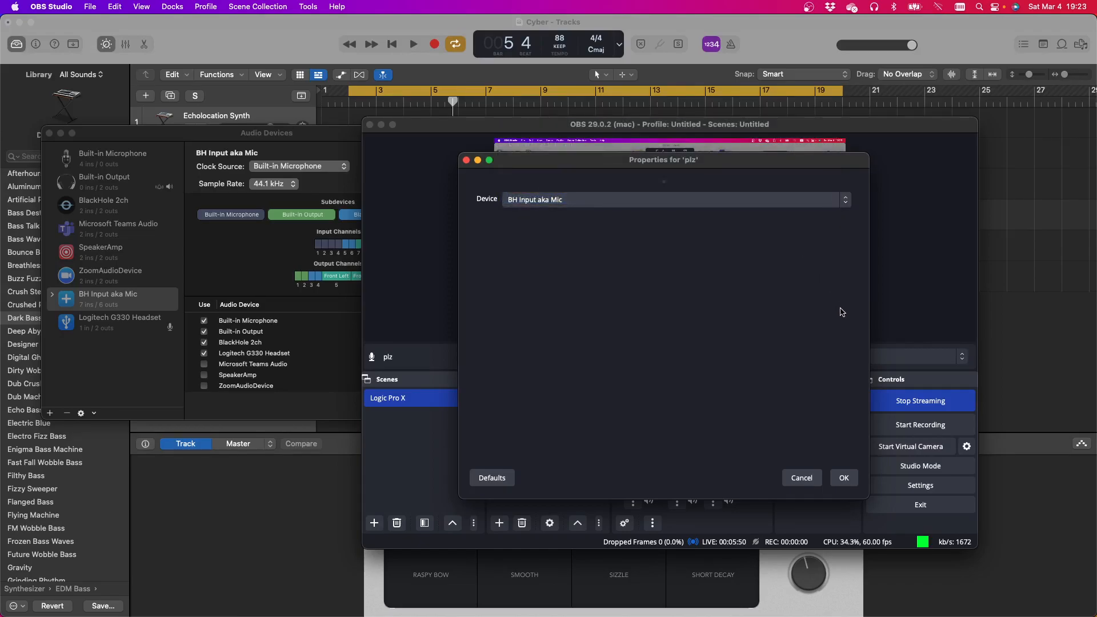
pyautogui.click(844, 479)
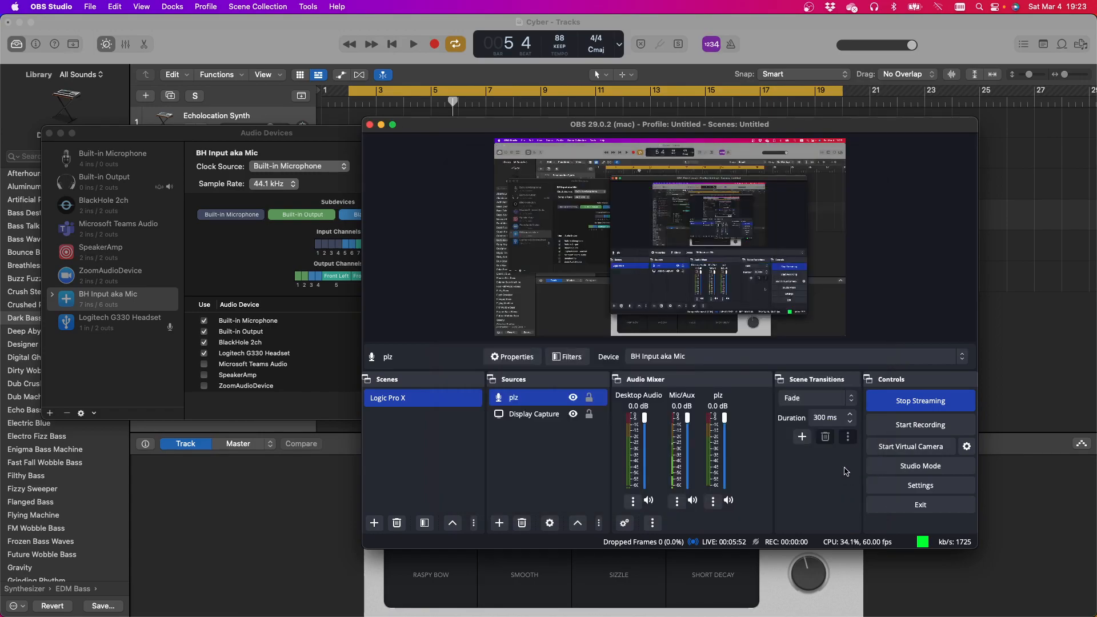
# Switch to System Settings and select BH Input aka Mic as both the sound input and the sound output
pyautogui.moveTo(483, 615)
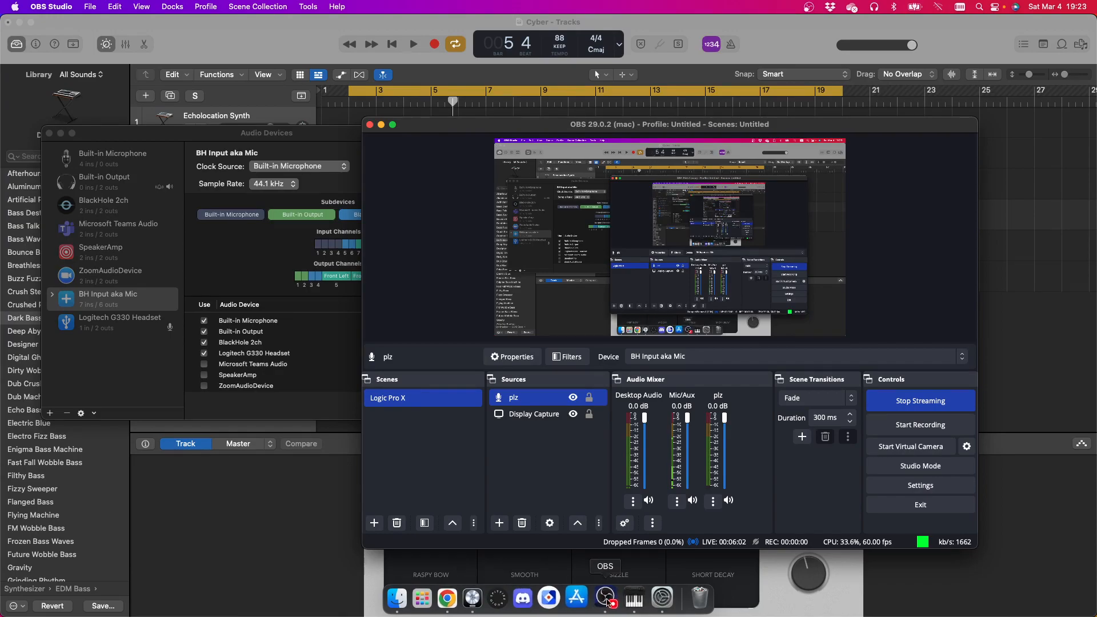
pyautogui.click(662, 597)
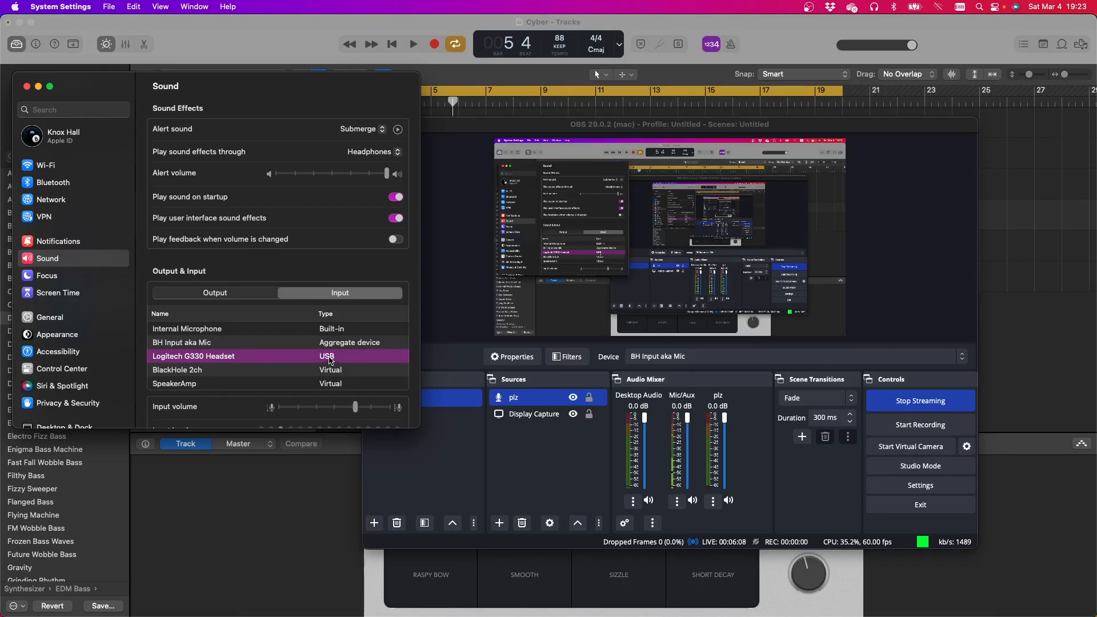
pyautogui.click(350, 345)
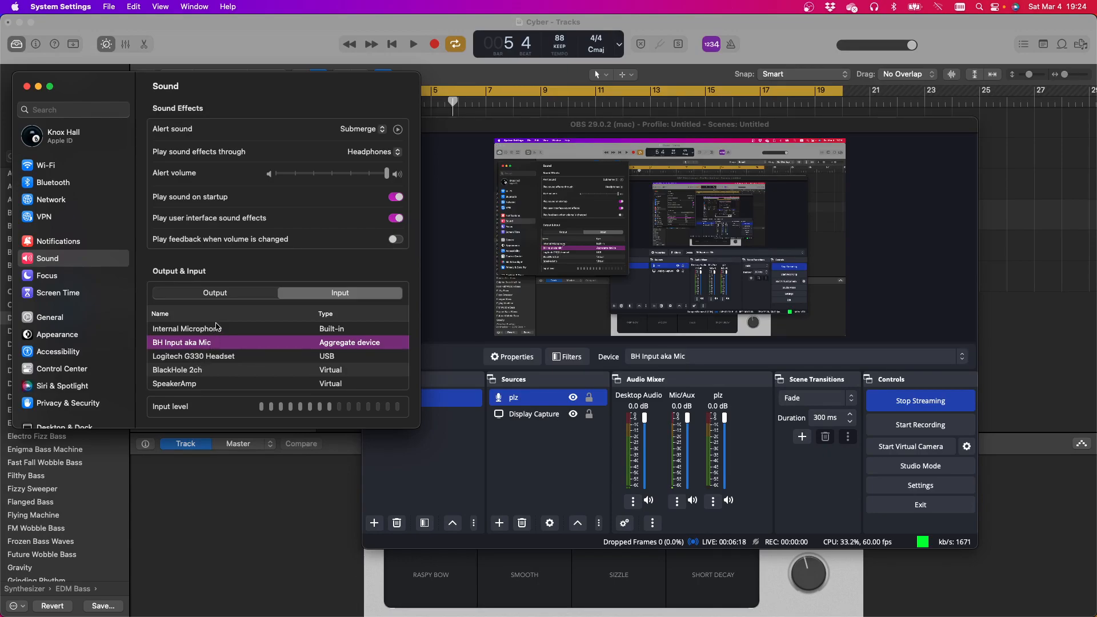
pyautogui.click(217, 294)
pyautogui.click(205, 343)
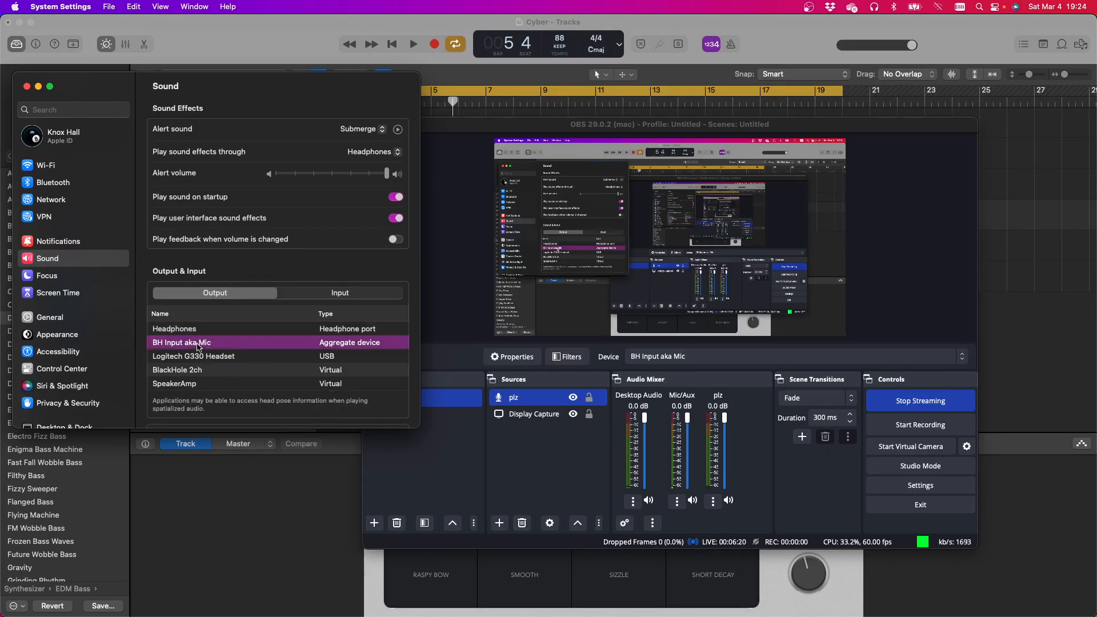
# Set the system sound input to Logitech G330 Headset and display the output device list
pyautogui.click(354, 294)
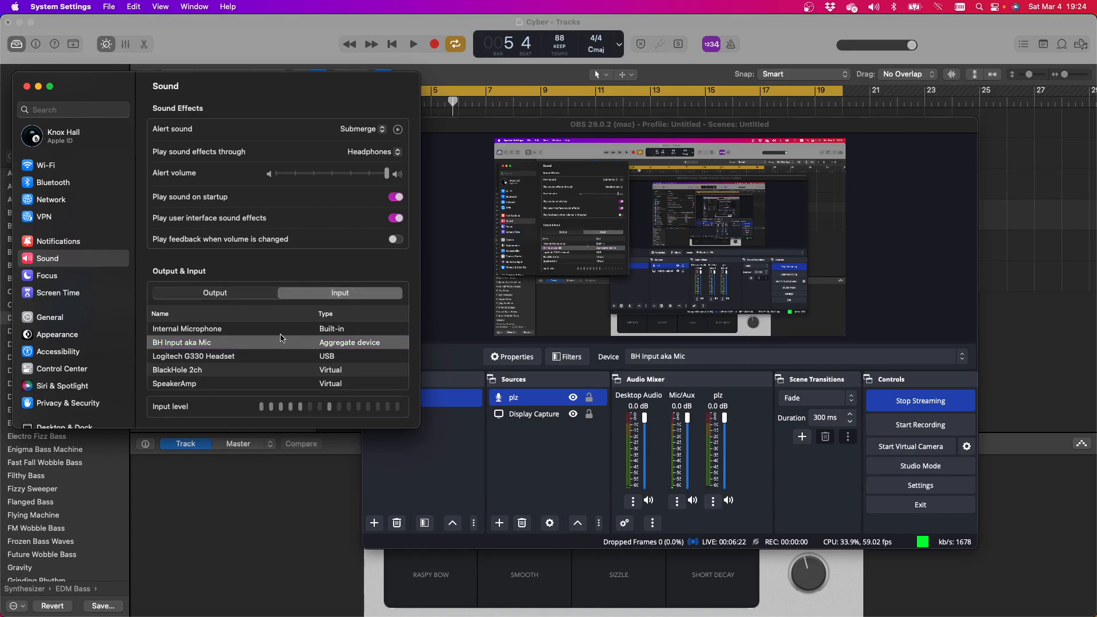
pyautogui.click(221, 360)
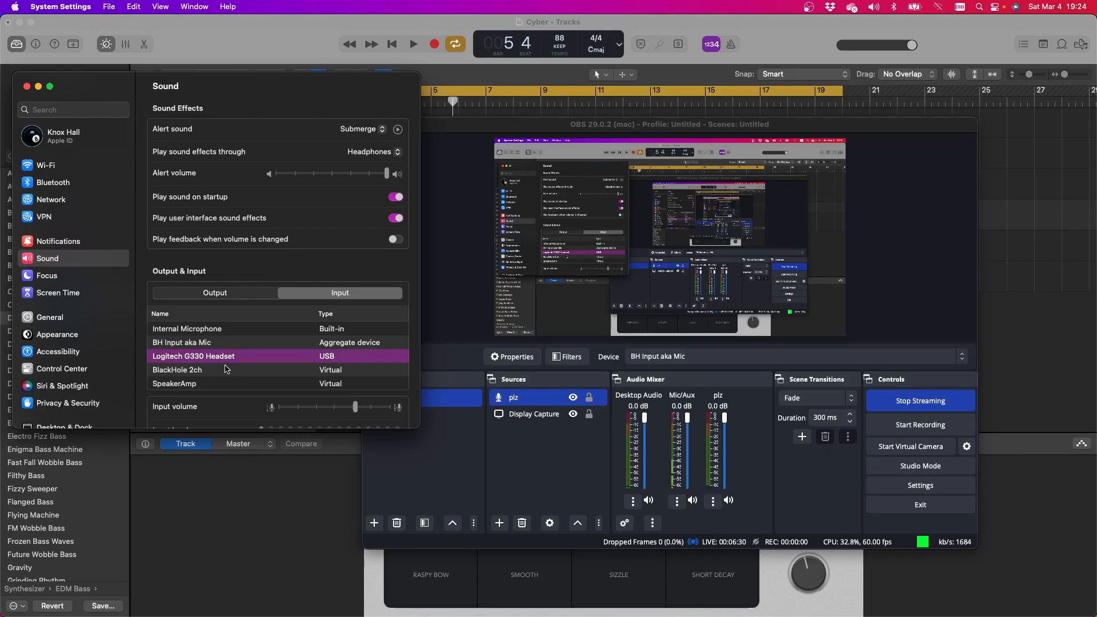
pyautogui.click(228, 297)
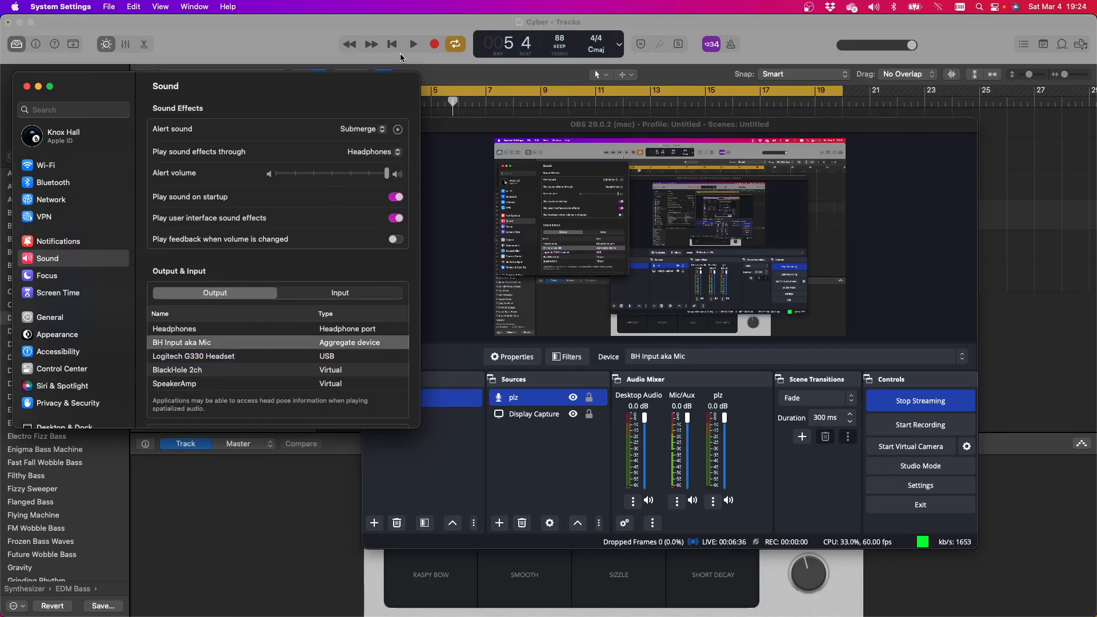
# Play the Cyber project in Logic Pro and switch to OBS to check the audio mixer levels
pyautogui.click(413, 47)
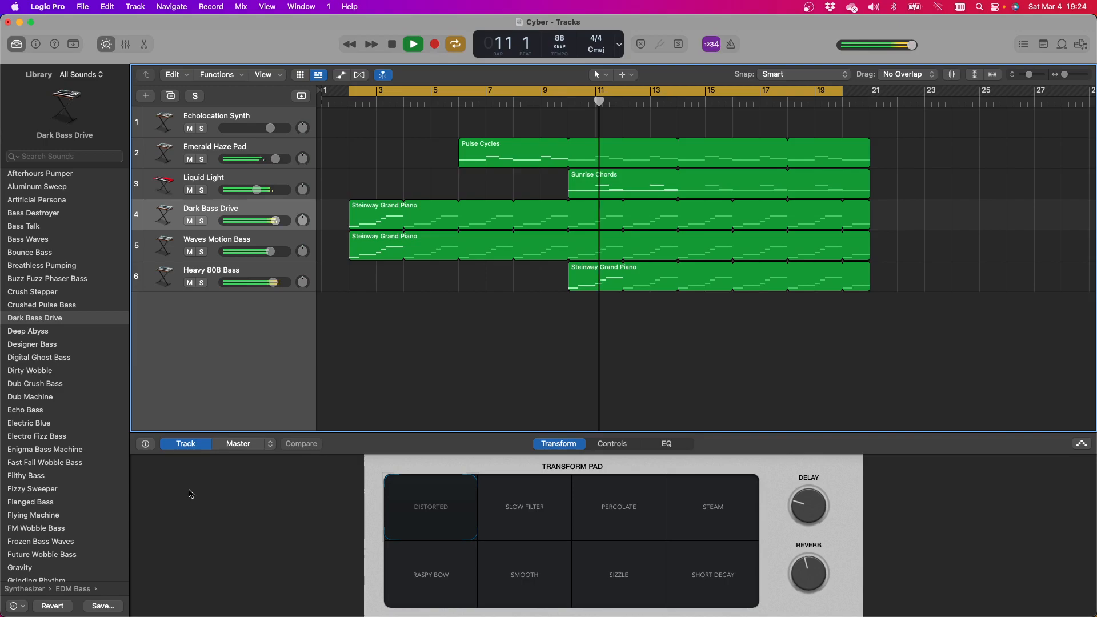
pyautogui.moveTo(379, 616)
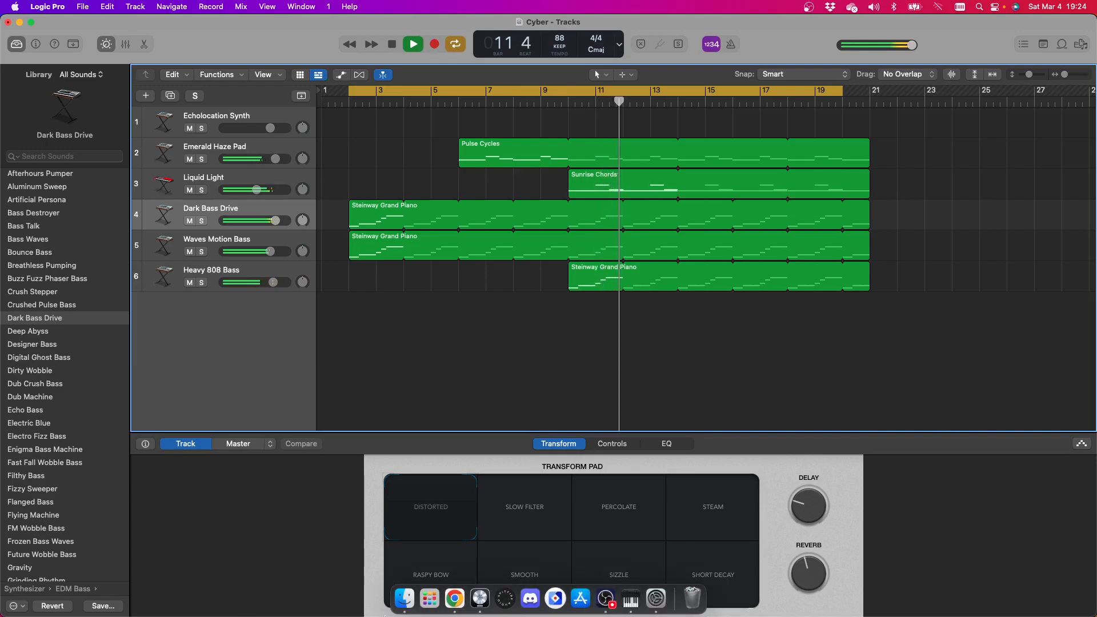
pyautogui.click(605, 599)
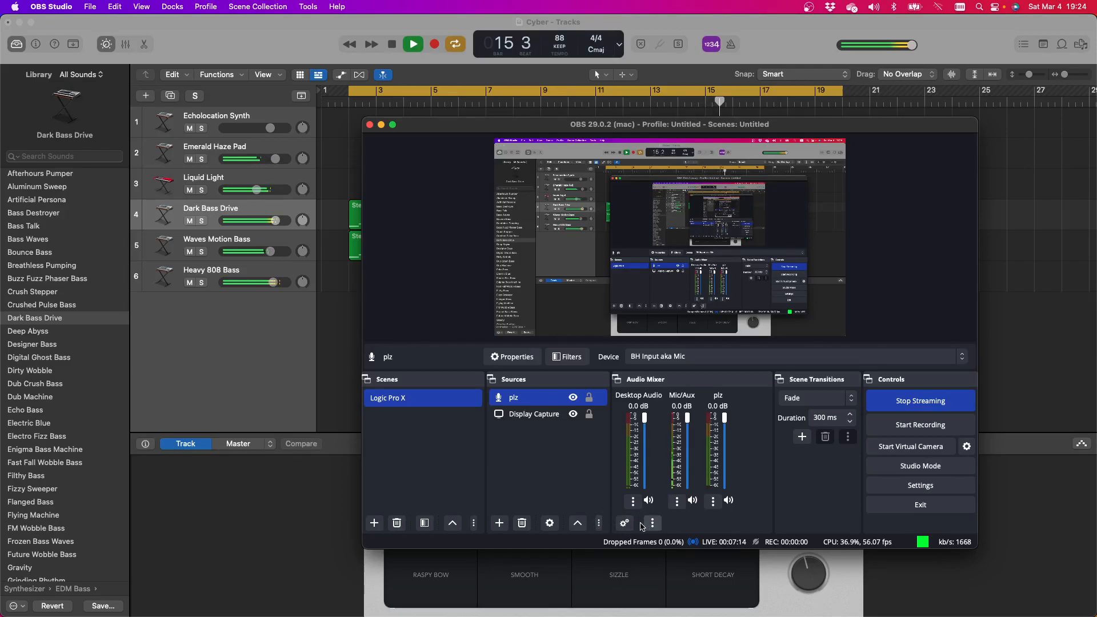
# Add an Audio Output Capture source named maybe to the Logic Pro X scene, using BlackHole 2ch as its device
pyautogui.click(500, 523)
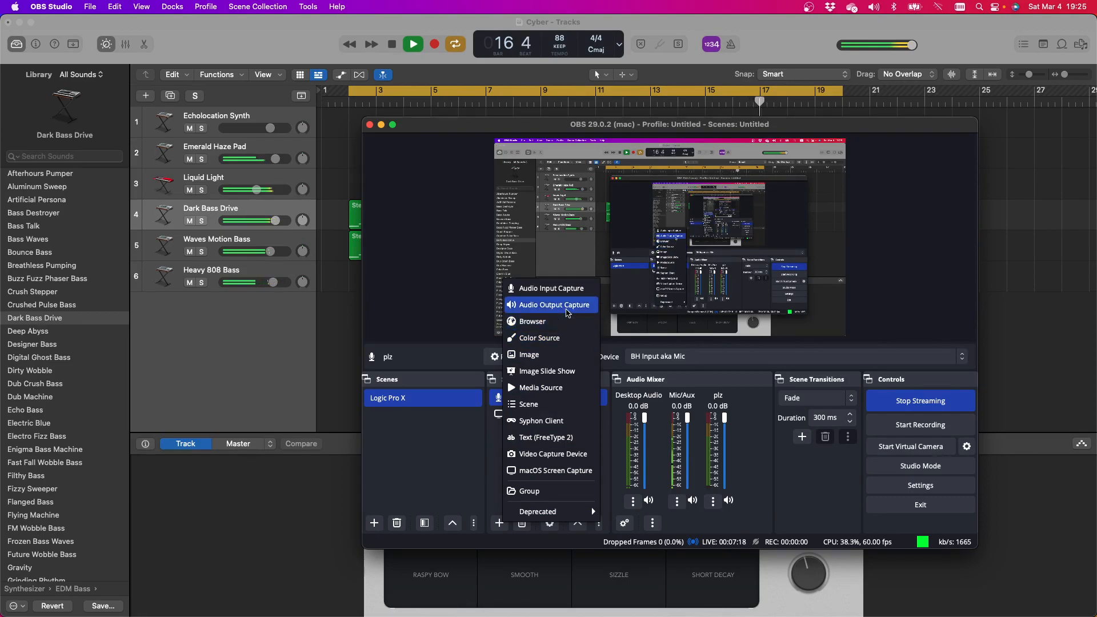
pyautogui.click(568, 306)
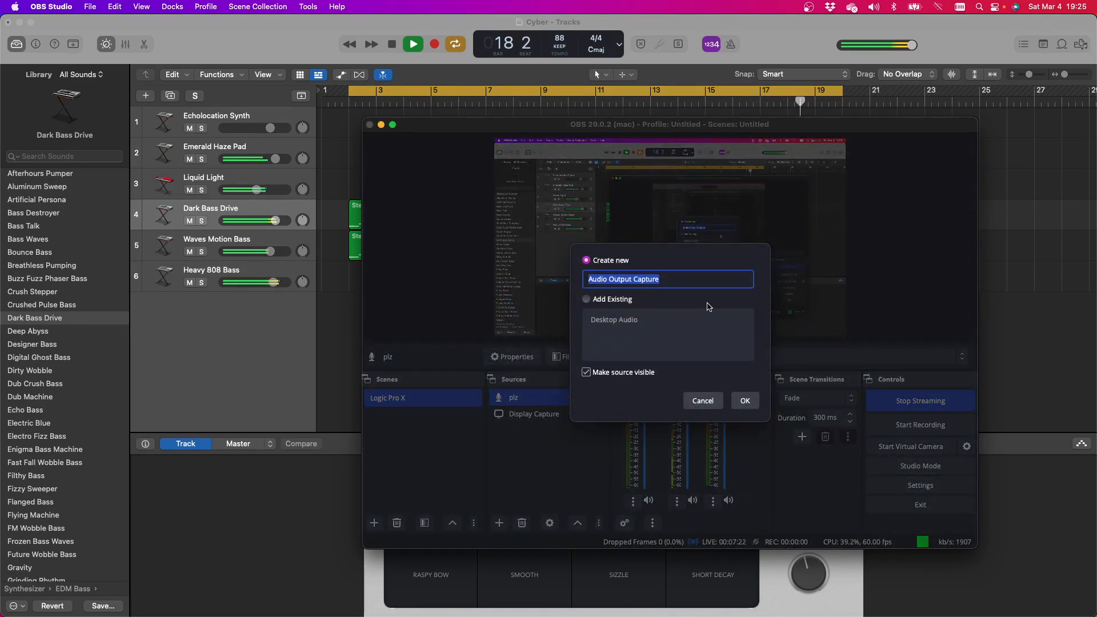
pyautogui.write('maybe')
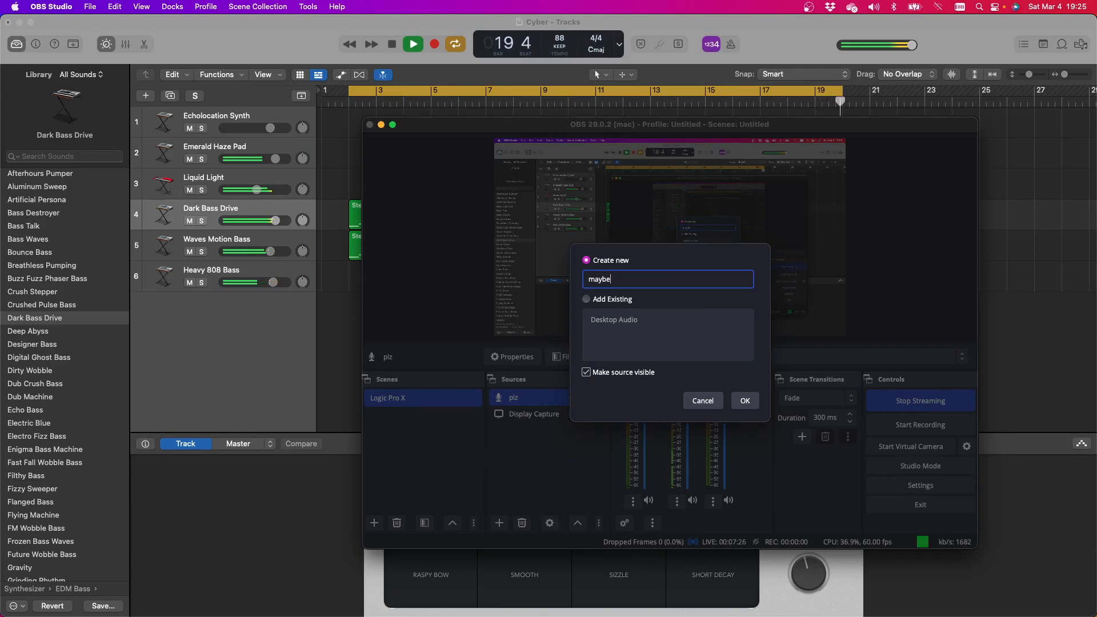
pyautogui.click(746, 401)
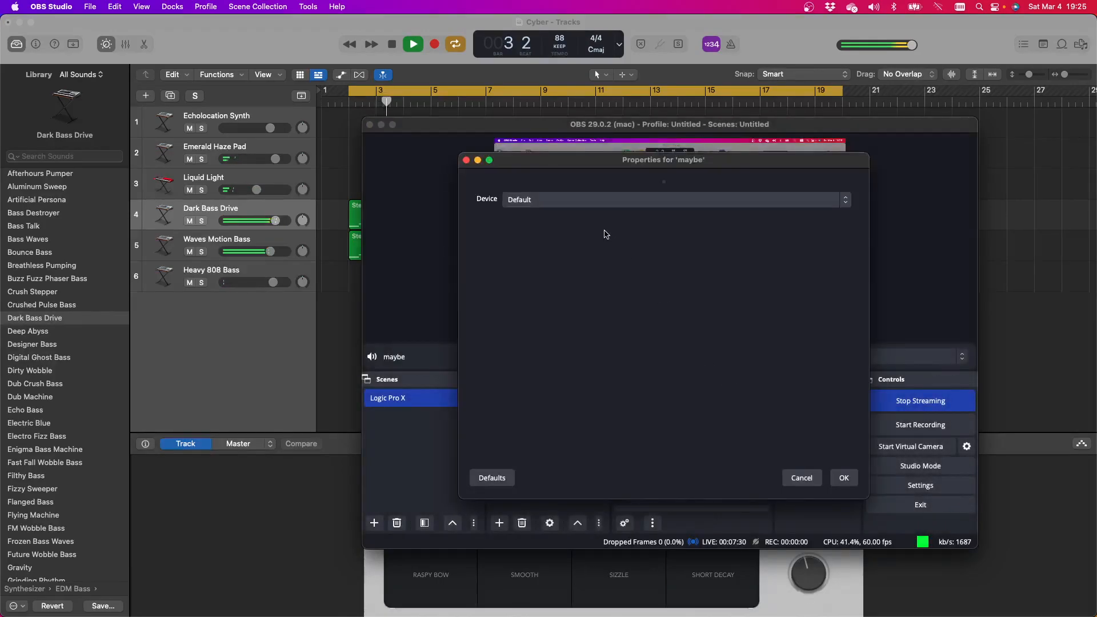
pyautogui.click(575, 199)
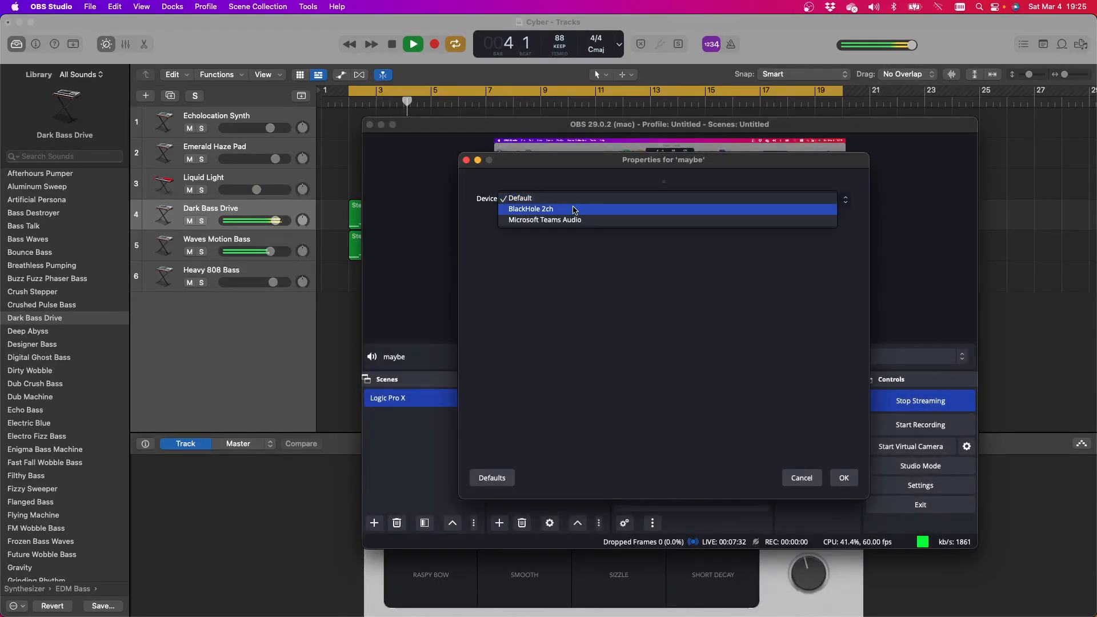
pyautogui.click(575, 211)
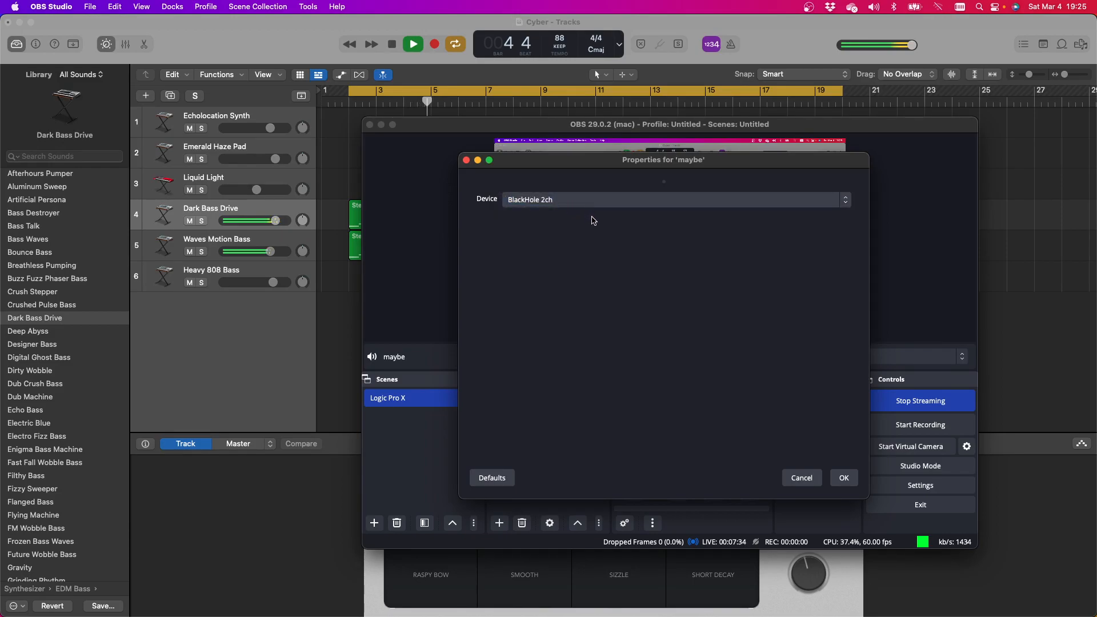
pyautogui.click(844, 479)
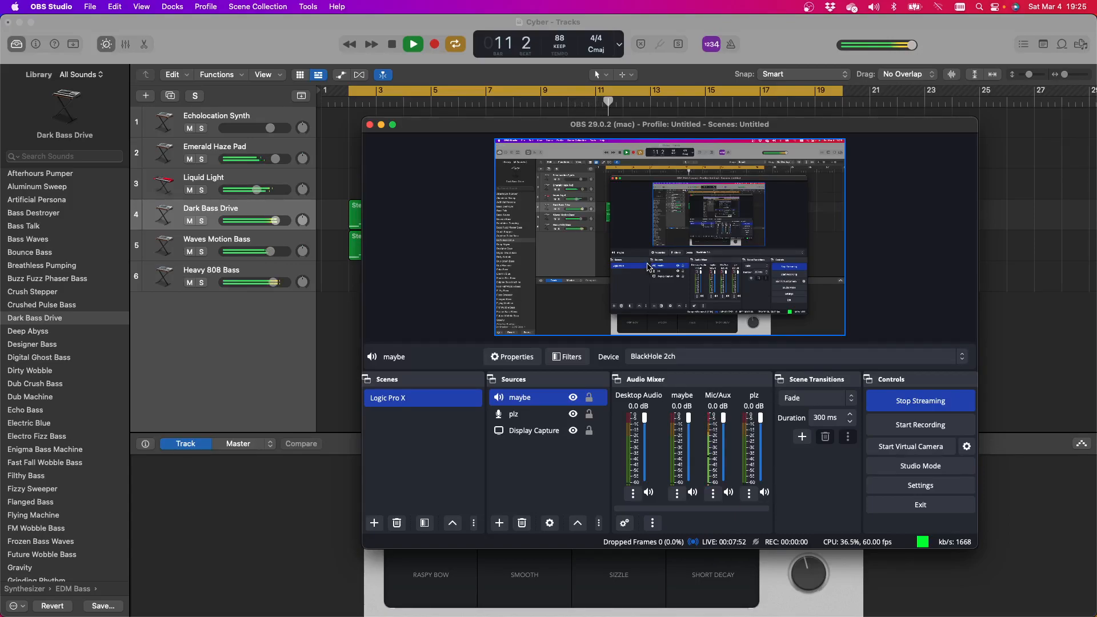
# Switch to Logic Pro, stop playback, and apply BlackHole 2ch as the output device with BH Input aka Mic as the input device
pyautogui.click(232, 39)
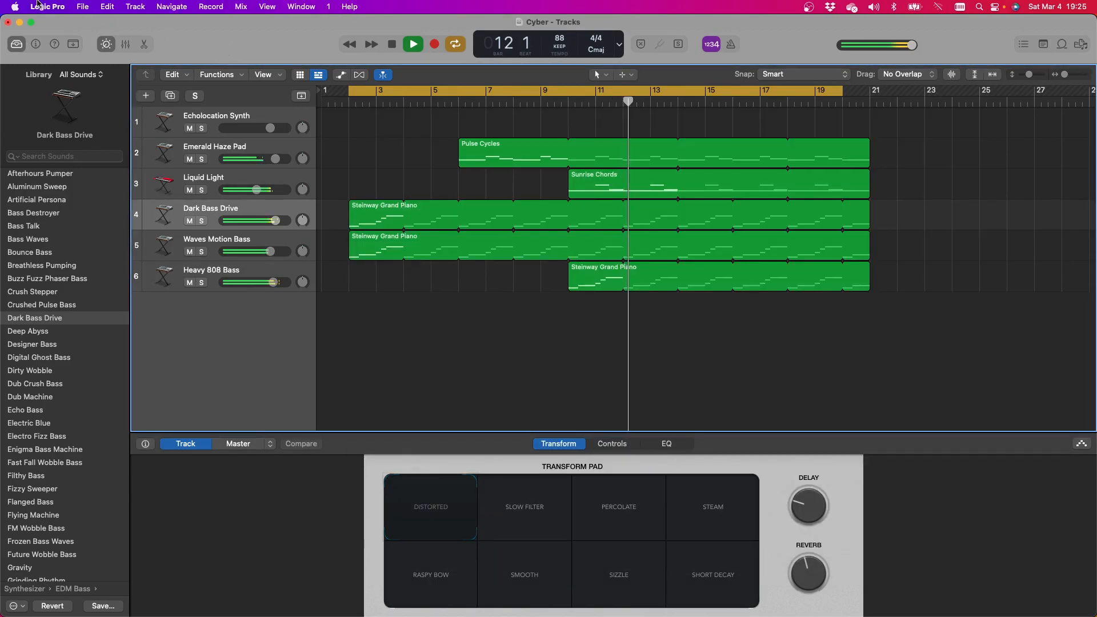
pyautogui.press('space')
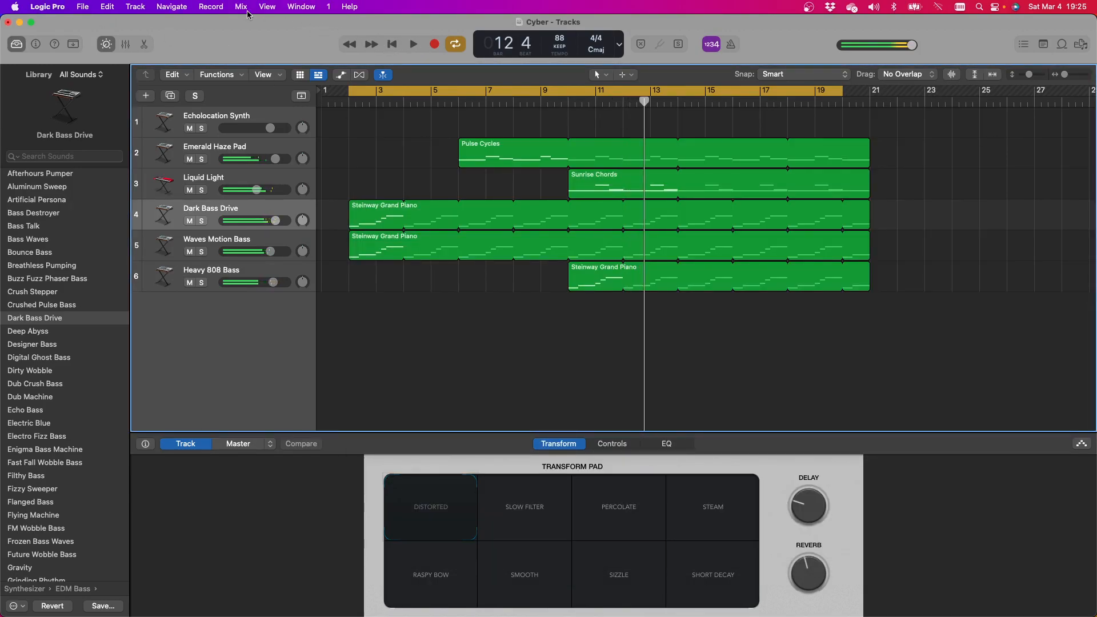
pyautogui.click(52, 8)
pyautogui.moveTo(52, 46)
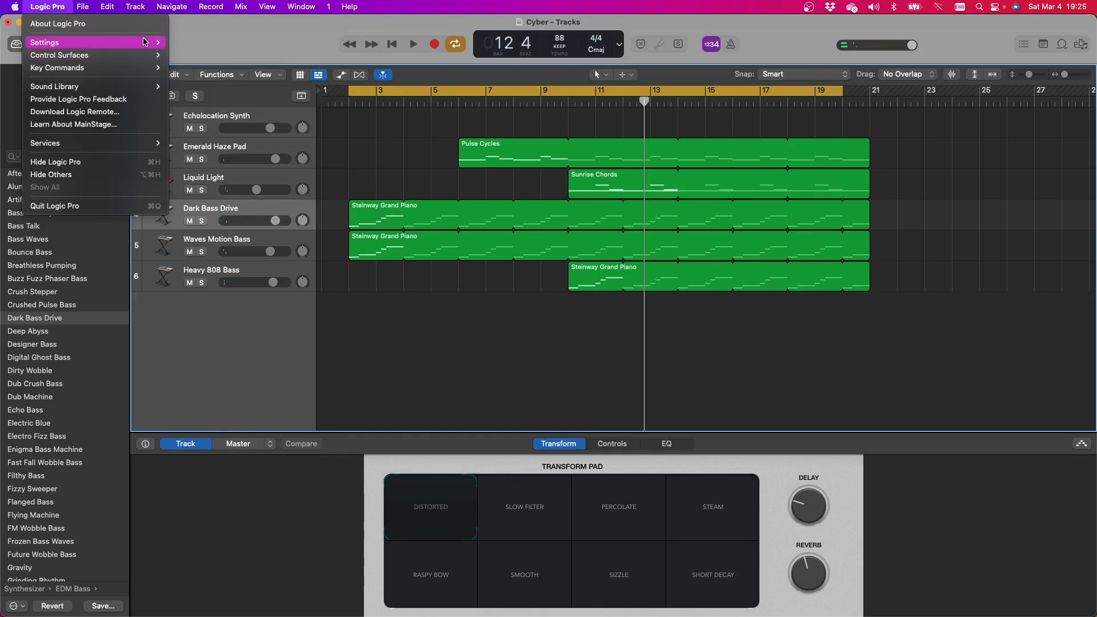
pyautogui.click(193, 54)
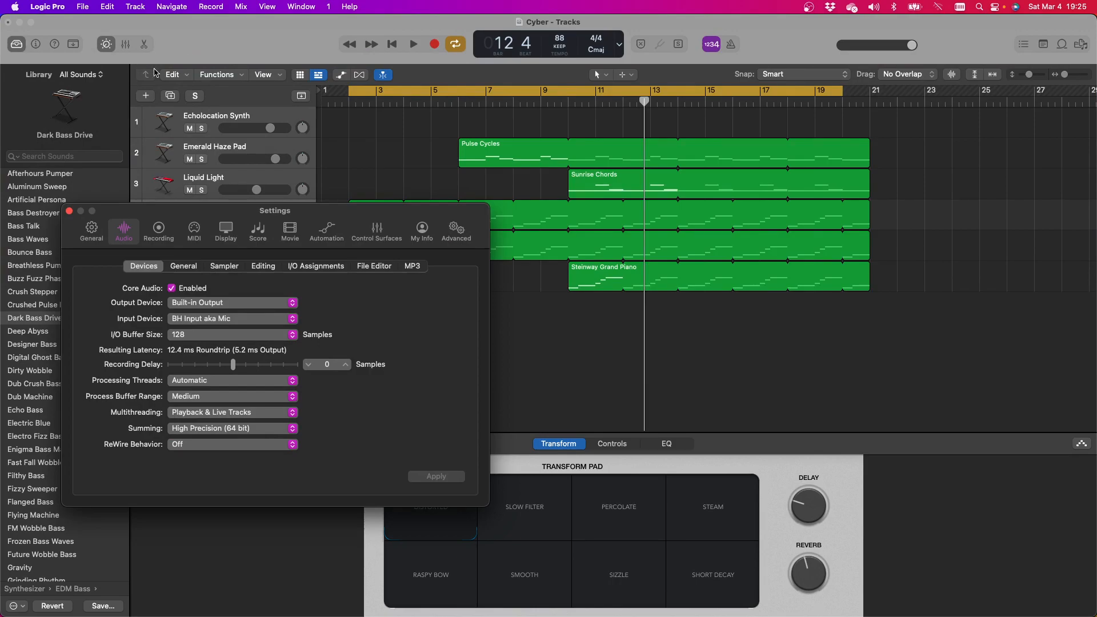
pyautogui.click(254, 303)
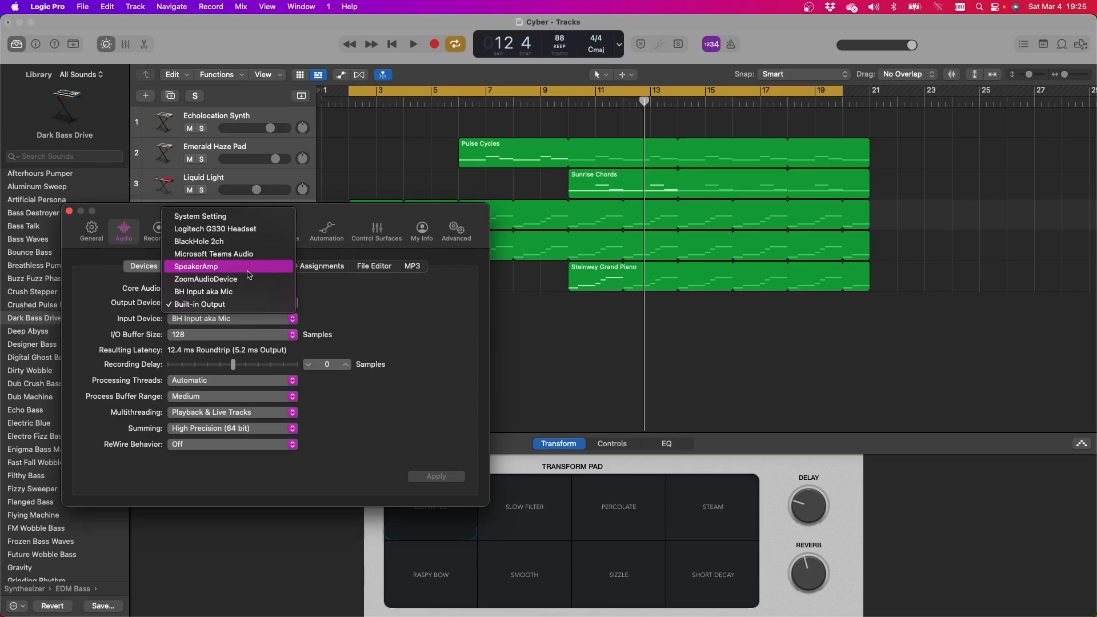
pyautogui.click(236, 241)
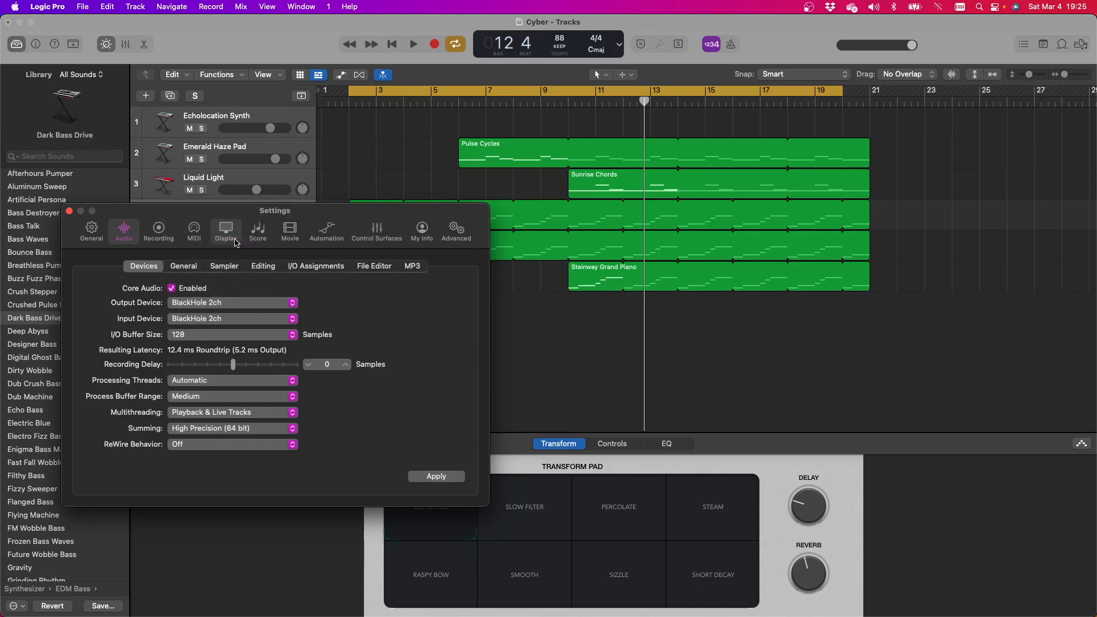
pyautogui.click(221, 321)
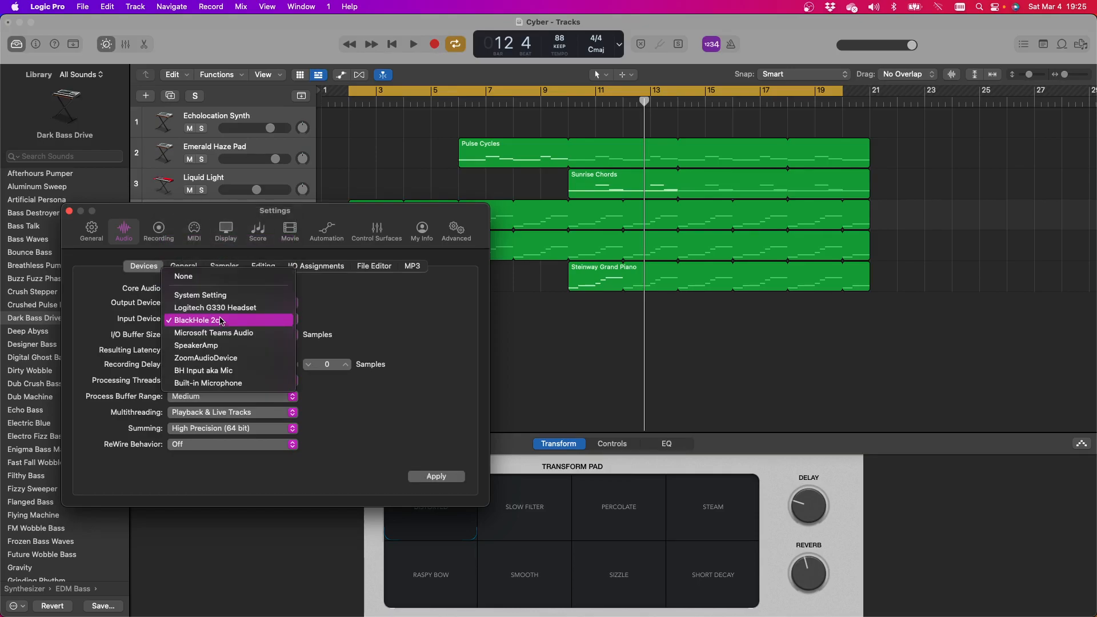
pyautogui.click(231, 369)
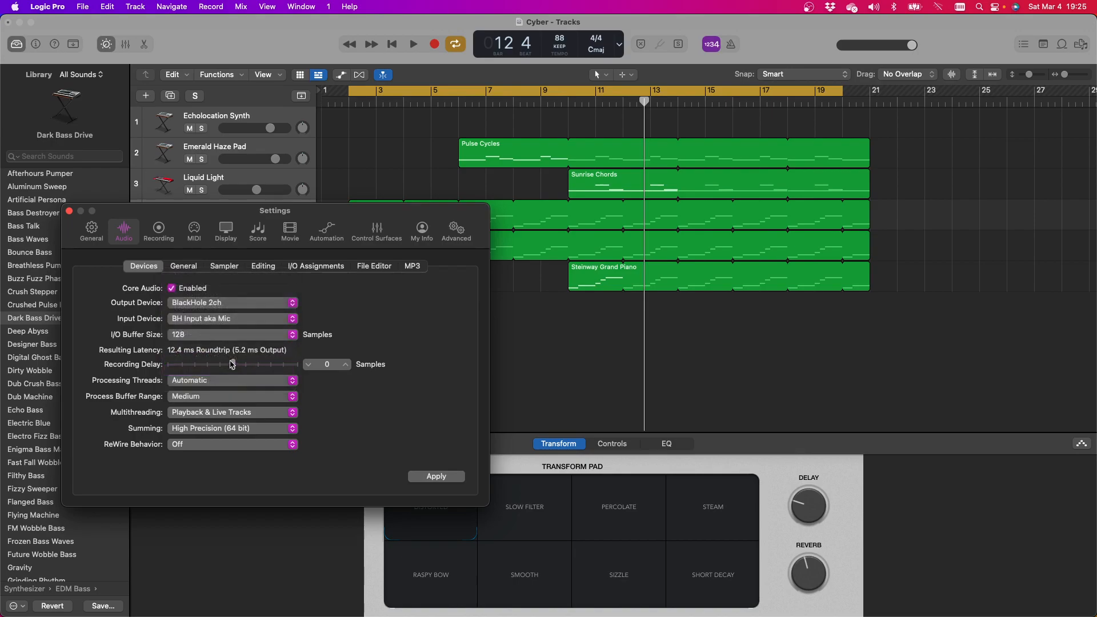
pyautogui.click(429, 479)
pyautogui.click(69, 212)
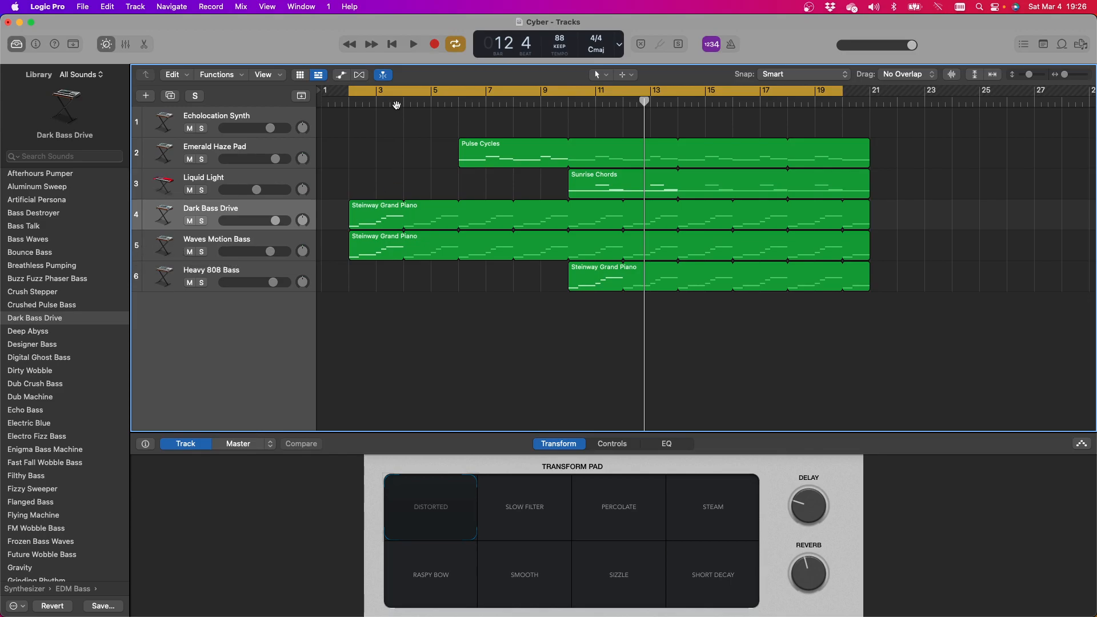
# Play and stop the Logic project twice to test its audio output
pyautogui.click(412, 44)
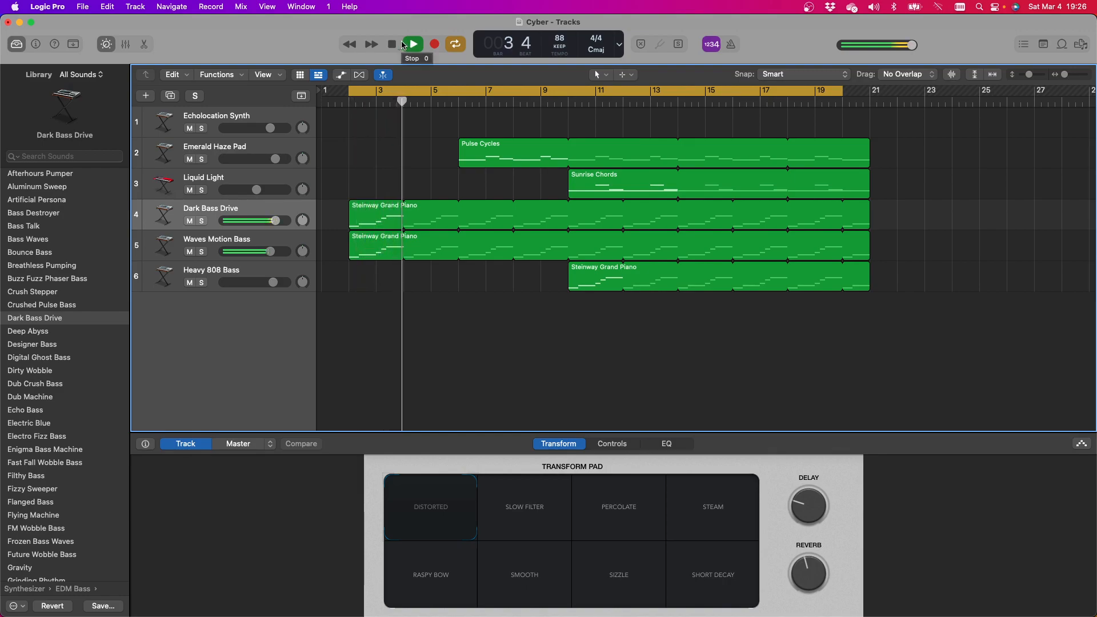
pyautogui.click(402, 44)
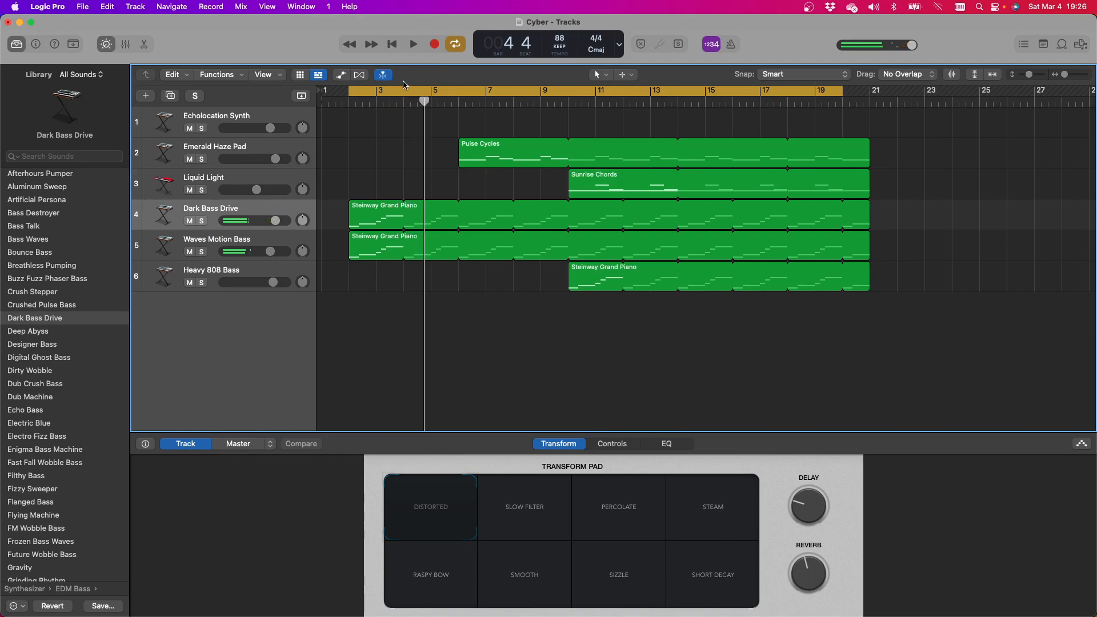
pyautogui.click(414, 45)
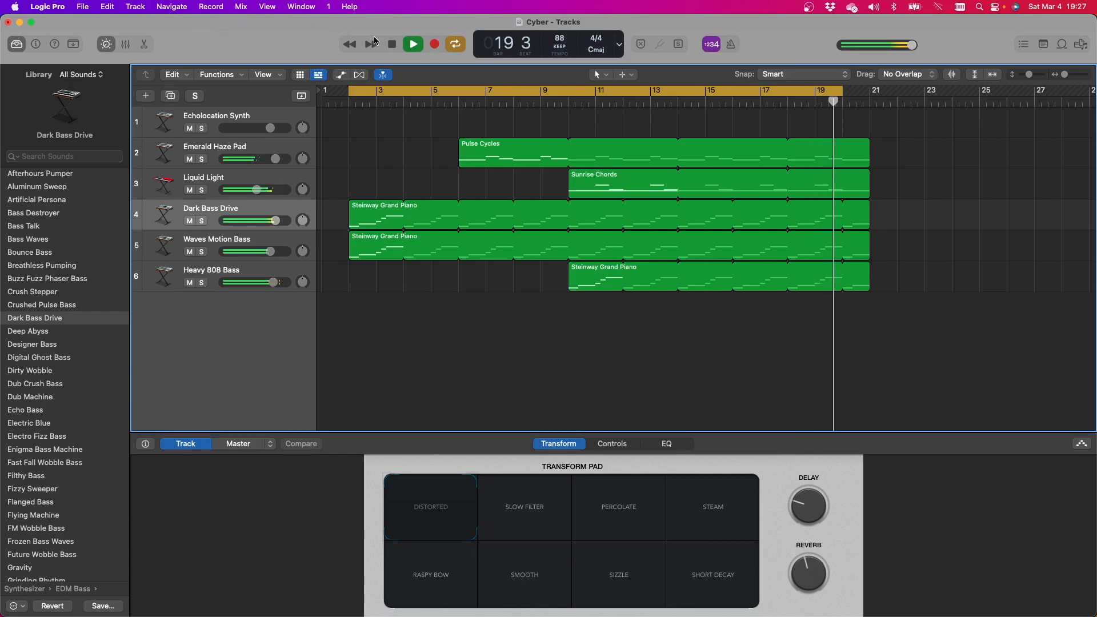
pyautogui.click(392, 45)
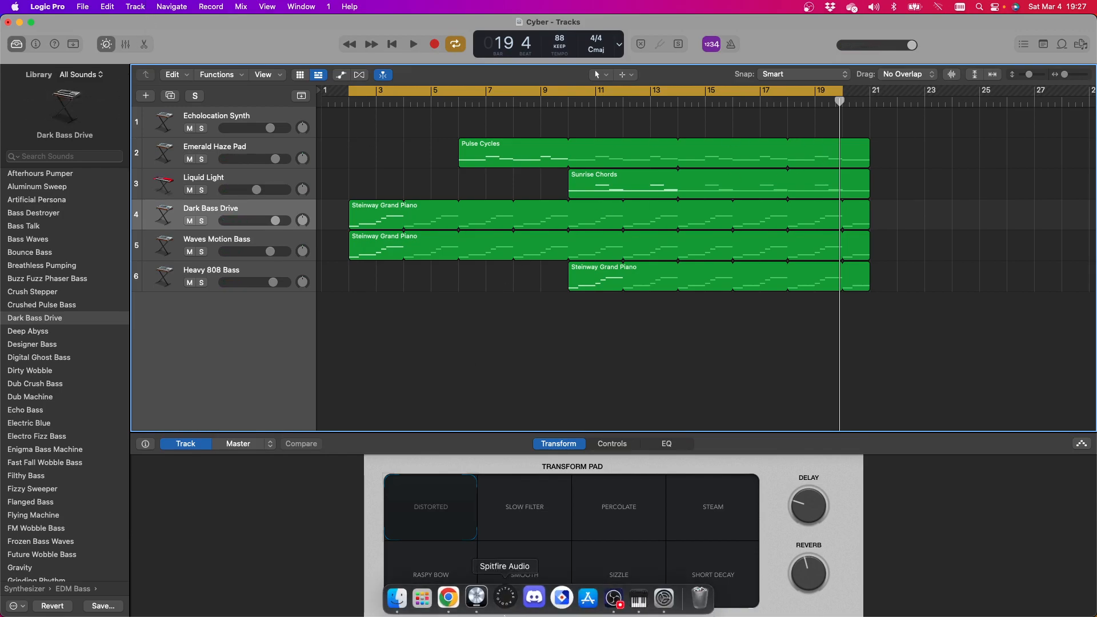
# Switch to OBS and lower the maybe source's volume to -5.8 dB, with a brief test playback in Logic Pro
pyautogui.click(605, 609)
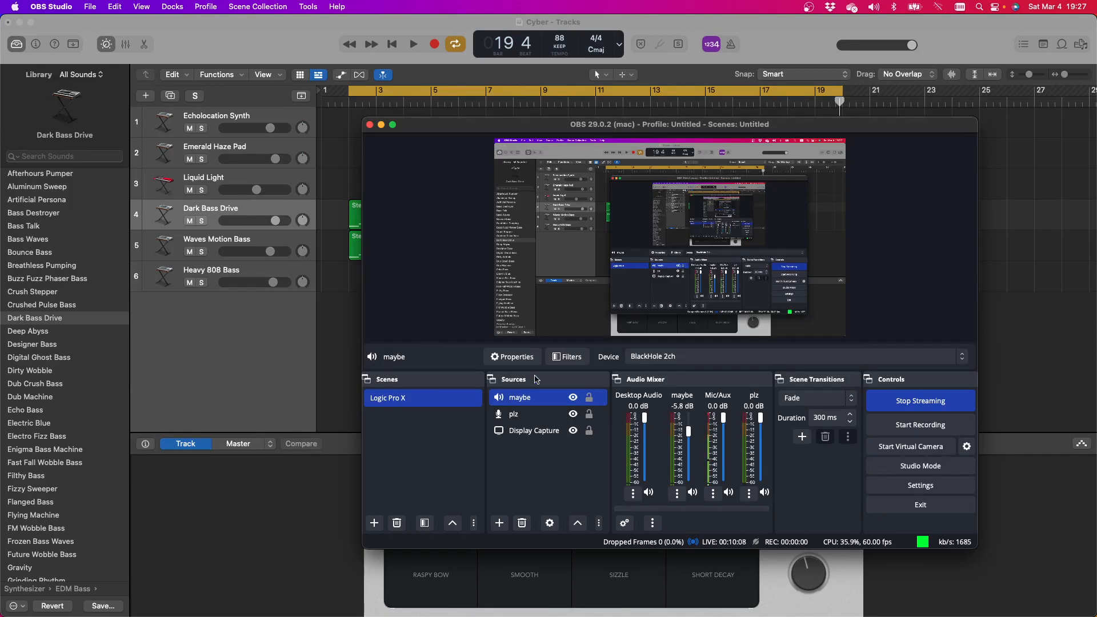
pyautogui.click(413, 45)
pyautogui.click(393, 44)
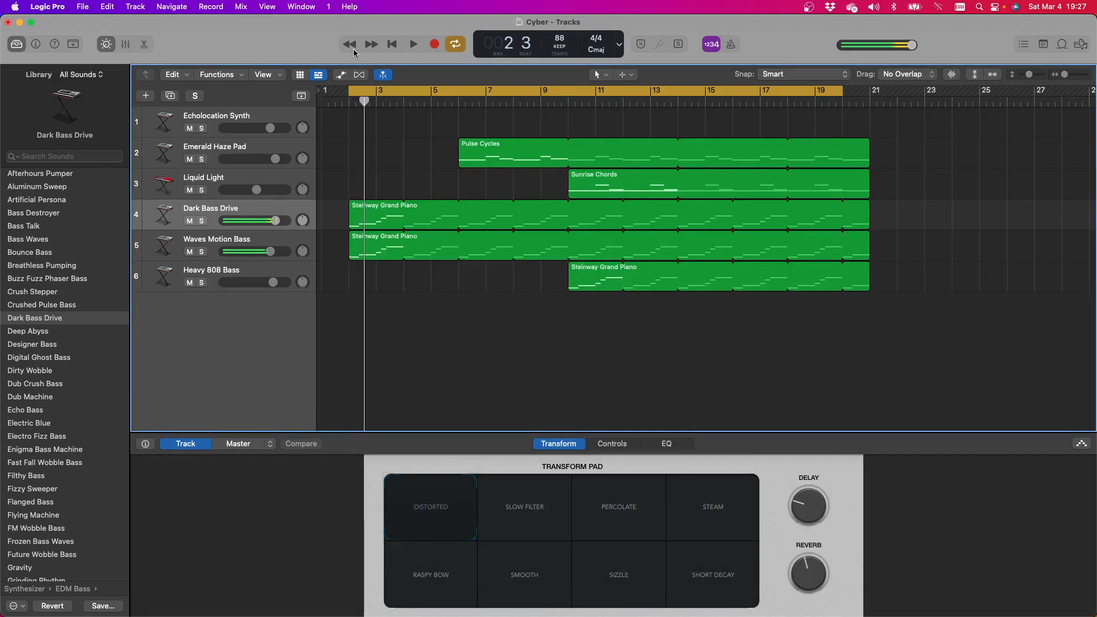
# Open Logic Pro's audio device settings and review the available output devices without changing the selection
pyautogui.click(83, 7)
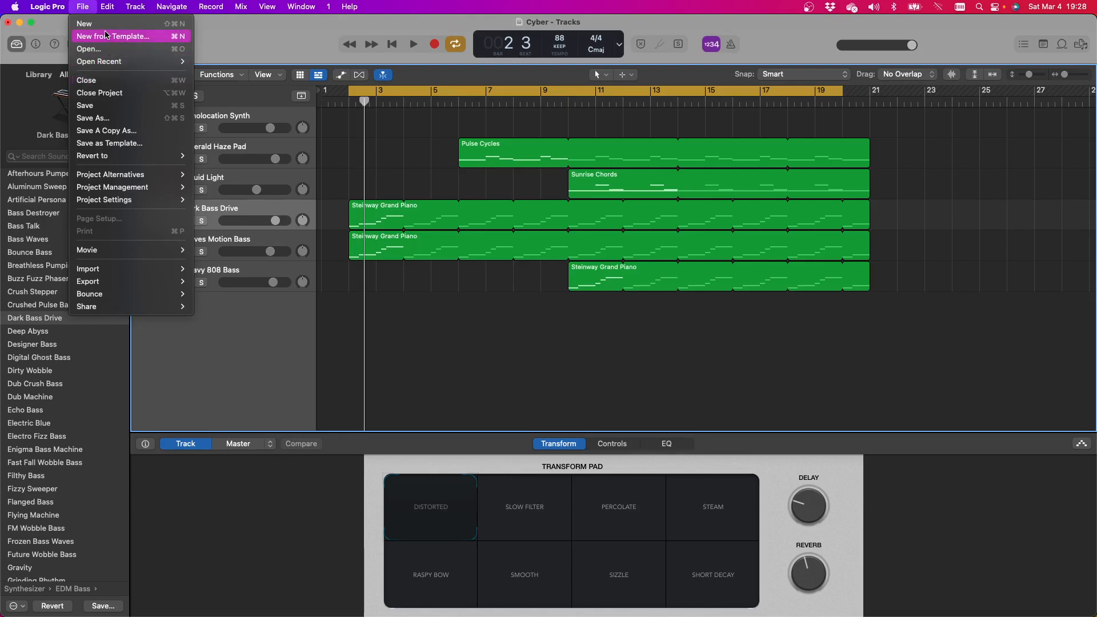
pyautogui.moveTo(56, 7)
pyautogui.moveTo(60, 50)
pyautogui.click(230, 55)
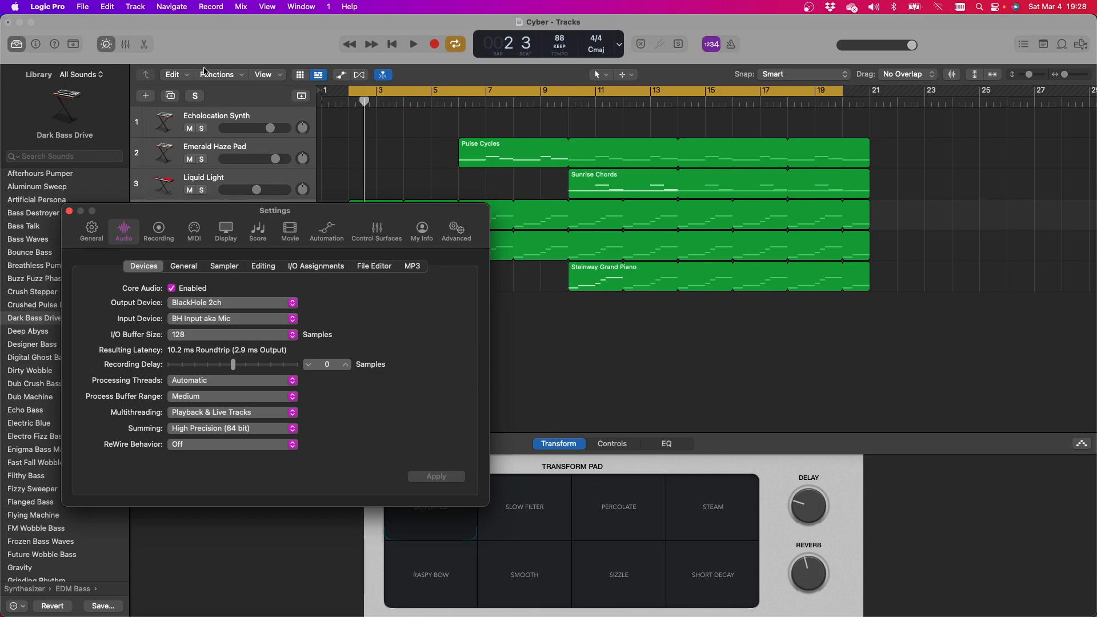
pyautogui.click(292, 304)
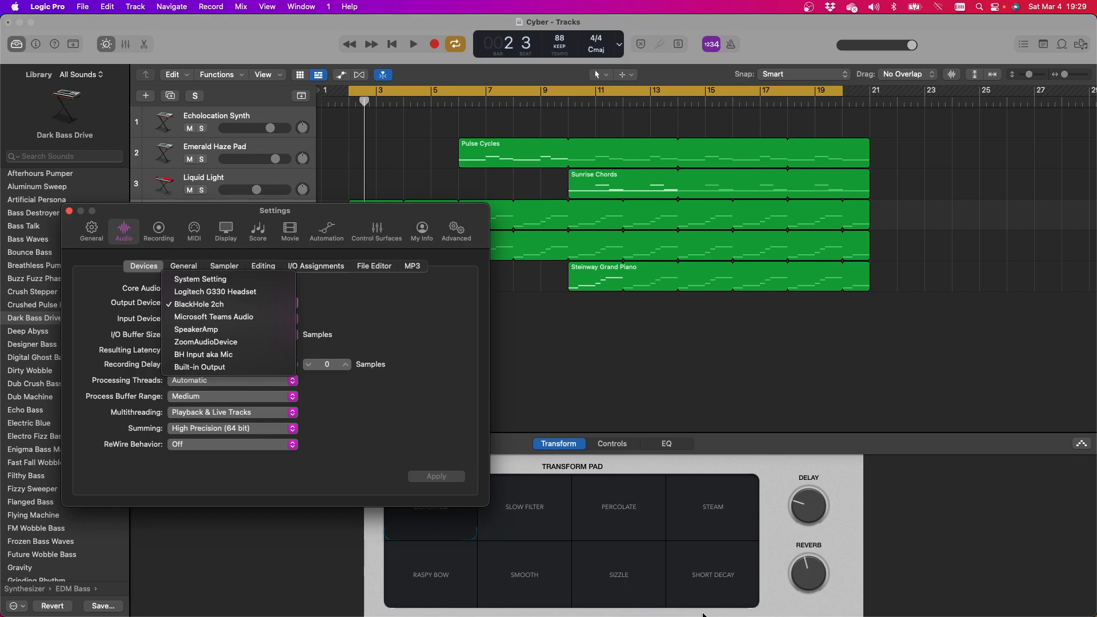
pyautogui.click(1012, 517)
# Switch to OBS and arrange its window side by side with Logic Pro's Settings window
pyautogui.moveTo(407, 610)
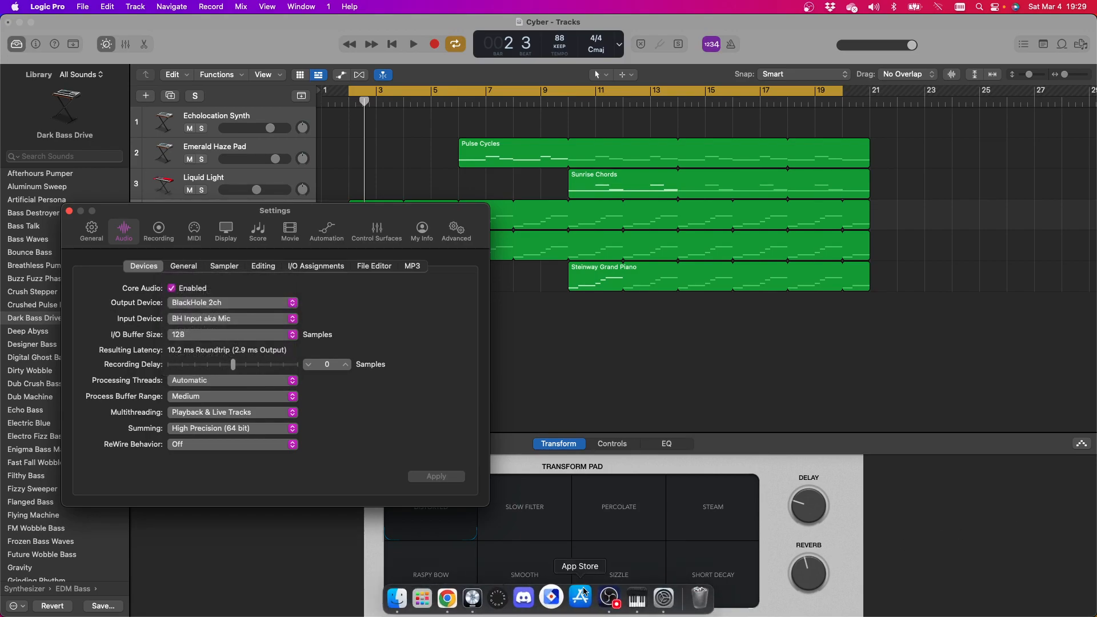
pyautogui.click(609, 597)
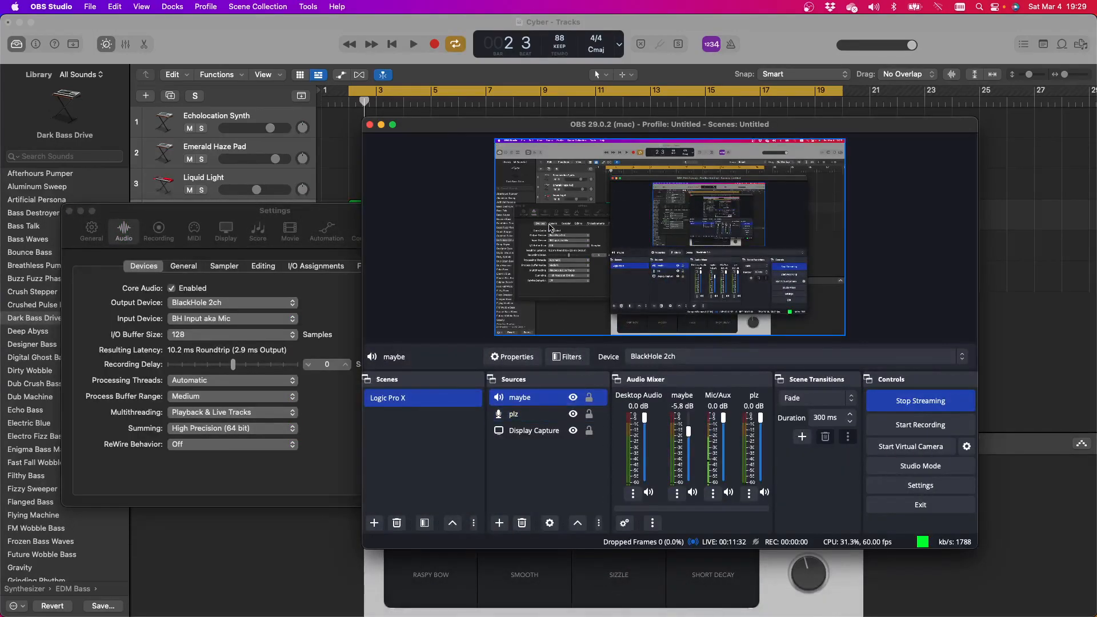
pyautogui.moveTo(484, 130); pyautogui.dragTo(595, 127)
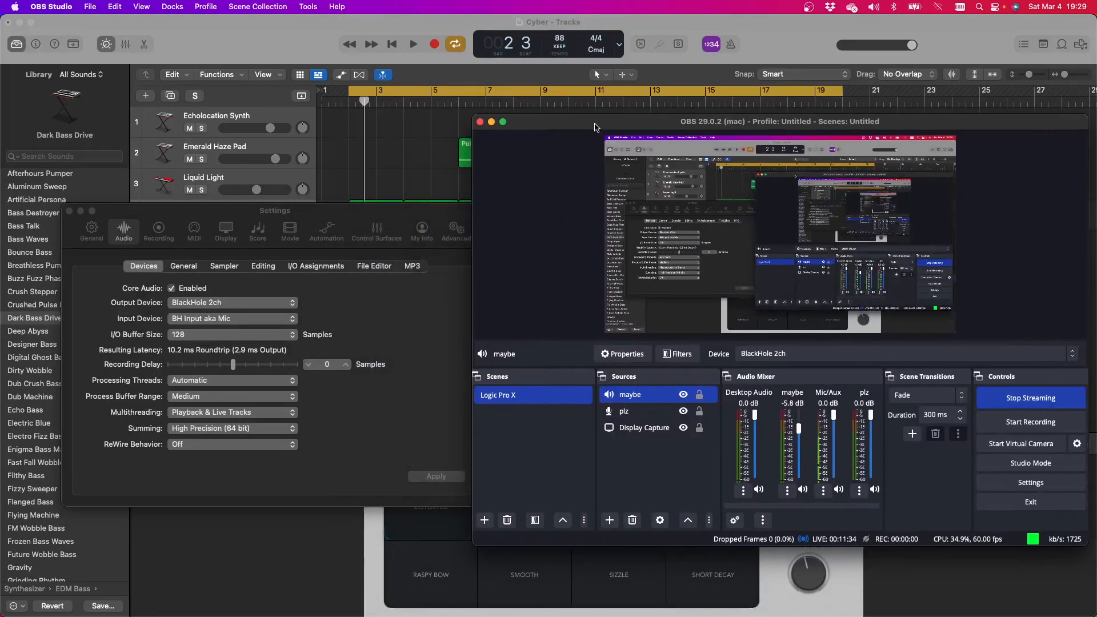
pyautogui.moveTo(274, 210); pyautogui.dragTo(212, 204)
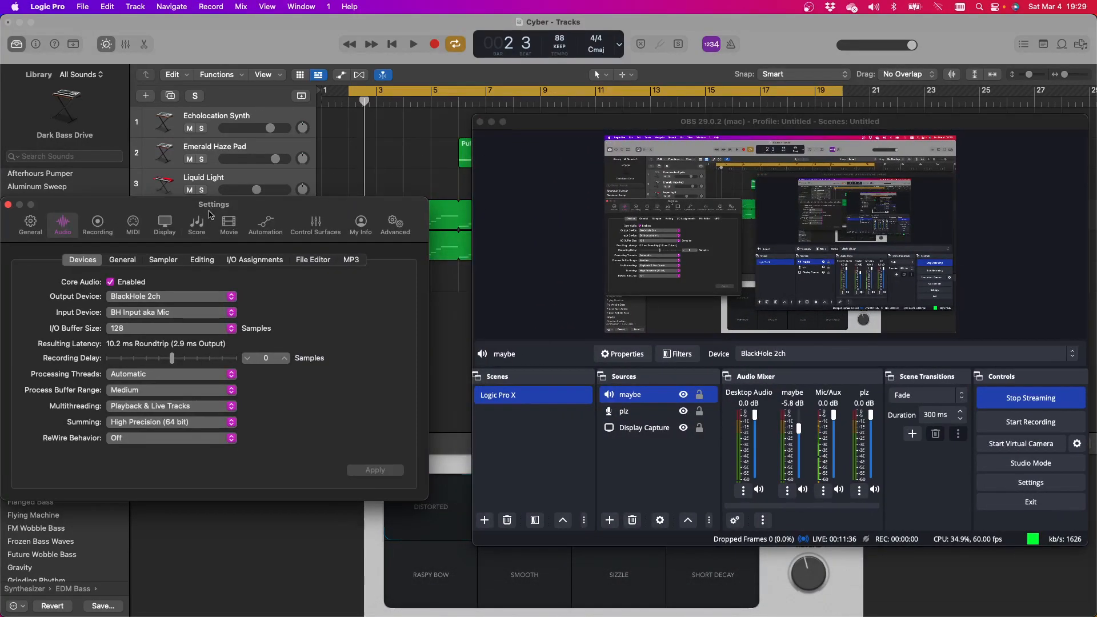
# Apply BH Input aka Mic as Logic Pro's output device and briefly play the project to test the OBS levels
pyautogui.click(192, 301)
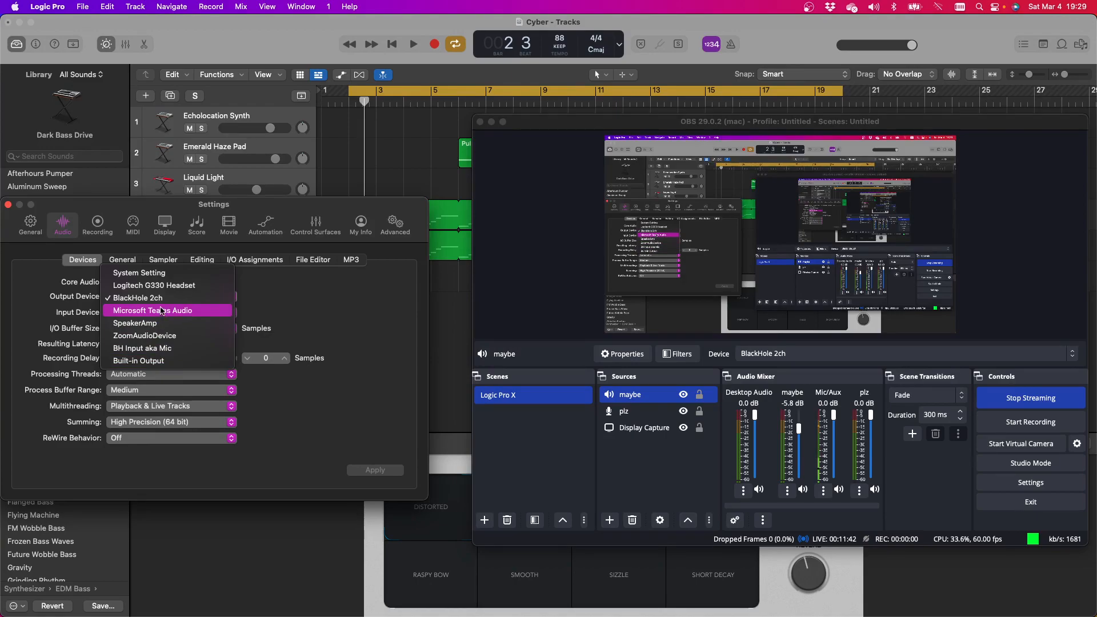
pyautogui.click(153, 349)
pyautogui.click(372, 472)
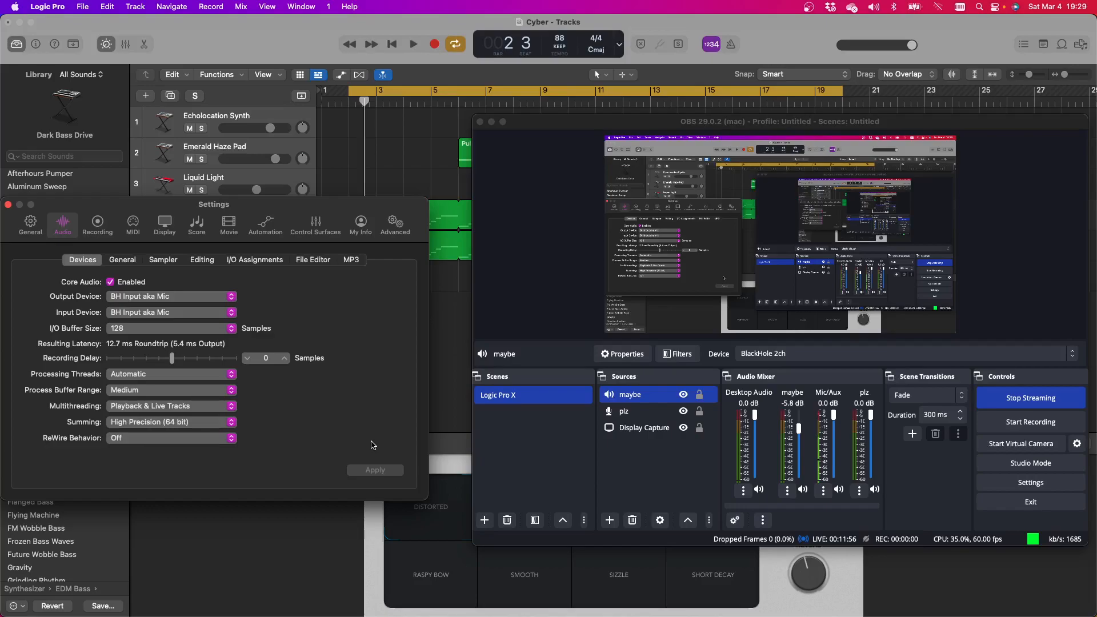
pyautogui.click(412, 45)
pyautogui.click(392, 46)
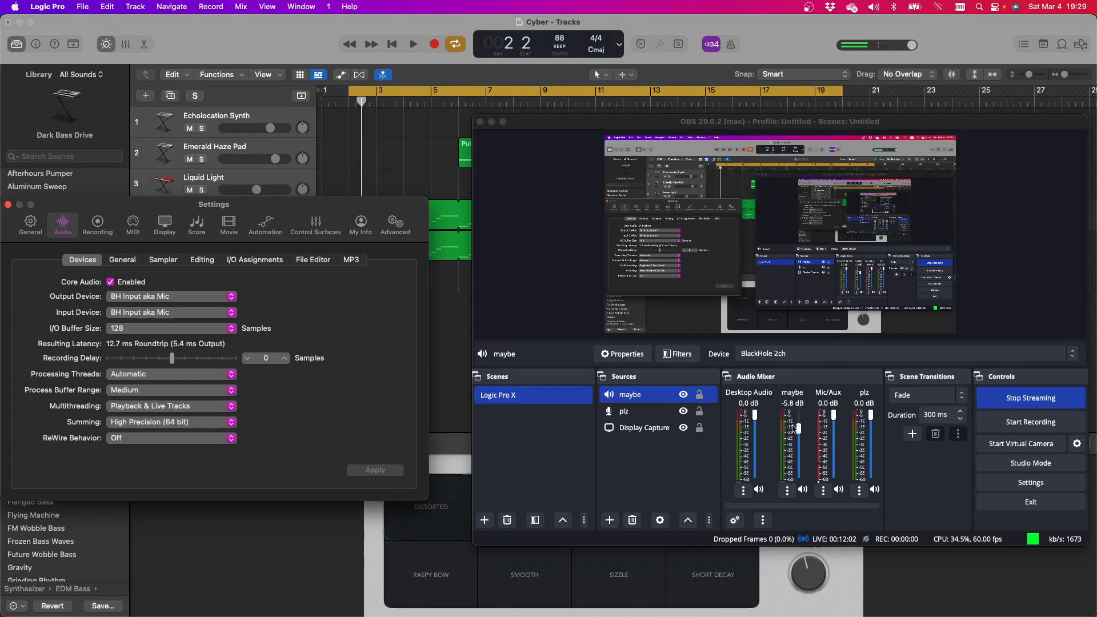
# Check the system's sound output devices and briefly play the Logic Pro project to test the OBS levels
pyautogui.click(874, 8)
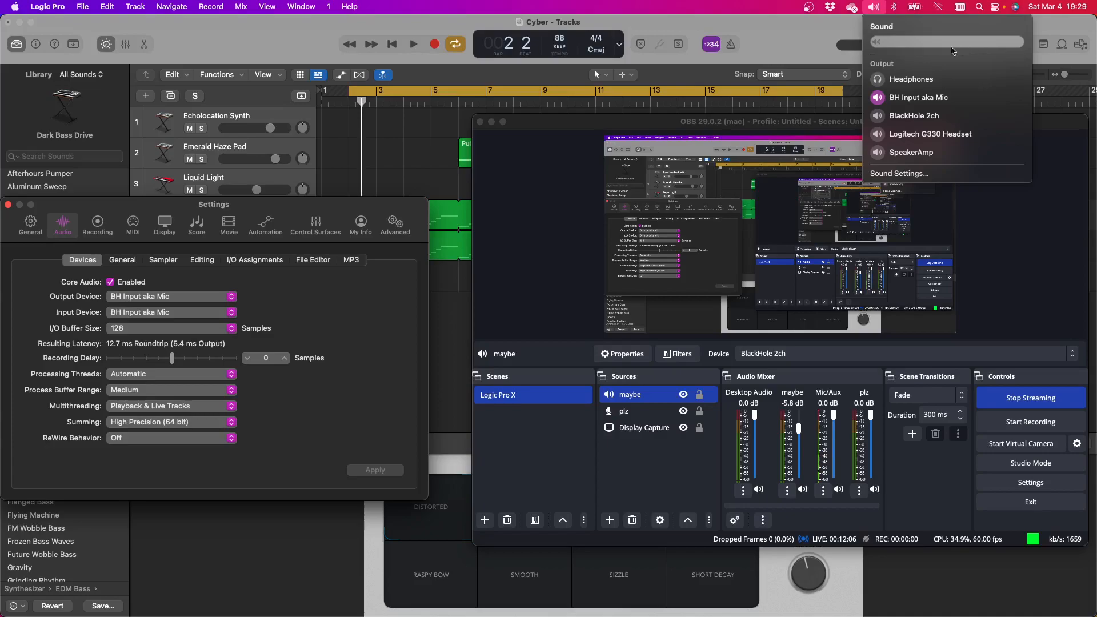
pyautogui.click(874, 8)
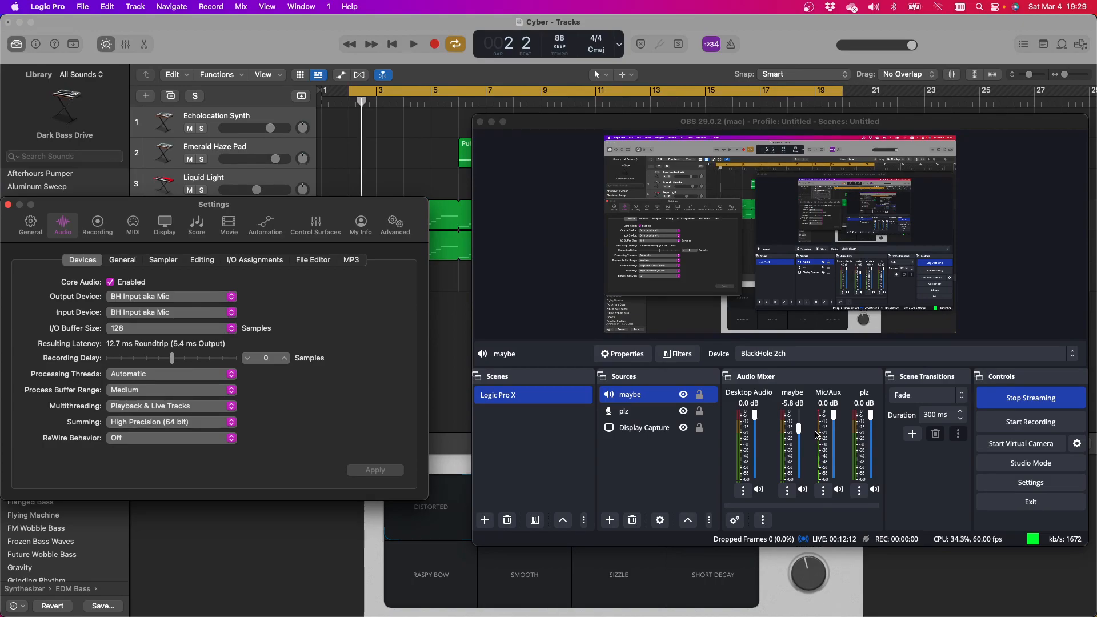
pyautogui.click(415, 45)
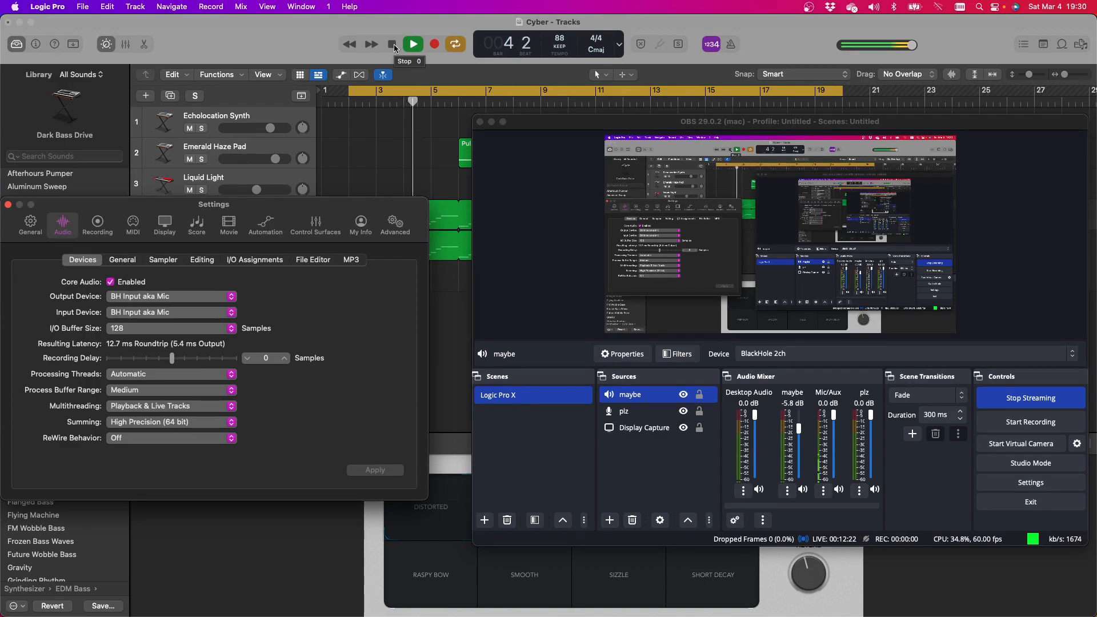
pyautogui.click(393, 43)
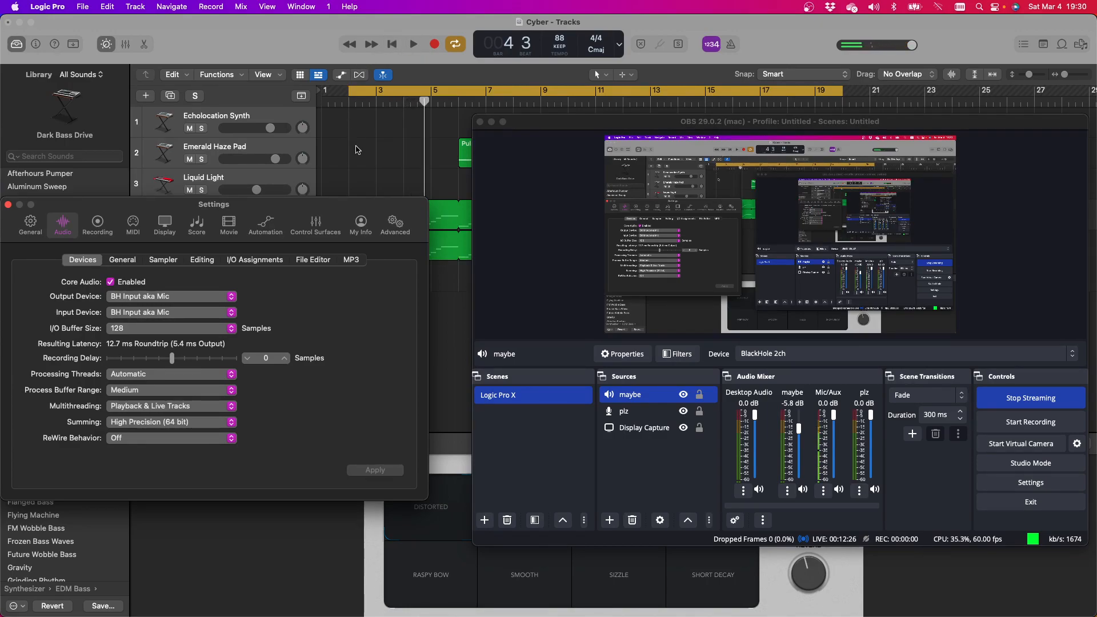
# Apply BlackHole 2ch as Logic Pro's output device and lower the OBS maybe source's volume to -9.6 dB while the project plays
pyautogui.click(234, 304)
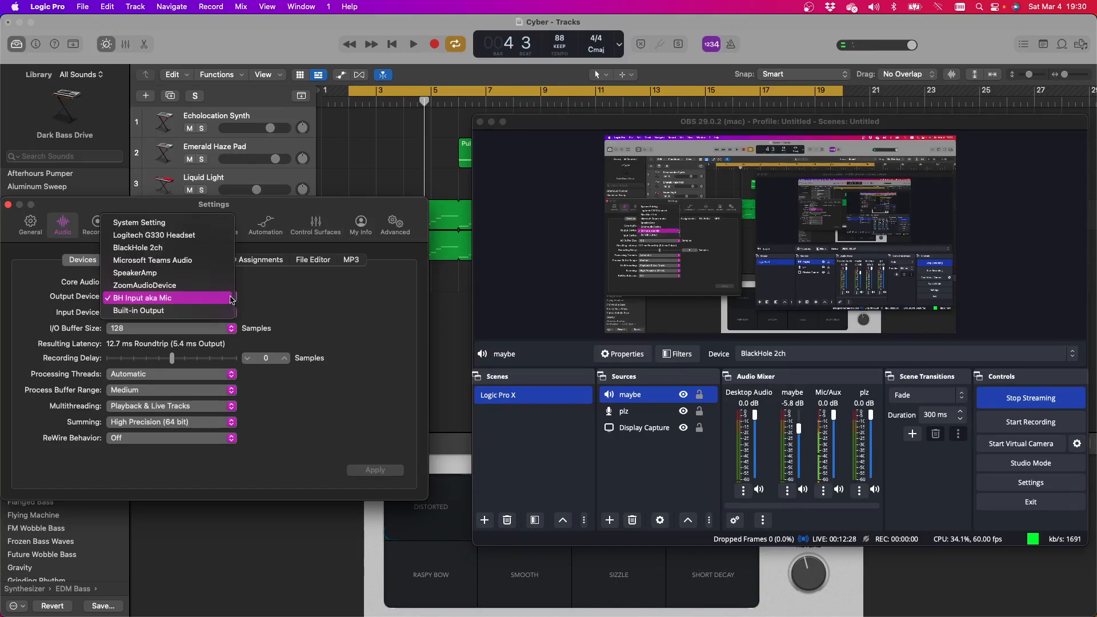
pyautogui.click(205, 250)
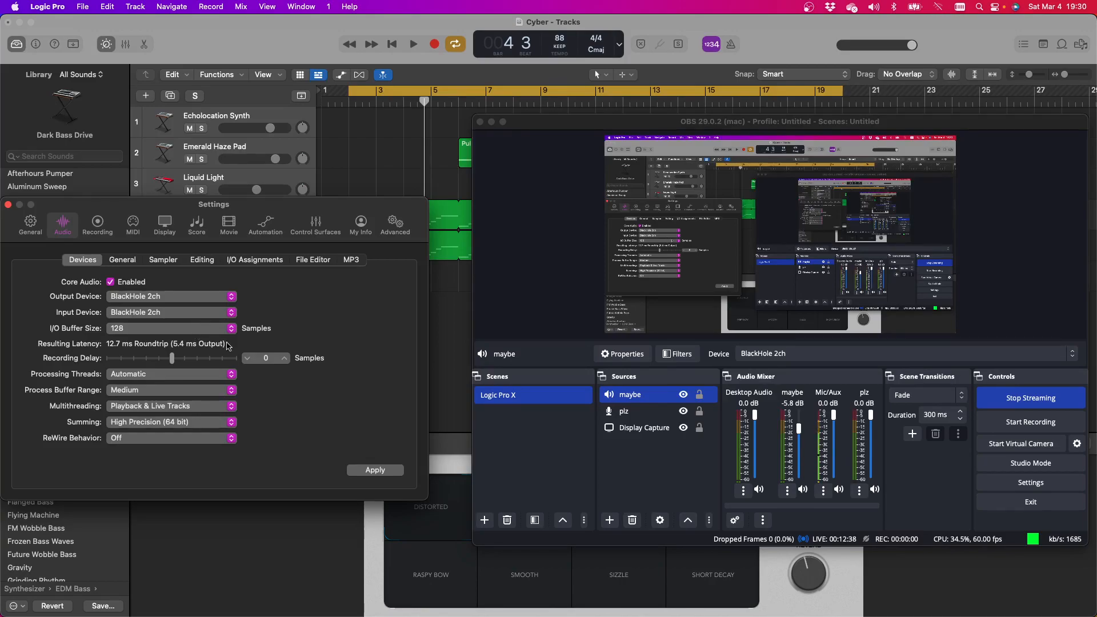
pyautogui.click(383, 475)
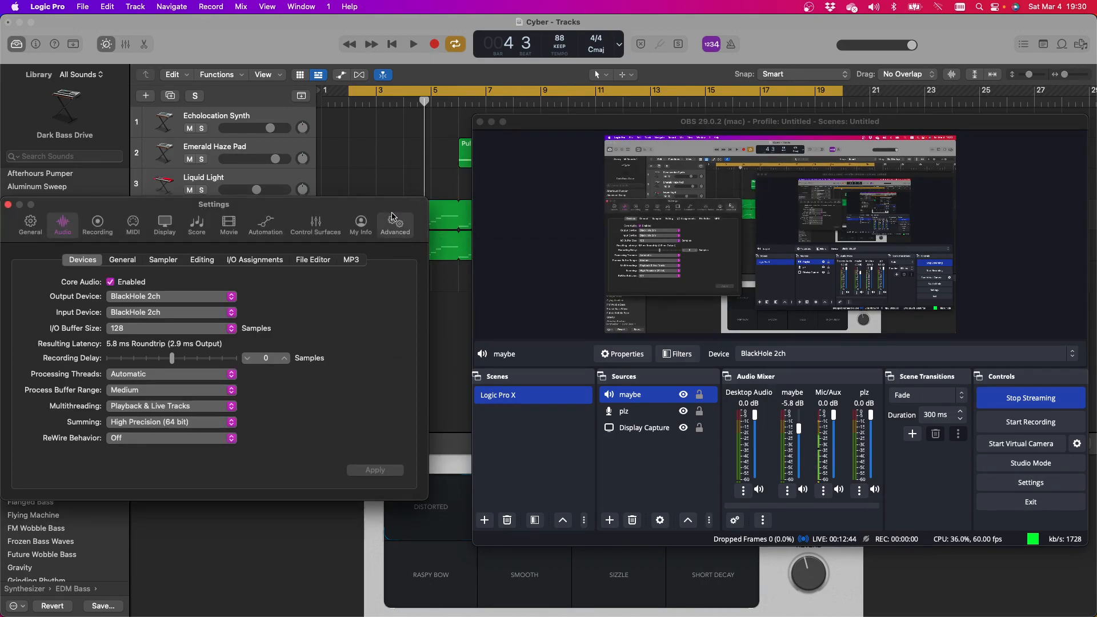
pyautogui.click(412, 49)
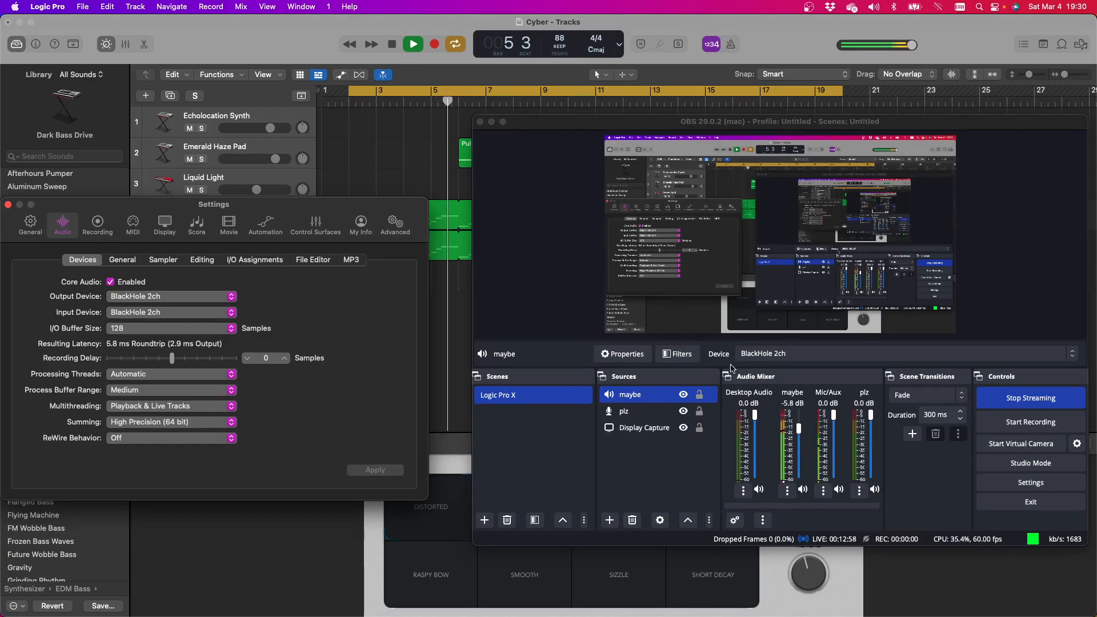
pyautogui.moveTo(799, 429); pyautogui.dragTo(799, 436)
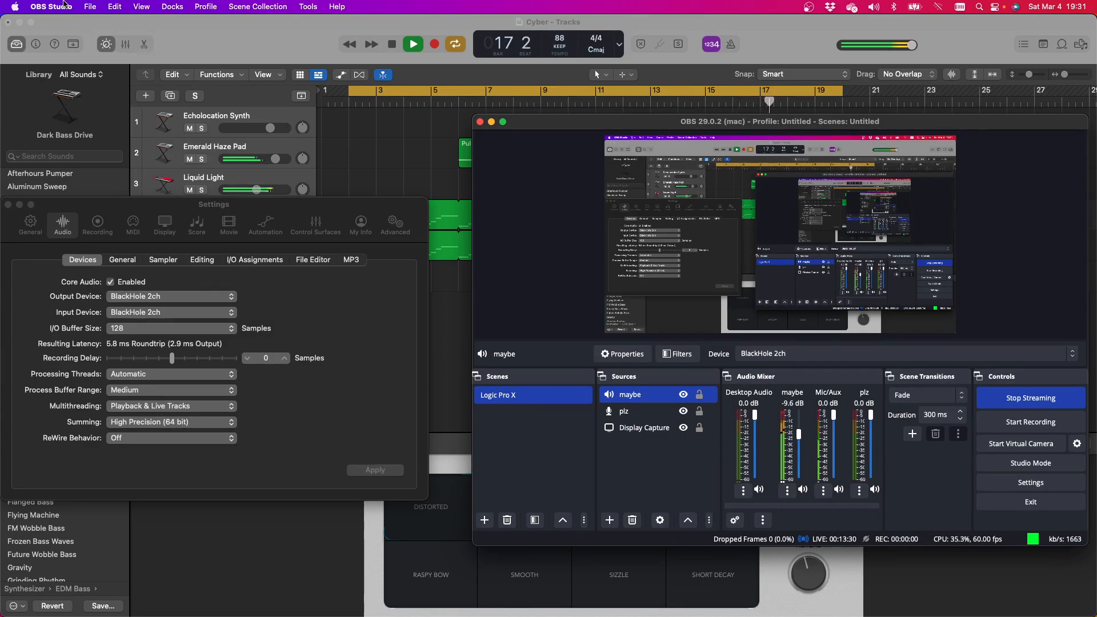
# Switch to Audio MIDI Setup and create a multi-output device that uses Built-in Output and BlackHole 2ch
pyautogui.click(16, 7)
pyautogui.click(17, 7)
pyautogui.moveTo(648, 616)
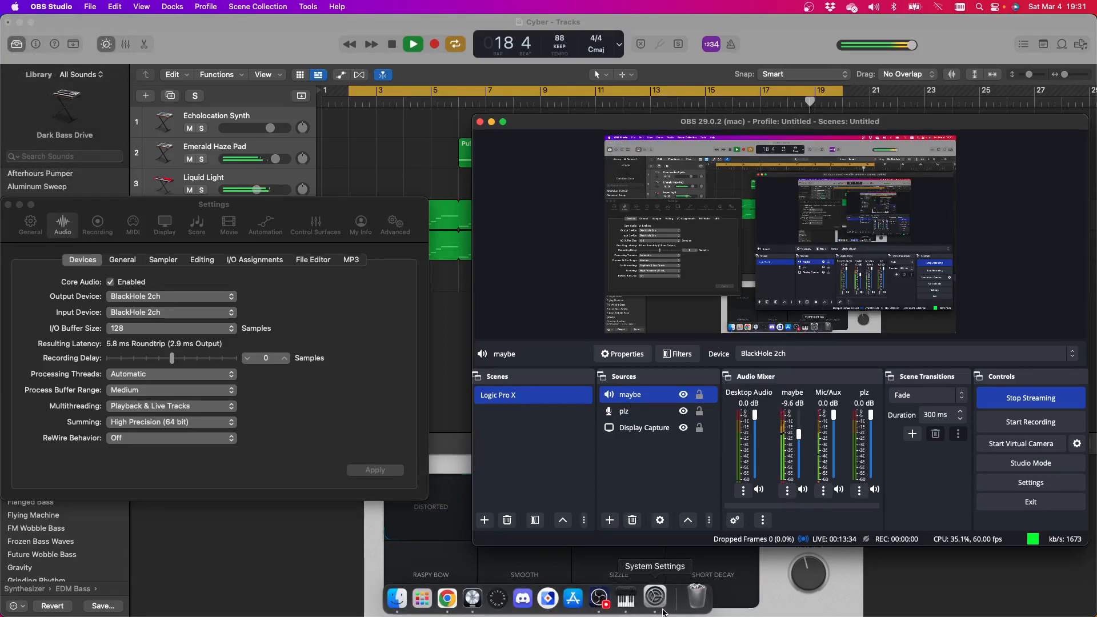
pyautogui.click(629, 599)
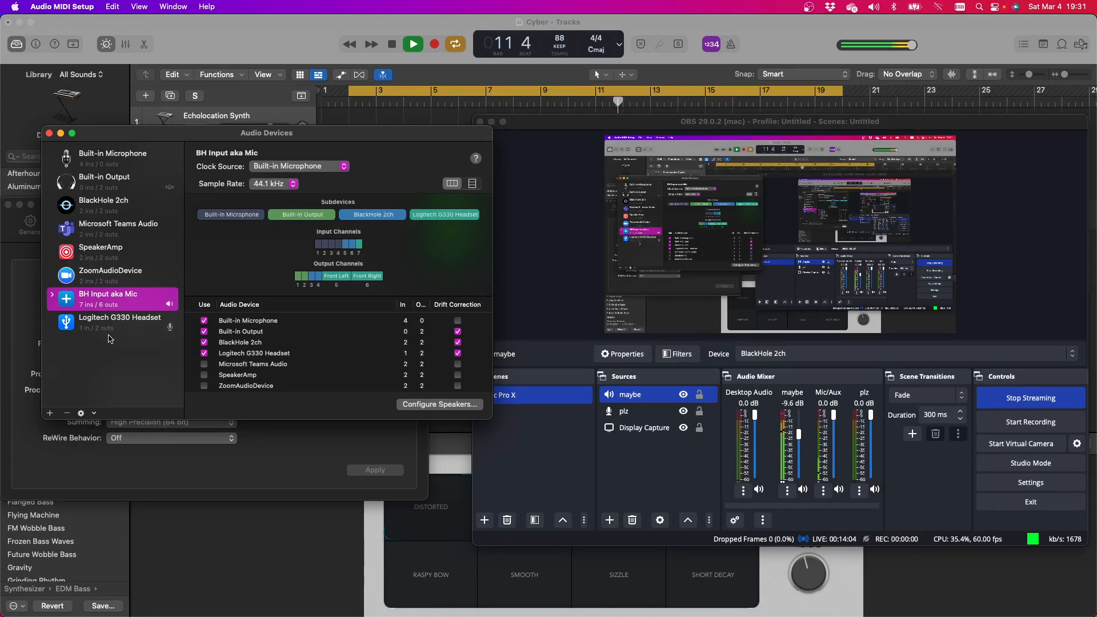
pyautogui.click(51, 414)
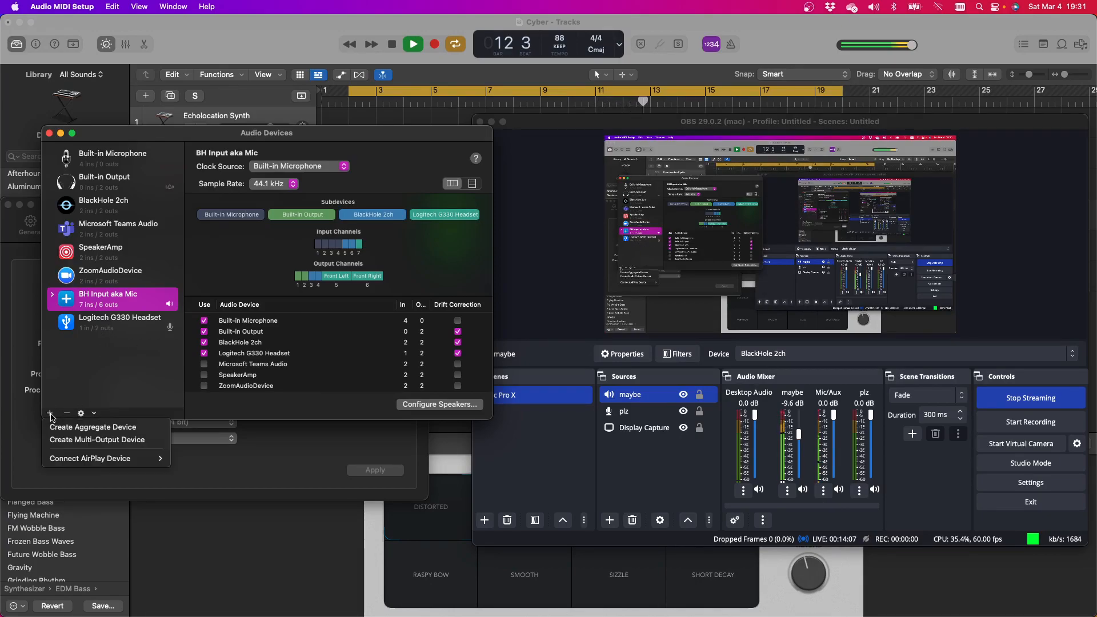
pyautogui.click(99, 440)
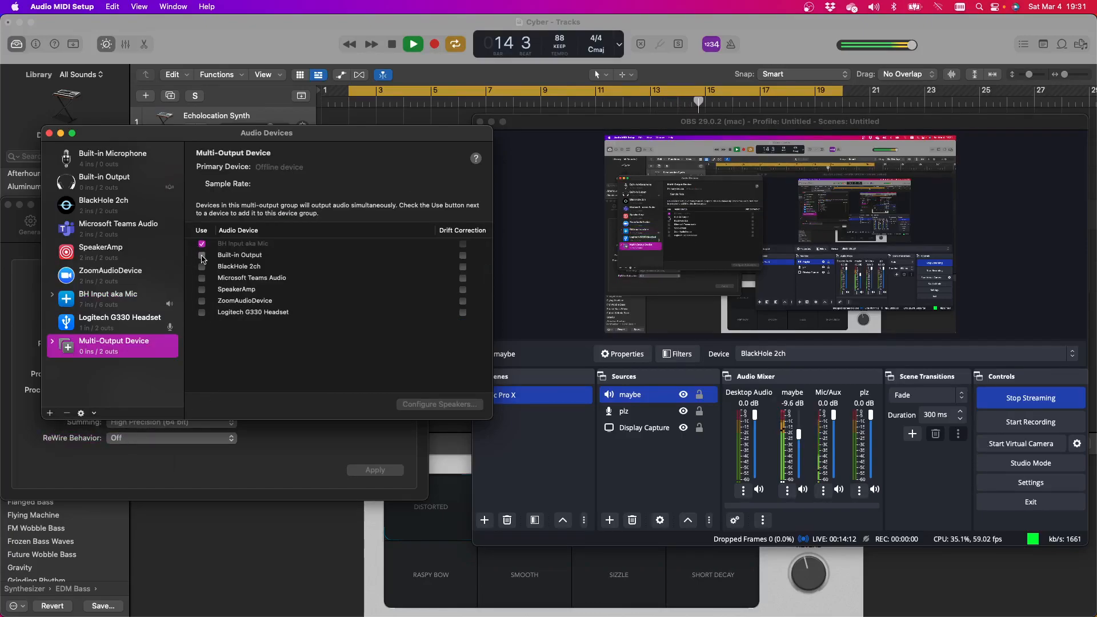
pyautogui.click(201, 256)
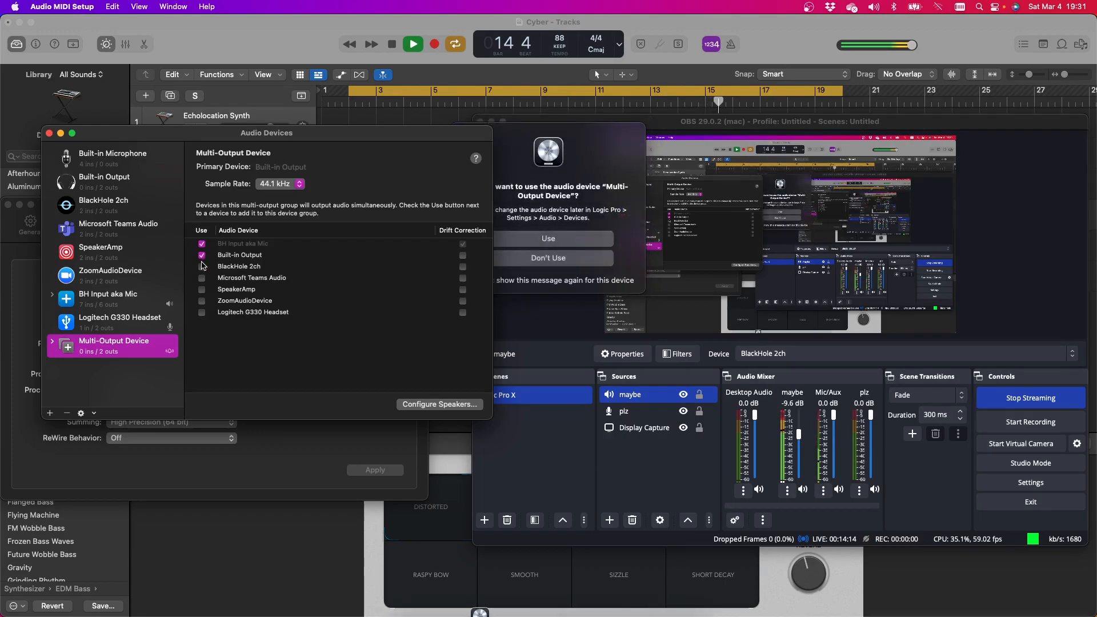
pyautogui.click(202, 266)
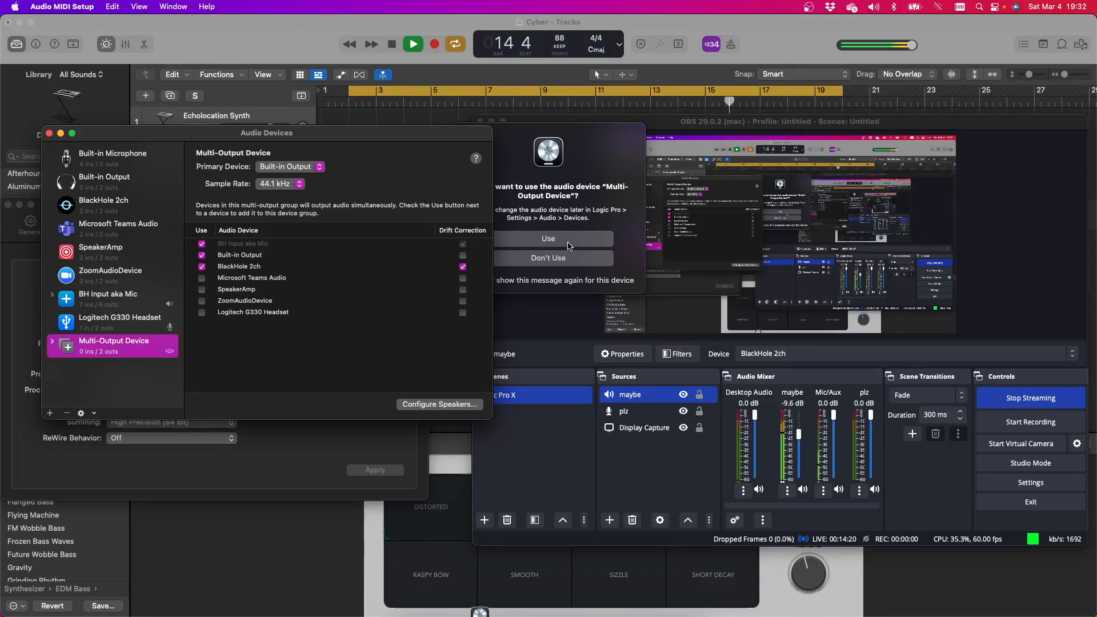
# Accept Multi-Output Device as Logic Pro's audio output and apply BH Input aka Mic as its input device
pyautogui.click(568, 246)
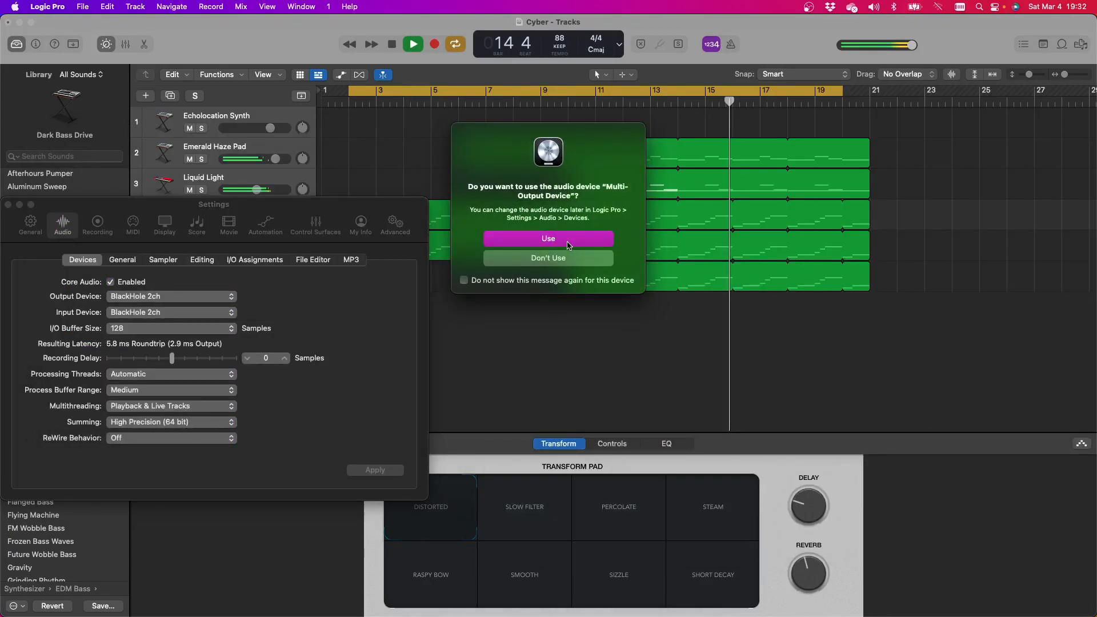
pyautogui.click(568, 246)
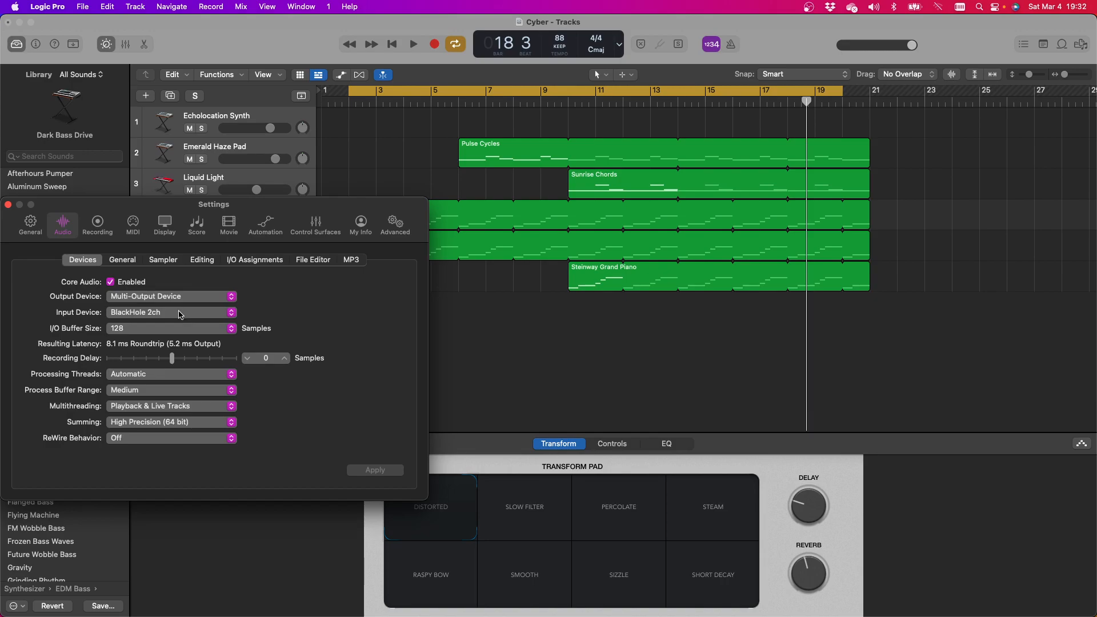
pyautogui.moveTo(170, 616)
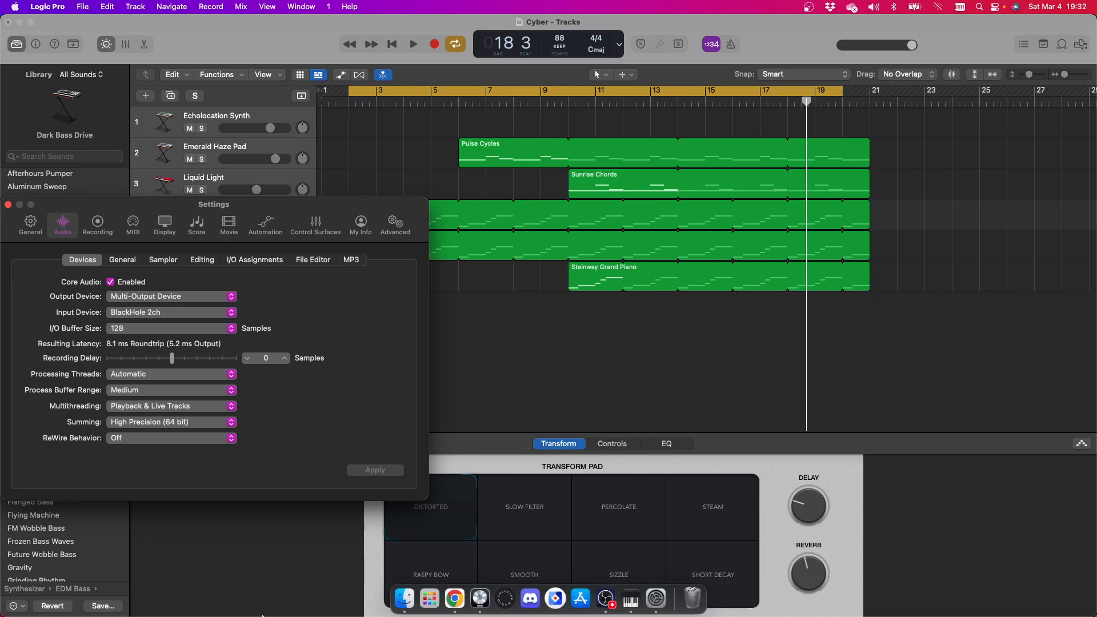
pyautogui.click(610, 596)
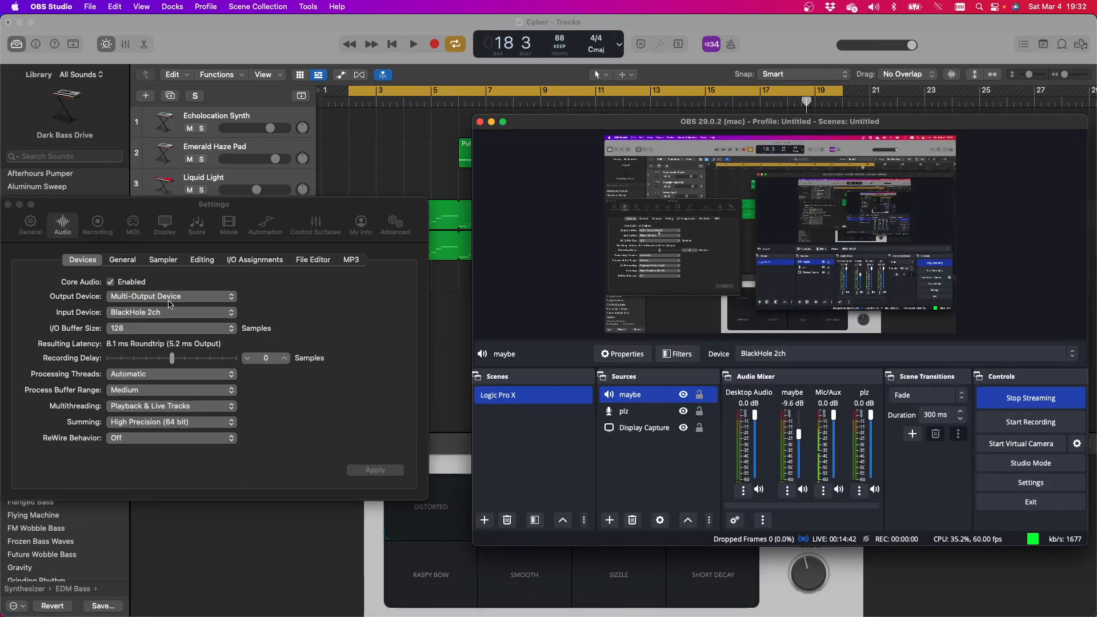
pyautogui.click(154, 318)
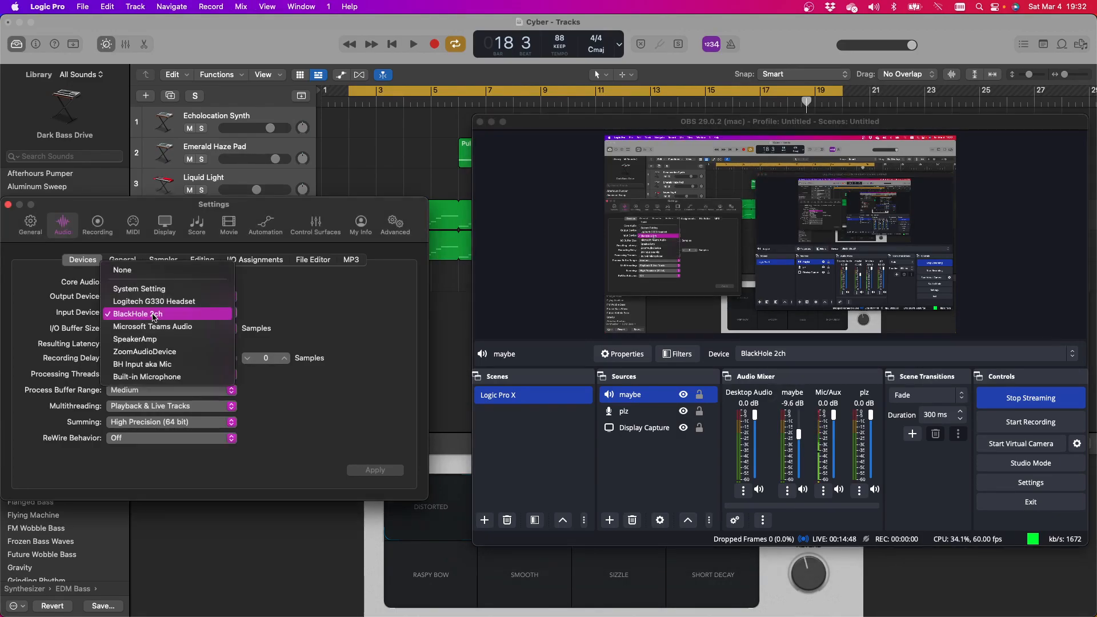
pyautogui.click(154, 366)
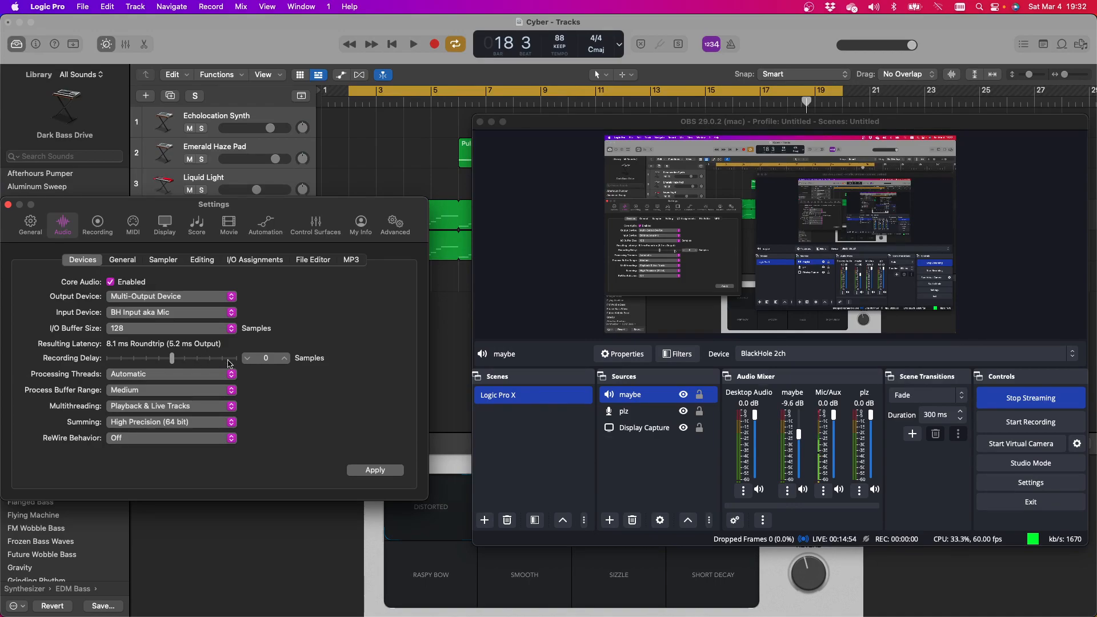
pyautogui.hscroll(1, 438, 386)
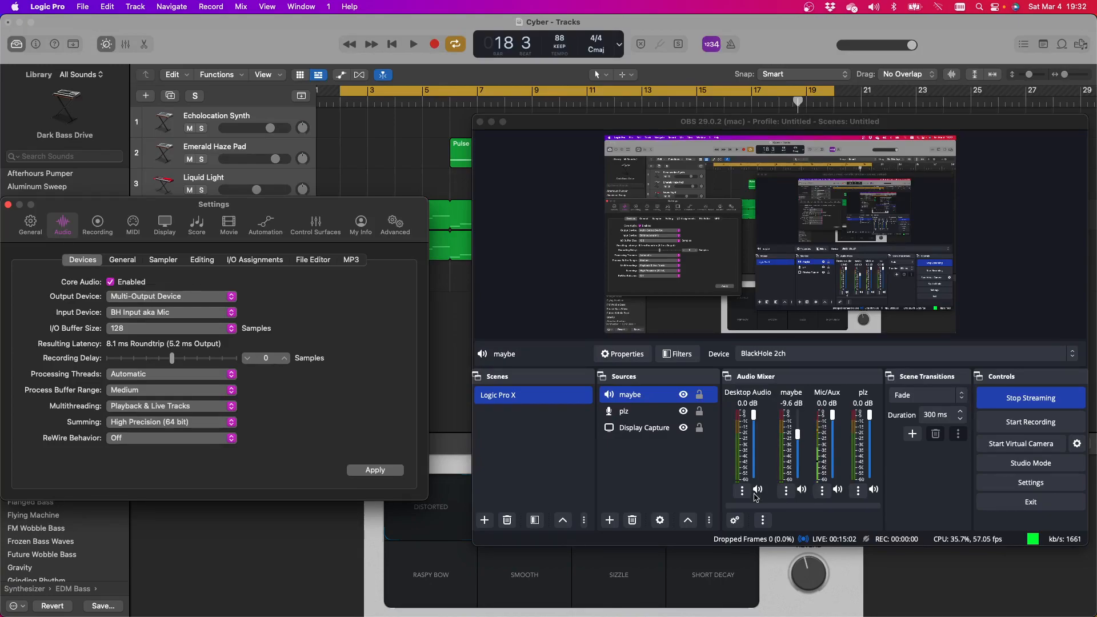
pyautogui.click(361, 479)
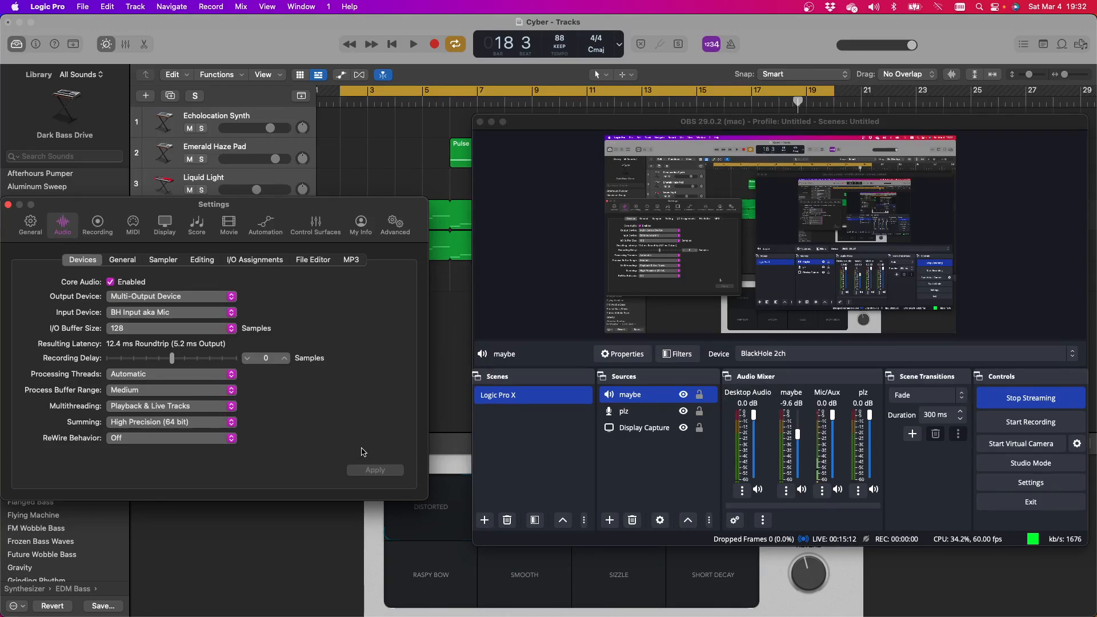
# Test the project's playback in Logic Pro, then lower the plz source's volume in OBS to -11.9 dB
pyautogui.click(413, 44)
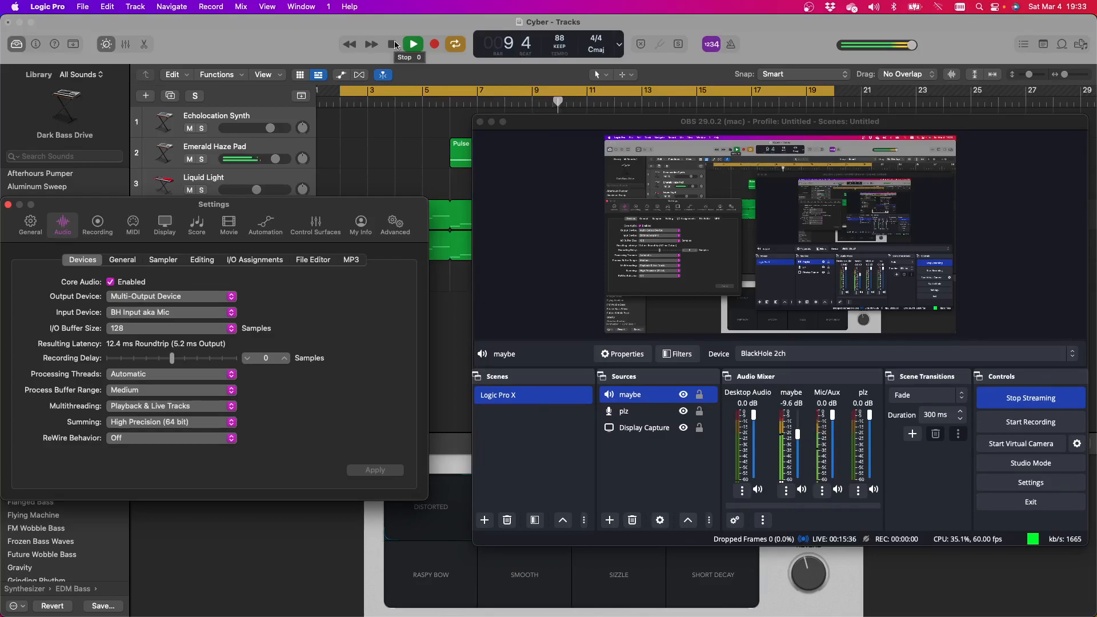
pyautogui.click(392, 44)
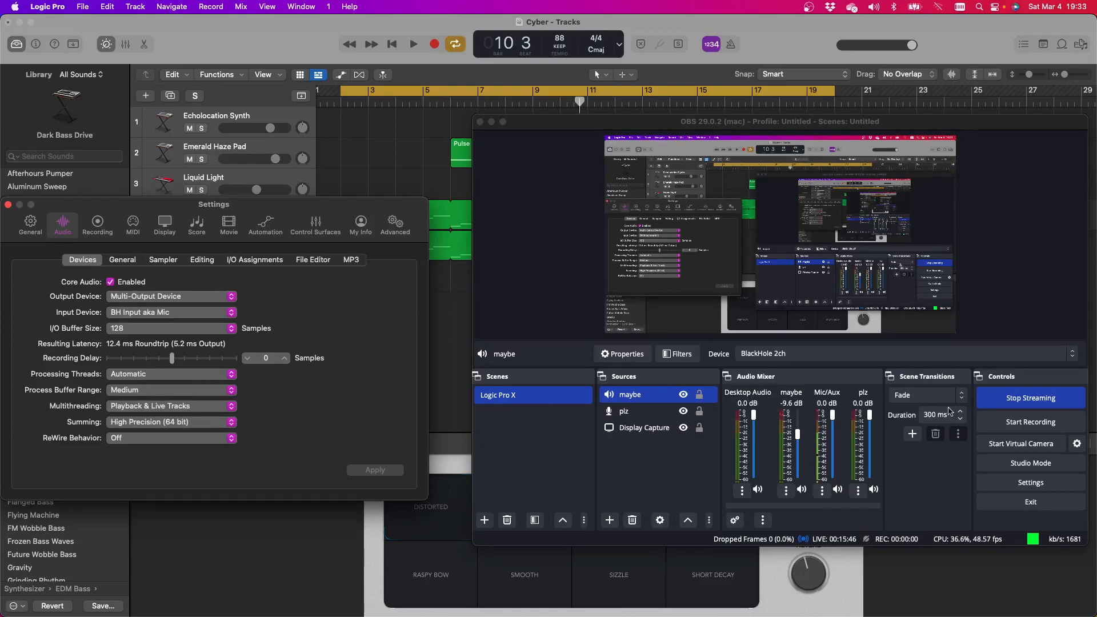
pyautogui.moveTo(871, 421); pyautogui.dragTo(871, 438)
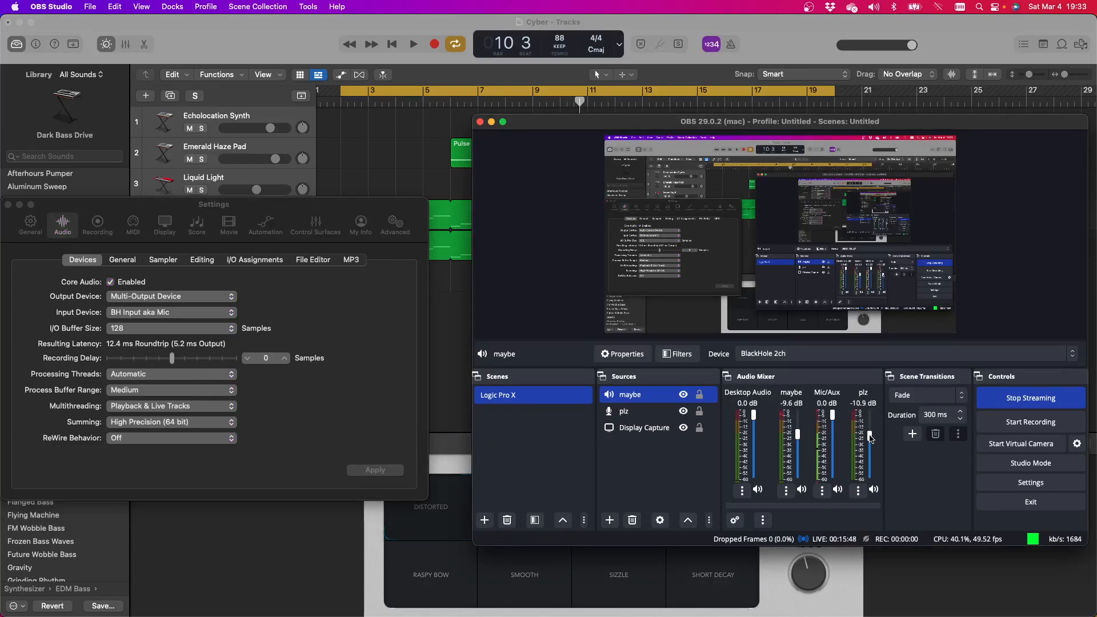
# Play the project again and lower the maybe source's volume in OBS to -11.9 dB, stopping playback when done
pyautogui.click(411, 44)
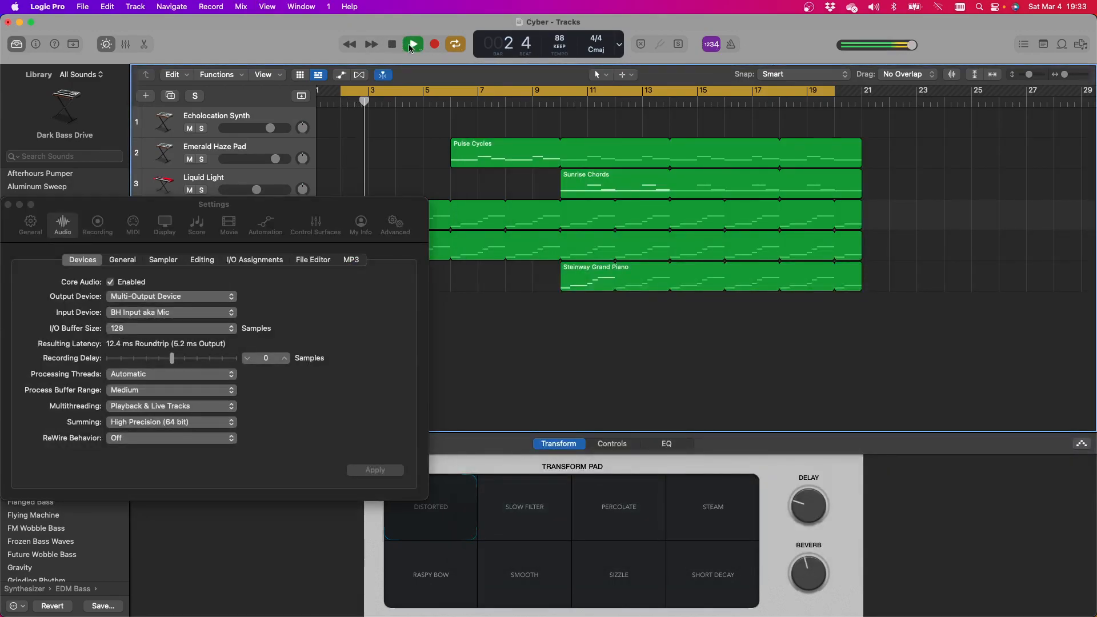
pyautogui.moveTo(543, 605)
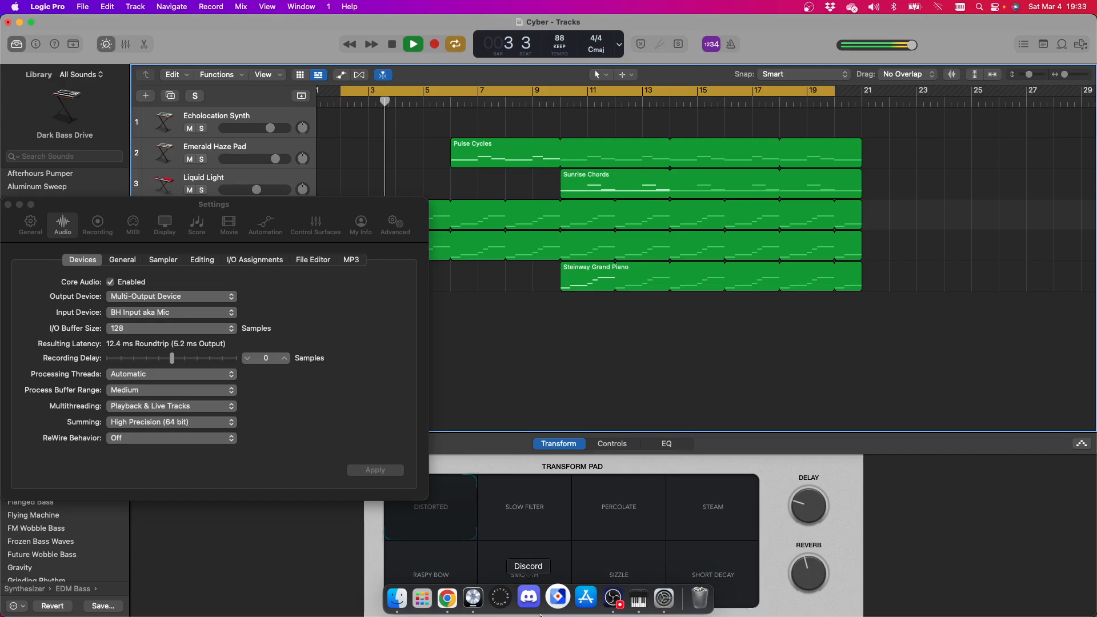
pyautogui.click(656, 600)
pyautogui.click(632, 601)
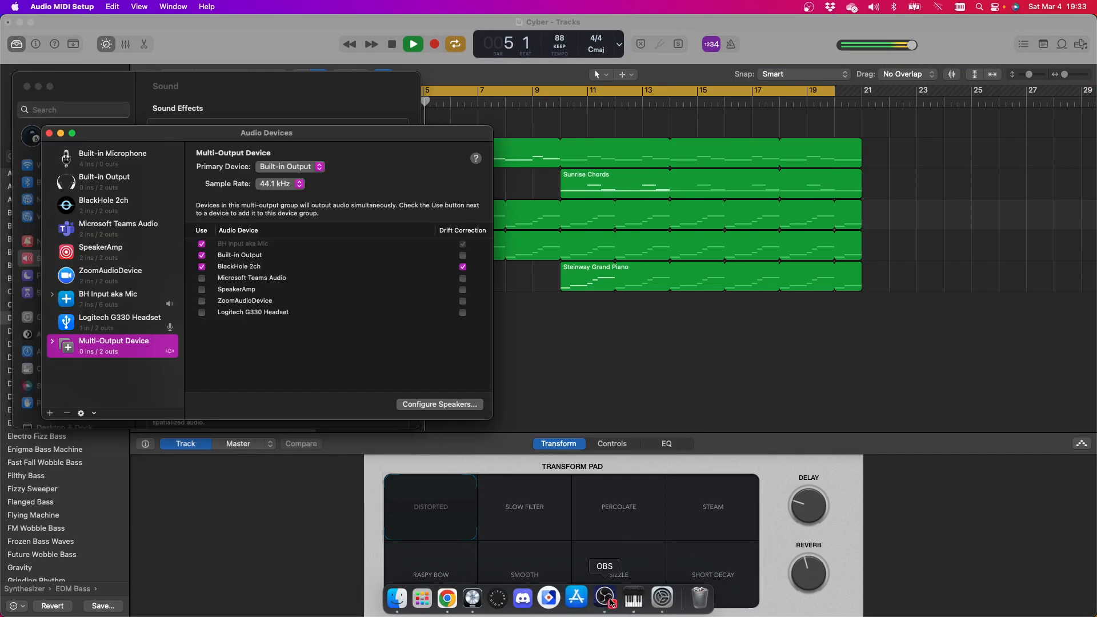
pyautogui.click(603, 599)
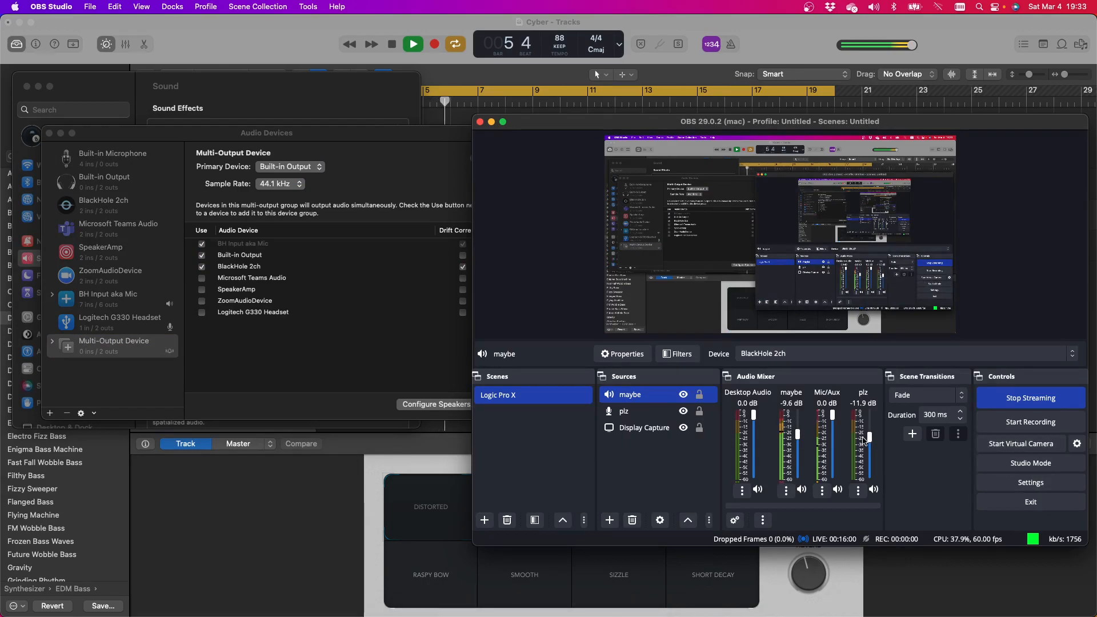
pyautogui.moveTo(798, 435)
pyautogui.mouseDown()
pyautogui.moveTo(798, 466)
pyautogui.moveTo(795, 430)
pyautogui.moveTo(798, 439)
pyautogui.mouseUp()
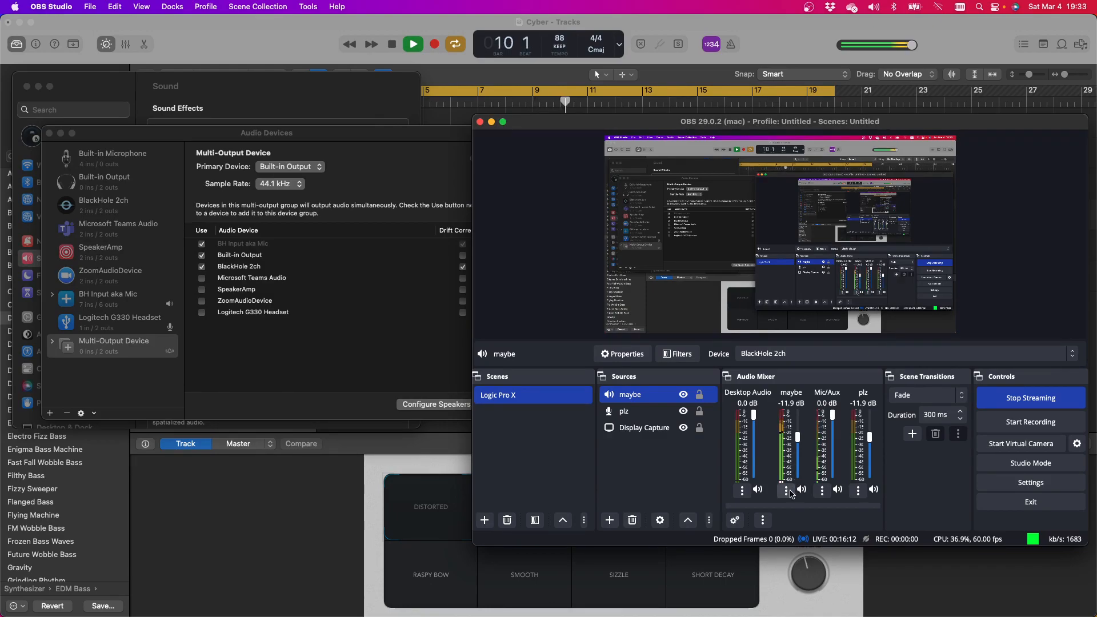
pyautogui.click(396, 43)
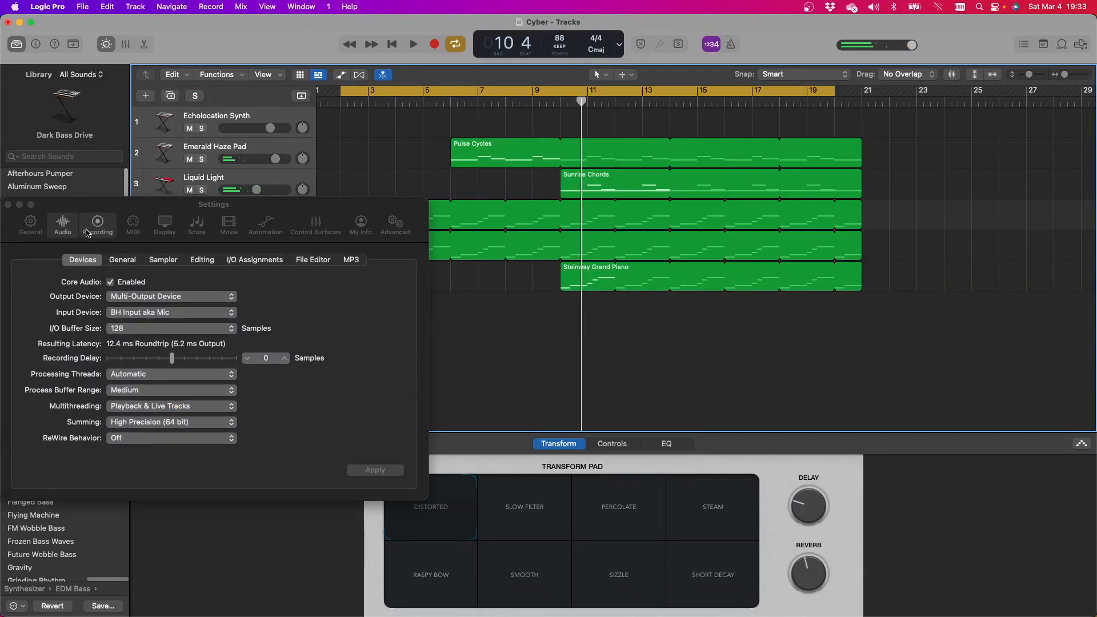
# Close Logic Pro's Settings and set Multi-Output Device as the sound output in System Settings
pyautogui.click(8, 204)
pyautogui.moveTo(538, 614)
pyautogui.click(653, 604)
pyautogui.scroll(-1, 332, 269)
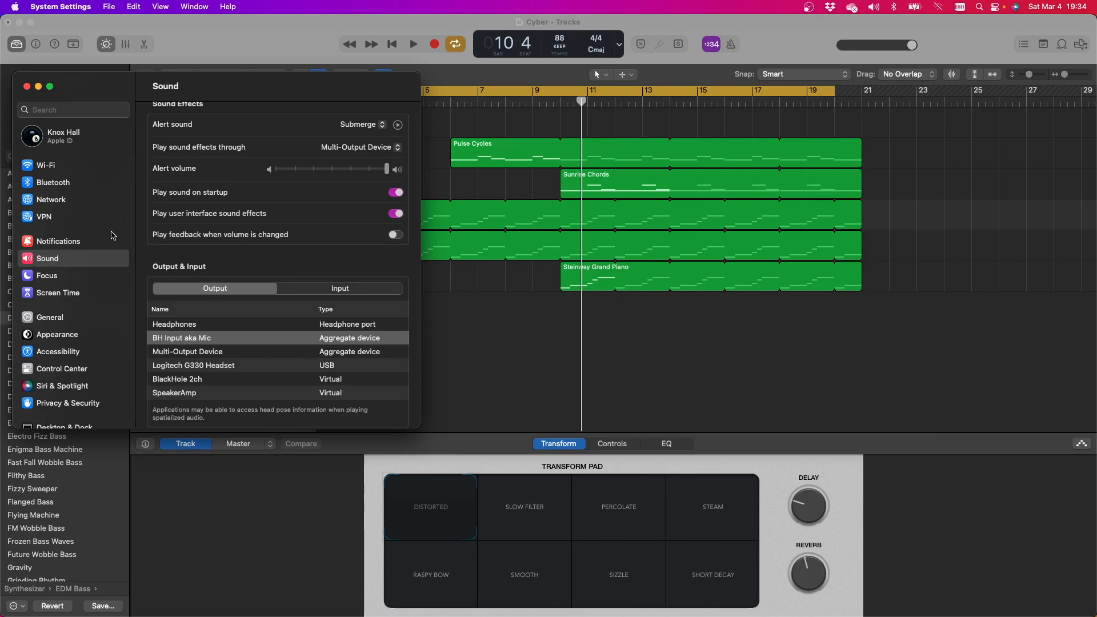
pyautogui.scroll(-1, 124, 255)
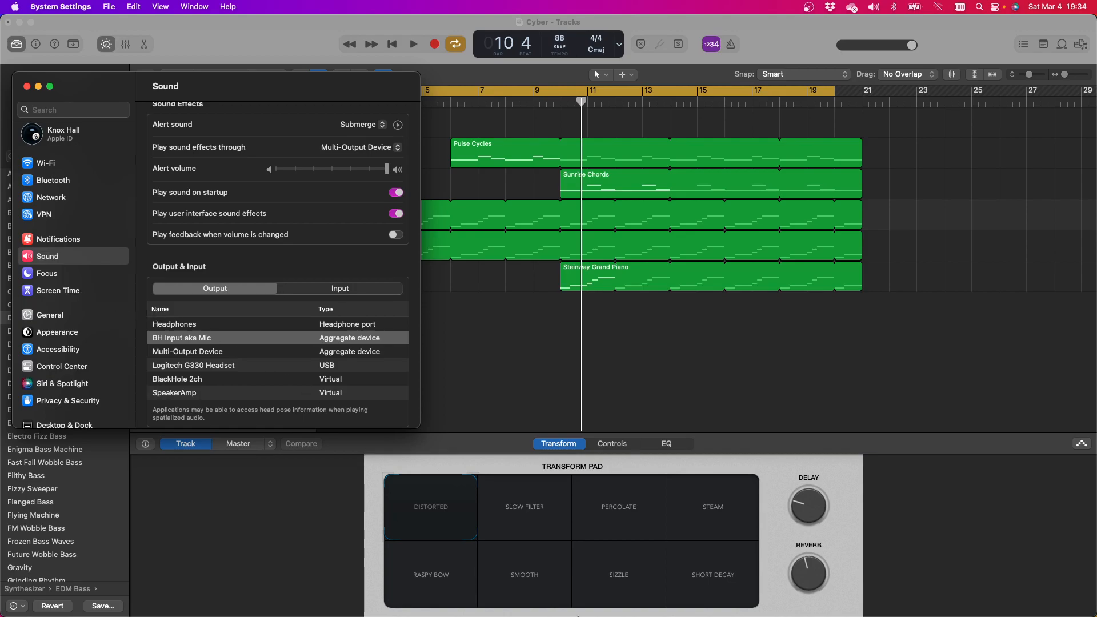
pyautogui.moveTo(583, 614)
pyautogui.click(211, 353)
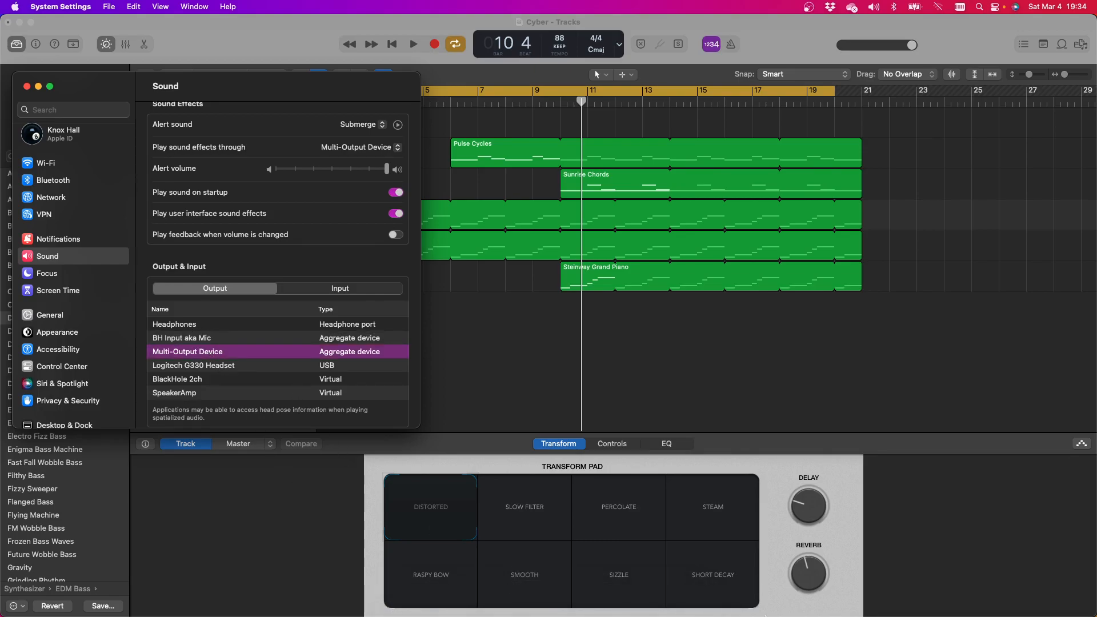
# Select BH Input aka Mic as the macOS sound output device and close System Settings
pyautogui.click(191, 340)
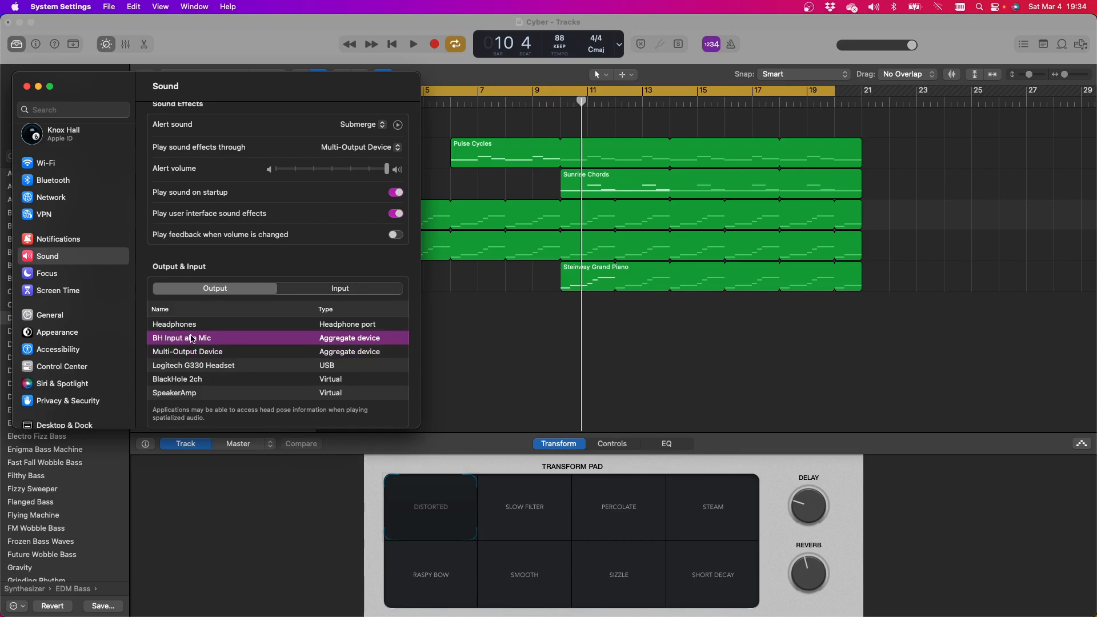
pyautogui.click(27, 86)
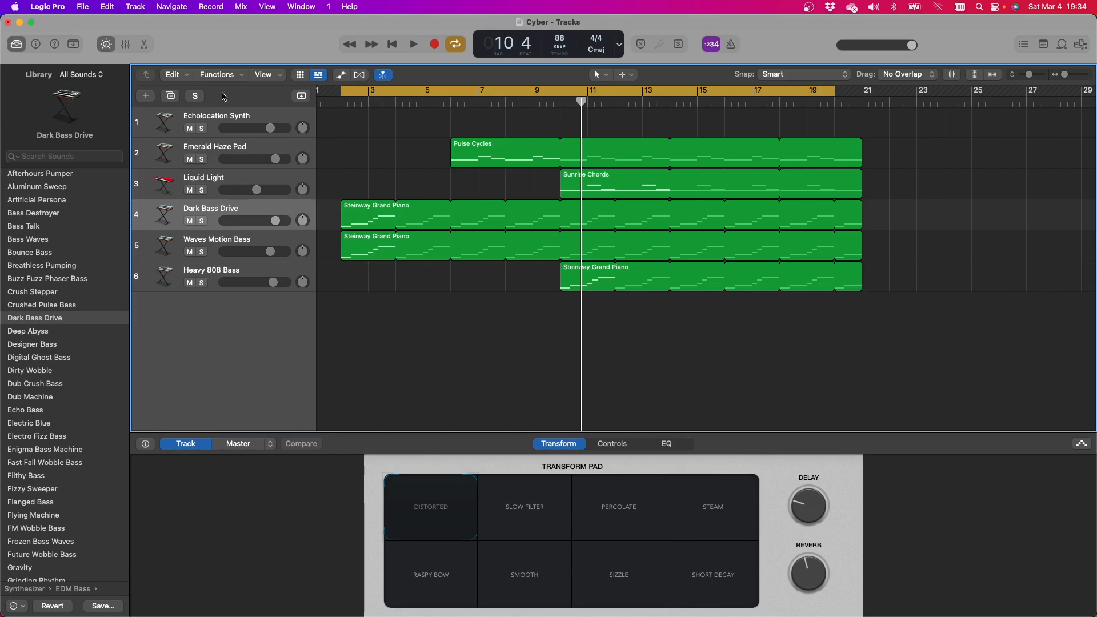
# Open the recent project 2 Marimbas, closing the Cyber project and saving its changes
pyautogui.click(78, 8)
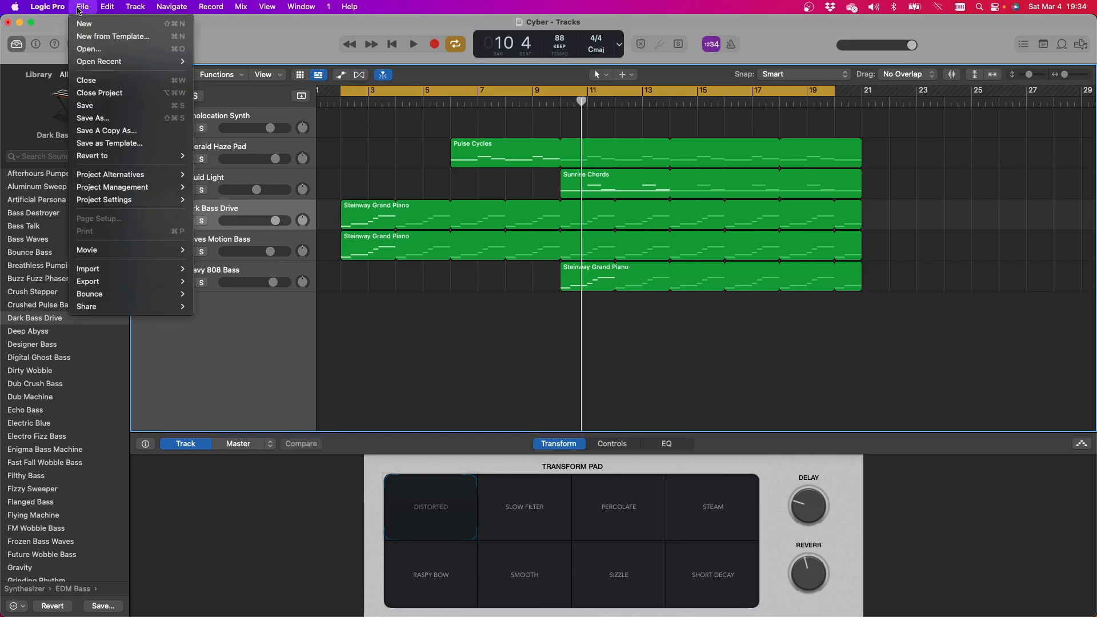
pyautogui.moveTo(105, 61)
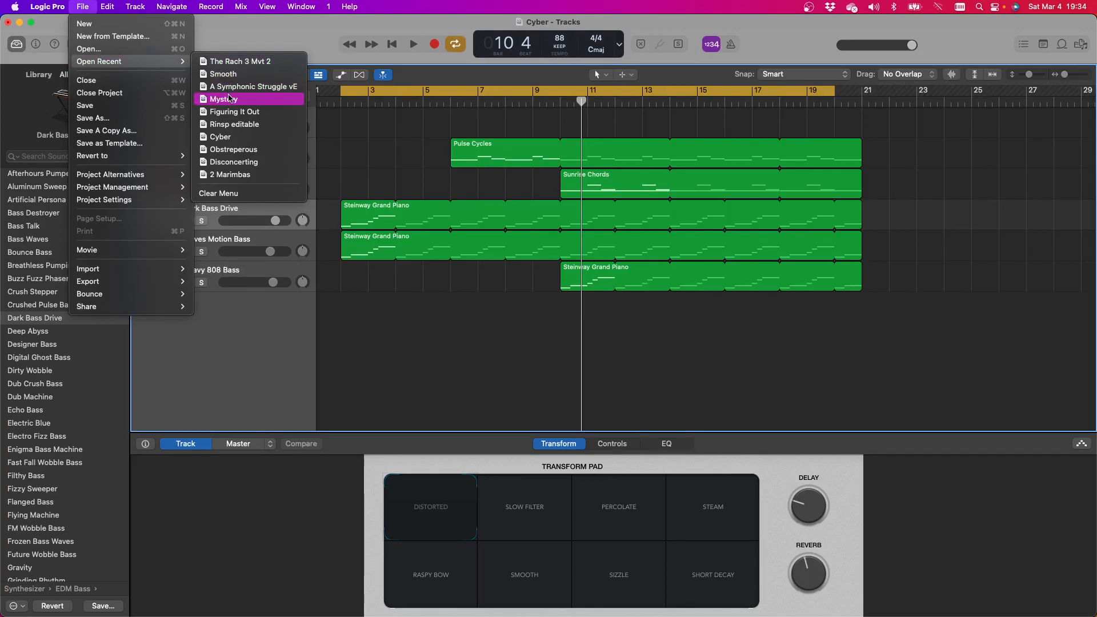
pyautogui.click(227, 178)
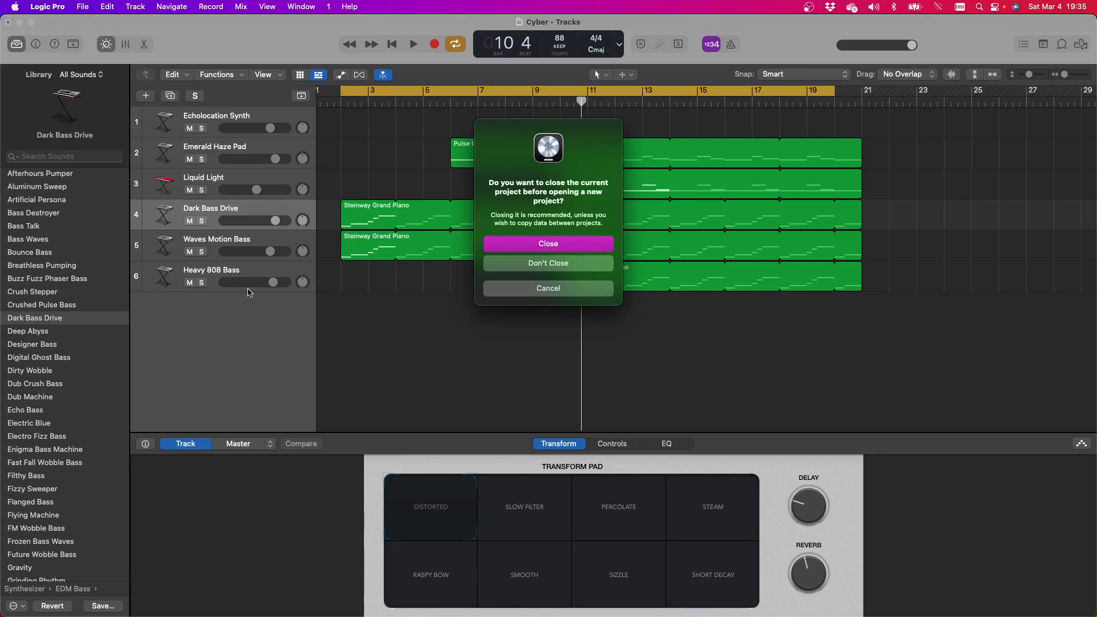
pyautogui.click(555, 245)
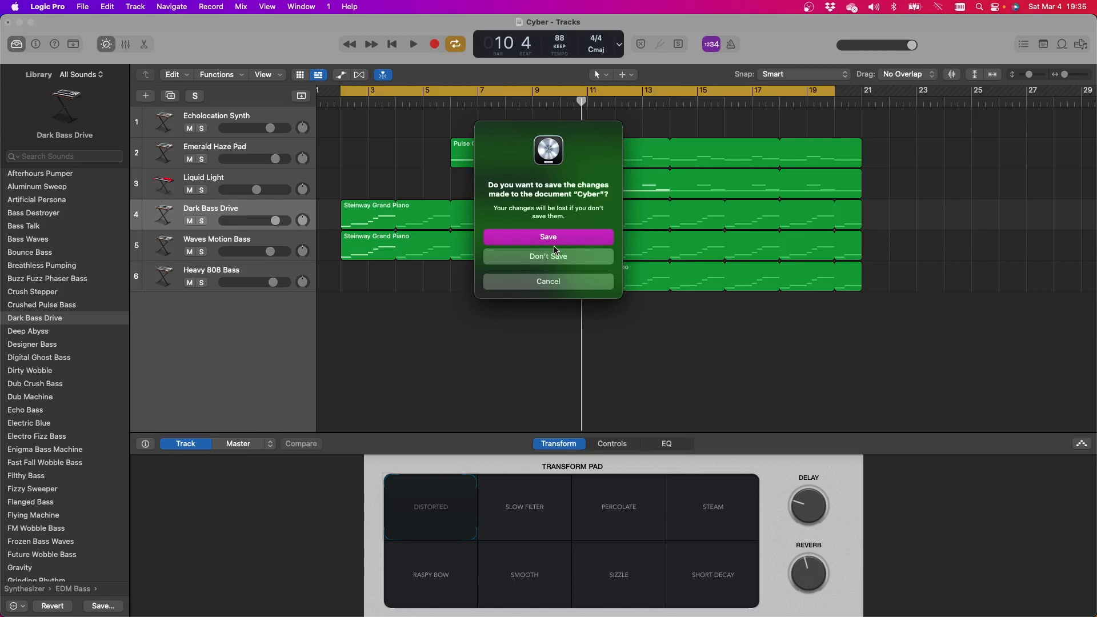
pyautogui.click(547, 242)
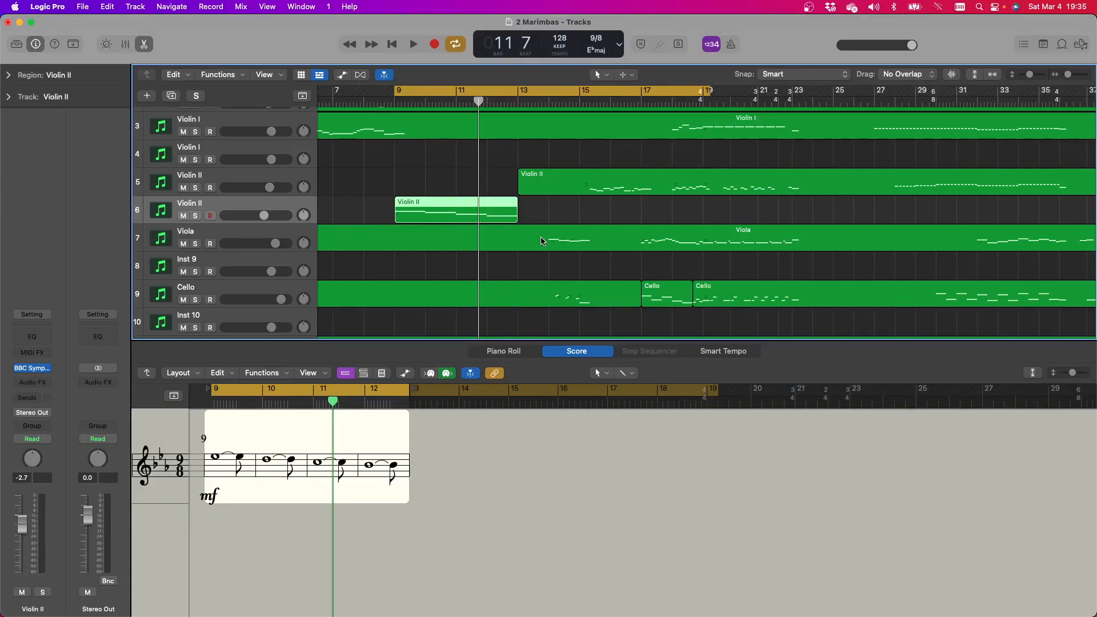
# Enlarge the tracks area by shrinking the Score editor so the tracks down to Inst 11 fit
pyautogui.hscroll(4, 542, 240)
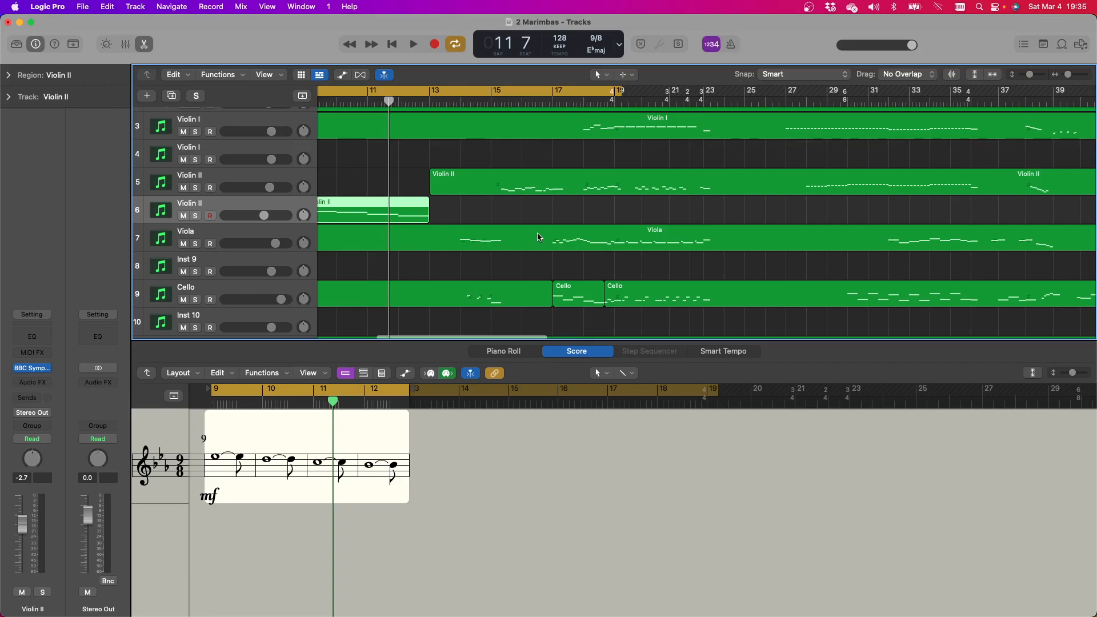
pyautogui.hscroll(-8, 446, 222)
pyautogui.hscroll(-1, 446, 222)
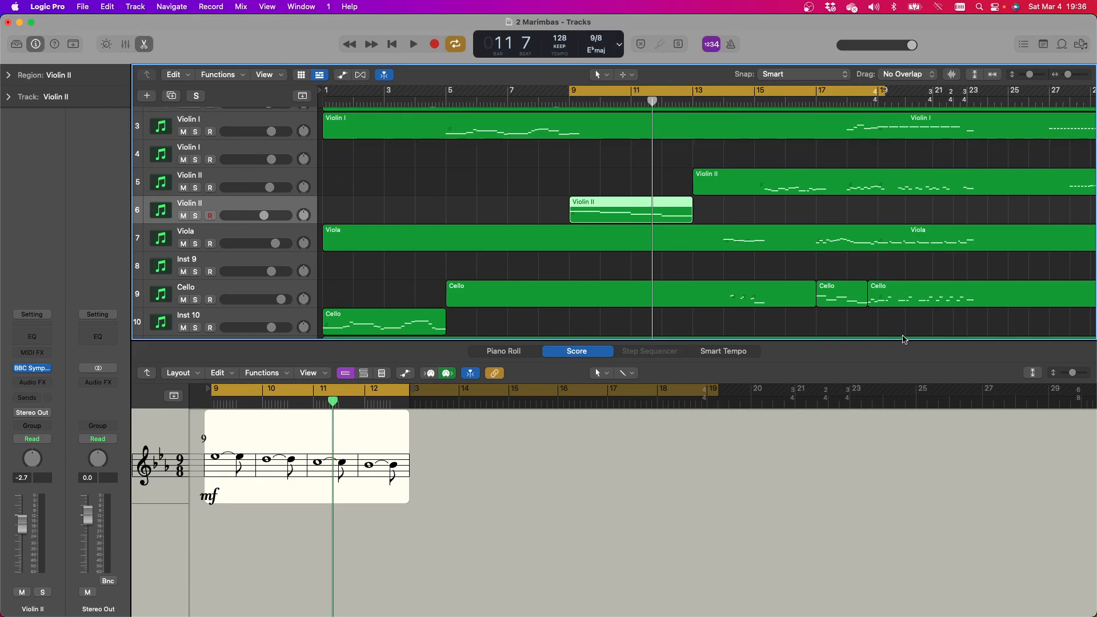
pyautogui.click(856, 356)
pyautogui.moveTo(811, 342); pyautogui.dragTo(812, 431)
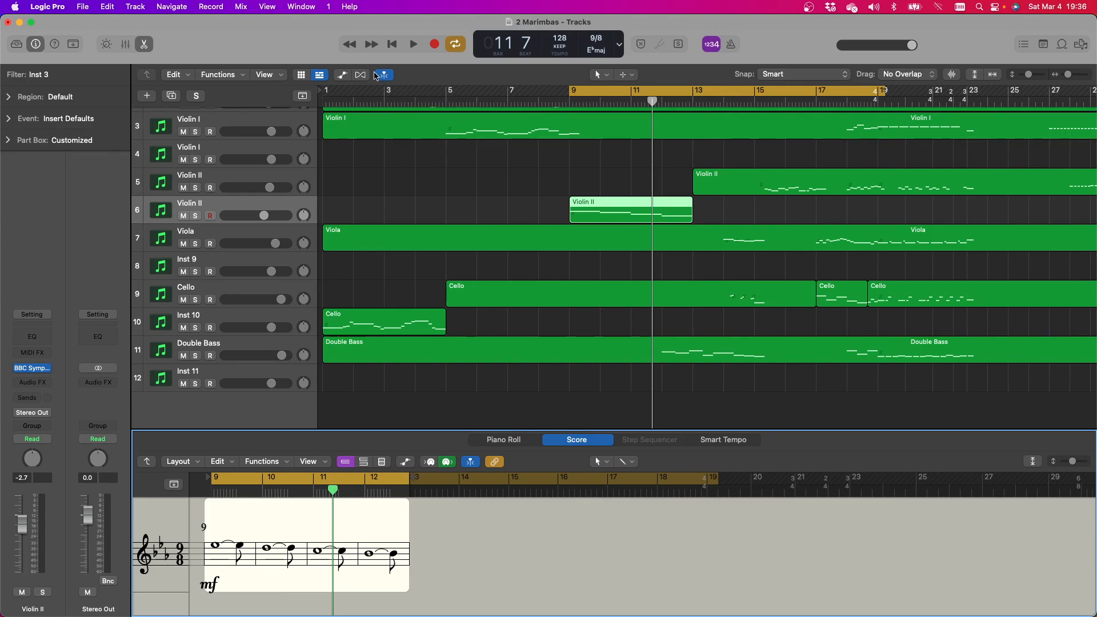
# Play the 2 Marimbas project, lower the master volume during playback, and stop it
pyautogui.click(414, 45)
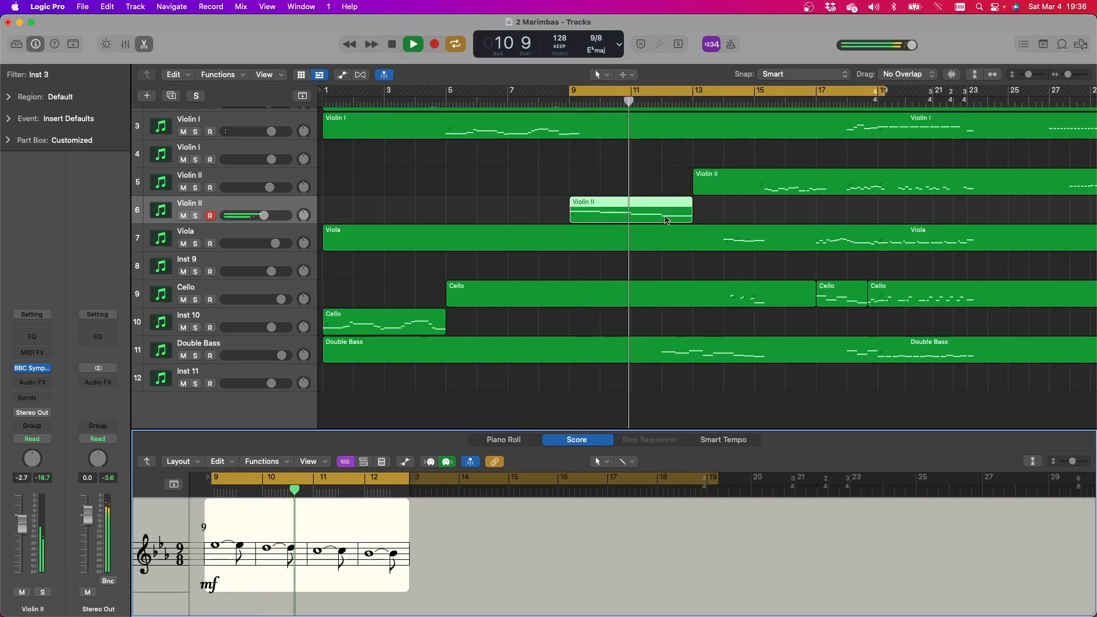
pyautogui.scroll(3, 559, 196)
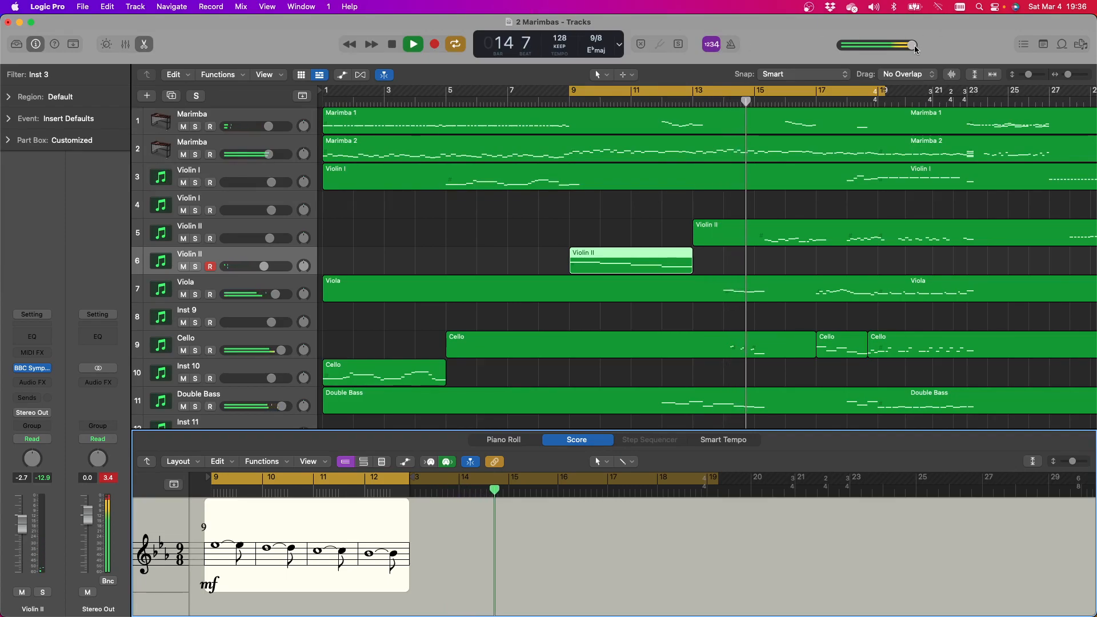
pyautogui.moveTo(911, 48); pyautogui.dragTo(862, 47)
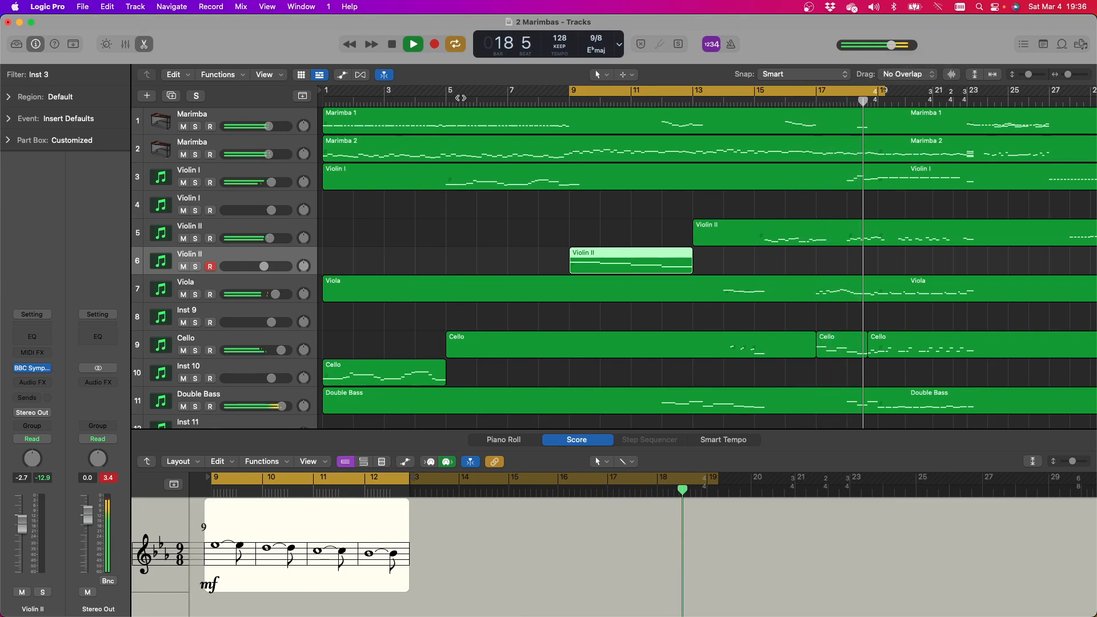
pyautogui.click(392, 46)
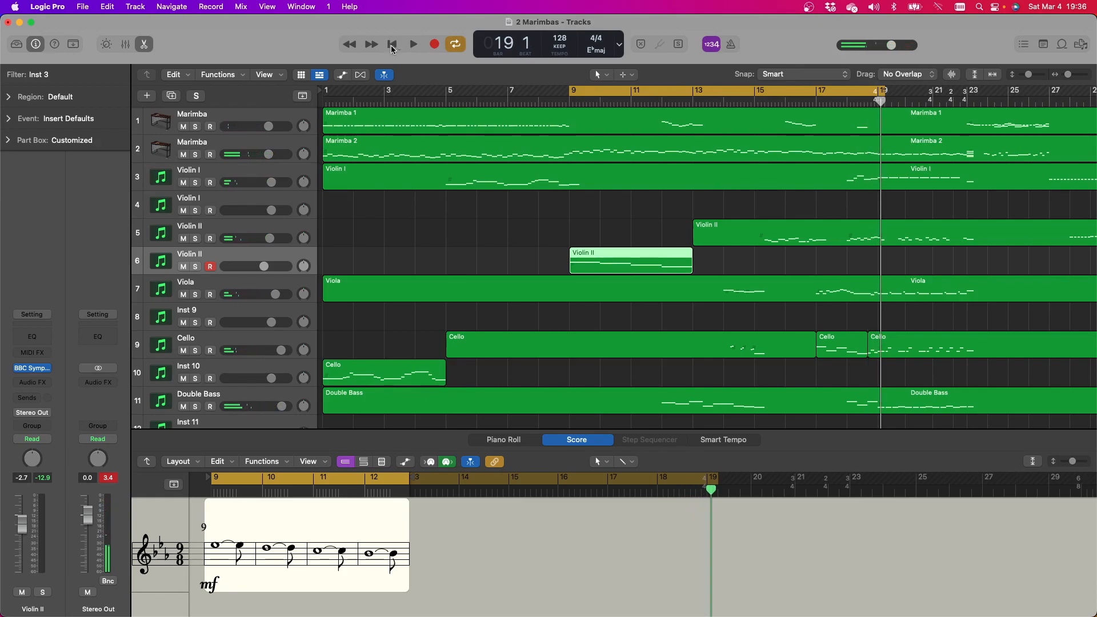
# Play the cycled section again, select the Violin II track on row 6, and stop playback
pyautogui.click(410, 45)
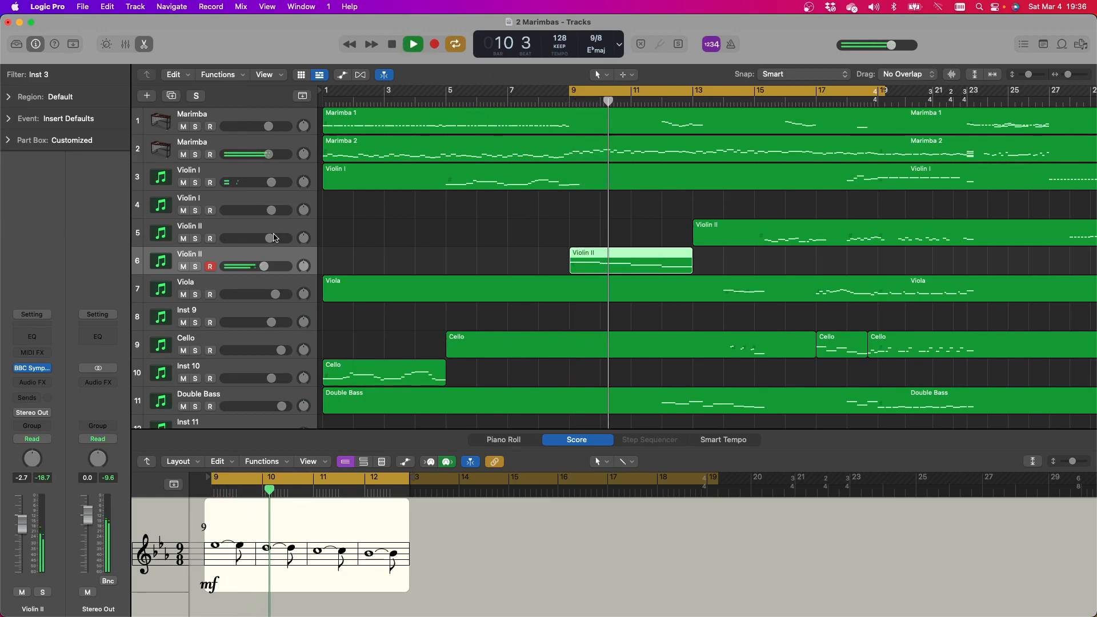
pyautogui.click(204, 255)
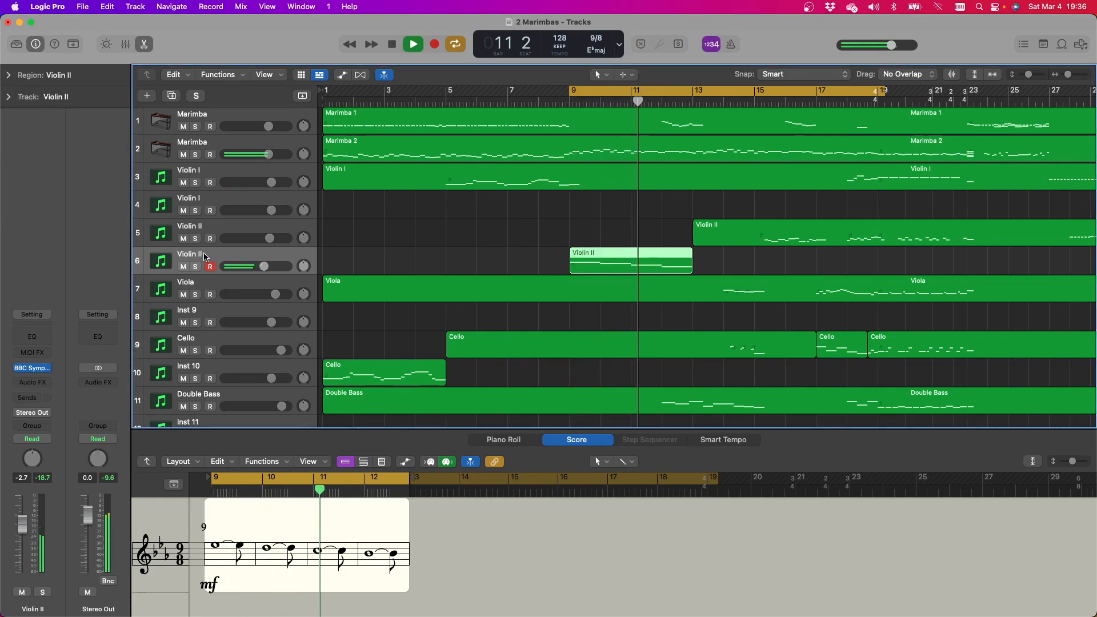
pyautogui.click(394, 45)
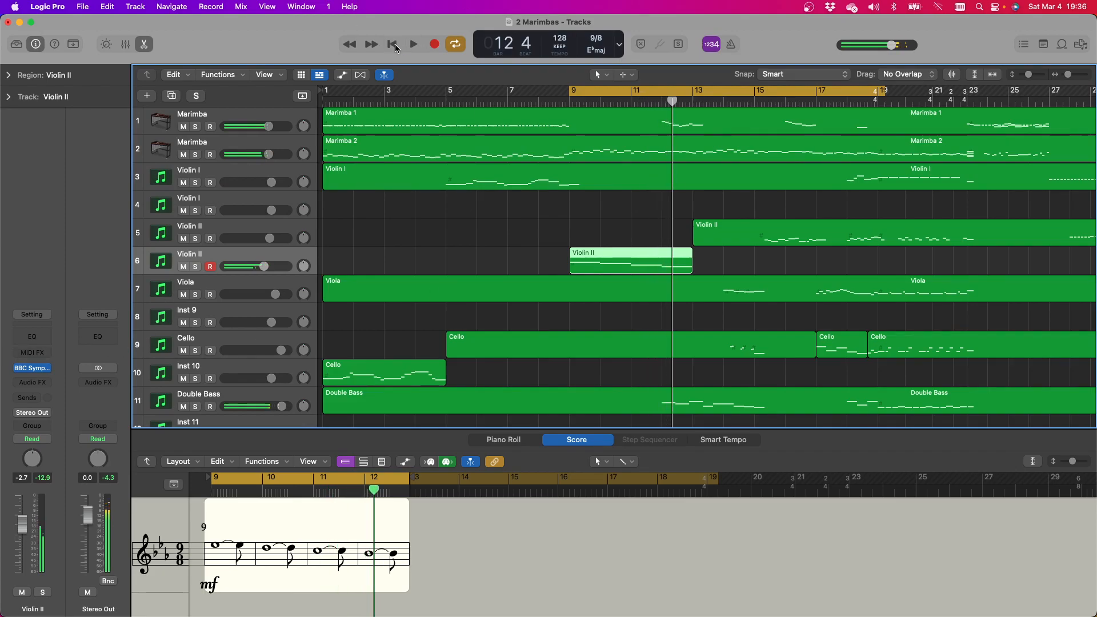
# Replace the instrument on Violin II track 6 with the stereo Originals - Epic Strings plug-in and load its Long CS preset
pyautogui.click(46, 369)
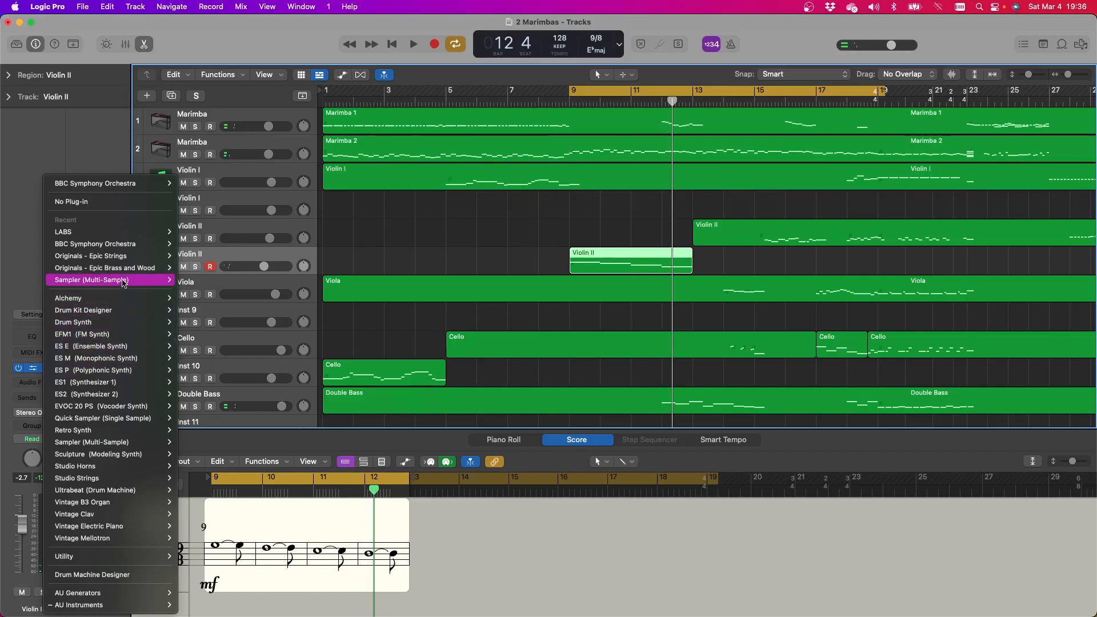
pyautogui.moveTo(118, 257)
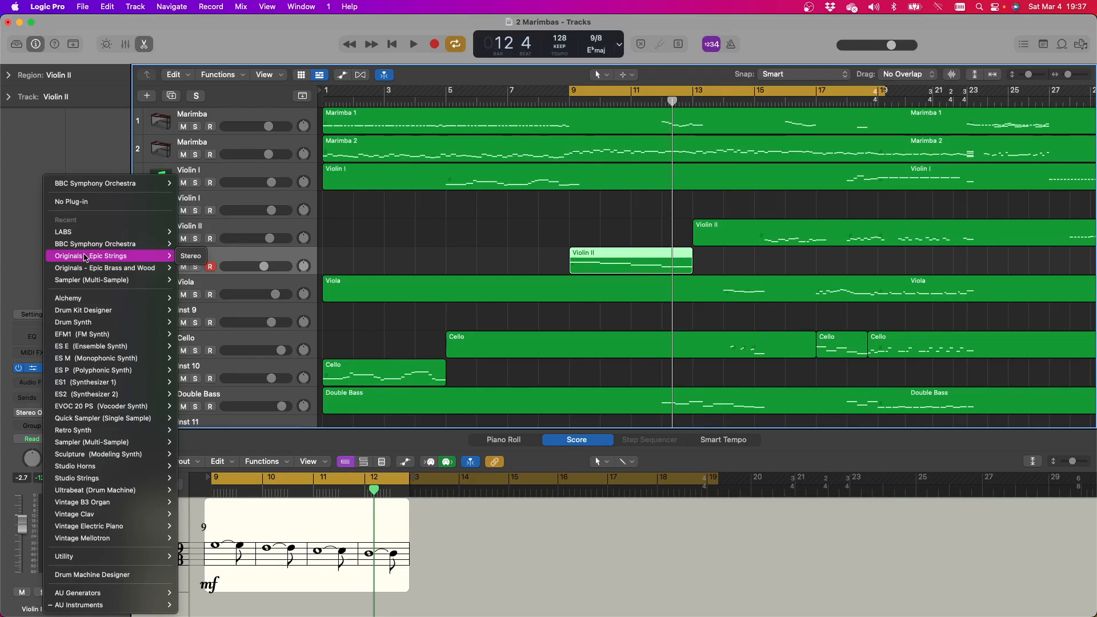
pyautogui.click(182, 256)
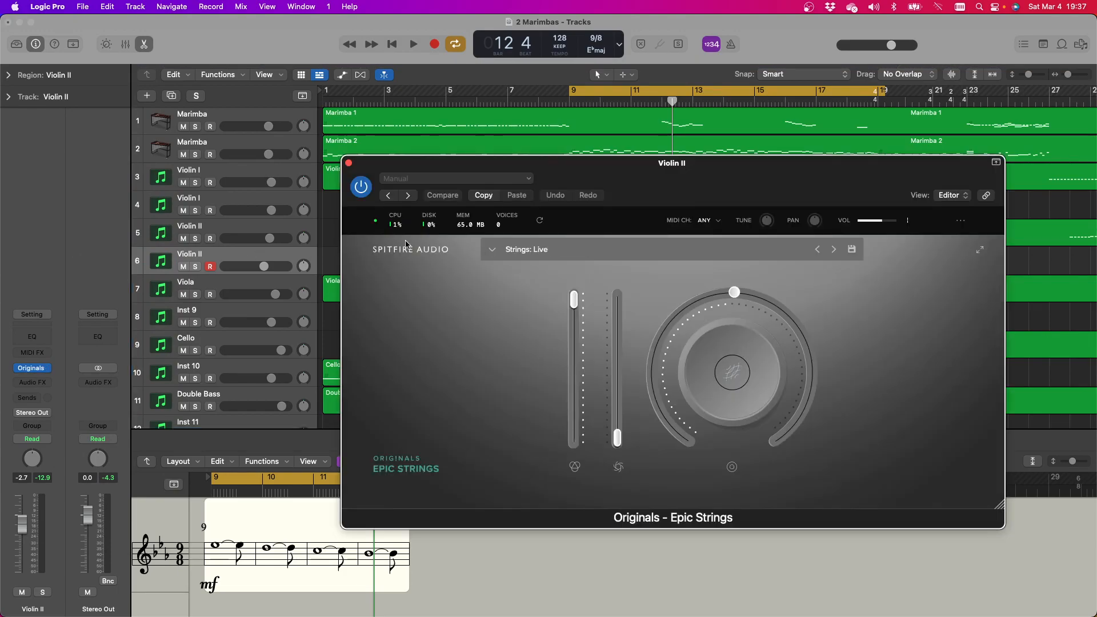
pyautogui.click(501, 252)
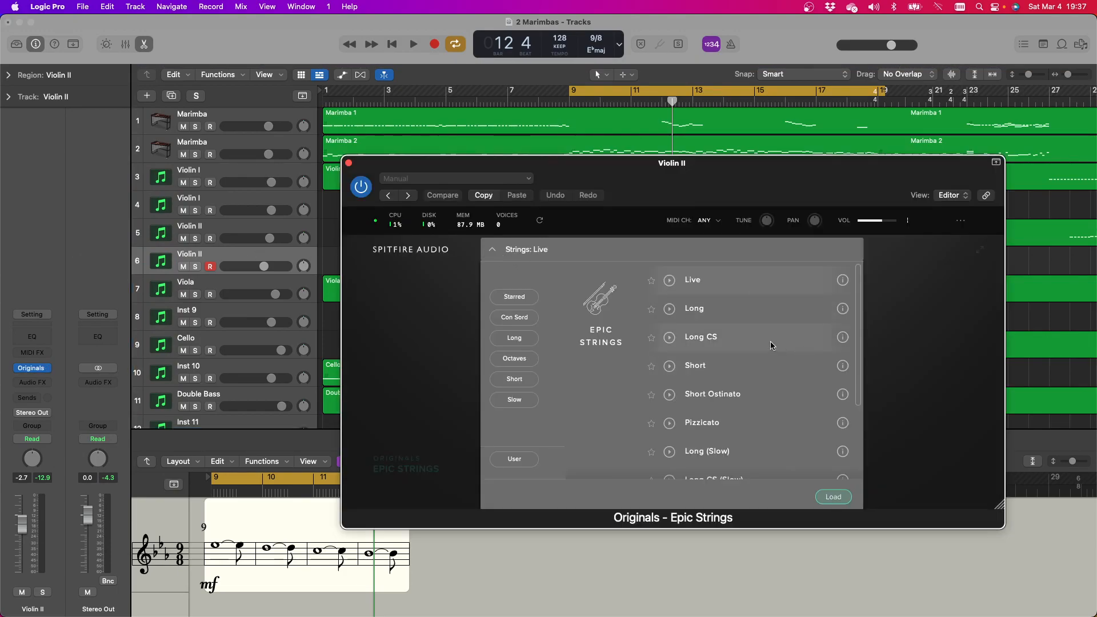
pyautogui.doubleClick(736, 343)
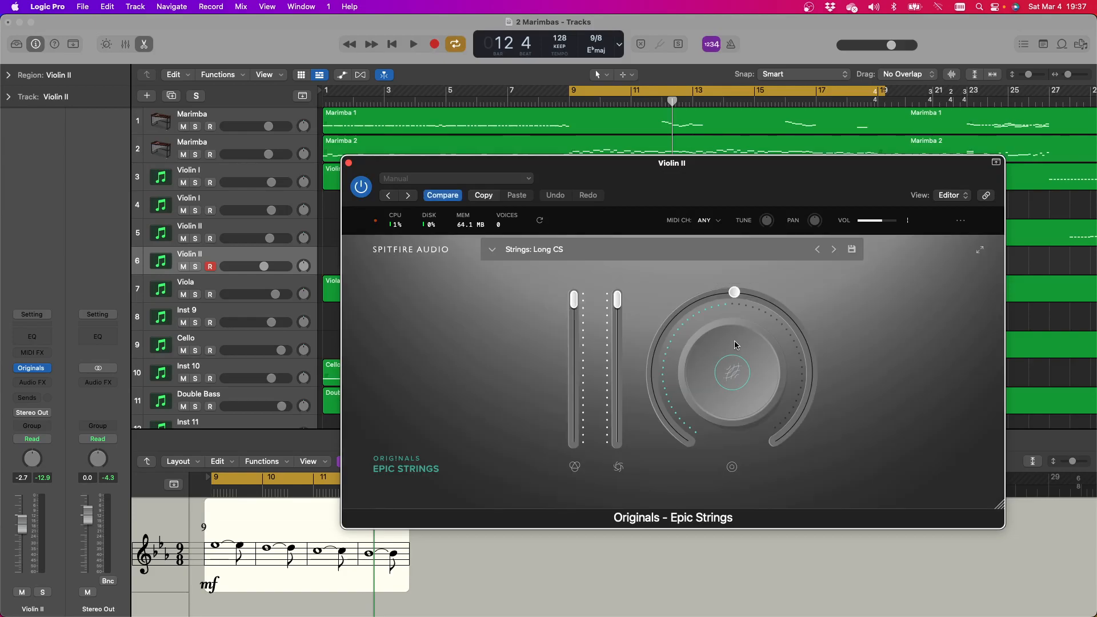
pyautogui.click(348, 164)
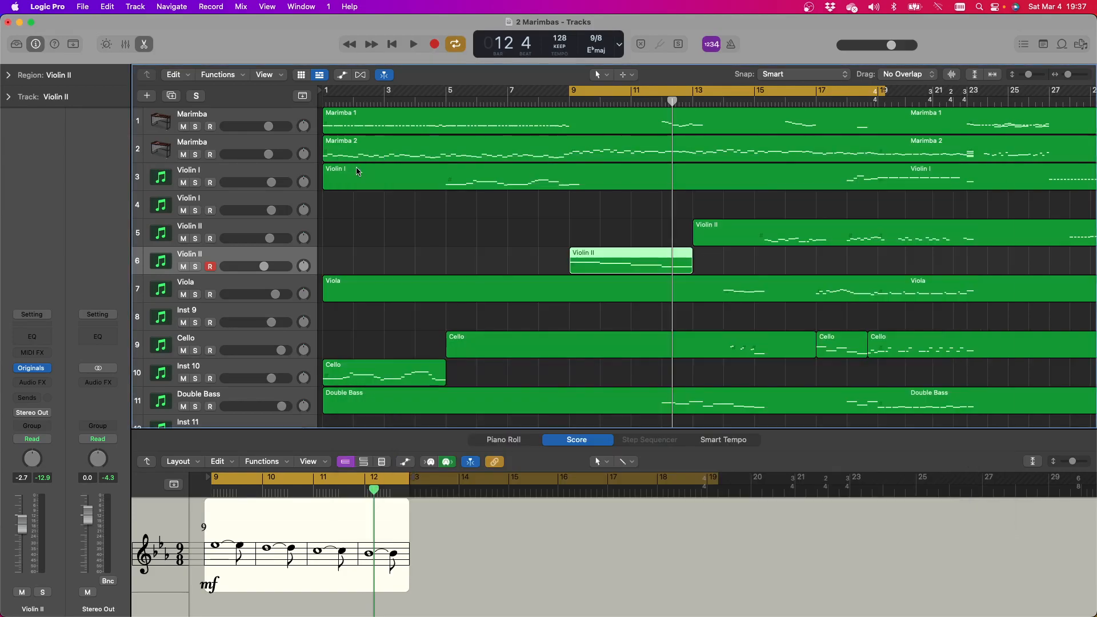
# Play the section, mute both Marimba tracks to hear only the strings, and stop playback
pyautogui.click(413, 46)
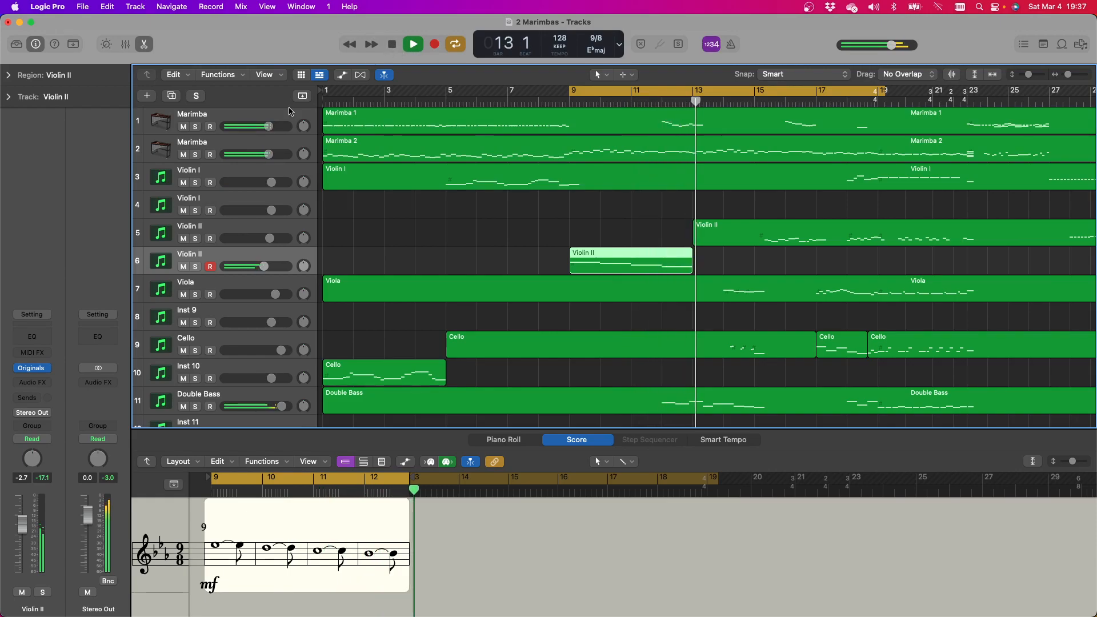
pyautogui.click(184, 126)
pyautogui.click(184, 154)
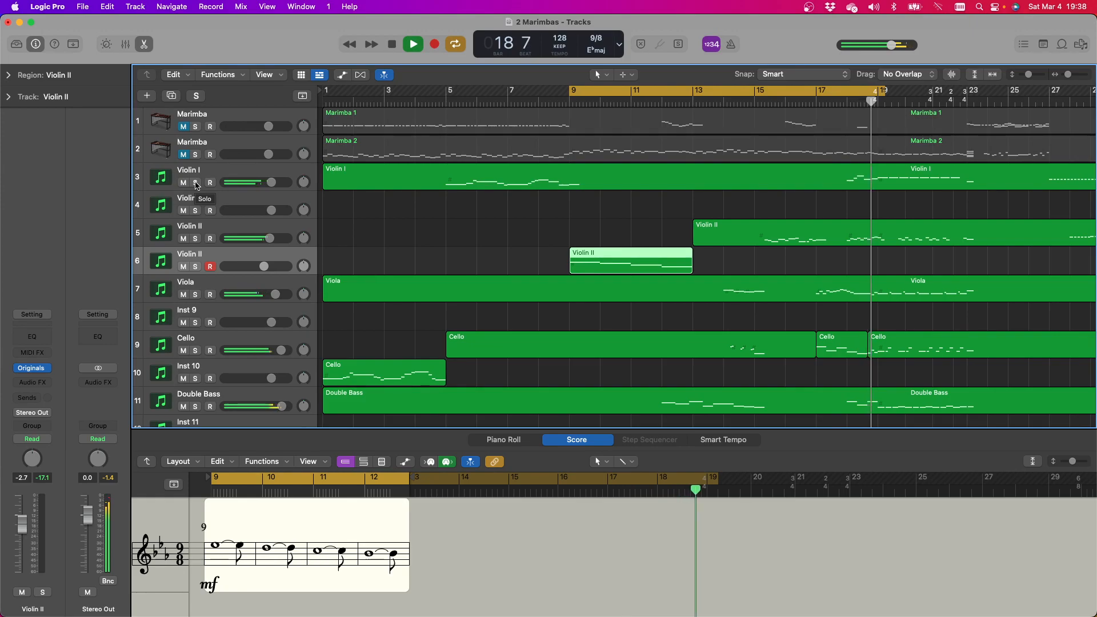
pyautogui.click(392, 45)
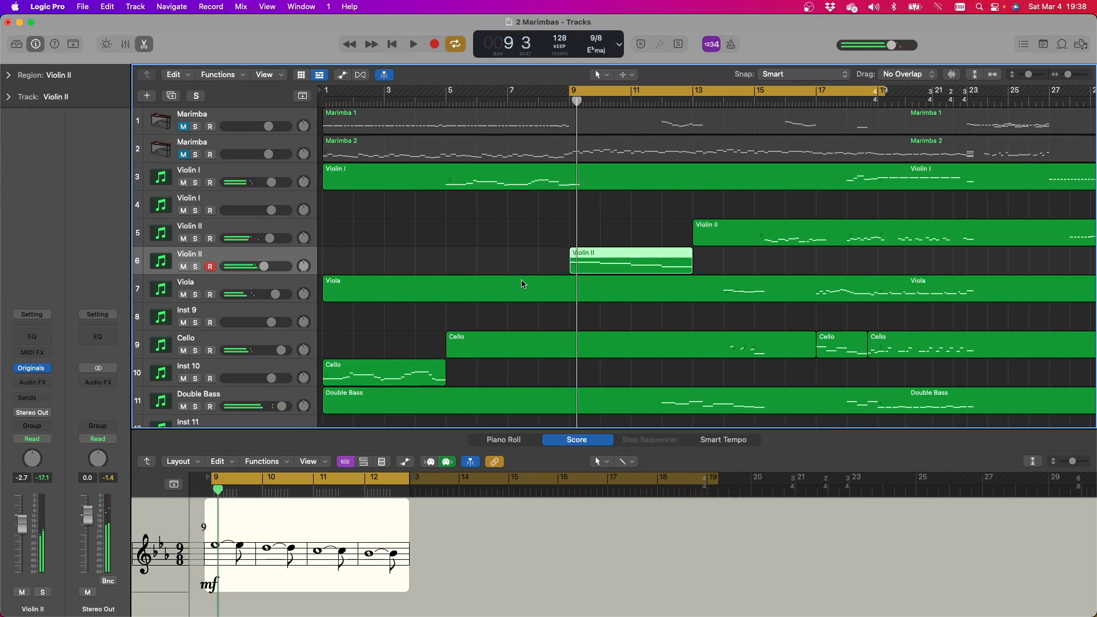
# Set the cycle range to bars 23 through 27 and start playback there
pyautogui.hscroll(10, 520, 284)
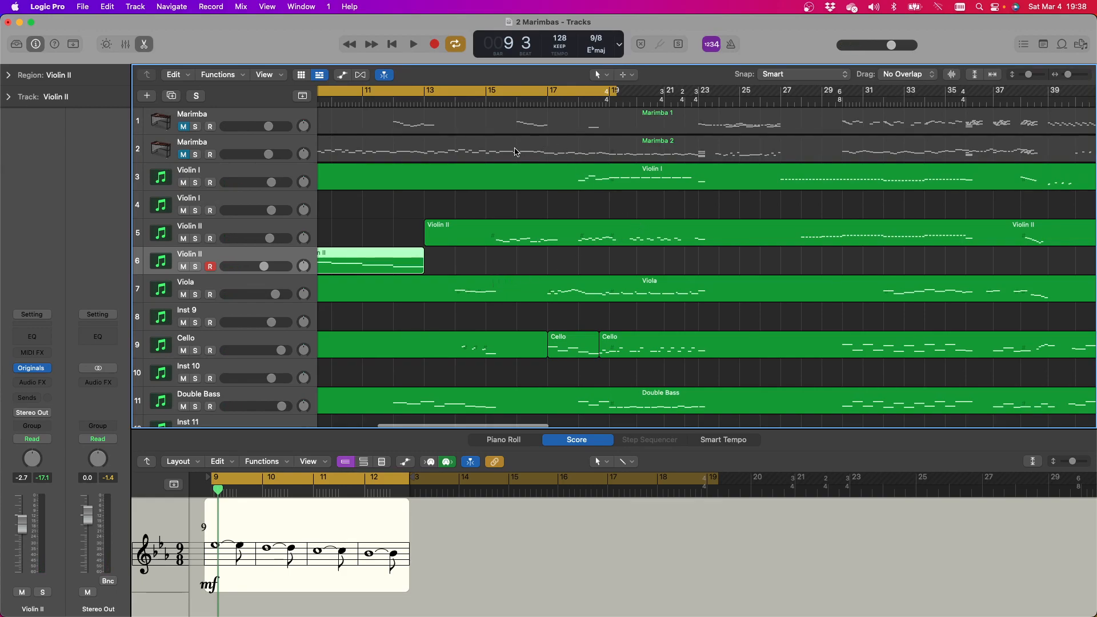
pyautogui.moveTo(378, 95); pyautogui.dragTo(684, 100)
pyautogui.hscroll(5, 538, 145)
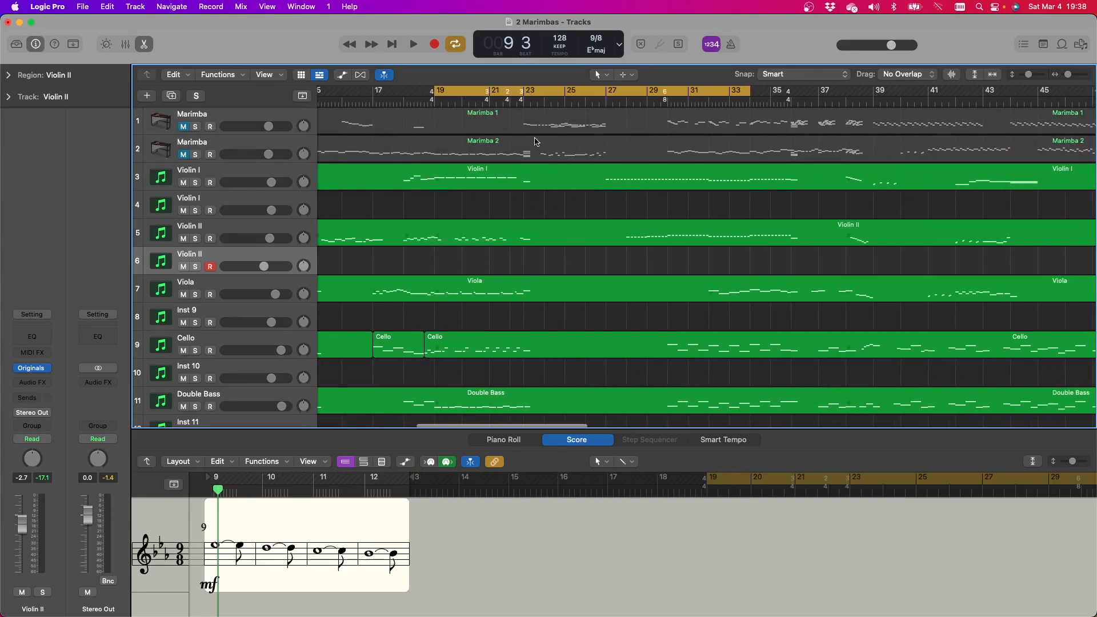
pyautogui.moveTo(478, 83); pyautogui.dragTo(688, 178)
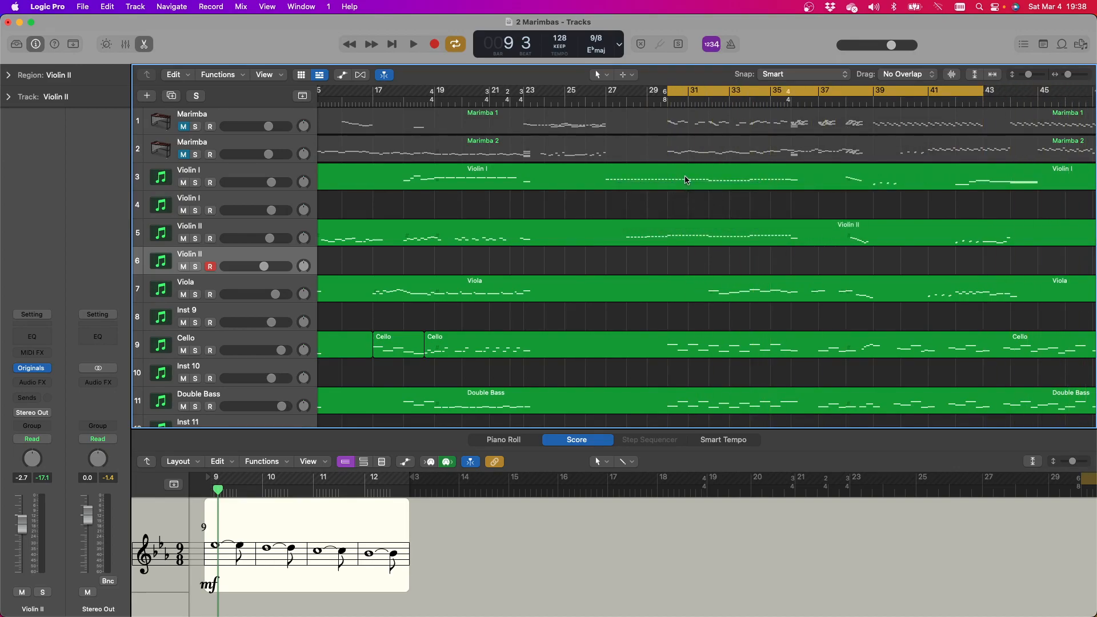
pyautogui.moveTo(529, 93); pyautogui.dragTo(606, 94)
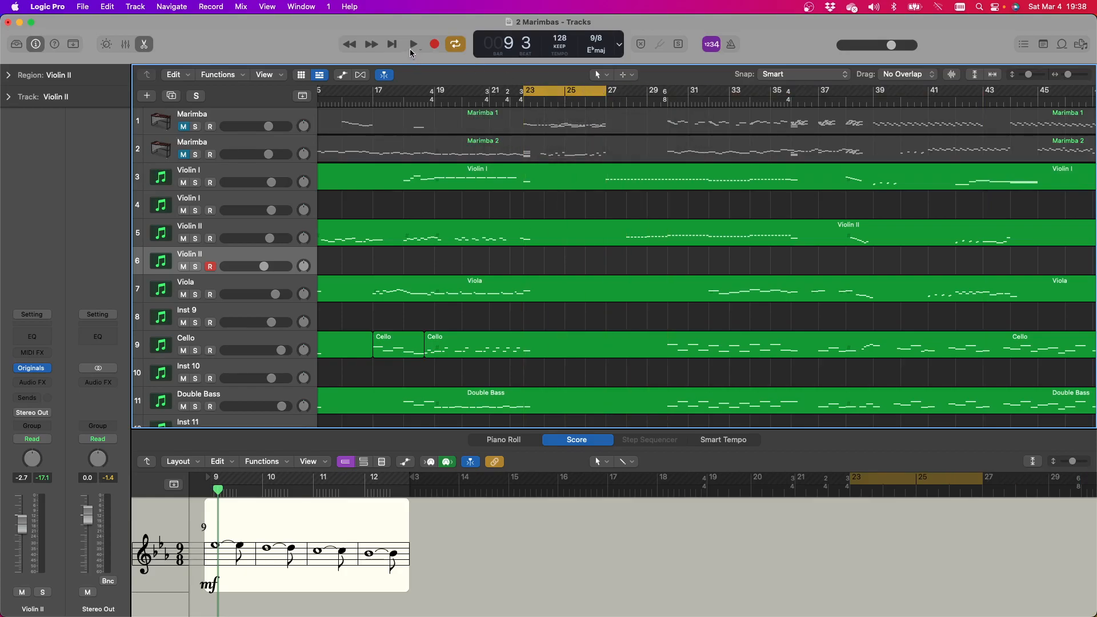
pyautogui.click(411, 46)
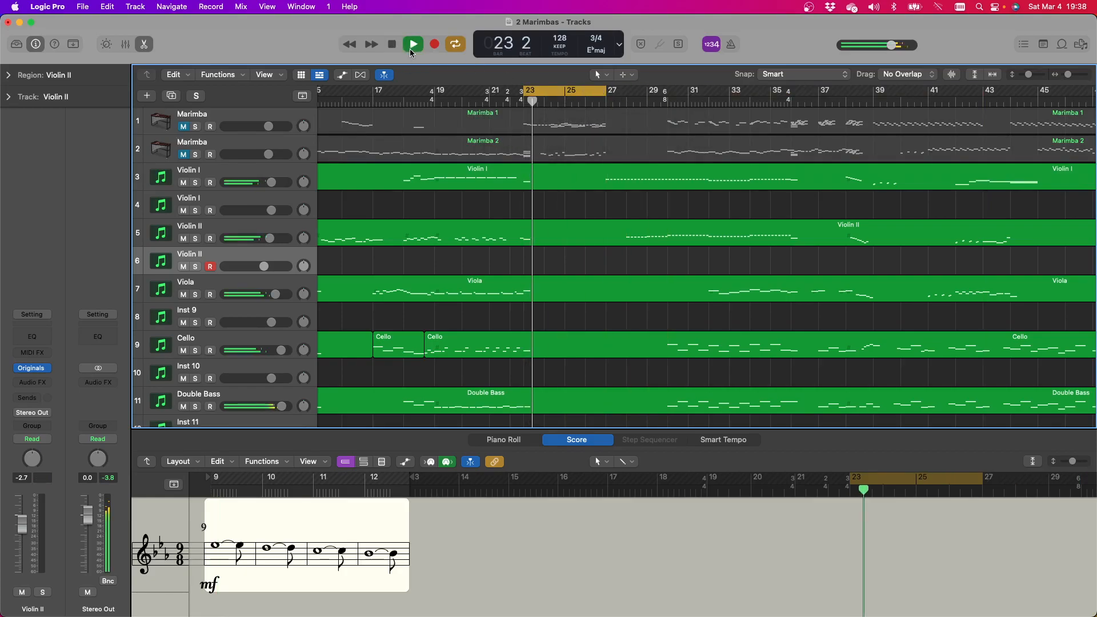
# Unmute both Marimba tracks while the project plays
pyautogui.hscroll(-8, 281, 119)
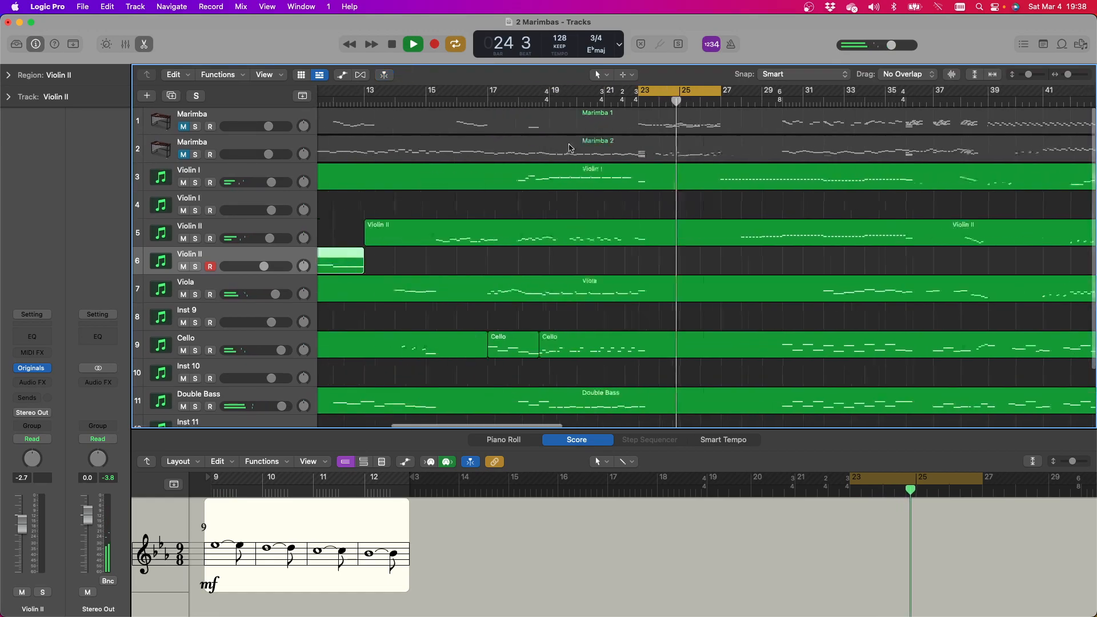
pyautogui.click(184, 126)
pyautogui.click(183, 155)
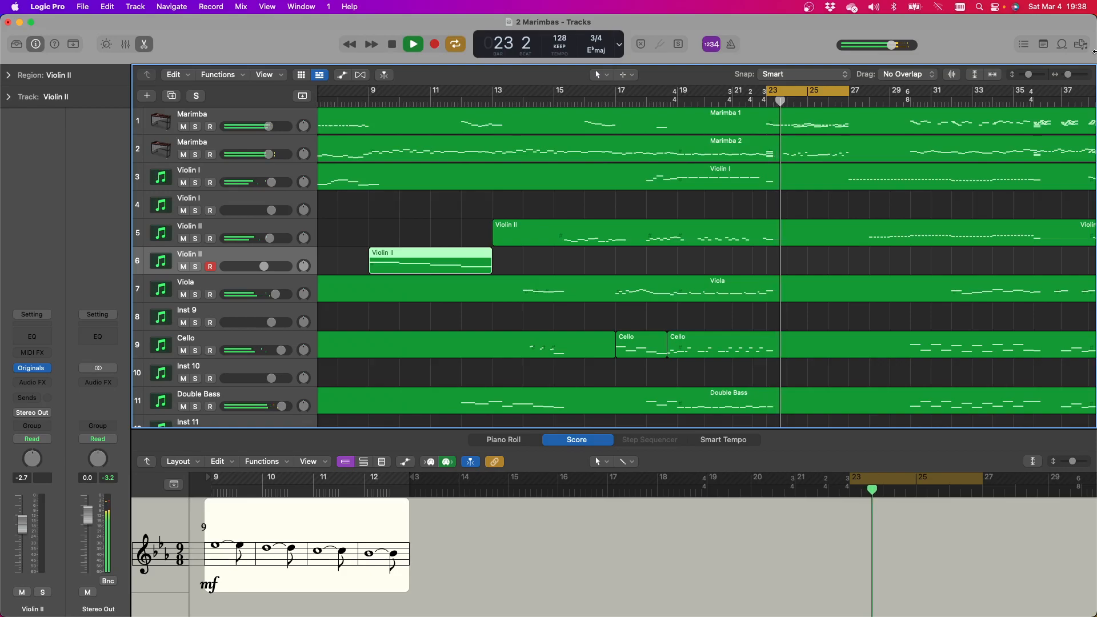
# Set the cycle range to bars 17 through 23 and restart playback from its beginning
pyautogui.moveTo(812, 93); pyautogui.dragTo(767, 87)
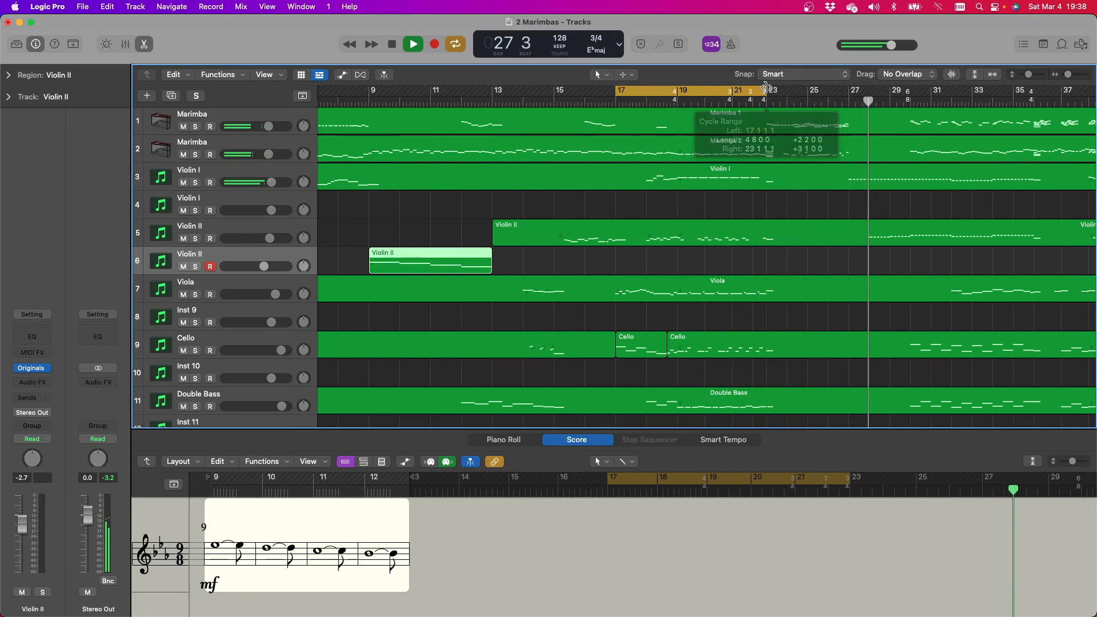
pyautogui.press('space')
pyautogui.press('space')
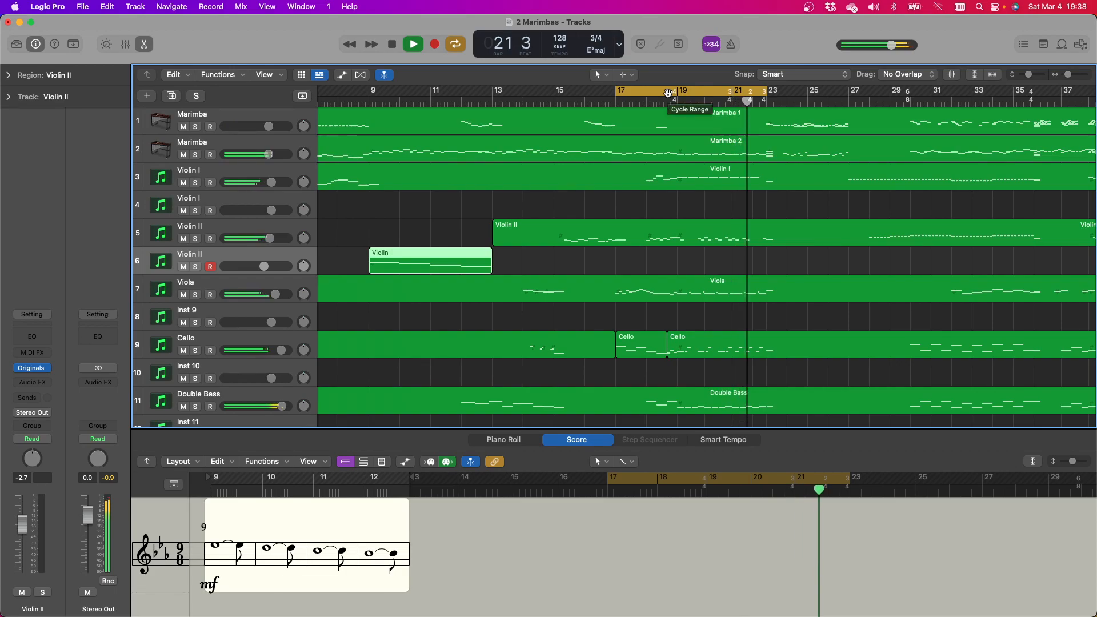
# Stop playback and move the cycle range to bars 30 through 39
pyautogui.moveTo(669, 93); pyautogui.dragTo(807, 89)
pyautogui.click(394, 44)
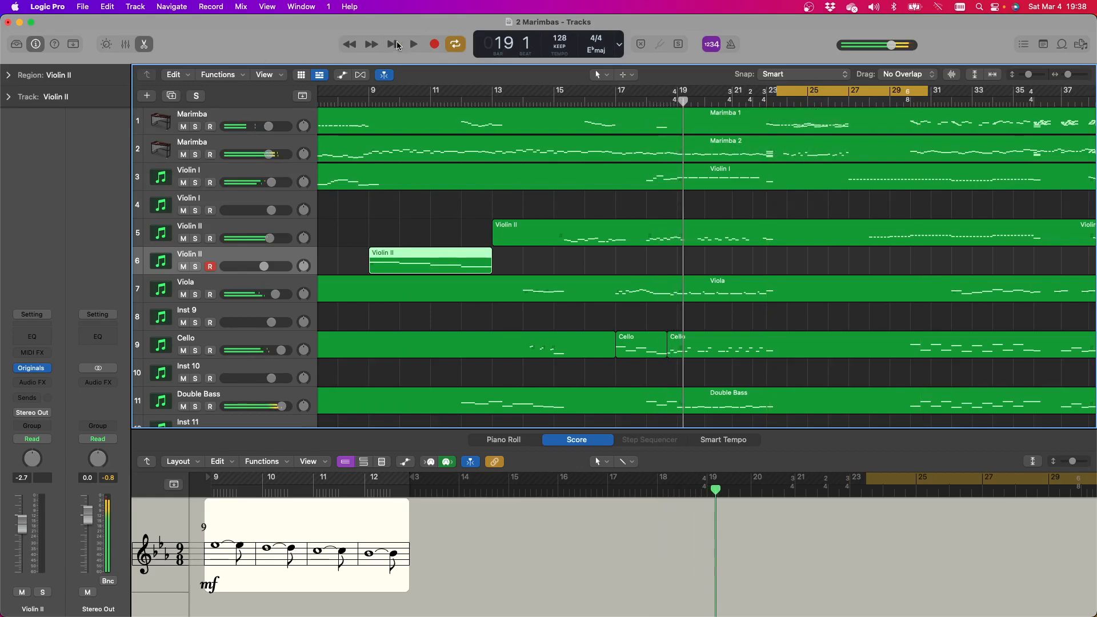
pyautogui.moveTo(815, 92); pyautogui.dragTo(807, 93)
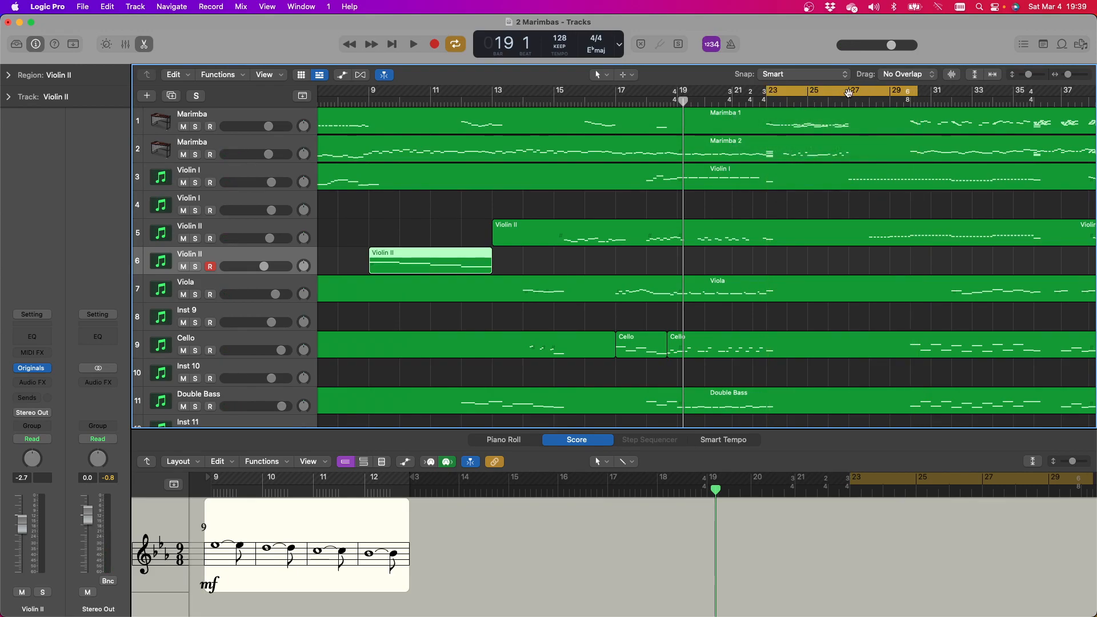
pyautogui.hscroll(5, 829, 95)
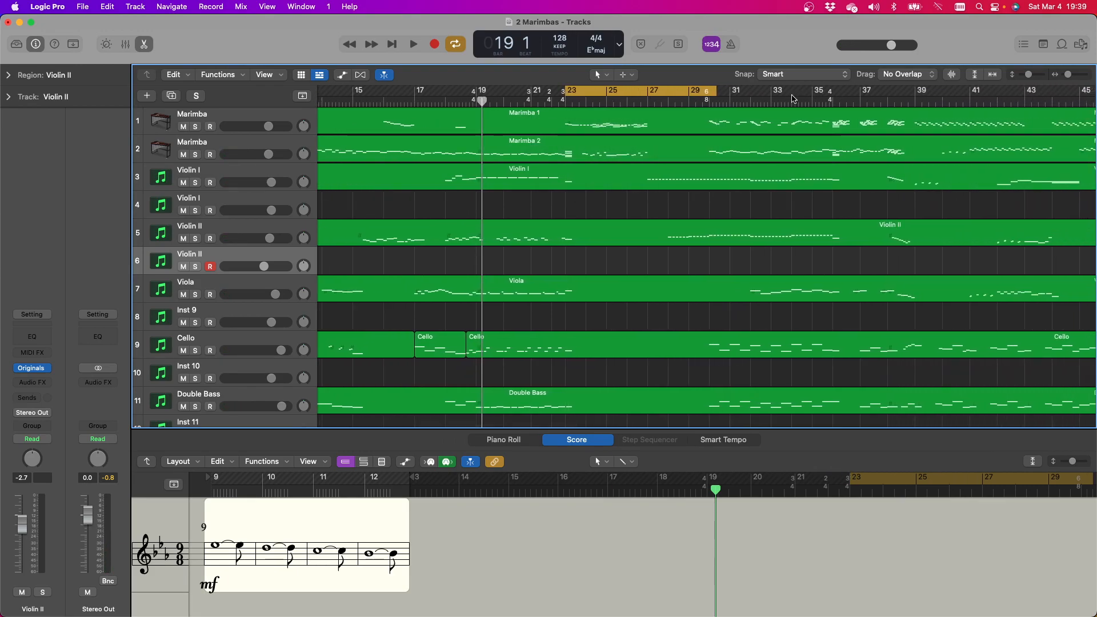
pyautogui.moveTo(672, 92); pyautogui.dragTo(913, 90)
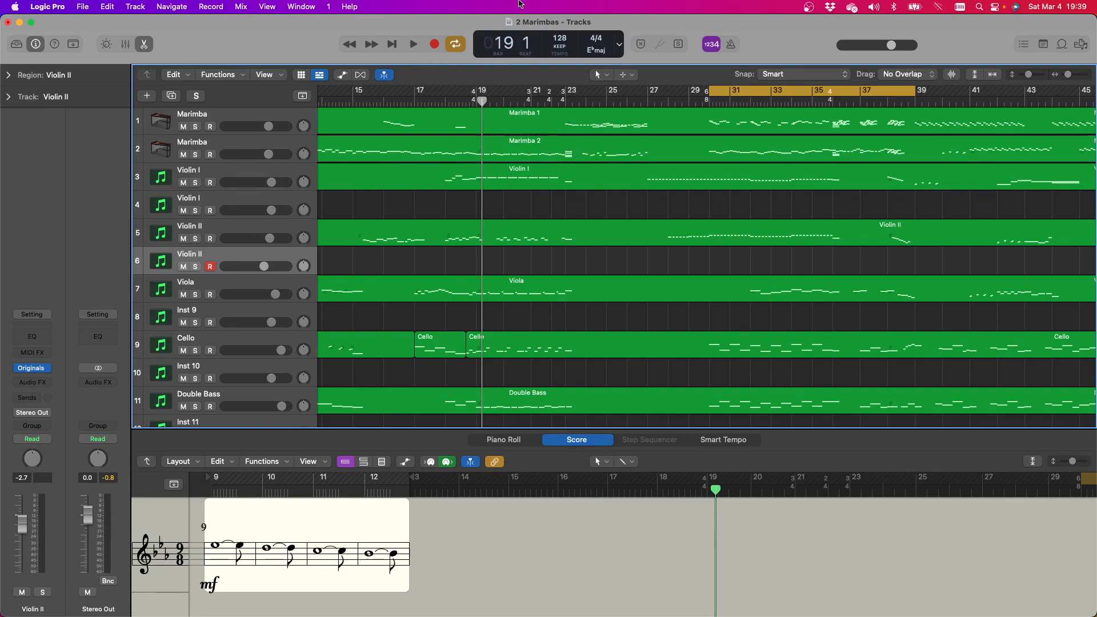
# Play the cycled section from bar 30 while following the tracks, and stop playback
pyautogui.click(414, 46)
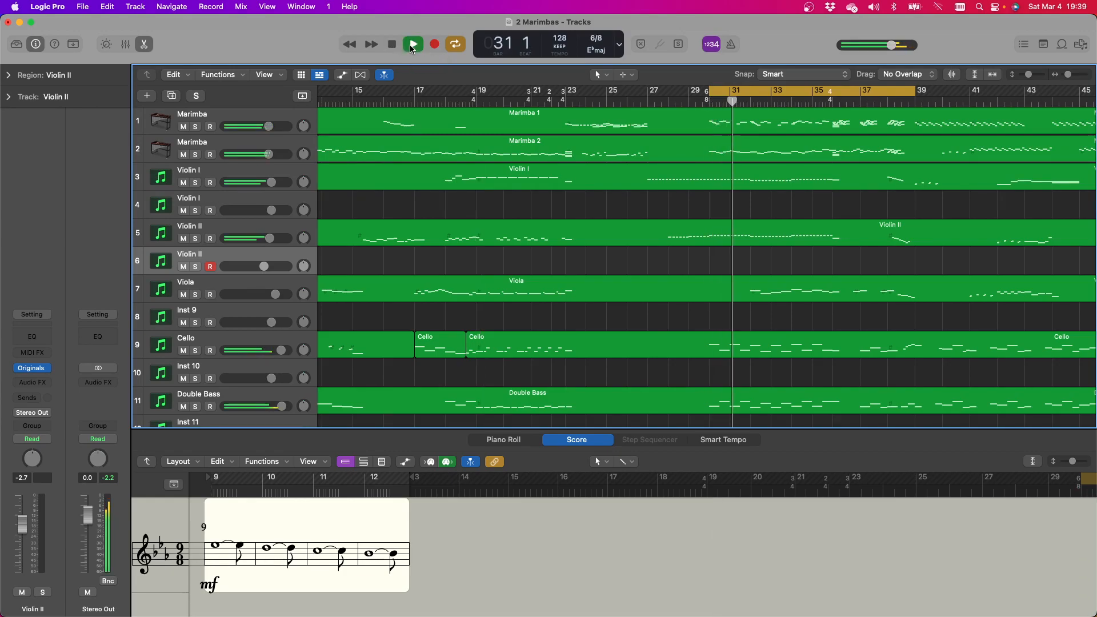
pyautogui.hscroll(5, 514, 143)
pyautogui.scroll(-1, 514, 143)
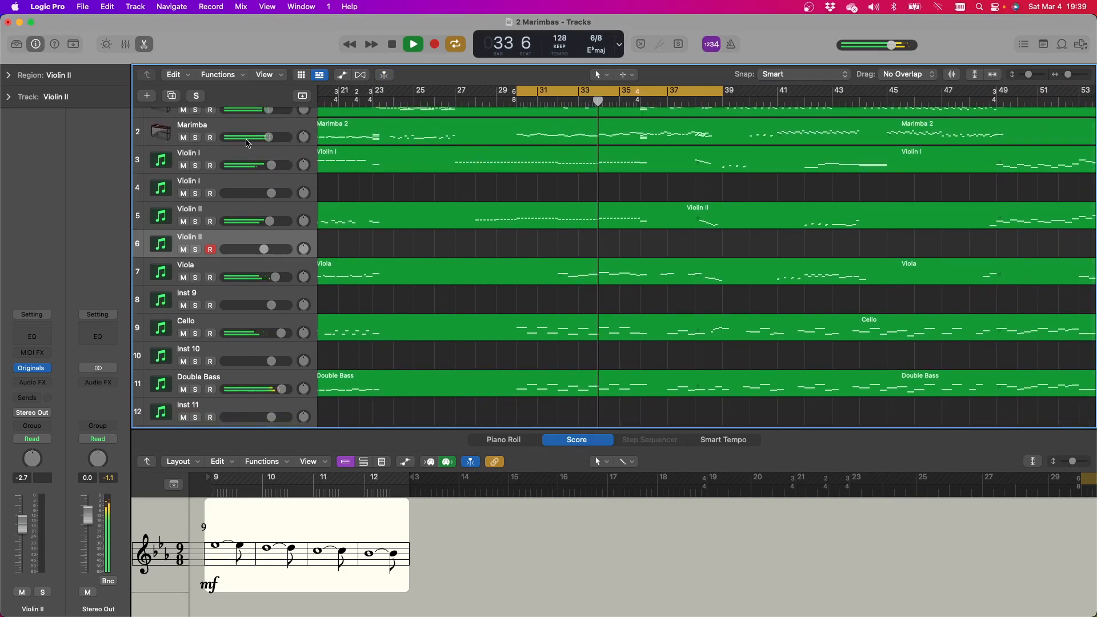
pyautogui.scroll(1, 273, 169)
pyautogui.hscroll(1, 272, 170)
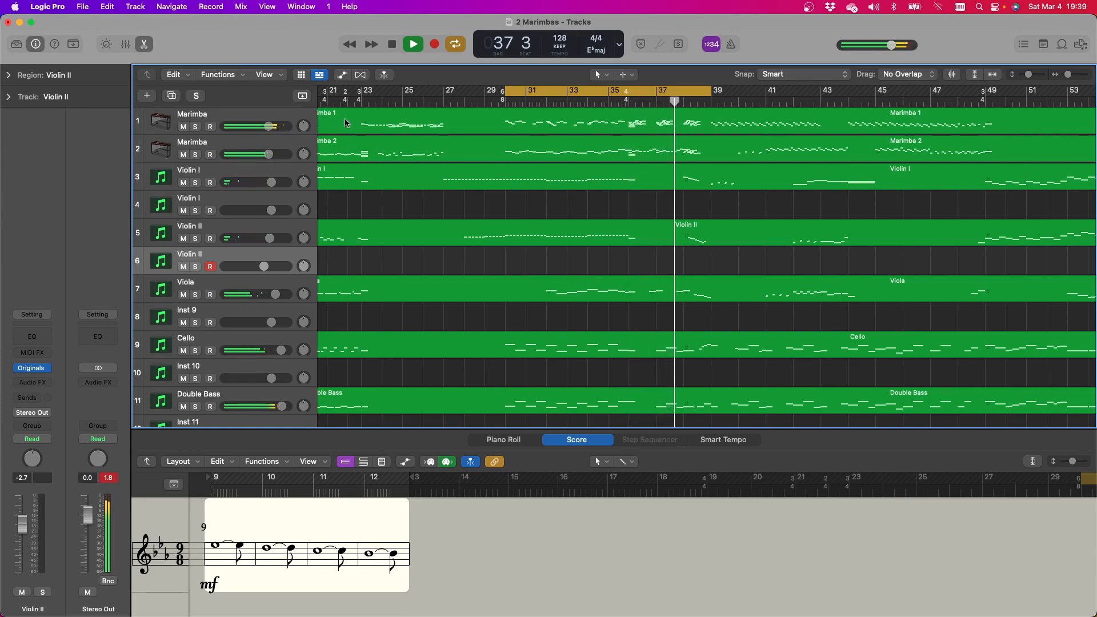
pyautogui.click(386, 46)
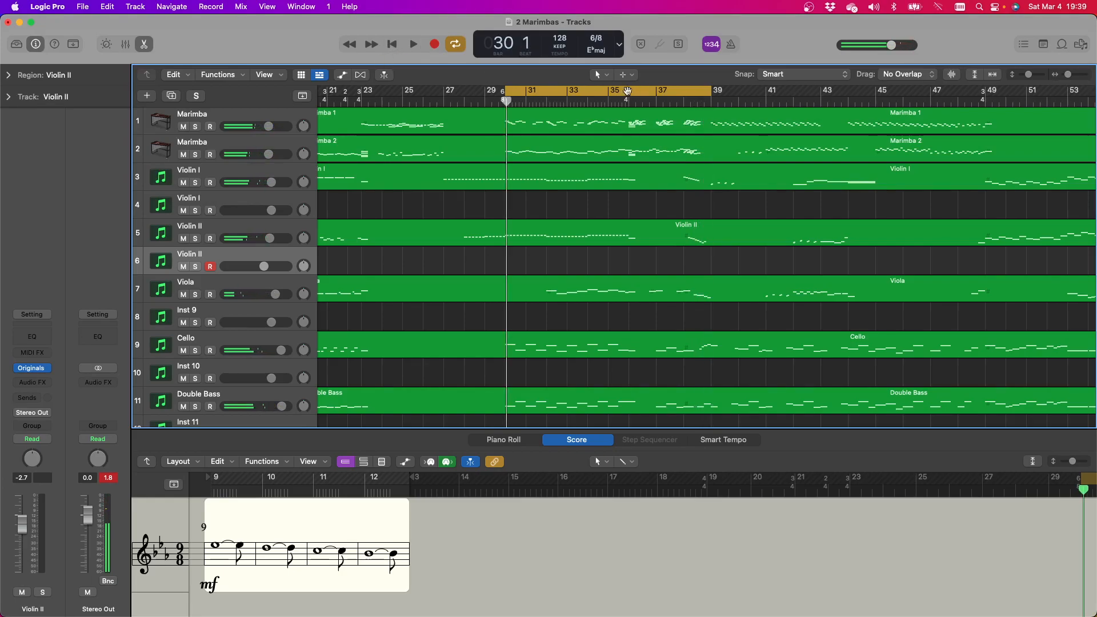
# Set the cycle range to bars 39 through 49 and play that section through once before stopping
pyautogui.moveTo(561, 87); pyautogui.dragTo(765, 94)
pyautogui.moveTo(917, 91); pyautogui.dragTo(974, 91)
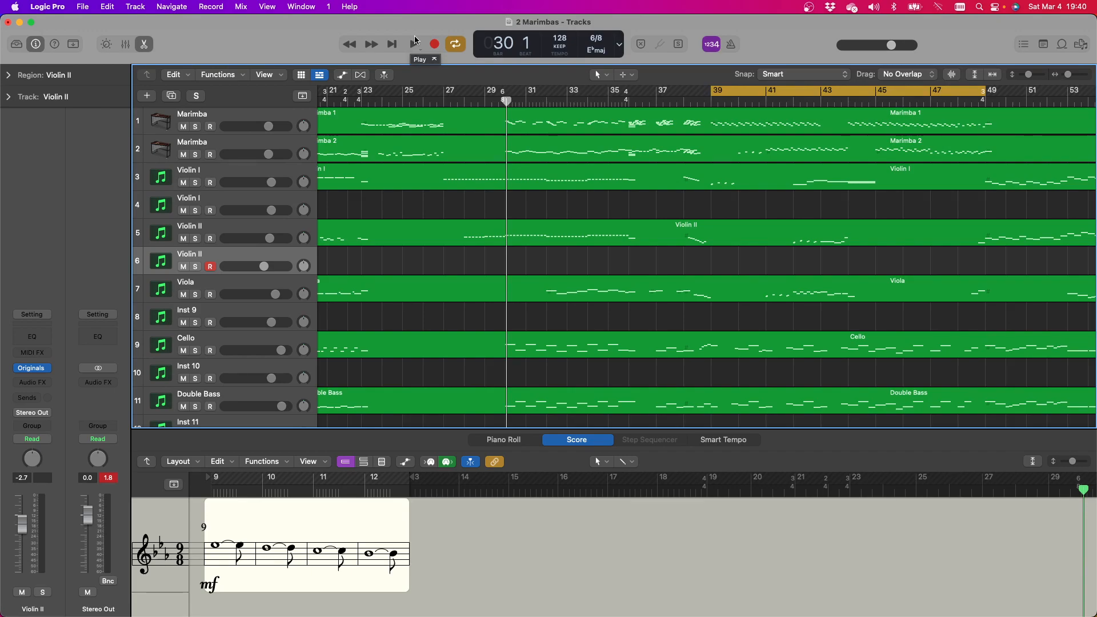
pyautogui.click(414, 45)
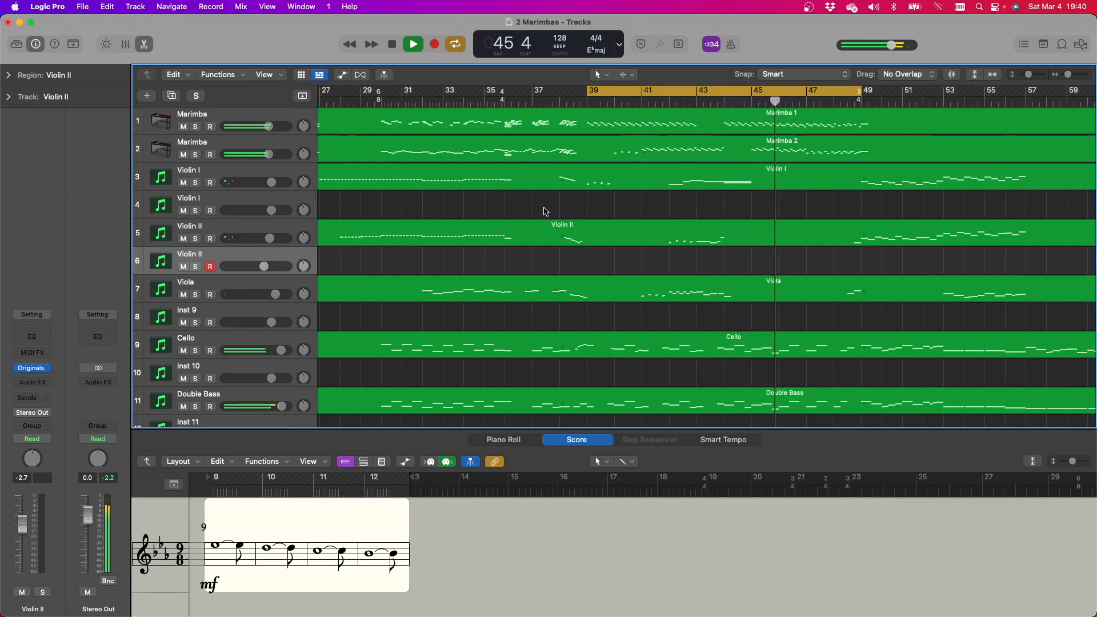
pyautogui.hscroll(5, 537, 194)
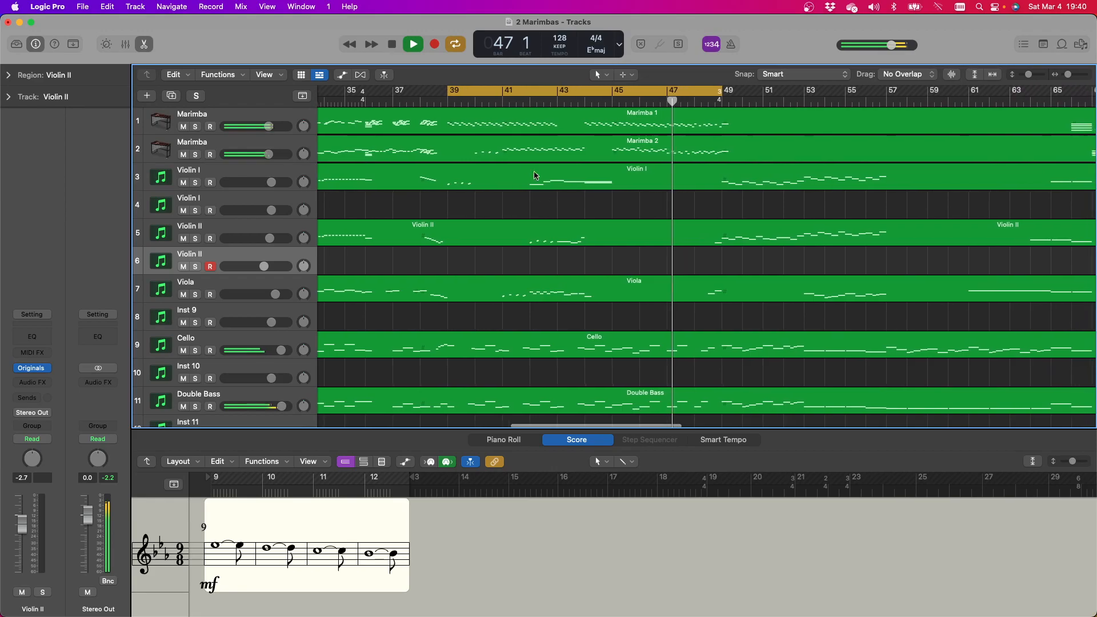
pyautogui.click(393, 46)
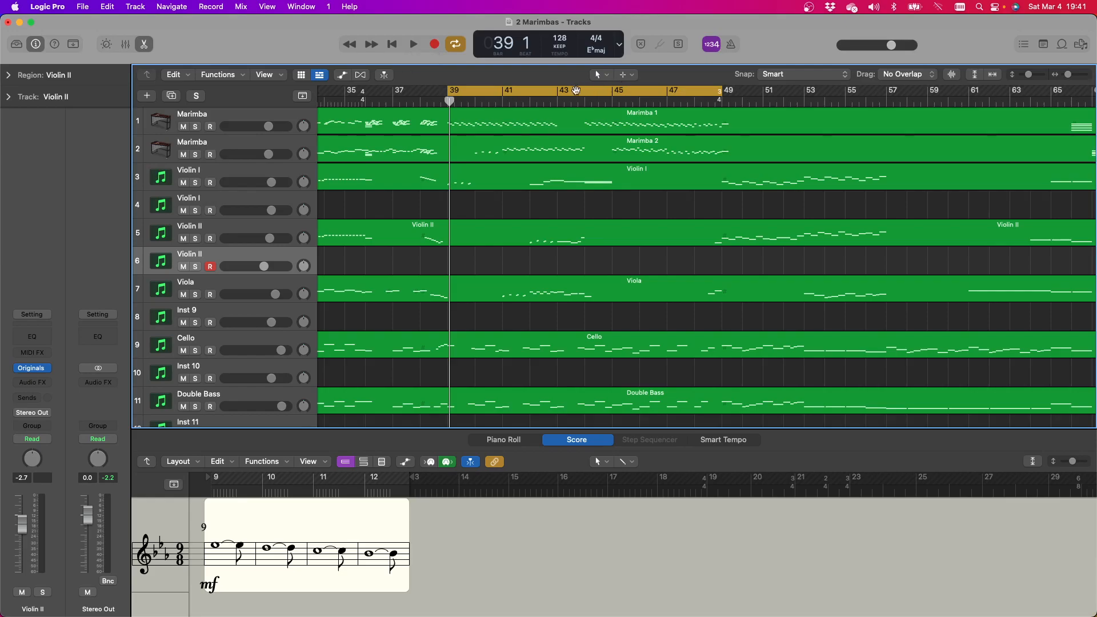
# Replay the section from bar 39, skip ahead to about bar 44 during playback, and stop
pyautogui.click(414, 44)
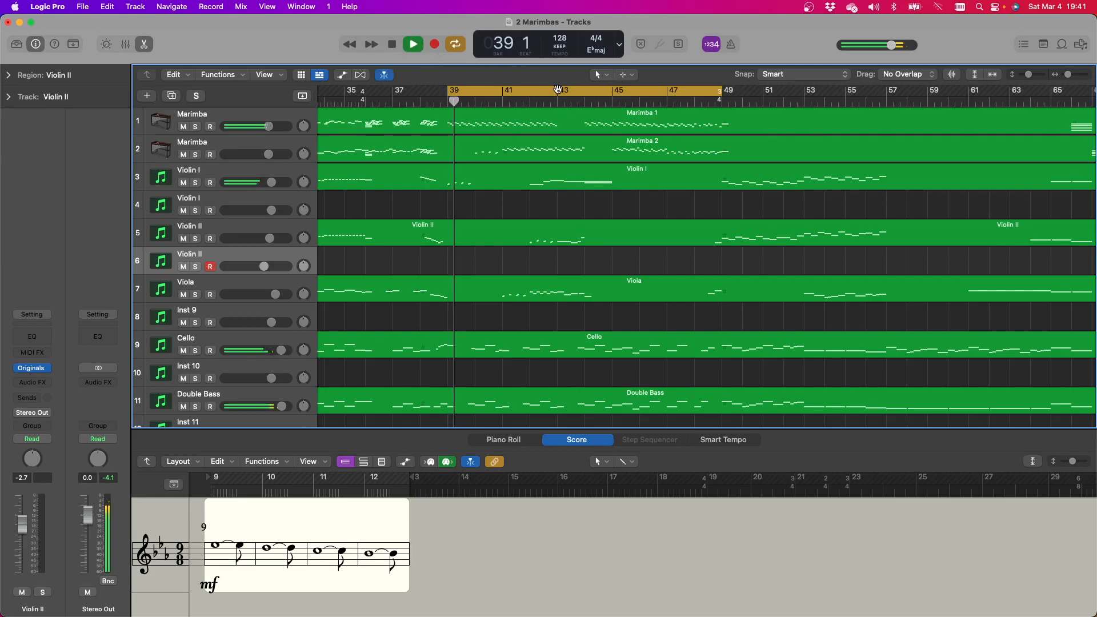
pyautogui.click(584, 100)
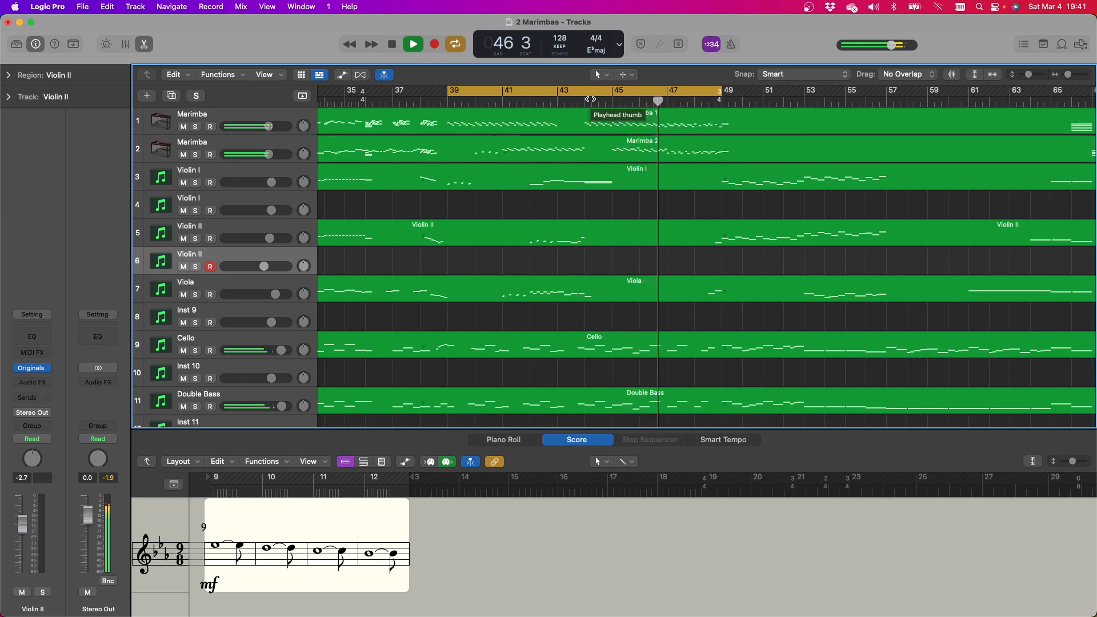
pyautogui.click(394, 46)
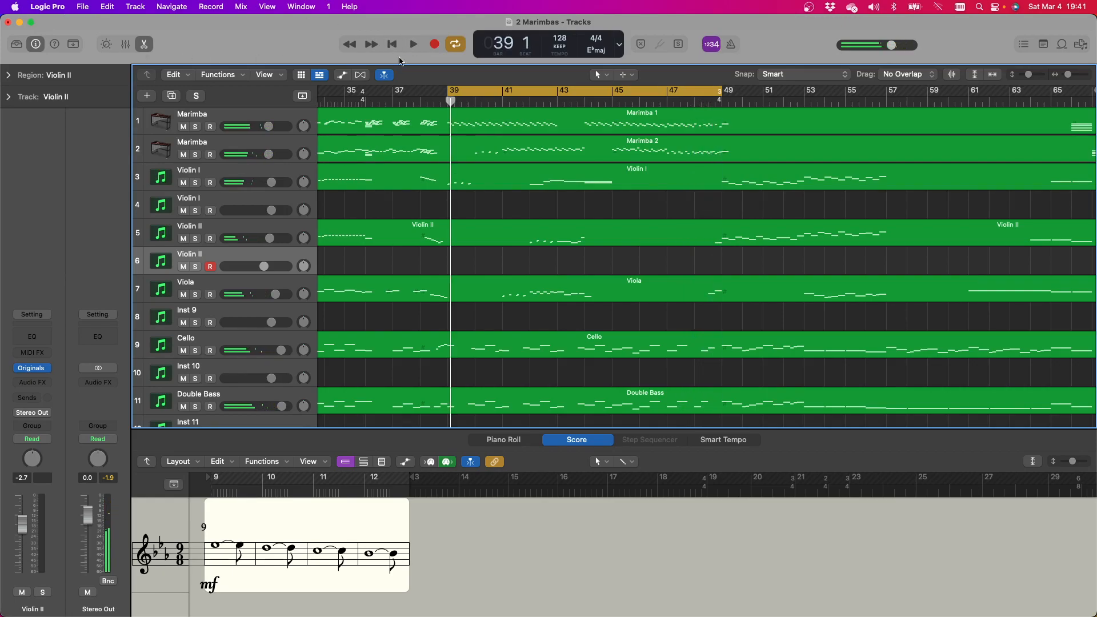
pyautogui.hscroll(15, 462, 110)
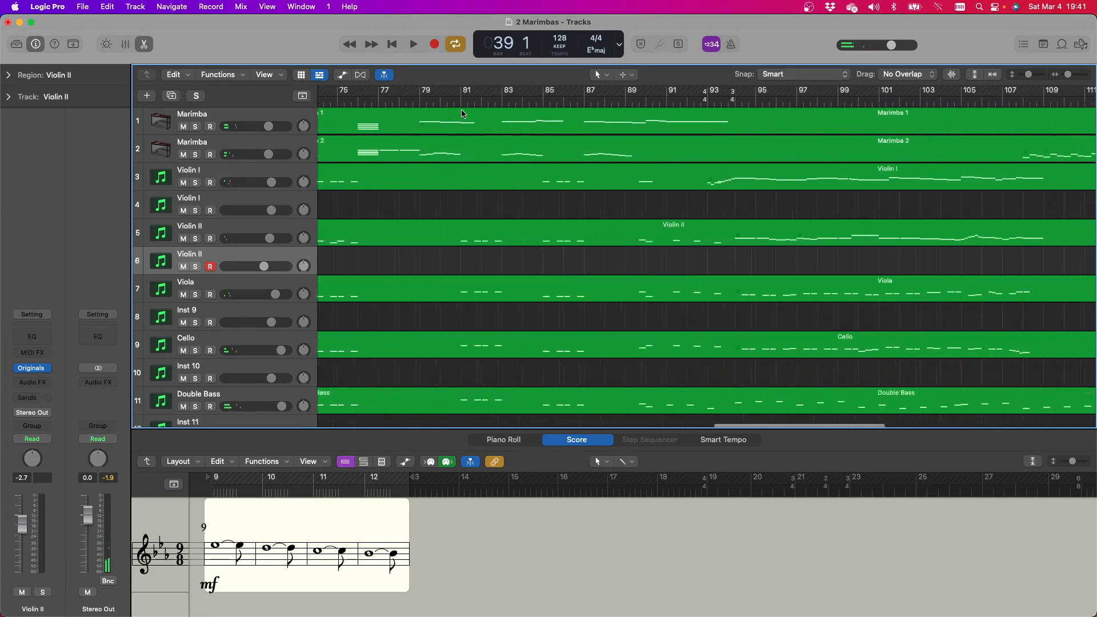
pyautogui.hscroll(-5, 461, 113)
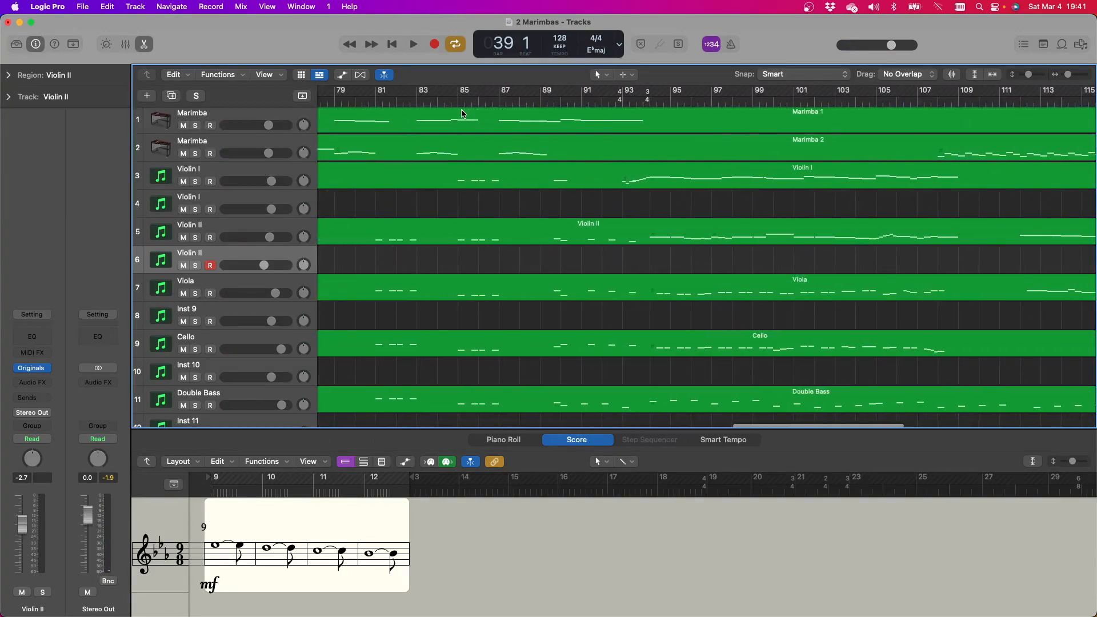
pyautogui.hscroll(-5, 462, 113)
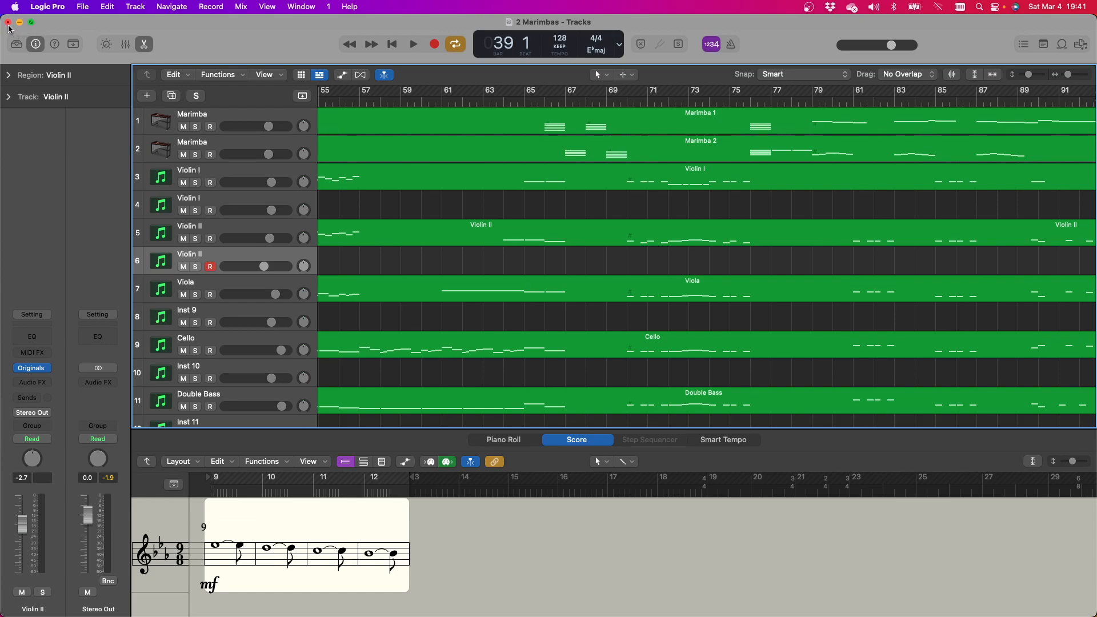
# Open the Ghost Town project from the Garageband Projects folder, closing 2 Marimbas and saving its changes
pyautogui.click(84, 8)
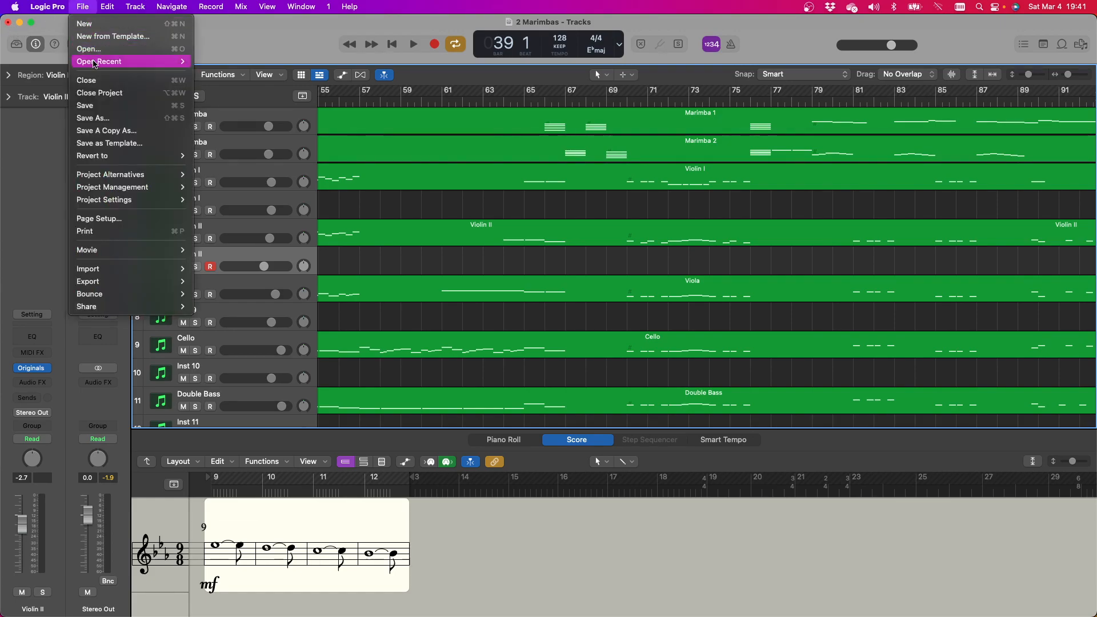
pyautogui.moveTo(95, 63)
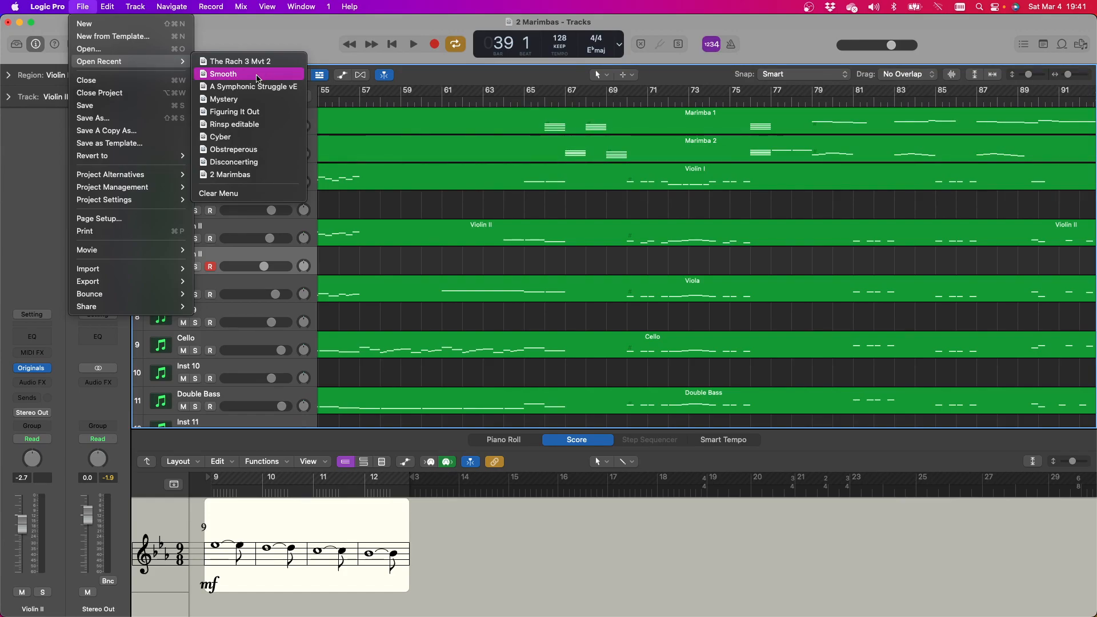
pyautogui.click(95, 49)
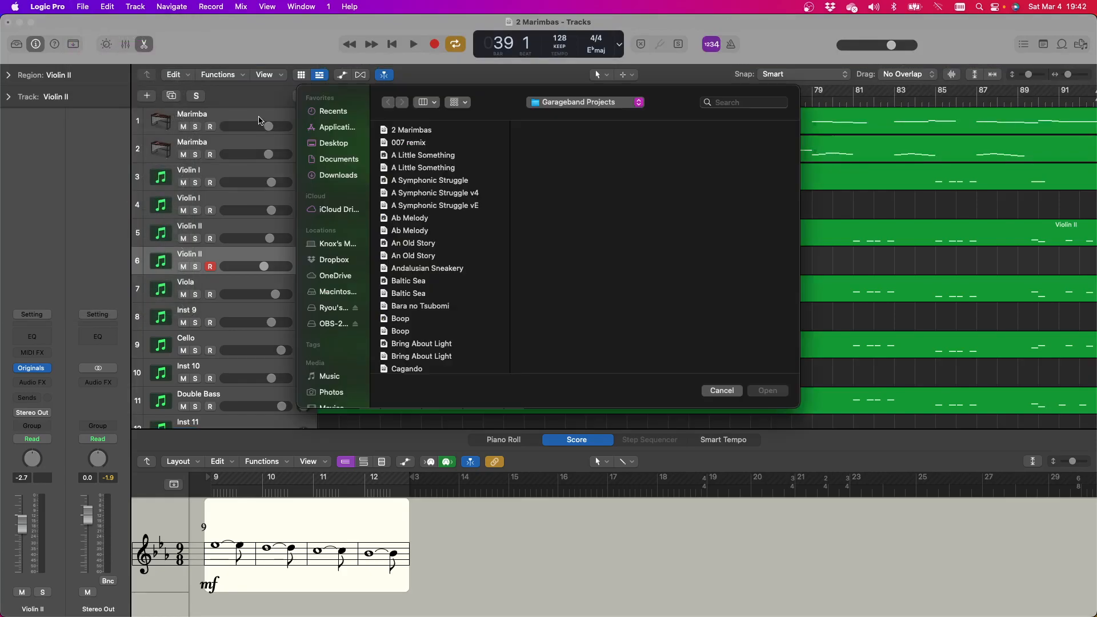
pyautogui.scroll(-5, 443, 144)
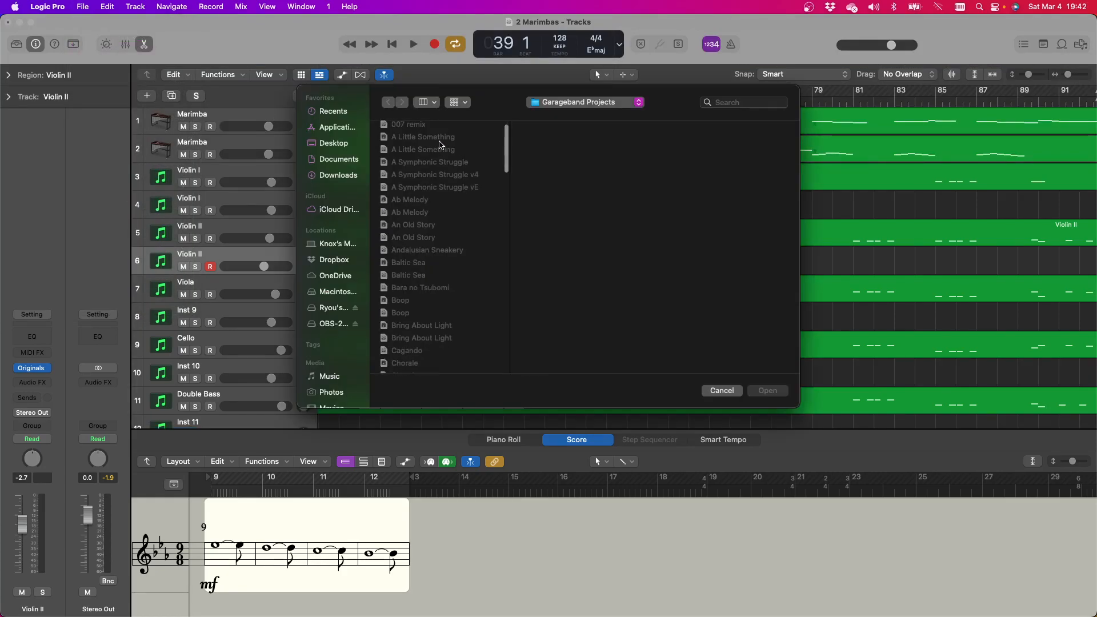
pyautogui.scroll(-6, 437, 143)
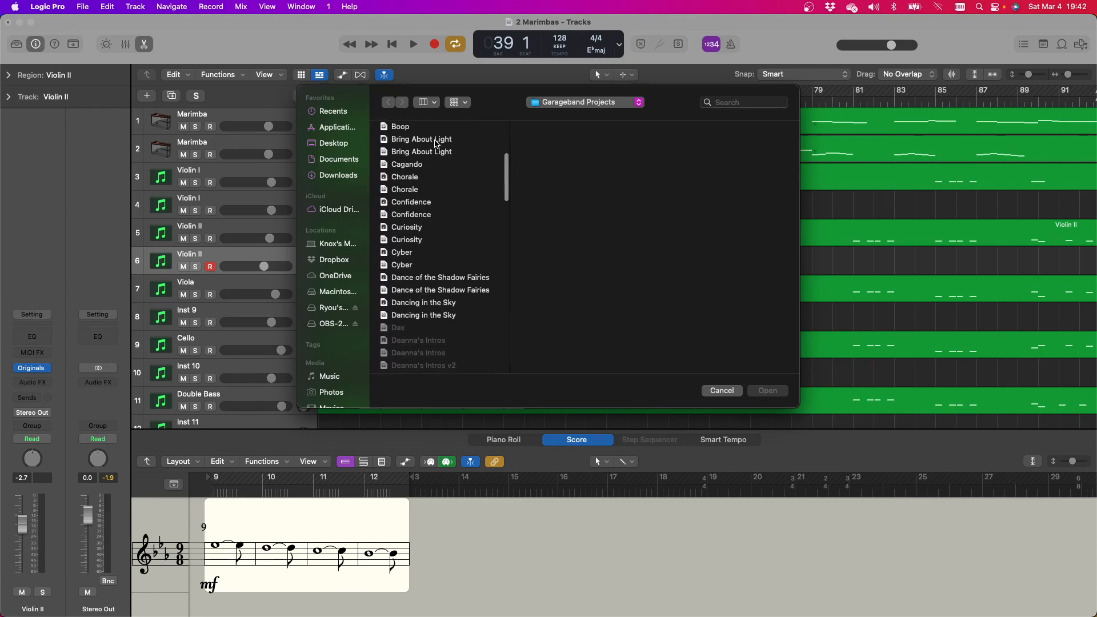
pyautogui.scroll(-4, 436, 144)
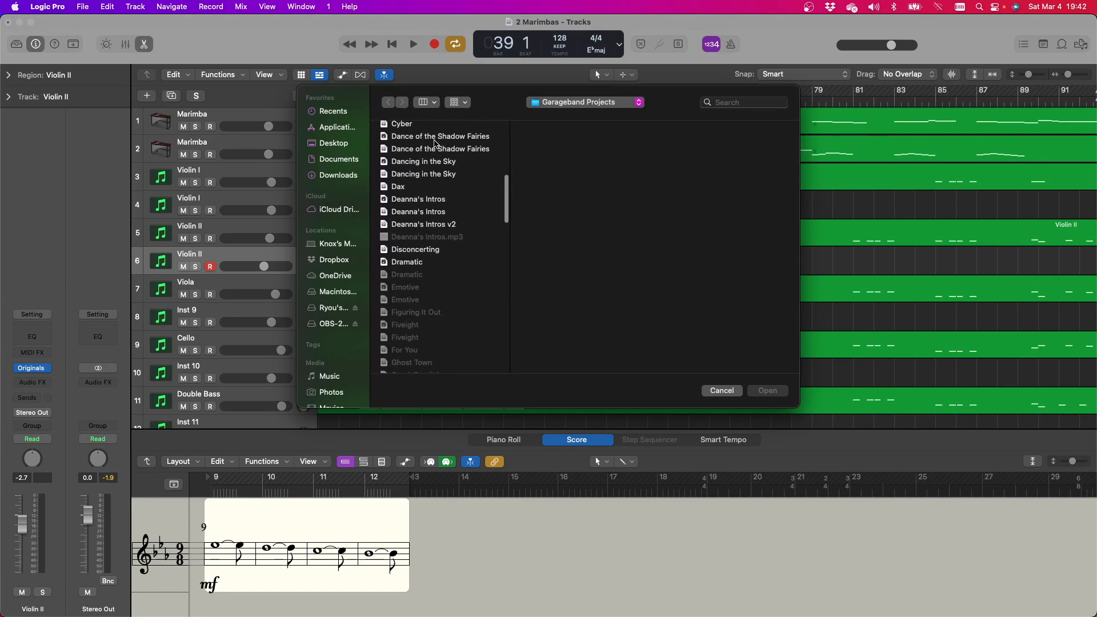
pyautogui.scroll(-4, 421, 218)
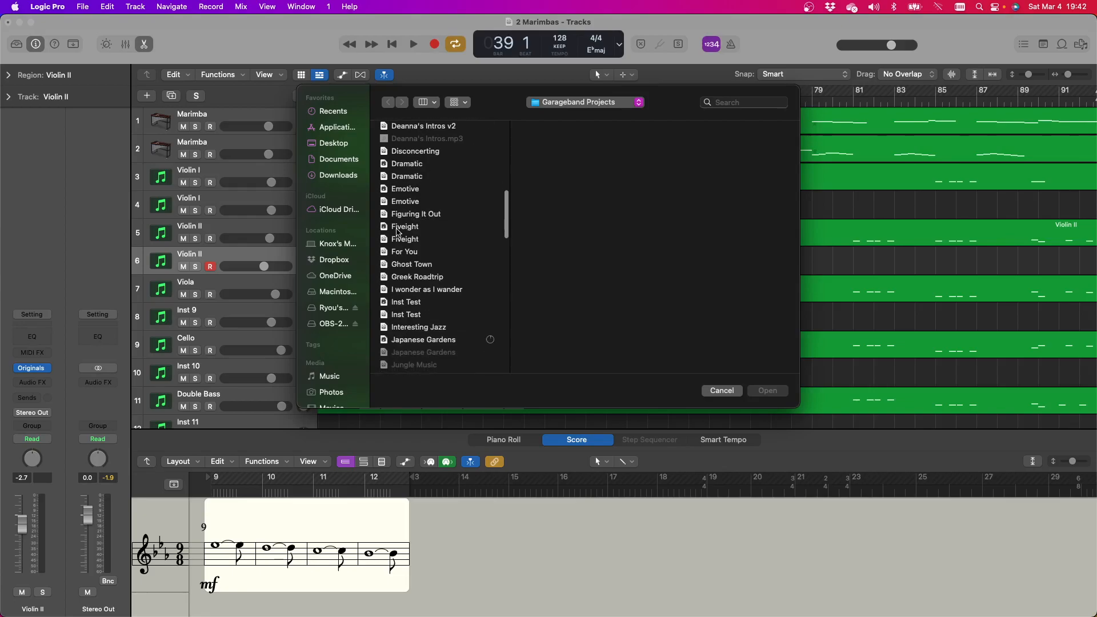
pyautogui.click(398, 265)
pyautogui.doubleClick(398, 265)
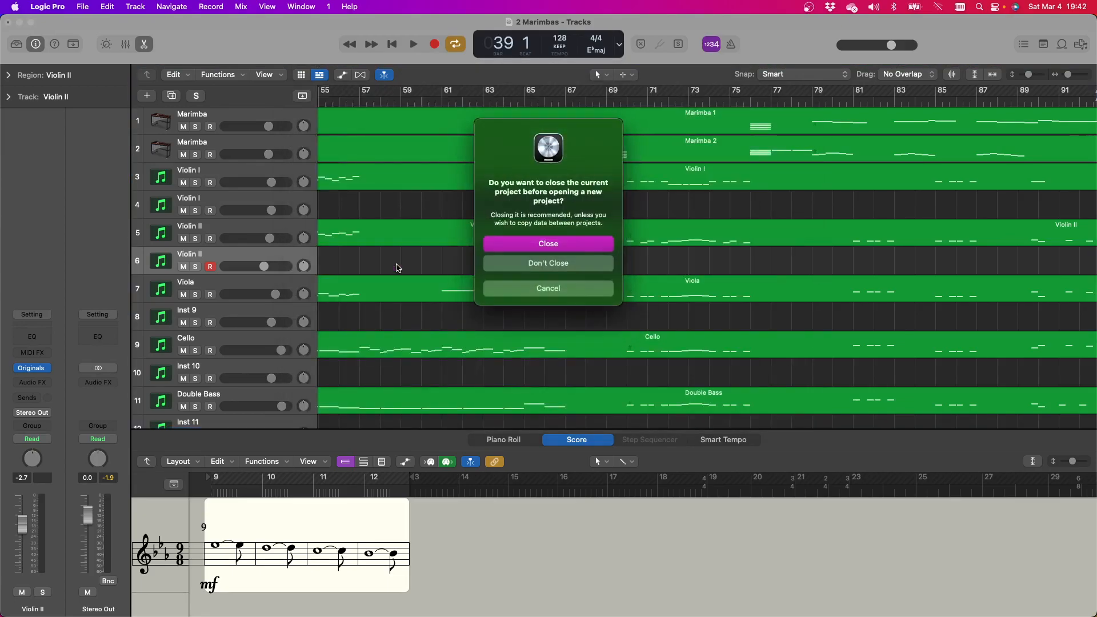
pyautogui.click(519, 249)
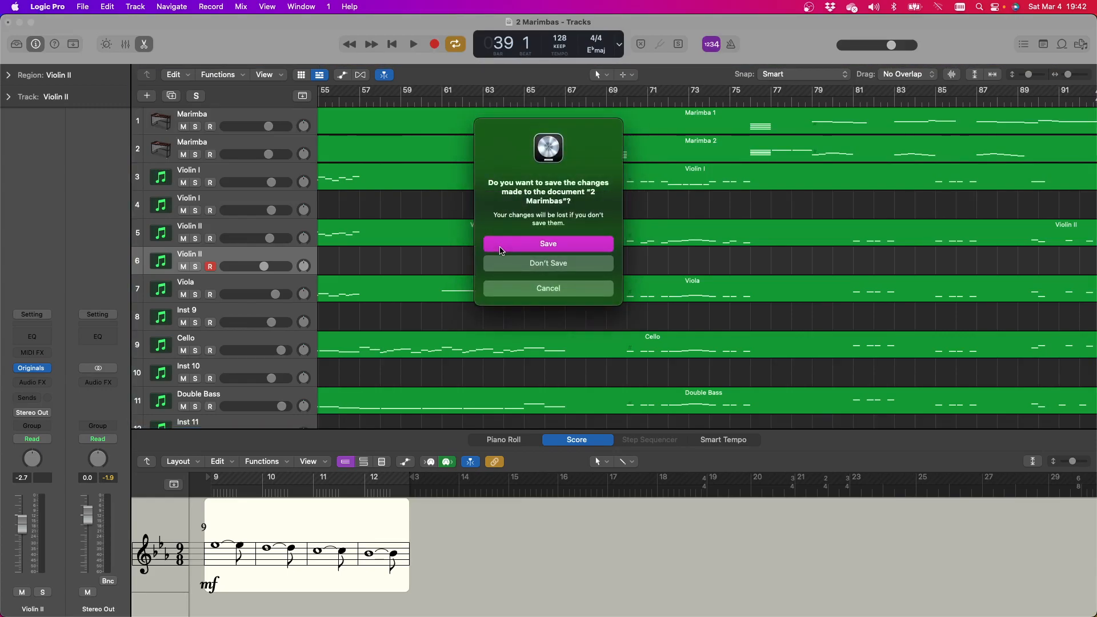
pyautogui.click(501, 250)
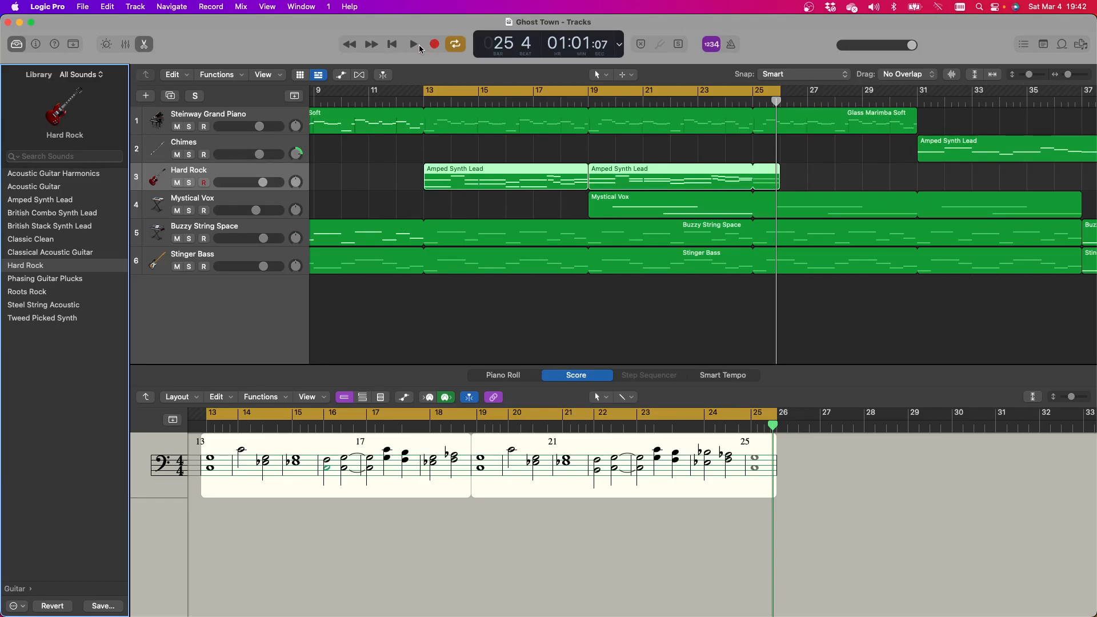
# Set the cycle range to cover the whole piece, bars 1 through 39
pyautogui.hscroll(-8, 478, 113)
pyautogui.moveTo(644, 92); pyautogui.dragTo(315, 92)
pyautogui.hscroll(12, 658, 128)
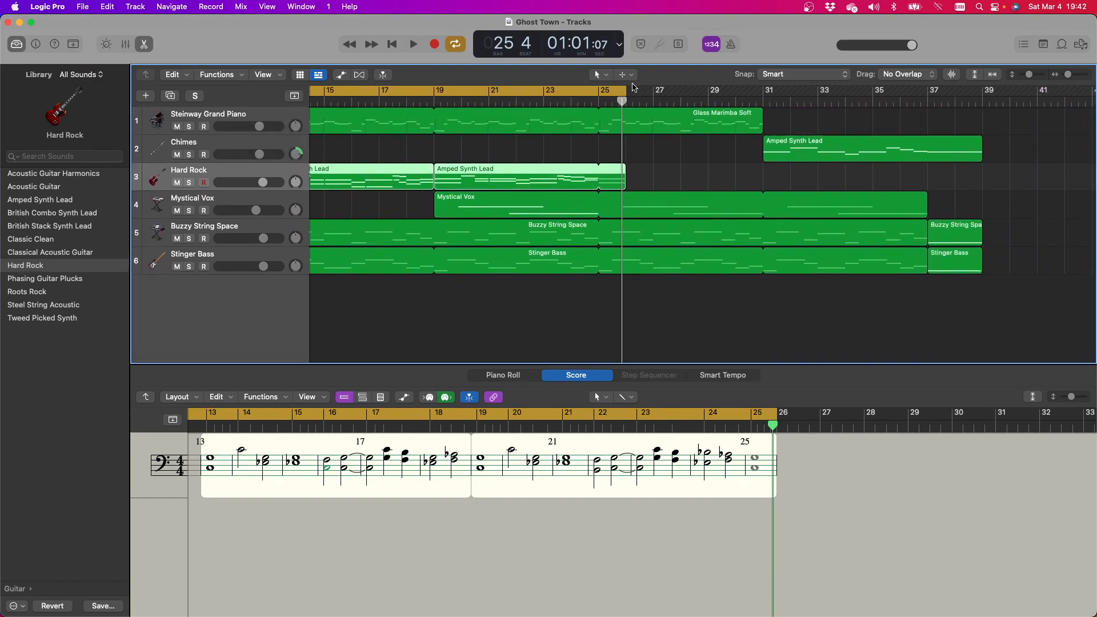
pyautogui.moveTo(626, 90); pyautogui.dragTo(982, 89)
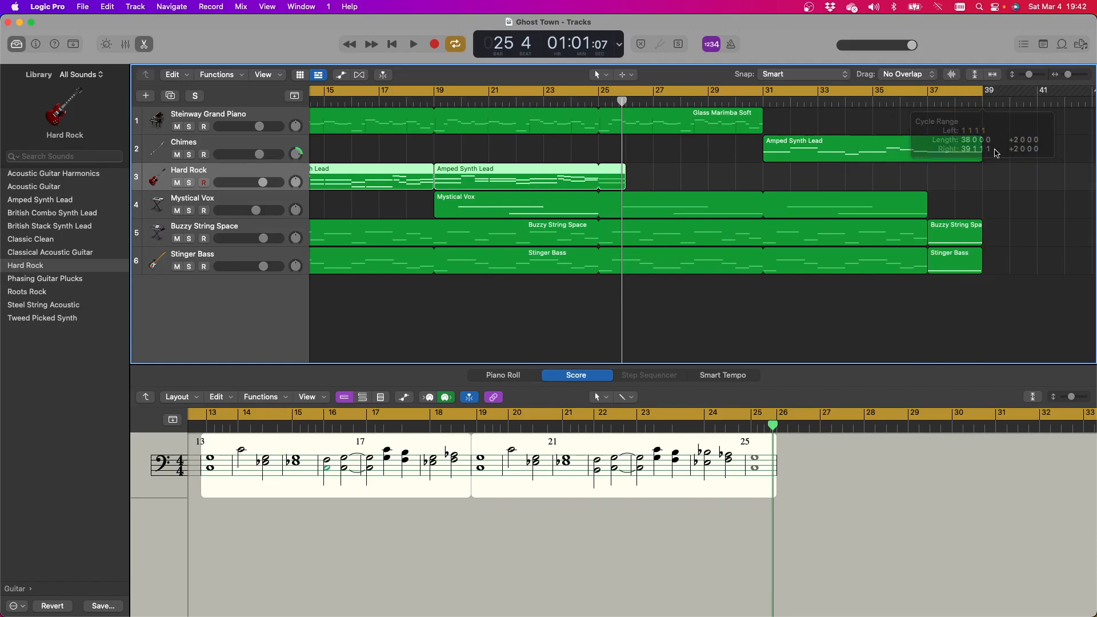
pyautogui.hscroll(-12, 968, 149)
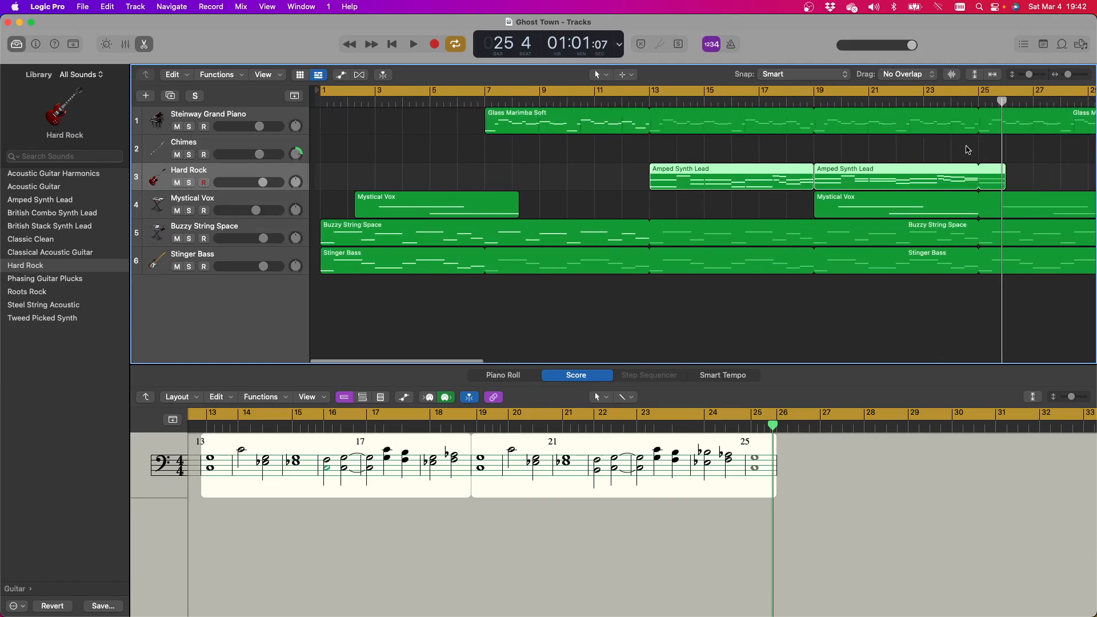
# Lower the master volume between two short test plays from the beginning of the project
pyautogui.click(414, 44)
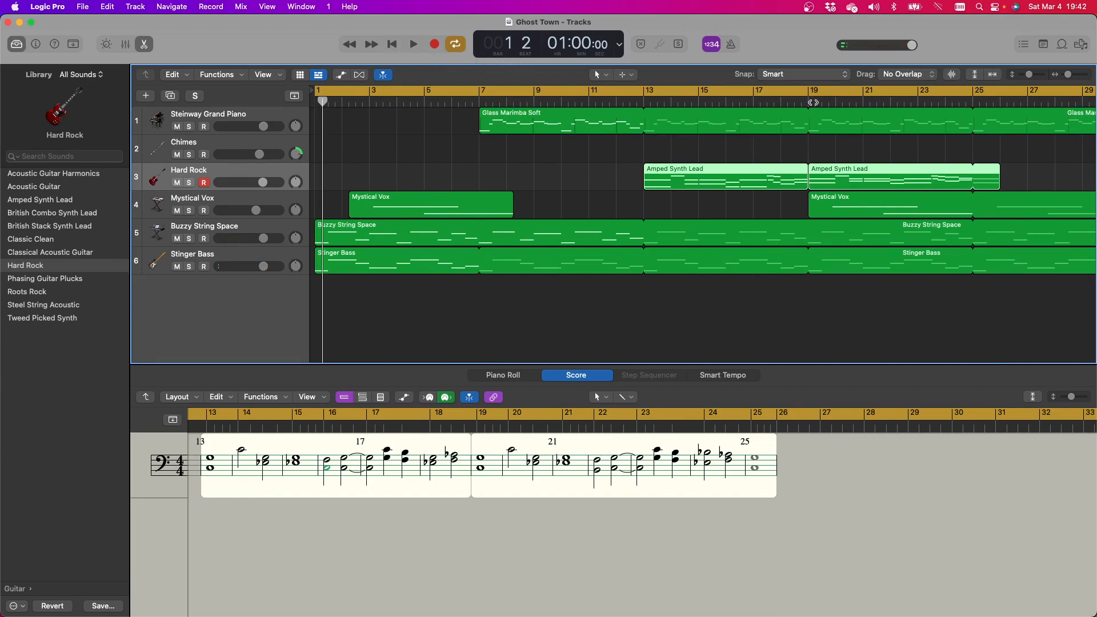
pyautogui.moveTo(913, 48); pyautogui.dragTo(865, 50)
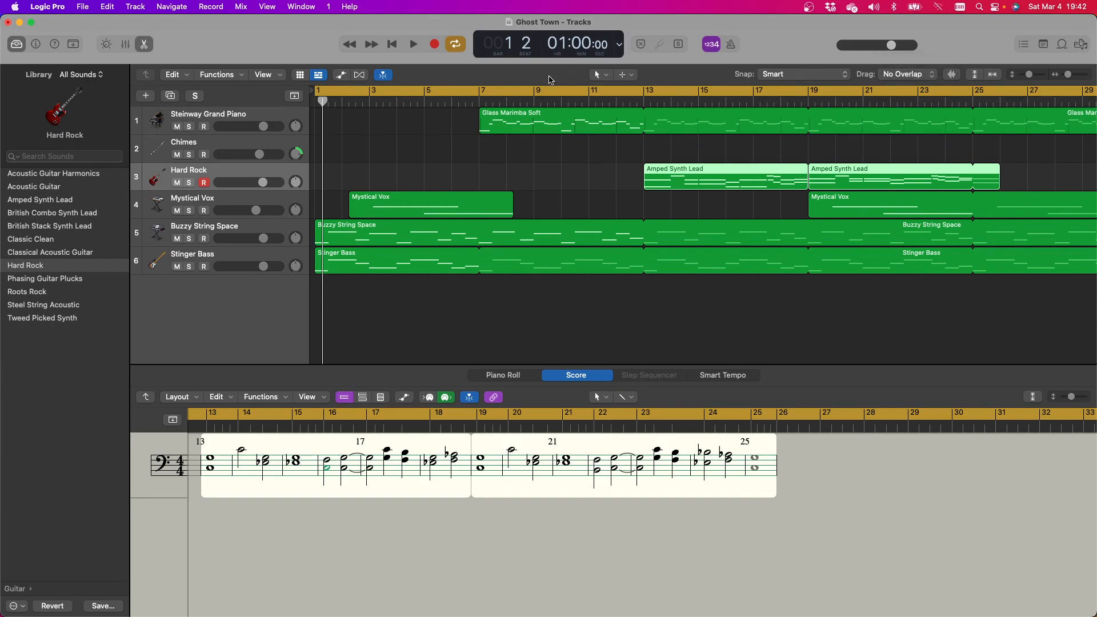
pyautogui.click(414, 46)
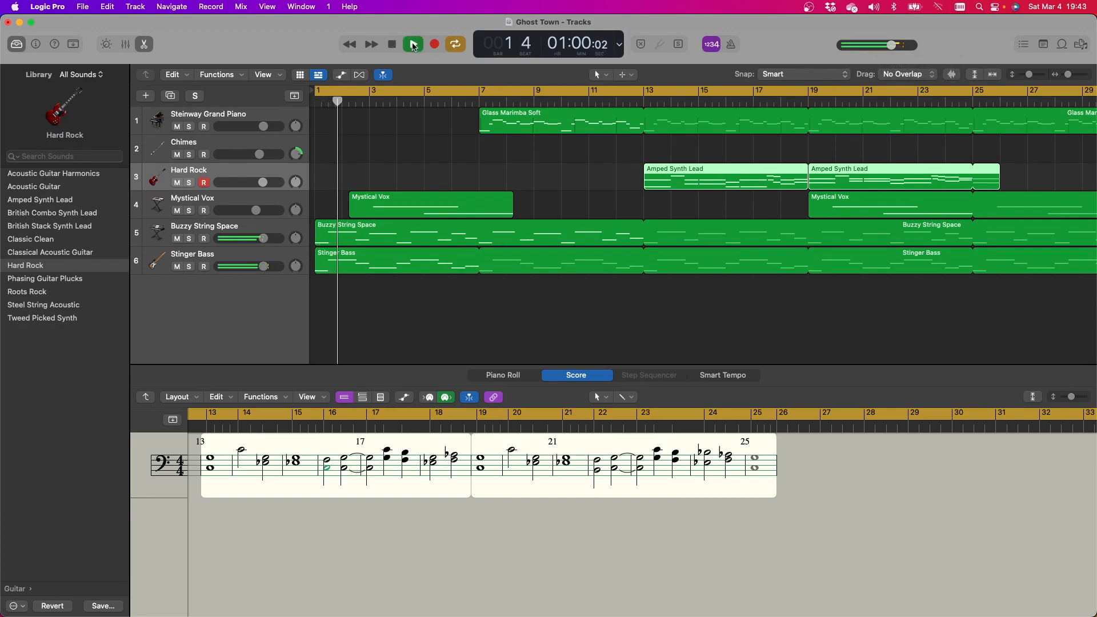
pyautogui.click(398, 46)
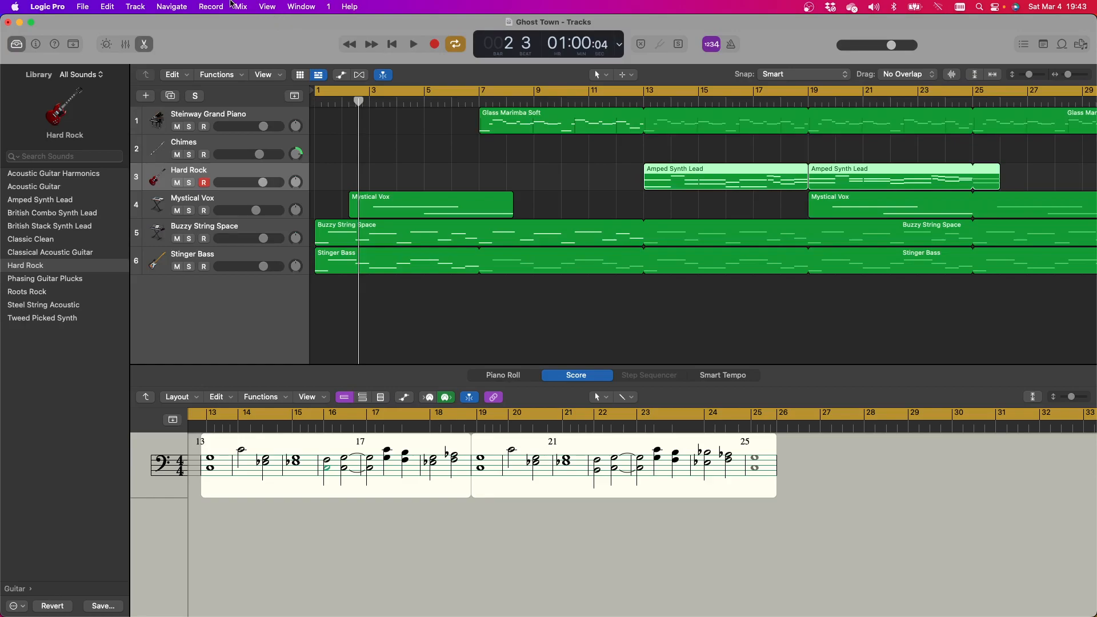
# Play Ghost Town from the beginning to its end, turning off cycle mode near bar 37 before stopping playback
pyautogui.click(412, 46)
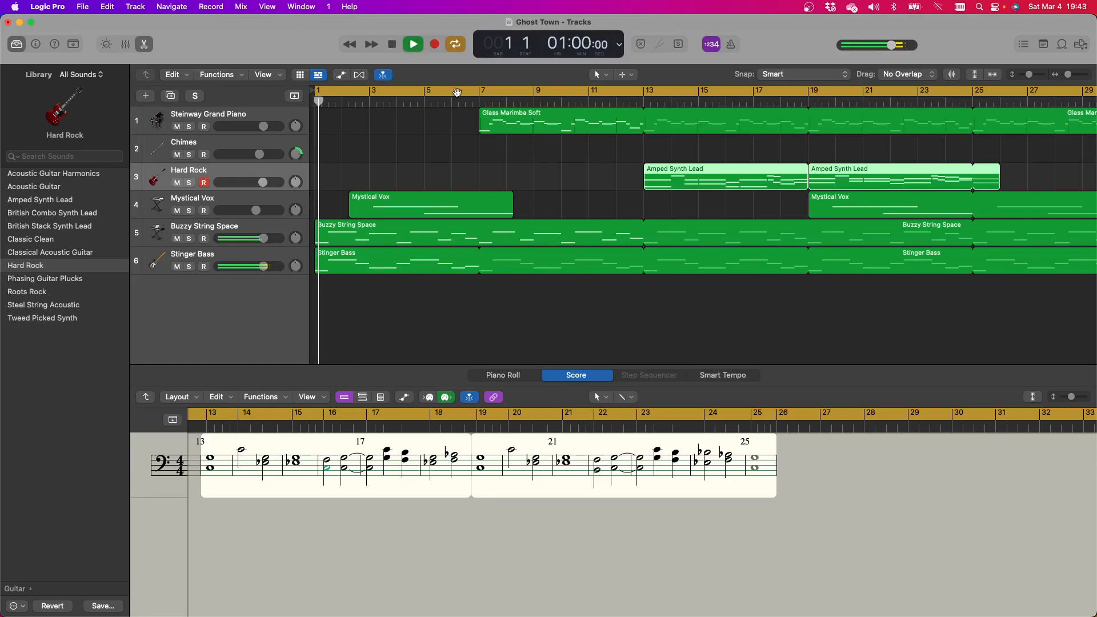
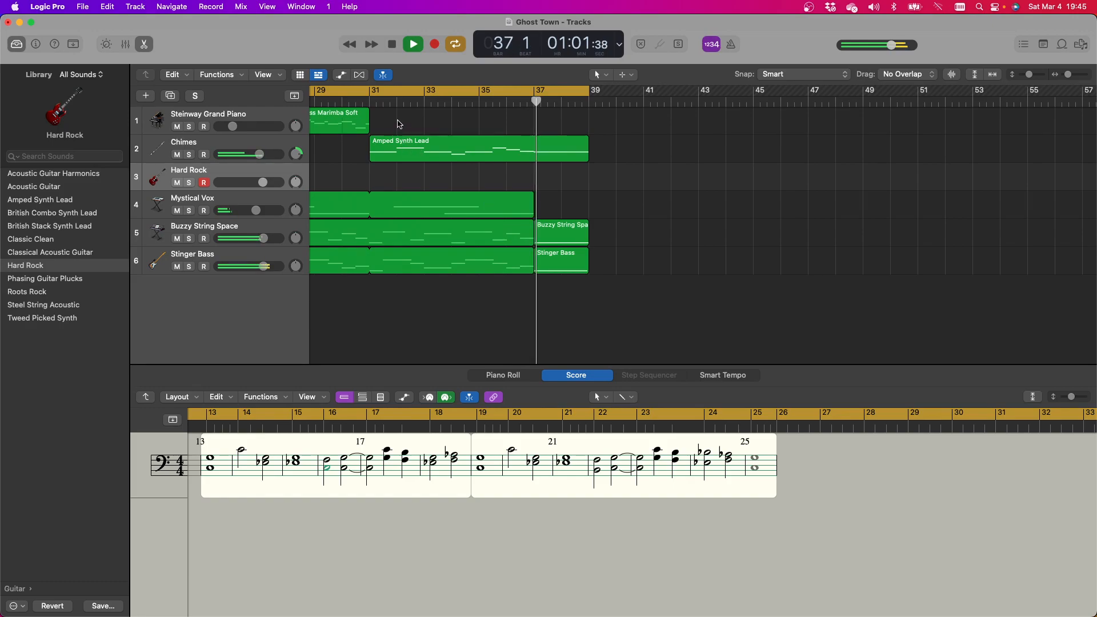
pyautogui.click(475, 92)
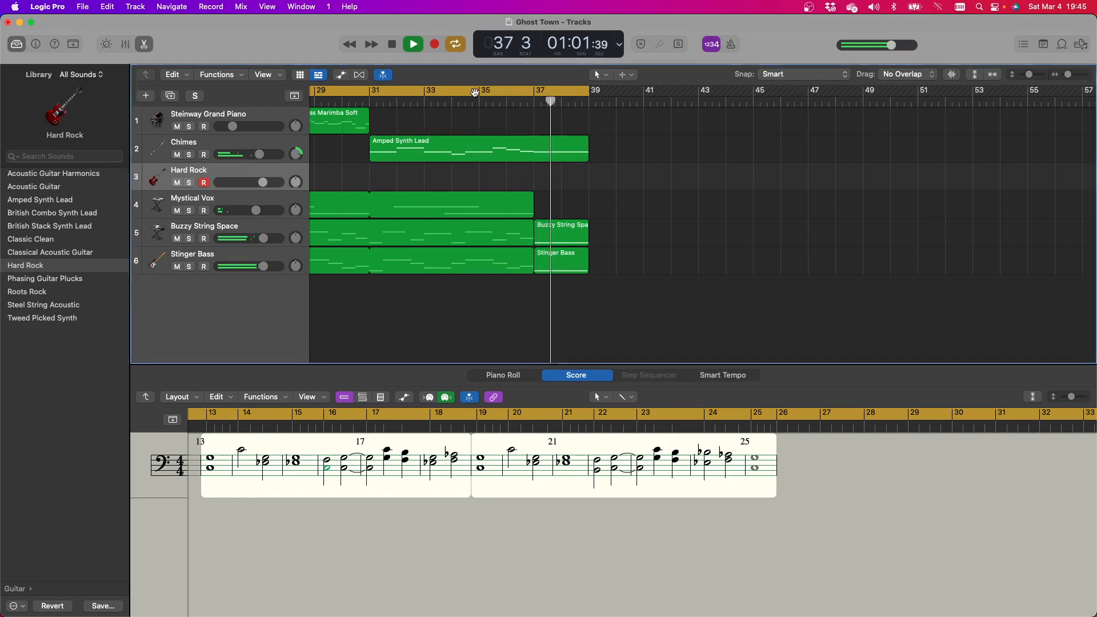
pyautogui.click(398, 46)
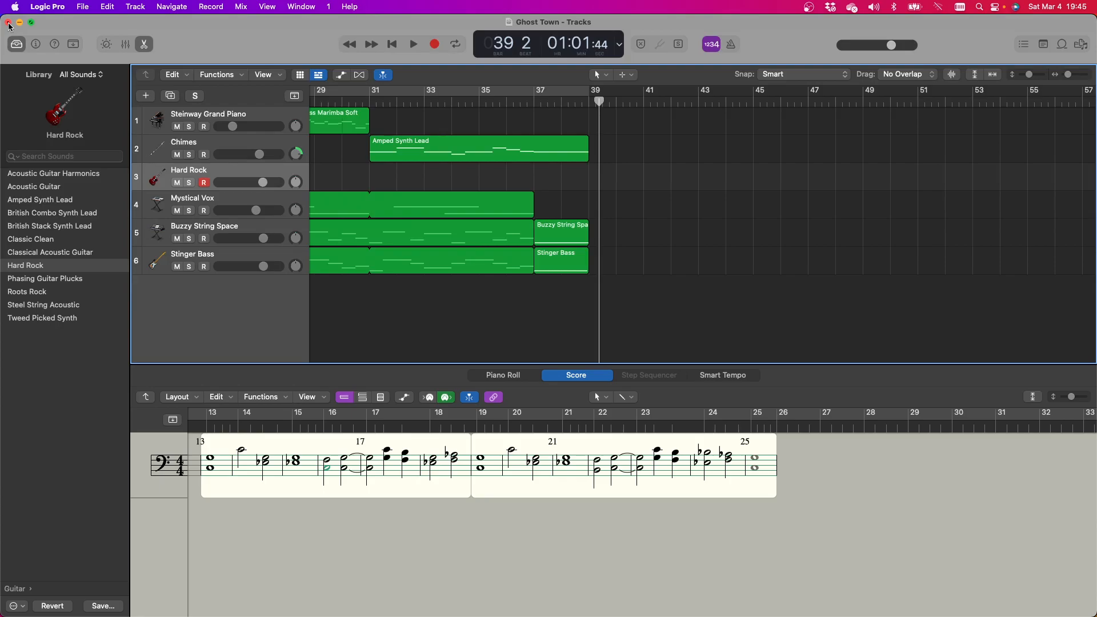
# Open the Jungle Music project from the Garageband Projects folder, closing Ghost Town without saving its changes
pyautogui.click(83, 7)
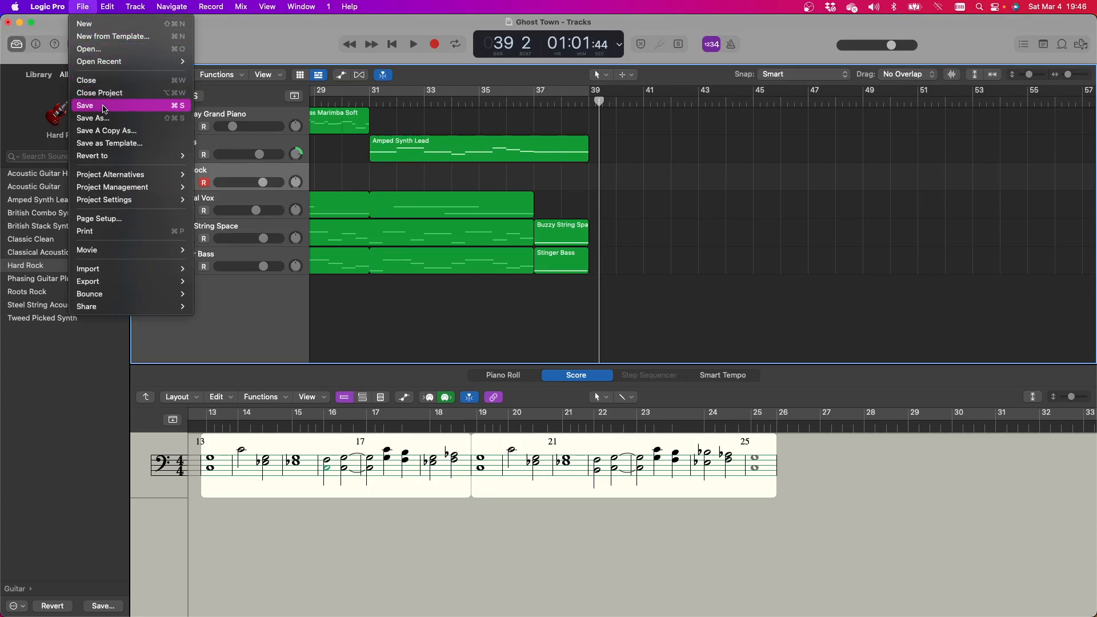
pyautogui.moveTo(107, 68)
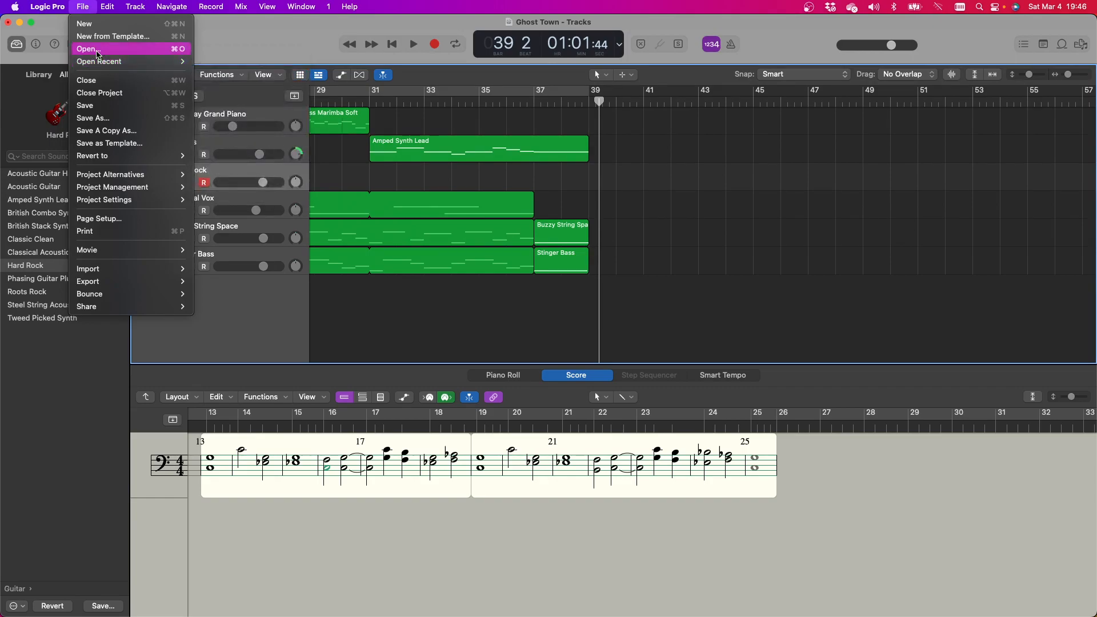
pyautogui.click(96, 50)
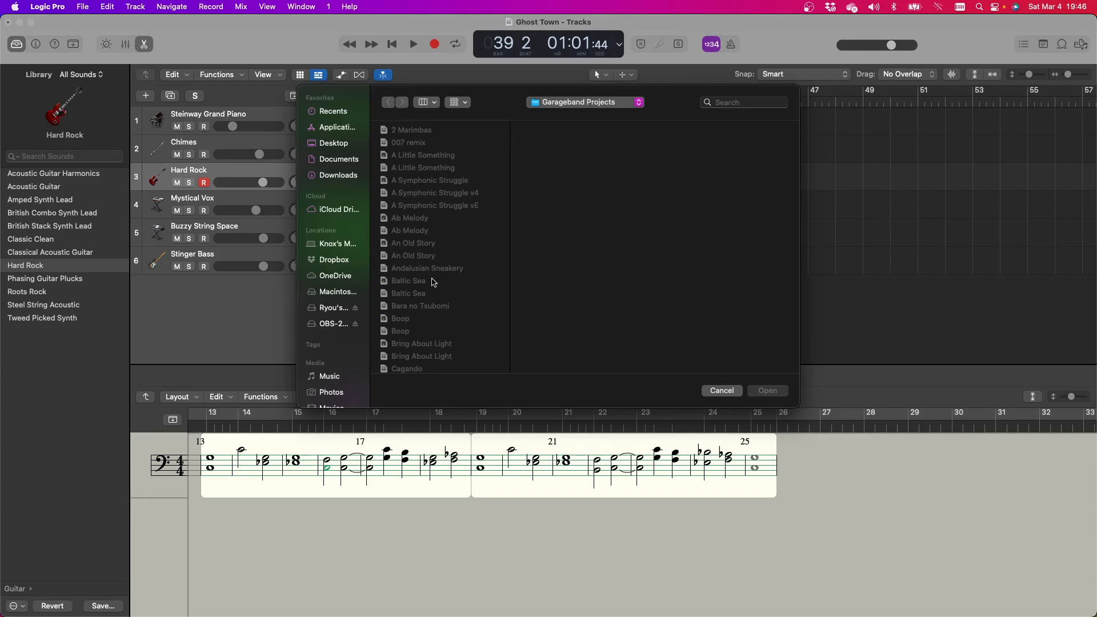
pyautogui.click(421, 311)
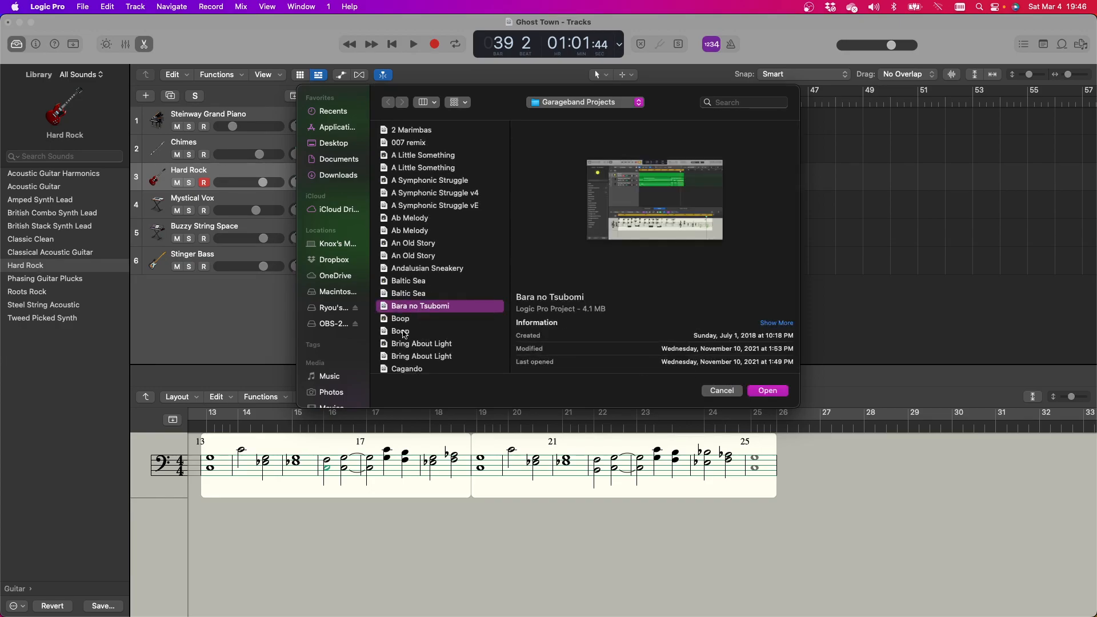
pyautogui.scroll(-4, 426, 320)
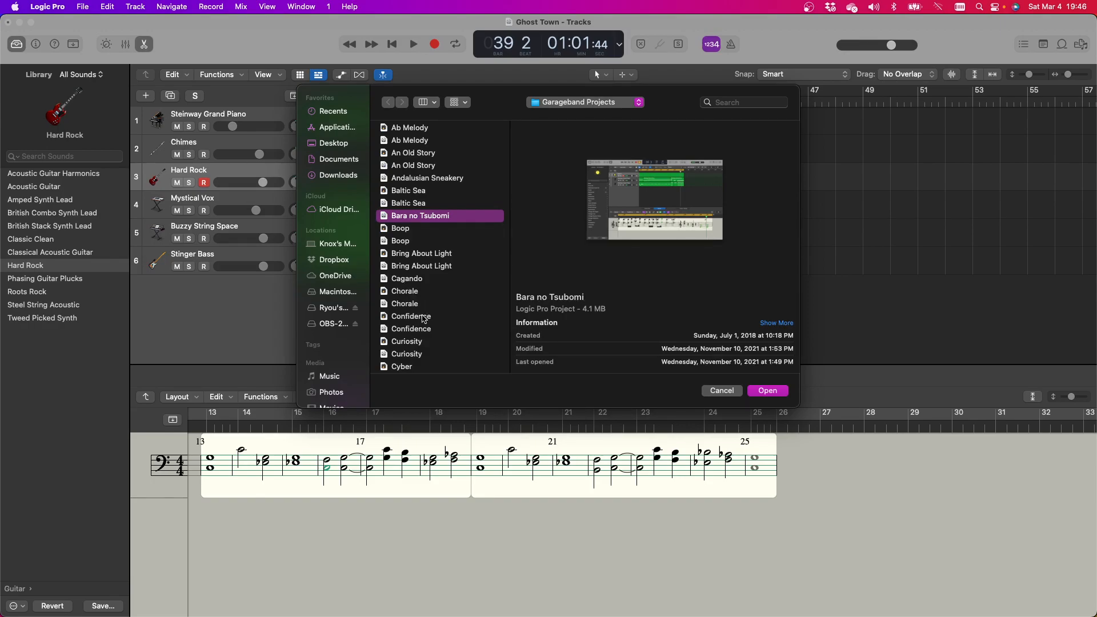
pyautogui.scroll(-5, 423, 318)
pyautogui.scroll(-3, 424, 319)
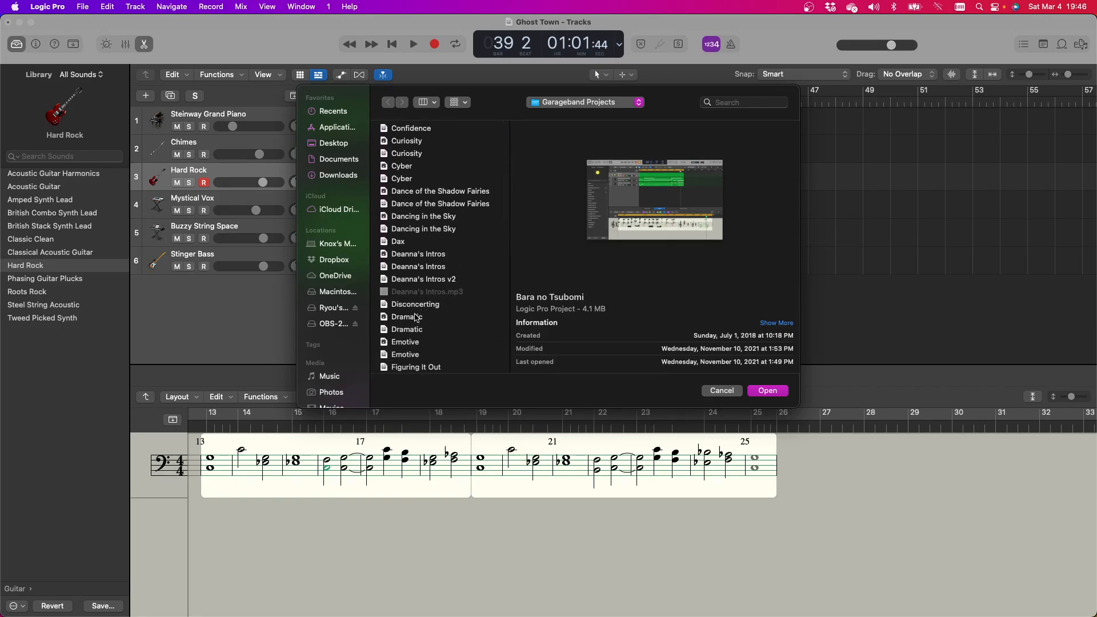
pyautogui.scroll(-5, 418, 318)
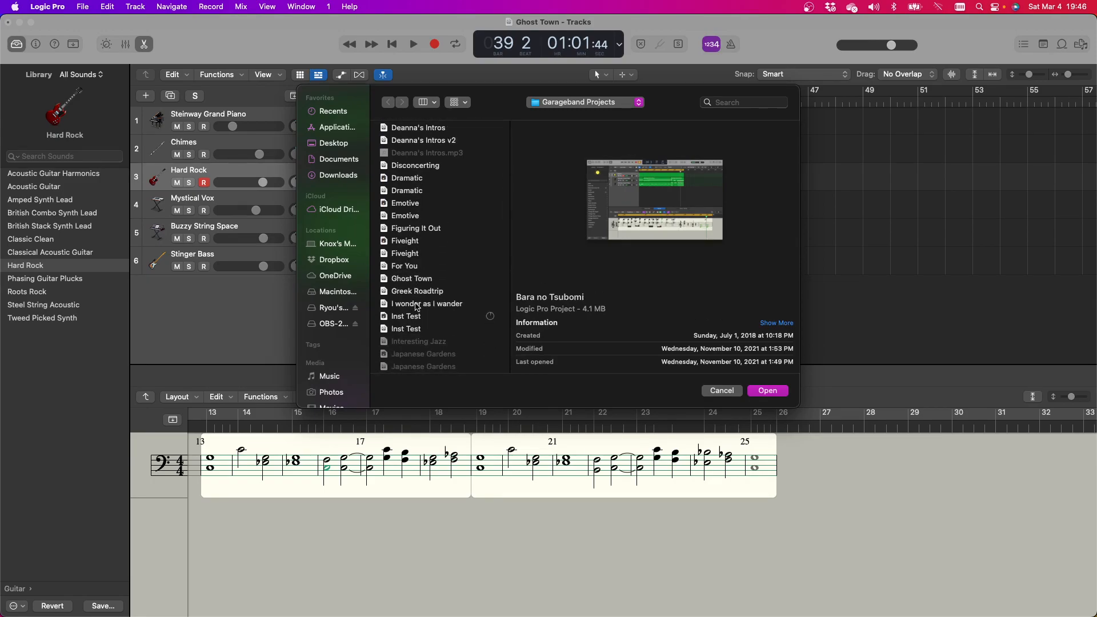
pyautogui.scroll(-4, 419, 305)
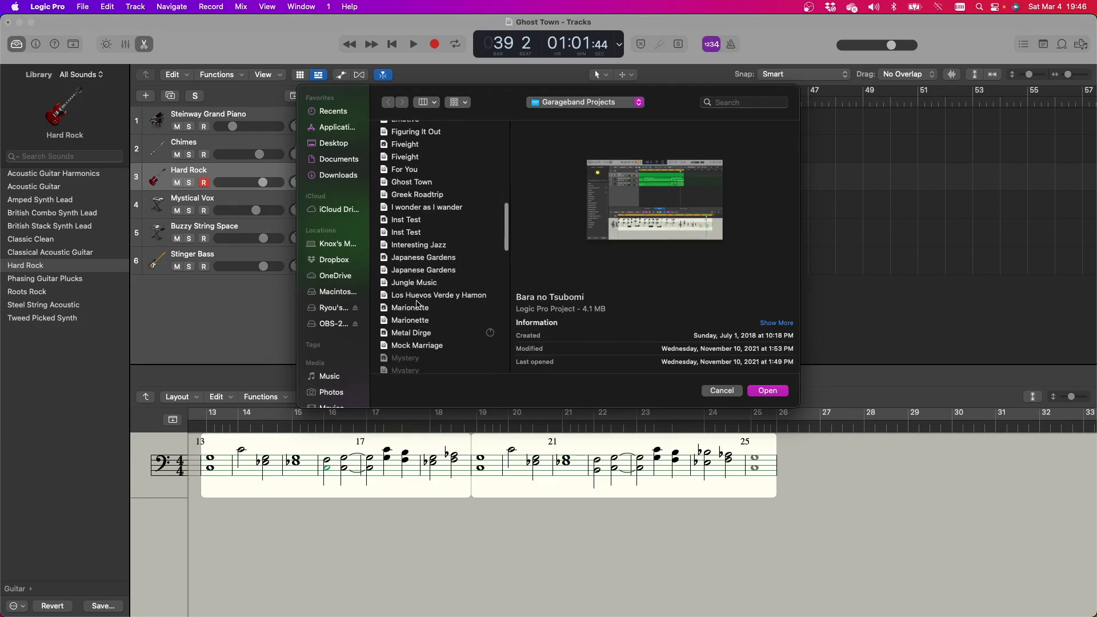
pyautogui.scroll(3, 417, 304)
pyautogui.scroll(-3, 418, 304)
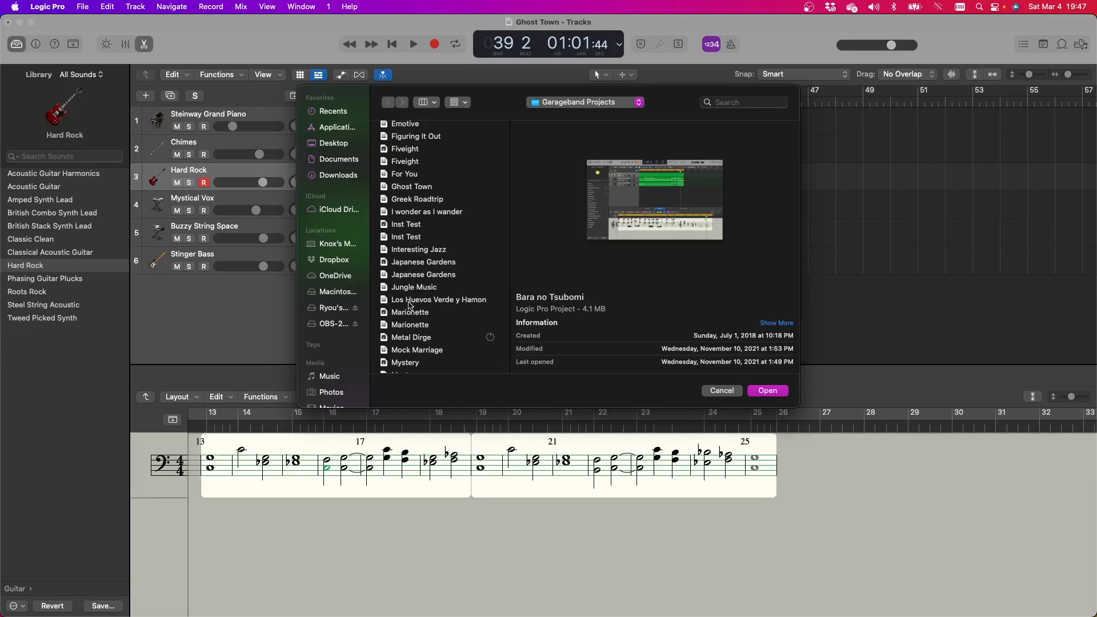
pyautogui.scroll(-5, 409, 306)
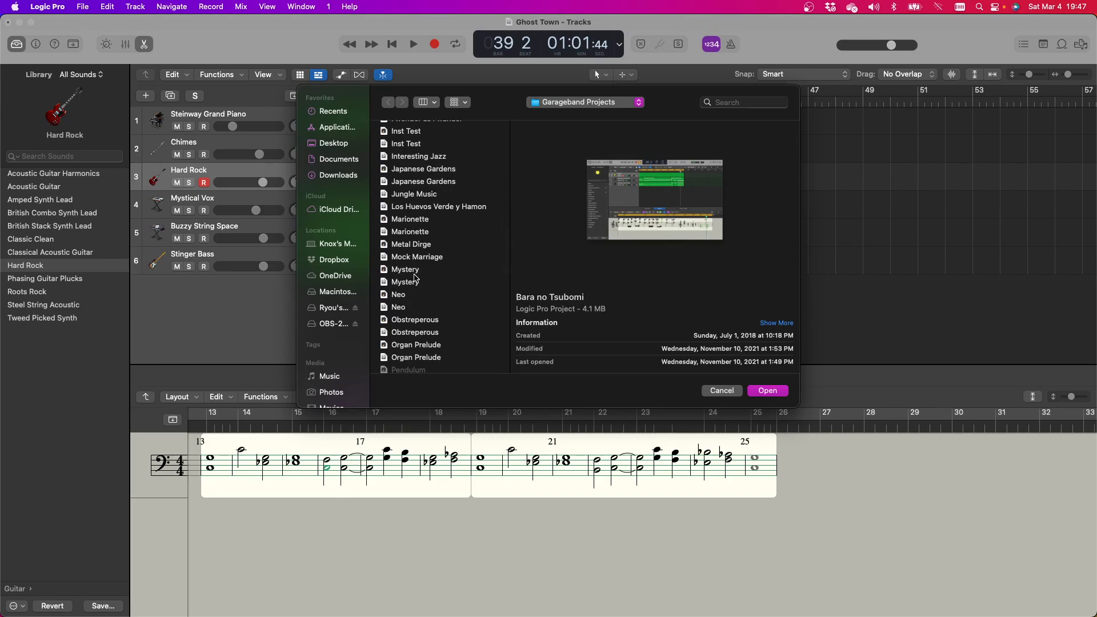
pyautogui.click(416, 233)
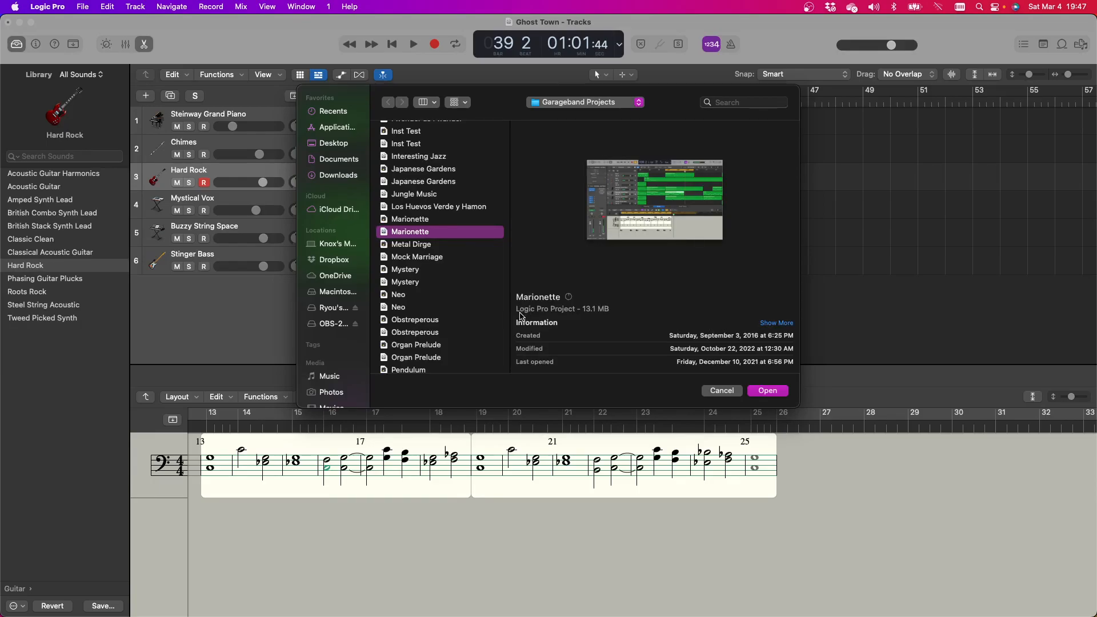
pyautogui.click(404, 195)
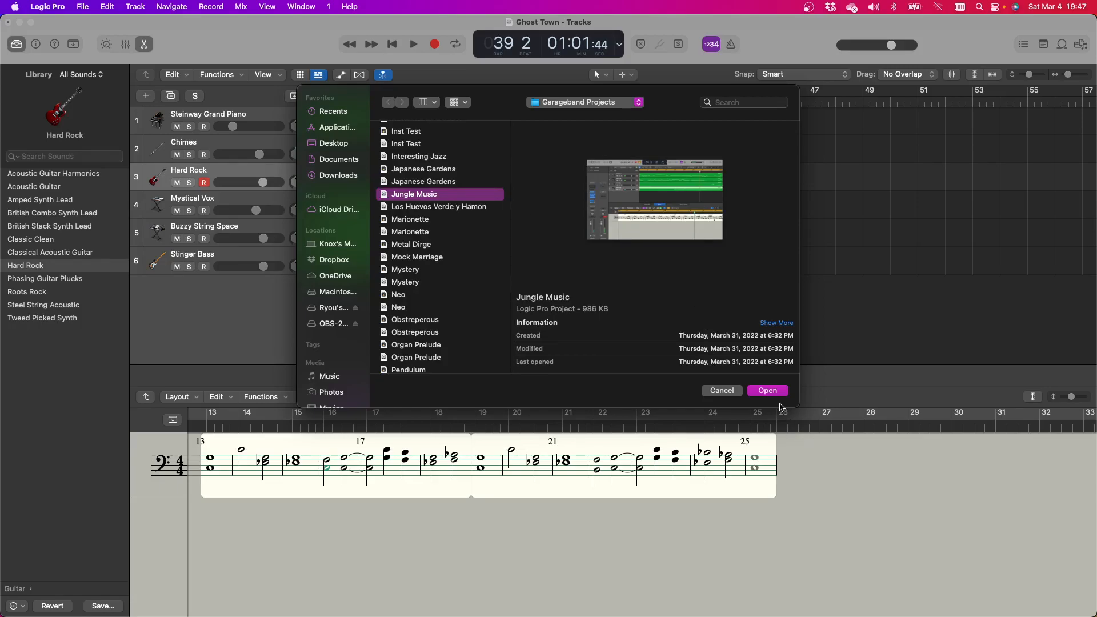
pyautogui.click(777, 394)
pyautogui.click(550, 246)
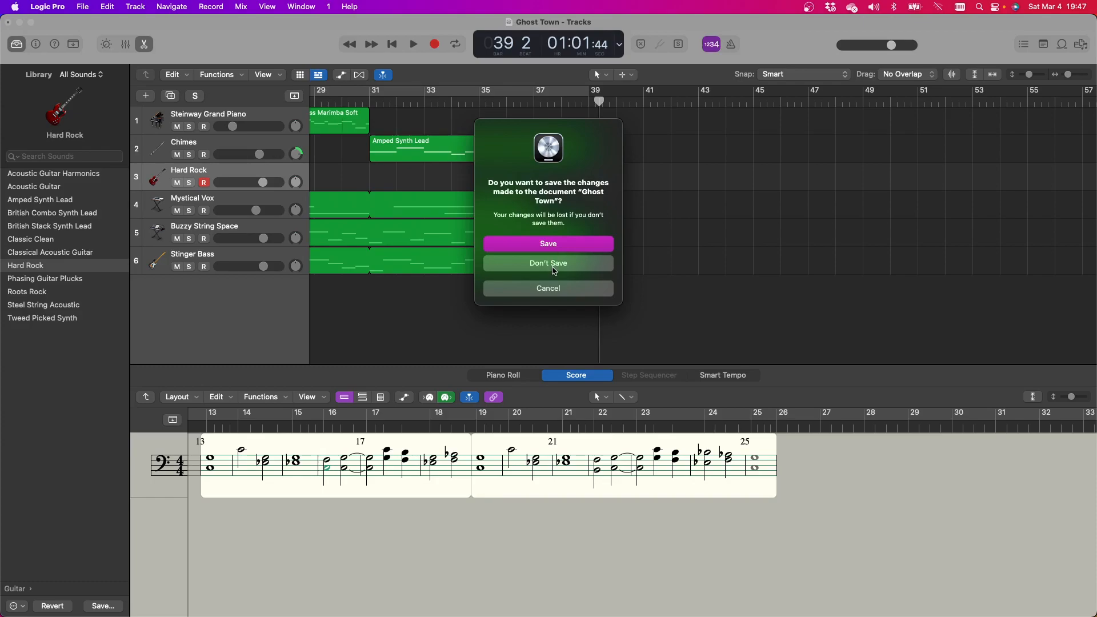
pyautogui.click(554, 271)
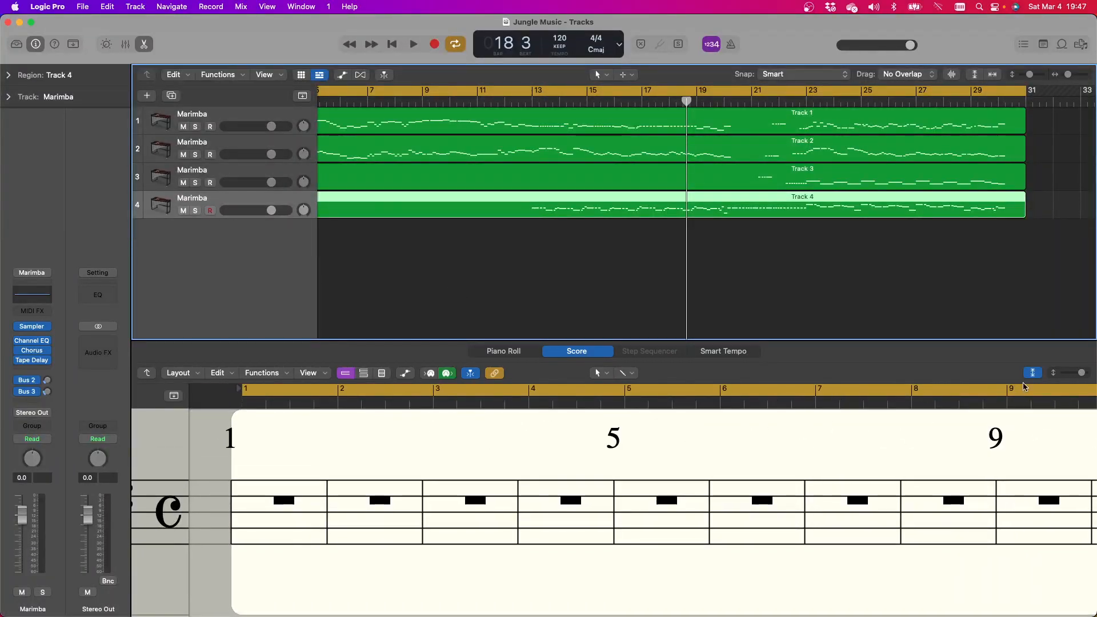
# Shrink the score notation, play Jungle Music from the beginning, and lower the master volume during playback
pyautogui.moveTo(1082, 377); pyautogui.dragTo(1067, 380)
pyautogui.moveTo(1060, 380); pyautogui.dragTo(1056, 383)
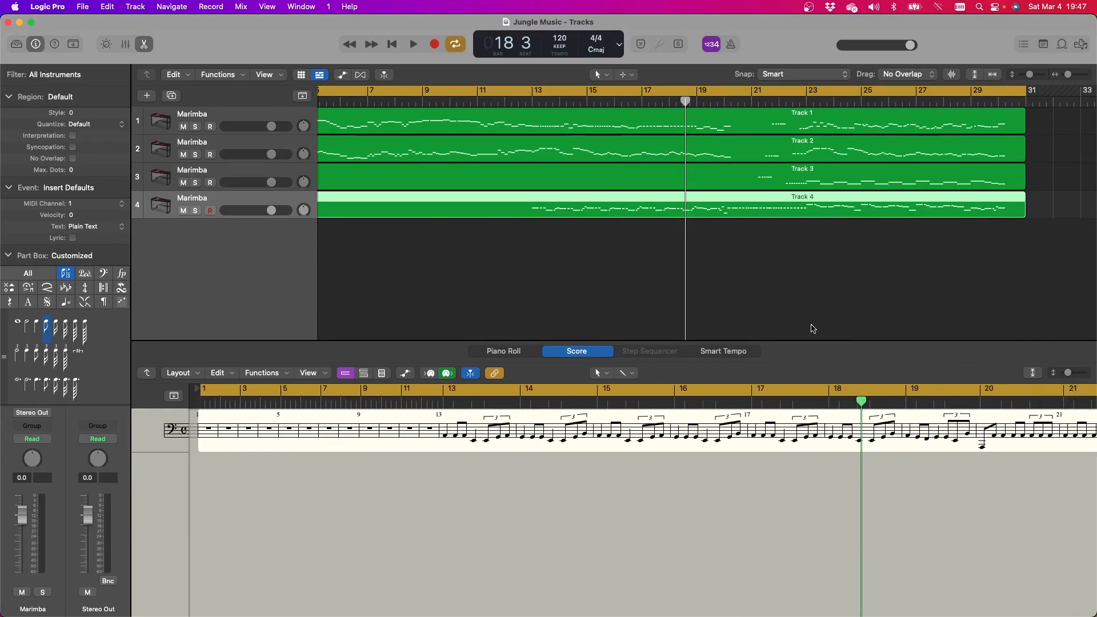
pyautogui.hscroll(-5, 539, 246)
pyautogui.hscroll(3, 510, 251)
pyautogui.hscroll(-3, 510, 251)
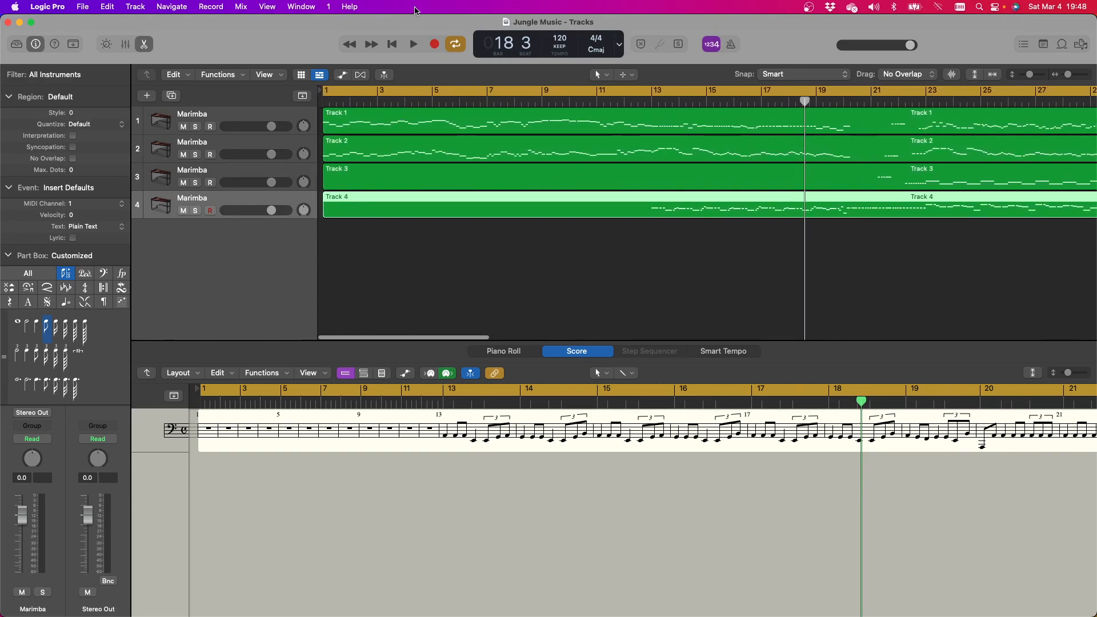
pyautogui.click(414, 46)
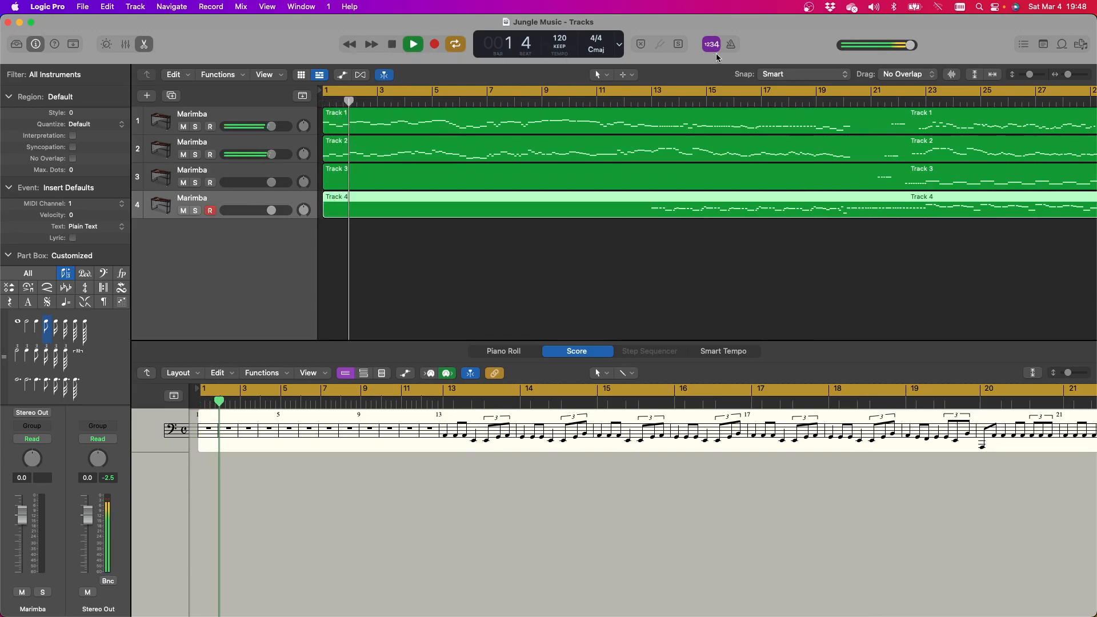
pyautogui.moveTo(914, 46); pyautogui.dragTo(888, 52)
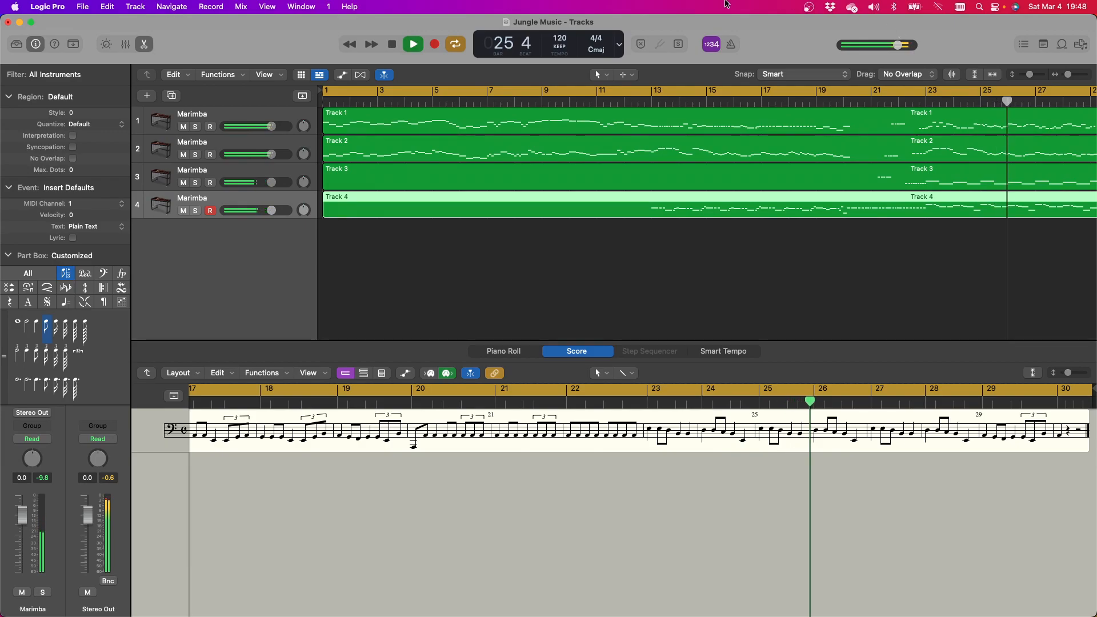
# Show the first Marimba track's score slightly enlarged during playback, and stop at the end of the piece
pyautogui.click(250, 113)
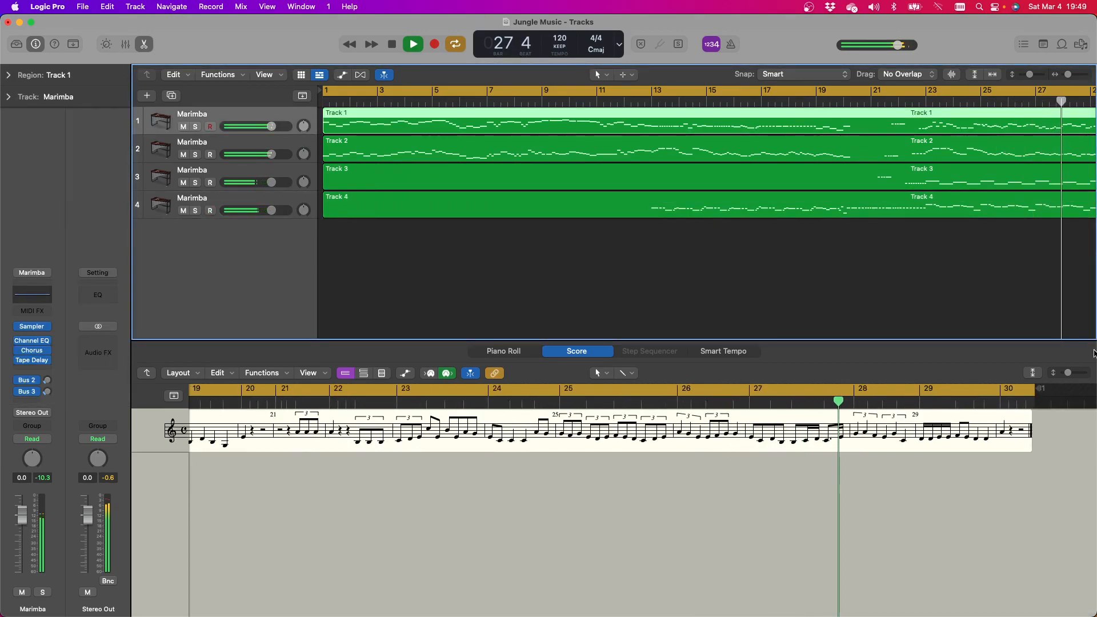
pyautogui.moveTo(1068, 373); pyautogui.dragTo(1072, 372)
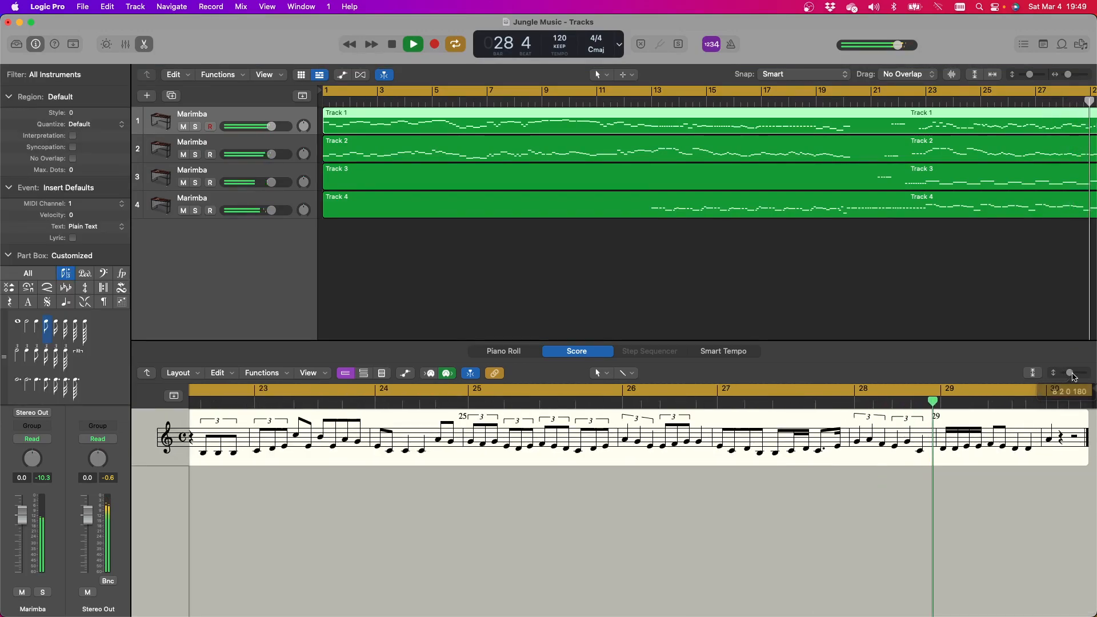
pyautogui.click(391, 44)
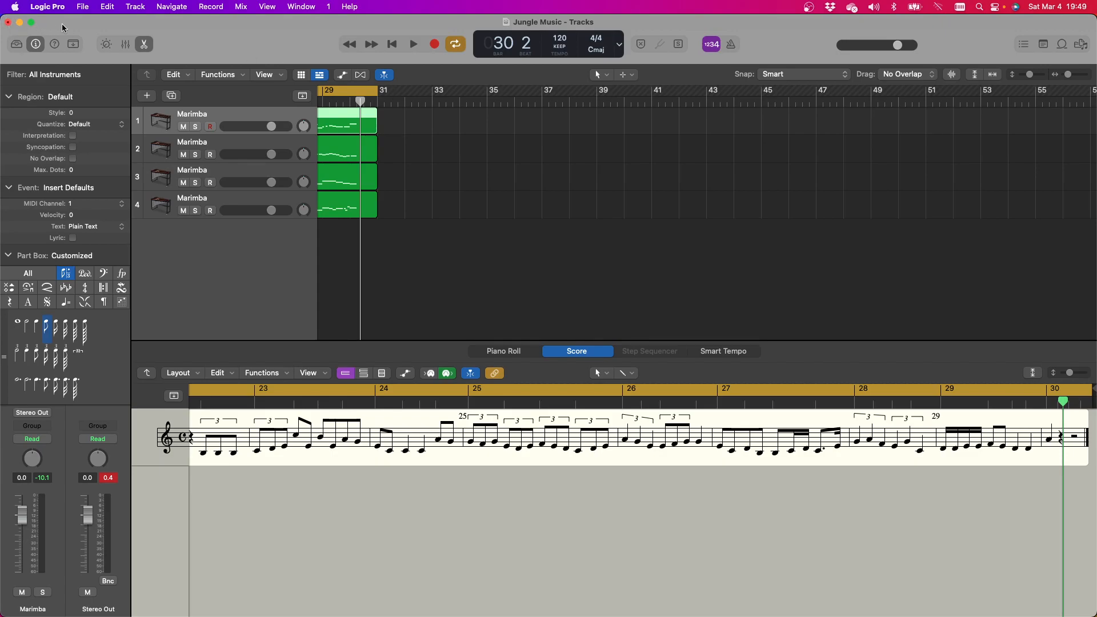
# Close the Jungle Music project without saving its changes
pyautogui.click(81, 7)
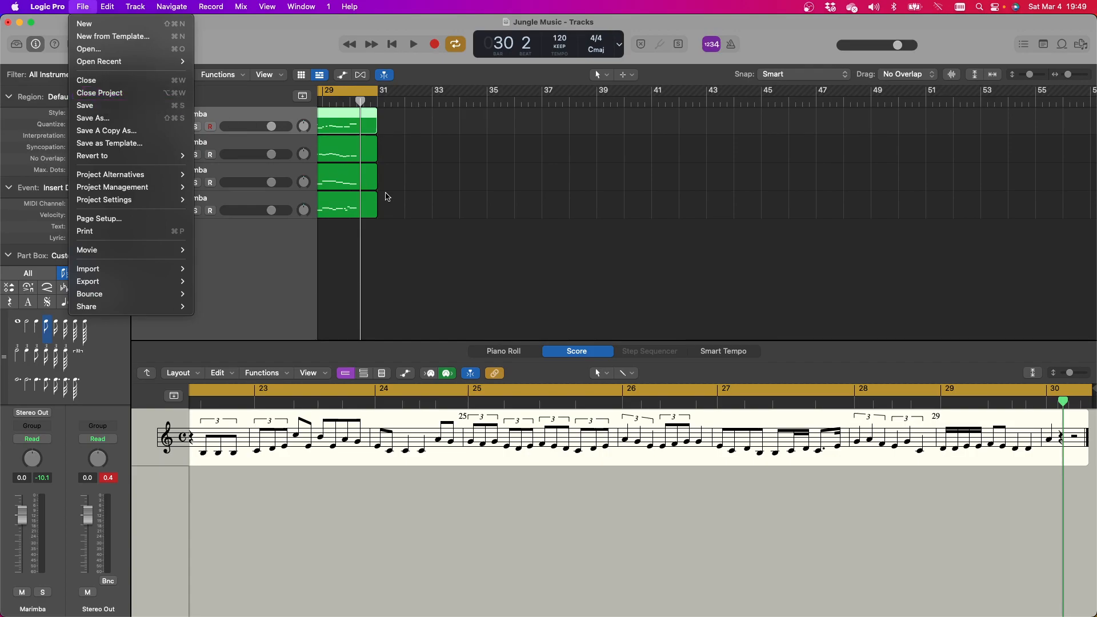
pyautogui.click(404, 213)
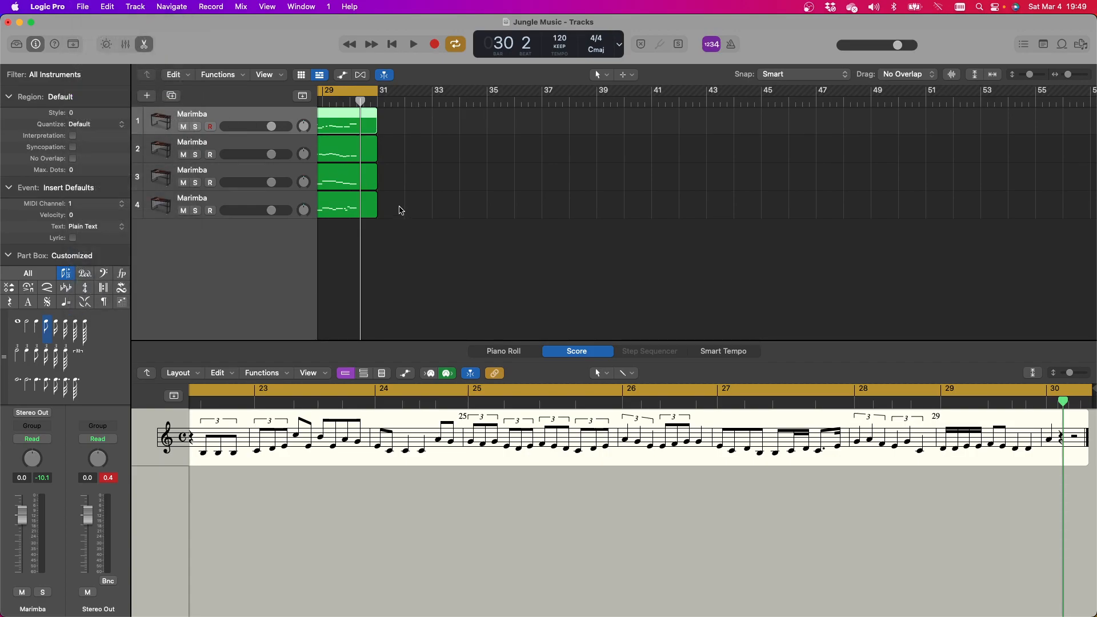
pyautogui.press('z')
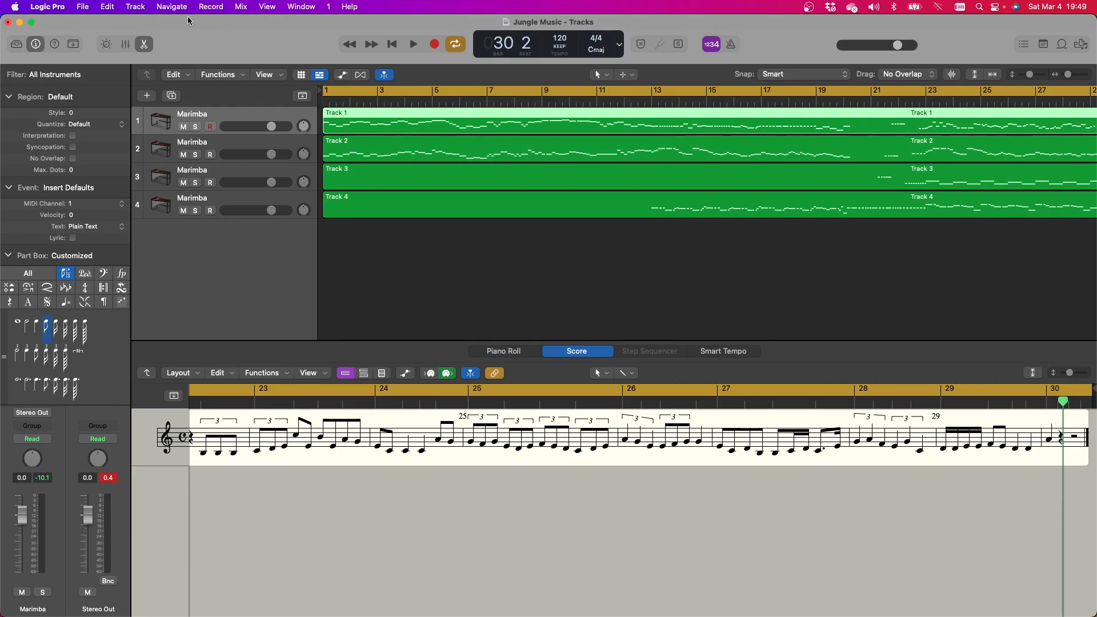
pyautogui.click(8, 23)
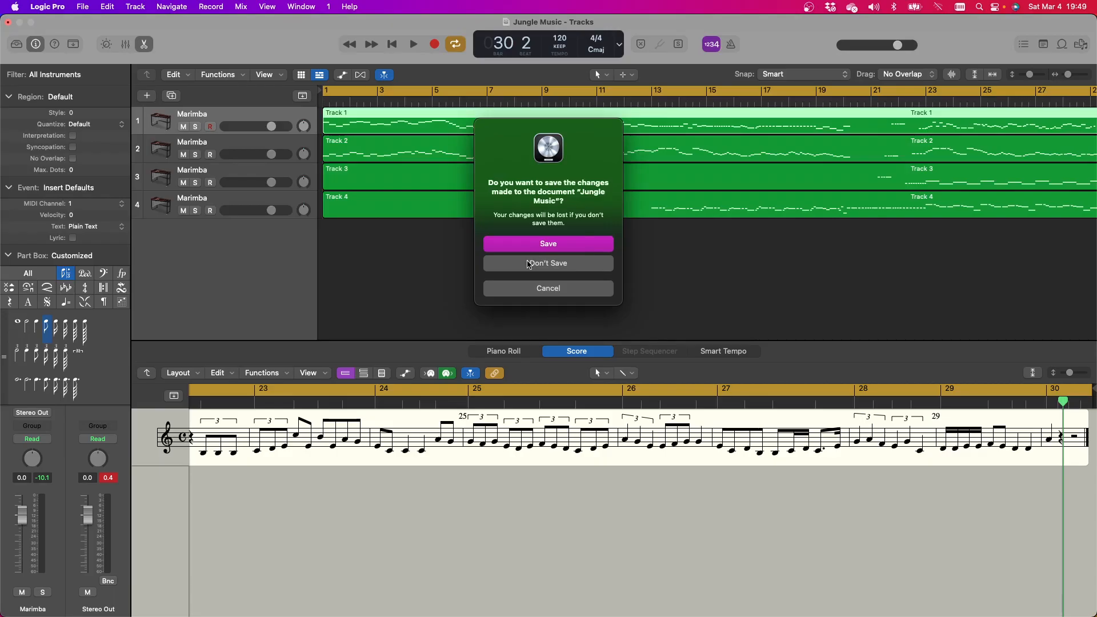
pyautogui.click(533, 257)
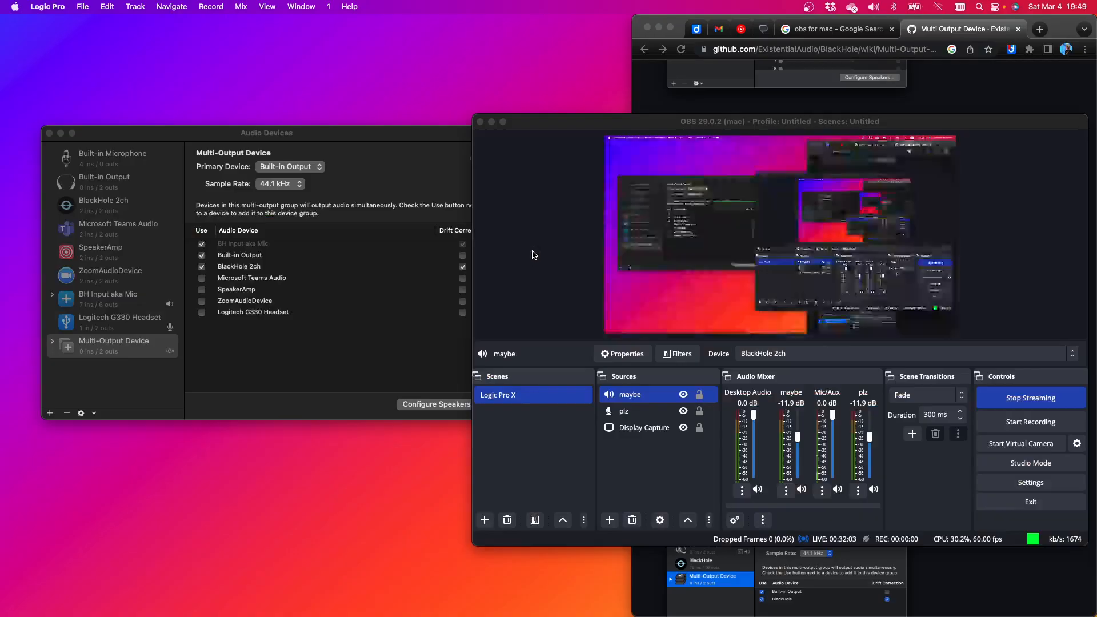
# Open the A Symphonic Struggle vE project from the recently used projects
pyautogui.click(86, 7)
pyautogui.moveTo(103, 64)
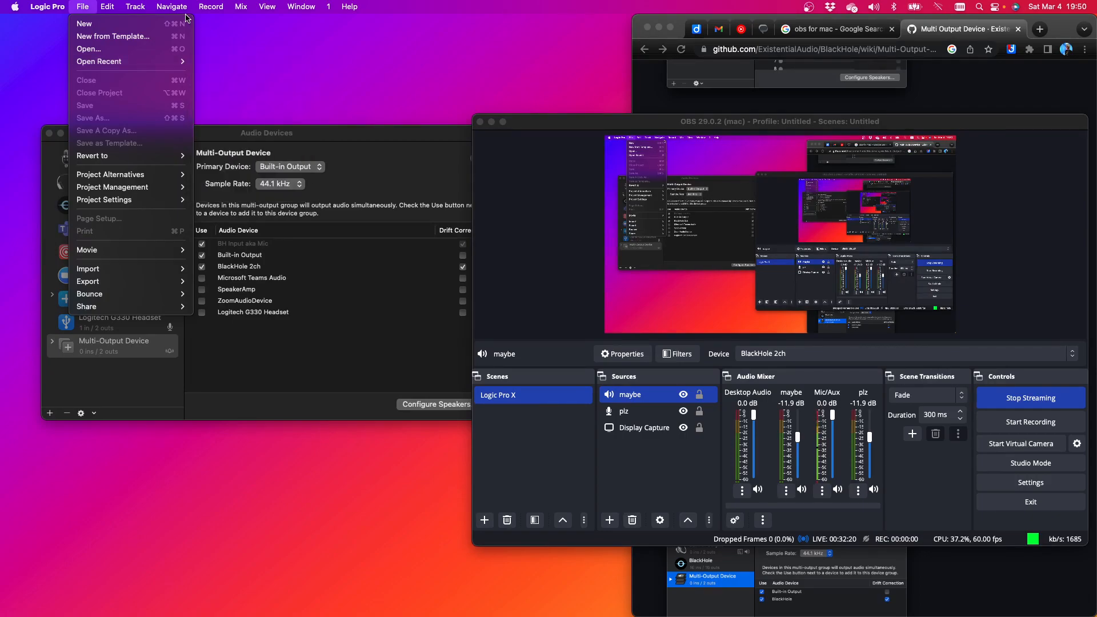
pyautogui.moveTo(172, 6)
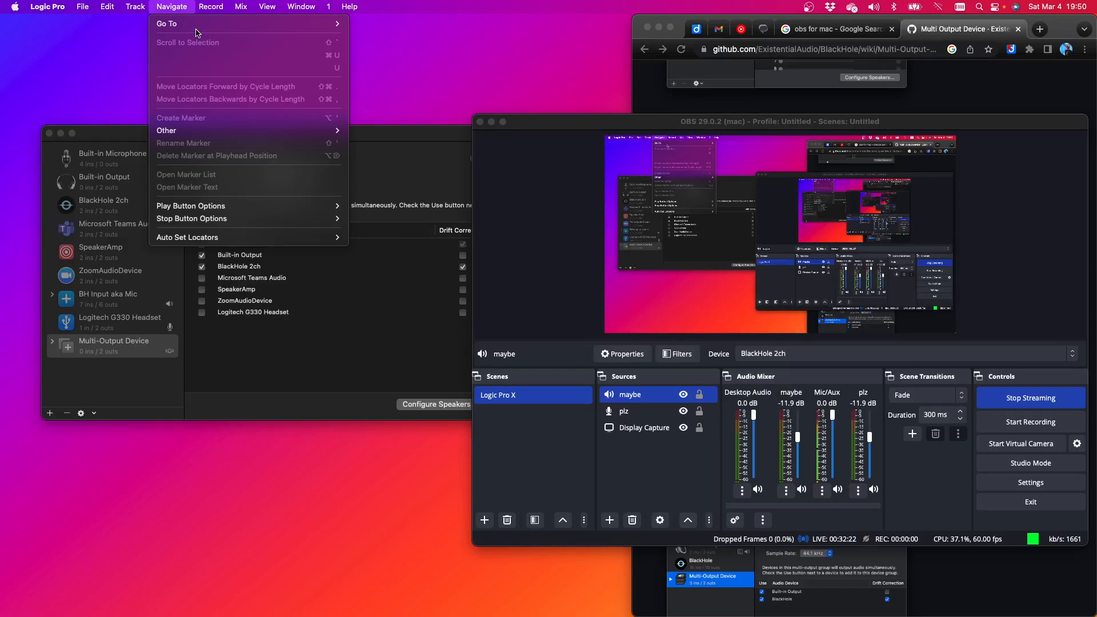
pyautogui.moveTo(196, 31)
pyautogui.moveTo(48, 18)
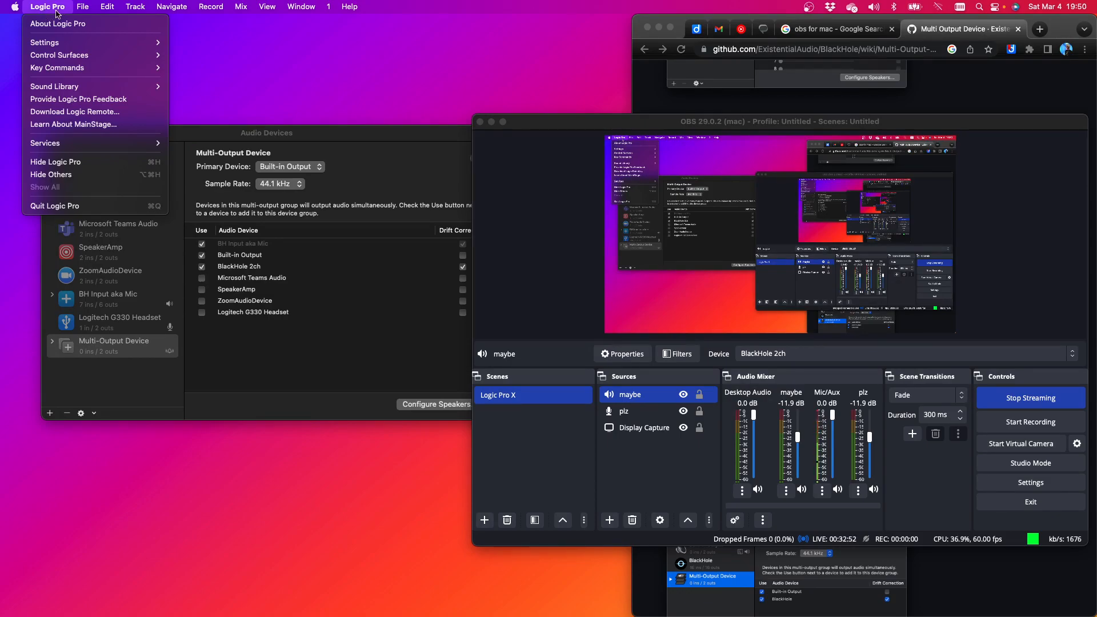
pyautogui.moveTo(78, 8)
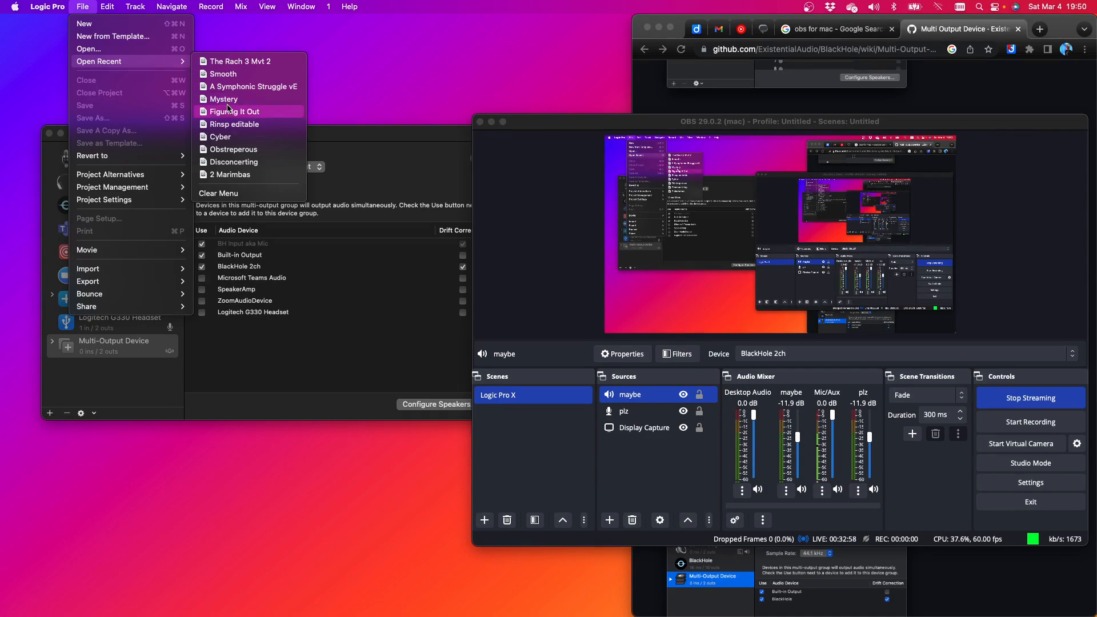
pyautogui.click(246, 88)
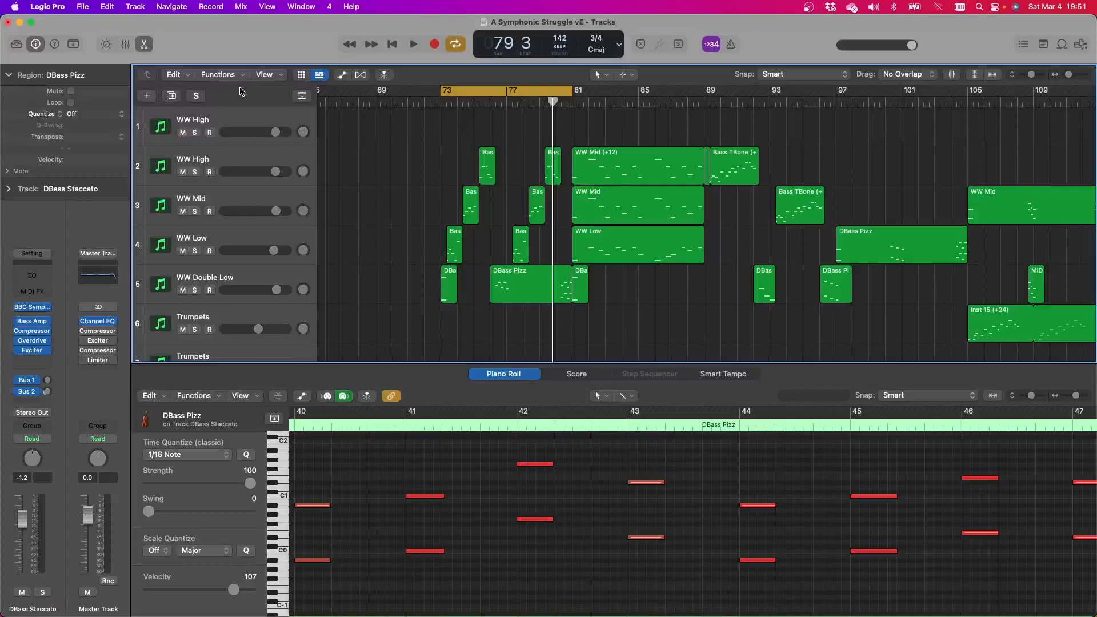
# Return to the beginning of the arrangement and set the cycle range from bar 1 to bar 33
pyautogui.scroll(-15, 472, 217)
pyautogui.hscroll(-10, 474, 217)
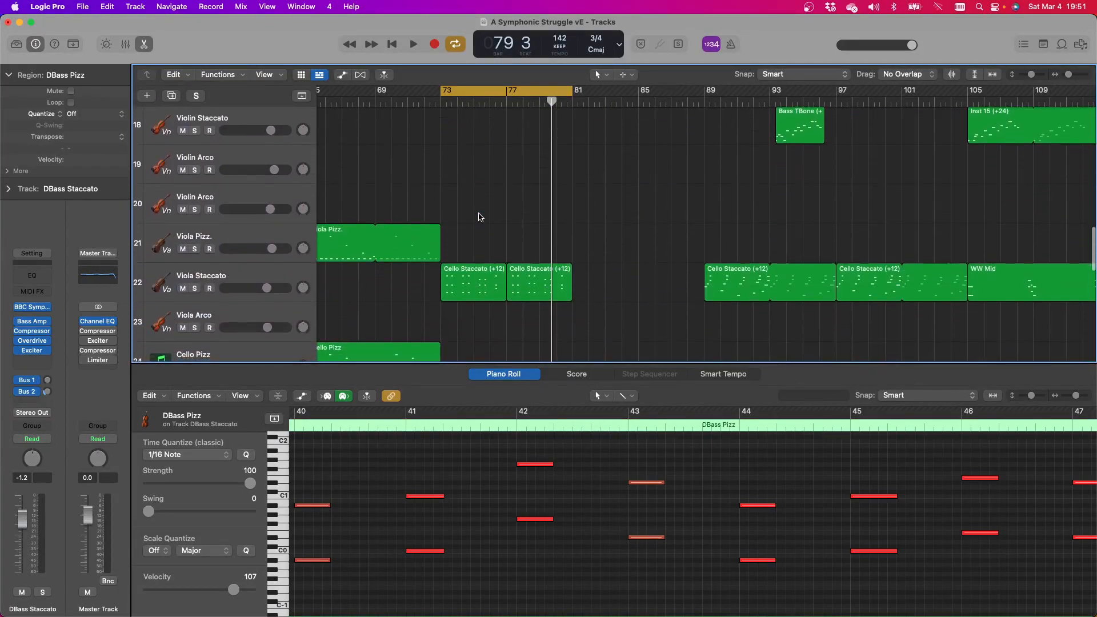
pyautogui.scroll(15, 440, 194)
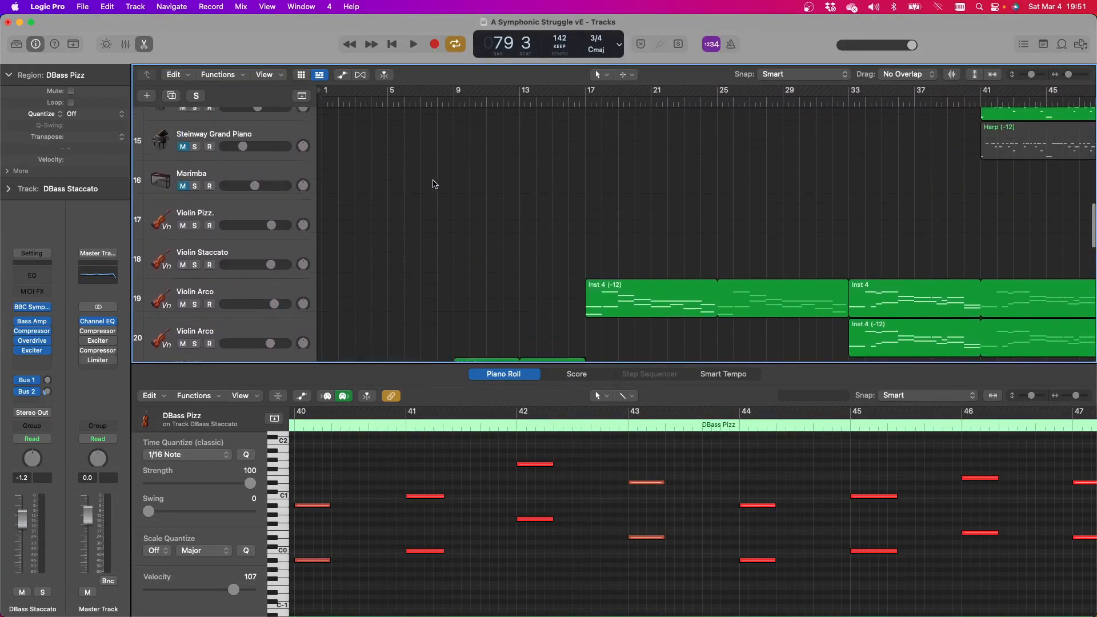
pyautogui.scroll(2, 436, 184)
pyautogui.scroll(-12, 436, 183)
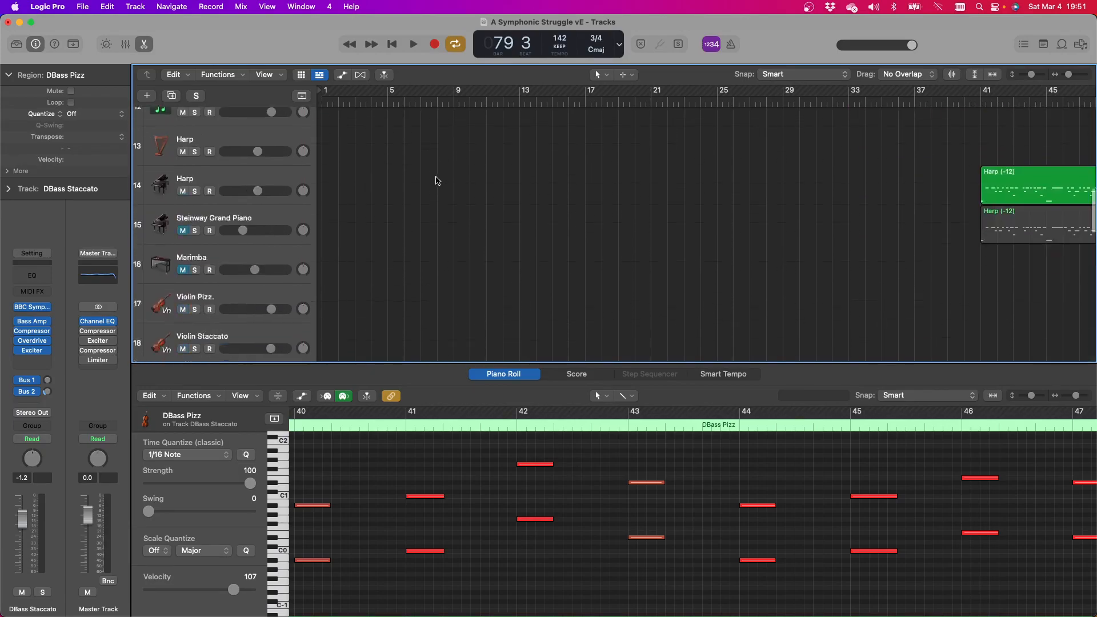
pyautogui.hscroll(10, 435, 181)
pyautogui.hscroll(-10, 432, 180)
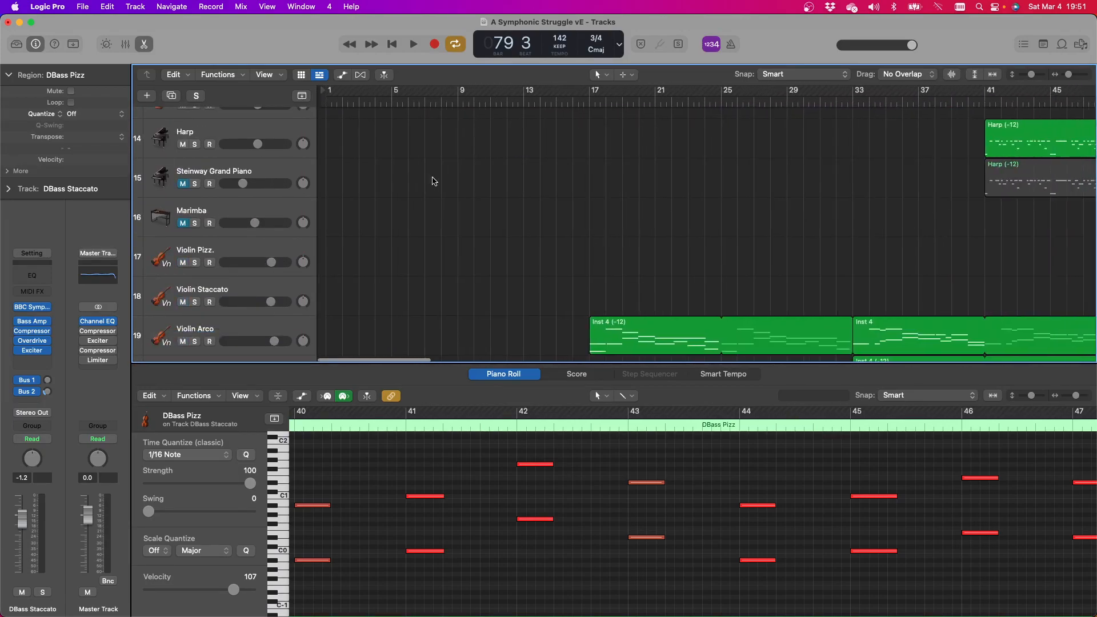
pyautogui.scroll(13, 432, 181)
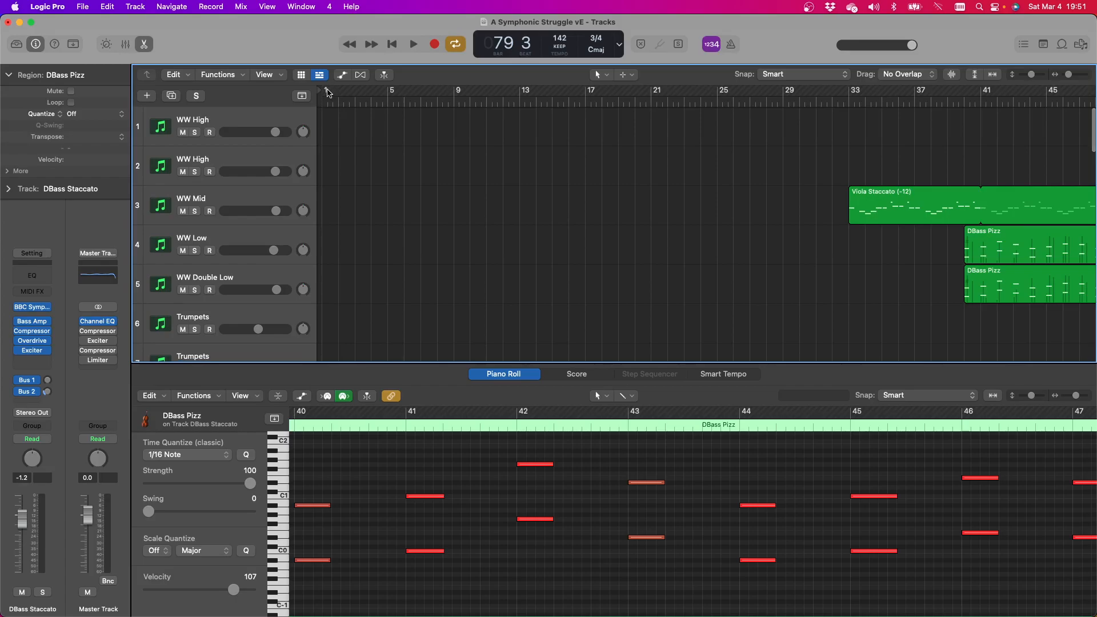
pyautogui.moveTo(327, 91); pyautogui.dragTo(620, 95)
pyautogui.scroll(1, 658, 195)
pyautogui.scroll(-15, 658, 195)
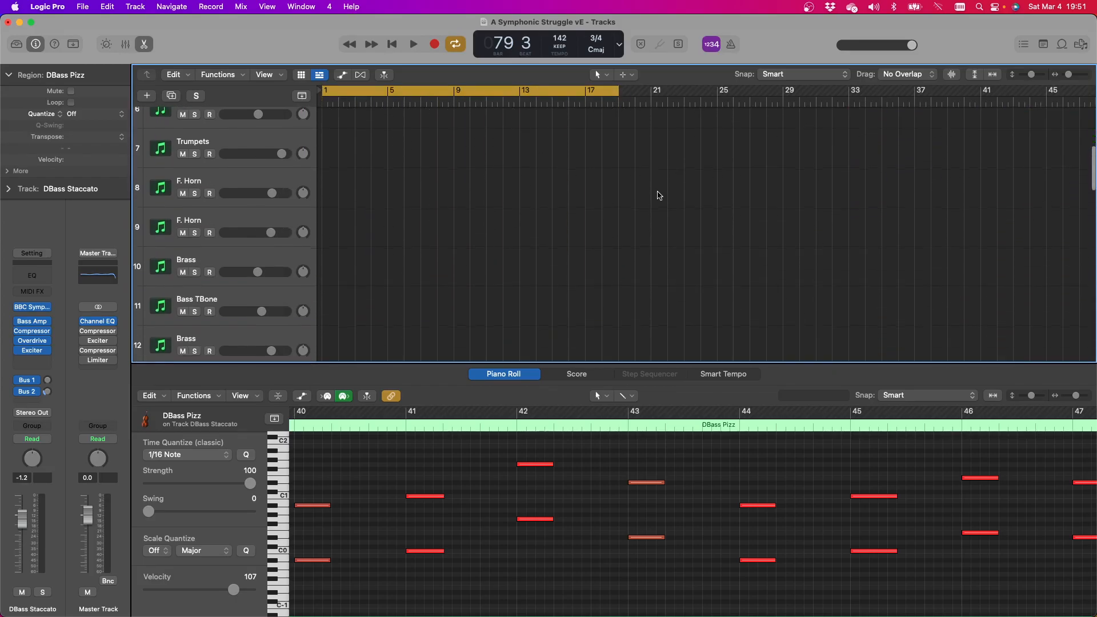
pyautogui.scroll(-2, 659, 194)
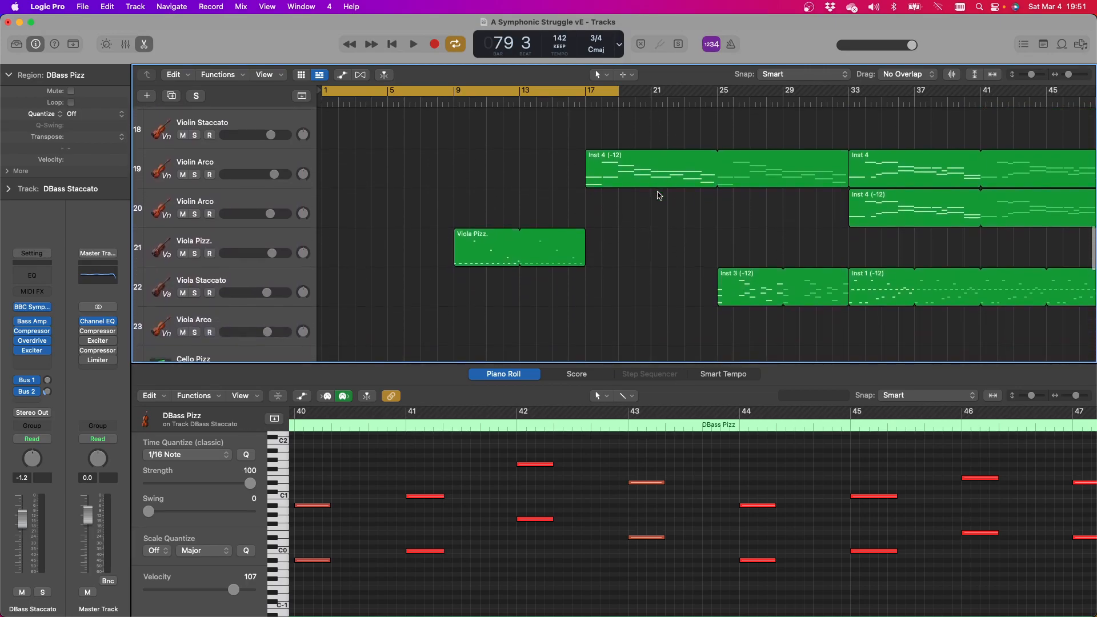
pyautogui.moveTo(619, 90); pyautogui.dragTo(849, 90)
# Bring the violin and viola tracks into view, start playback from bar 1, and lower the master volume
pyautogui.scroll(4, 749, 230)
pyautogui.scroll(12, 748, 229)
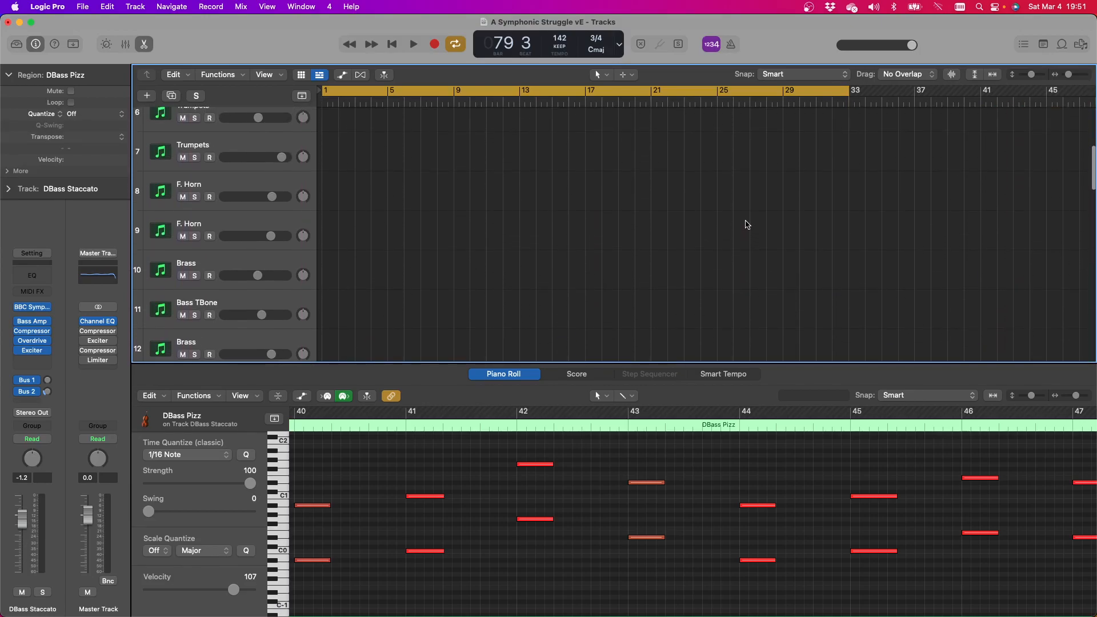
pyautogui.scroll(7, 747, 225)
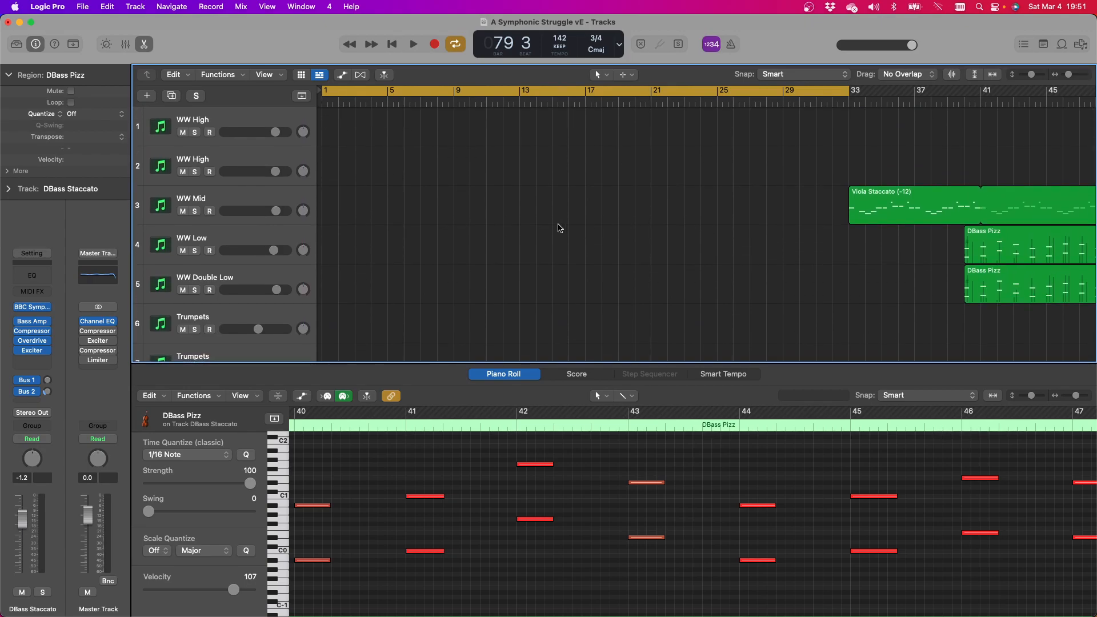
pyautogui.scroll(-15, 563, 227)
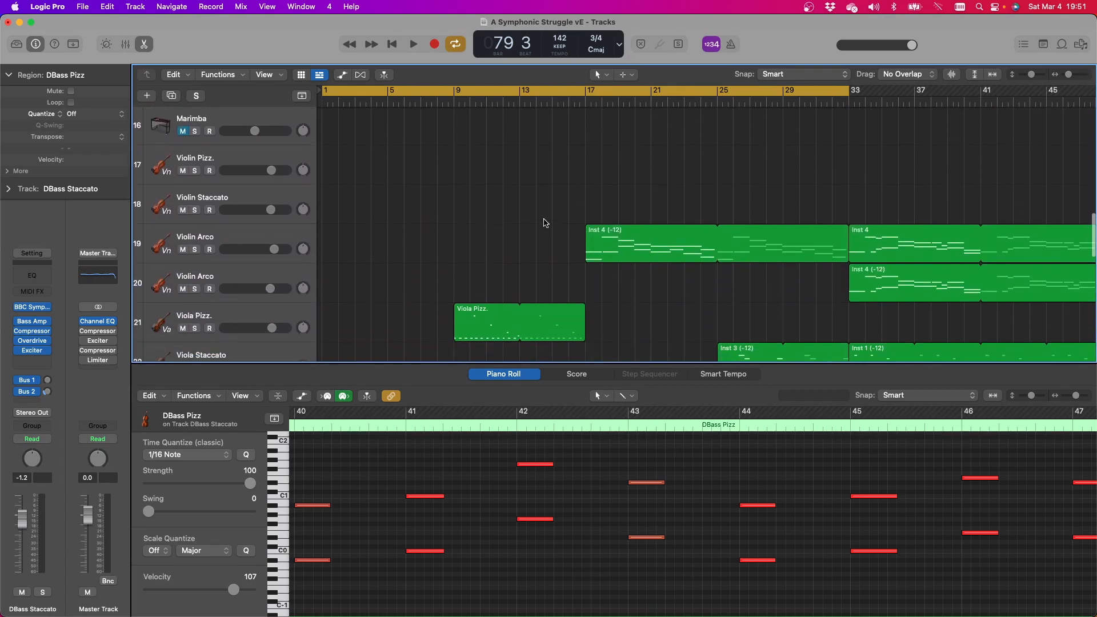
pyautogui.scroll(-4, 545, 223)
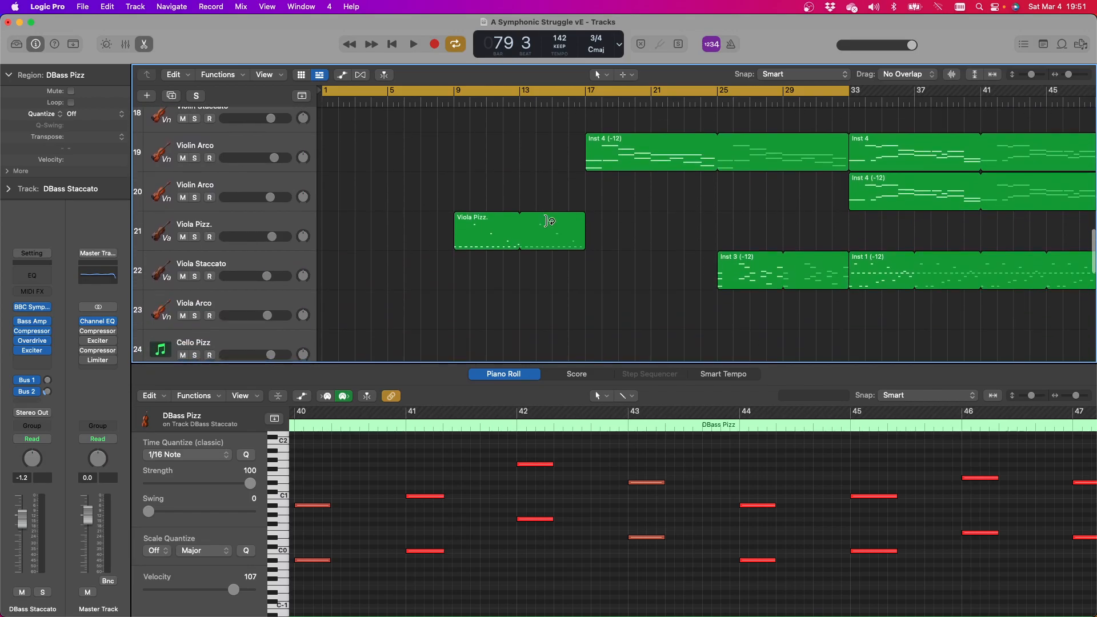
pyautogui.click(414, 45)
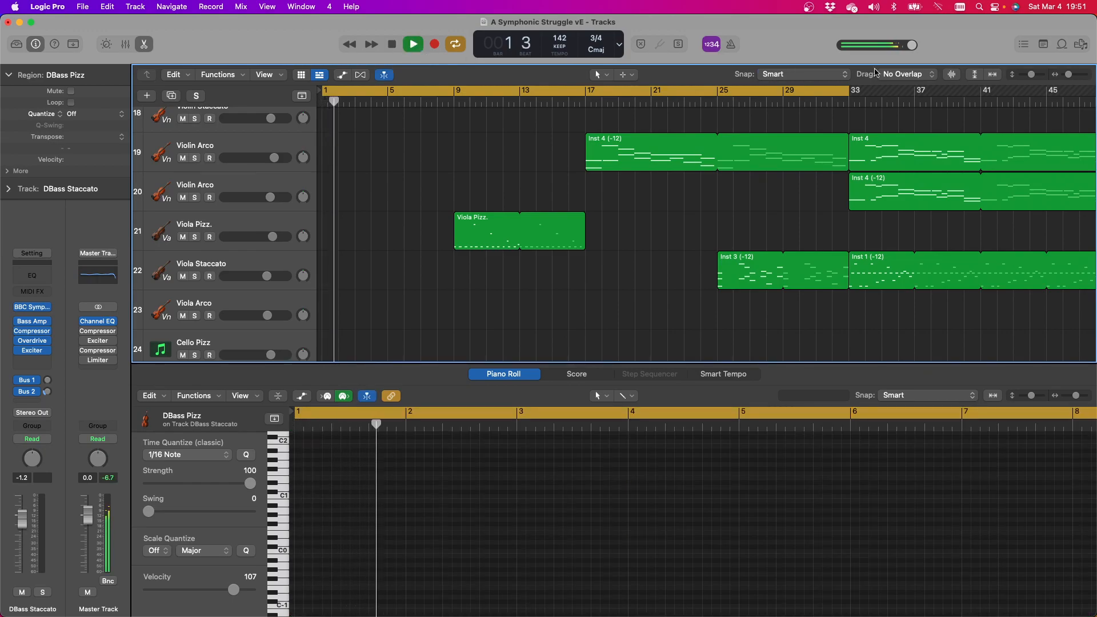
pyautogui.moveTo(915, 47); pyautogui.dragTo(868, 48)
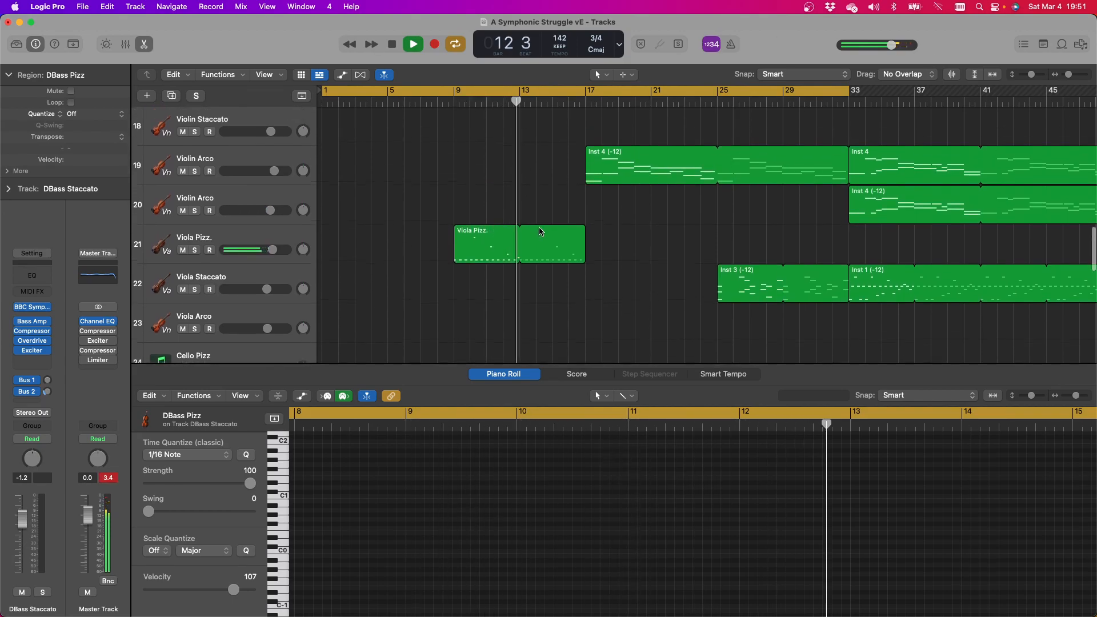
# Select the Cello Staccato track during playback and show its opening region as score notation
pyautogui.scroll(-5, 540, 231)
pyautogui.scroll(1, 540, 231)
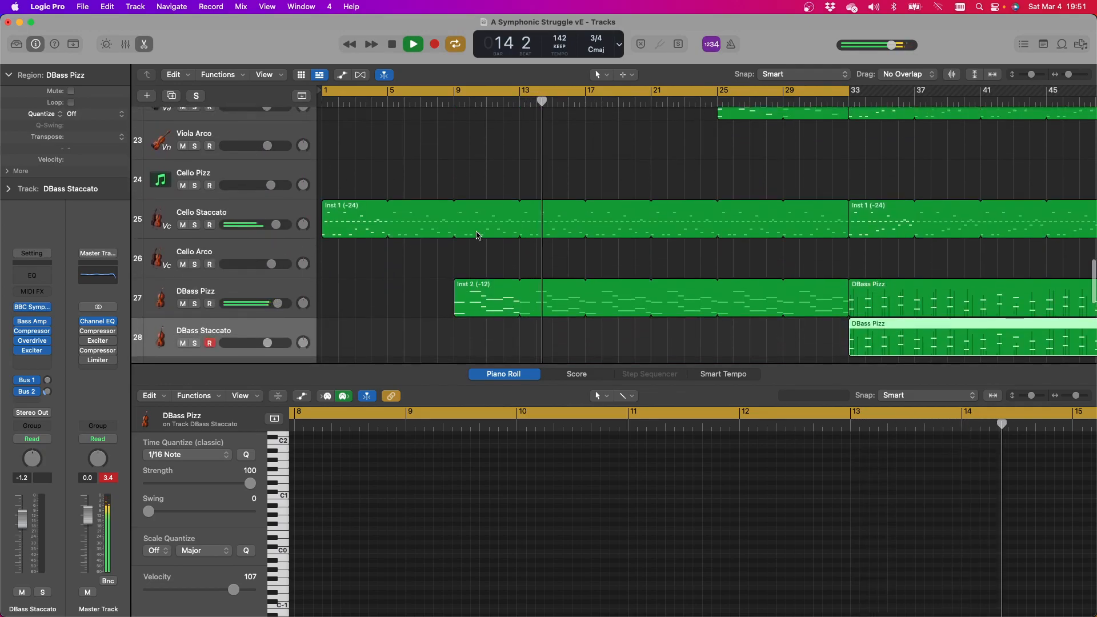
pyautogui.click(180, 205)
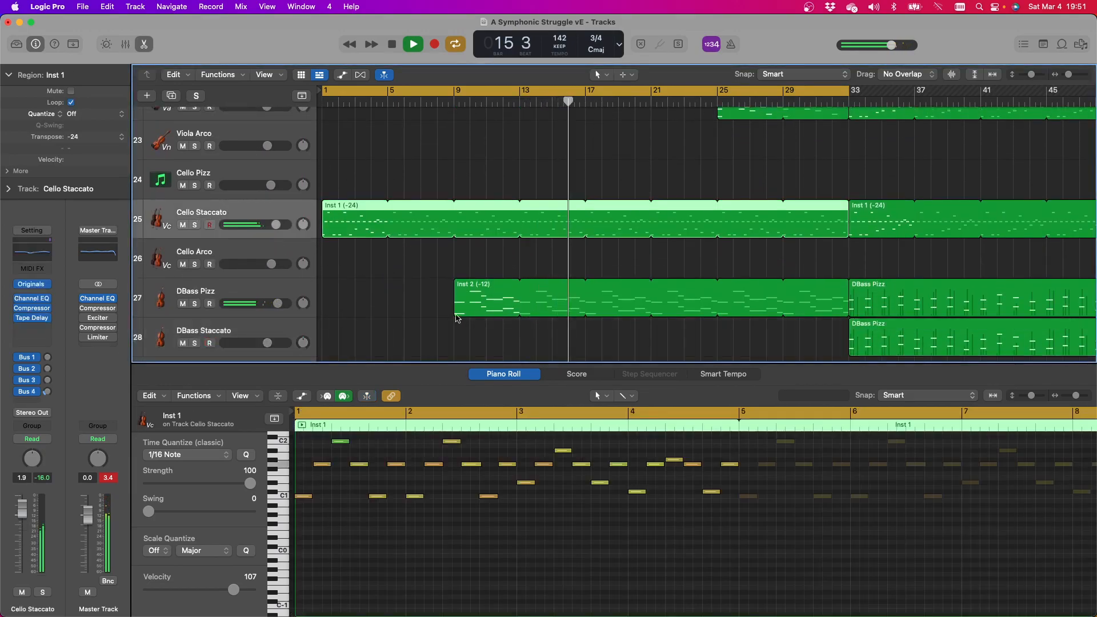
pyautogui.click(562, 373)
# Show the first Violin Arco track's score, and turn off the cycle so playback continues past bar 33
pyautogui.scroll(5, 523, 242)
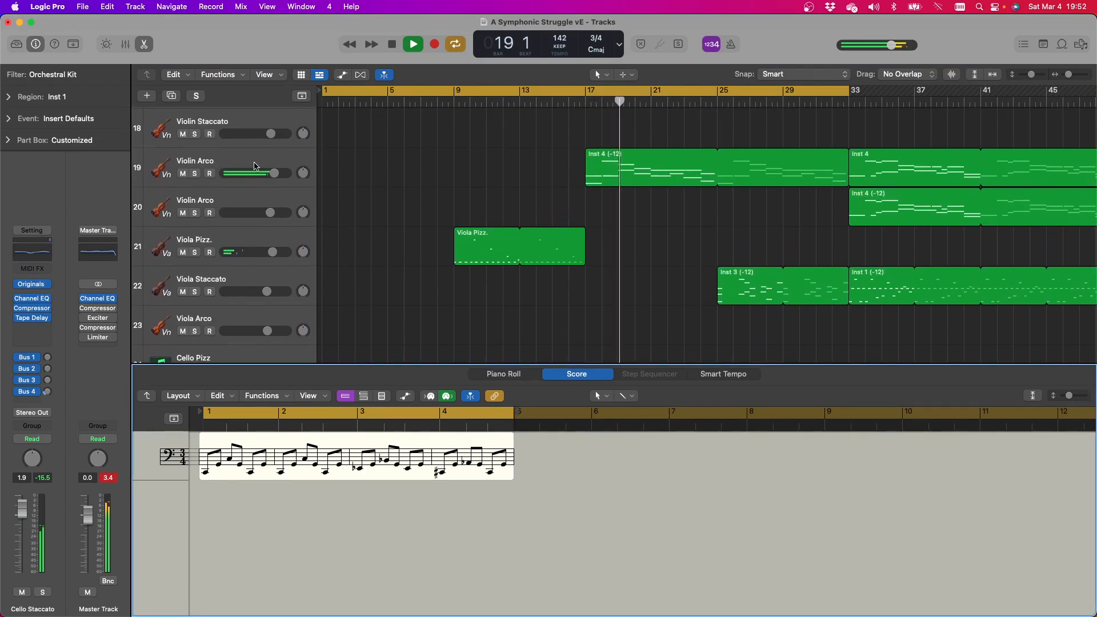
pyautogui.click(254, 181)
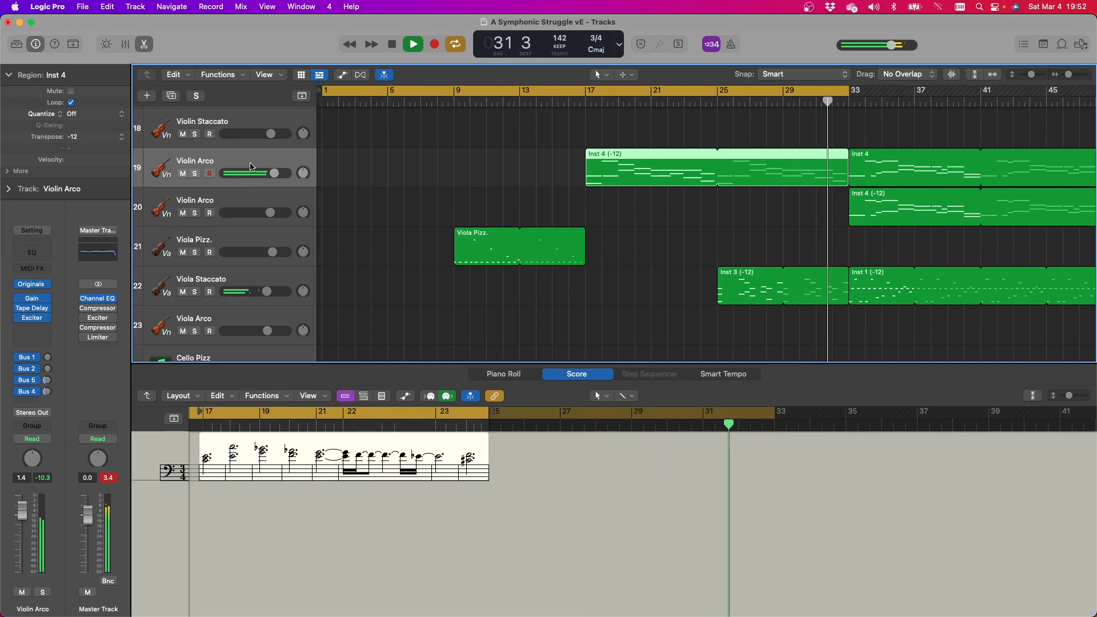
pyautogui.click(403, 96)
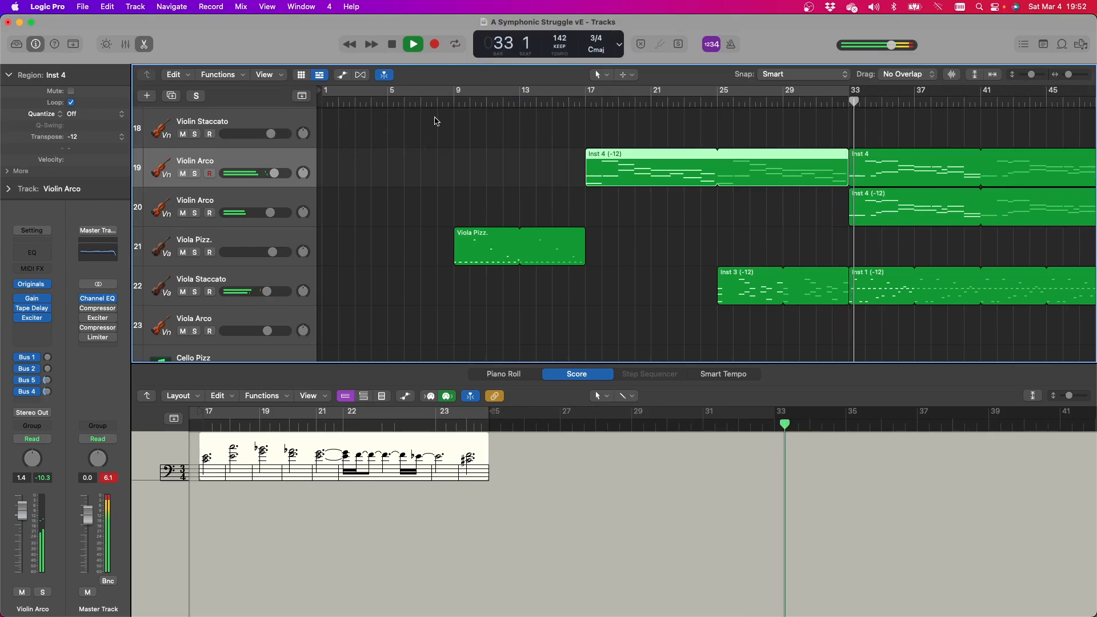
# Turn playhead following back on in the Tracks area while the piece plays
pyautogui.hscroll(10, 611, 139)
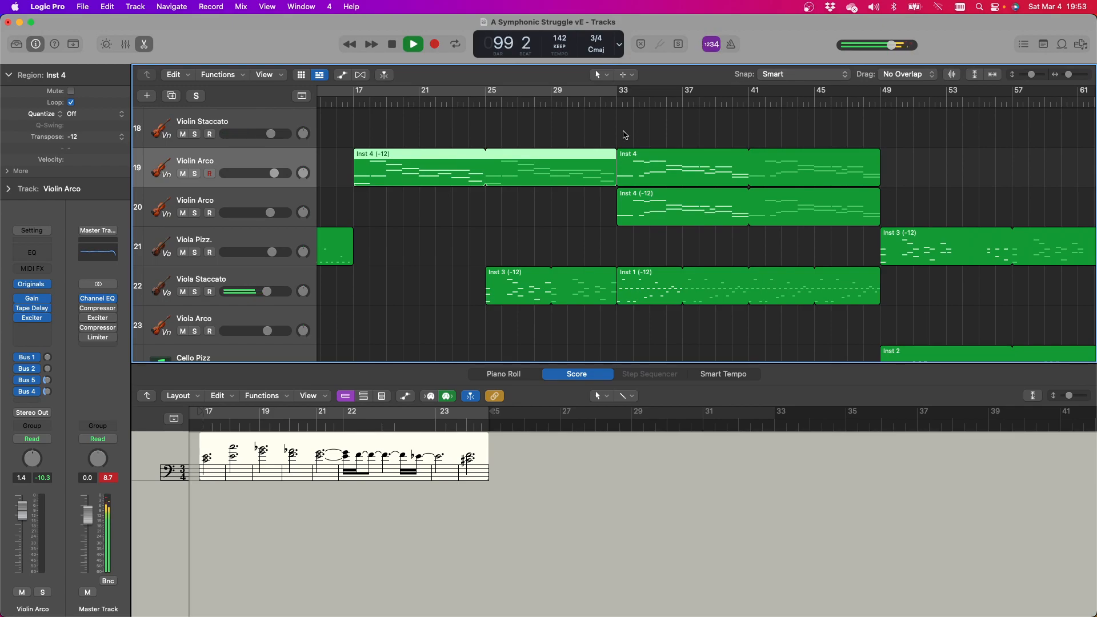
pyautogui.scroll(1, 625, 135)
pyautogui.click(386, 76)
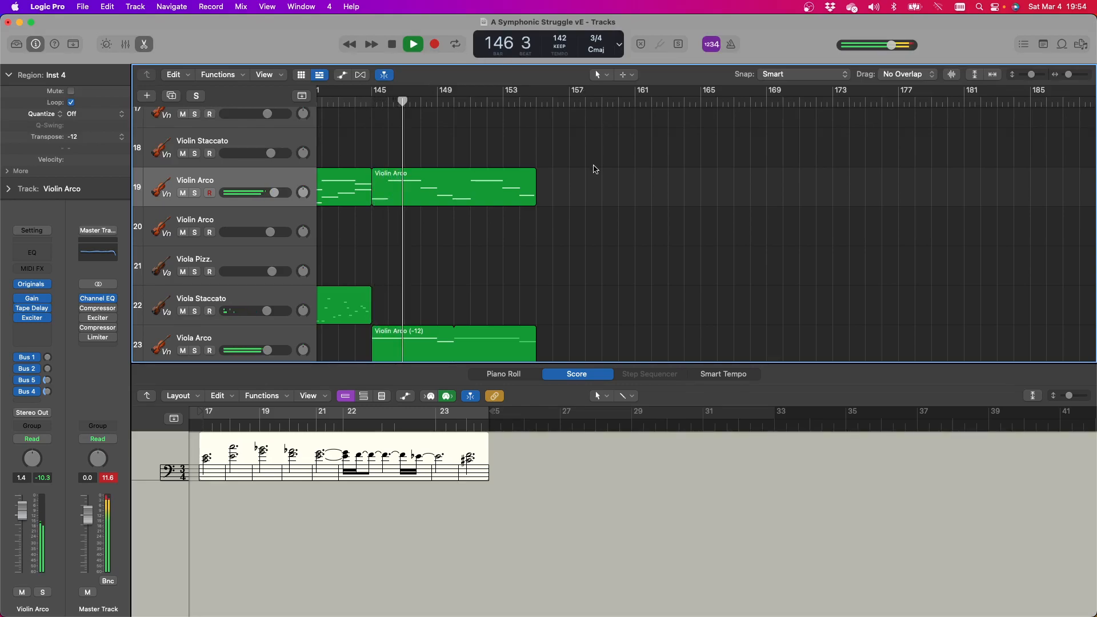
# Select the first Harp track during playback and show the score of its region starting at bar 165
pyautogui.scroll(-8, 628, 277)
pyautogui.scroll(3, 628, 276)
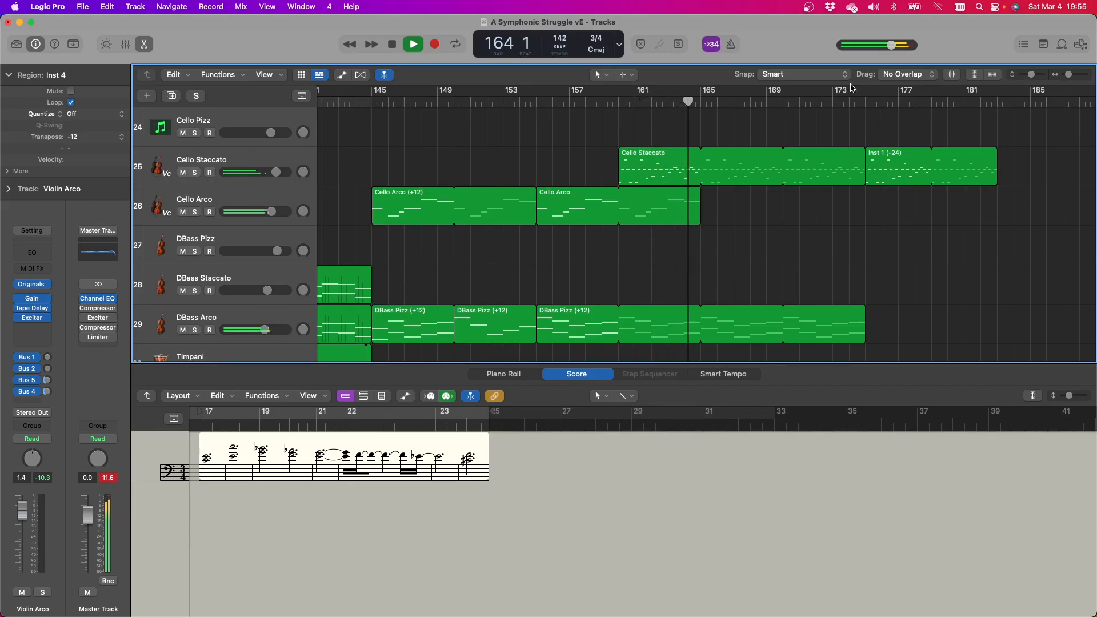
pyautogui.scroll(-2, 940, 215)
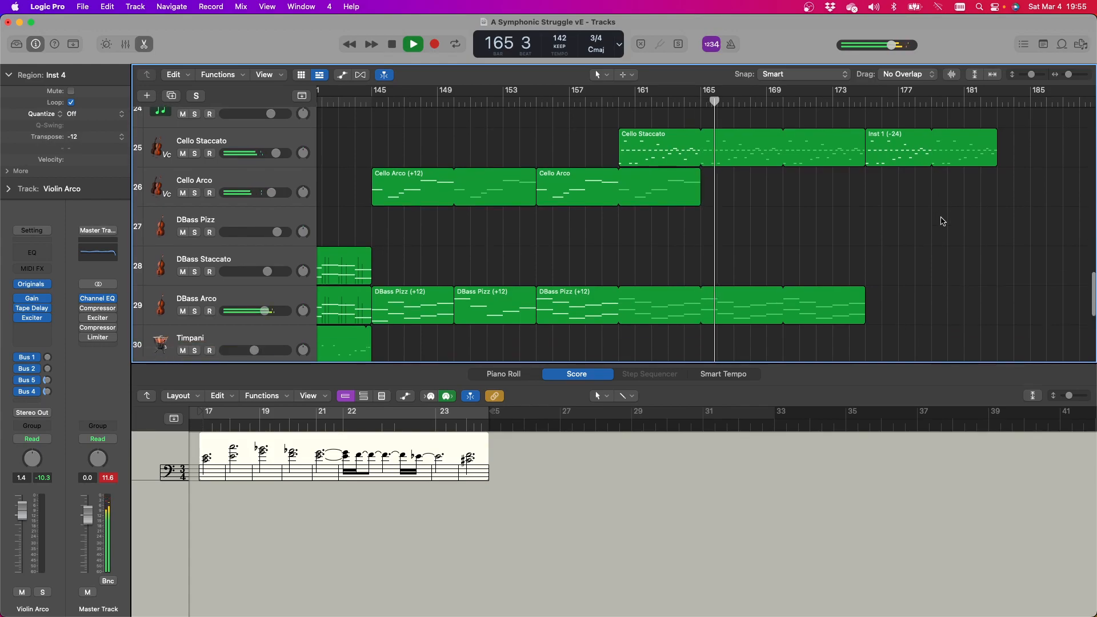
pyautogui.scroll(2, 941, 218)
pyautogui.scroll(6, 942, 221)
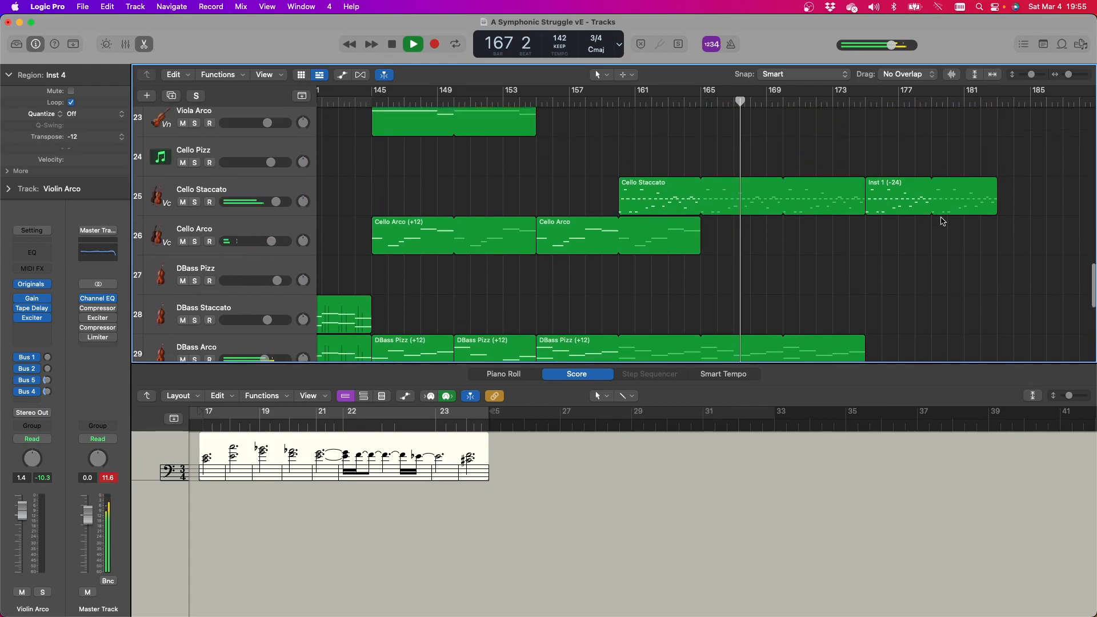
pyautogui.scroll(6, 942, 221)
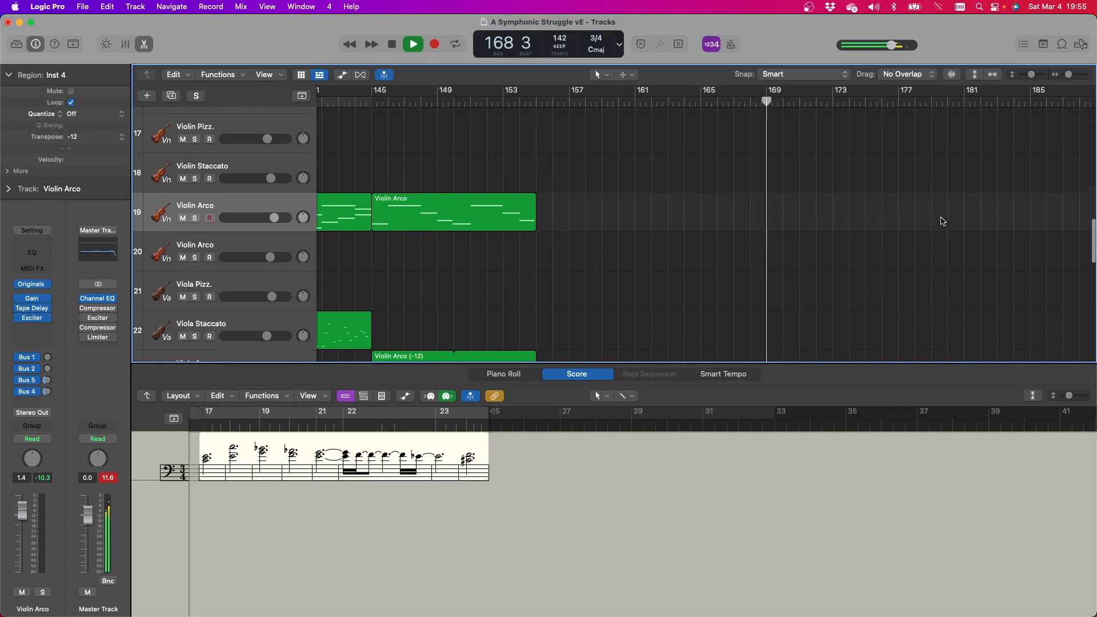
pyautogui.scroll(1, 941, 218)
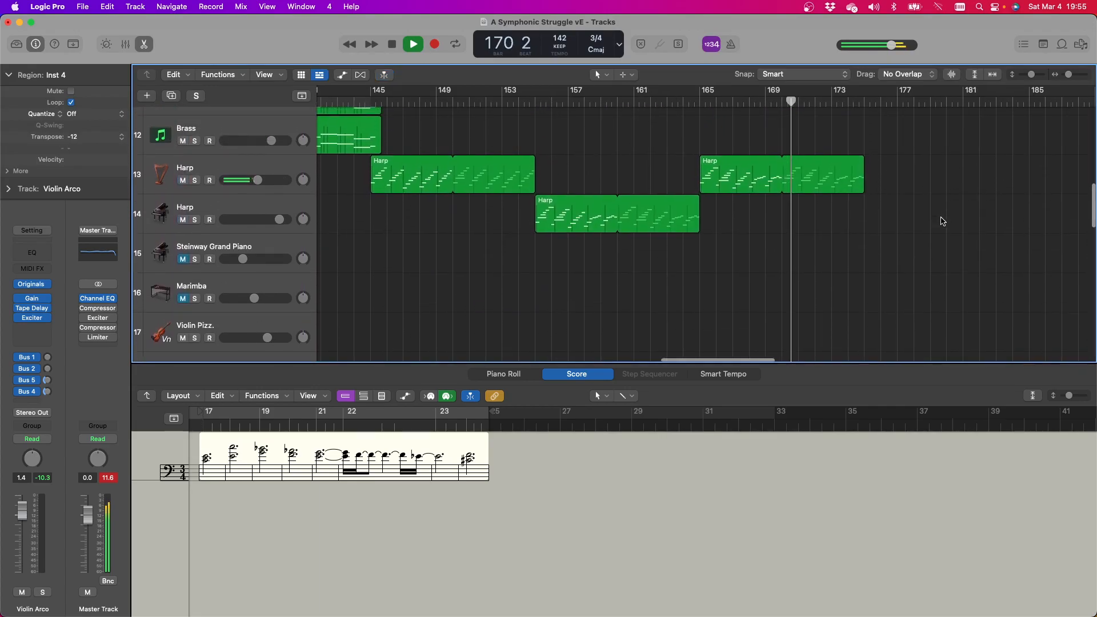
pyautogui.click(261, 165)
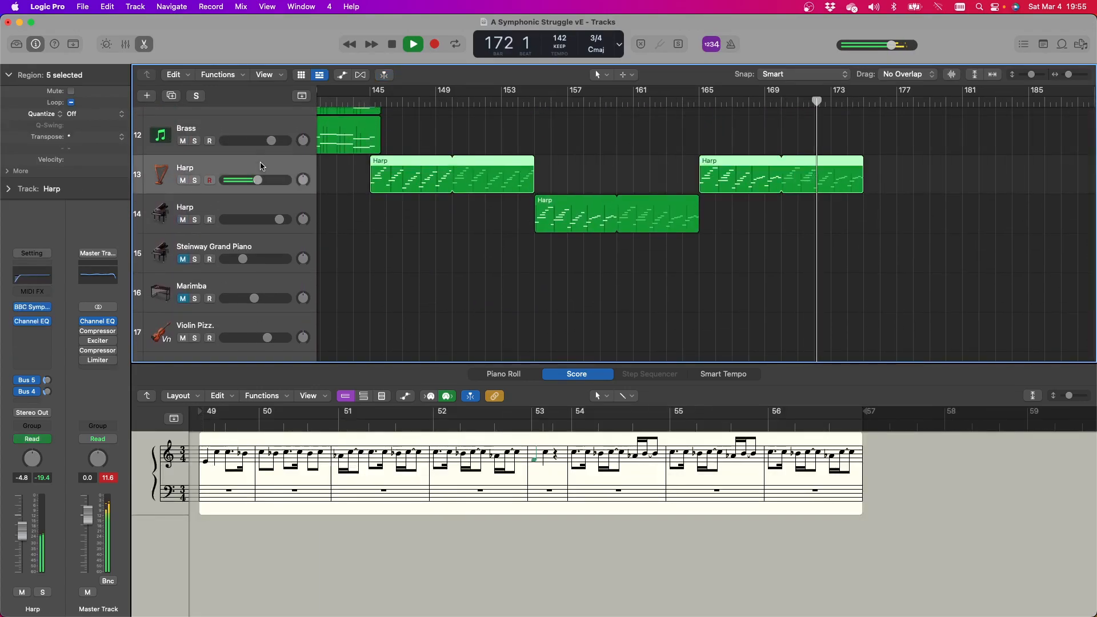
pyautogui.click(571, 177)
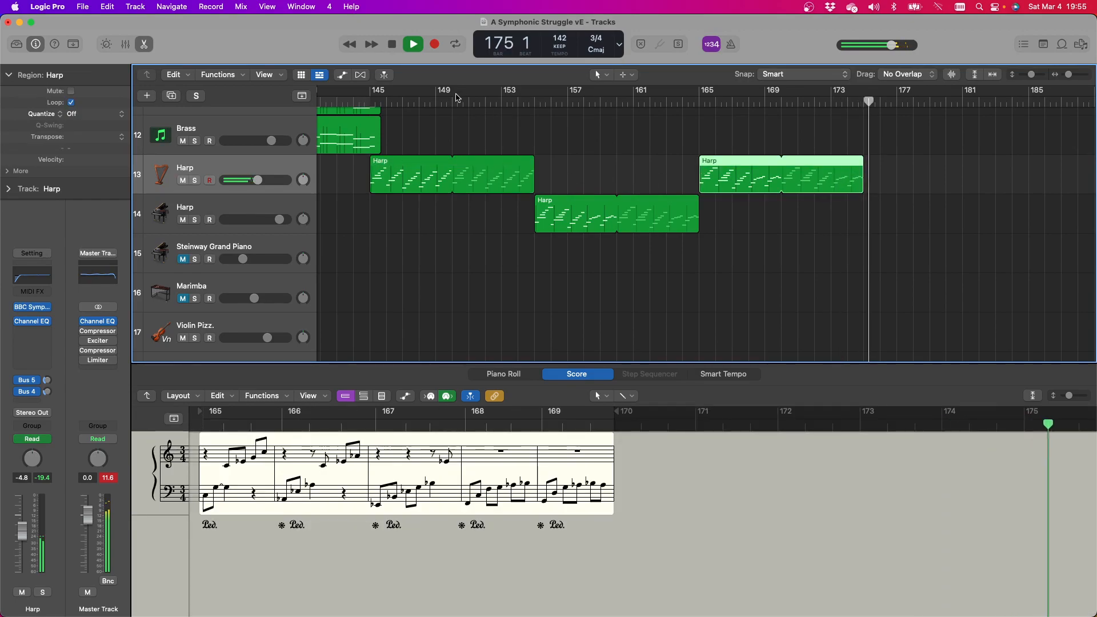
# Follow the closing Cello Staccato region during playback and stop at the end of the piece
pyautogui.scroll(-4, 642, 238)
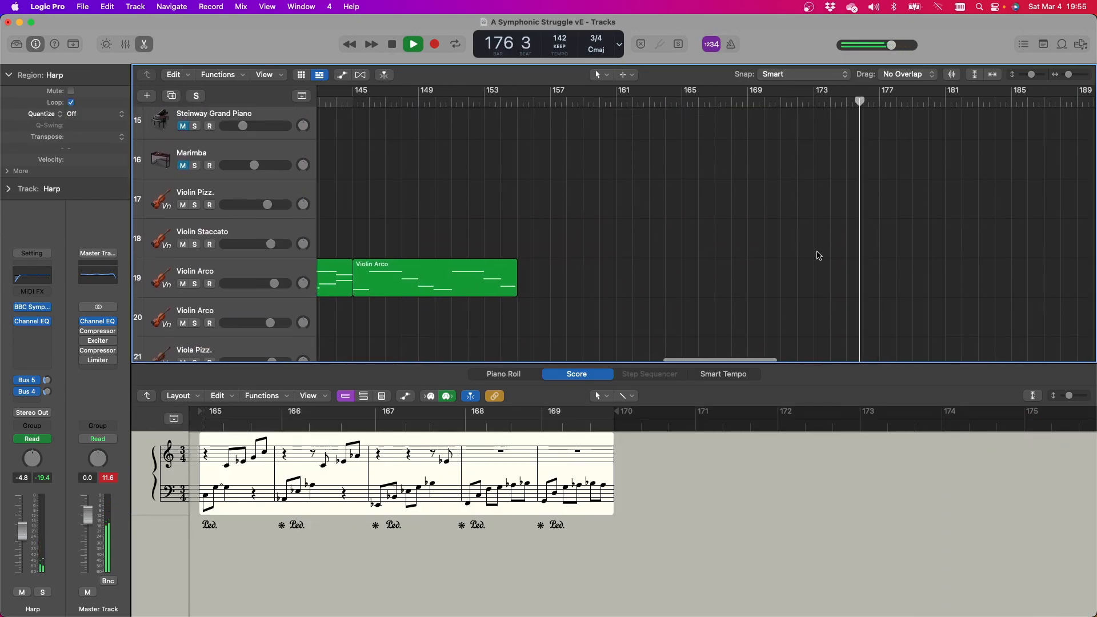
pyautogui.scroll(-6, 816, 253)
pyautogui.scroll(-2, 817, 256)
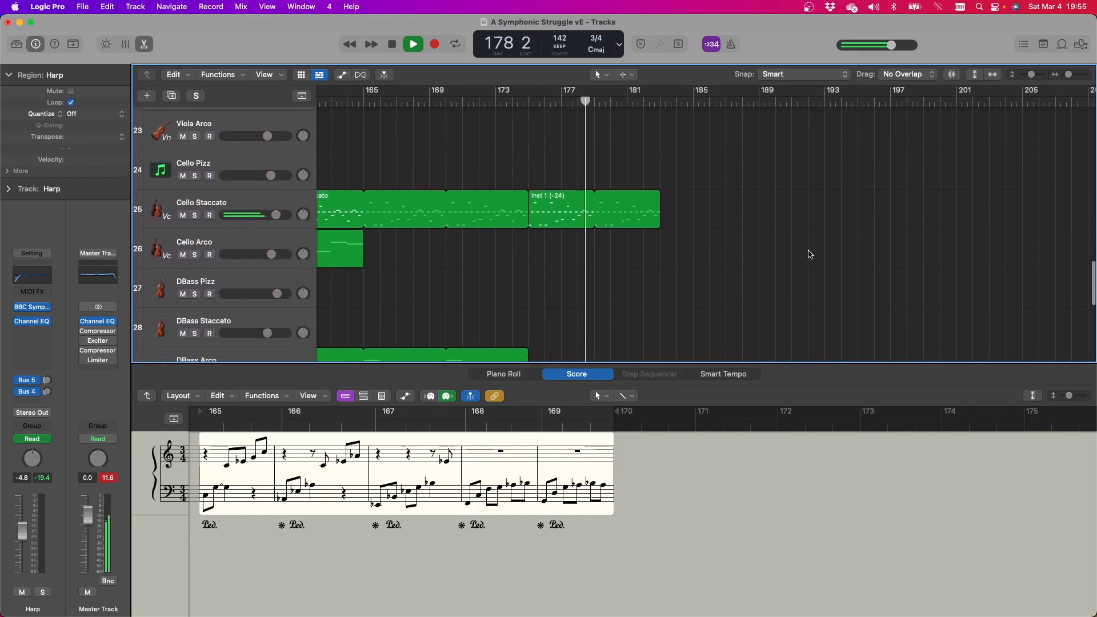
pyautogui.click(392, 45)
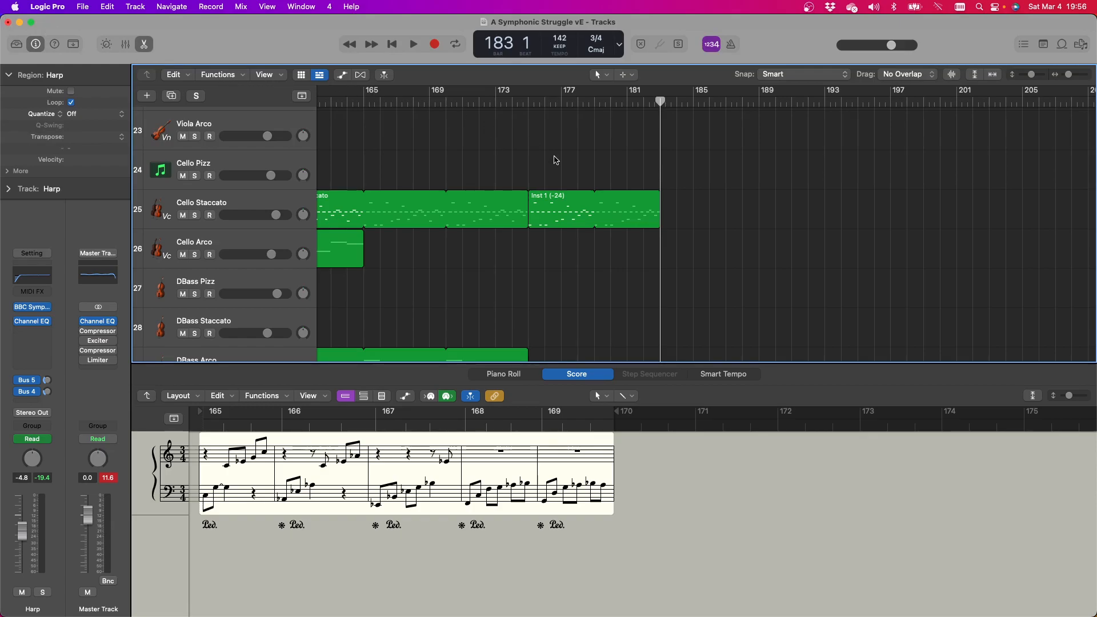
# Turn the cycle back on and set its range from bar 33 to bar 49
pyautogui.hscroll(-20, 549, 161)
pyautogui.scroll(10, 547, 162)
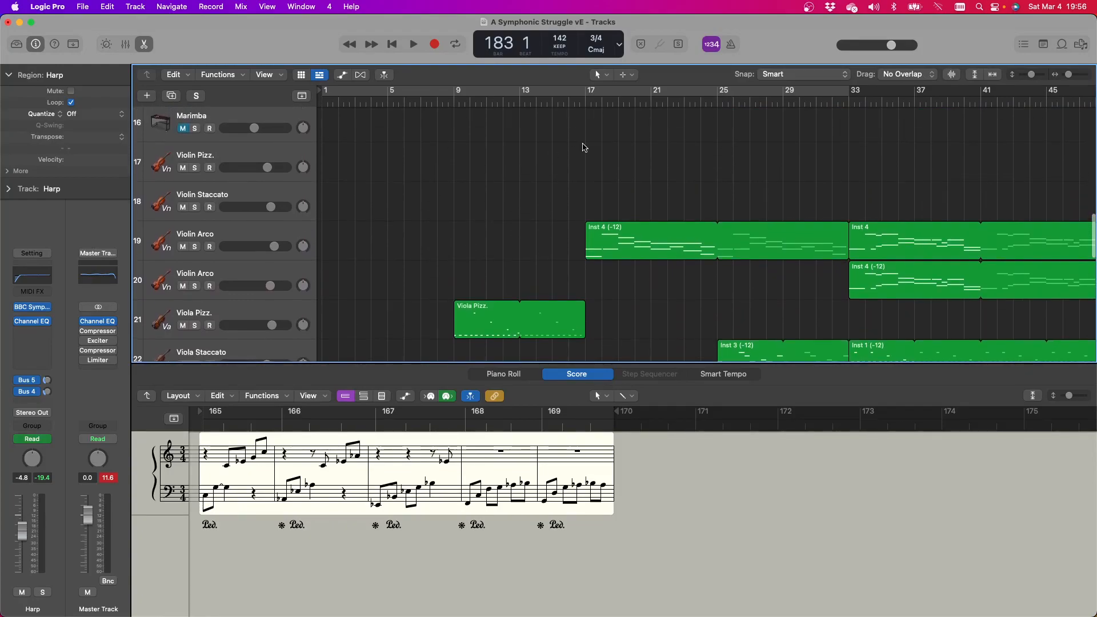
pyautogui.click(560, 92)
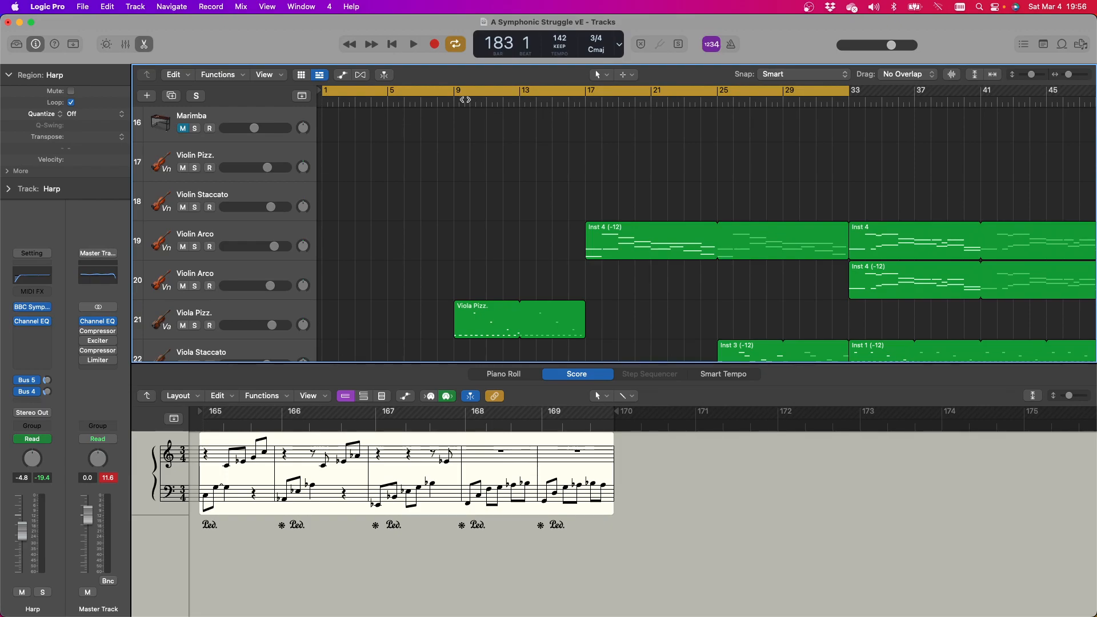
pyautogui.hscroll(6, 490, 122)
pyautogui.moveTo(442, 88); pyautogui.dragTo(962, 89)
pyautogui.click(656, 95)
pyautogui.moveTo(666, 93); pyautogui.dragTo(924, 93)
# Look through the harp, string and percussion tracks to examine which regions fall within bars 33 to 49
pyautogui.scroll(2, 849, 181)
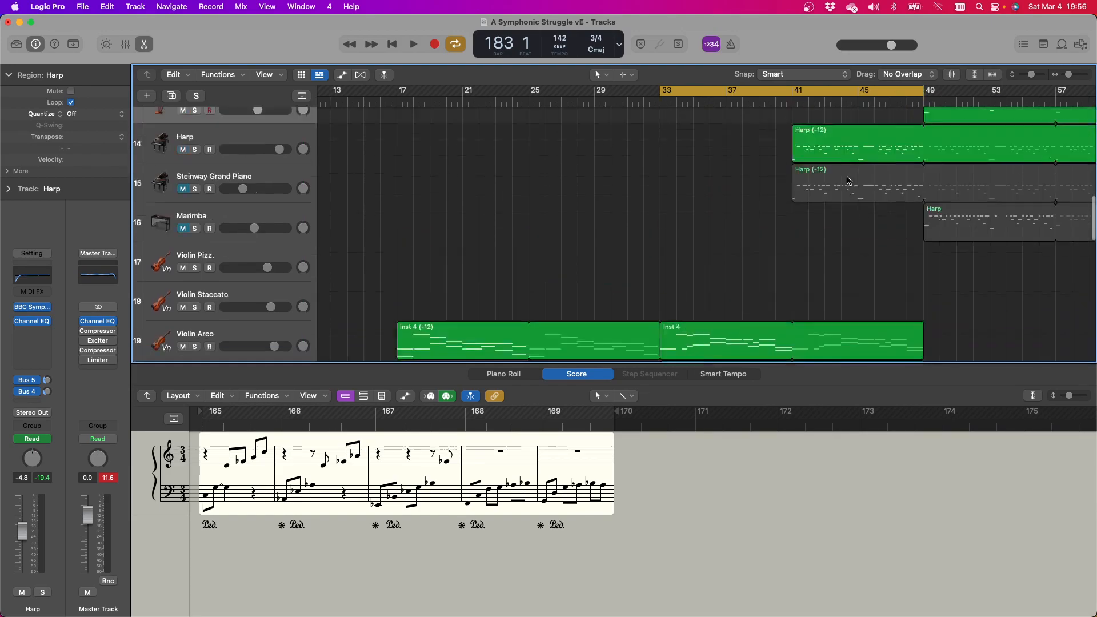
pyautogui.scroll(2, 849, 180)
pyautogui.scroll(-5, 849, 180)
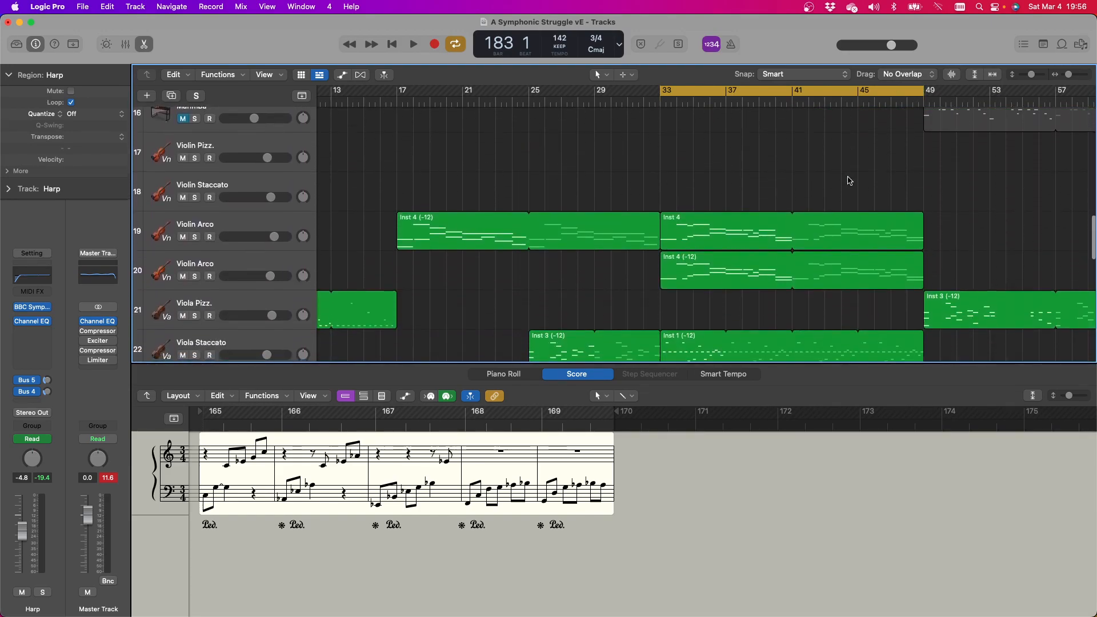
pyautogui.scroll(-6, 849, 181)
pyautogui.scroll(-4, 796, 150)
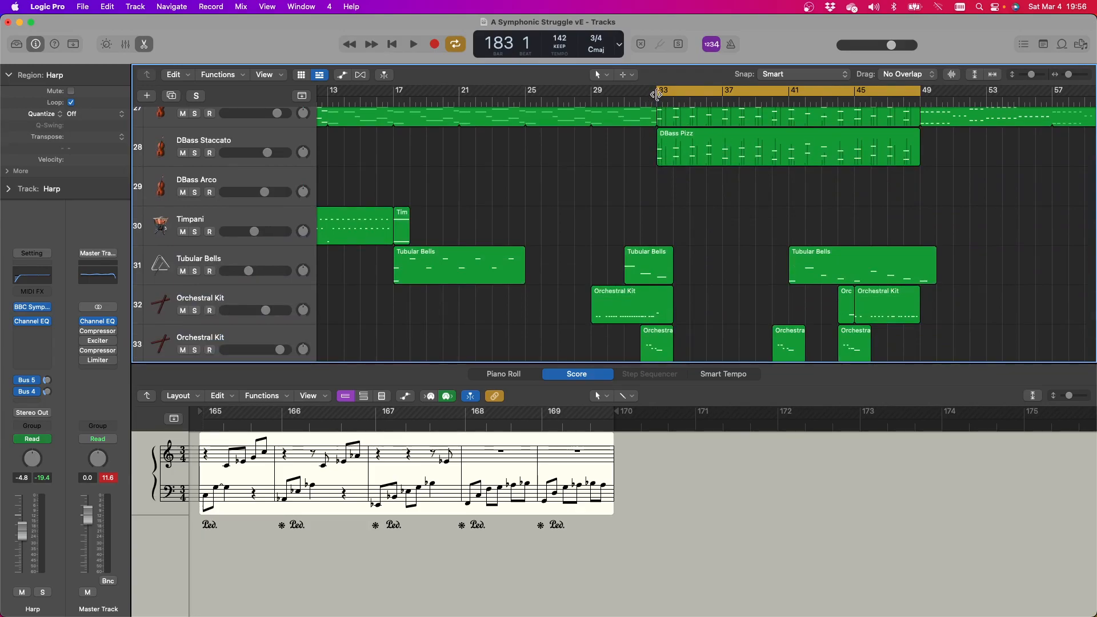
pyautogui.moveTo(657, 93); pyautogui.dragTo(756, 93)
pyautogui.scroll(10, 850, 209)
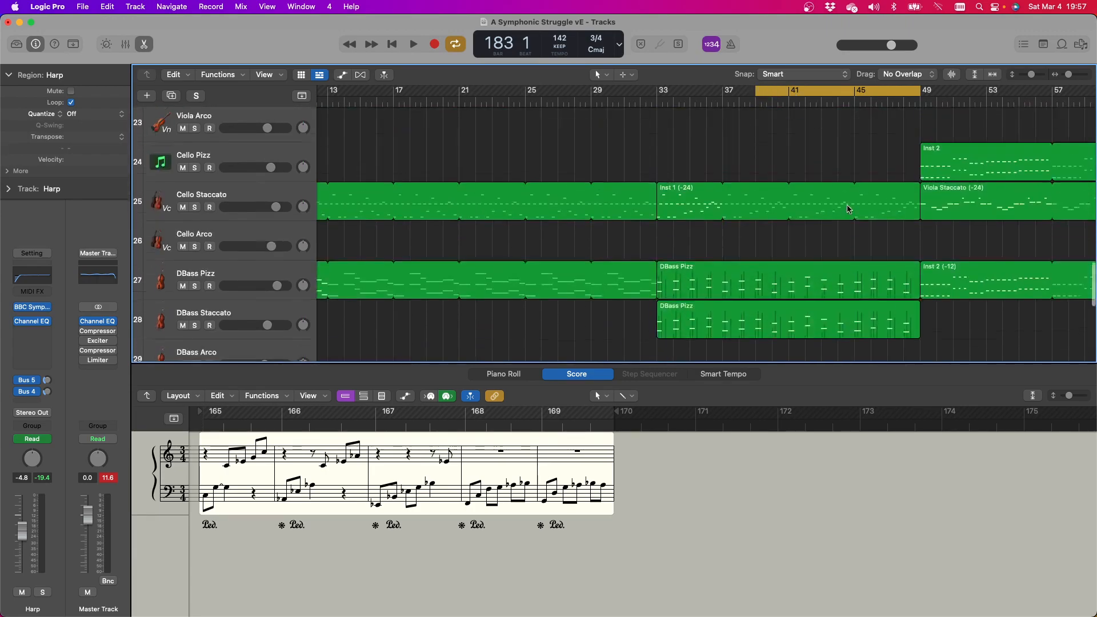
pyautogui.scroll(1, 849, 207)
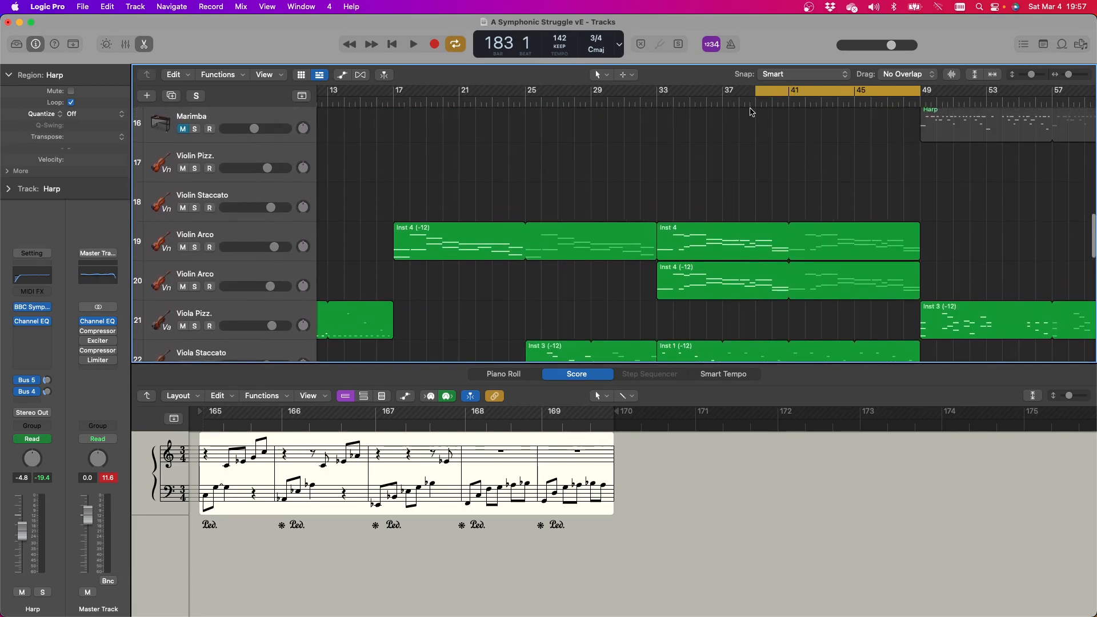
pyautogui.moveTo(759, 103); pyautogui.dragTo(660, 91)
# Play the cycled passage from bar 33 to about bar 41, stop, and mute both Violin Arco tracks
pyautogui.click(414, 44)
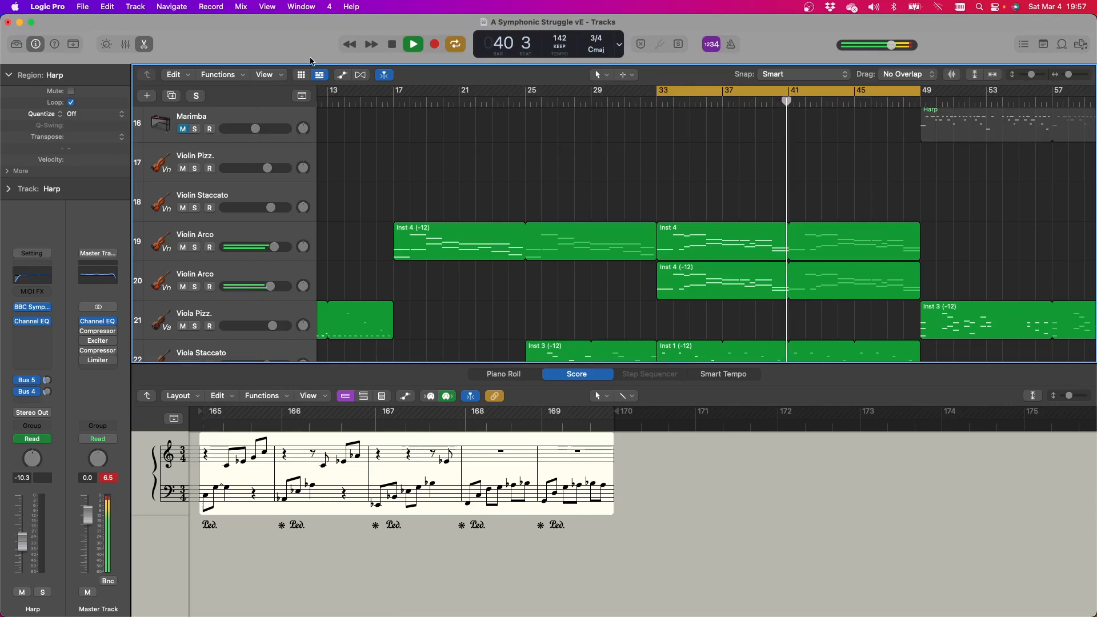
pyautogui.click(391, 46)
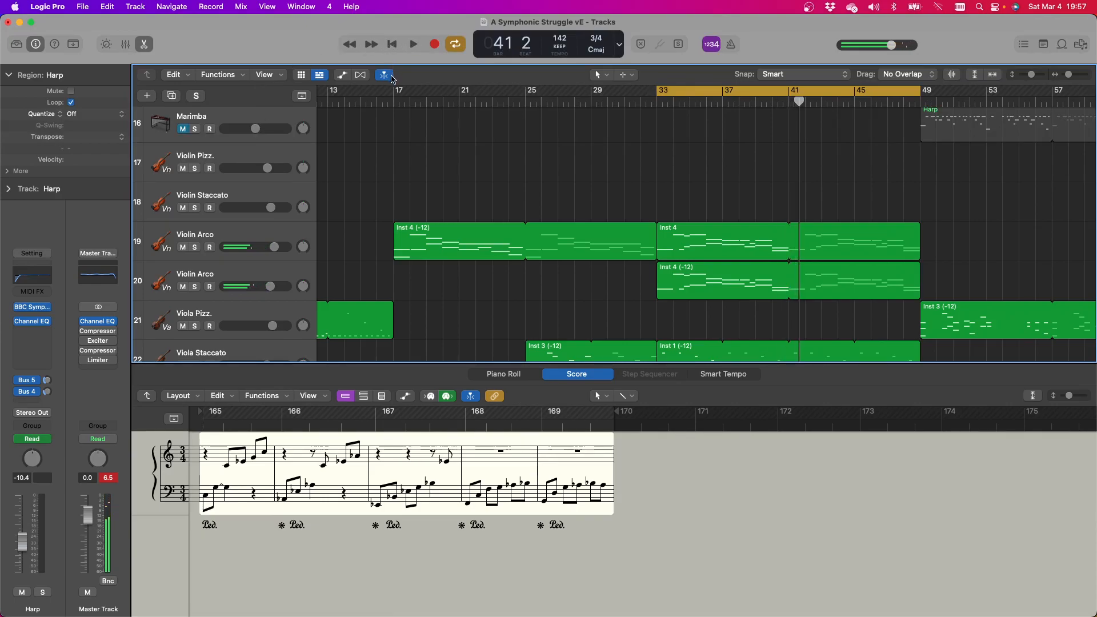
pyautogui.click(183, 248)
pyautogui.click(184, 287)
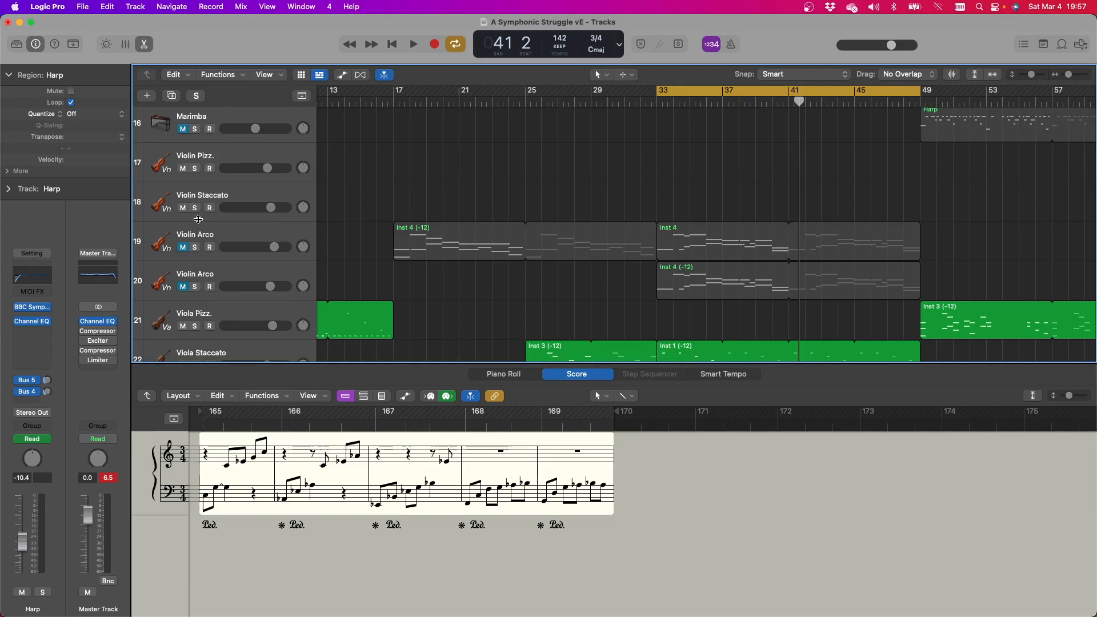
# Mute the Viola Staccato and Cello Staccato tracks
pyautogui.scroll(-2, 451, 280)
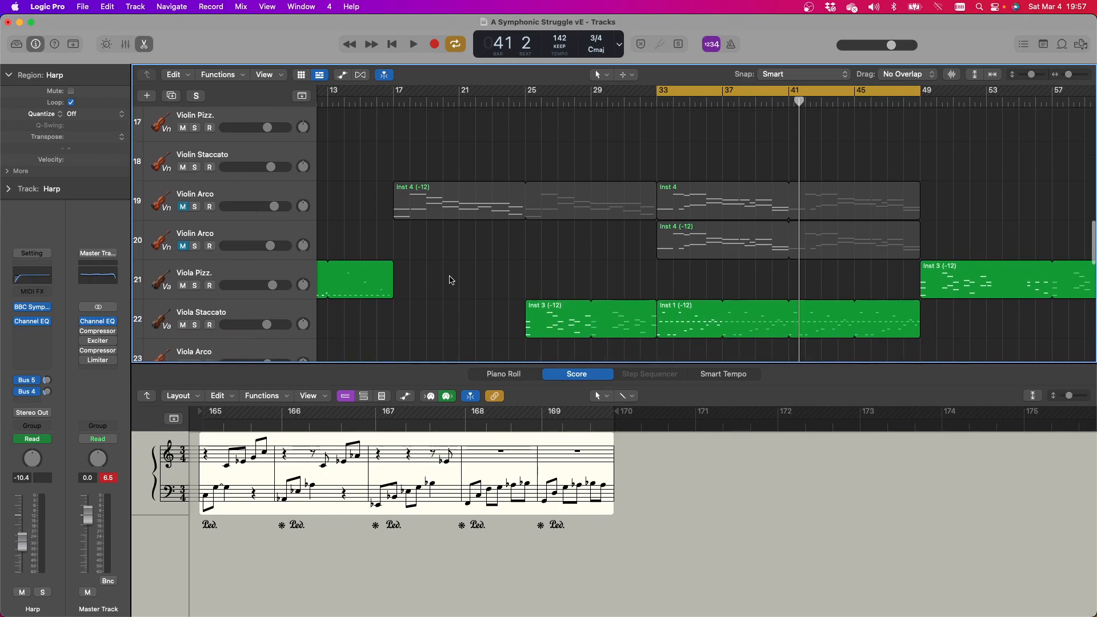
pyautogui.scroll(-3, 451, 280)
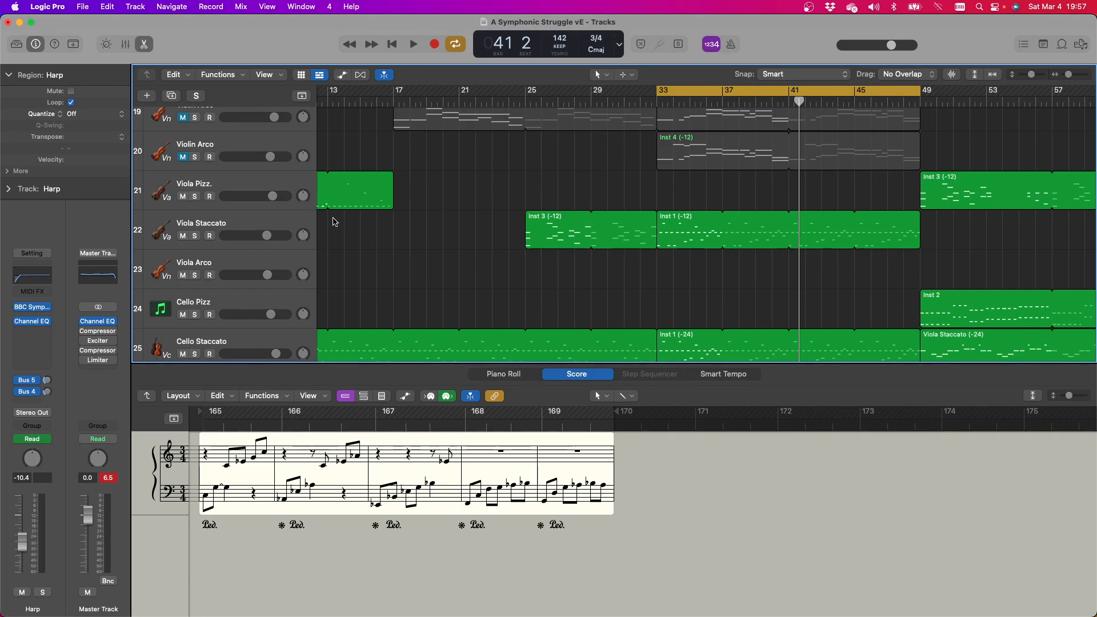
pyautogui.scroll(4, 394, 246)
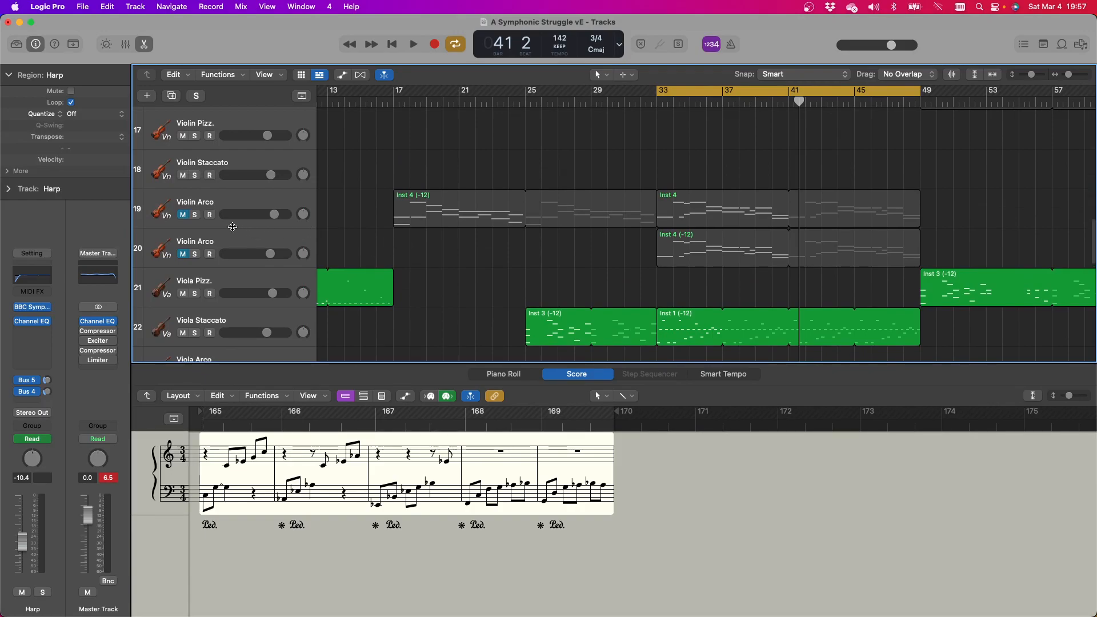
pyautogui.scroll(-5, 216, 228)
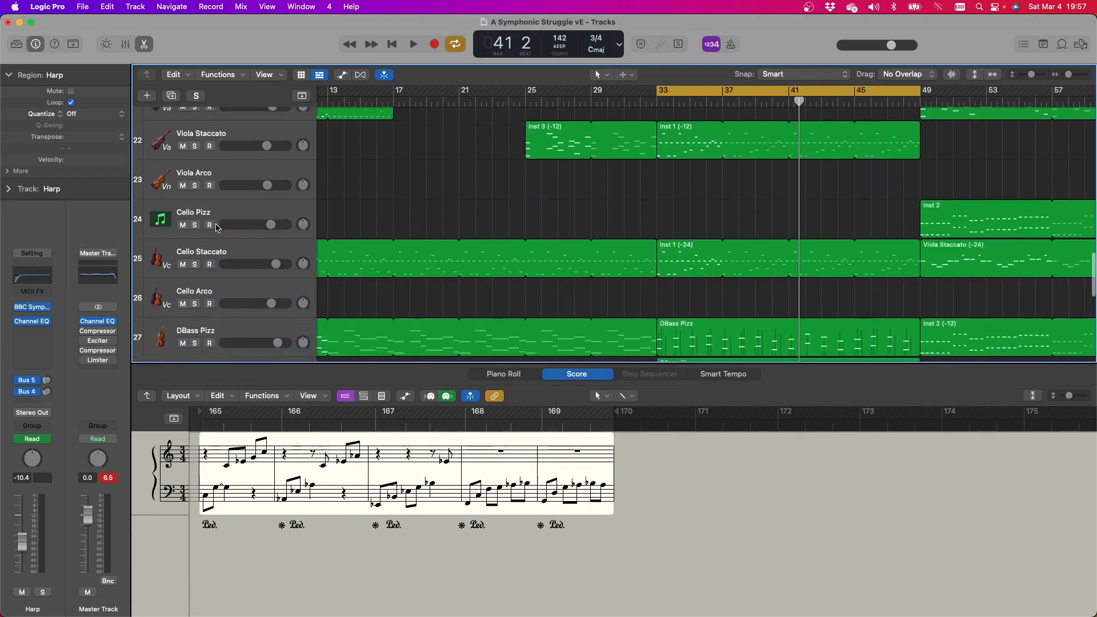
pyautogui.scroll(1, 203, 221)
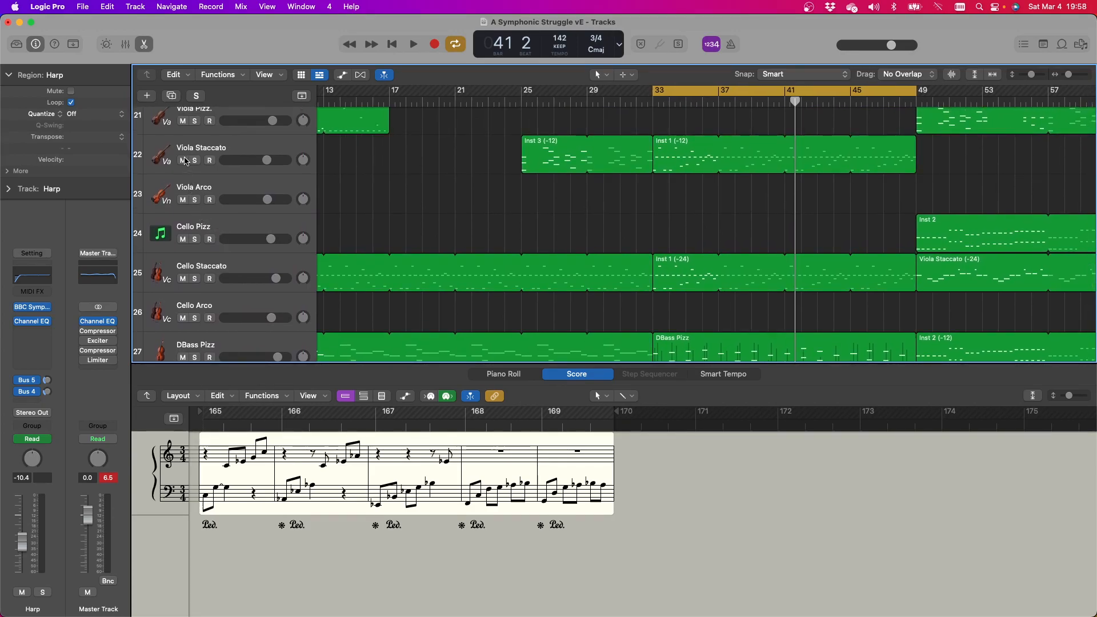
pyautogui.click(184, 161)
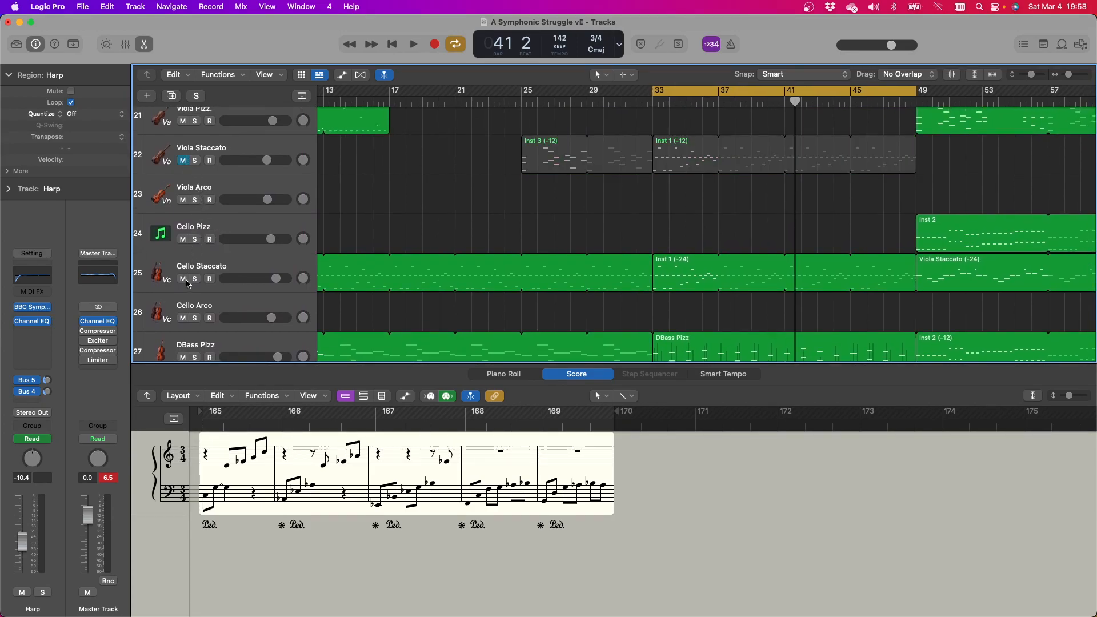
pyautogui.click(184, 279)
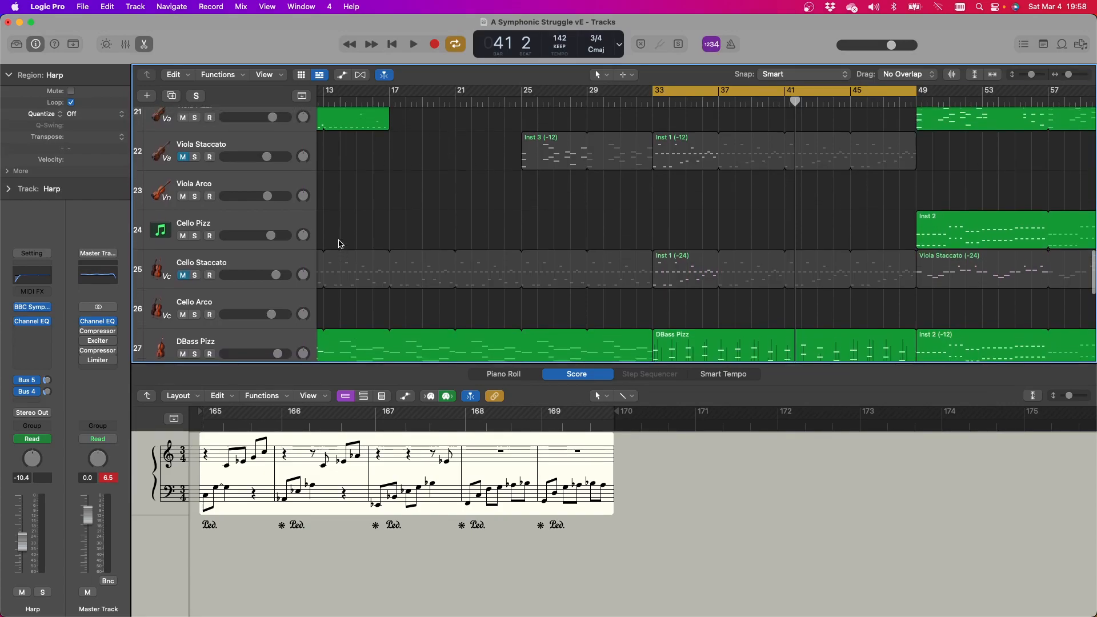
# Check which tracks hold regions within bars 33 to 49 and mute the WW Mid track
pyautogui.scroll(10, 339, 244)
pyautogui.hscroll(6, 343, 244)
pyautogui.scroll(20, 346, 244)
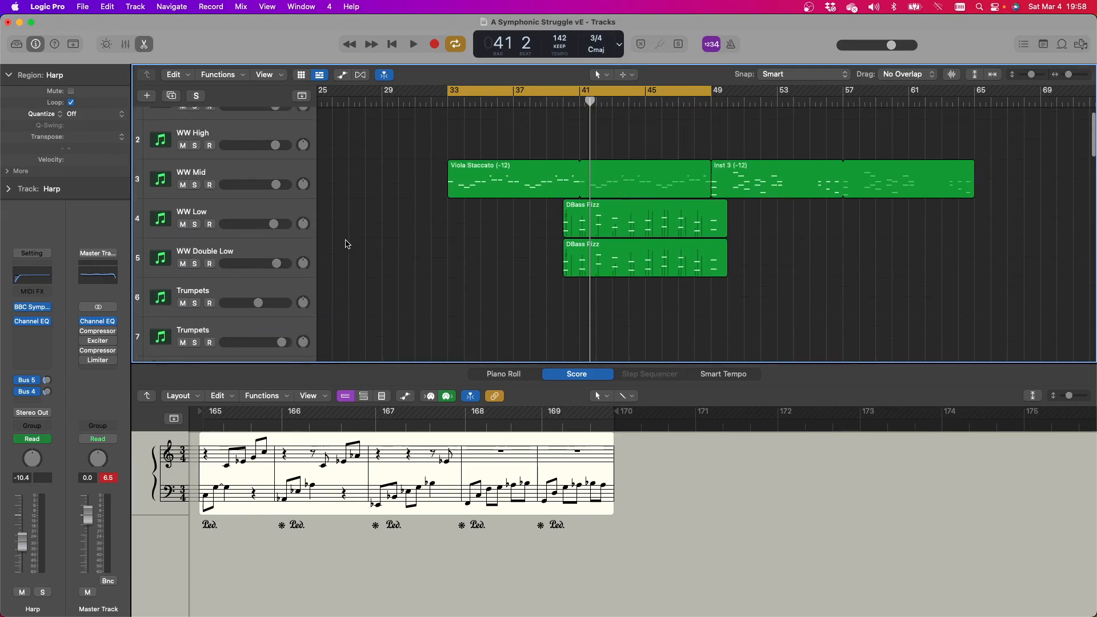
pyautogui.scroll(-15, 345, 244)
pyautogui.scroll(-10, 346, 244)
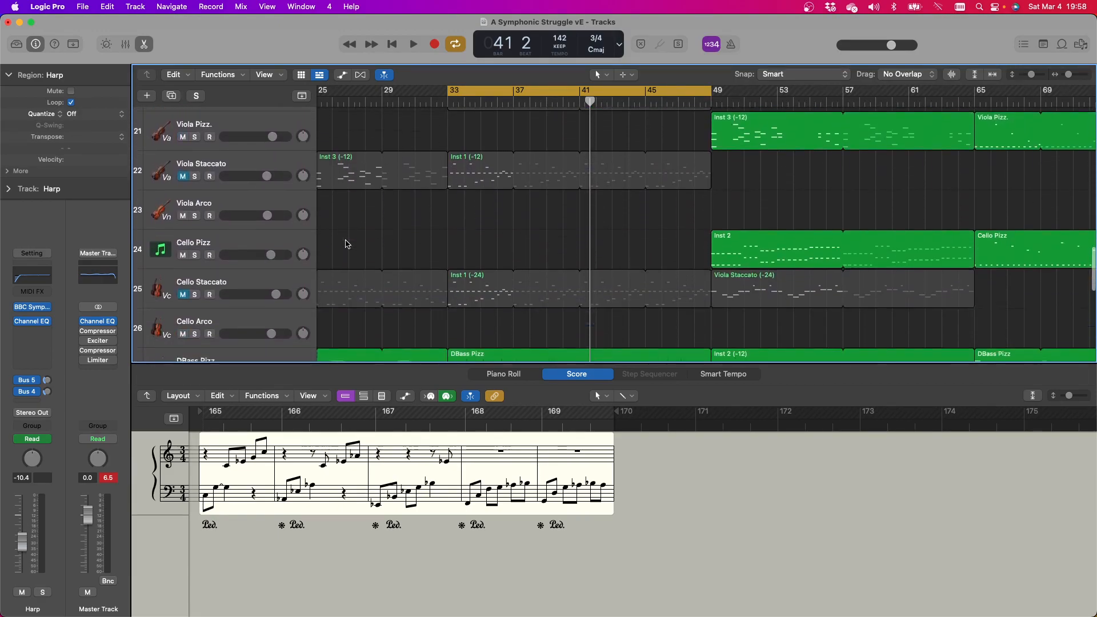
pyautogui.scroll(-3, 345, 244)
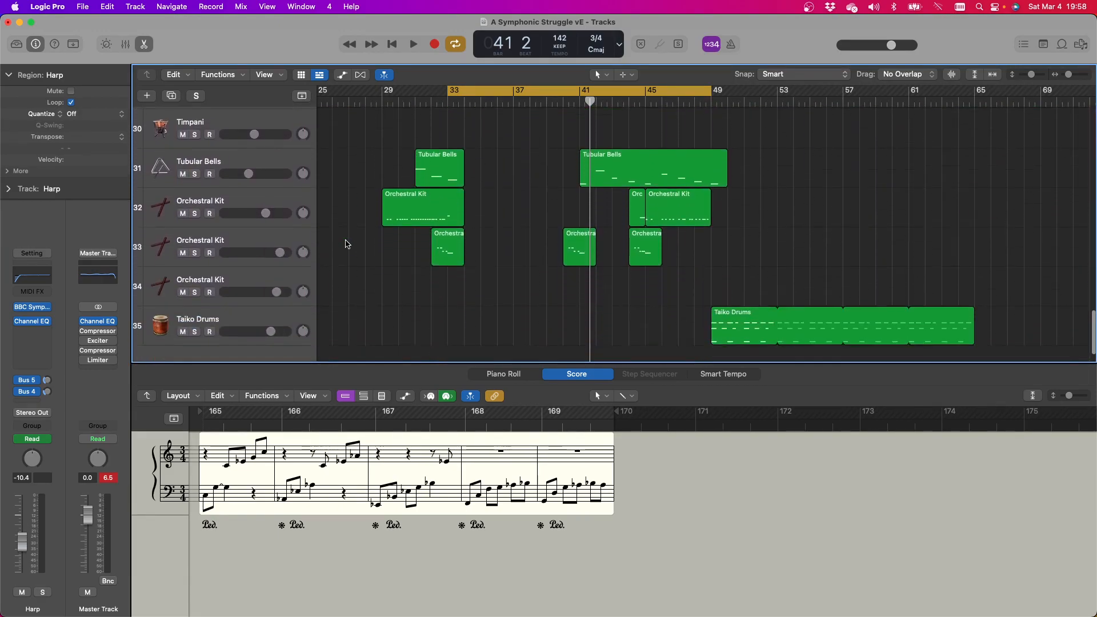
pyautogui.scroll(20, 346, 244)
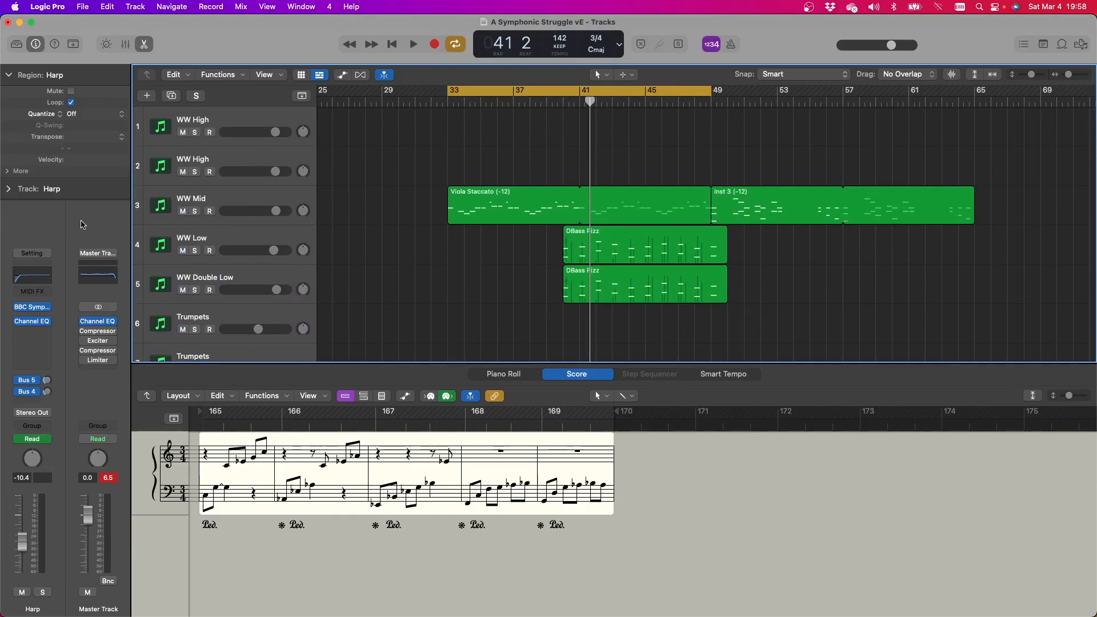
pyautogui.click(182, 212)
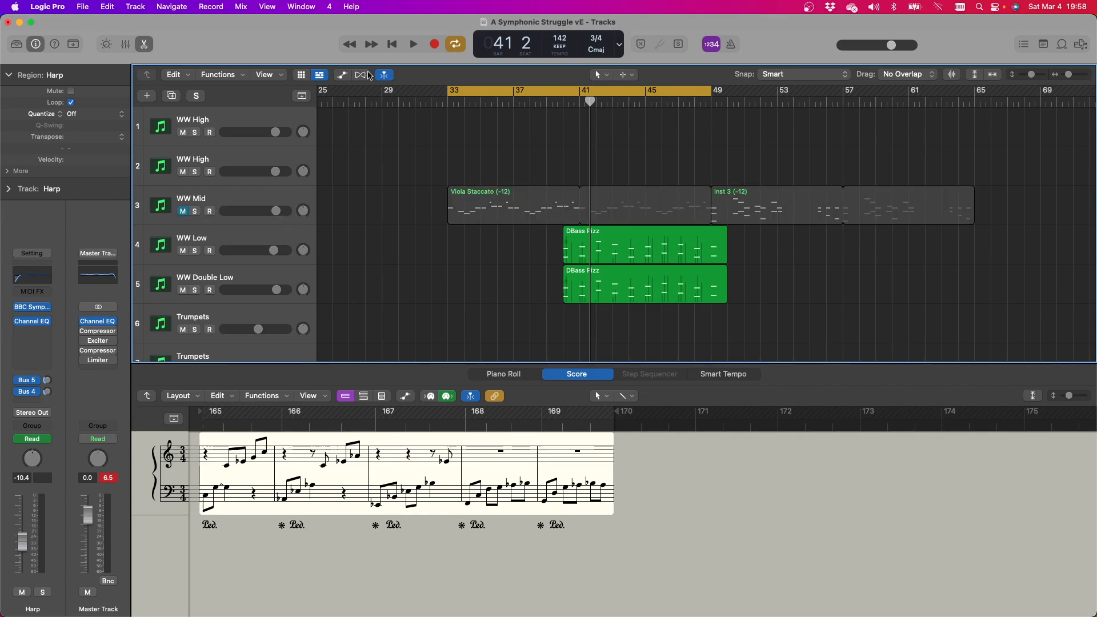
# Play the cycle from bar 33, unmuting Cello Staccato for a few bars and muting it again to compare
pyautogui.click(409, 45)
pyautogui.scroll(-10, 537, 231)
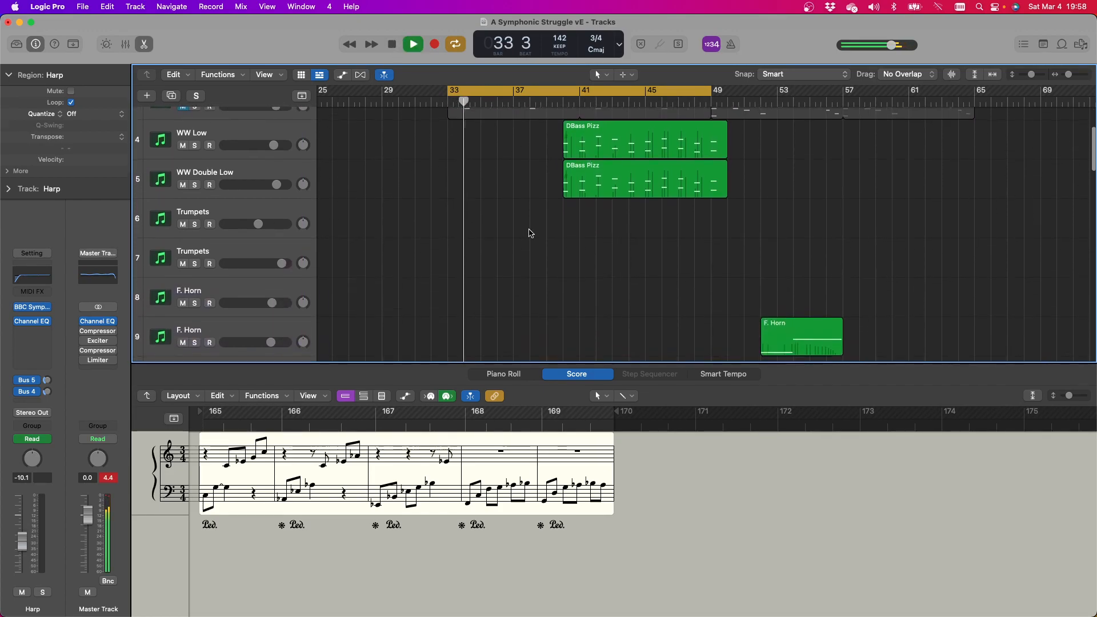
pyautogui.scroll(-15, 531, 234)
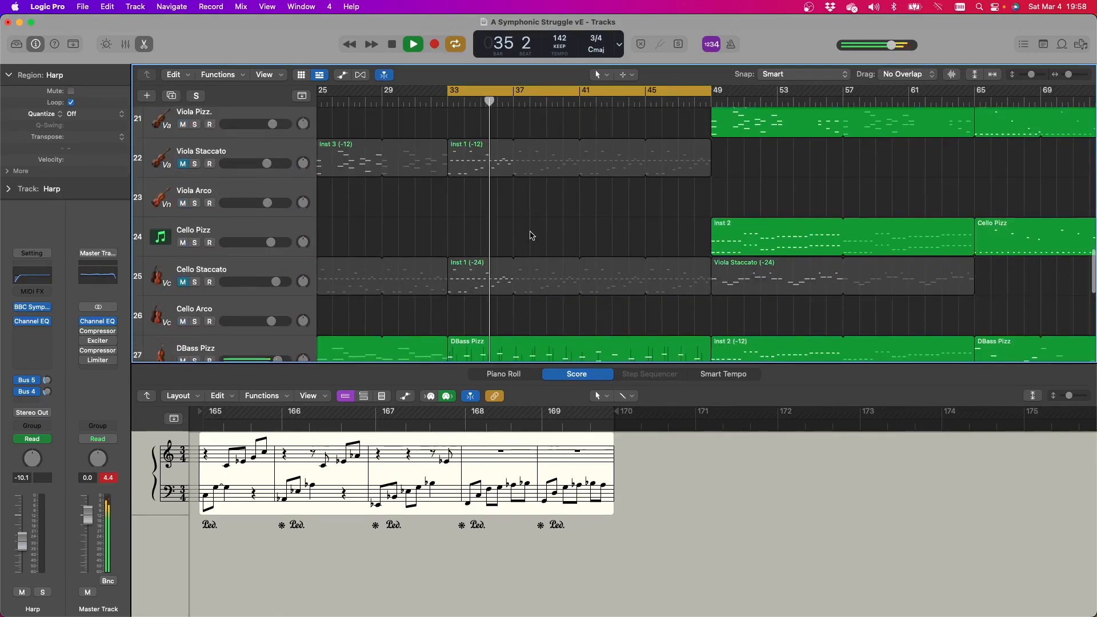
pyautogui.click(183, 261)
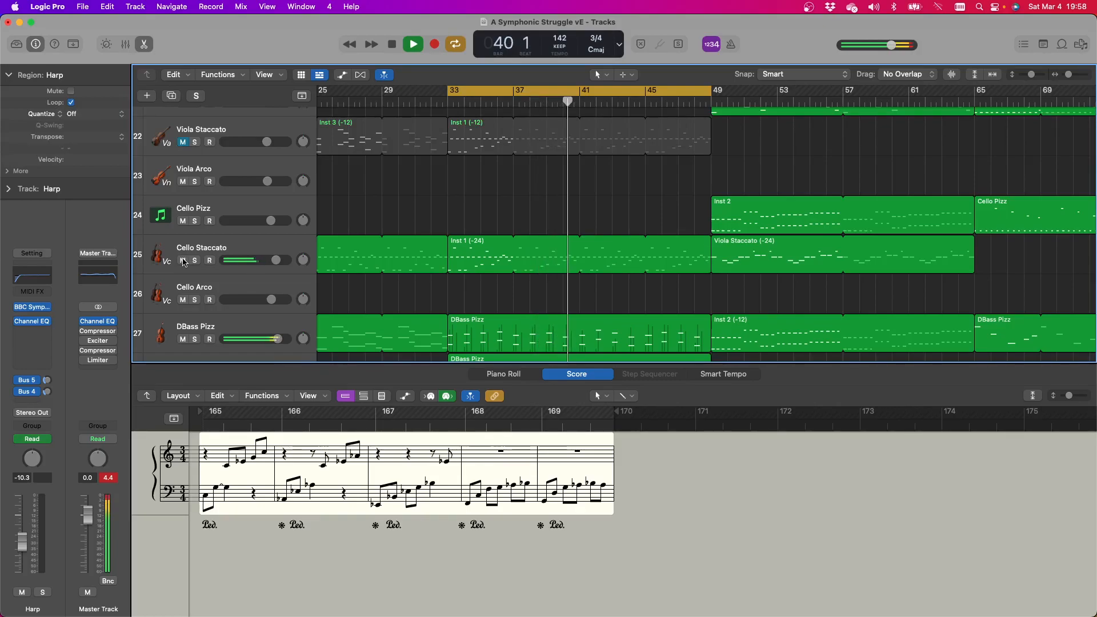
pyautogui.click(184, 261)
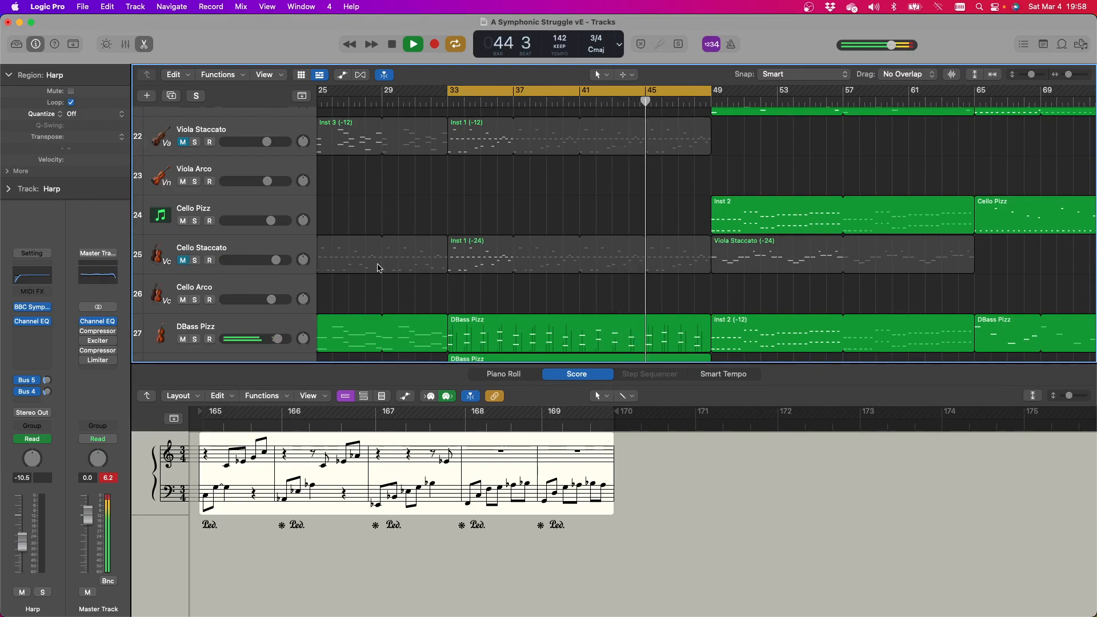
# Solo the WW Low and WW Double Low tracks during playback and add WW Mid to the solo
pyautogui.scroll(10, 378, 268)
pyautogui.scroll(10, 443, 258)
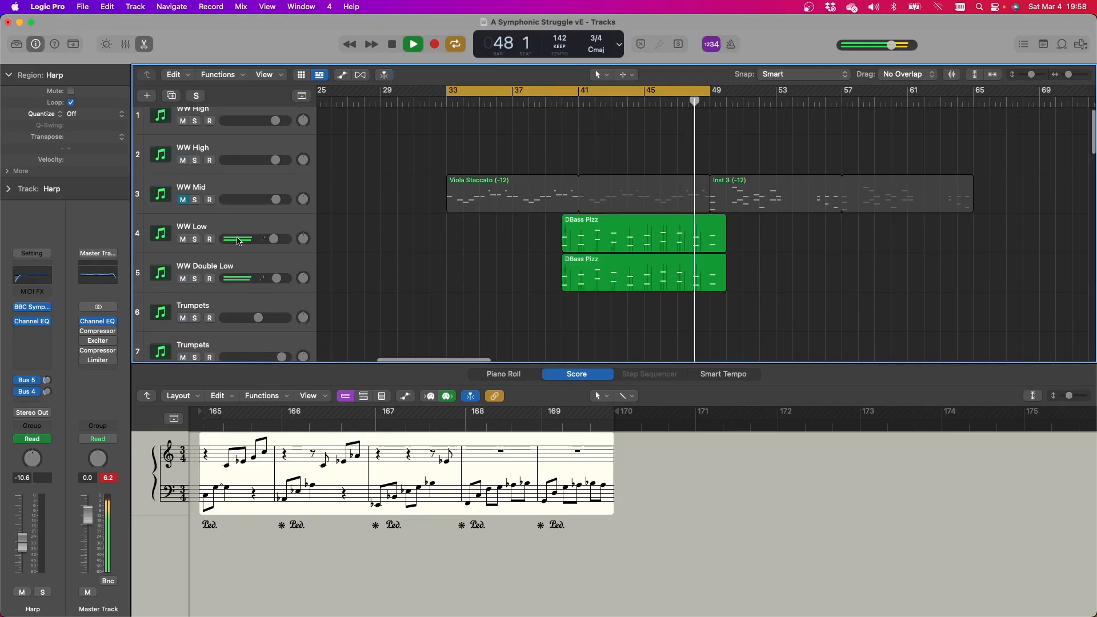
pyautogui.click(195, 238)
pyautogui.click(195, 278)
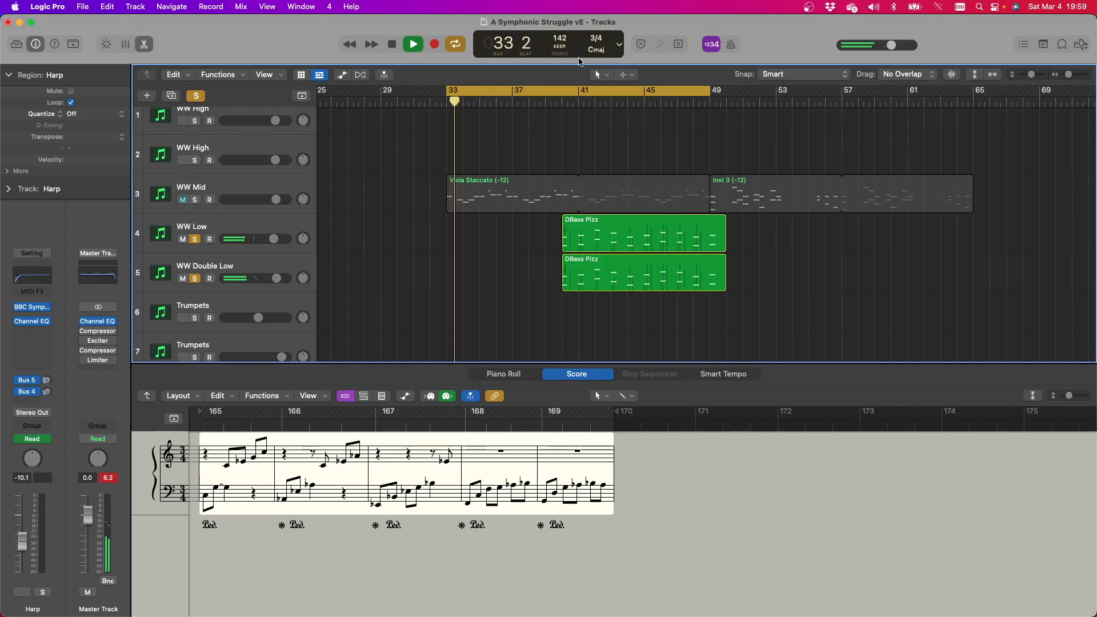
pyautogui.click(195, 199)
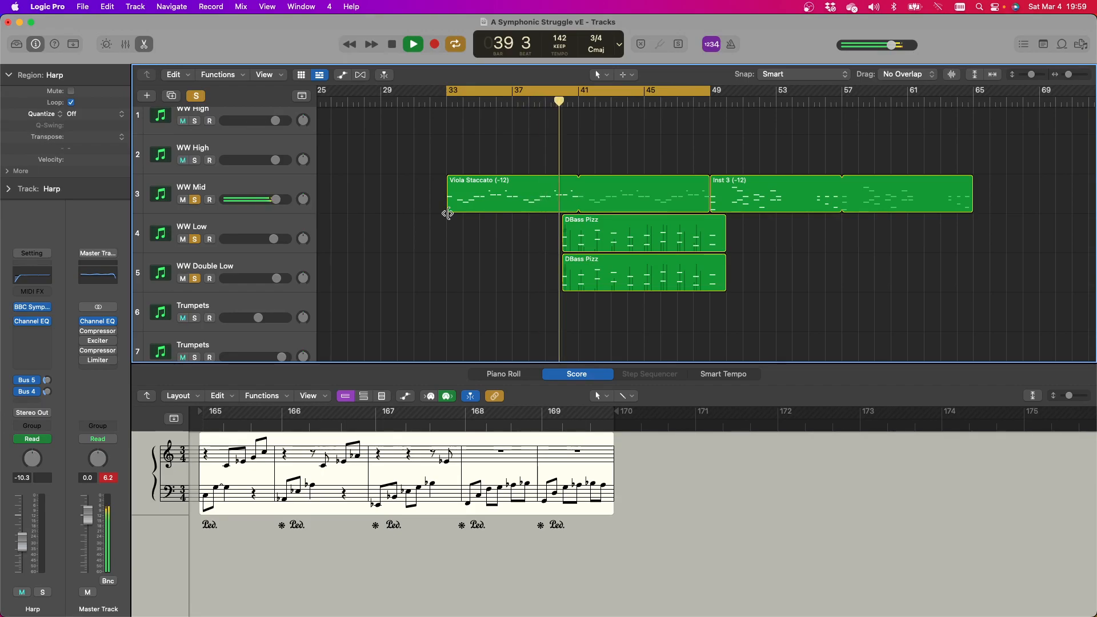
# Solo the DBass Staccato track and listen to its DBass Pizz region within the cycle until about bar 41
pyautogui.scroll(-5, 445, 214)
pyautogui.scroll(-10, 448, 215)
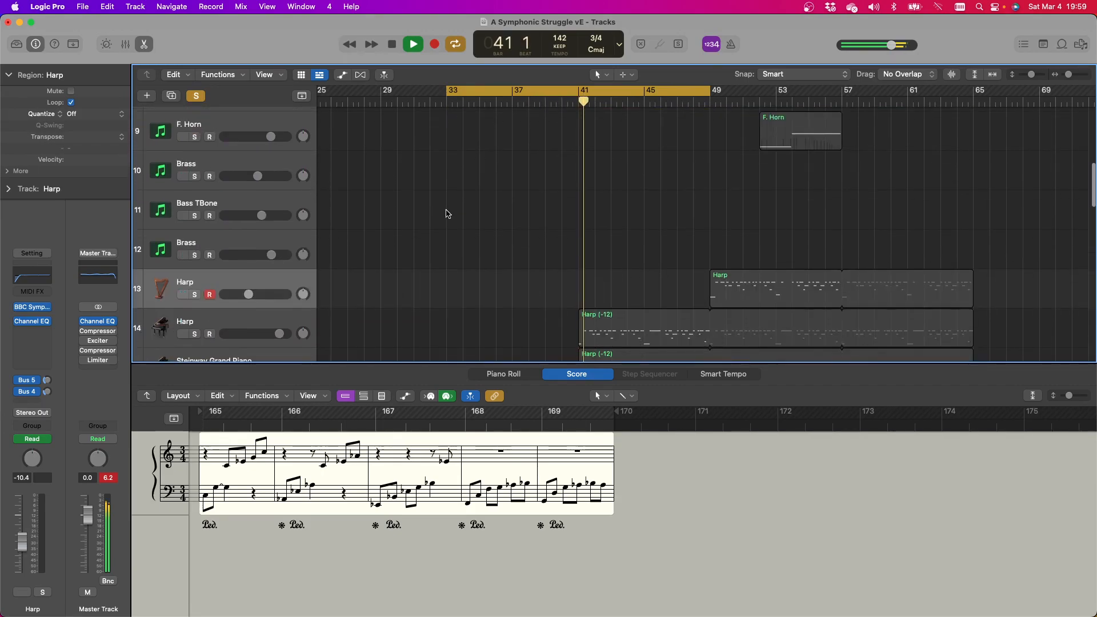
pyautogui.scroll(-5, 448, 214)
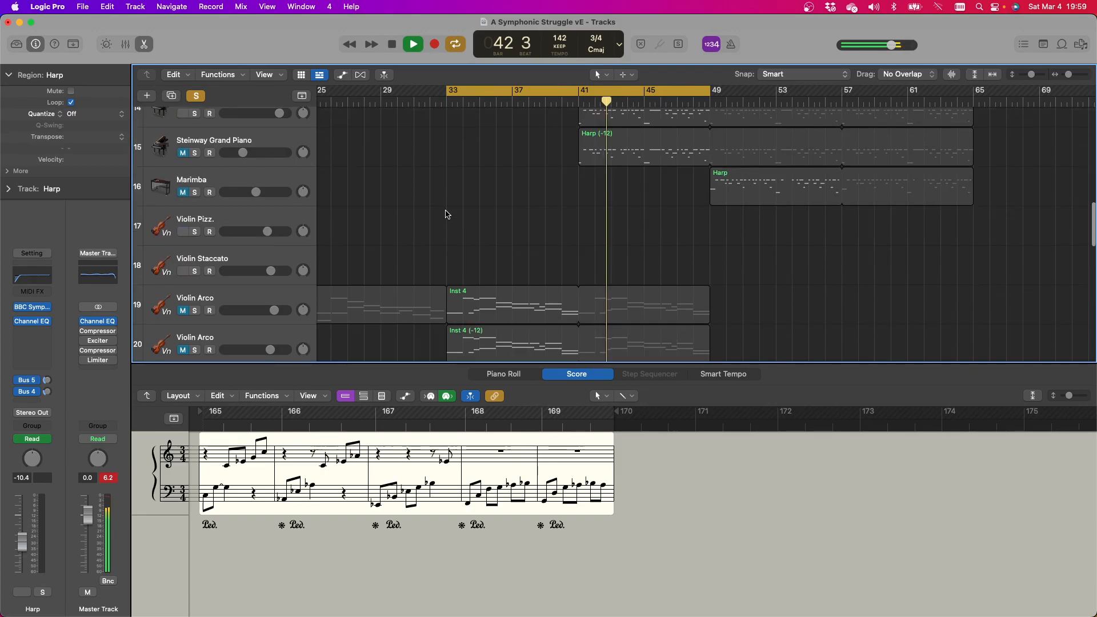
pyautogui.scroll(-15, 447, 213)
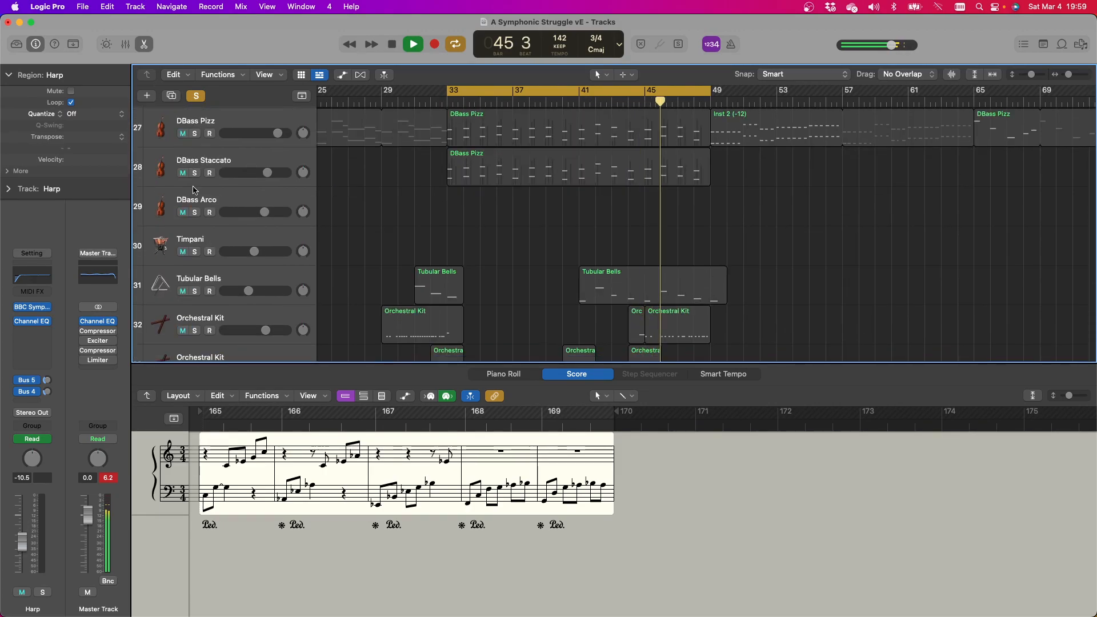
pyautogui.click(194, 177)
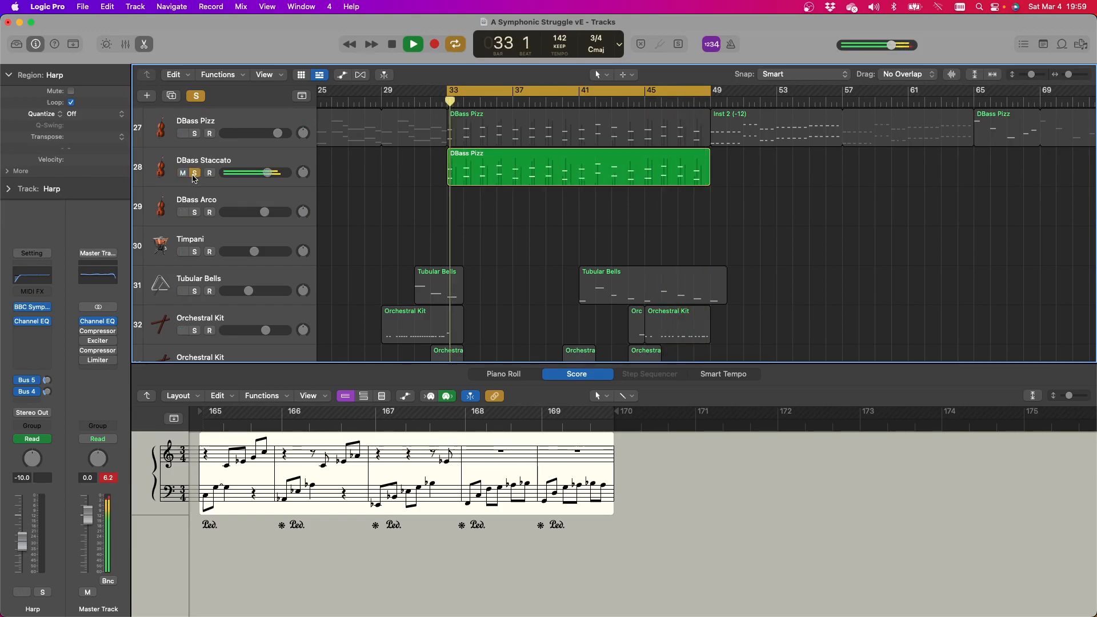
pyautogui.hscroll(4, 206, 183)
pyautogui.scroll(1, 206, 182)
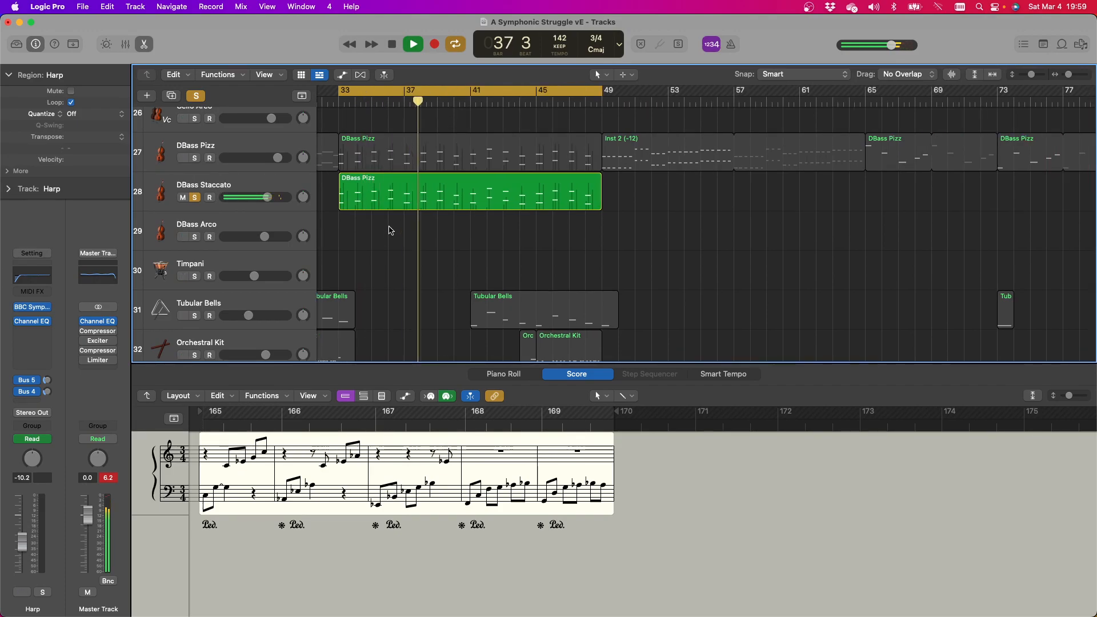
pyautogui.scroll(1, 405, 250)
pyautogui.scroll(3, 405, 249)
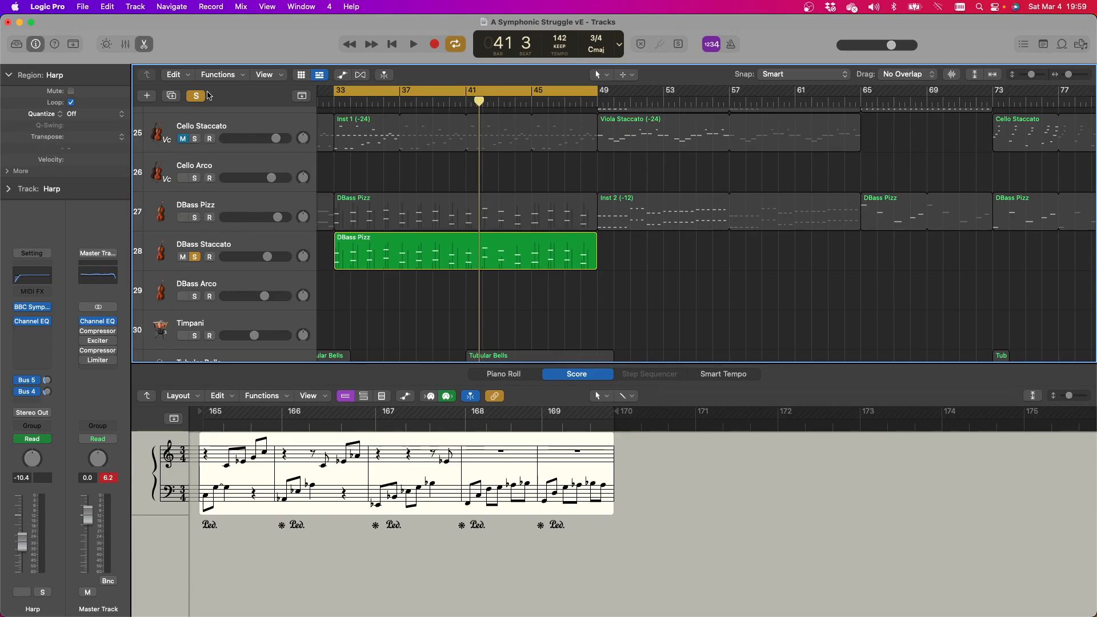
# Clear the active solos and leave only the DBass Pizz track soloed, briefly trying DBass Staccato with it
pyautogui.click(197, 96)
pyautogui.click(196, 218)
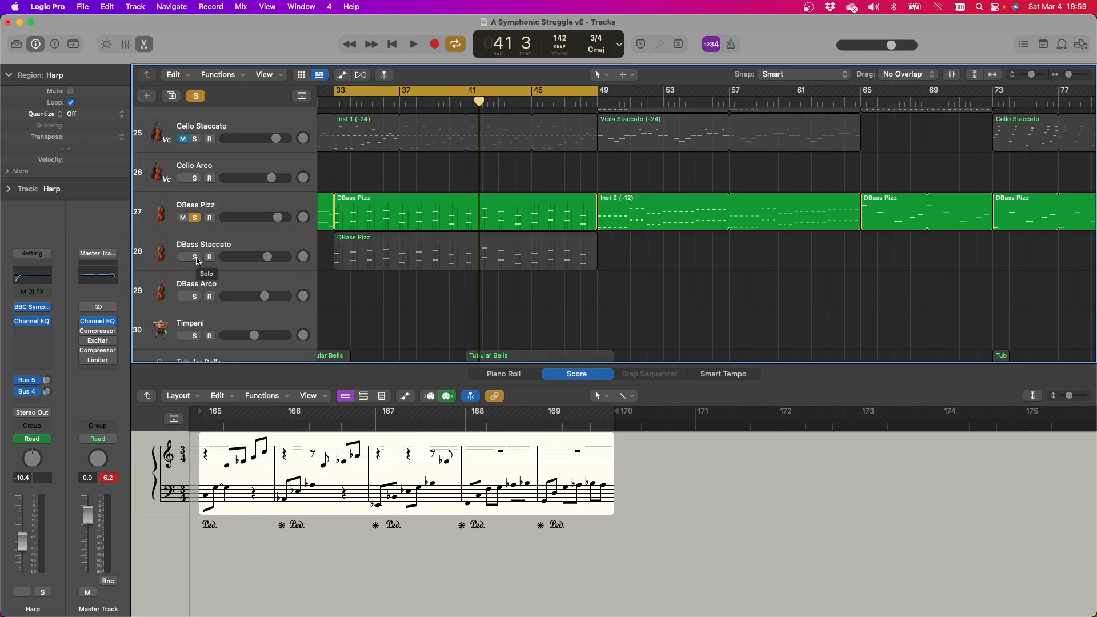
pyautogui.scroll(3, 198, 261)
pyautogui.click(195, 315)
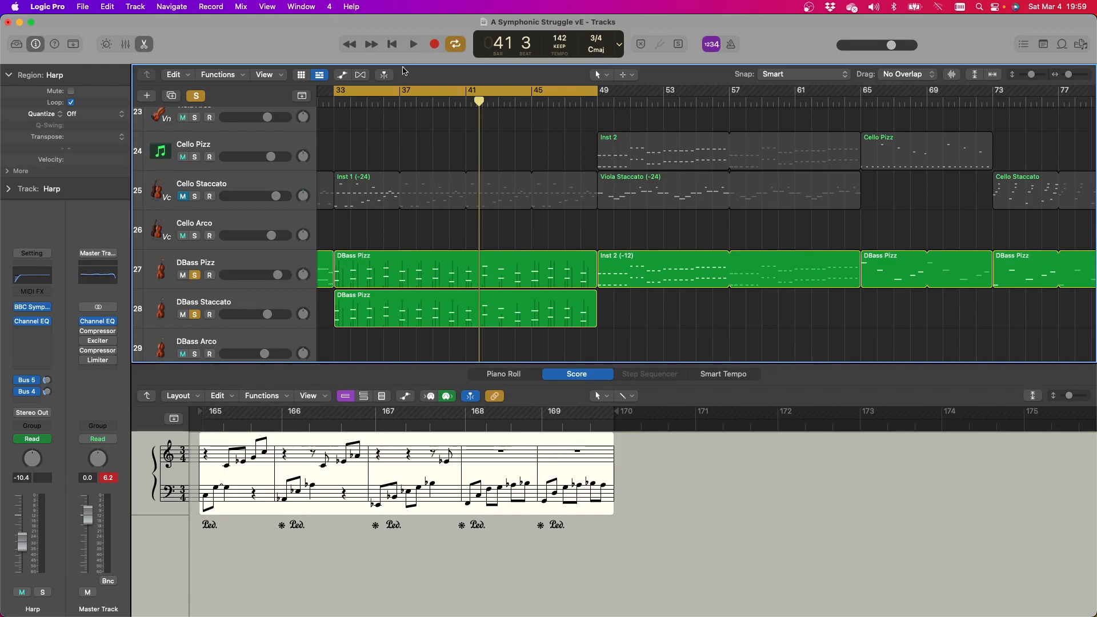
pyautogui.click(196, 316)
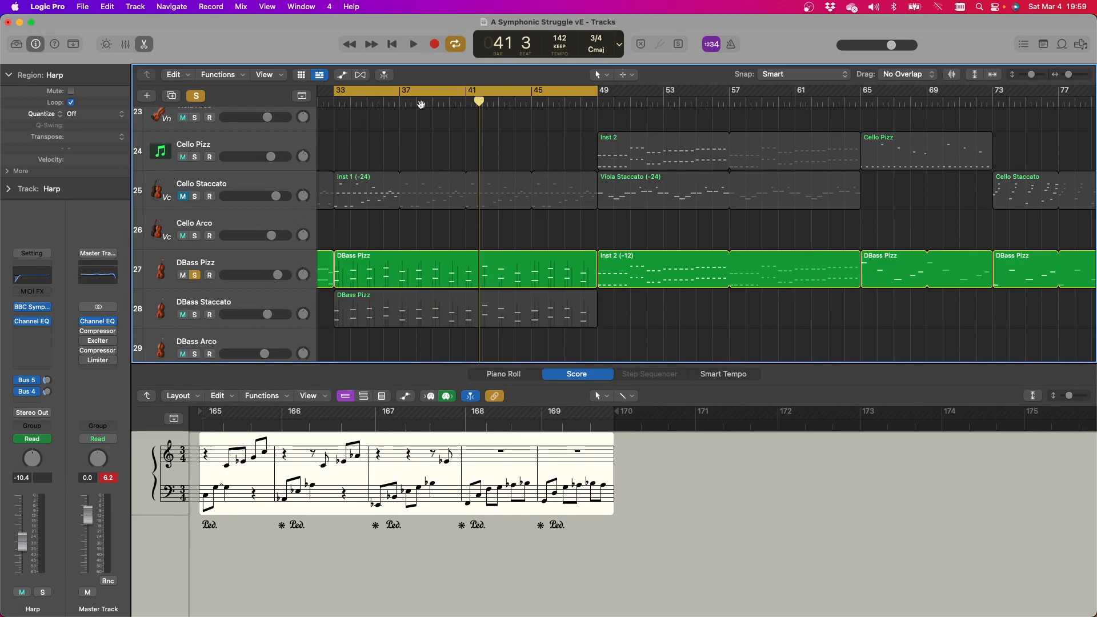
# Play the cycle from bar 33 and switch the solo from DBass Pizz to DBass Staccato for comparison
pyautogui.click(414, 45)
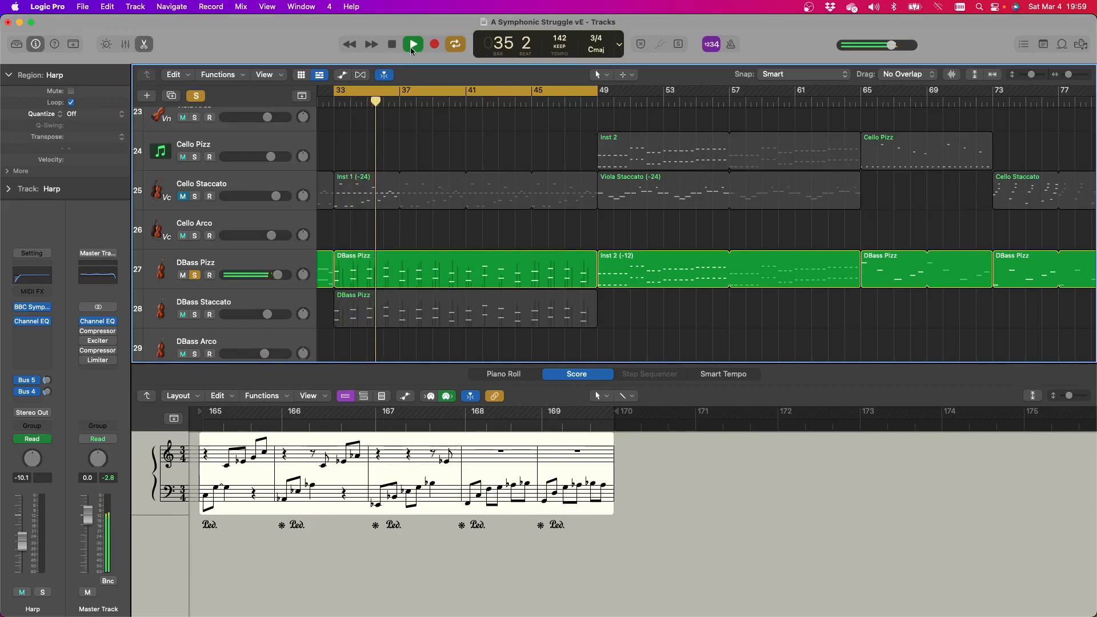
pyautogui.click(195, 275)
pyautogui.click(195, 315)
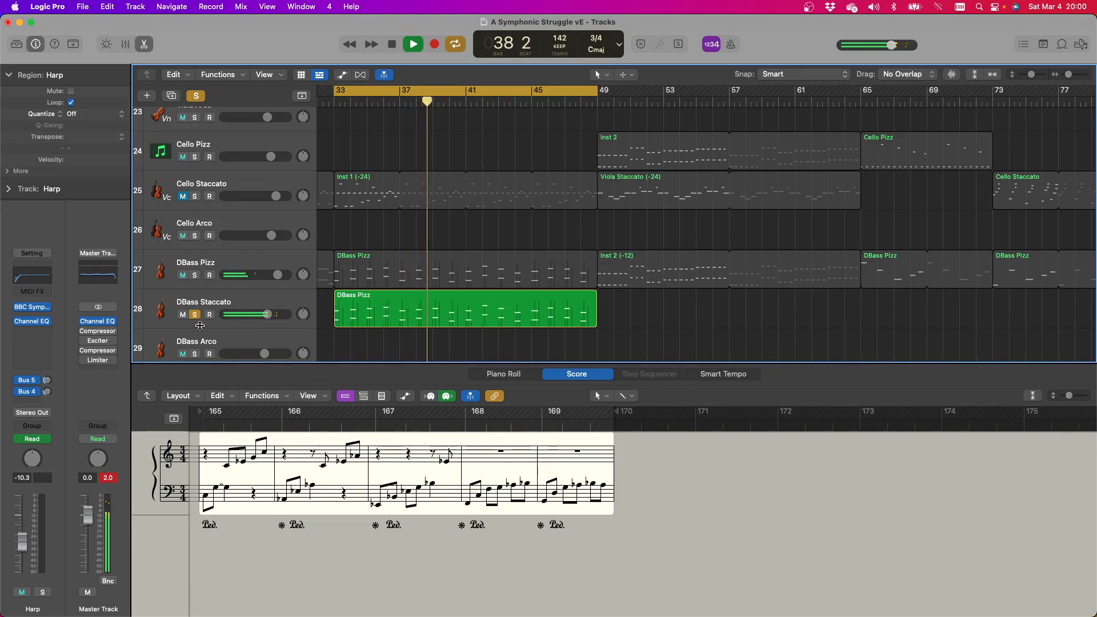
# Add DBass Pizz and Viola Staccato to the solo during cycle playback alongside DBass Staccato
pyautogui.click(196, 276)
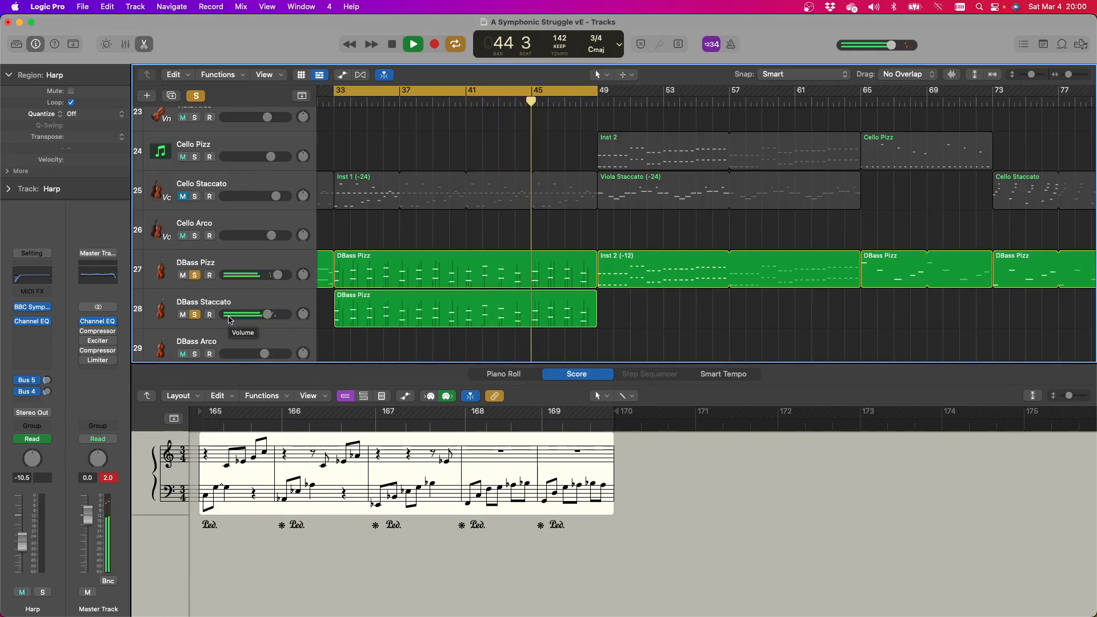
pyautogui.scroll(6, 229, 317)
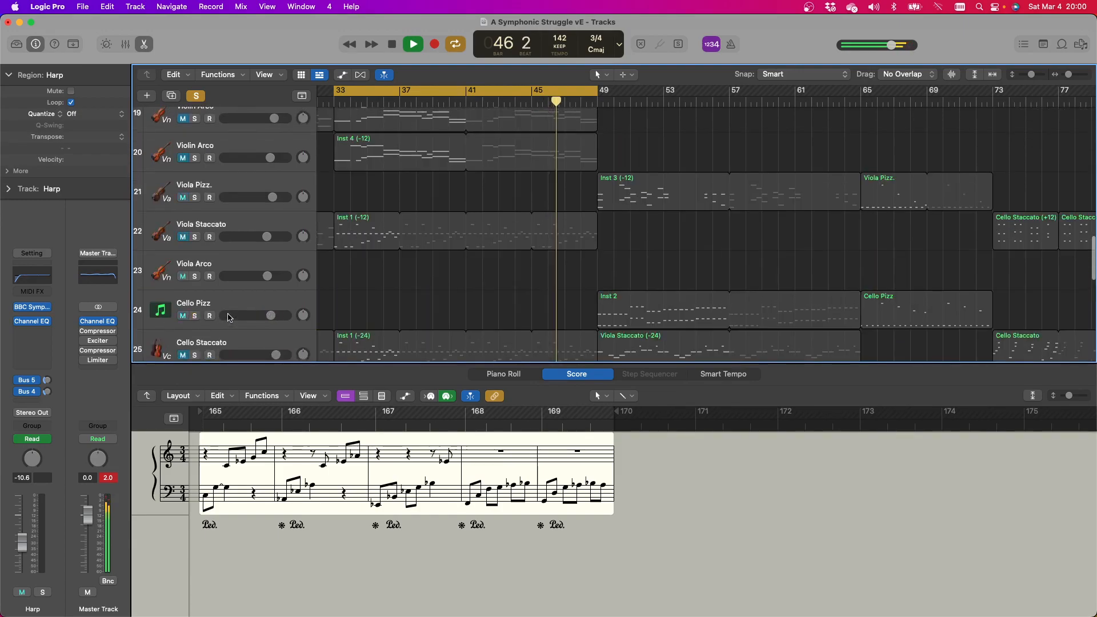
pyautogui.click(194, 237)
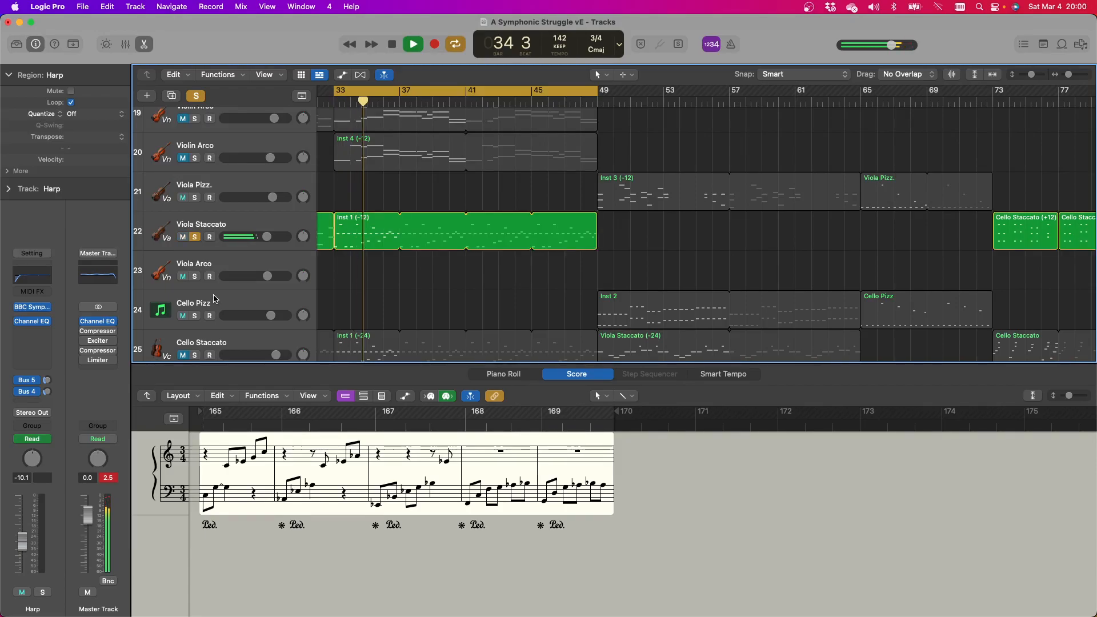
# Solo the Harp track 14, whose region starts at bar 41, while the cycle keeps playing
pyautogui.scroll(-2, 214, 299)
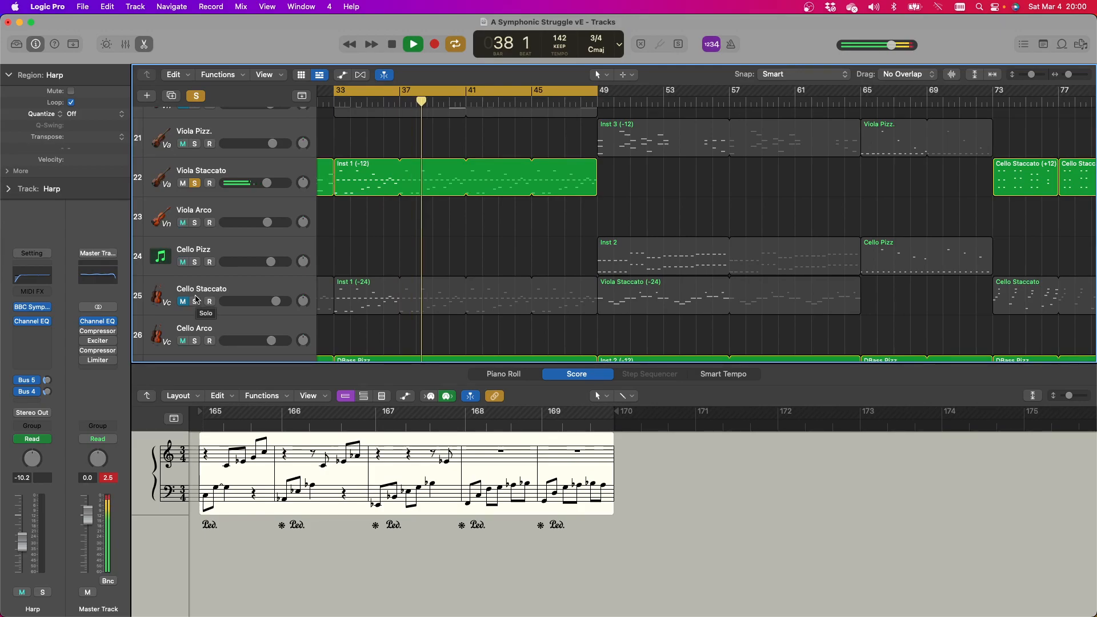
pyautogui.scroll(18, 196, 297)
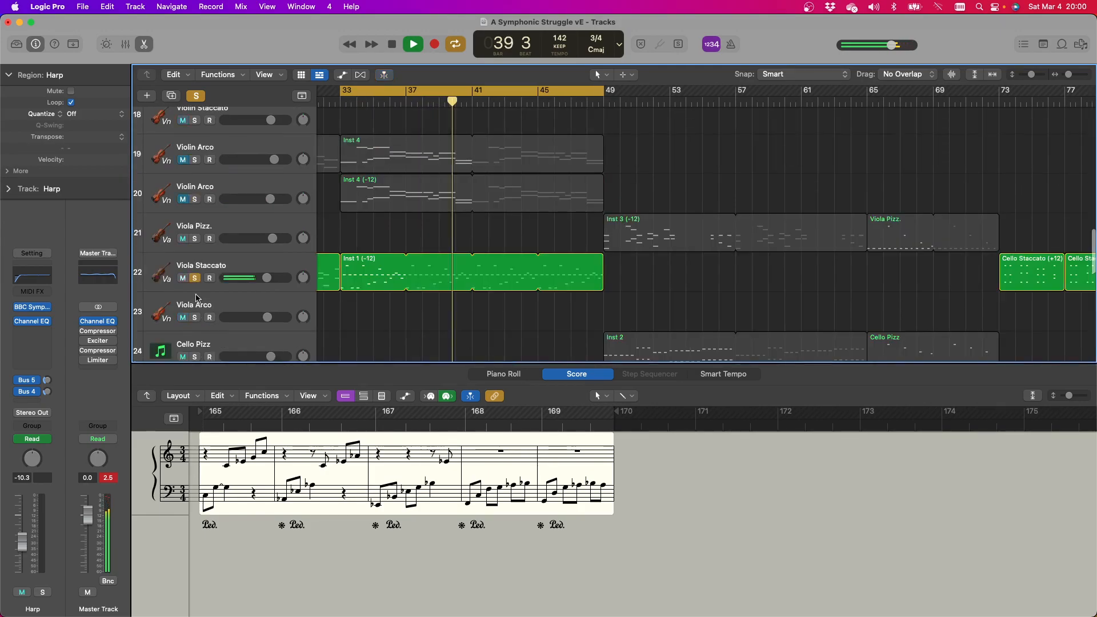
pyautogui.scroll(5, 195, 297)
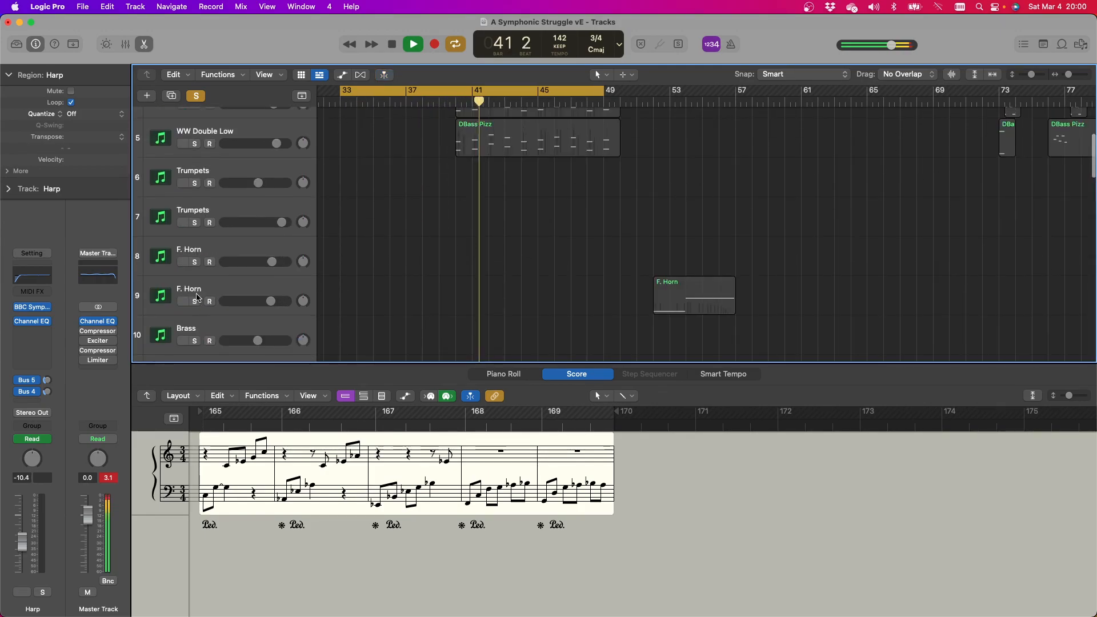
pyautogui.scroll(-10, 196, 298)
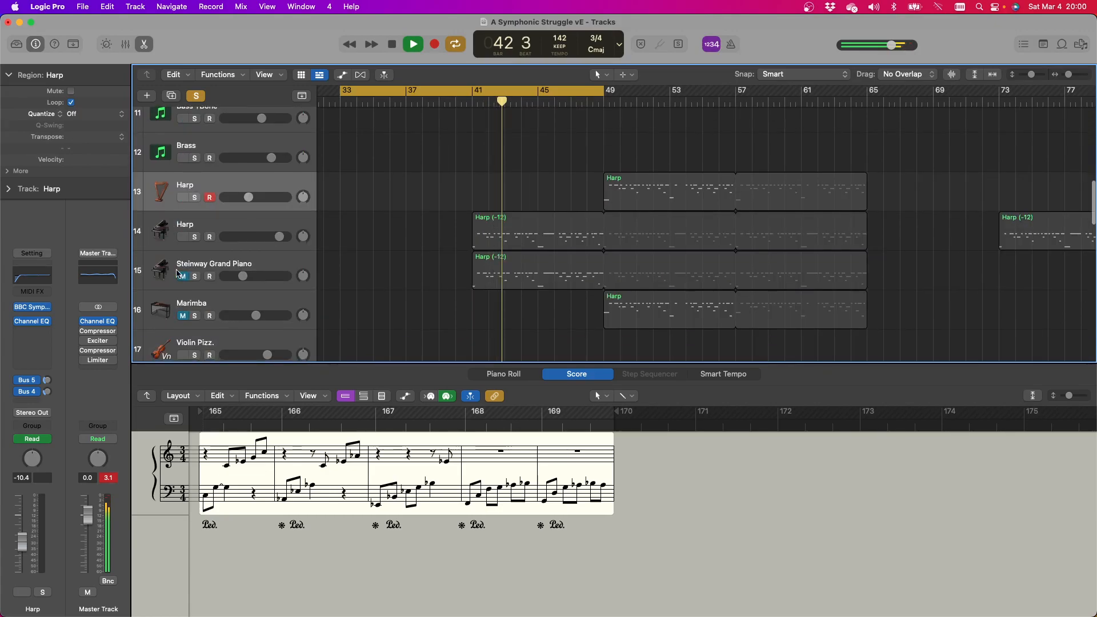
pyautogui.click(196, 237)
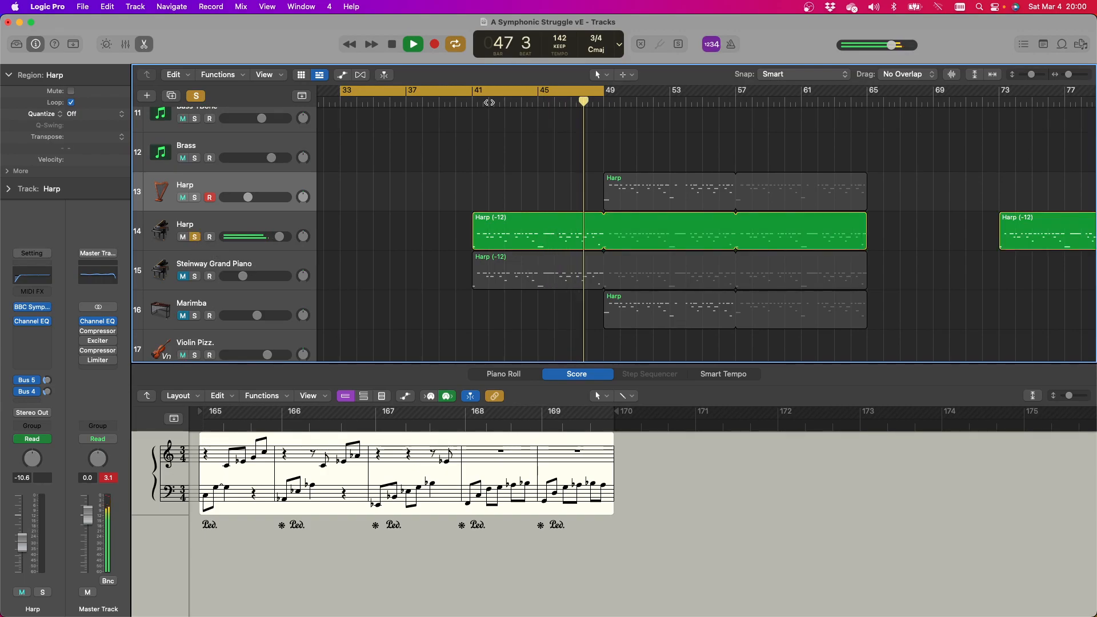
# Replay the soloed Harp from bar 41 and from about bar 37, briefly adding Steinway Grand Piano to the solo
pyautogui.click(474, 102)
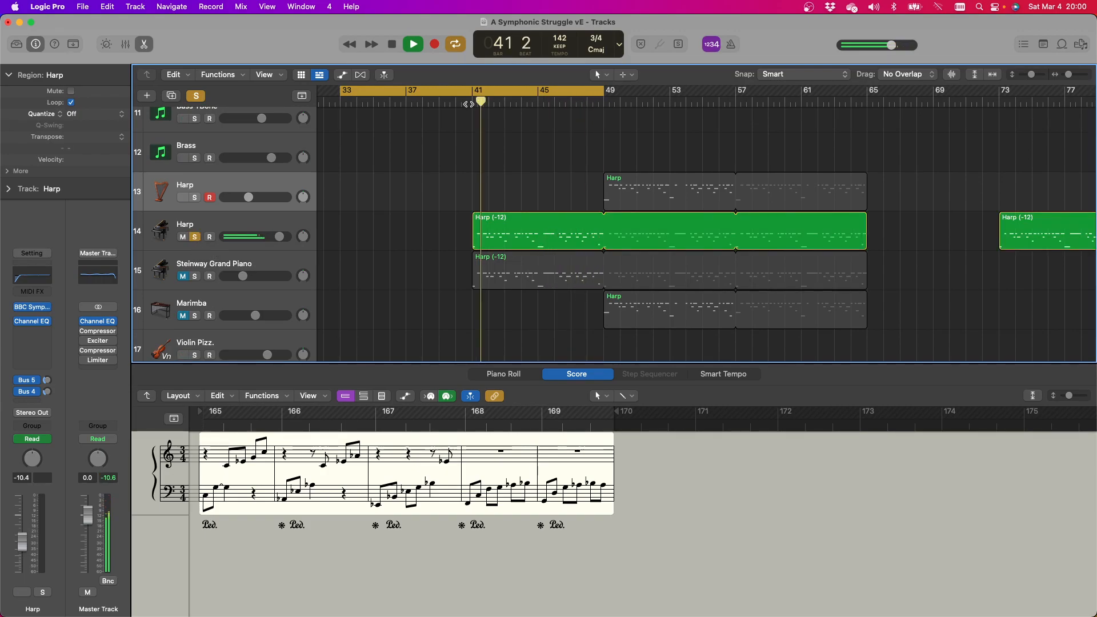
pyautogui.click(402, 103)
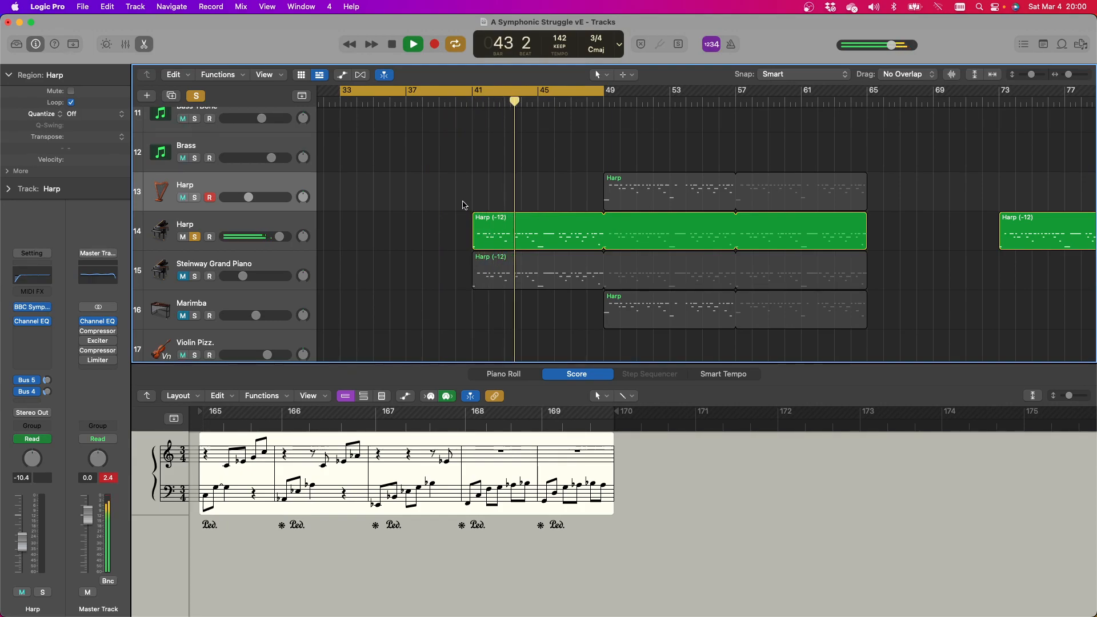
pyautogui.click(195, 277)
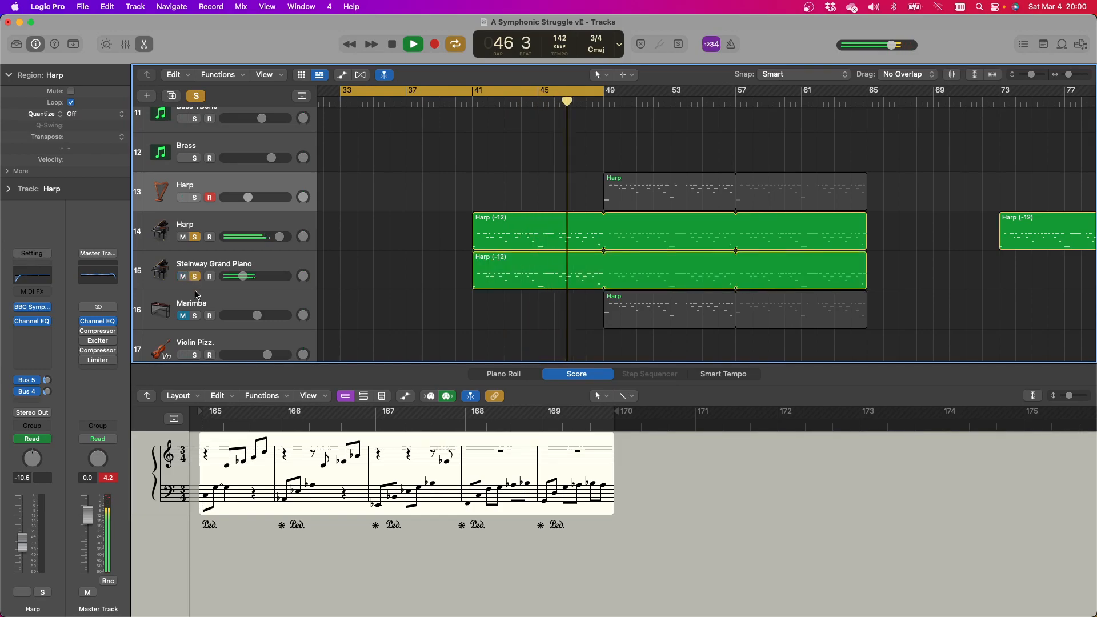
pyautogui.click(195, 278)
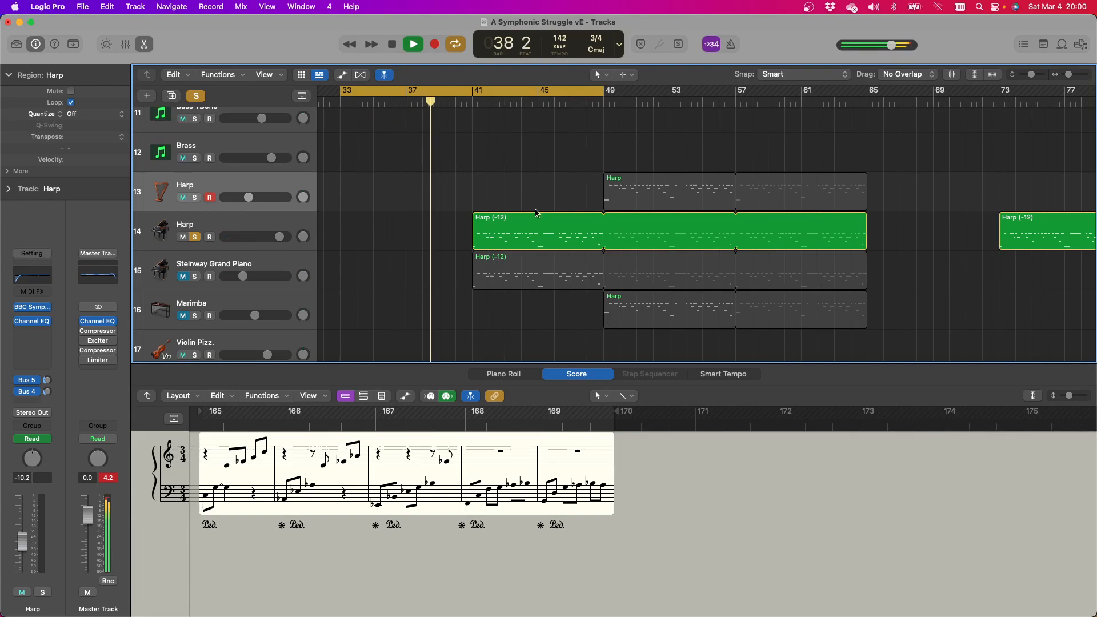
# Set the transposition of track 14's Harp region at bar 41 to ±0
pyautogui.click(508, 214)
pyautogui.click(121, 137)
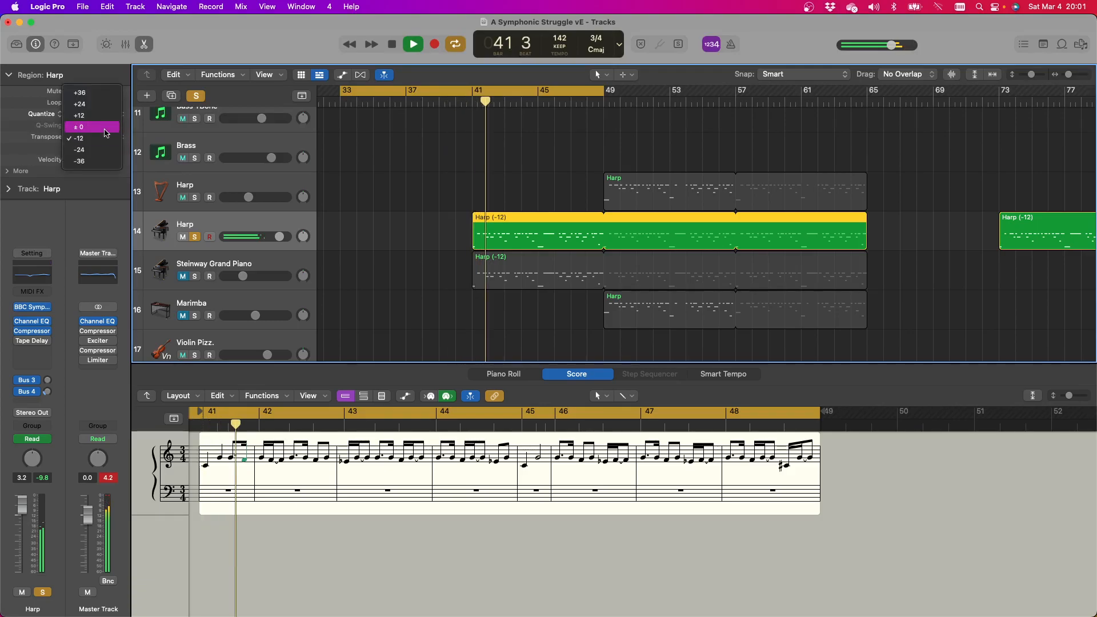
pyautogui.click(105, 130)
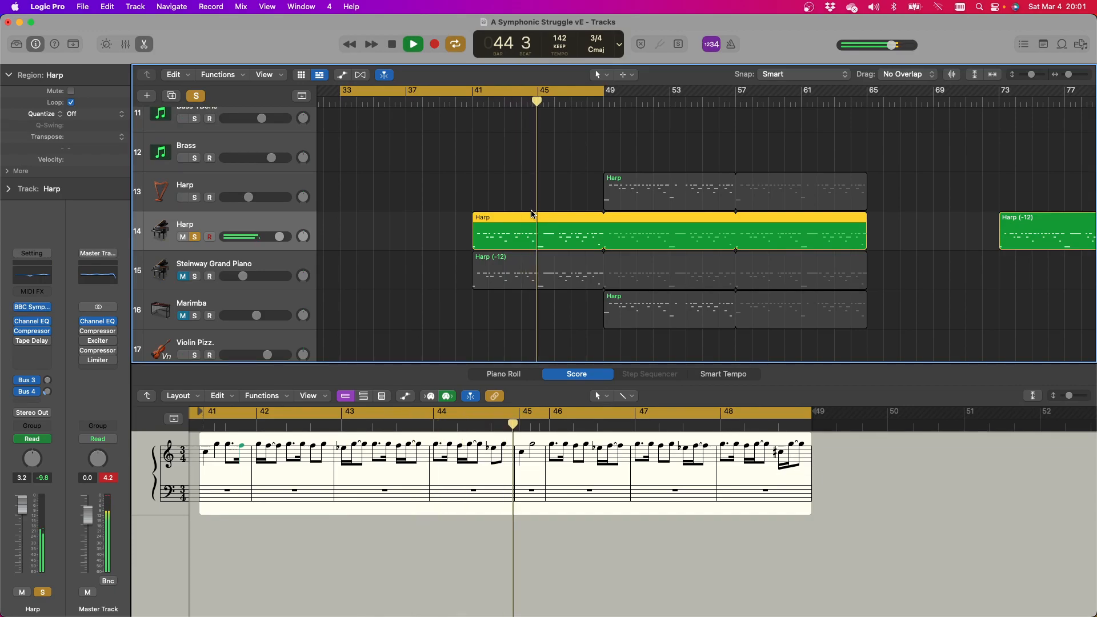
# Clear all solos and unmute both Violin Arco tracks and the Viola Staccato track
pyautogui.click(196, 95)
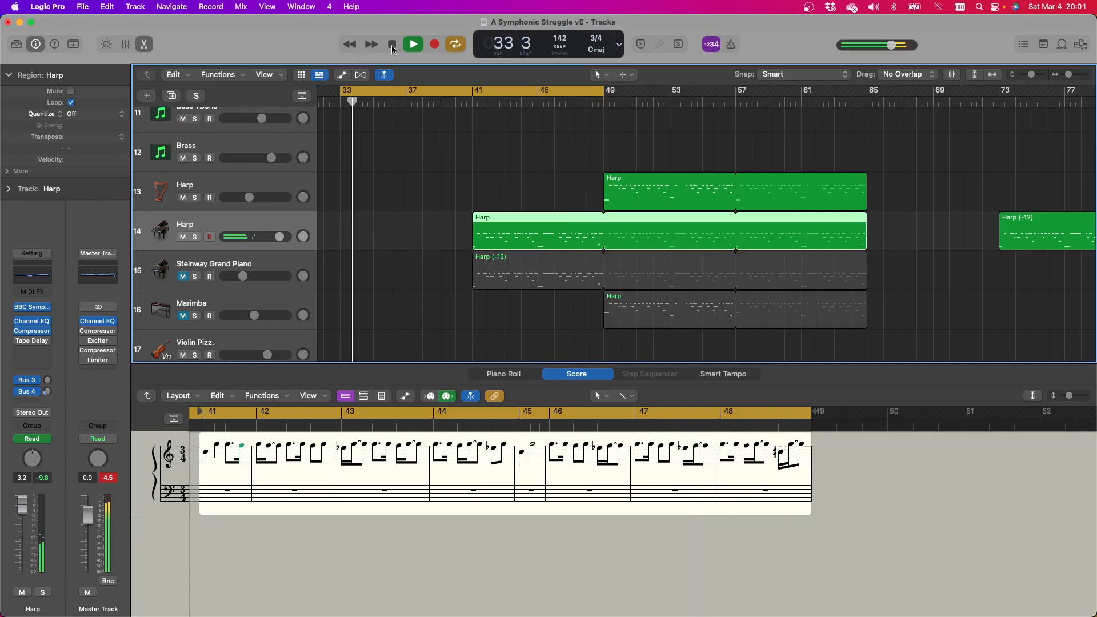
pyautogui.scroll(1, 457, 208)
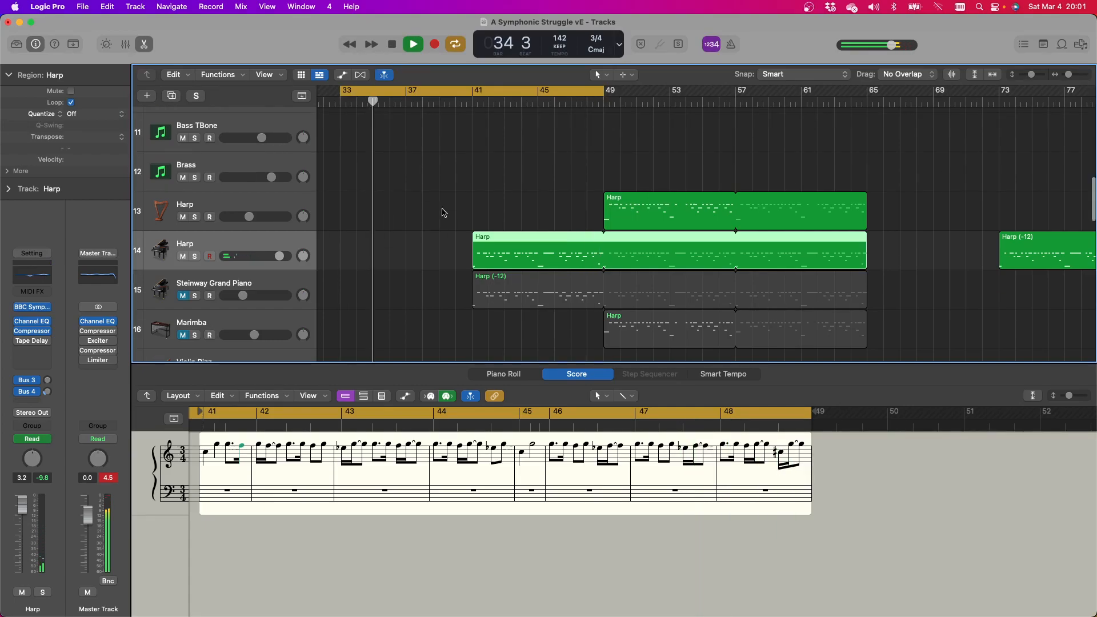
pyautogui.scroll(-5, 445, 215)
pyautogui.scroll(-2, 443, 215)
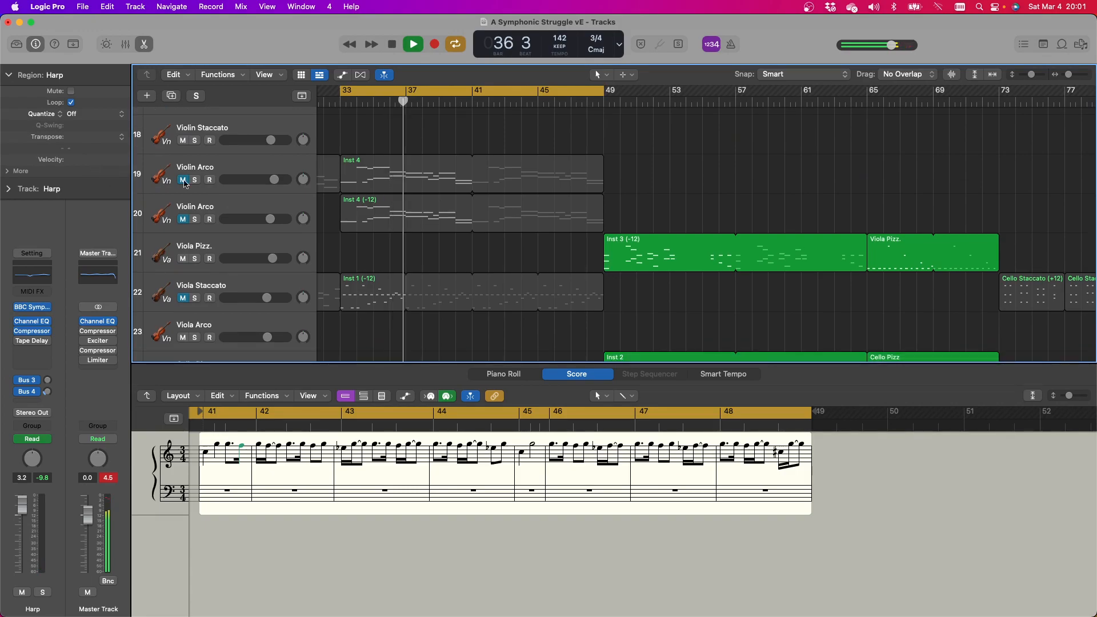
pyautogui.click(182, 180)
pyautogui.click(183, 220)
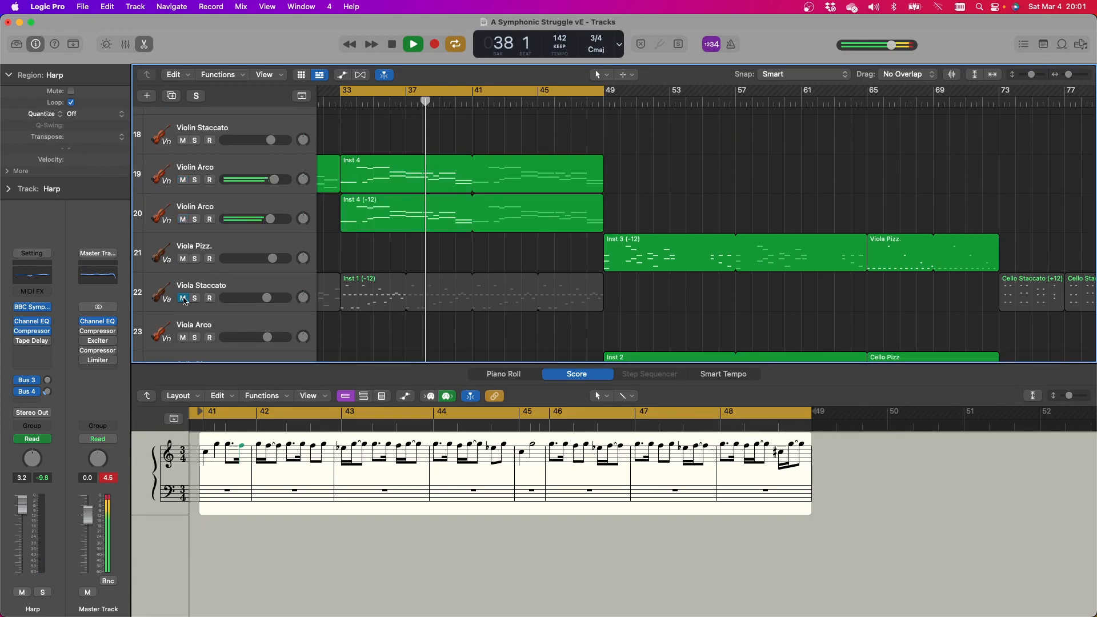
pyautogui.click(182, 298)
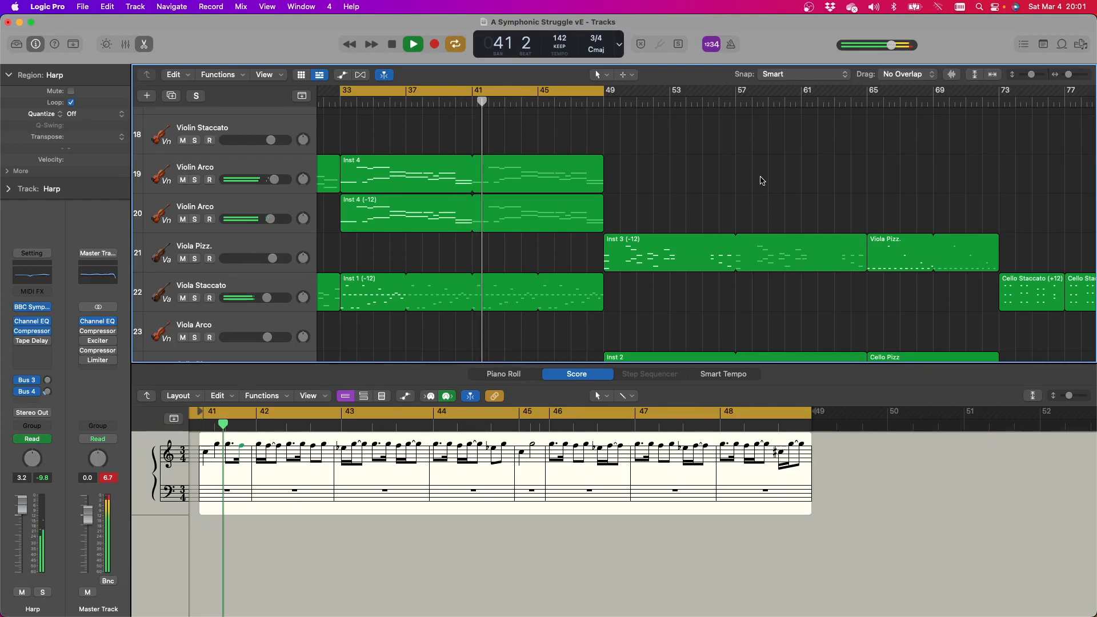
# Stop playback, set track 14's Harp region at bar 41 back to a -12 transposition, and briefly unmute Steinway Grand Piano
pyautogui.scroll(10, 531, 192)
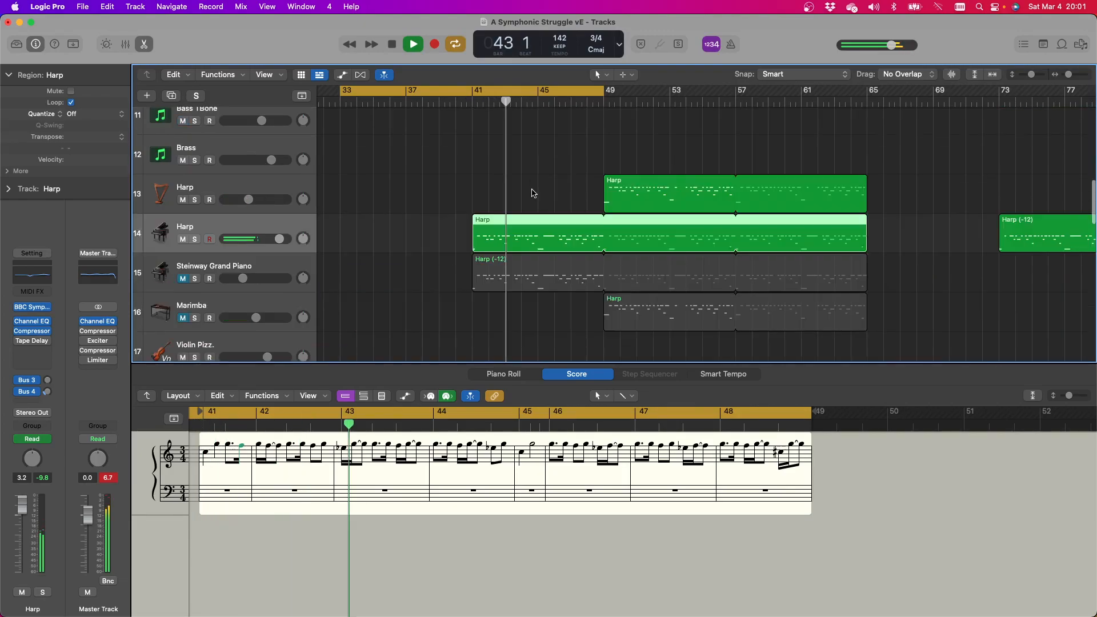
pyautogui.click(392, 44)
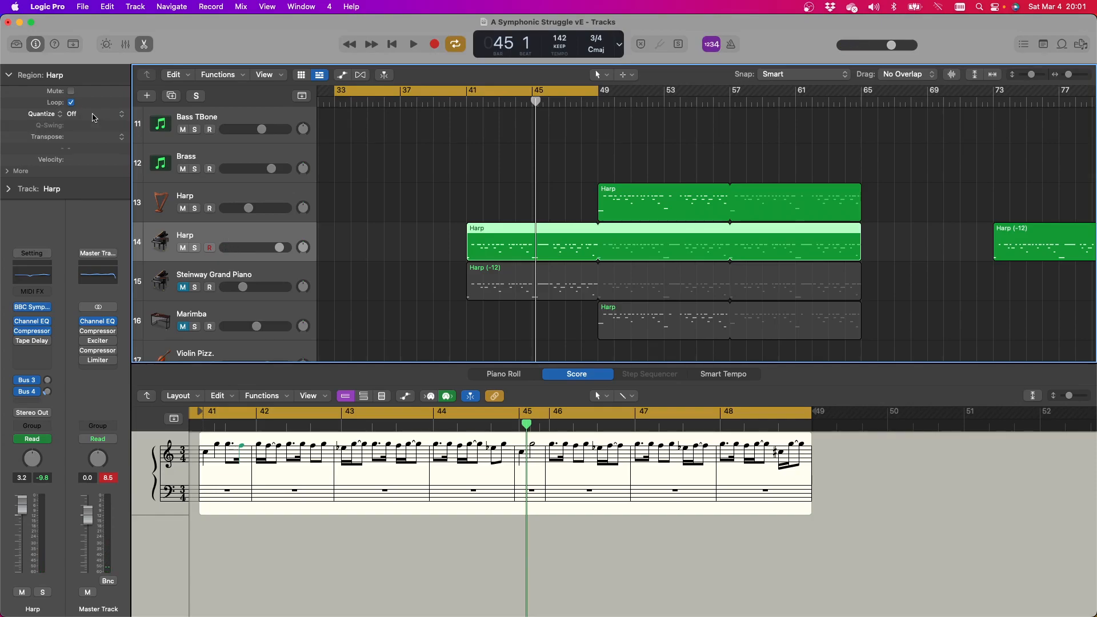
pyautogui.click(121, 138)
pyautogui.click(95, 150)
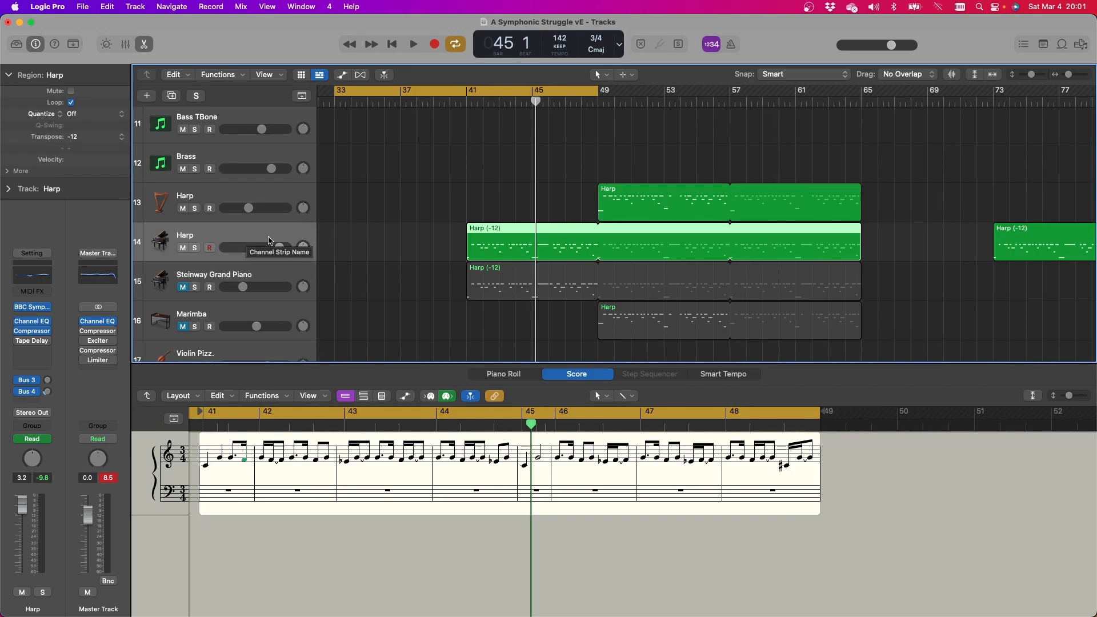
pyautogui.click(183, 288)
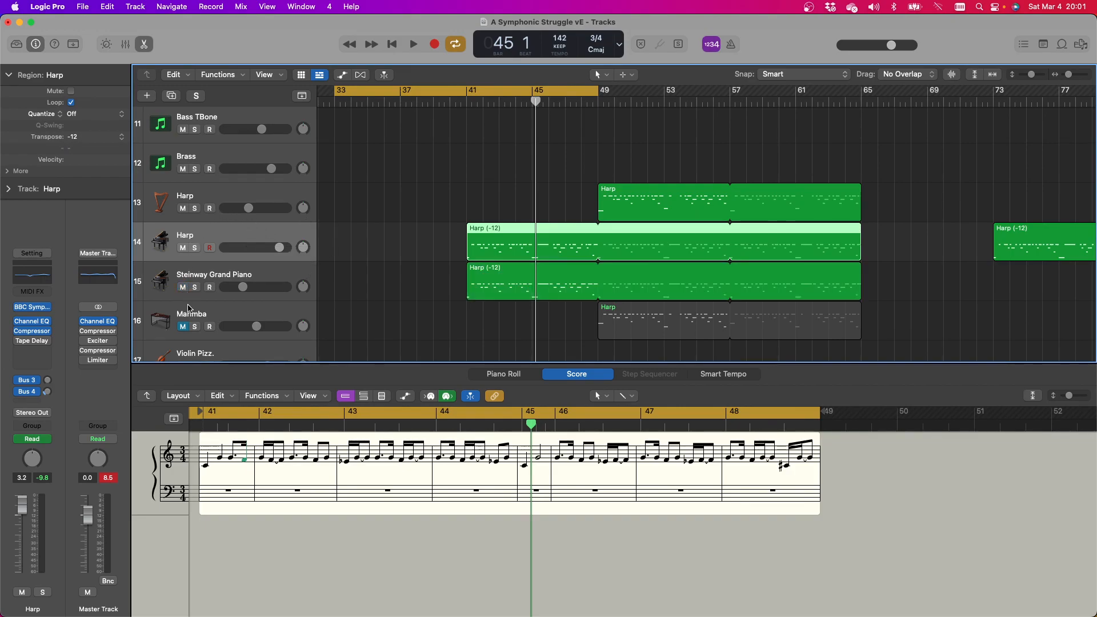
pyautogui.click(184, 288)
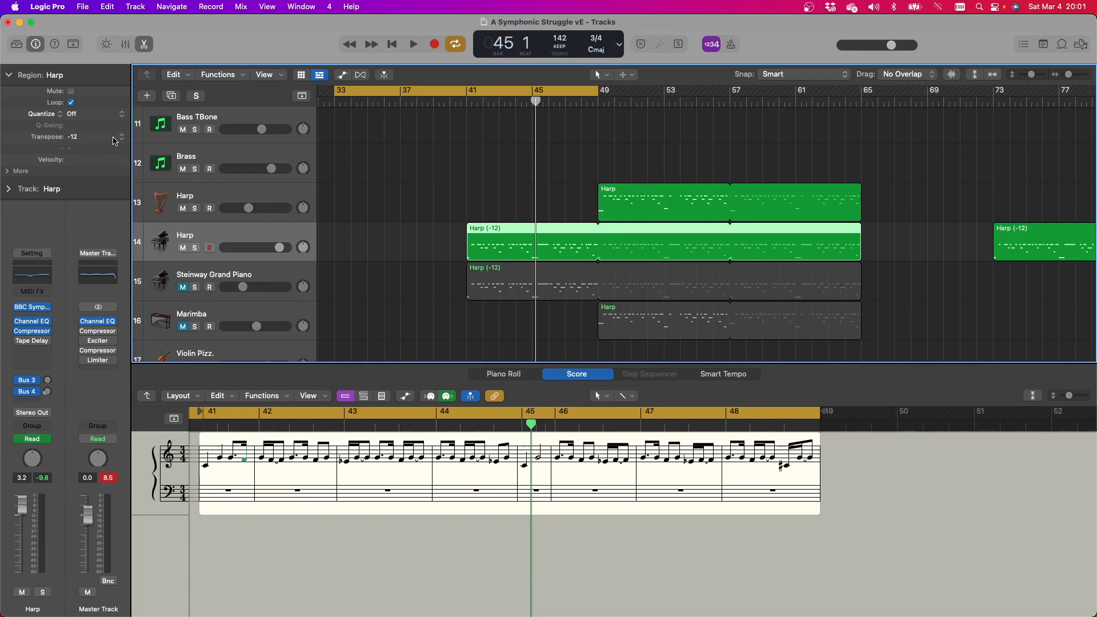
# Hide the inspector, set the cycle range to bars 65 to 81, and play it
pyautogui.click(38, 47)
pyautogui.hscroll(15, 341, 206)
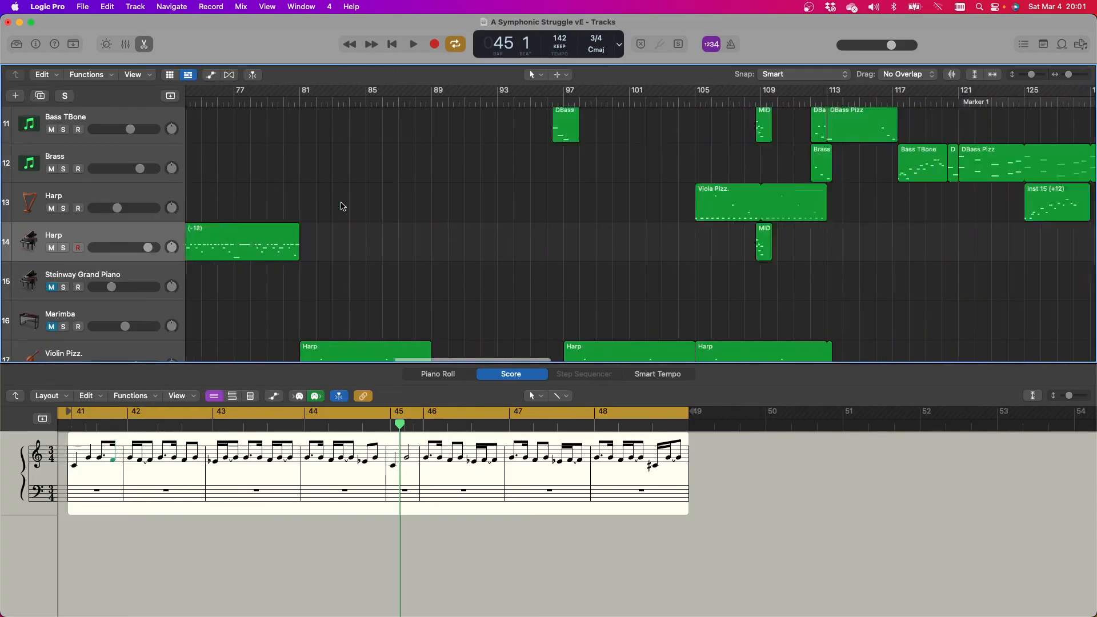
pyautogui.hscroll(-10, 342, 206)
pyautogui.scroll(10, 341, 206)
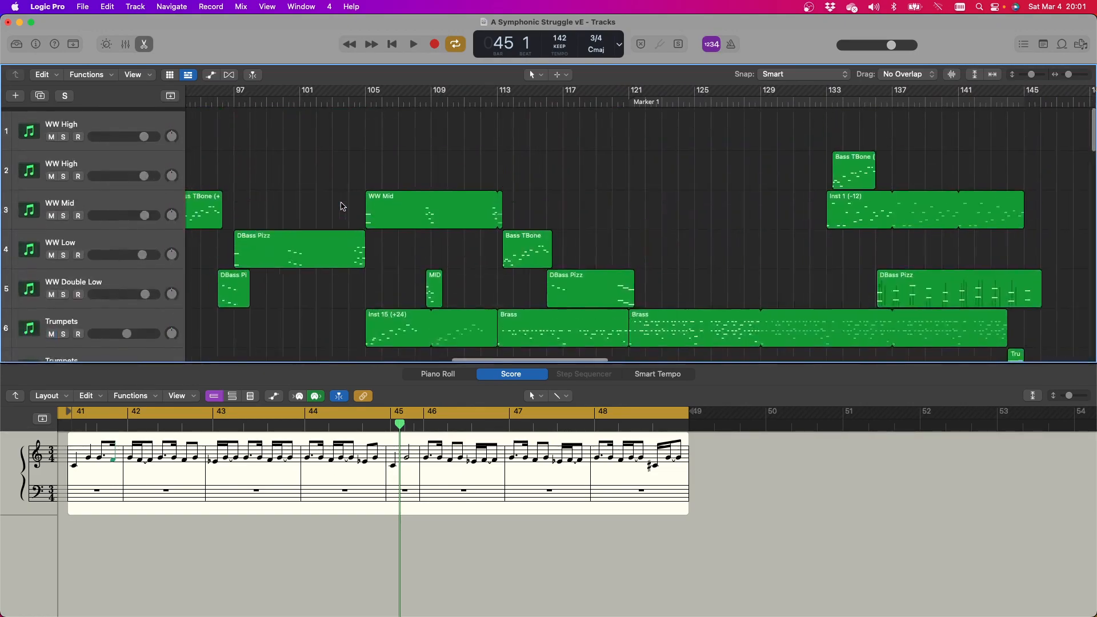
pyautogui.hscroll(-4, 342, 206)
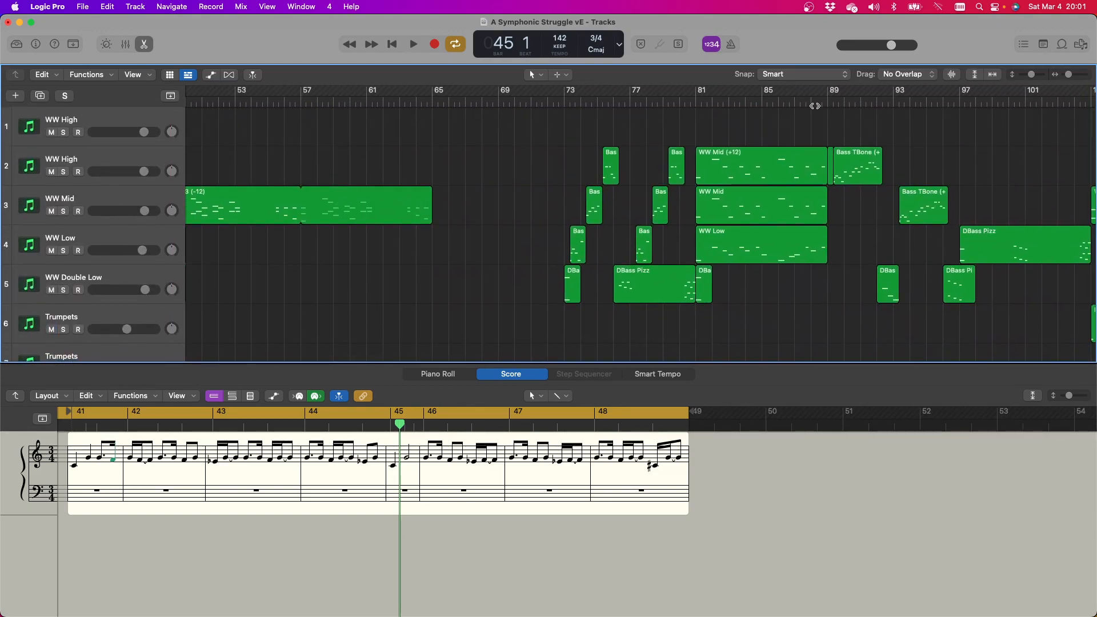
pyautogui.moveTo(697, 94); pyautogui.dragTo(430, 91)
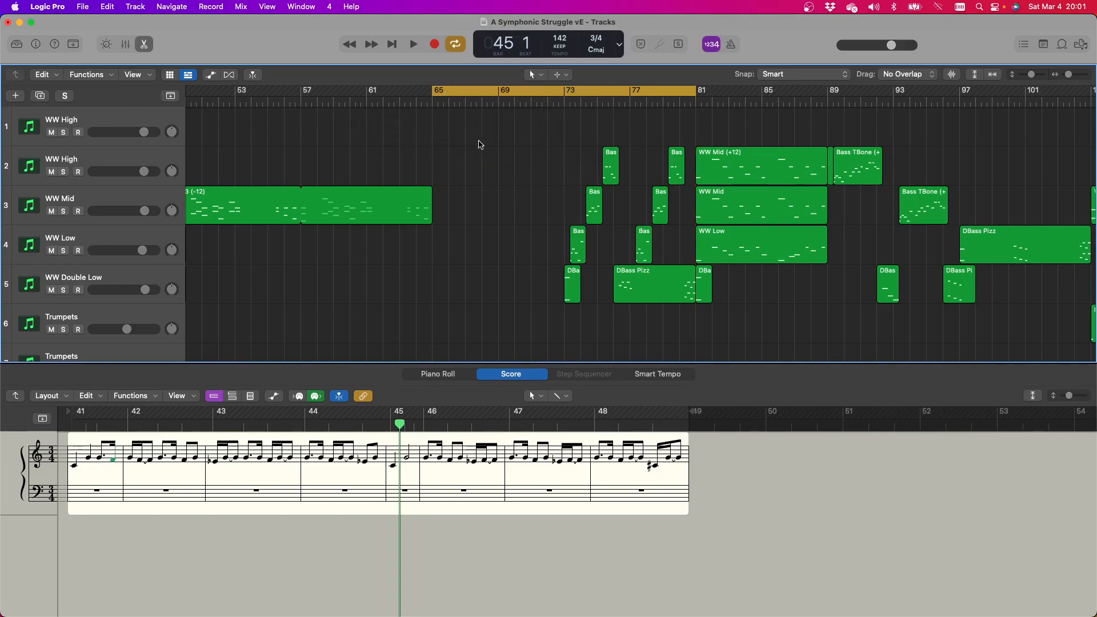
pyautogui.click(413, 47)
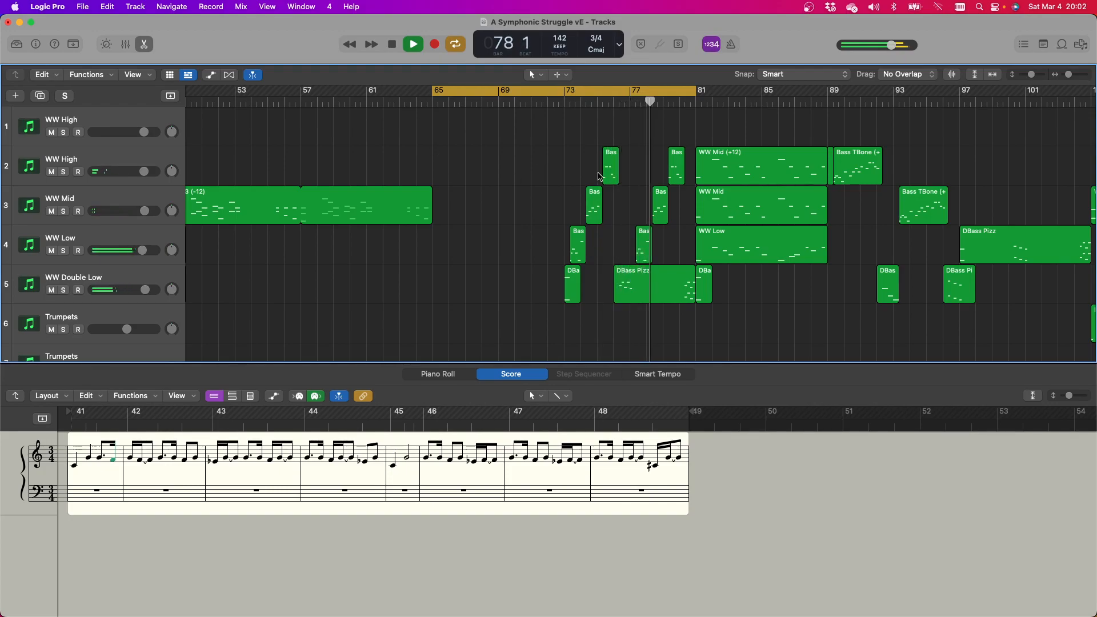
# Shorten the cycle range to bars 73 to 81 and stop playback
pyautogui.moveTo(433, 98); pyautogui.dragTo(561, 97)
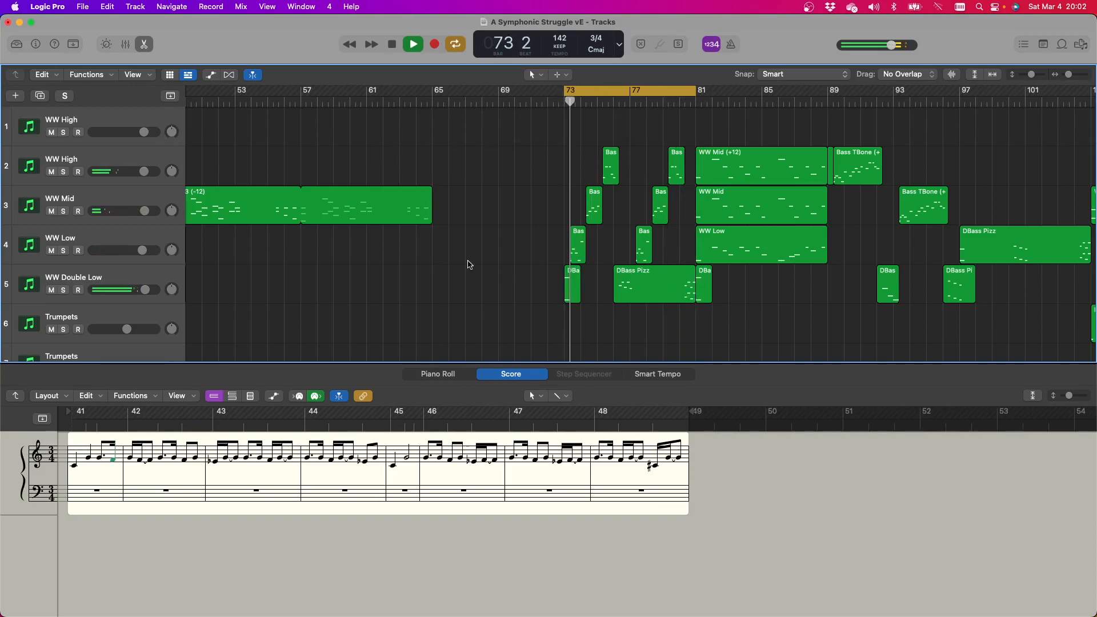
pyautogui.press('space')
pyautogui.scroll(-3, 335, 262)
pyautogui.scroll(3, 337, 264)
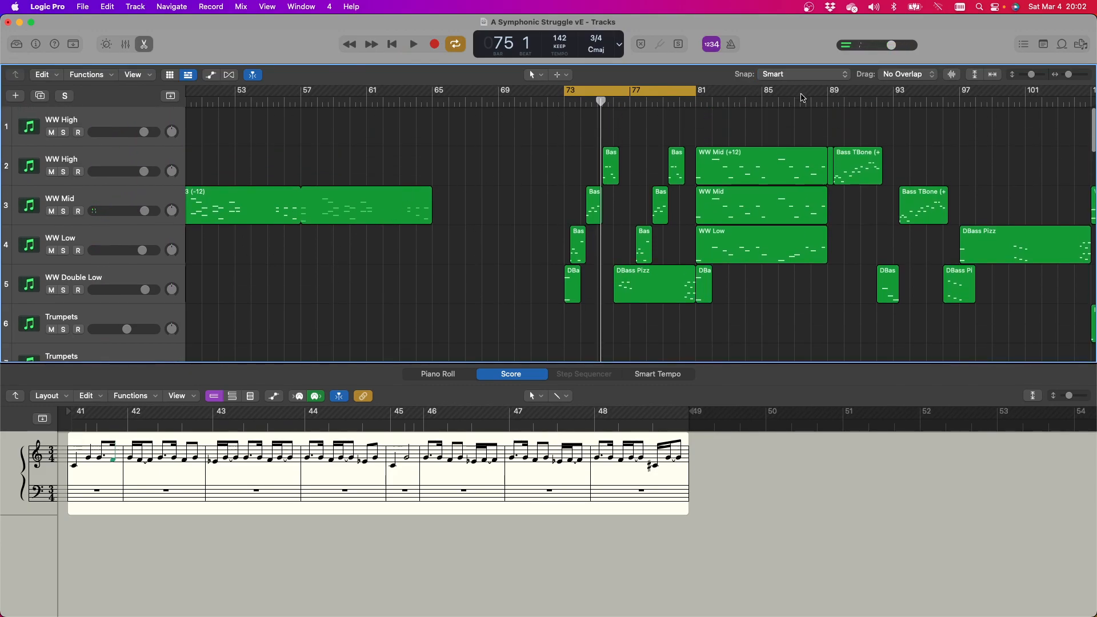
# Play the passage from bar 89 to about bar 93, and return the stopped playhead to bar 73
pyautogui.click(414, 46)
pyautogui.click(831, 102)
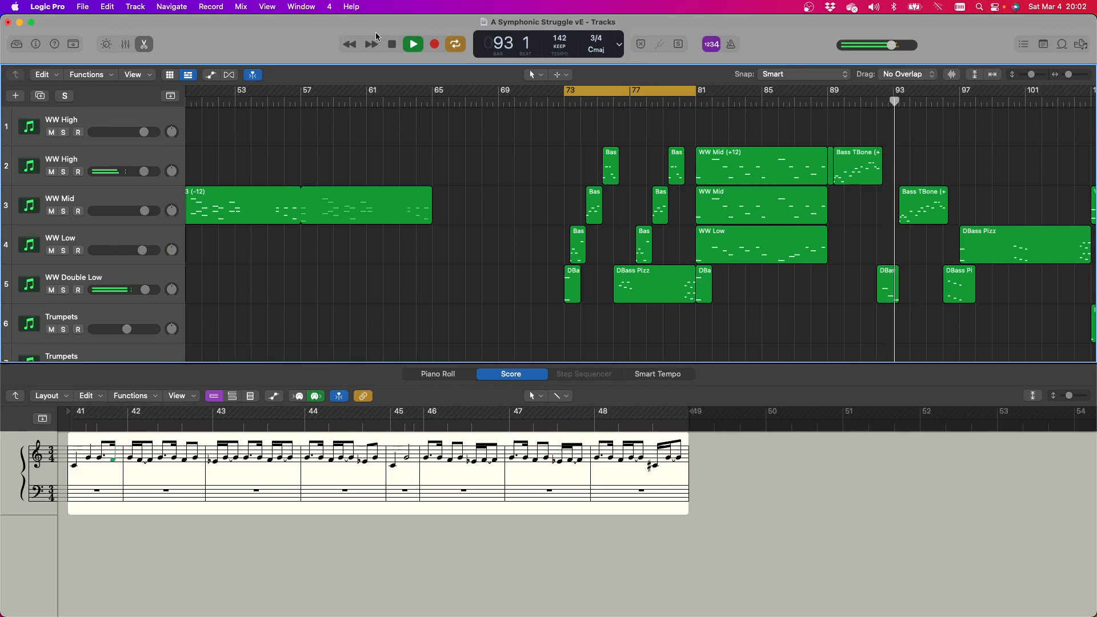
pyautogui.click(415, 45)
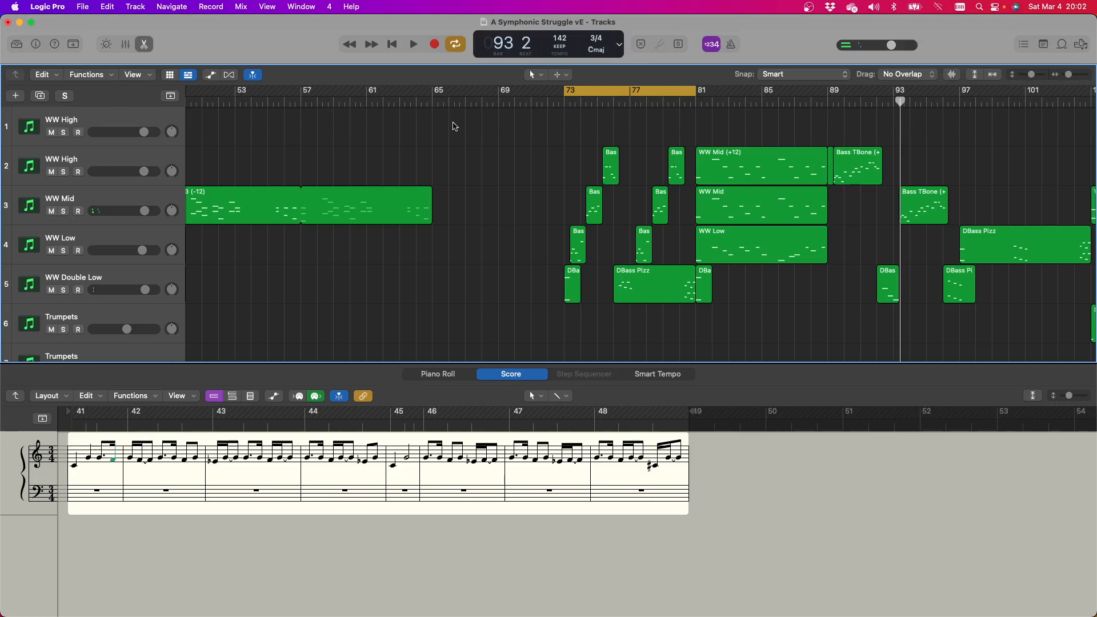
pyautogui.click(564, 104)
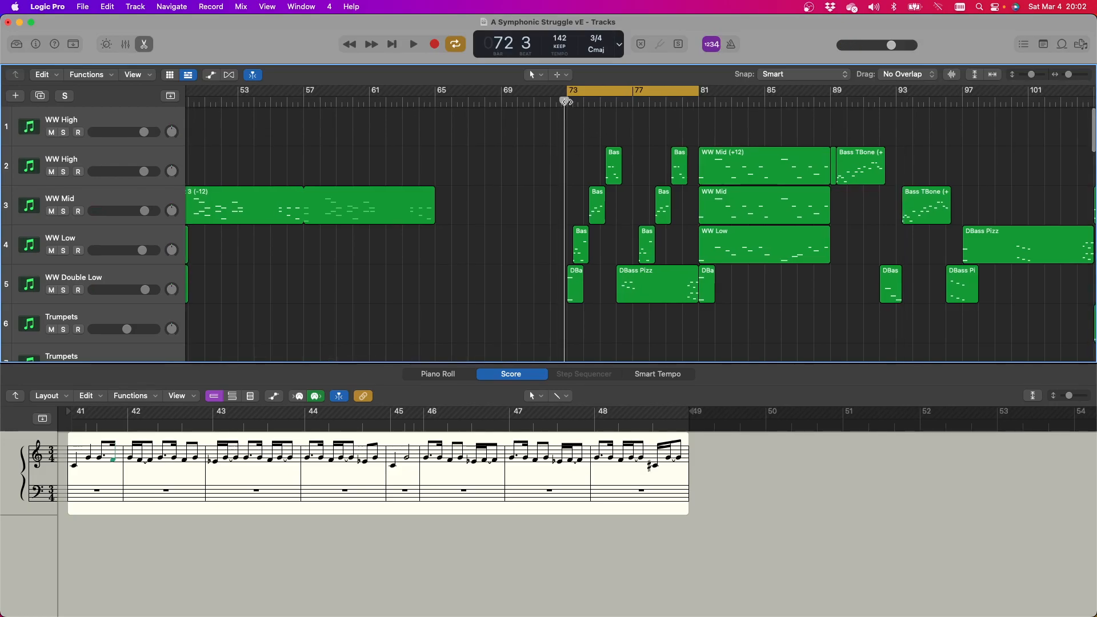
pyautogui.moveTo(564, 101); pyautogui.dragTo(567, 101)
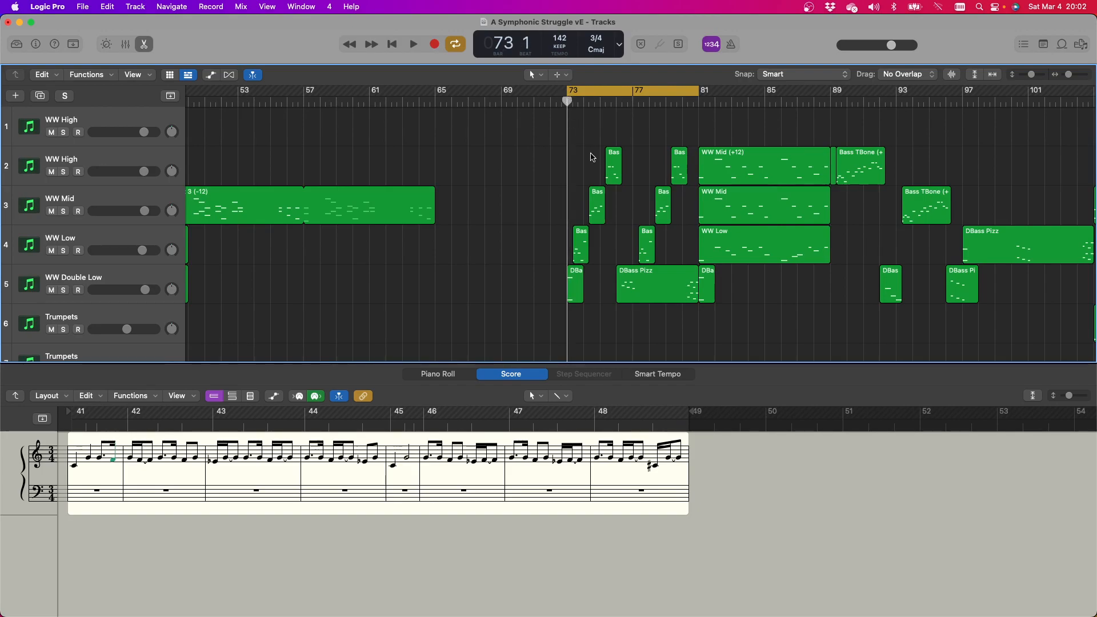
# Play the cycled passage from bar 73 and stop around bar 77
pyautogui.scroll(-5, 610, 167)
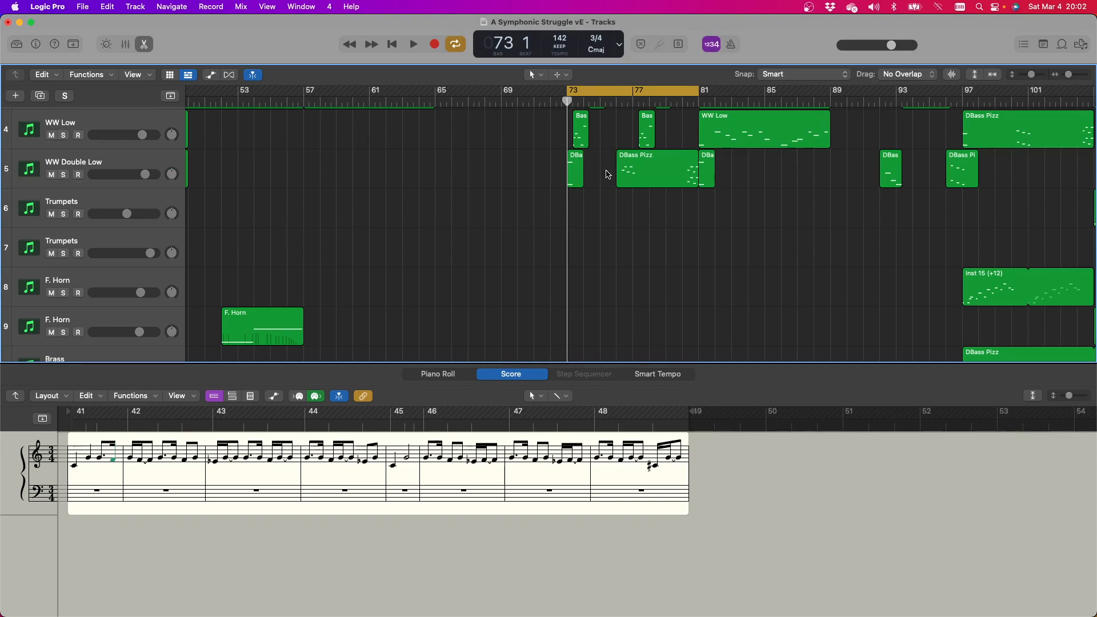
pyautogui.click(412, 45)
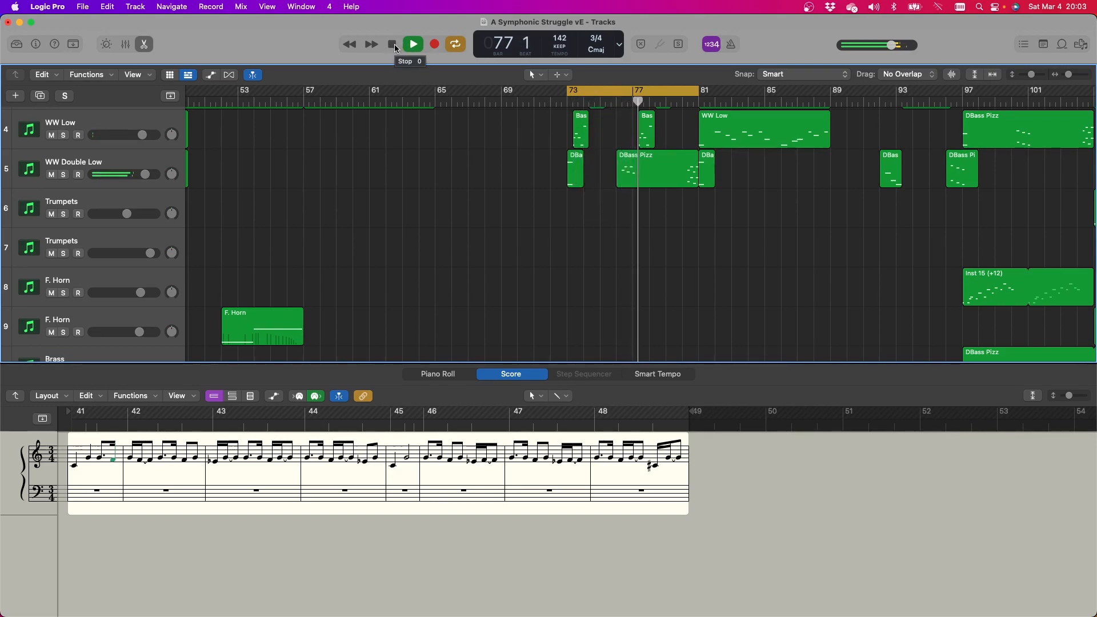
pyautogui.click(394, 44)
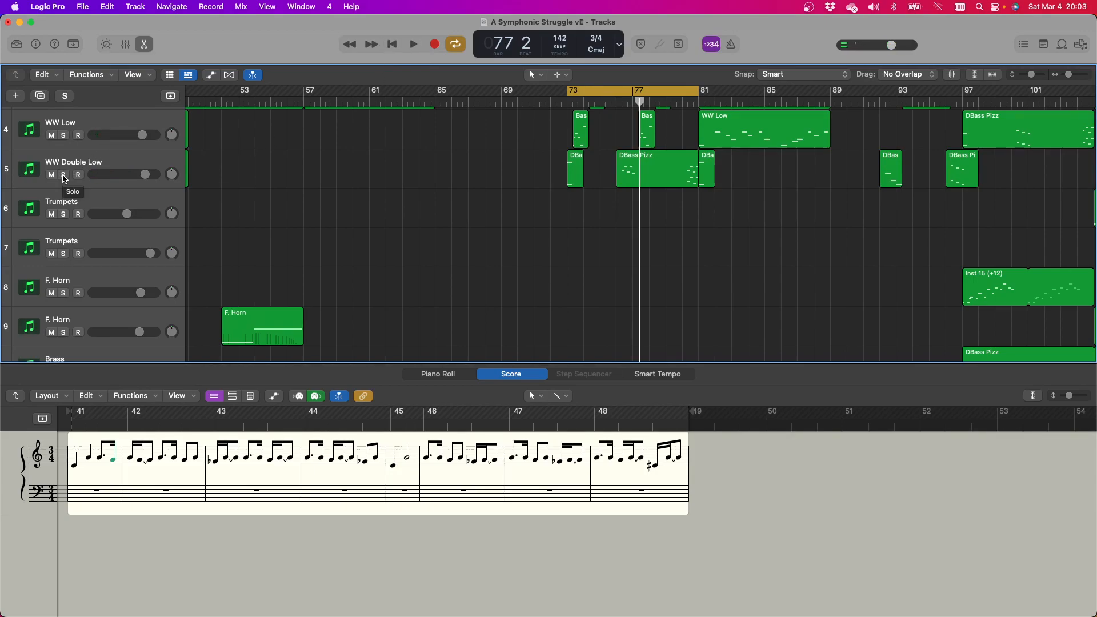
# Solo the WW Double Low track and play its part from bar 73, stopping within the same bar
pyautogui.click(64, 176)
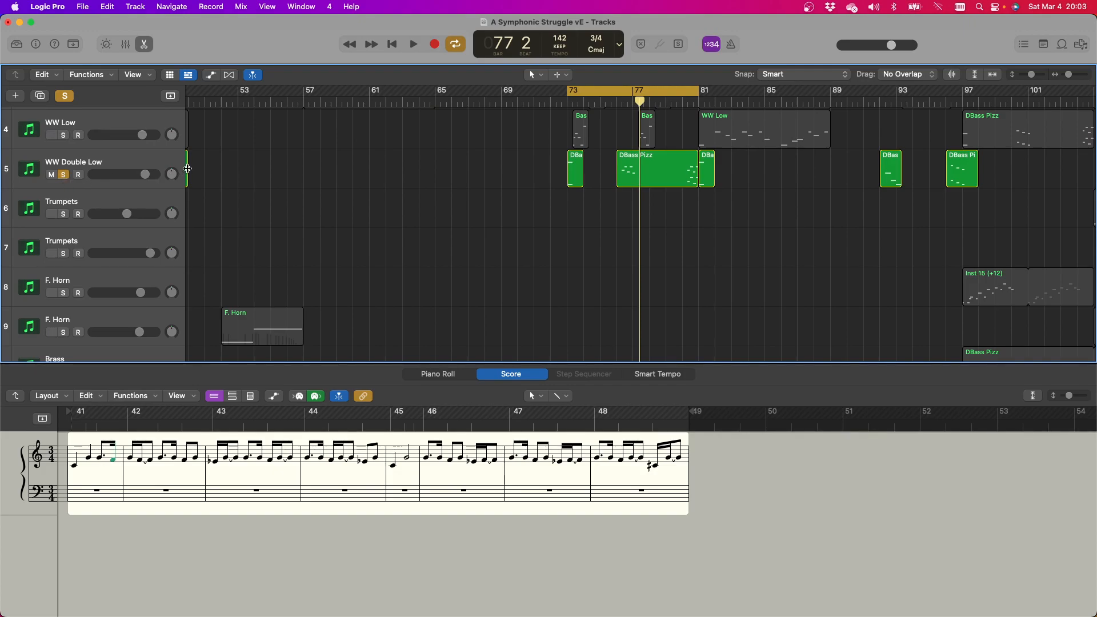
pyautogui.click(411, 45)
pyautogui.click(404, 45)
pyautogui.click(398, 44)
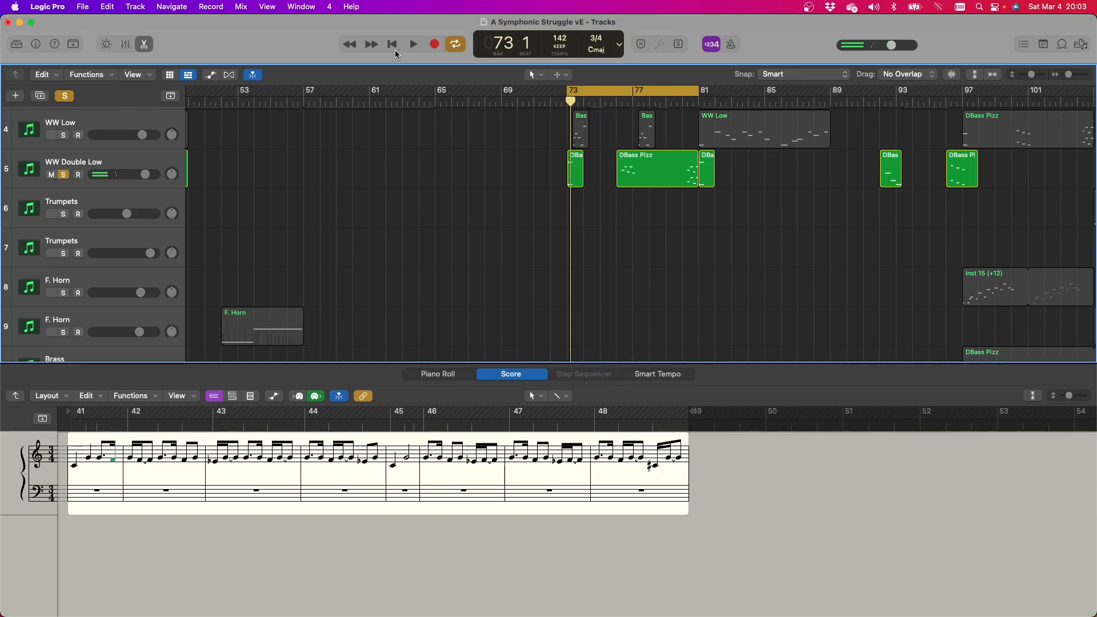
pyautogui.click(414, 46)
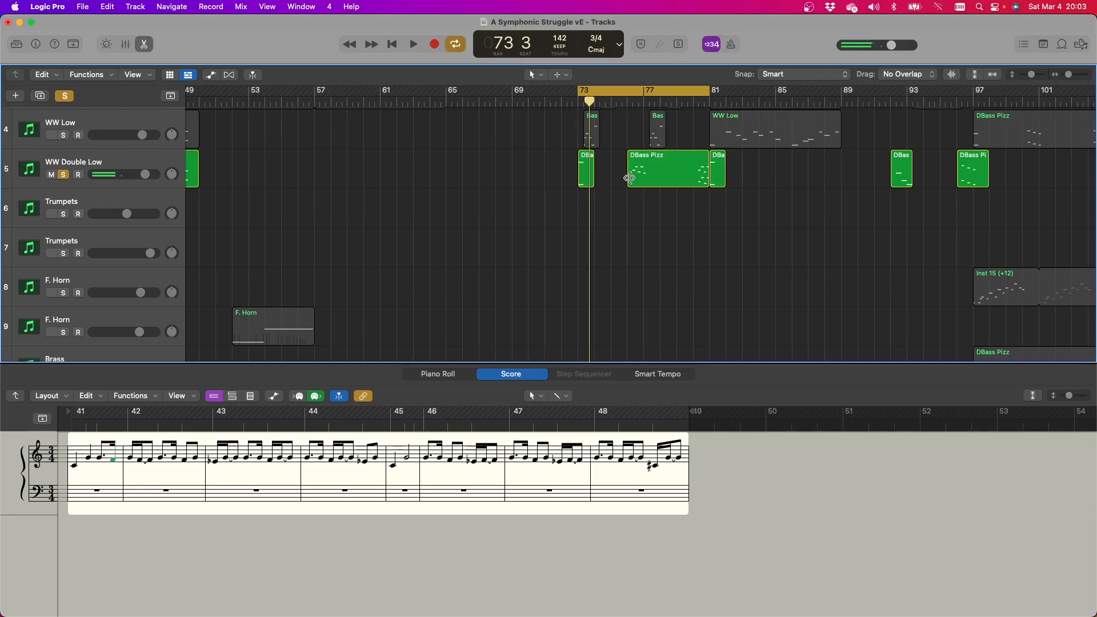
# Add WW Low, WW Mid and the second WW High track to the solo and play them together from bar 73
pyautogui.scroll(5, 760, 212)
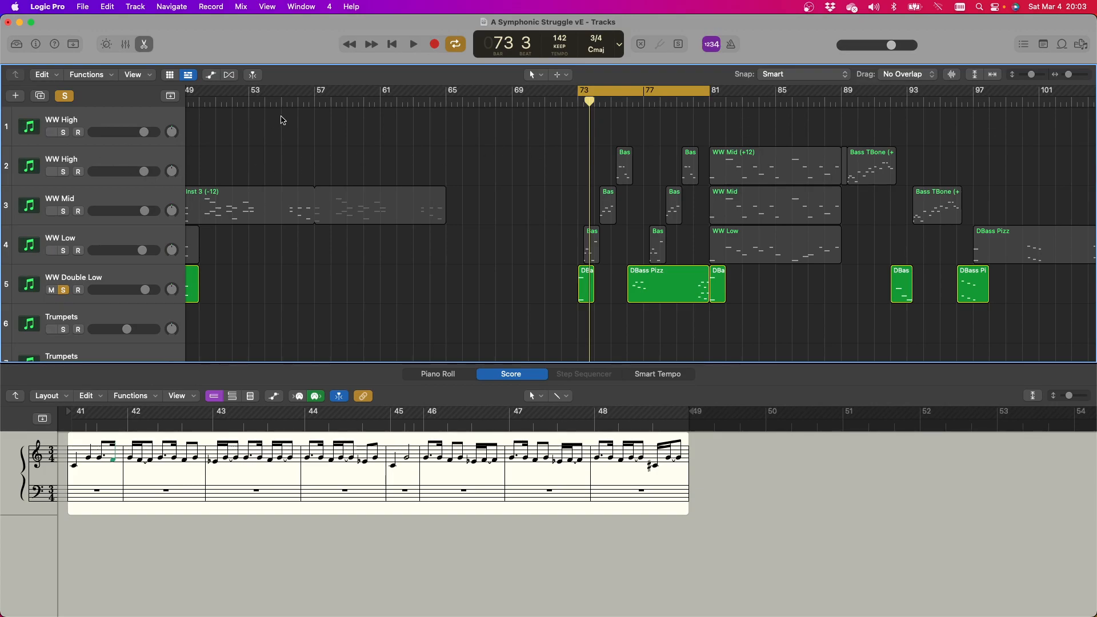
pyautogui.click(63, 253)
pyautogui.click(63, 212)
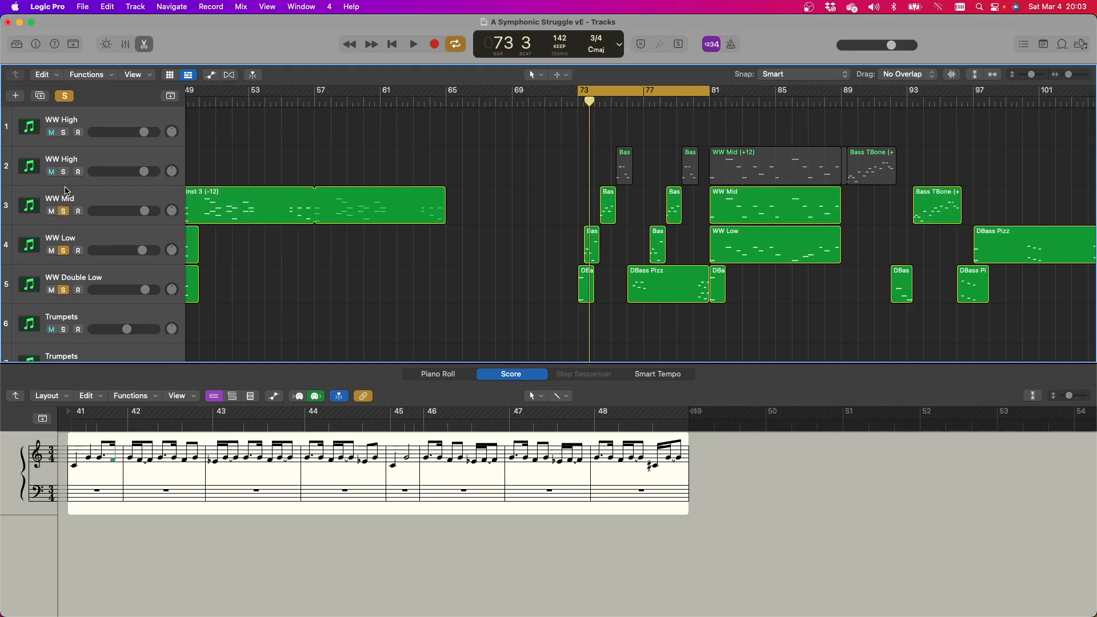
pyautogui.click(64, 172)
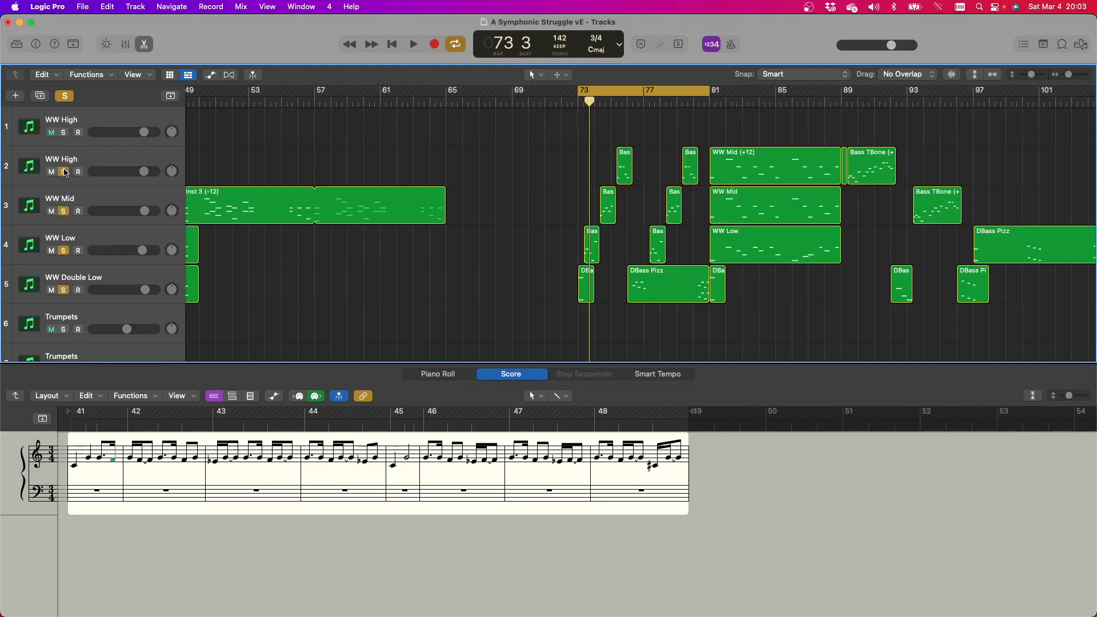
pyautogui.click(416, 47)
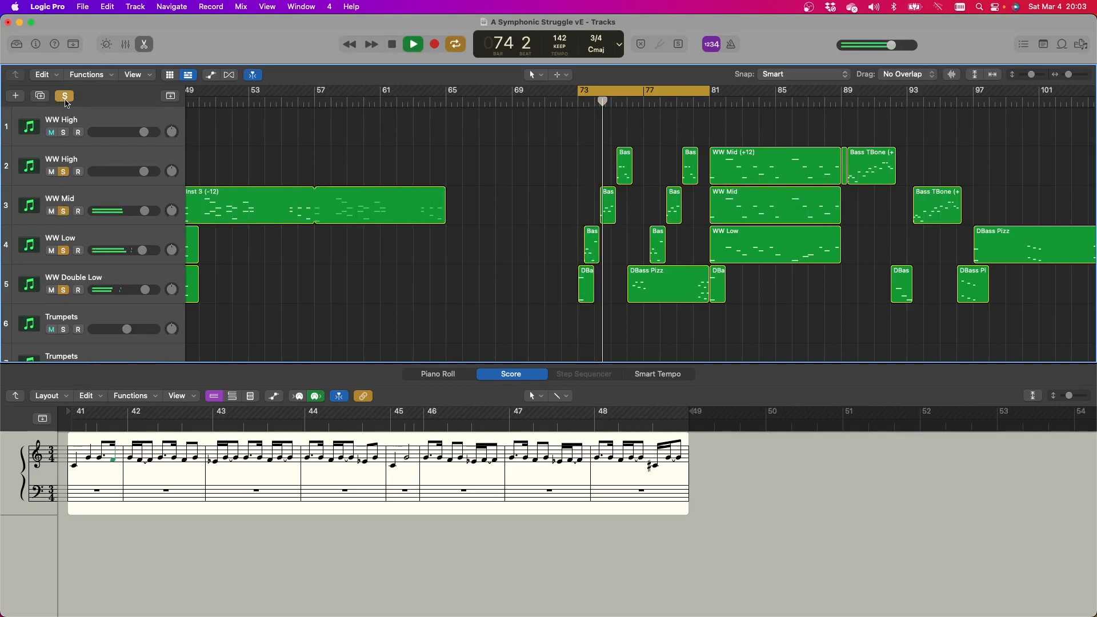
# Clear all solos and turn off cycle mode during playback, letting the piece run on to about bar 88
pyautogui.click(65, 96)
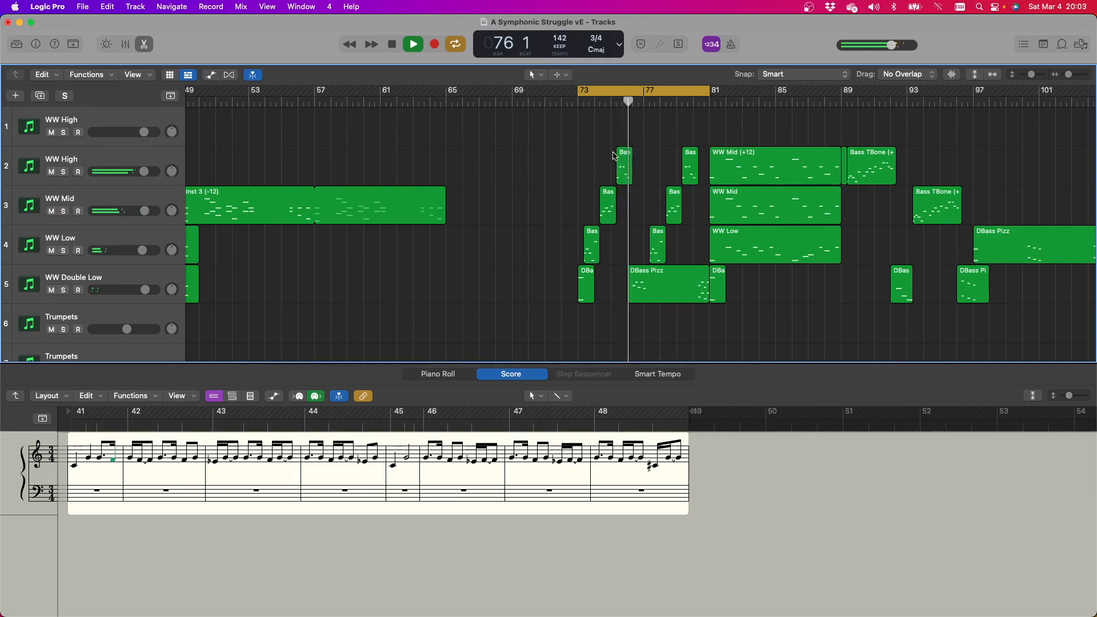
pyautogui.press('c')
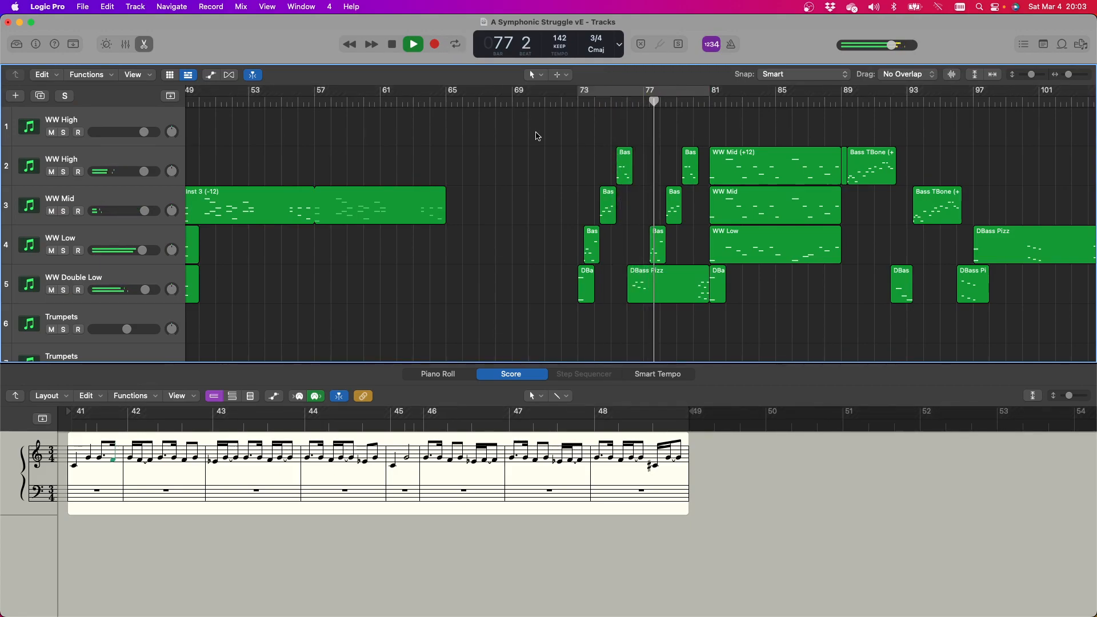
pyautogui.hscroll(5, 536, 133)
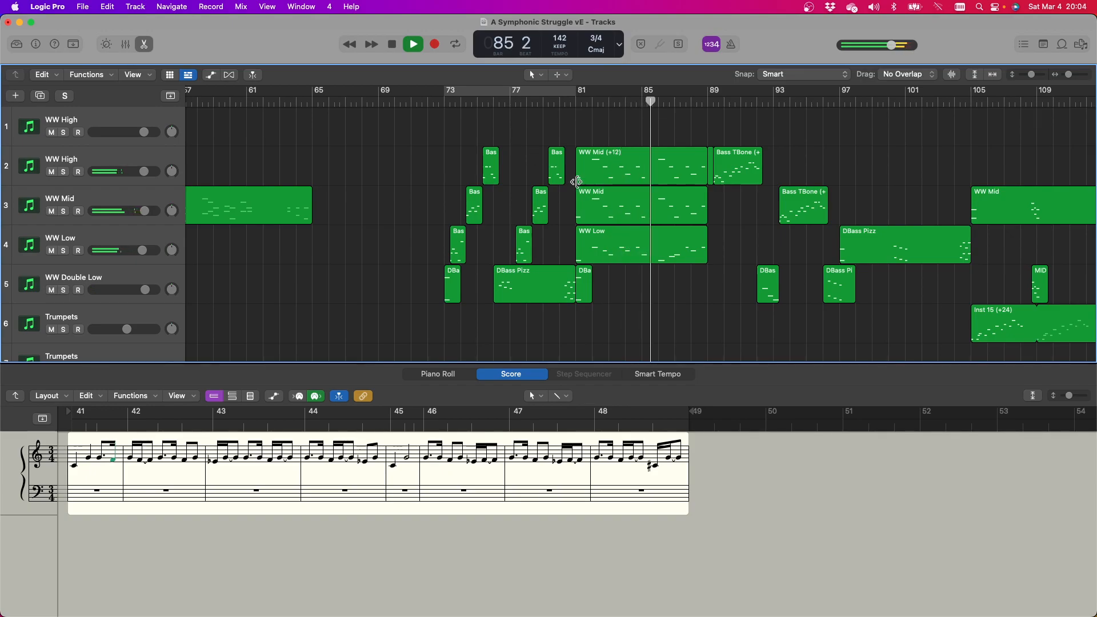
pyautogui.scroll(-10, 578, 182)
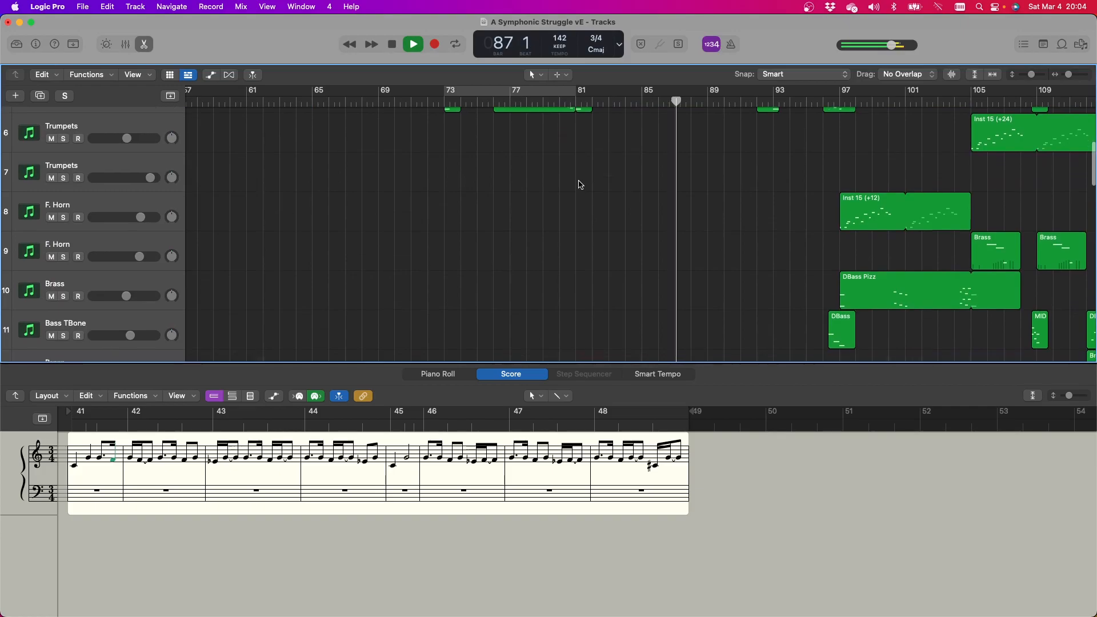
pyautogui.scroll(-7, 579, 183)
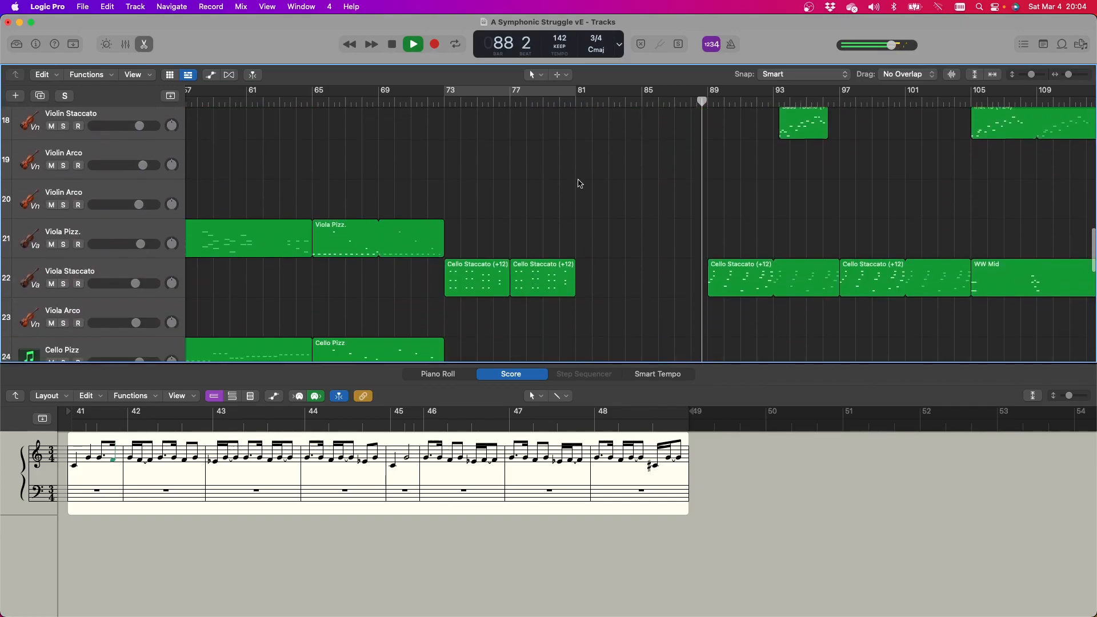
# Replay the section from bar 81 while viewing the string and harp tracks, and stop around bar 87
pyautogui.click(577, 102)
pyautogui.scroll(7, 635, 165)
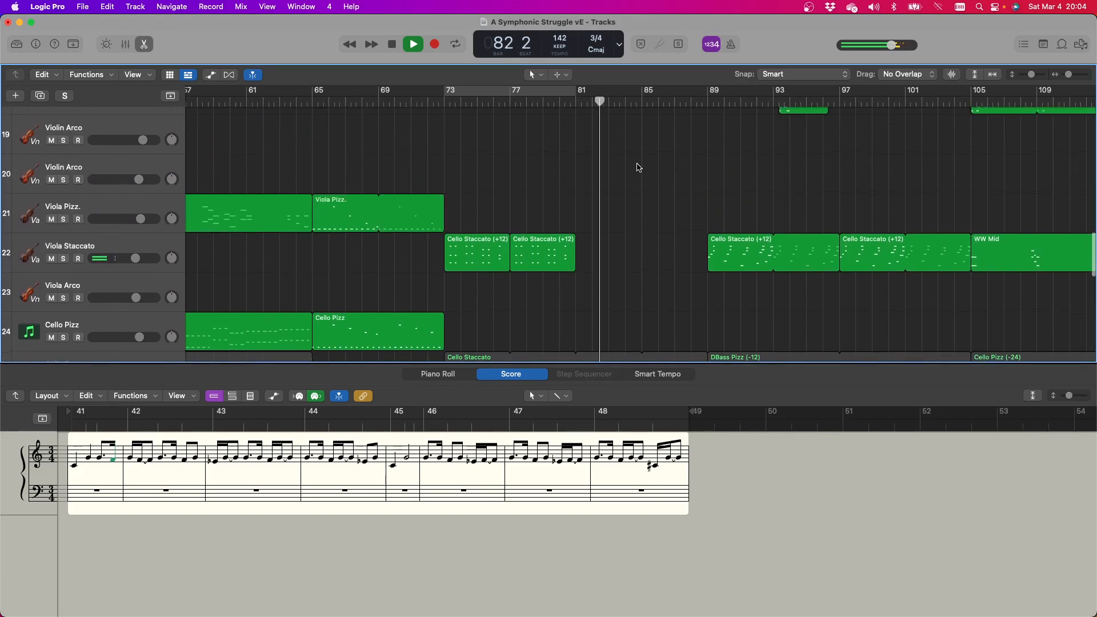
pyautogui.scroll(2, 640, 167)
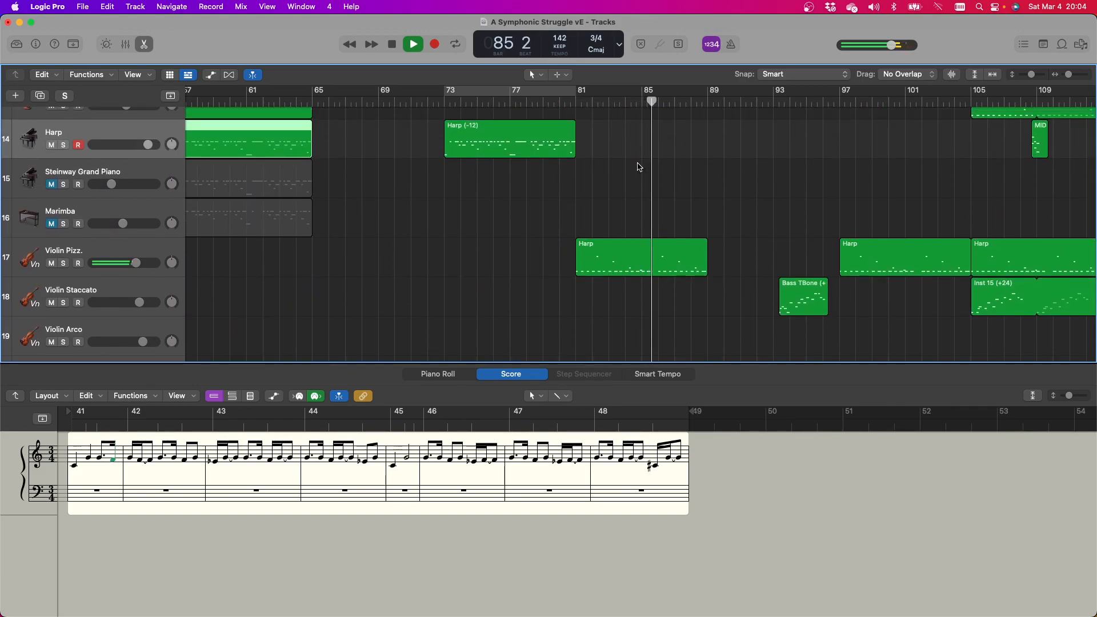
pyautogui.click(392, 46)
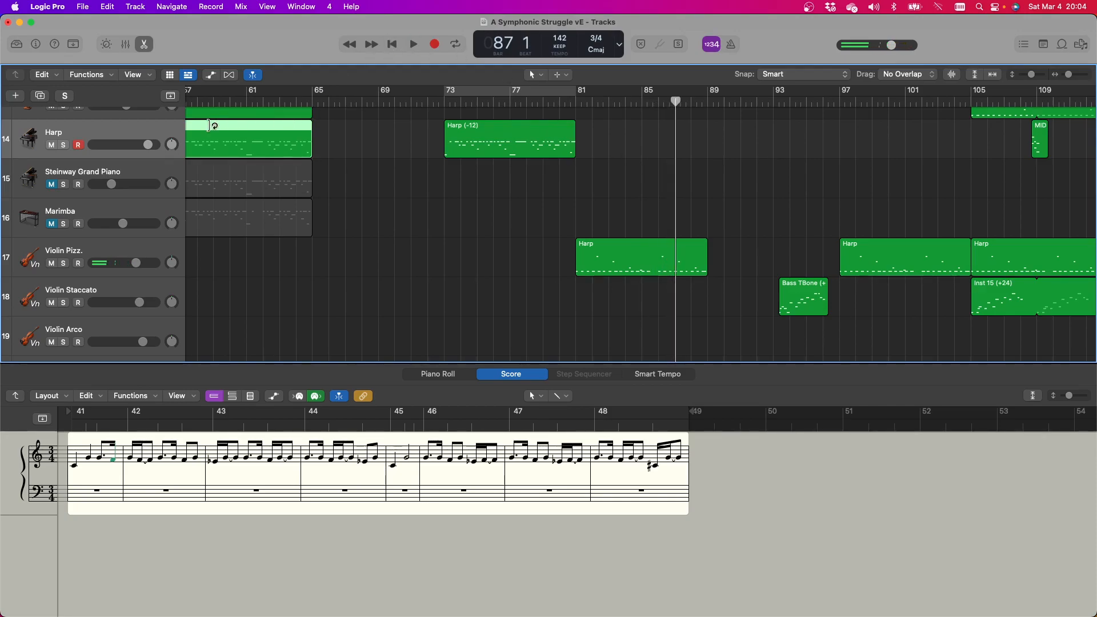
# Move the stopped playhead to bar 85 and examine the woodwind and string tracks around bars 81 to 89
pyautogui.scroll(3, 533, 258)
pyautogui.scroll(-3, 531, 257)
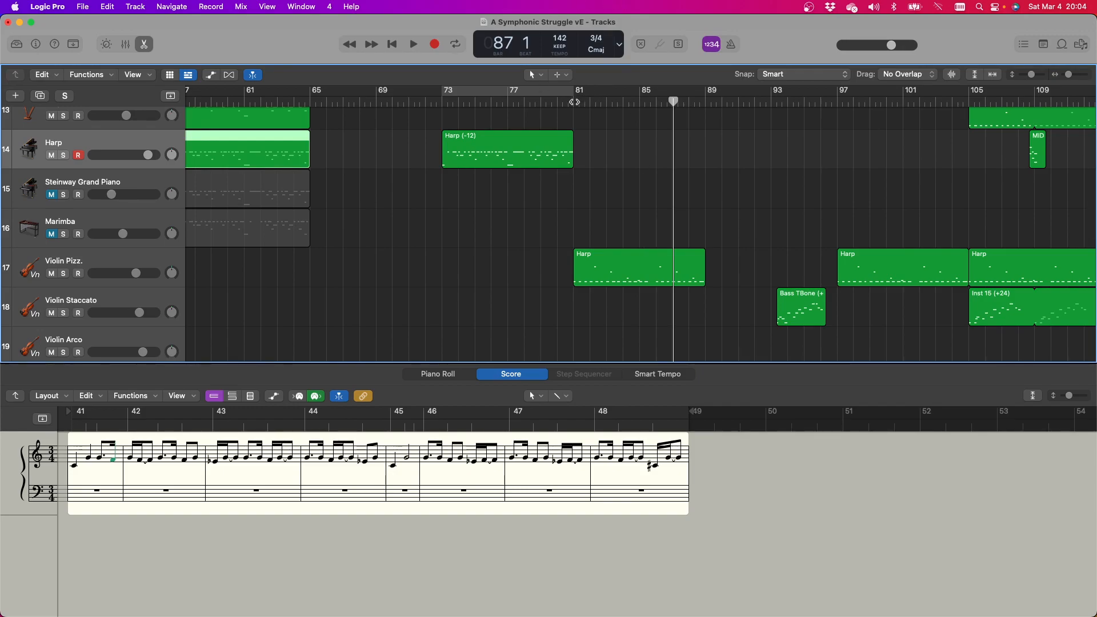
pyautogui.click(648, 103)
pyautogui.moveTo(650, 104); pyautogui.dragTo(651, 102)
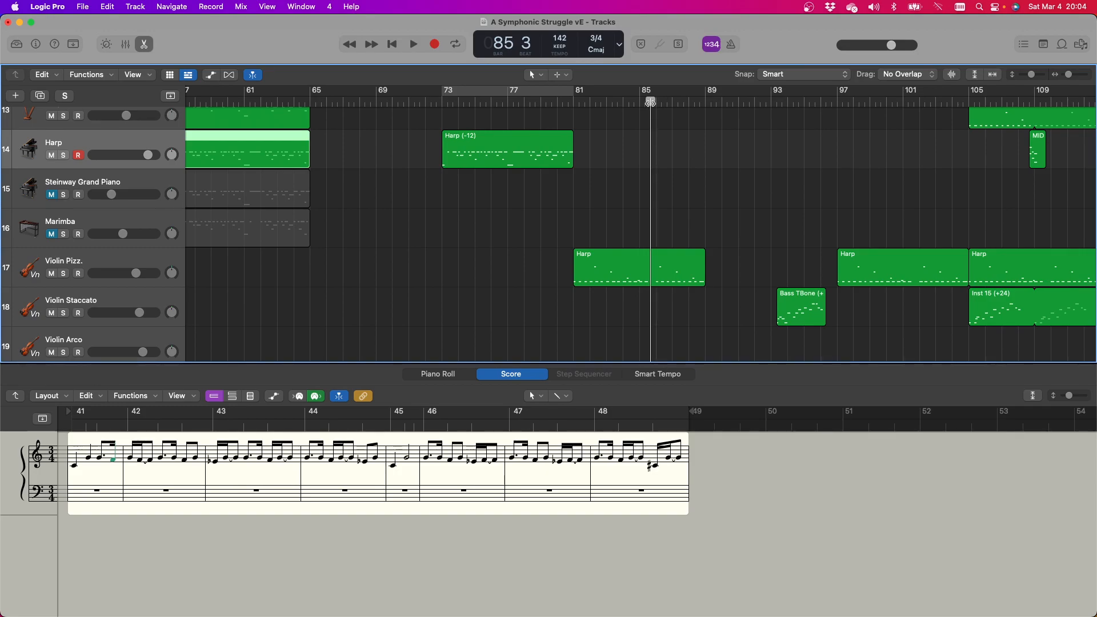
pyautogui.scroll(10, 605, 126)
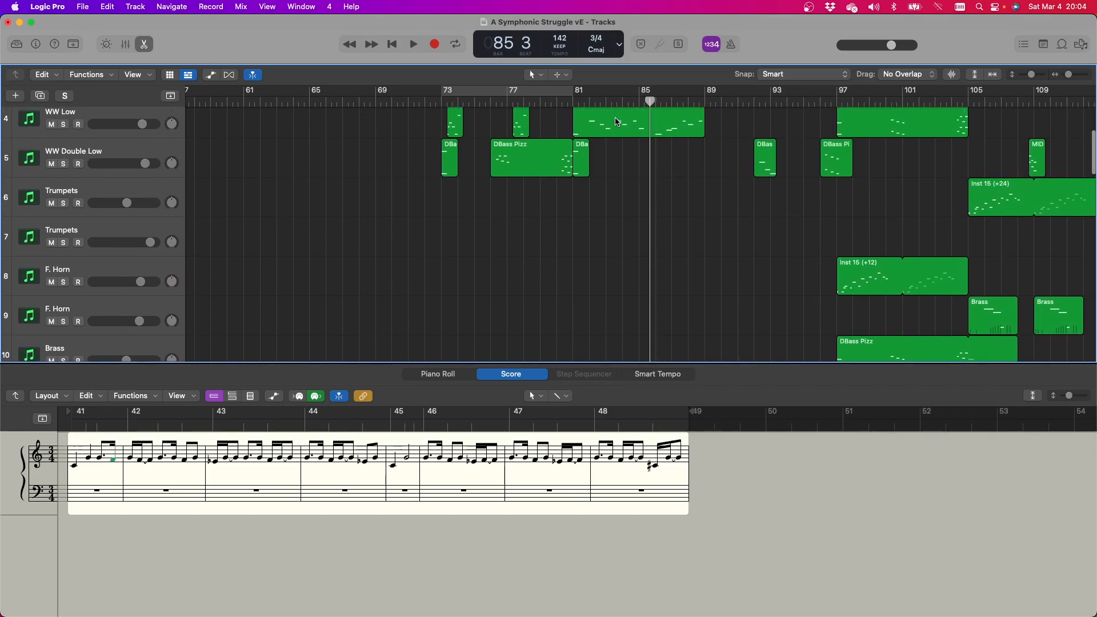
pyautogui.scroll(-10, 617, 122)
pyautogui.scroll(-8, 616, 123)
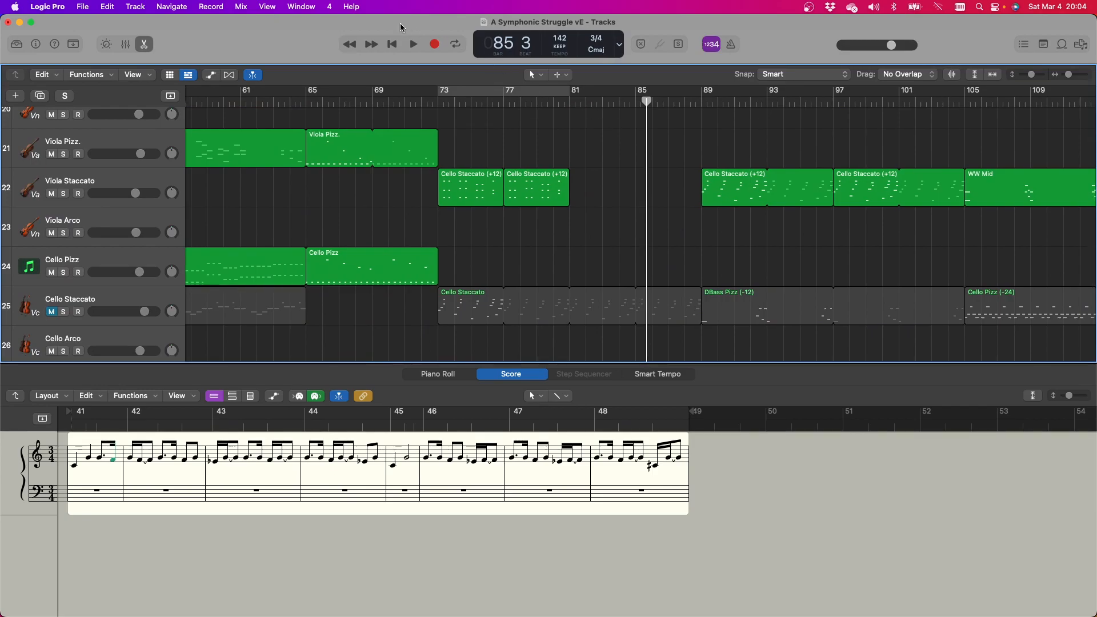
pyautogui.scroll(6, 565, 129)
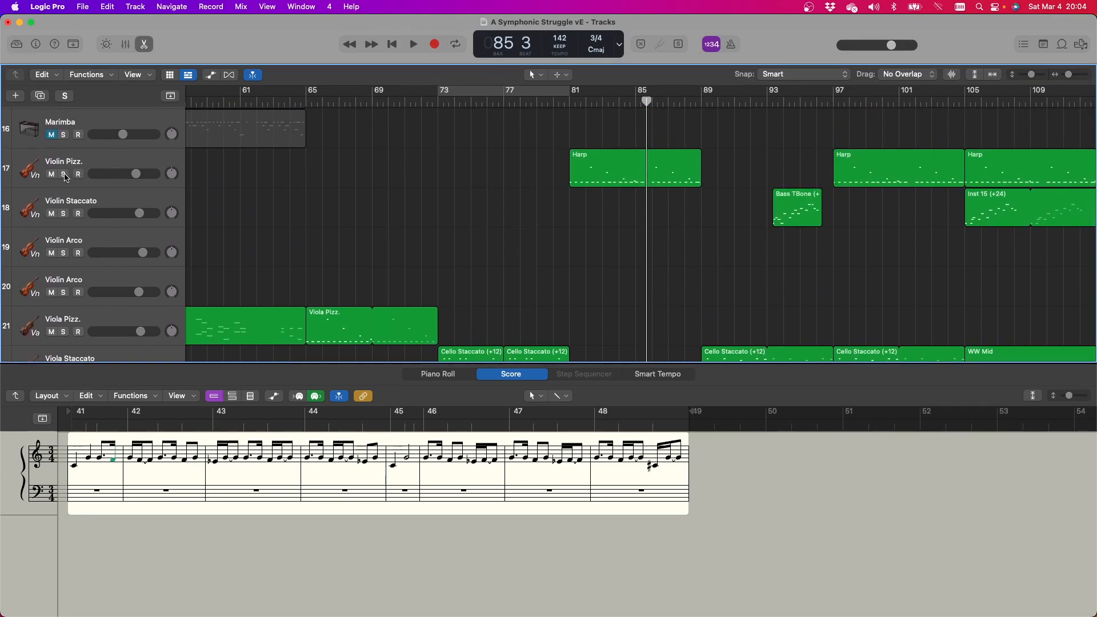
# Solo the Violin Pizz. track, play it from bar 81, and stop around bar 86
pyautogui.click(64, 174)
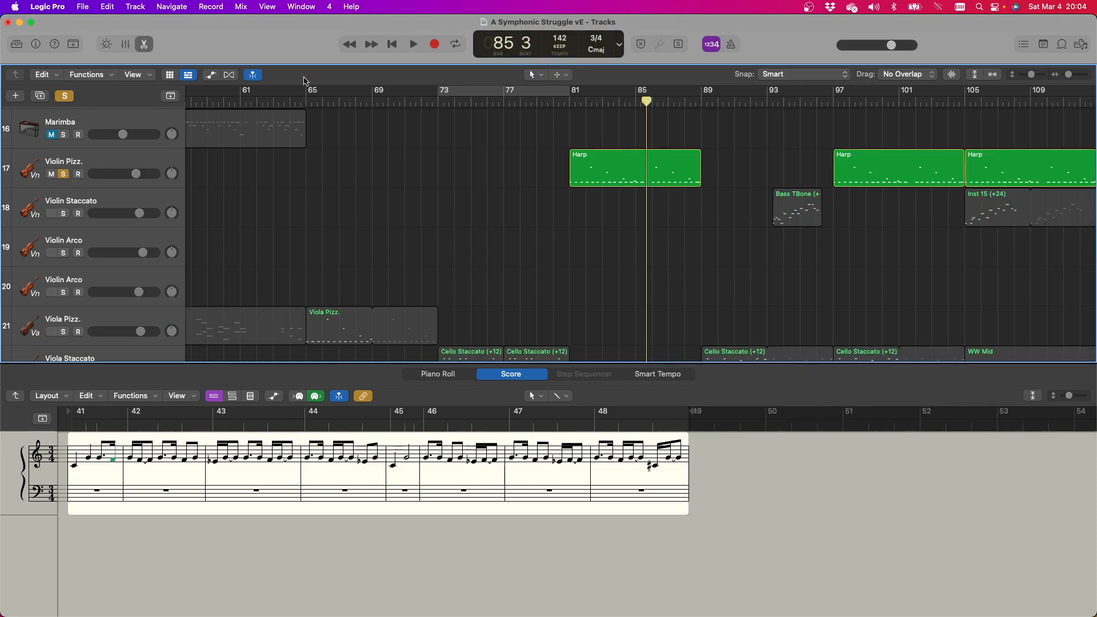
pyautogui.click(414, 44)
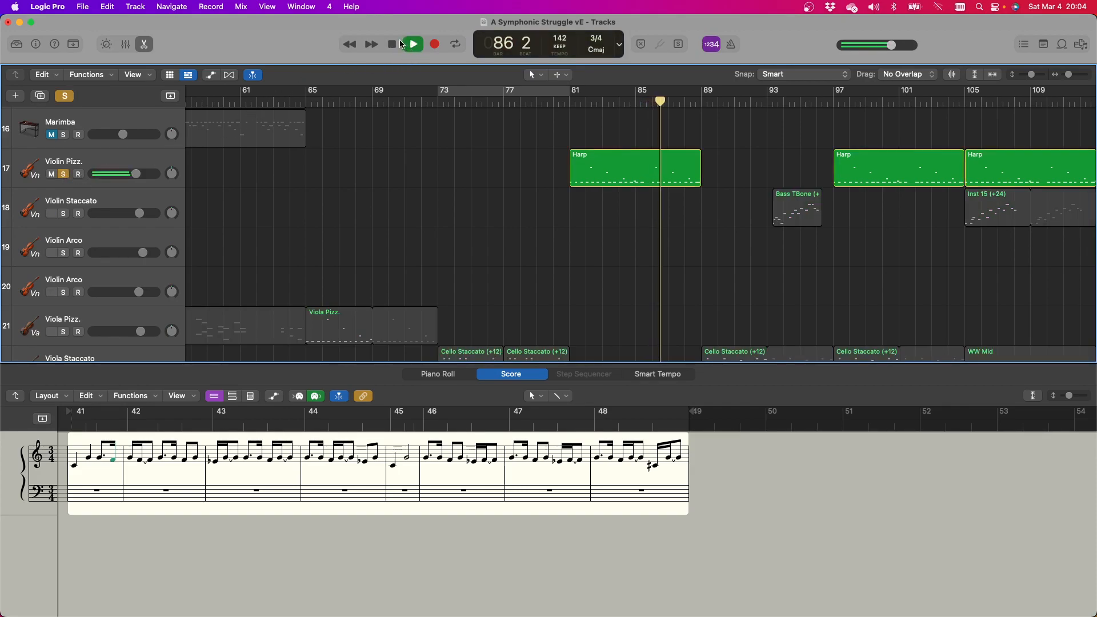
pyautogui.click(570, 101)
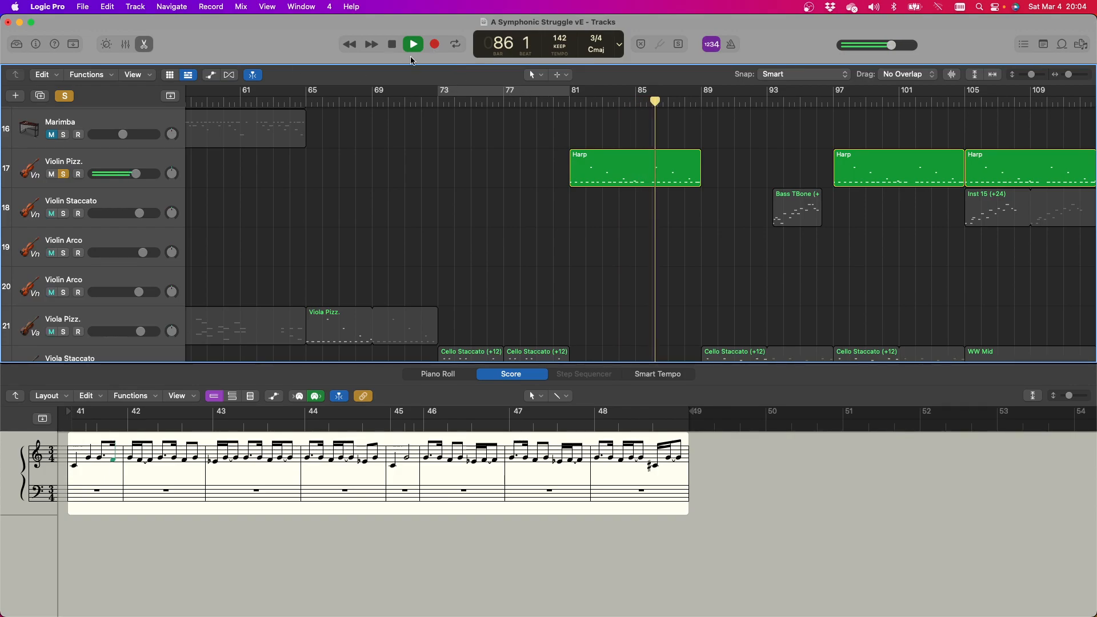
pyautogui.click(391, 45)
# Select the Harp region at bar 81 on the Violin Pizz. track and display its notes in the Piano Roll
pyautogui.scroll(-12, 699, 216)
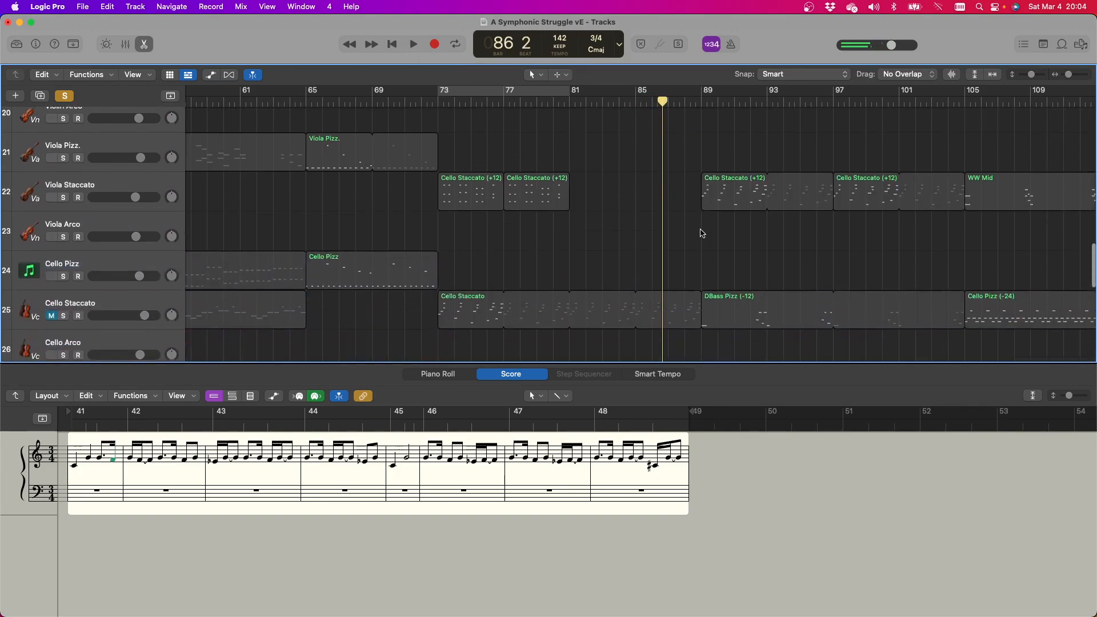
pyautogui.scroll(10, 702, 233)
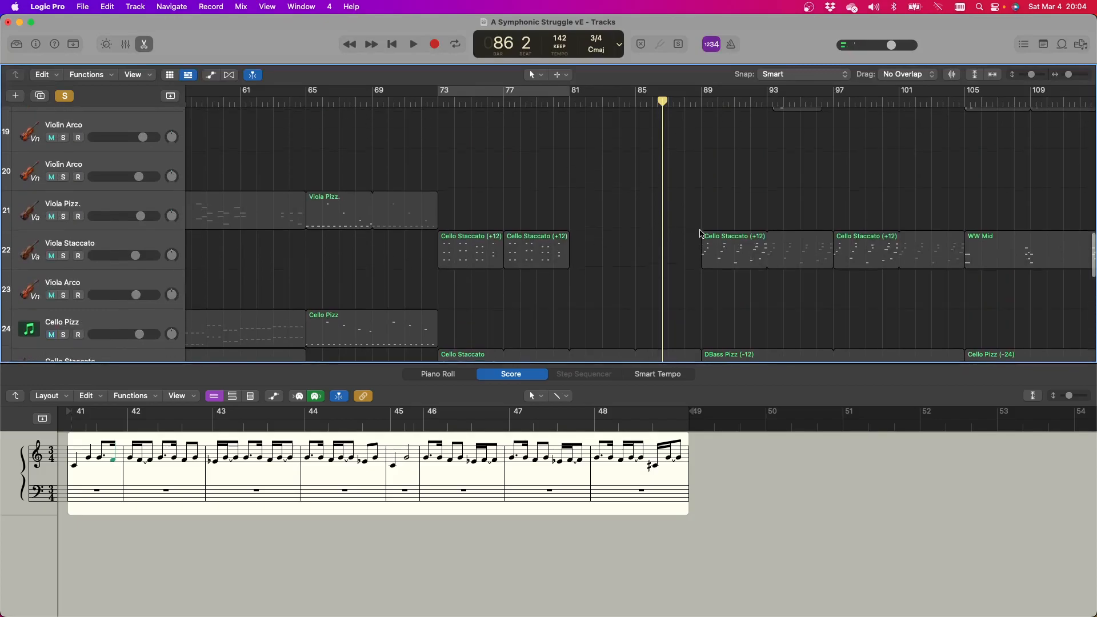
pyautogui.click(631, 193)
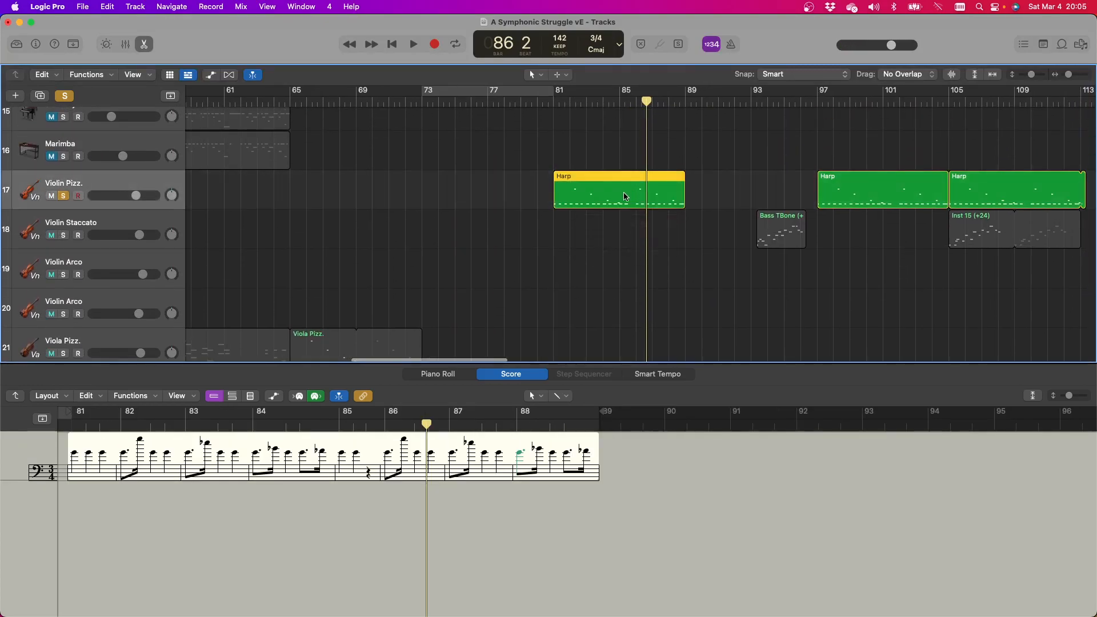
pyautogui.click(445, 376)
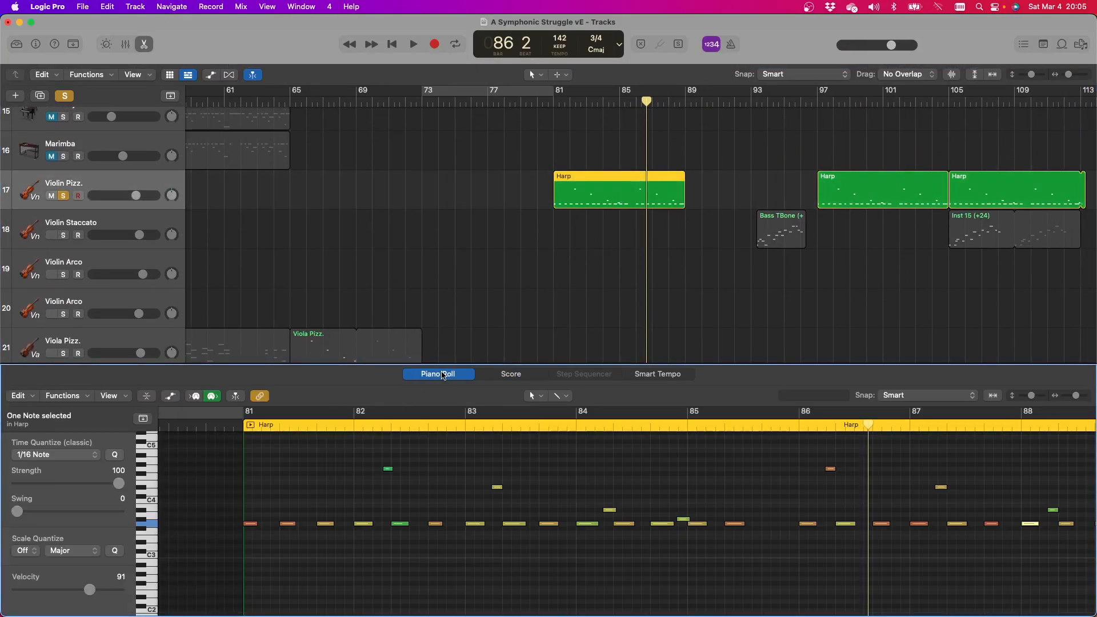
pyautogui.scroll(3, 785, 547)
pyautogui.scroll(-1, 777, 552)
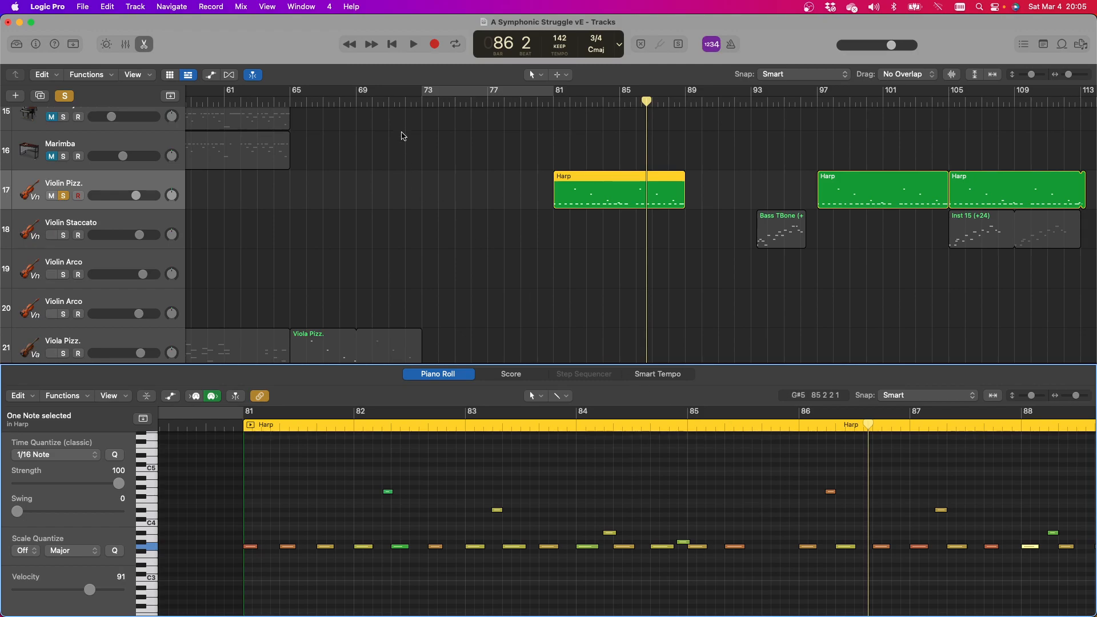
# Set the cycle range to bars 81 to 89 and play the soloed Violin Pizz. part within it
pyautogui.click(410, 45)
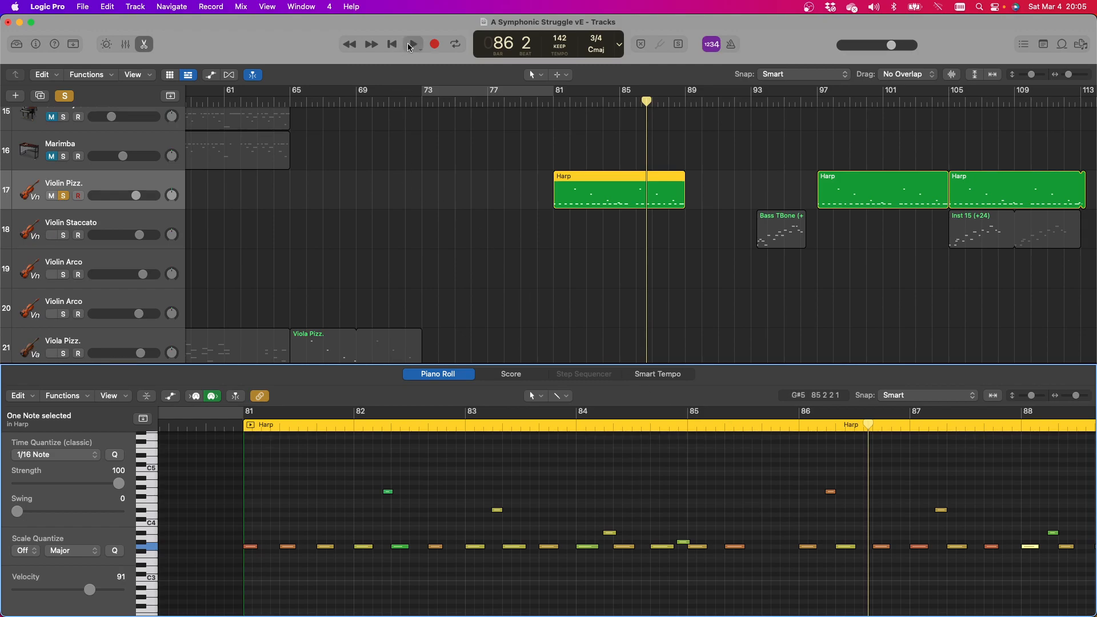
pyautogui.click(517, 93)
pyautogui.moveTo(517, 93); pyautogui.dragTo(679, 93)
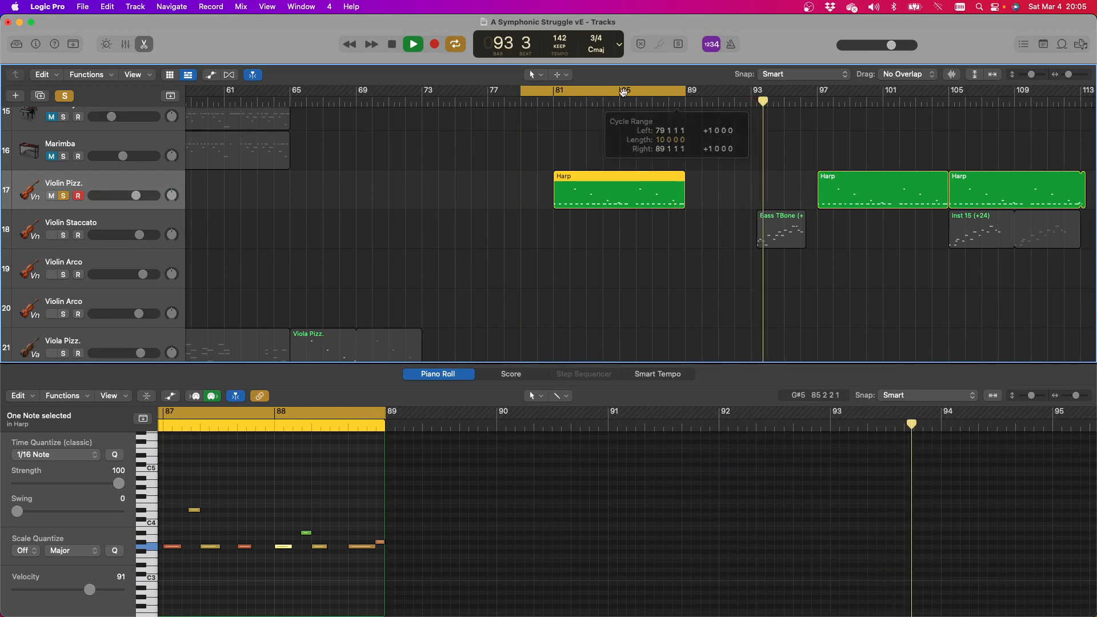
pyautogui.moveTo(524, 92); pyautogui.dragTo(553, 92)
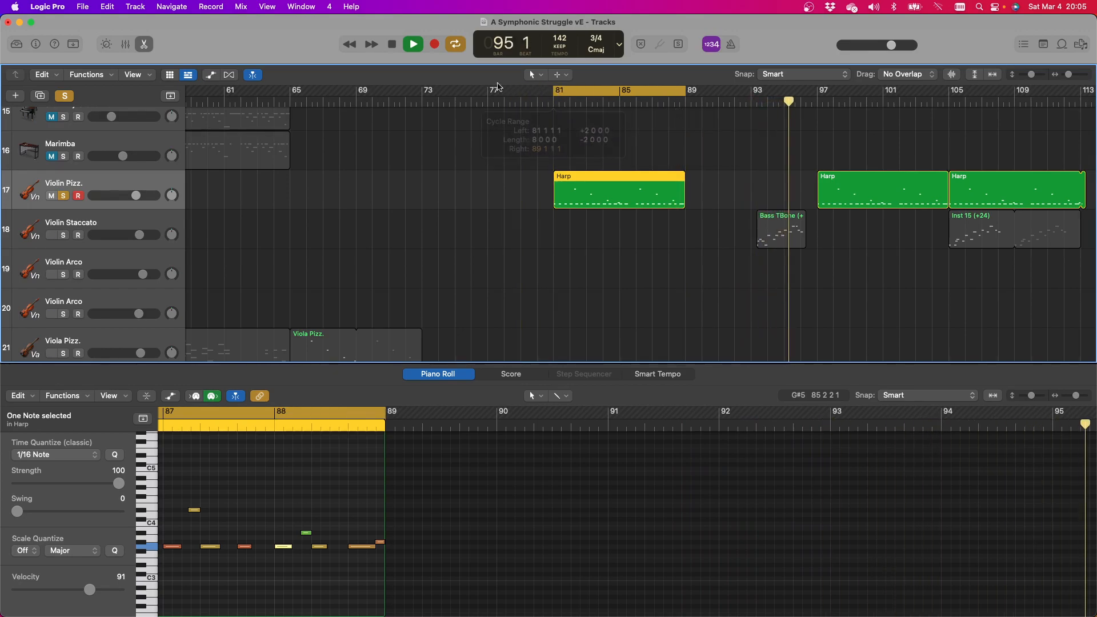
pyautogui.click(412, 45)
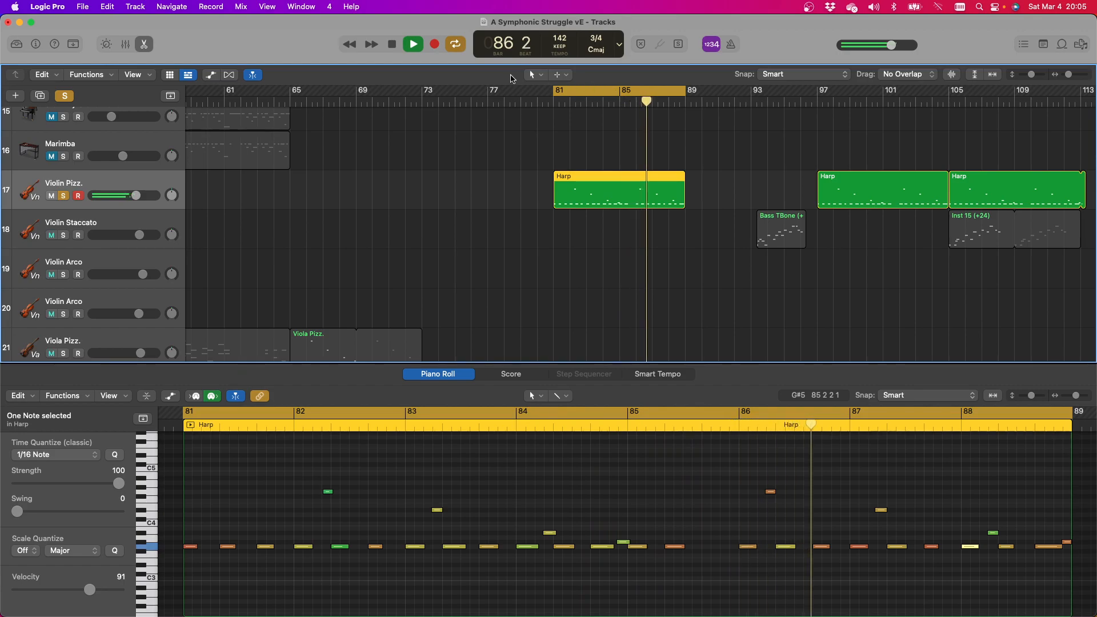
# Stop the soloed playback, clear the Violin Pizz. solo, and play the full mix in the cycle range until around bar 86
pyautogui.click(411, 46)
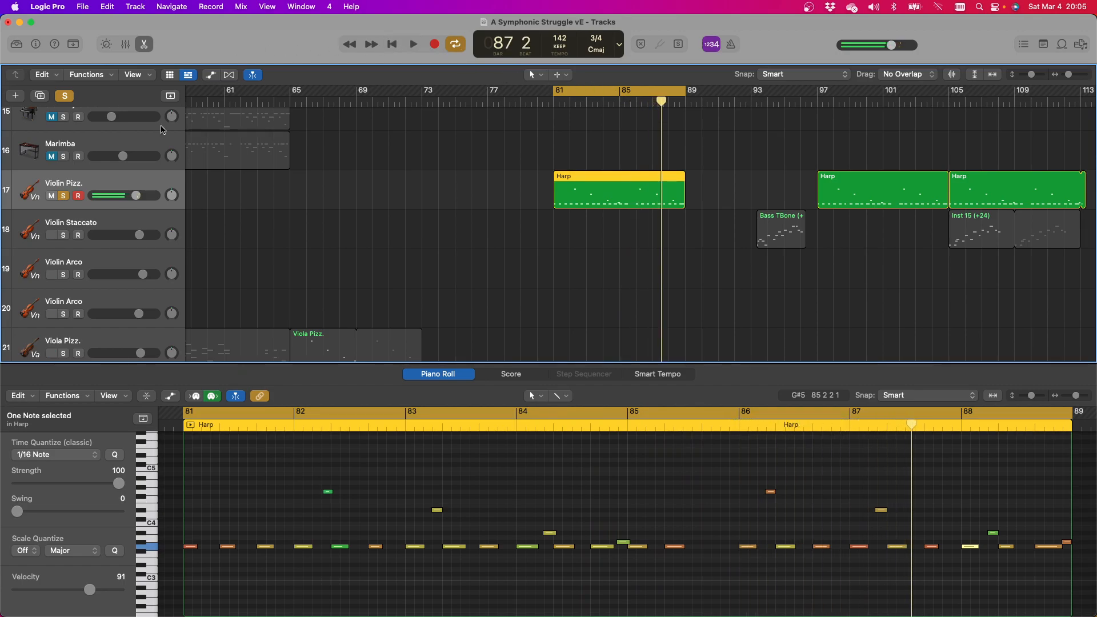
pyautogui.click(65, 96)
pyautogui.click(409, 46)
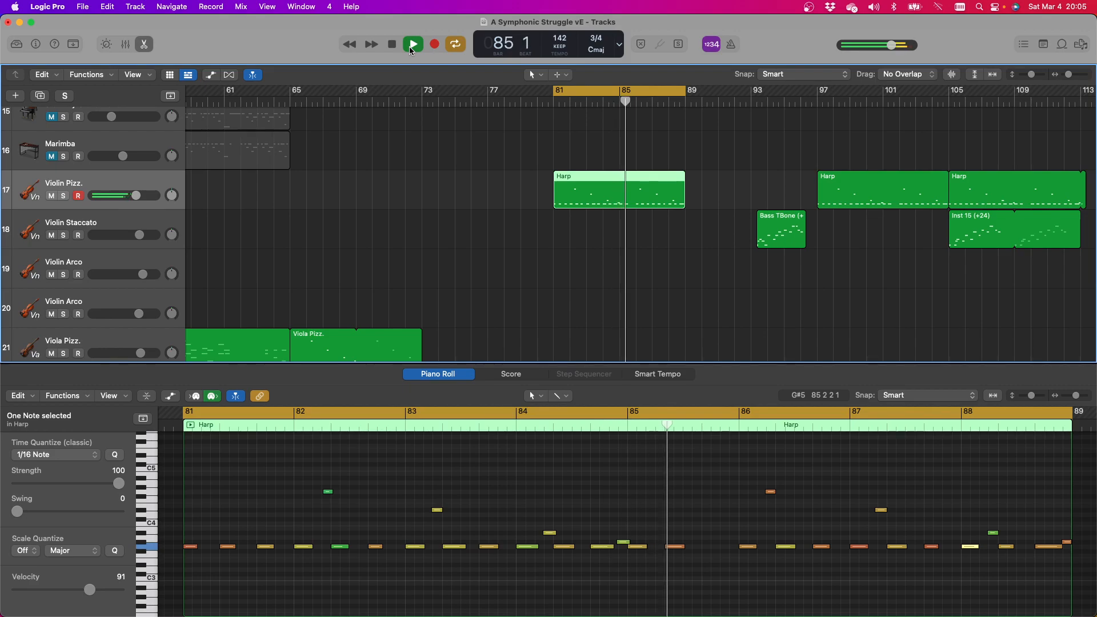
pyautogui.click(393, 45)
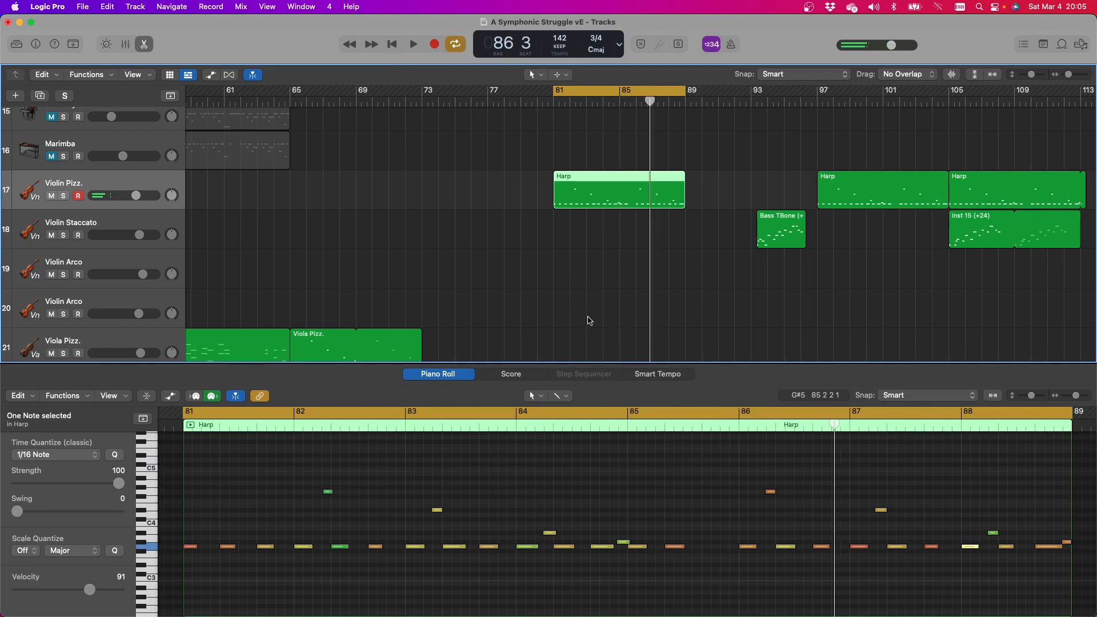
# Play the full mix from bar 81 and turn off the cycle range so playback continues past bar 89
pyautogui.click(413, 44)
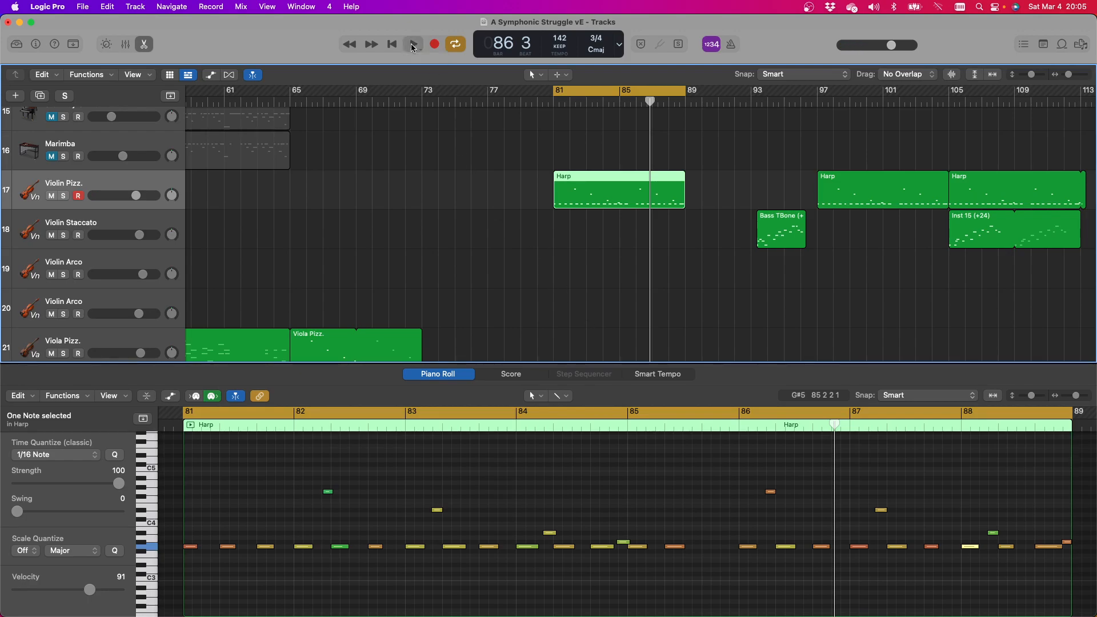
pyautogui.scroll(5, 657, 204)
pyautogui.scroll(10, 658, 204)
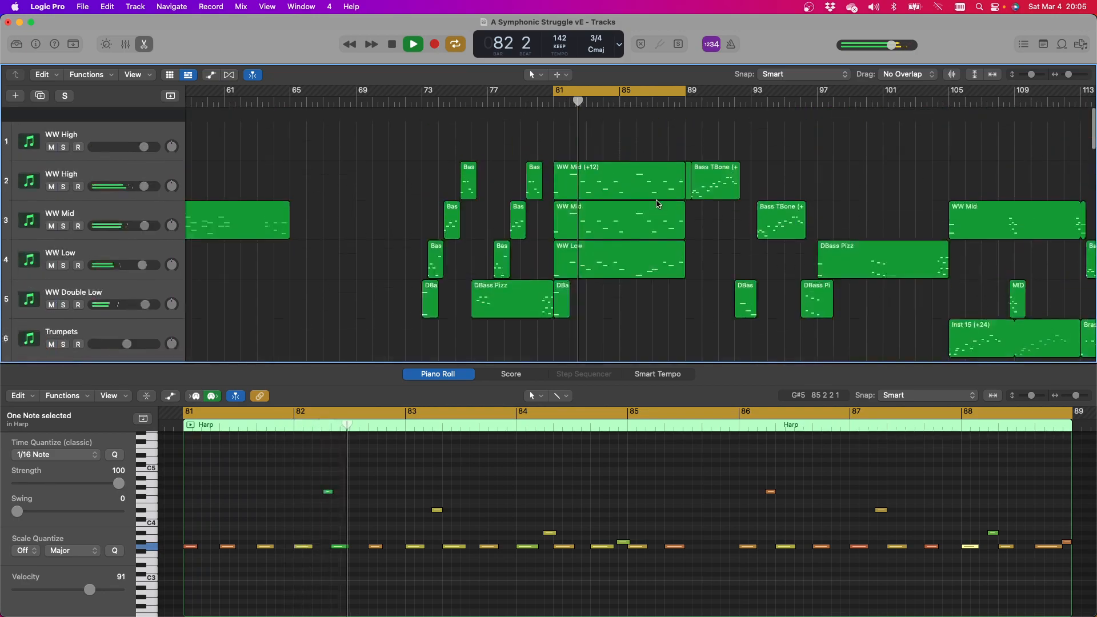
pyautogui.hscroll(10, 771, 147)
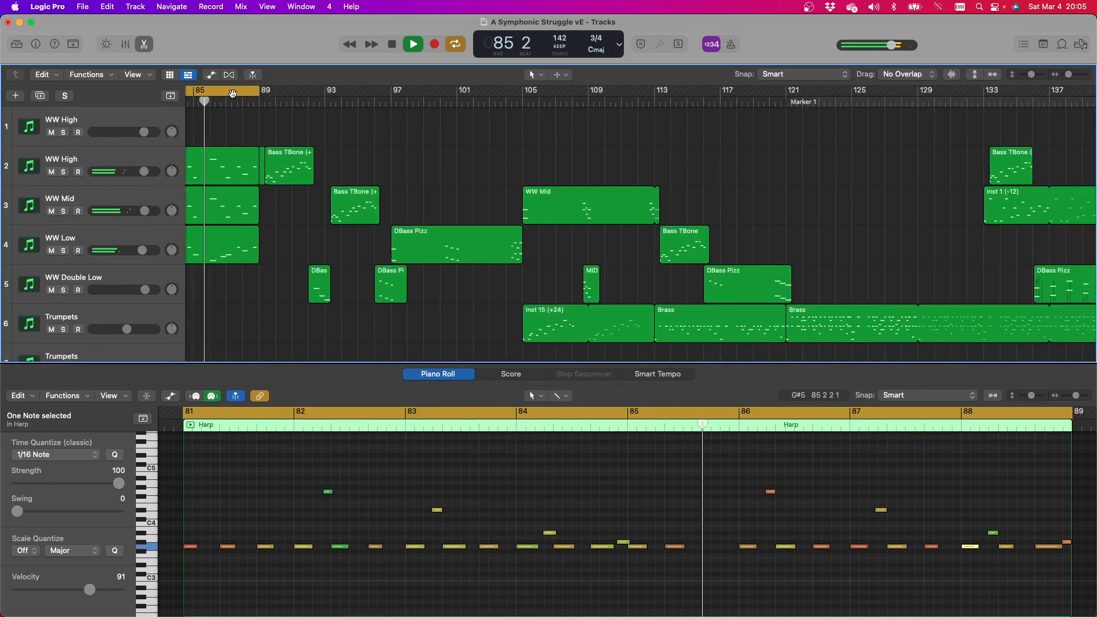
pyautogui.click(233, 93)
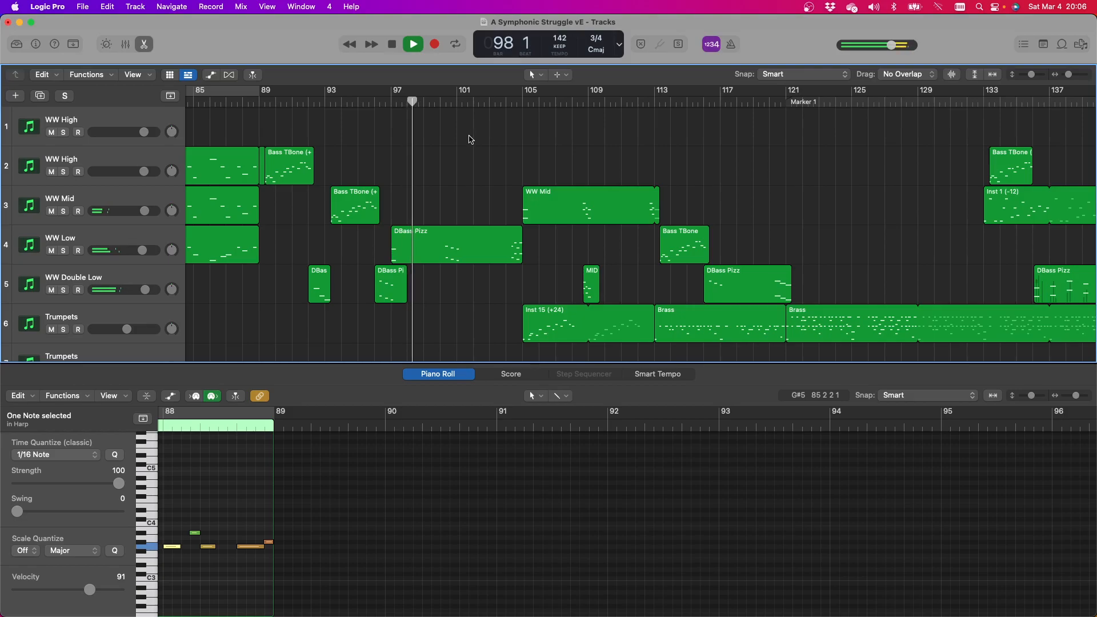
# Examine the woodwind and brass tracks while the piece plays on, and stop playback around bar 112
pyautogui.scroll(-5, 467, 128)
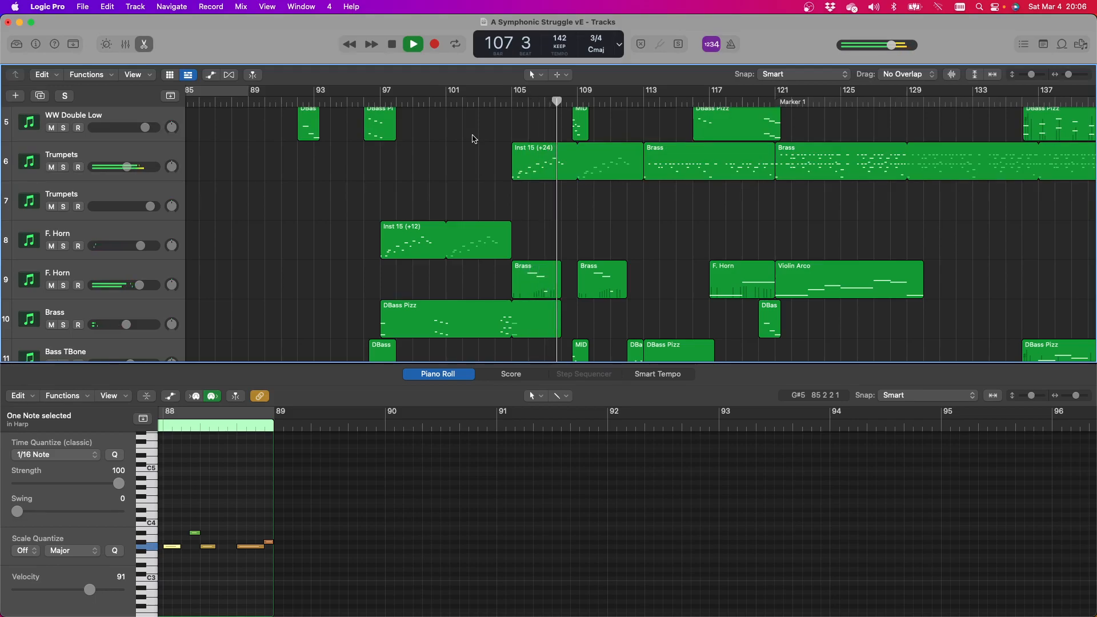
pyautogui.scroll(1, 599, 181)
pyautogui.scroll(1, 598, 181)
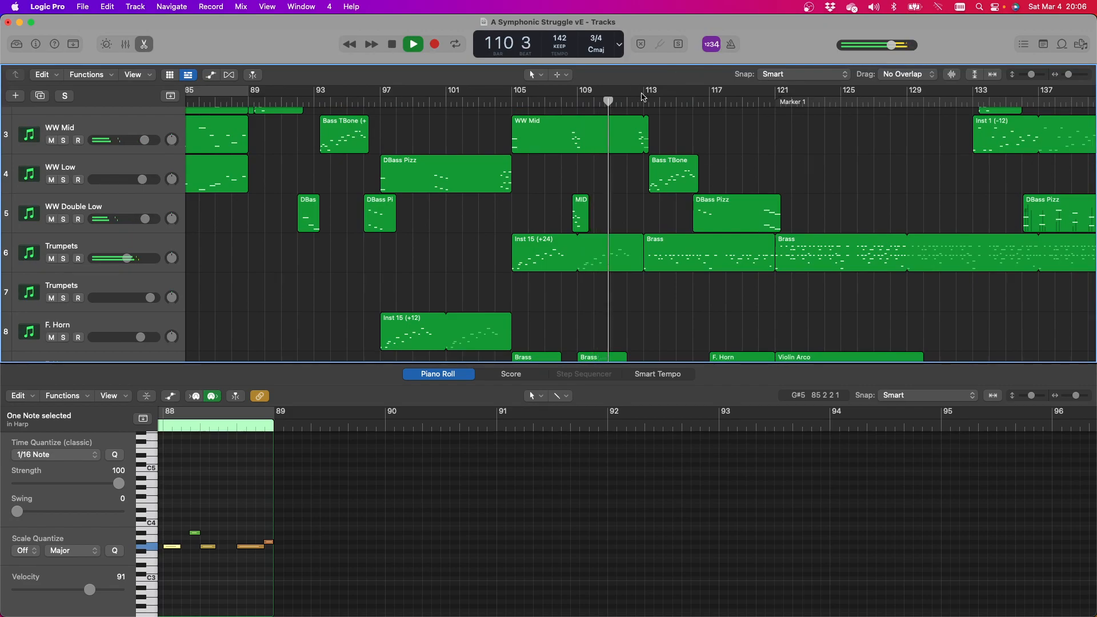
pyautogui.click(399, 44)
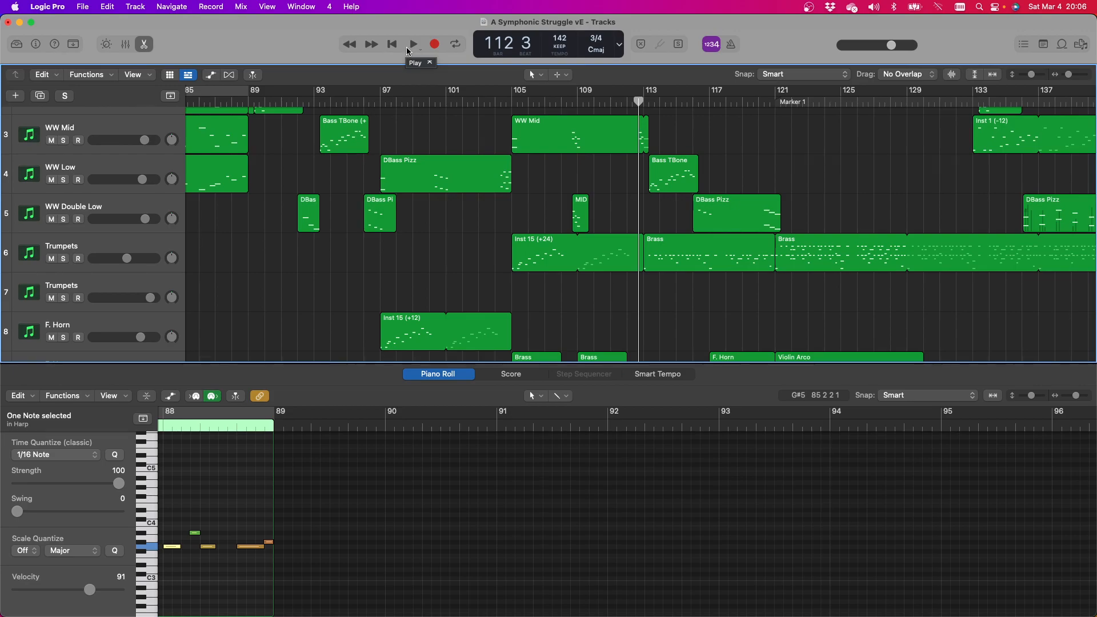
pyautogui.scroll(3, 522, 152)
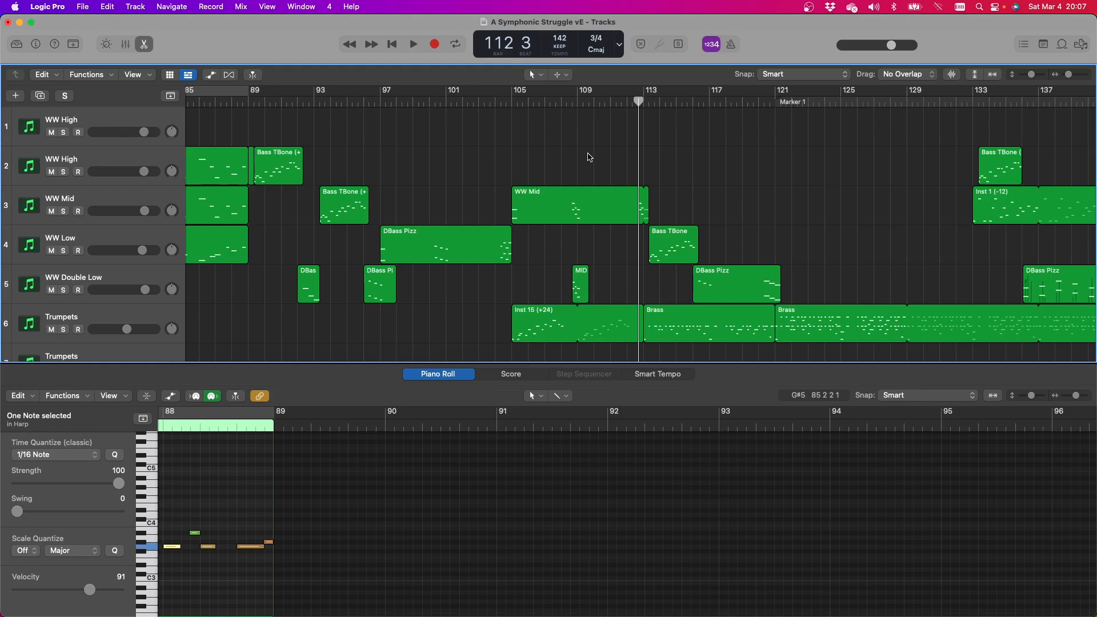
# Close the A Symphonic Struggle vE project and open the second Marionette project in the Garageband Projects folder
pyautogui.click(8, 23)
pyautogui.click(549, 264)
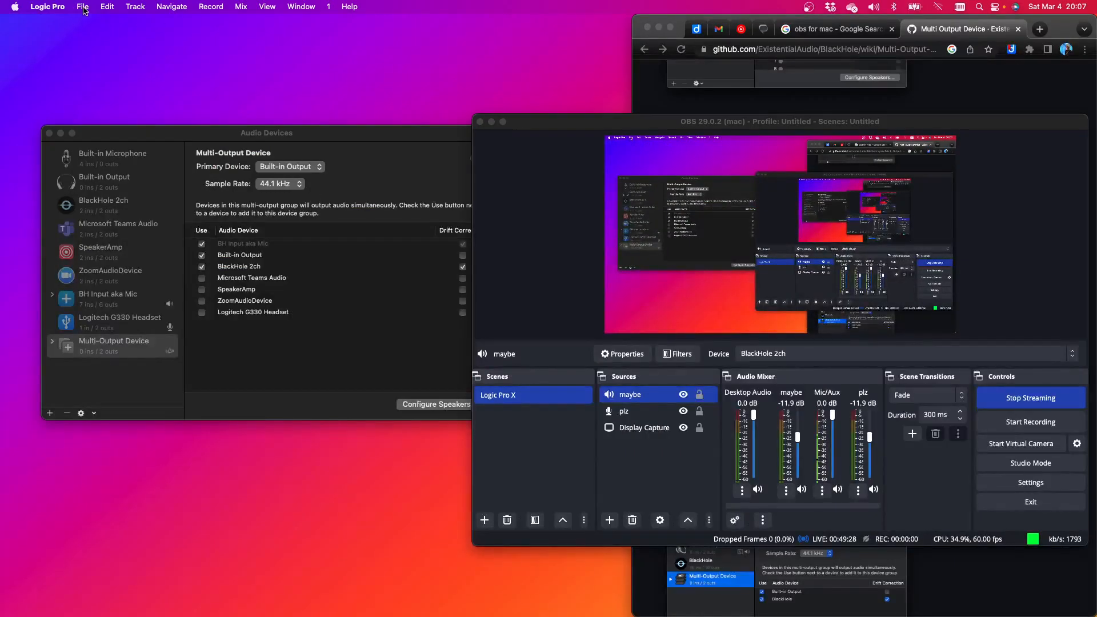
pyautogui.click(83, 7)
pyautogui.click(120, 50)
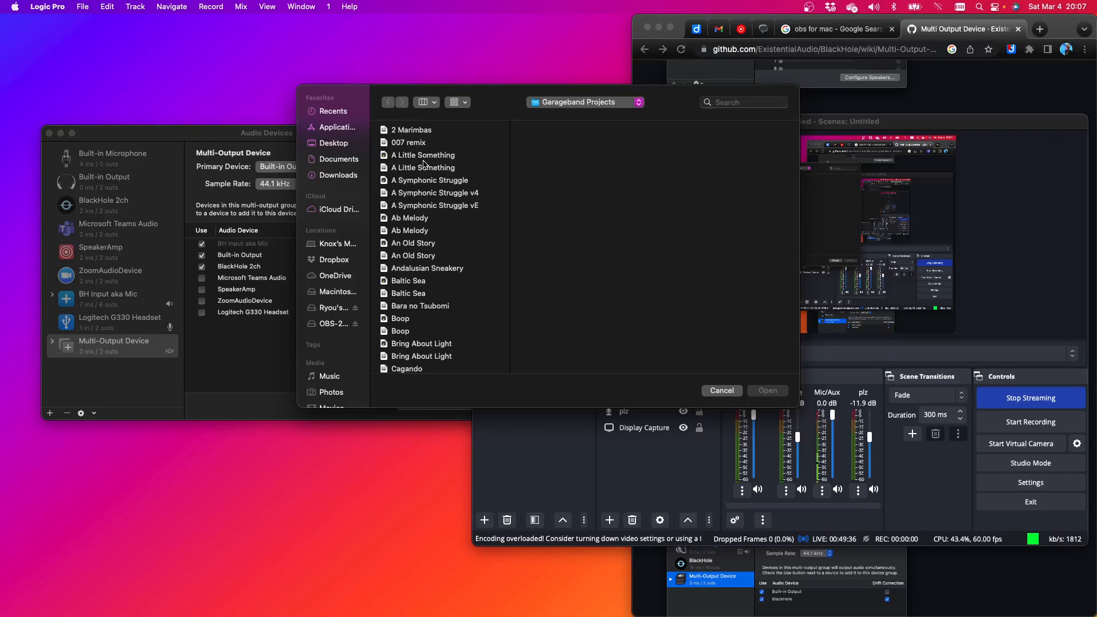
pyautogui.scroll(-5, 424, 164)
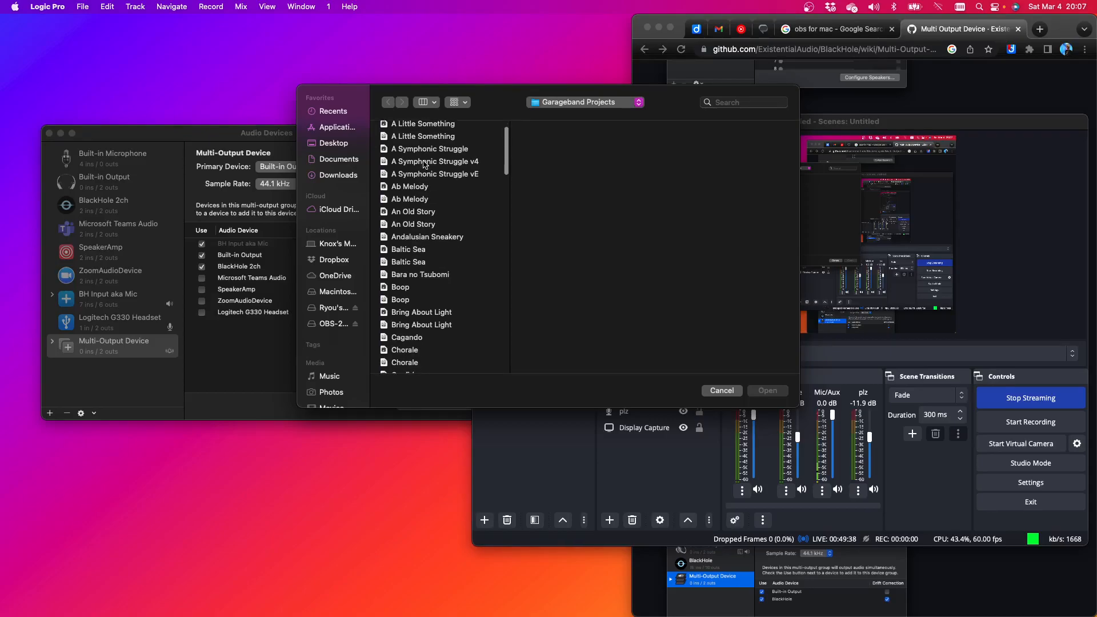
pyautogui.scroll(-15, 423, 165)
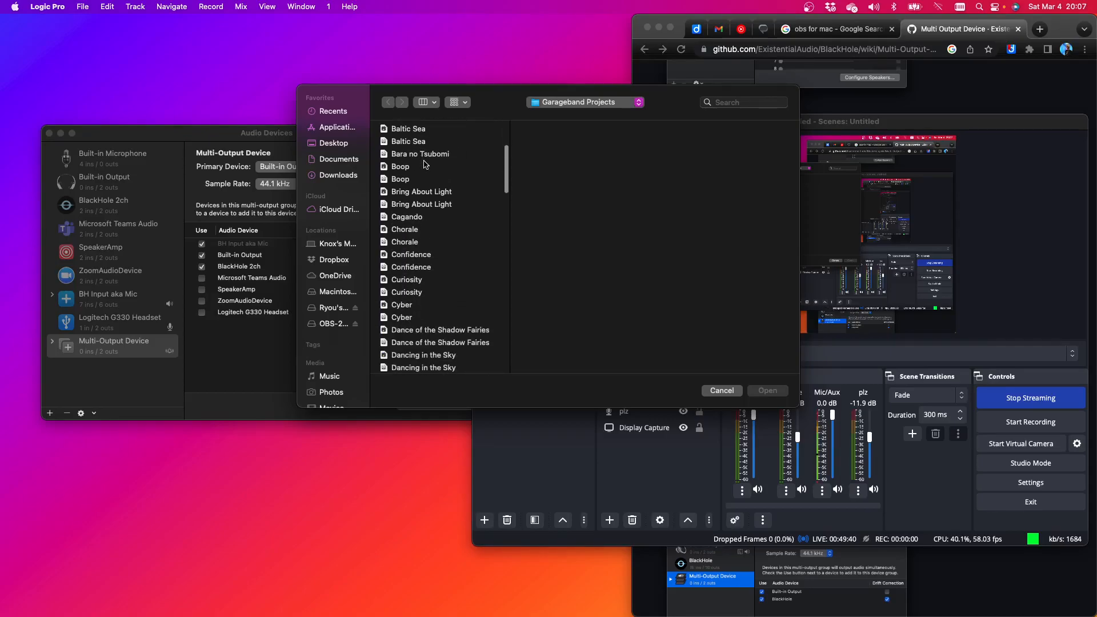
pyautogui.scroll(-14, 425, 165)
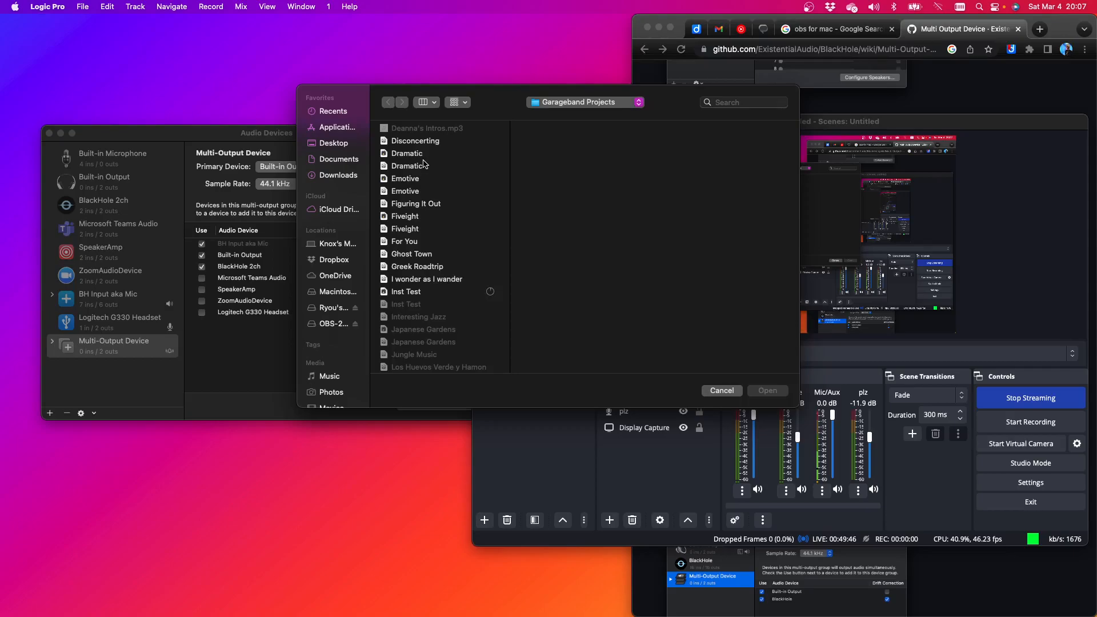
pyautogui.scroll(-9, 424, 195)
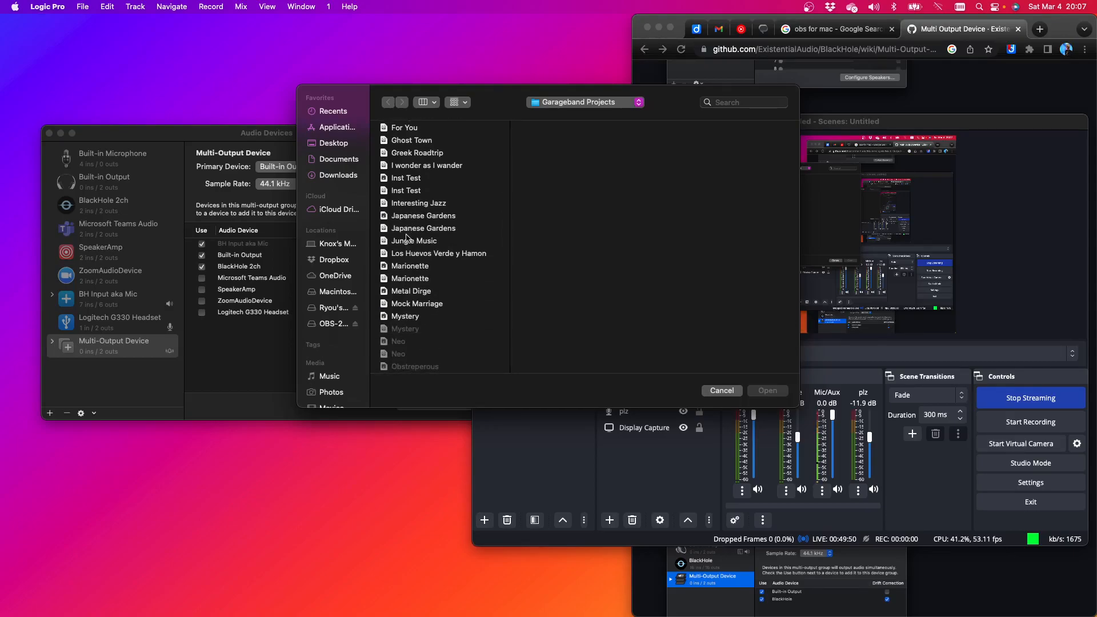
pyautogui.click(416, 283)
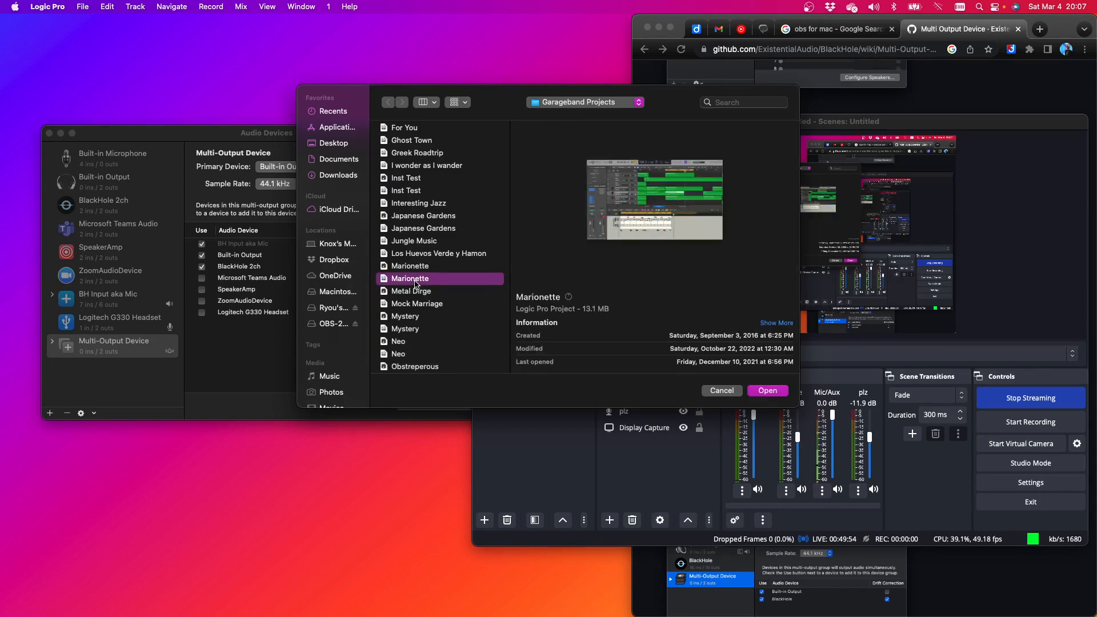
pyautogui.click(768, 391)
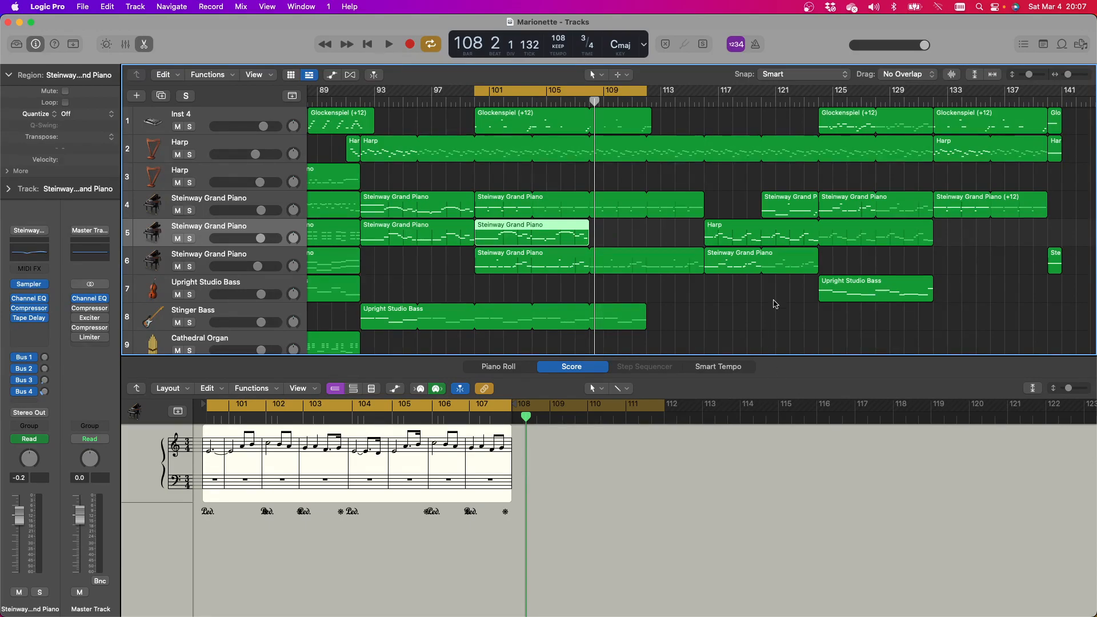
# Set the cycle range to bars 2 to 18 at the start of the Marionette arrangement
pyautogui.hscroll(-20, 726, 281)
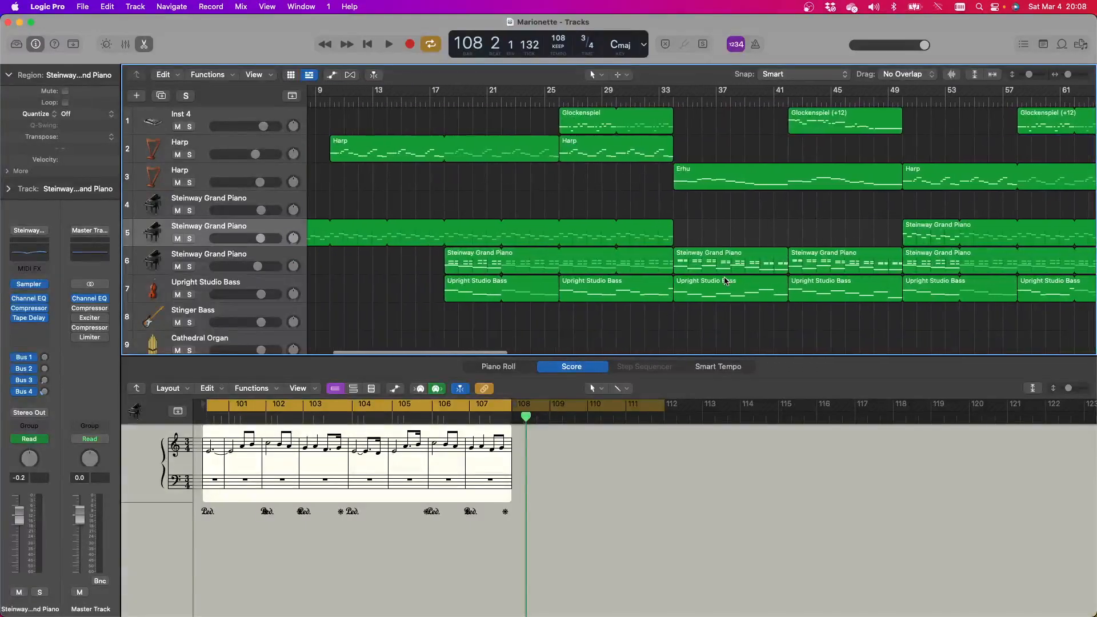
pyautogui.moveTo(328, 96); pyautogui.dragTo(553, 96)
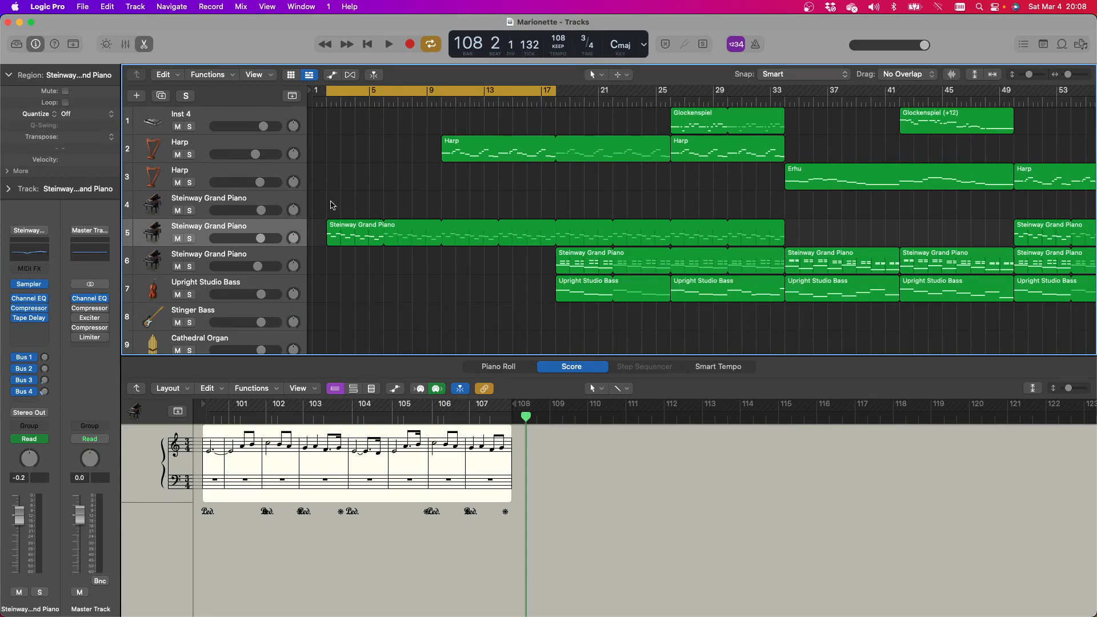
pyautogui.scroll(-1, 322, 234)
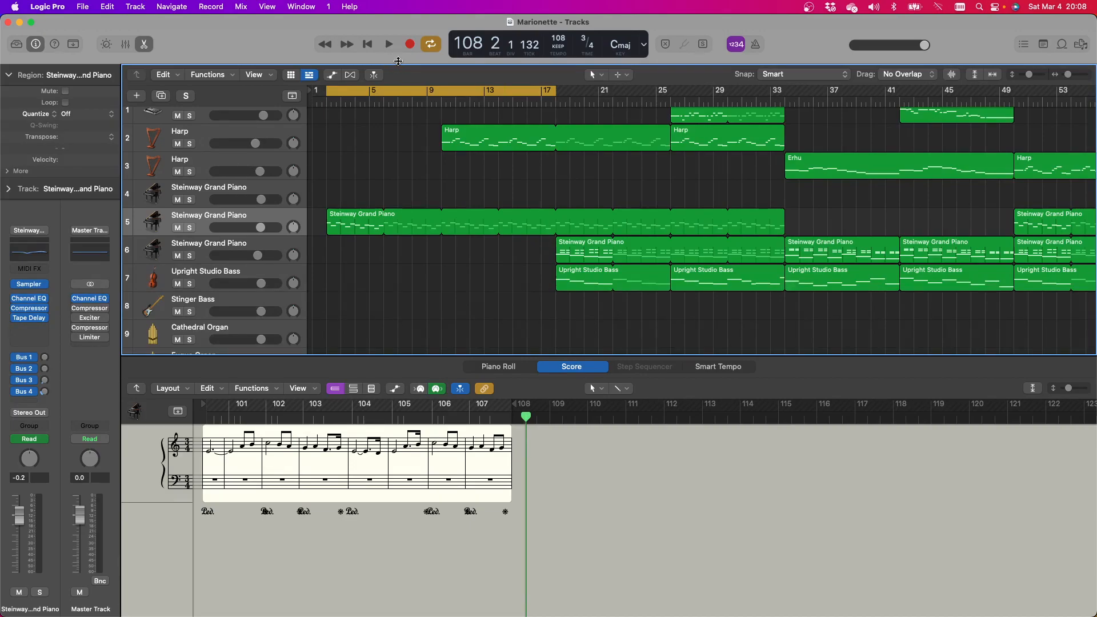
pyautogui.scroll(1, 410, 133)
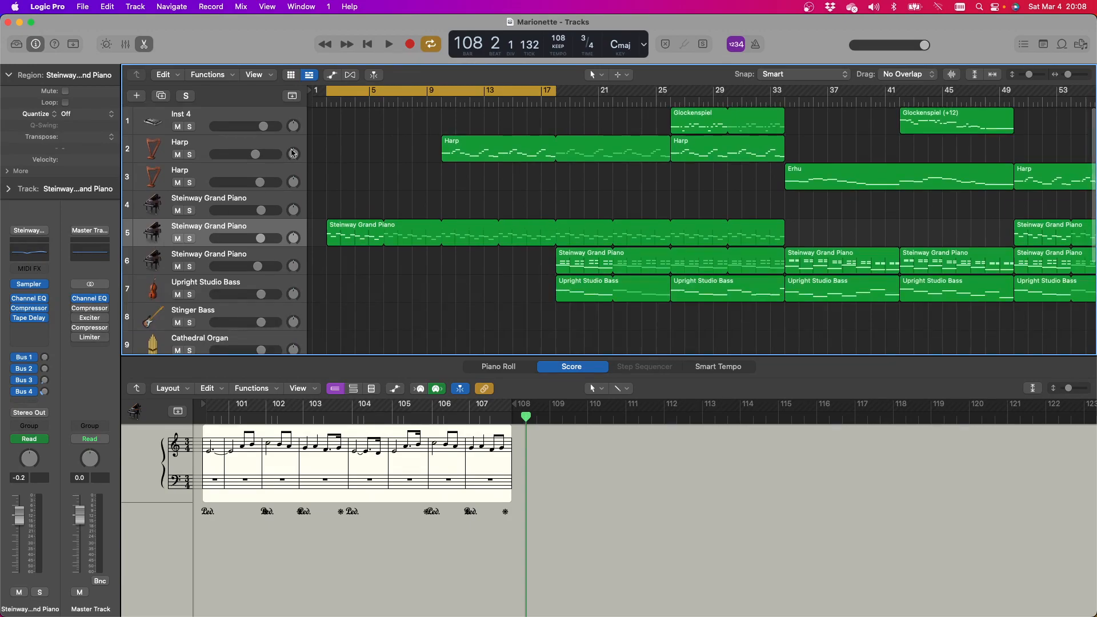
# Lower the master volume to 0.0 dB after a short playback test and play the piece from bar 2
pyautogui.click(387, 42)
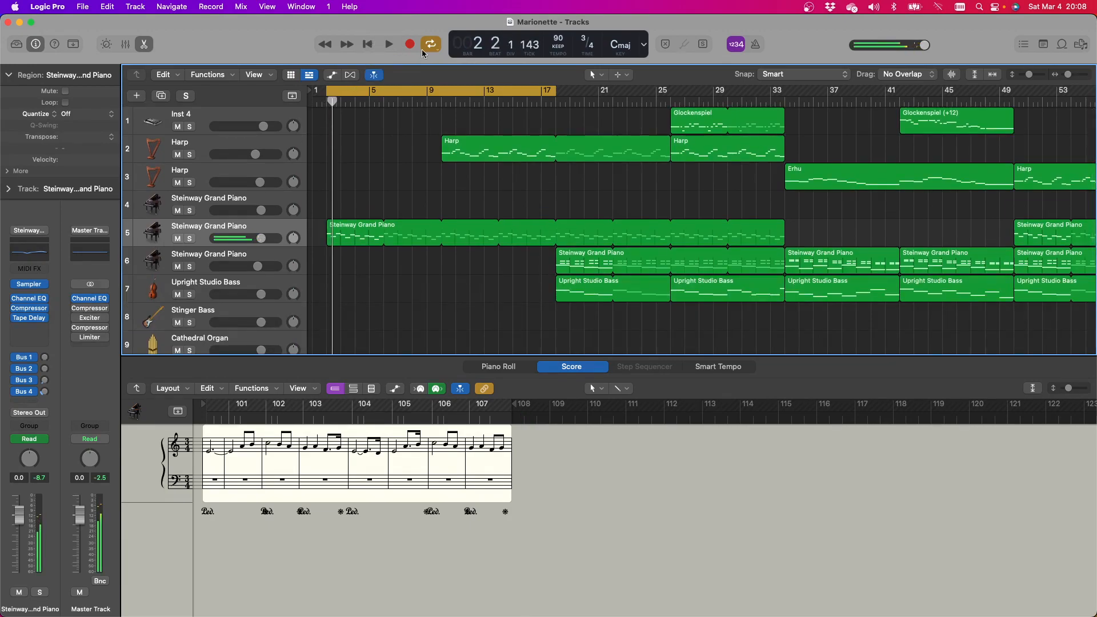
pyautogui.moveTo(923, 48); pyautogui.dragTo(876, 48)
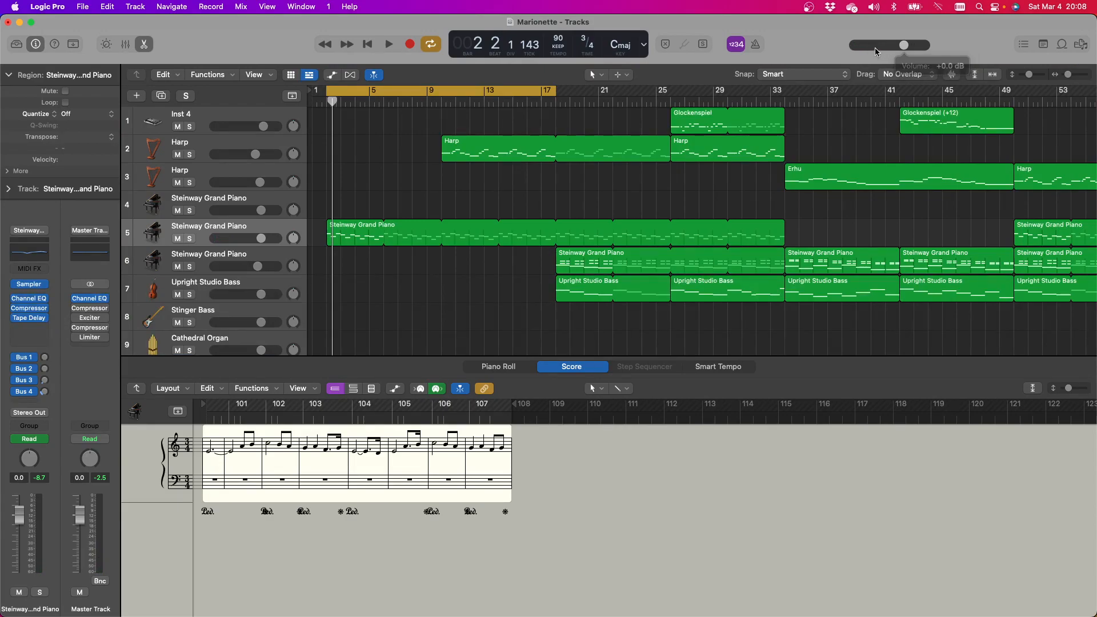
pyautogui.click(389, 46)
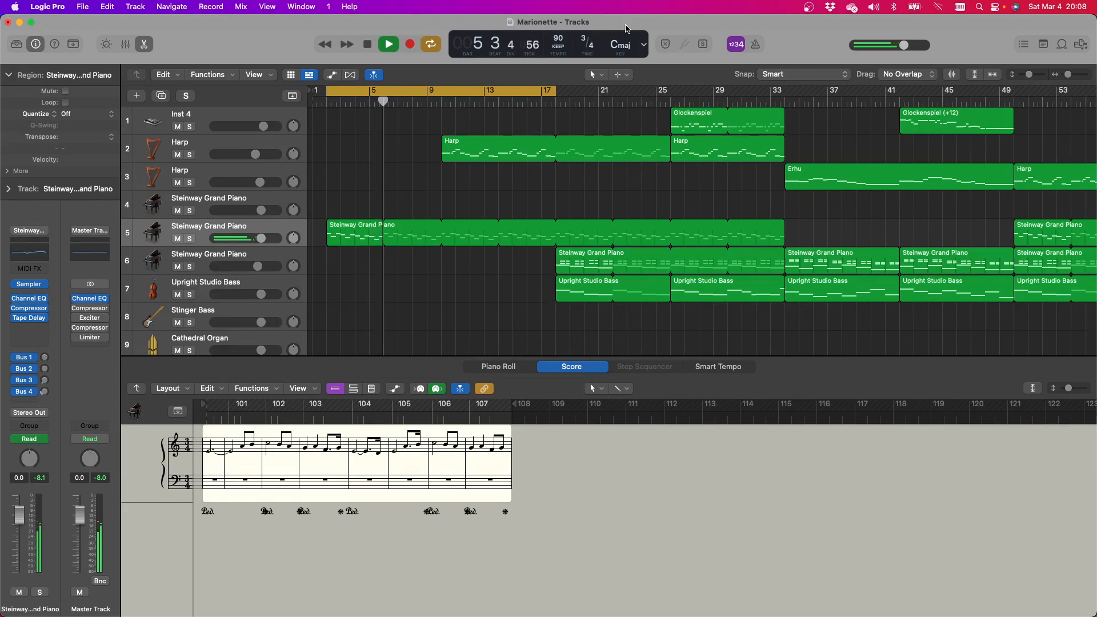
# Turn off the cycle range so playback continues past bar 18, and look over the tracks down to Orchestral Kit
pyautogui.click(456, 95)
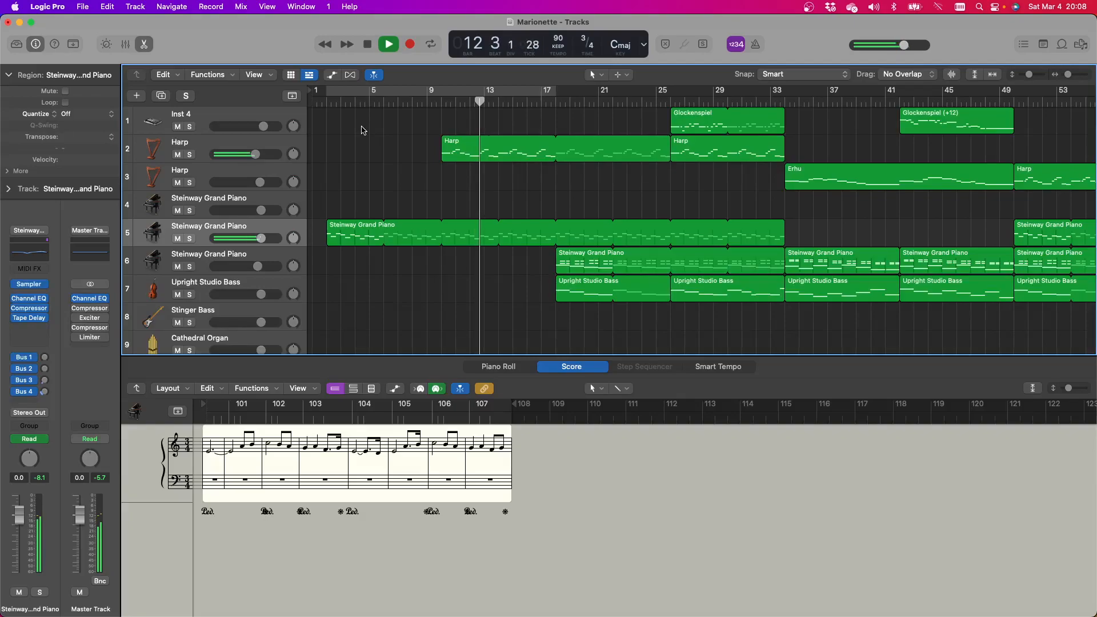
pyautogui.scroll(-5, 362, 131)
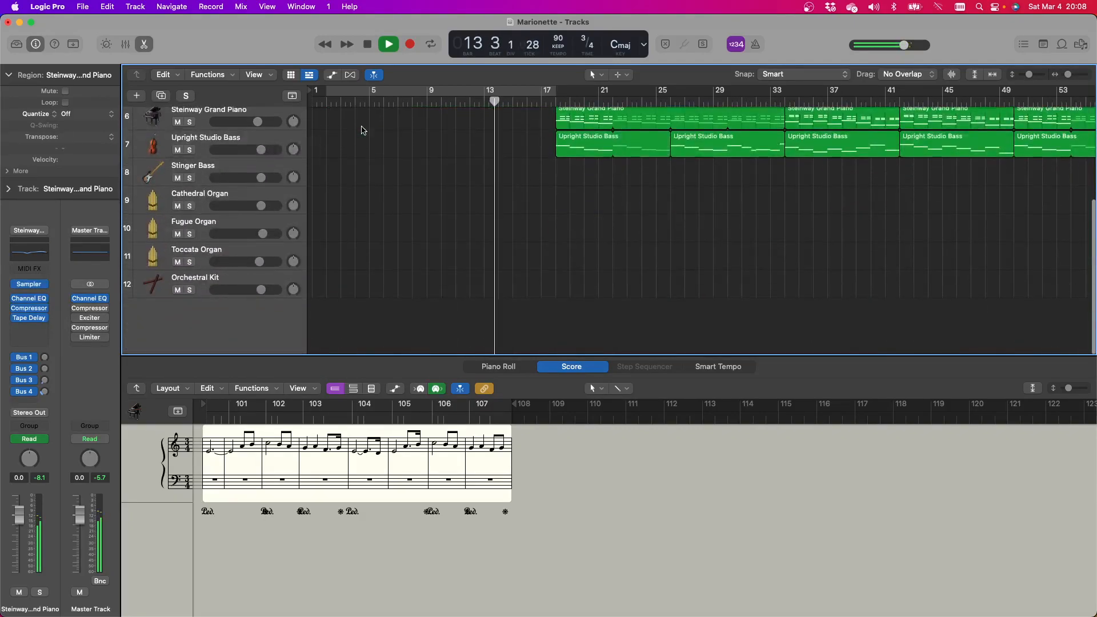
pyautogui.scroll(5, 361, 130)
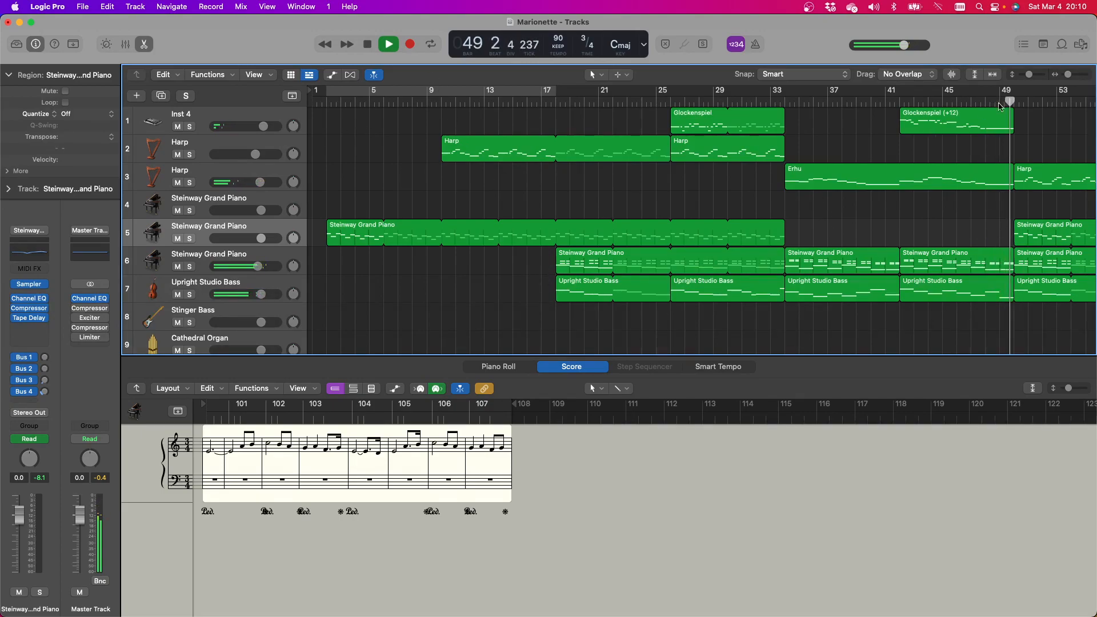
# Increase the track height slightly and make the arrangement view follow the playhead again
pyautogui.moveTo(1029, 74); pyautogui.dragTo(1033, 76)
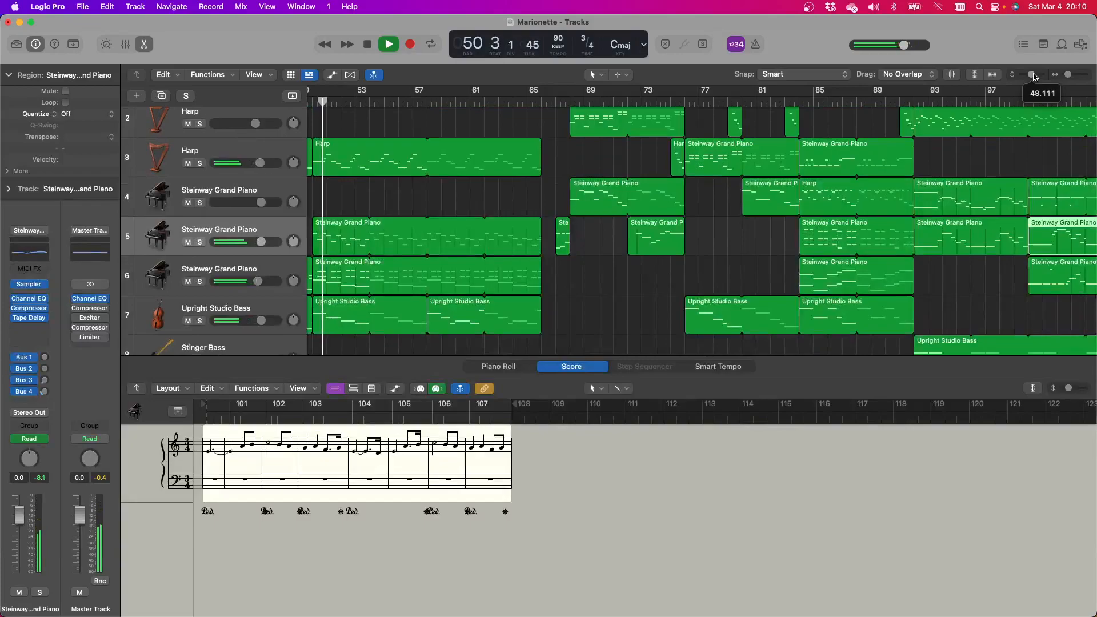
pyautogui.hscroll(5, 960, 204)
pyautogui.hscroll(-10, 959, 205)
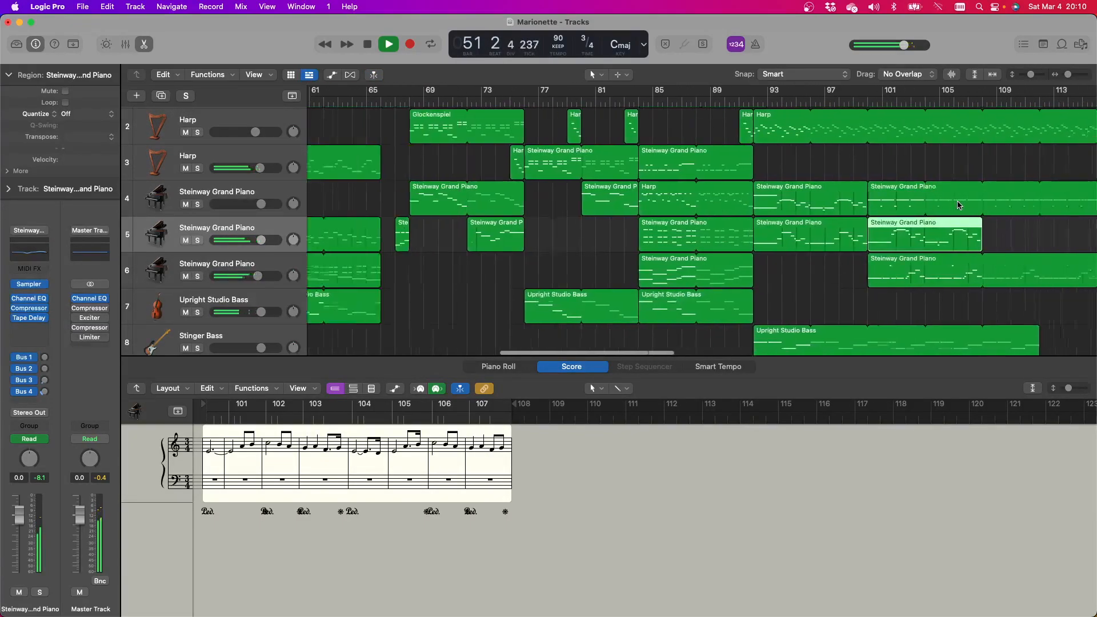
pyautogui.click(374, 75)
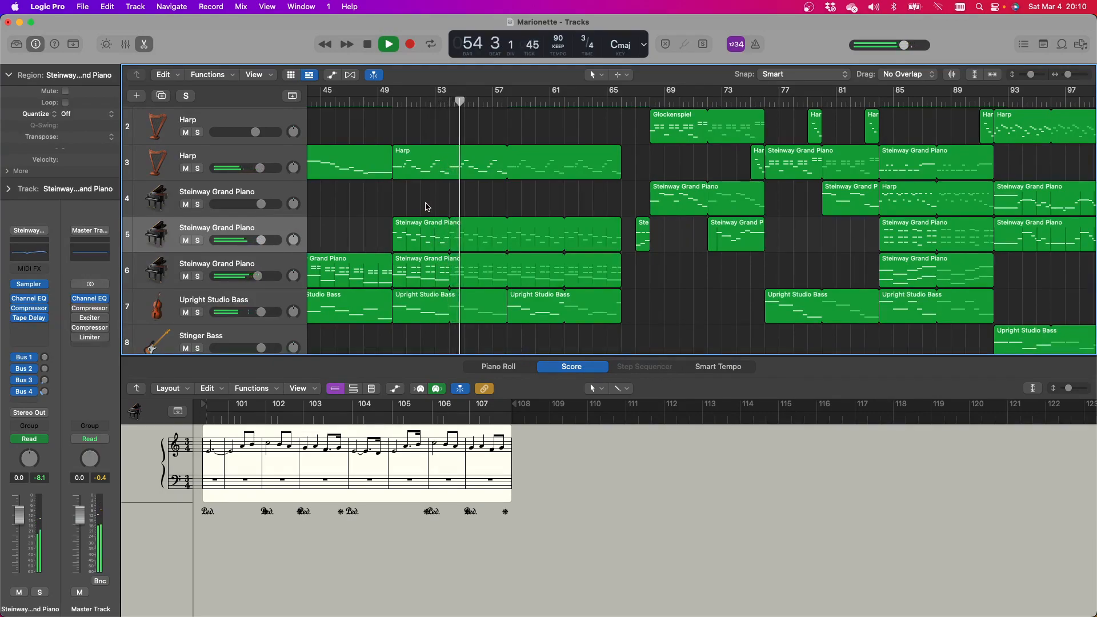
# Display the notation of the bar 50 regions on track 3 (Harp) and on Steinway Grand Piano tracks 5 and 6 in turn
pyautogui.click(456, 176)
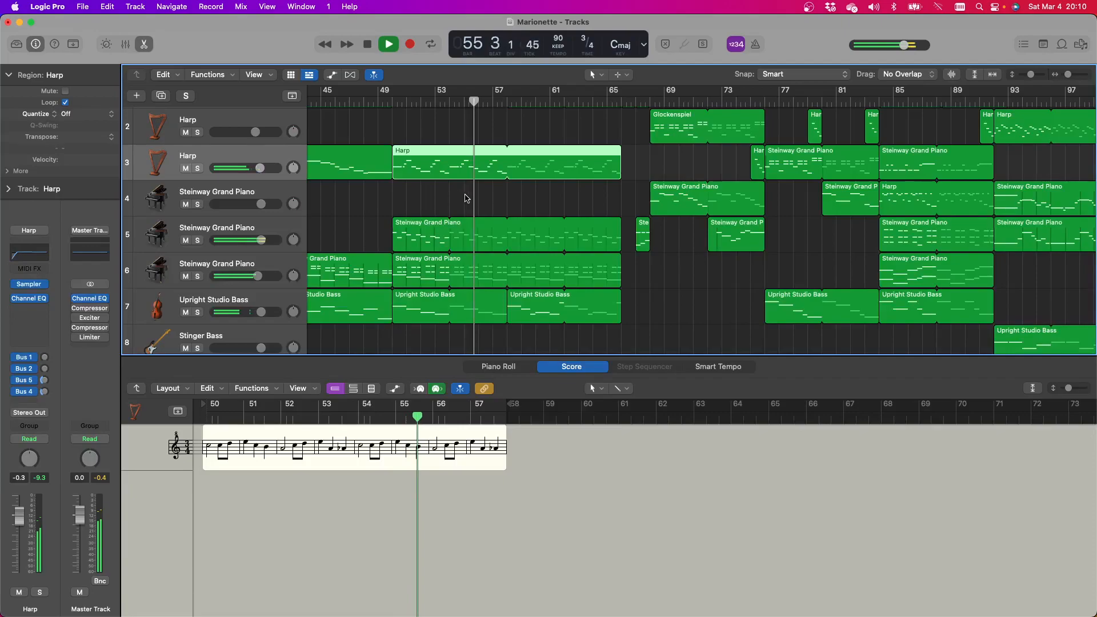
pyautogui.click(463, 242)
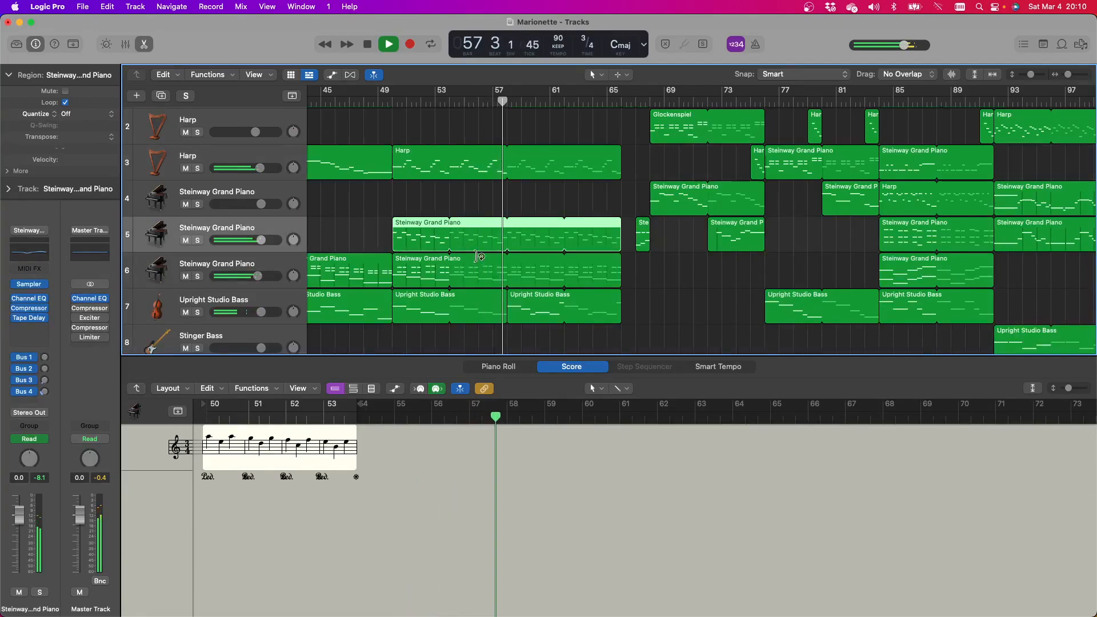
pyautogui.click(491, 273)
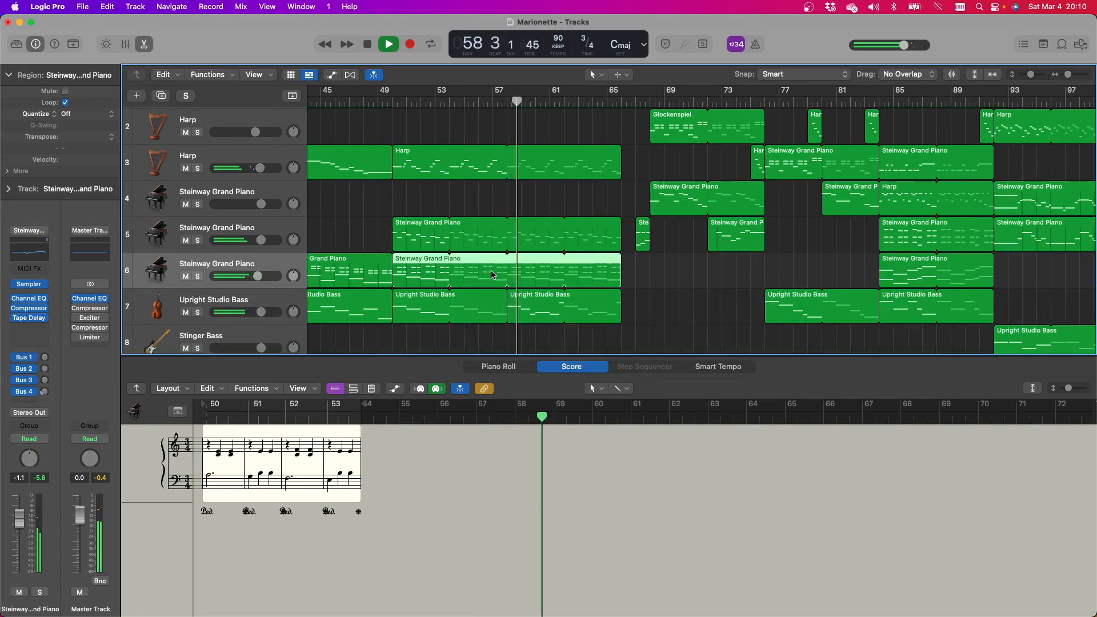
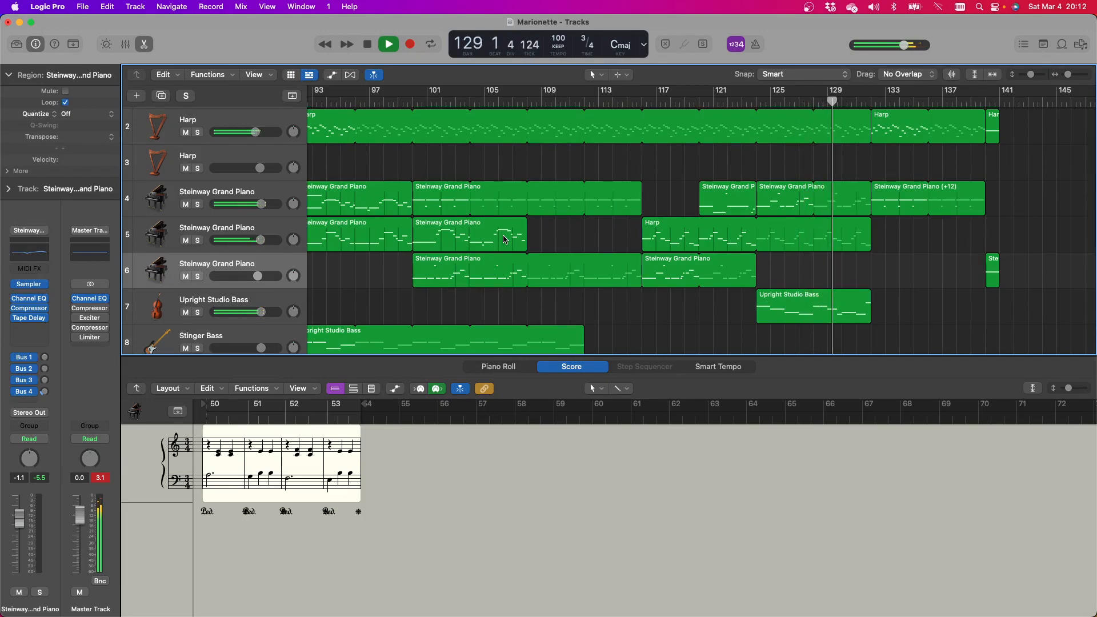
# Display the notation of track 5's Harp region at bar 116 and of track 4's Steinway Grand Piano regions at bars 124 and 132
pyautogui.click(835, 232)
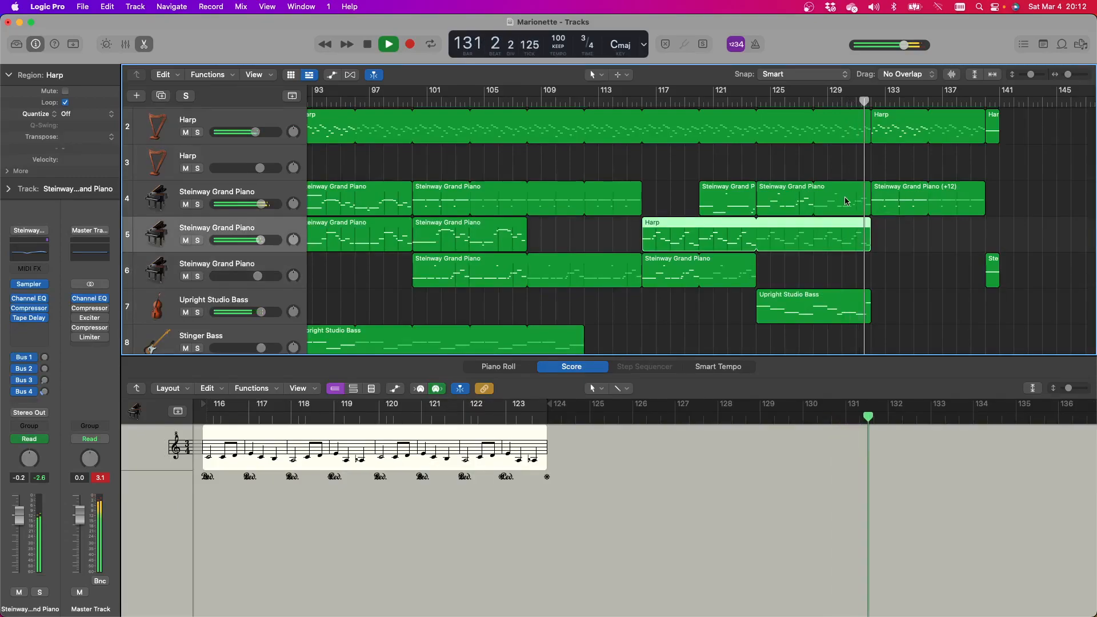
pyautogui.click(860, 204)
pyautogui.click(898, 202)
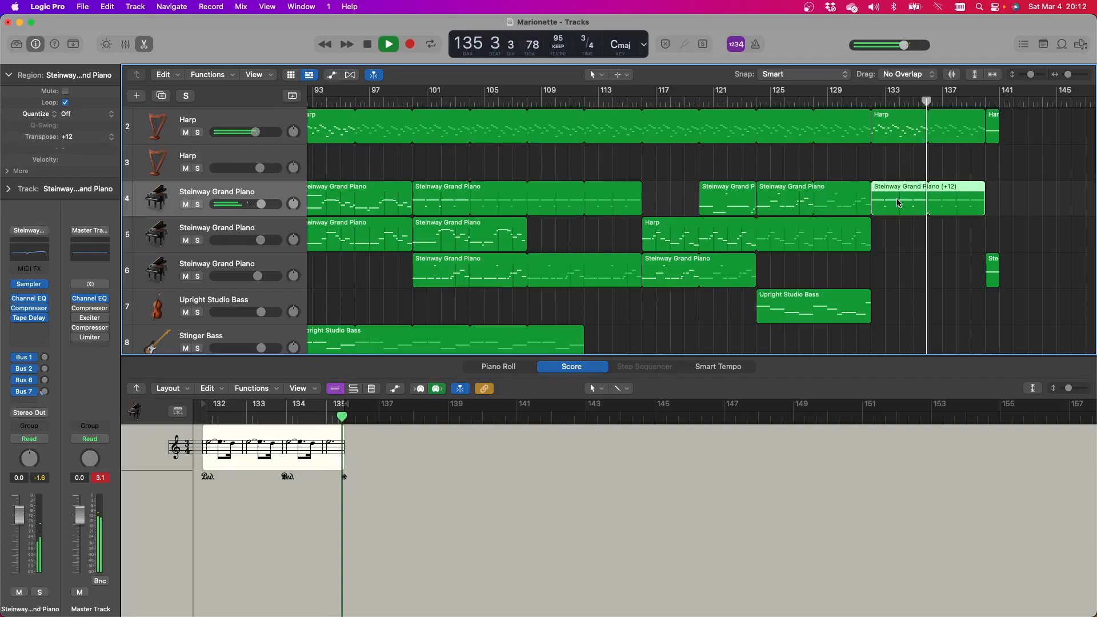
# Inspect the score of the Harp and Glockenspiel regions starting at bar 132 during playback, and stop the playback
pyautogui.click(897, 131)
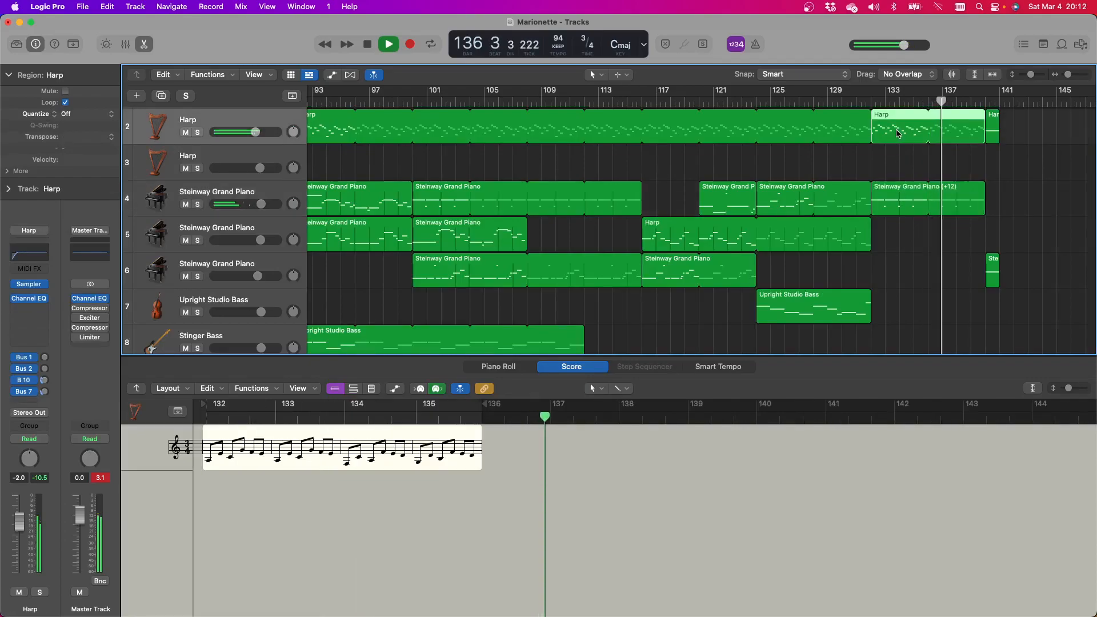
pyautogui.scroll(1, 920, 166)
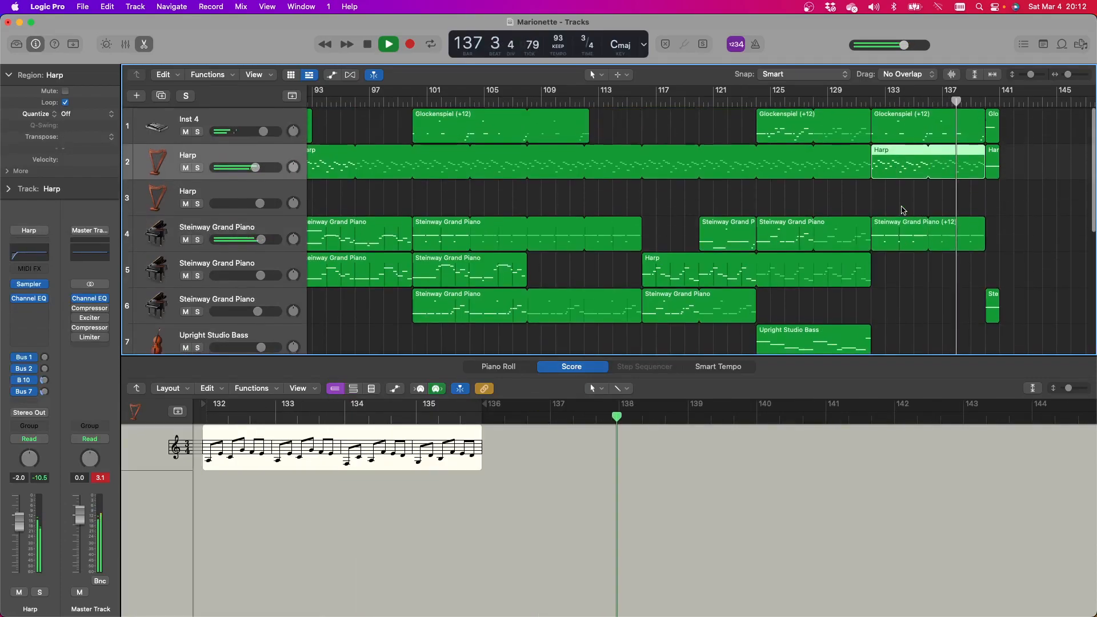
pyautogui.click(971, 131)
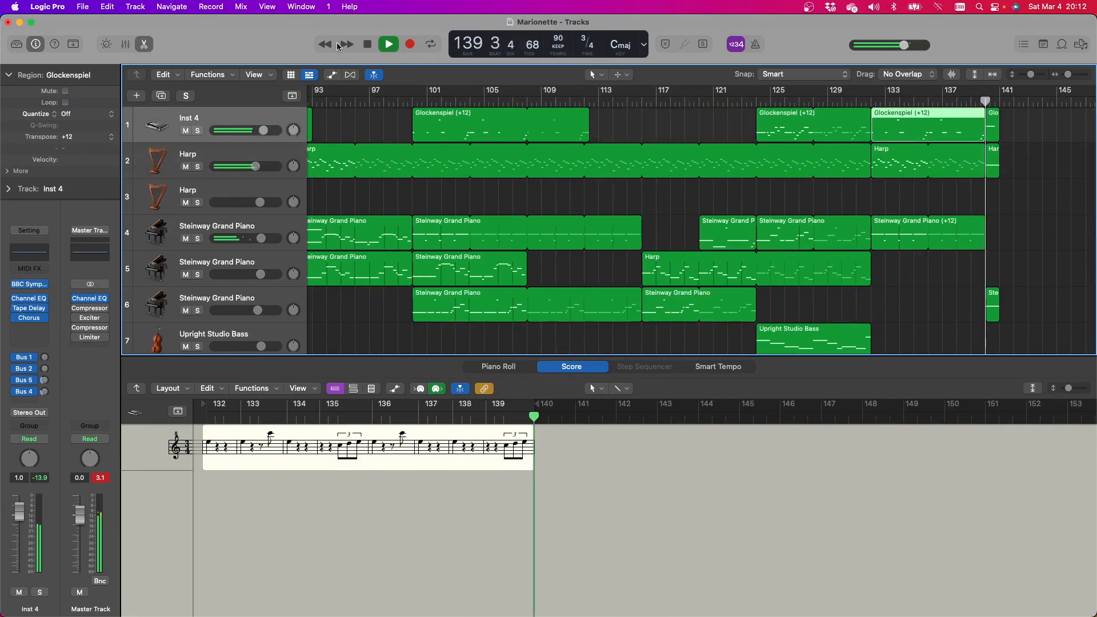
pyautogui.click(369, 45)
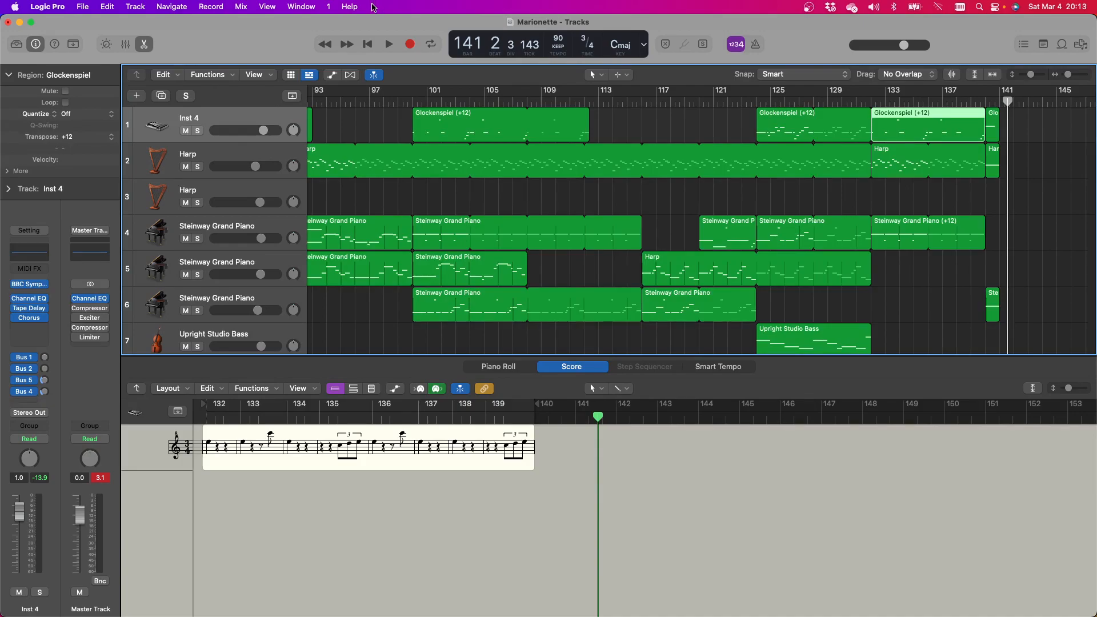
# Set the cycle range from bar 76 to bar 84 and listen to the looped section with all tracks
pyautogui.hscroll(-15, 651, 200)
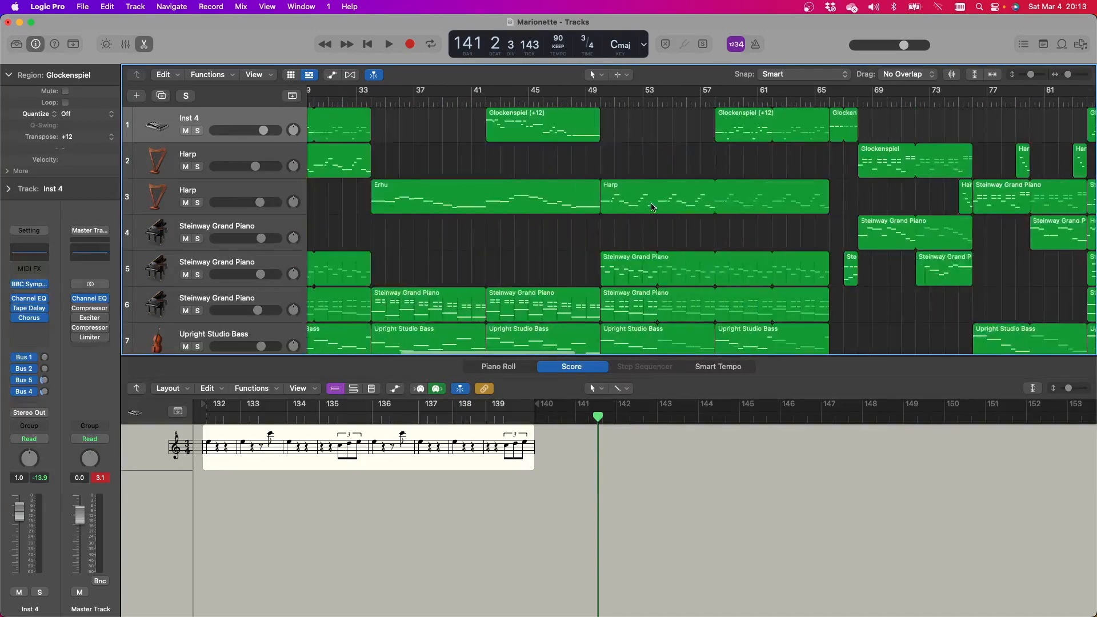
pyautogui.hscroll(2, 654, 208)
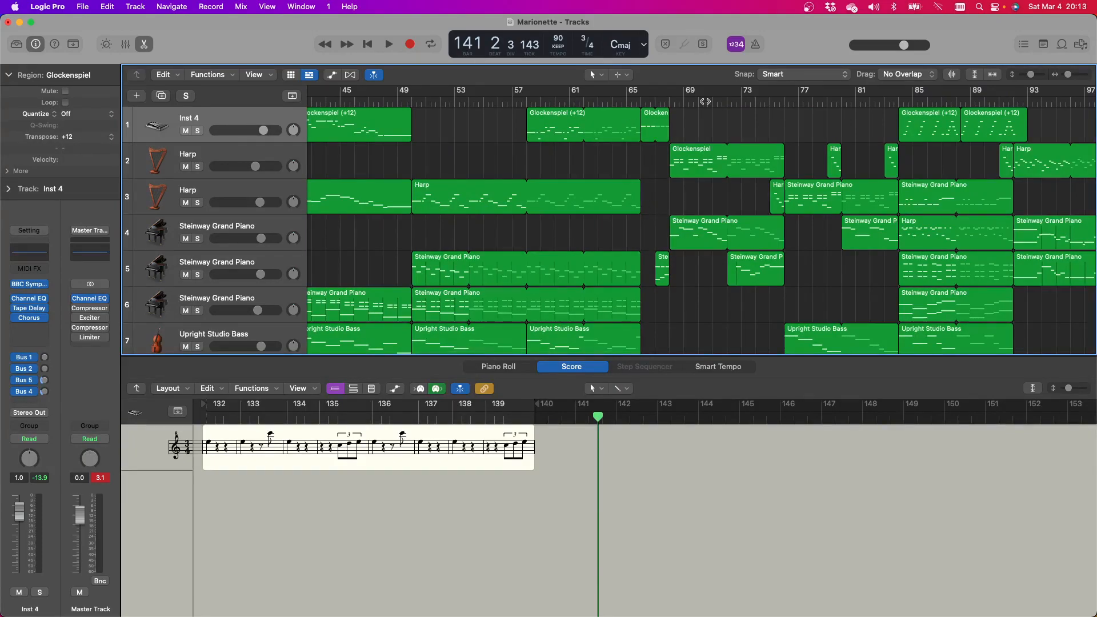
pyautogui.hscroll(6, 606, 198)
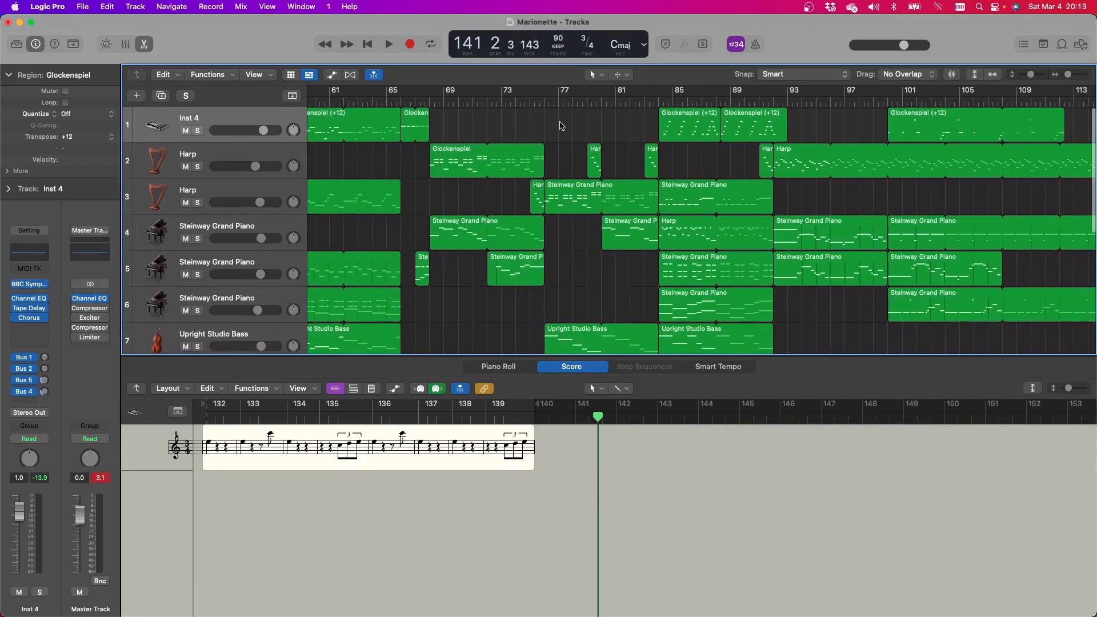
pyautogui.moveTo(549, 93); pyautogui.dragTo(657, 93)
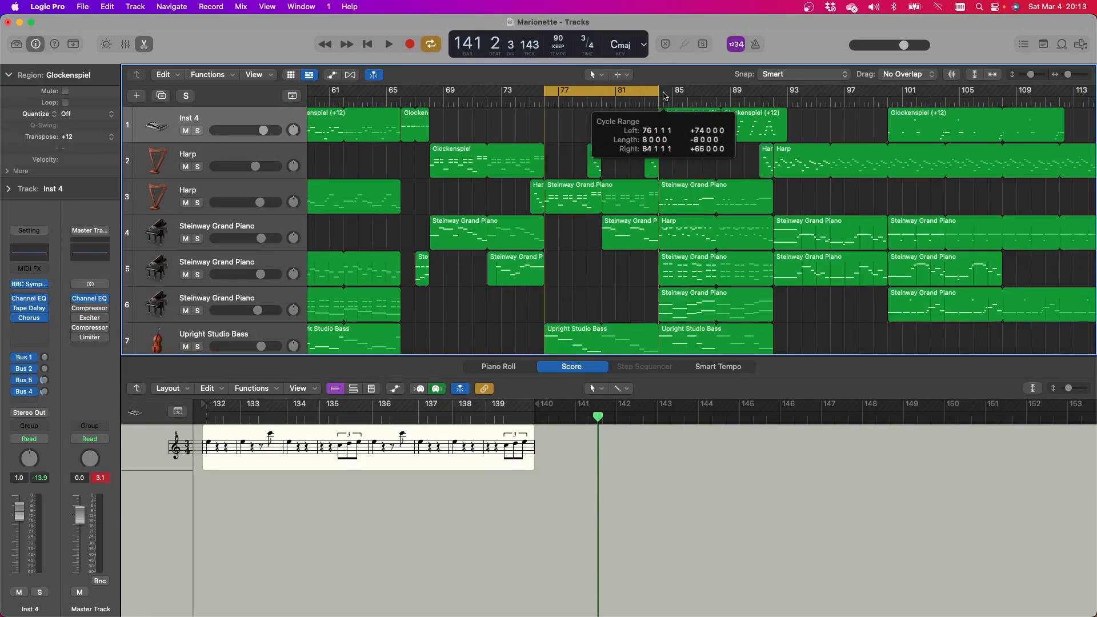
pyautogui.click(388, 46)
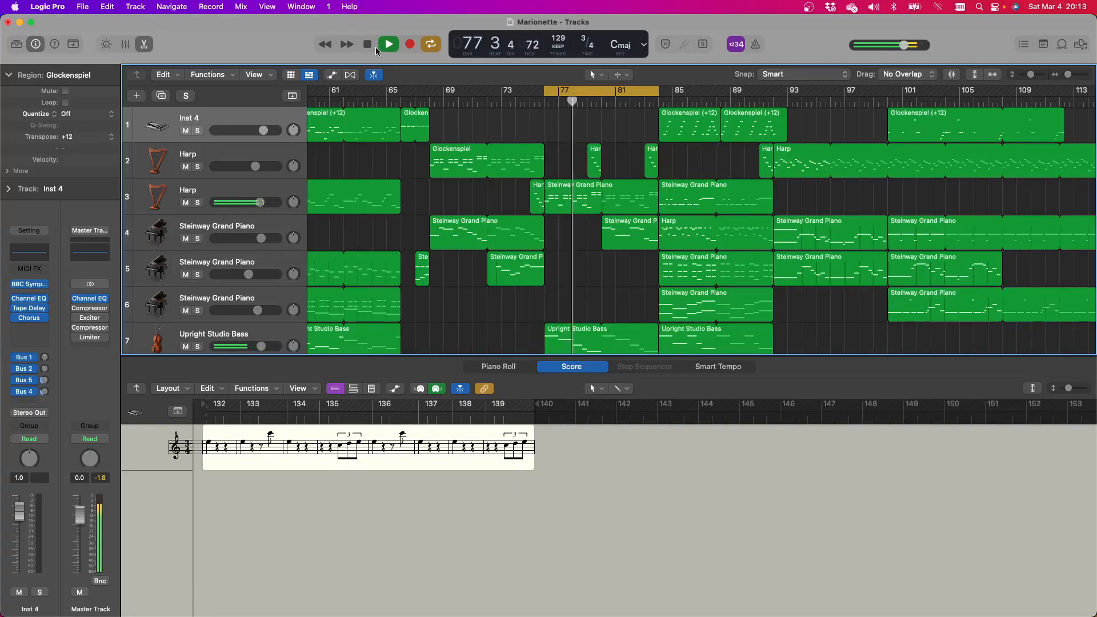
pyautogui.click(367, 46)
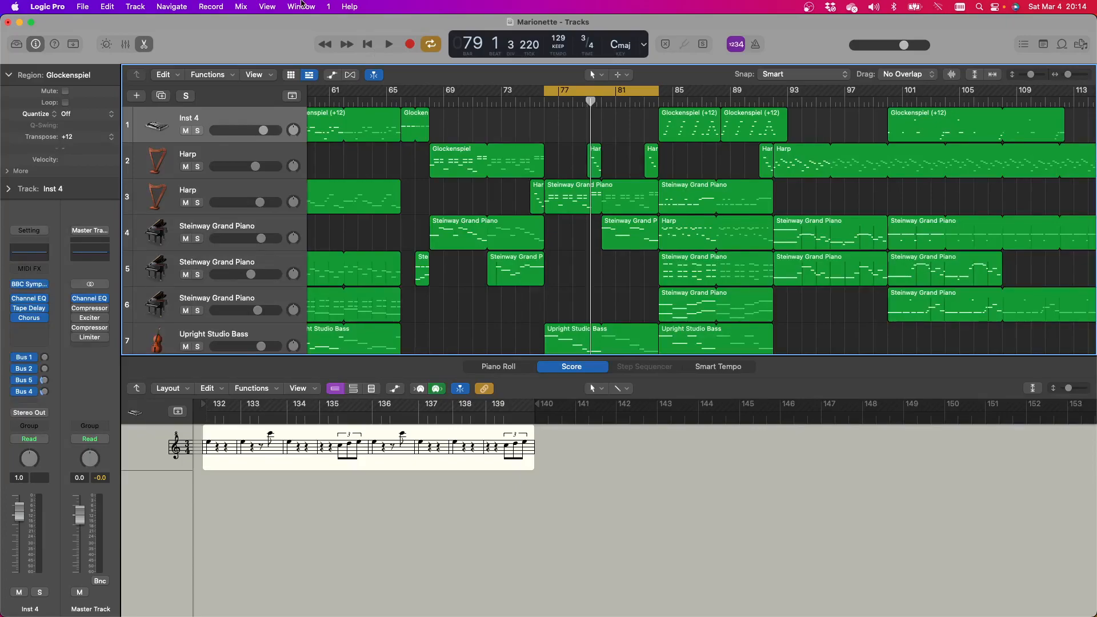
# Play the loop with both Harp tracks soloed, soloing the track 4 Steinway Grand Piano only temporarily
pyautogui.click(197, 203)
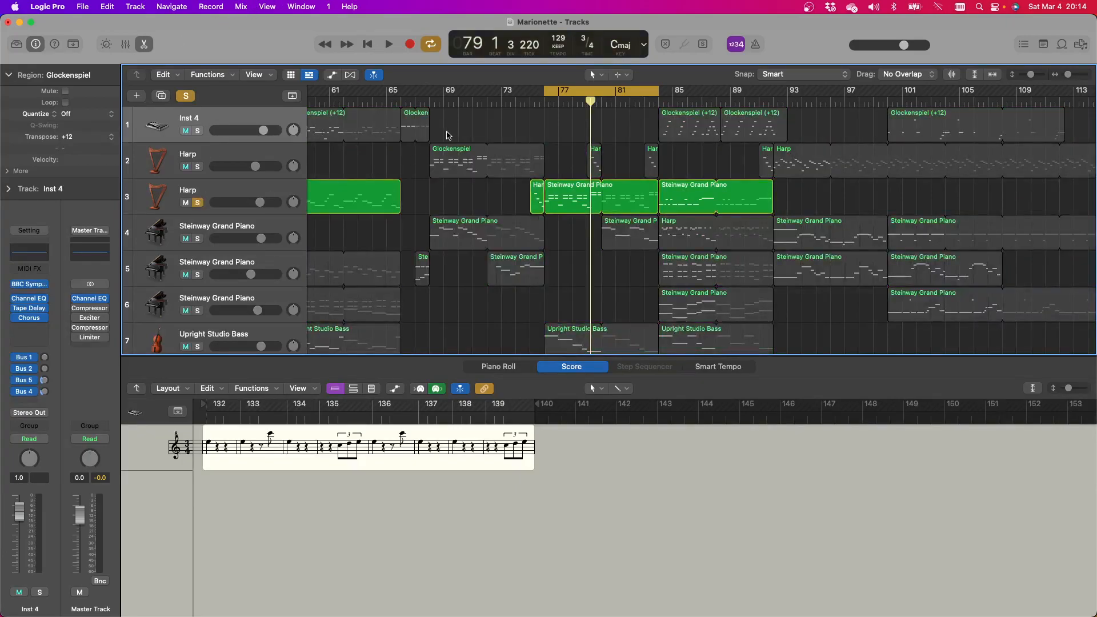
pyautogui.click(389, 46)
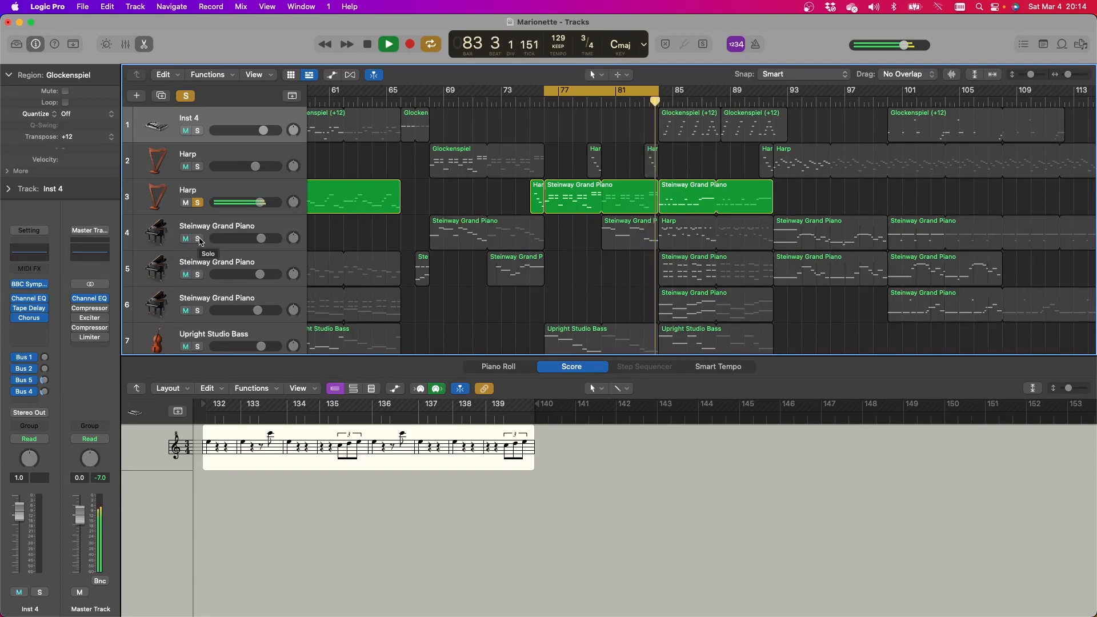
pyautogui.click(199, 240)
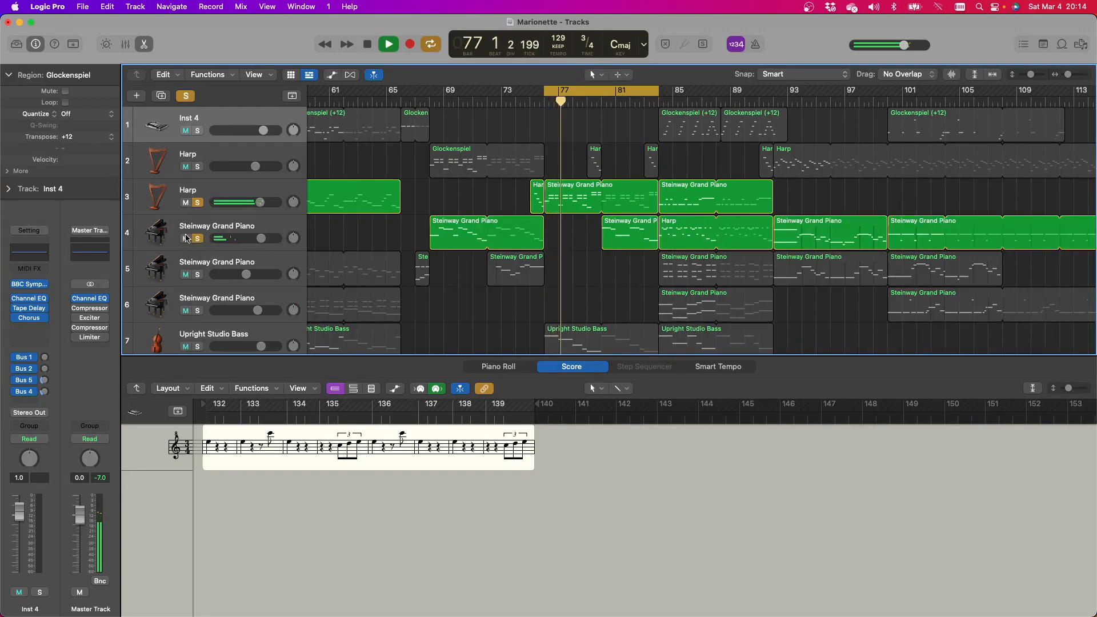
pyautogui.click(198, 167)
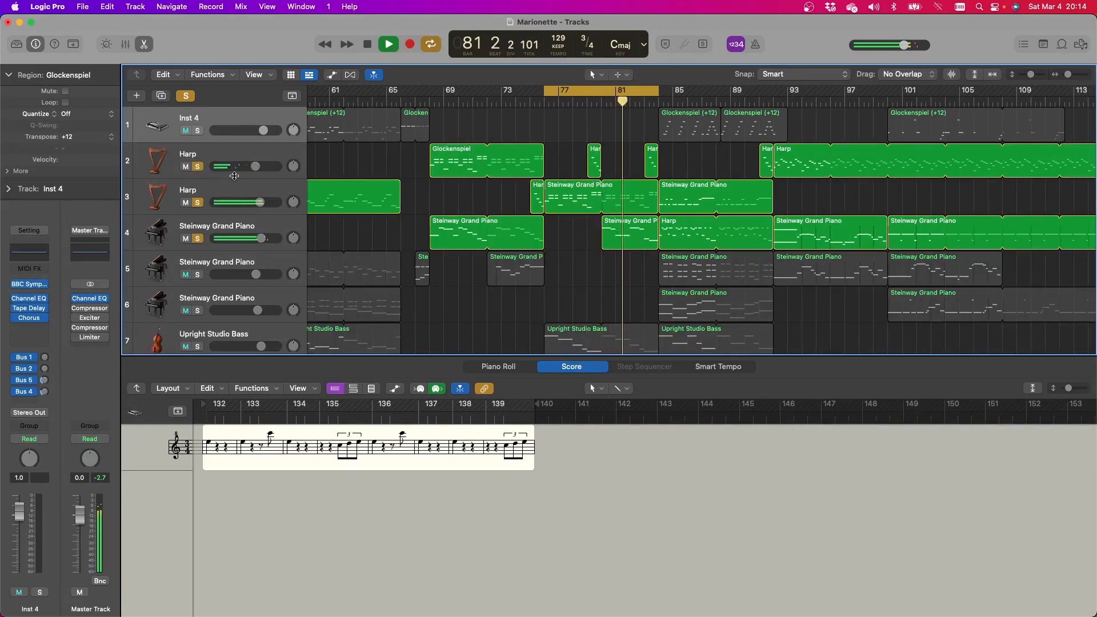
pyautogui.click(198, 239)
# Solo the Upright Studio Bass track within the loop and turn off solo on the track 3 Harp
pyautogui.scroll(-4, 272, 246)
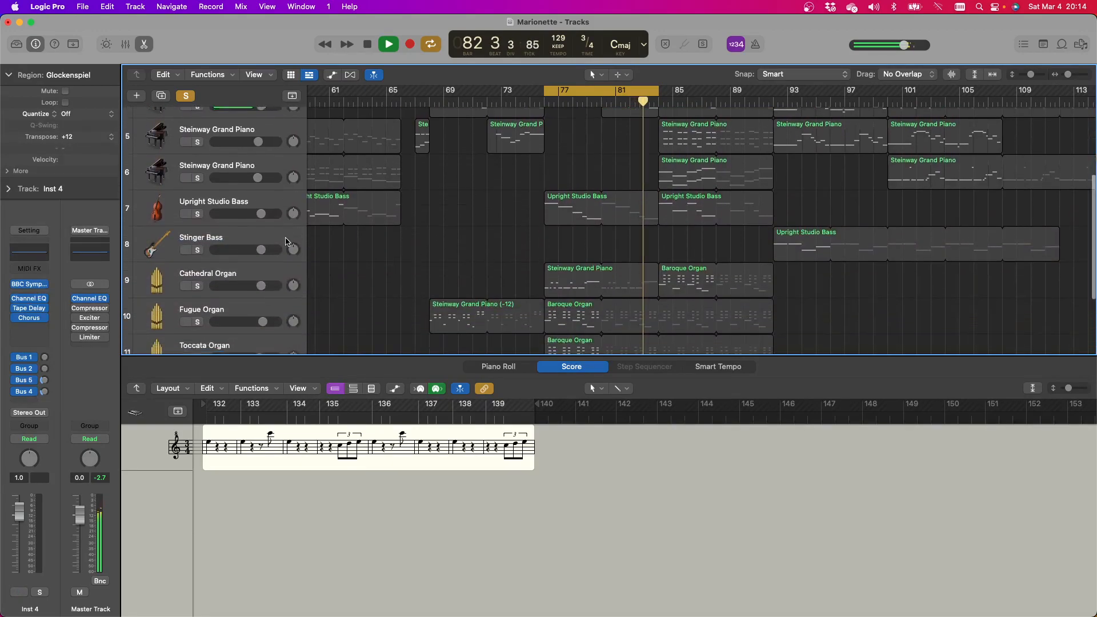
pyautogui.click(198, 210)
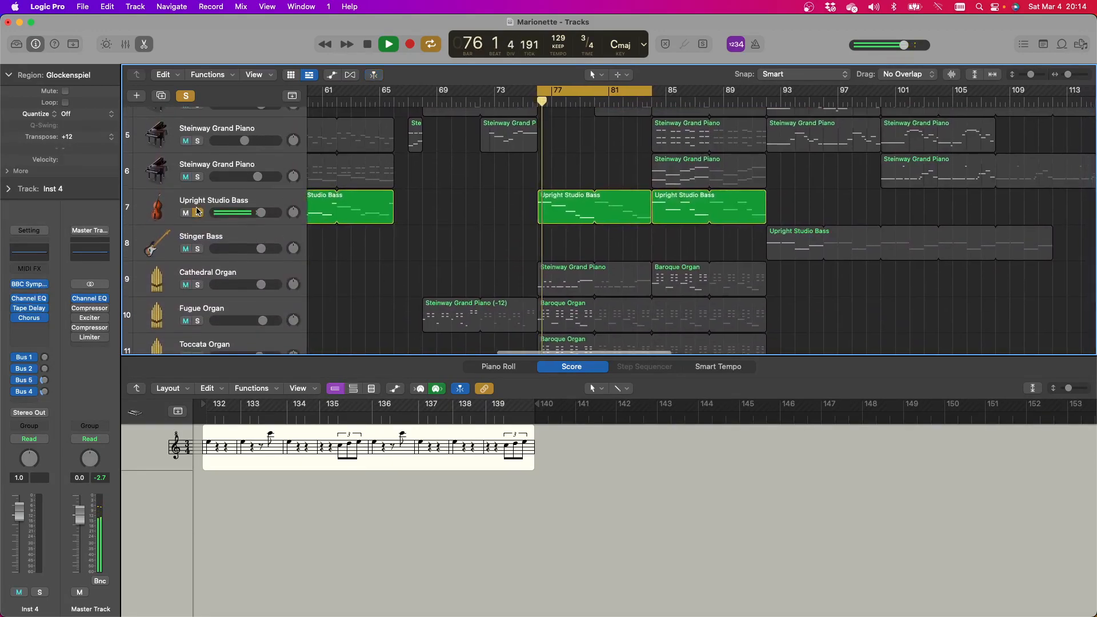
pyautogui.click(197, 213)
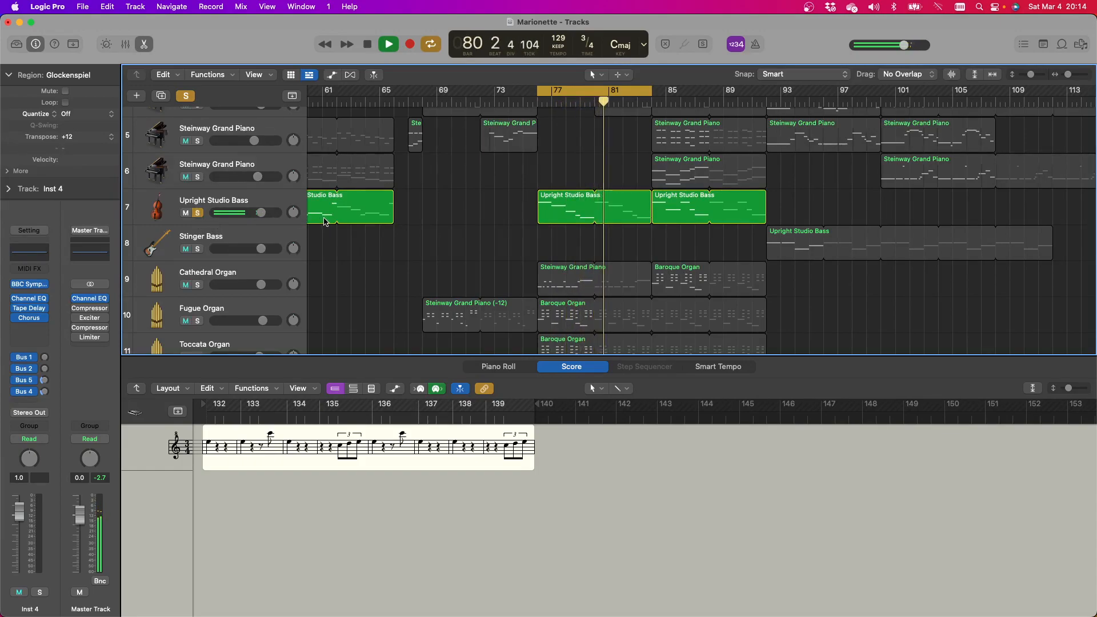
pyautogui.scroll(3, 325, 218)
pyautogui.scroll(2, 324, 217)
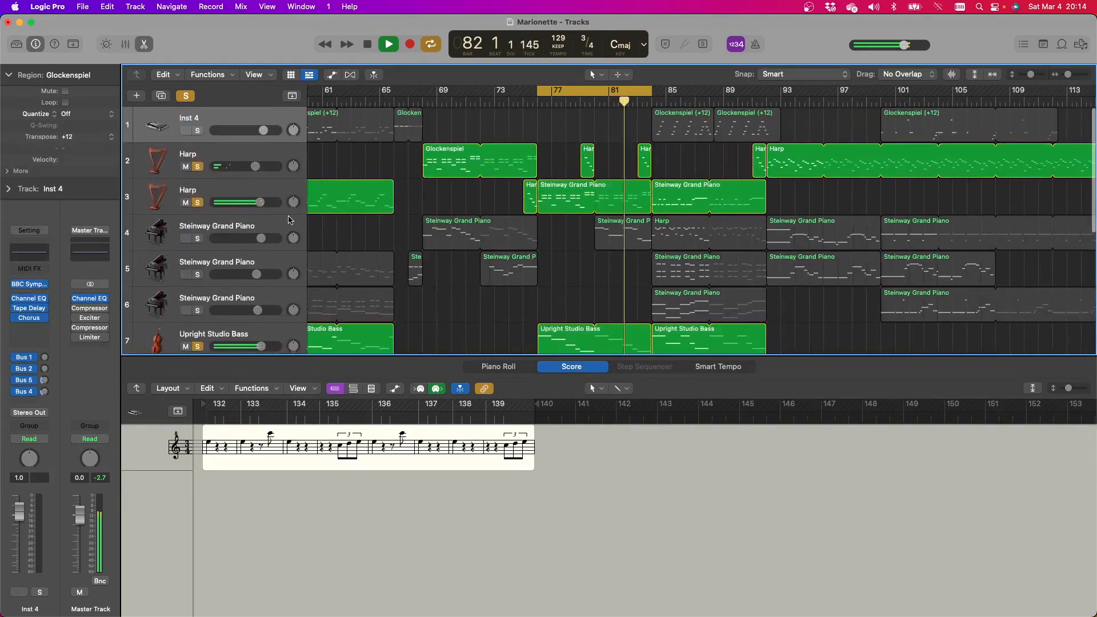
pyautogui.click(198, 205)
# Solo the Cathedral Organ, Fugue Organ and Toccata Organ tracks one after another and listen to them in the loop
pyautogui.scroll(-5, 380, 230)
pyautogui.scroll(-1, 378, 230)
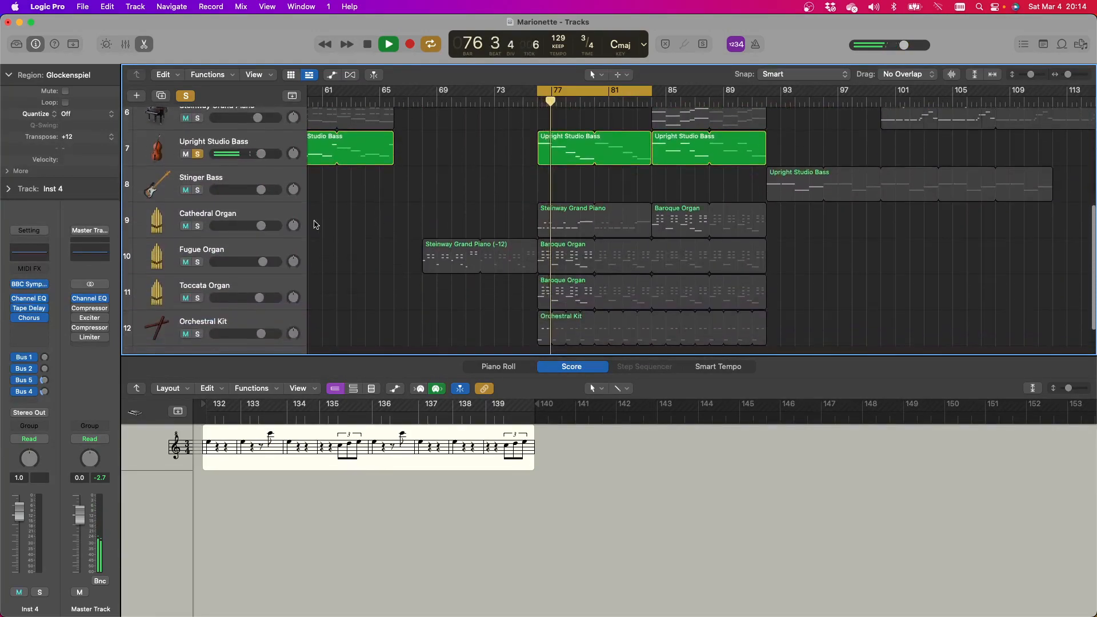
pyautogui.click(198, 227)
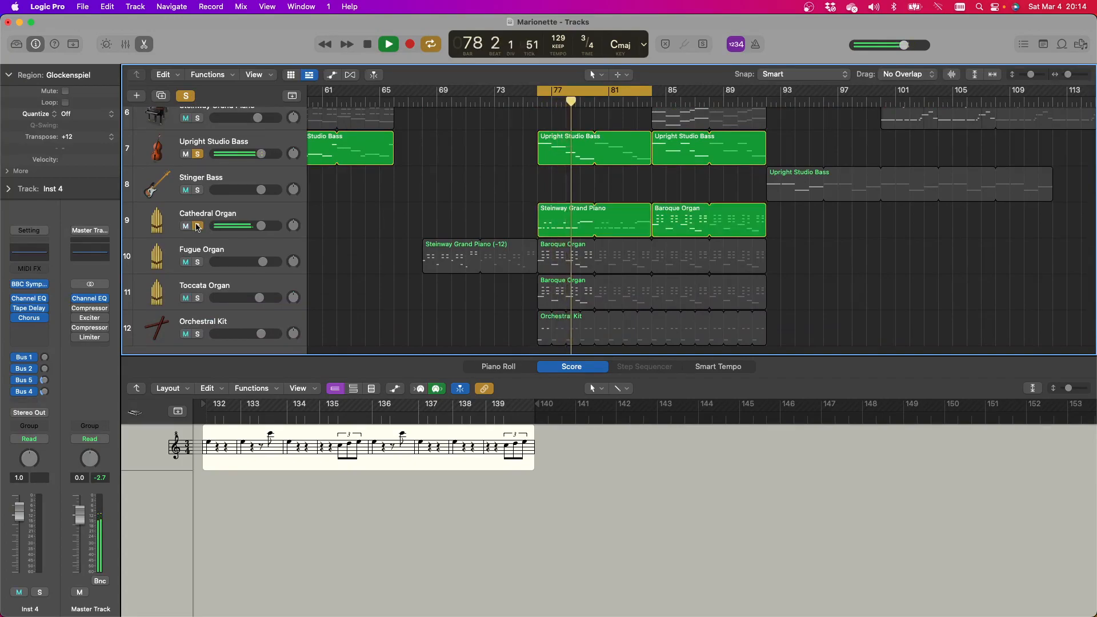
pyautogui.click(197, 263)
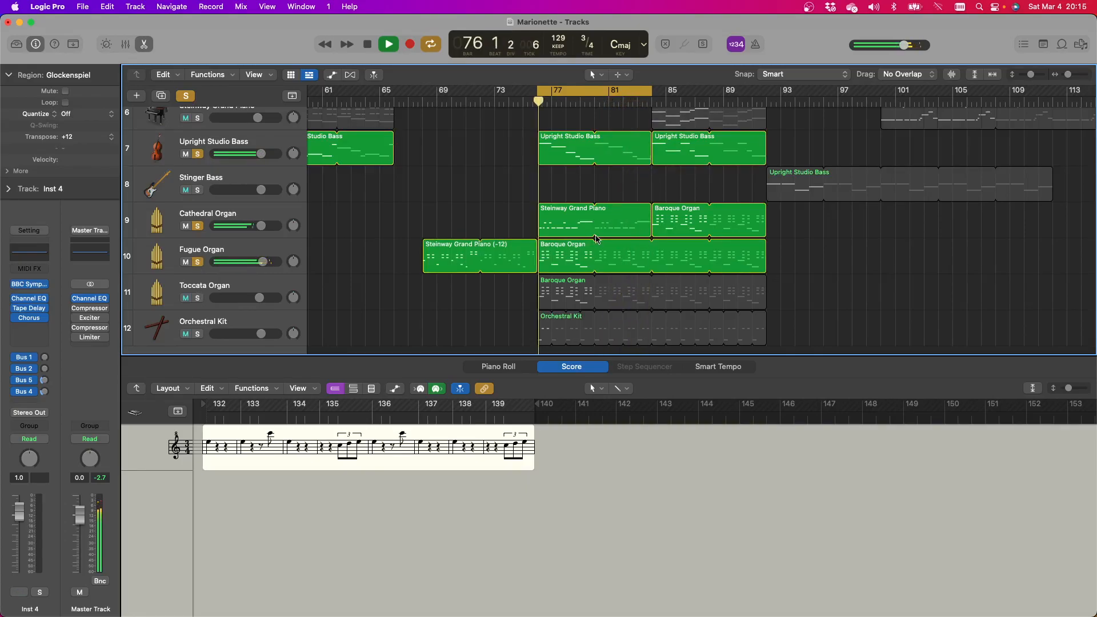
pyautogui.click(368, 45)
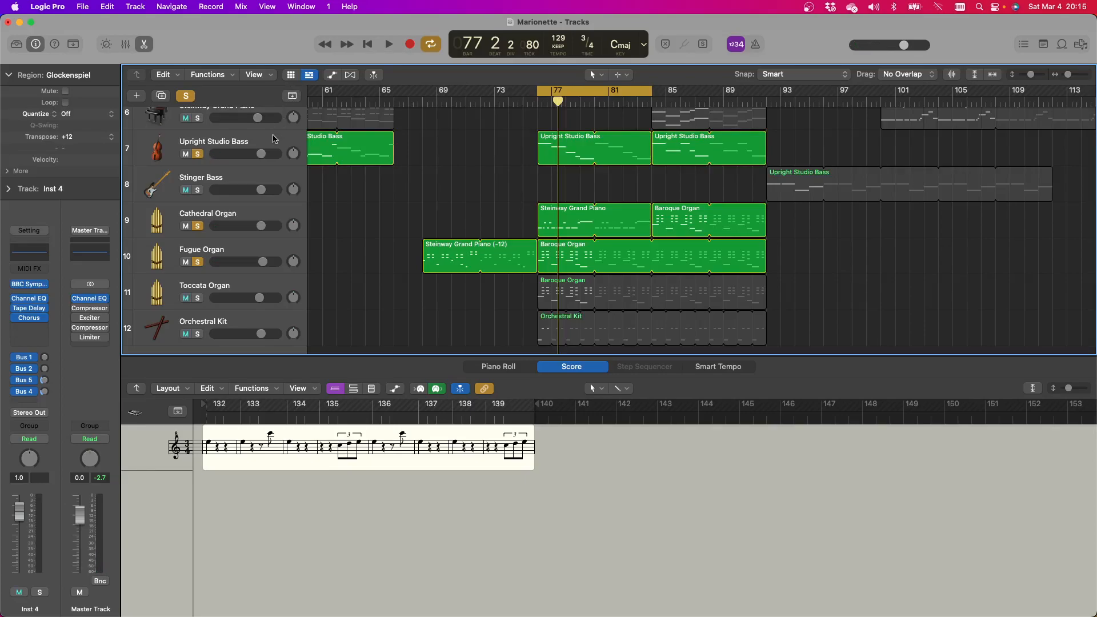
pyautogui.click(198, 298)
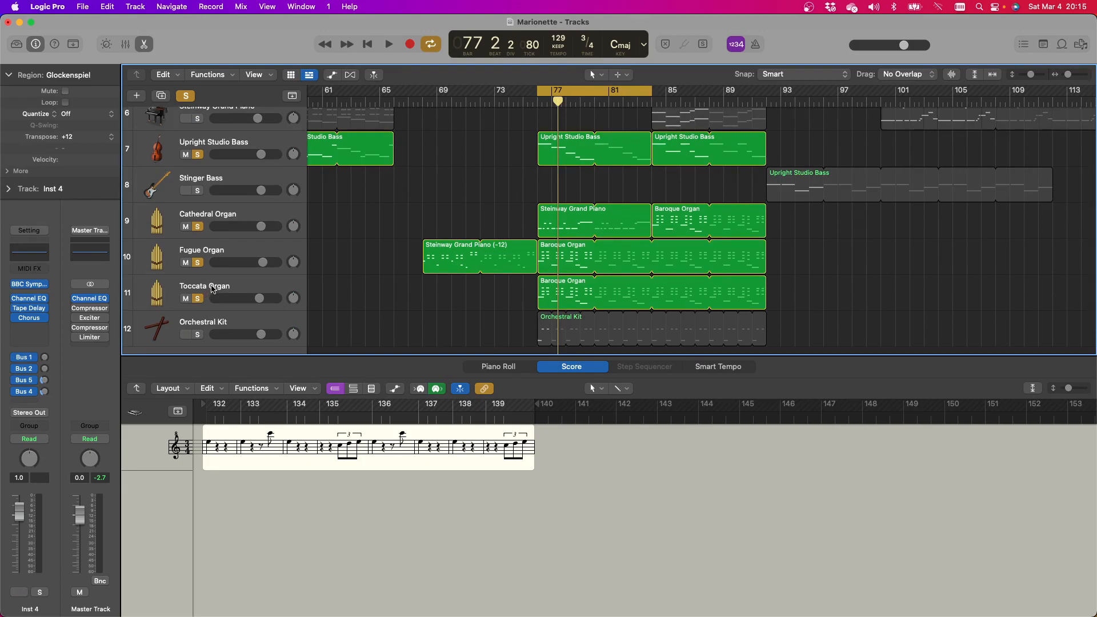
pyautogui.click(388, 47)
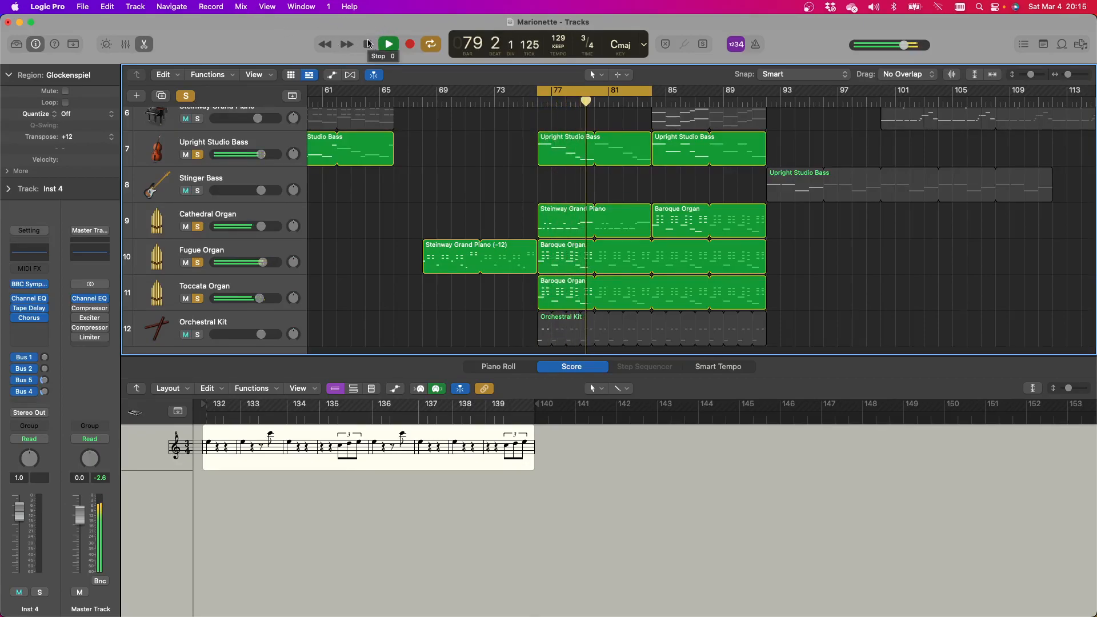
pyautogui.click(368, 44)
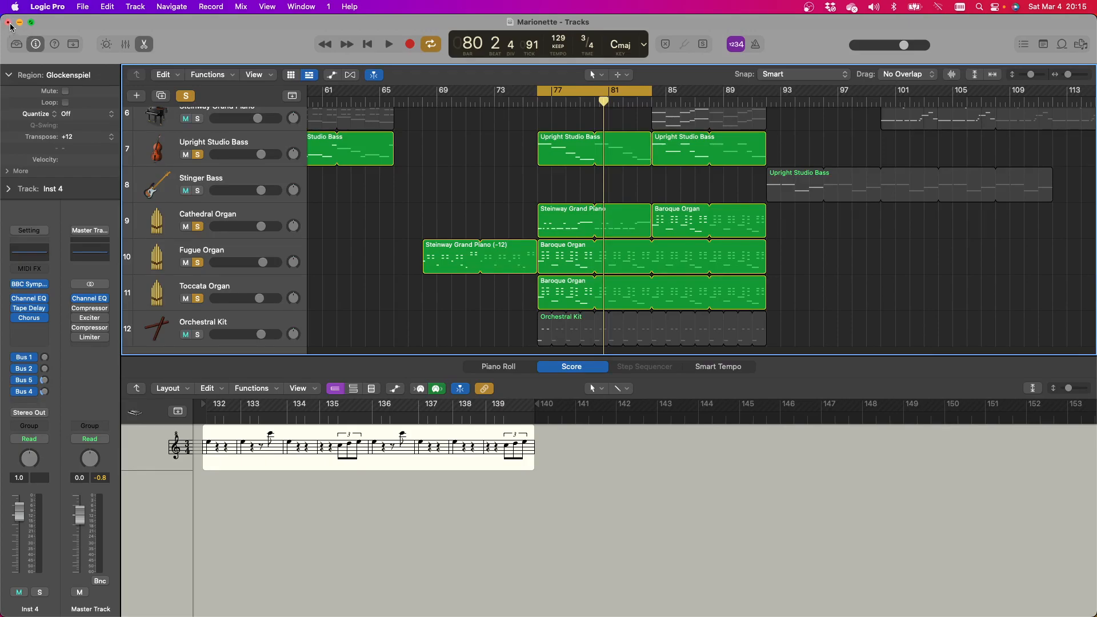
# Close the Marionette project without saving the changes
pyautogui.click(8, 23)
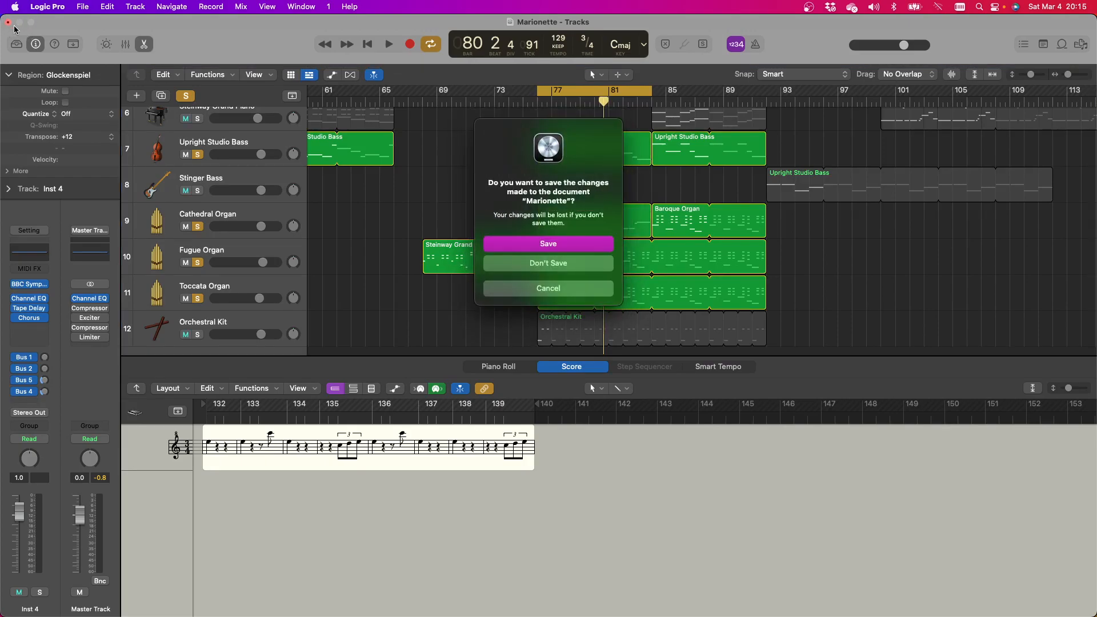
pyautogui.click(548, 266)
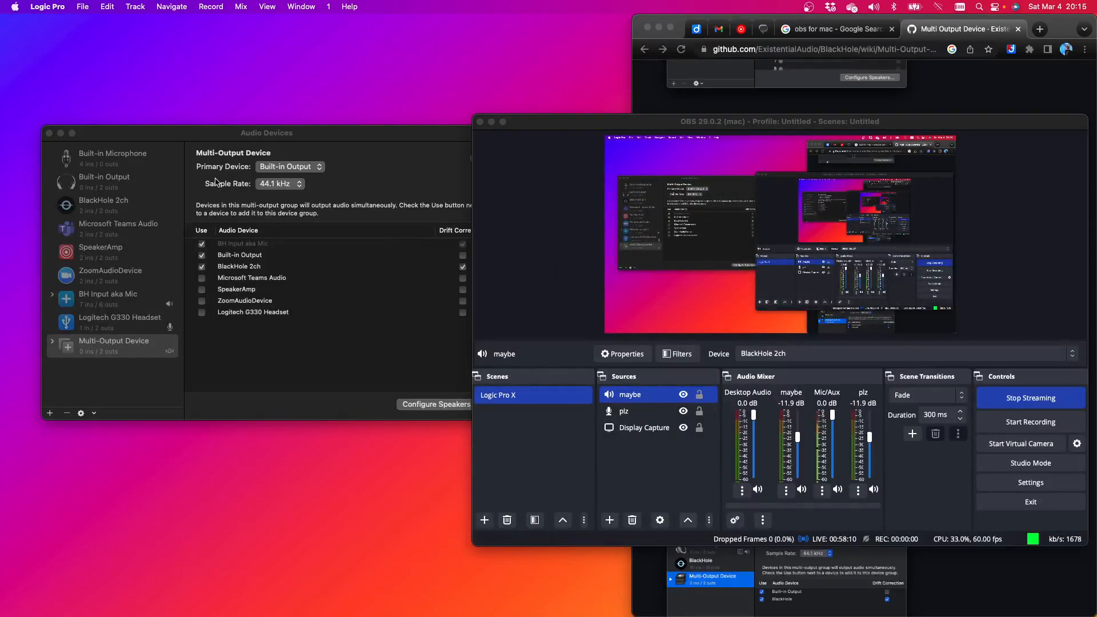
pyautogui.click(83, 7)
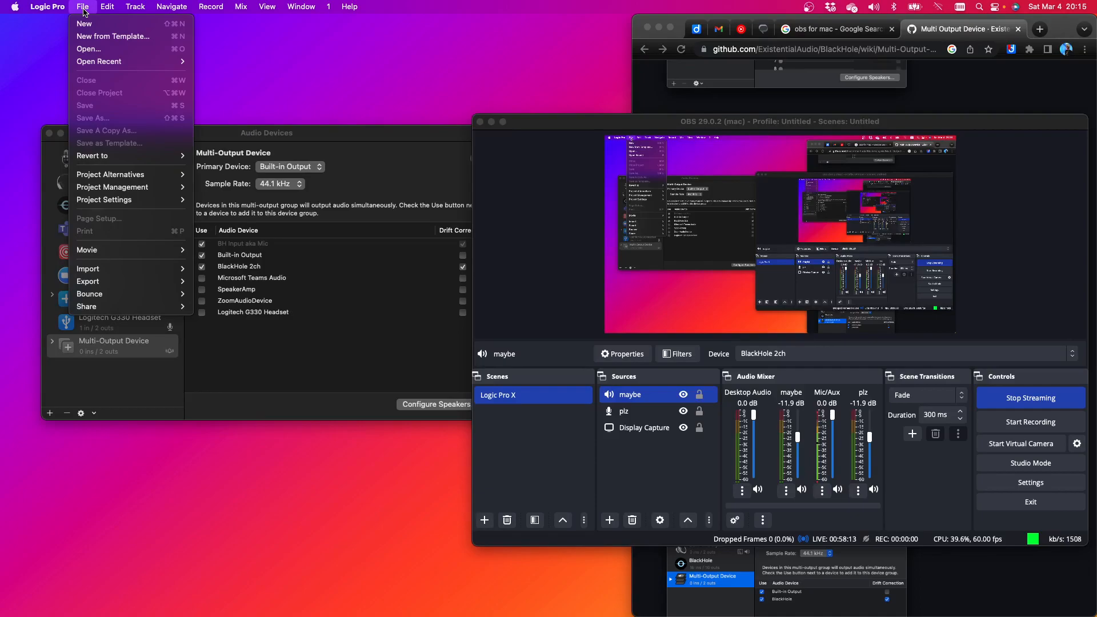
pyautogui.click(90, 54)
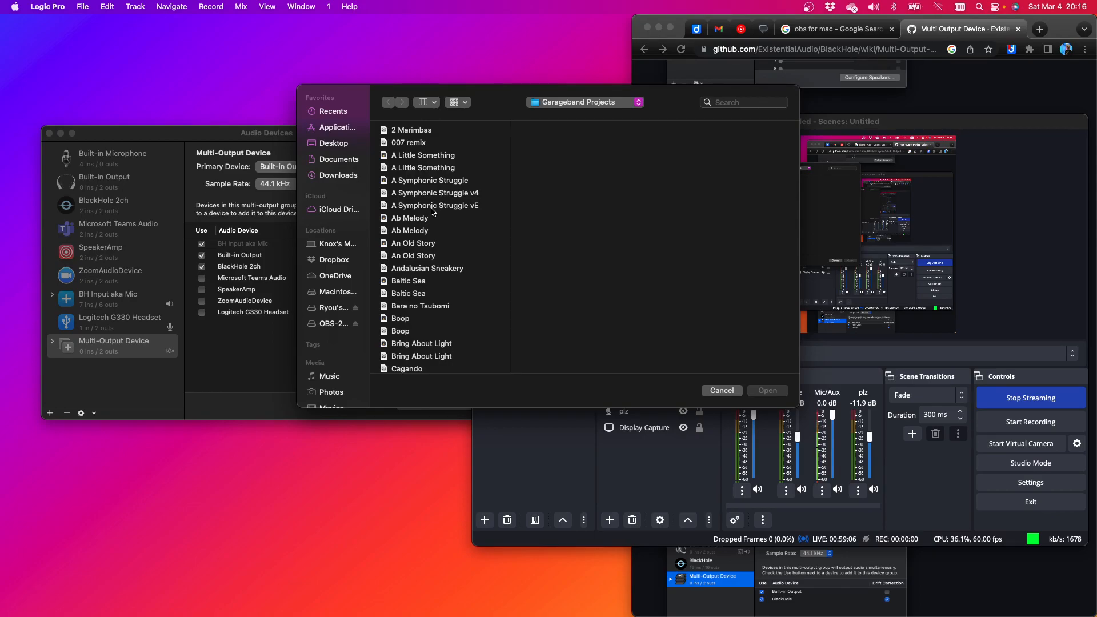
pyautogui.scroll(-10, 425, 228)
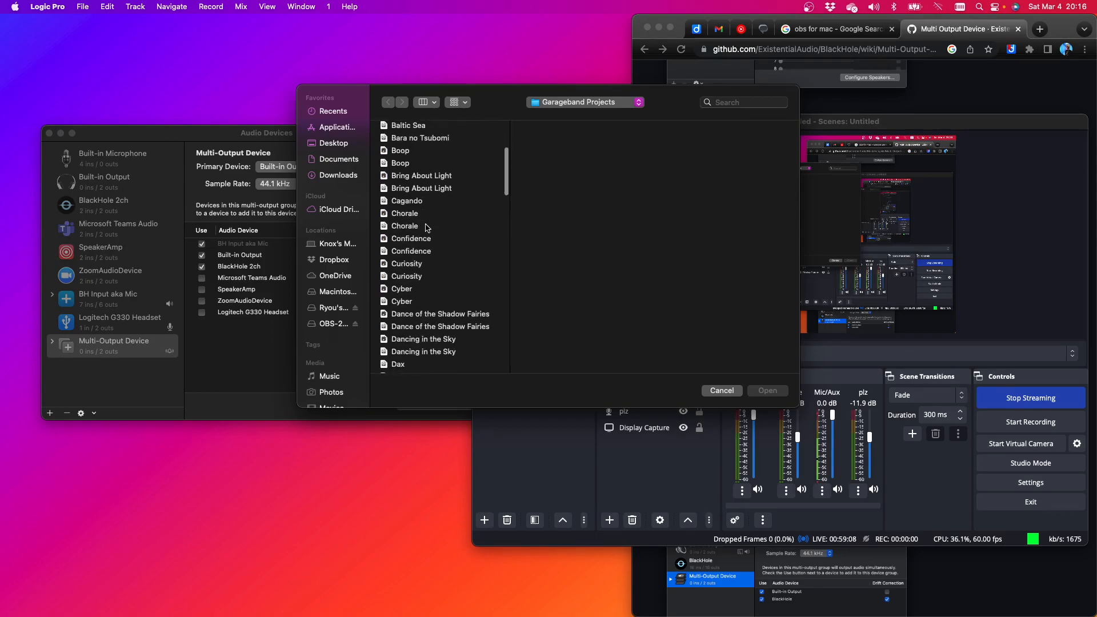
pyautogui.scroll(-5, 426, 228)
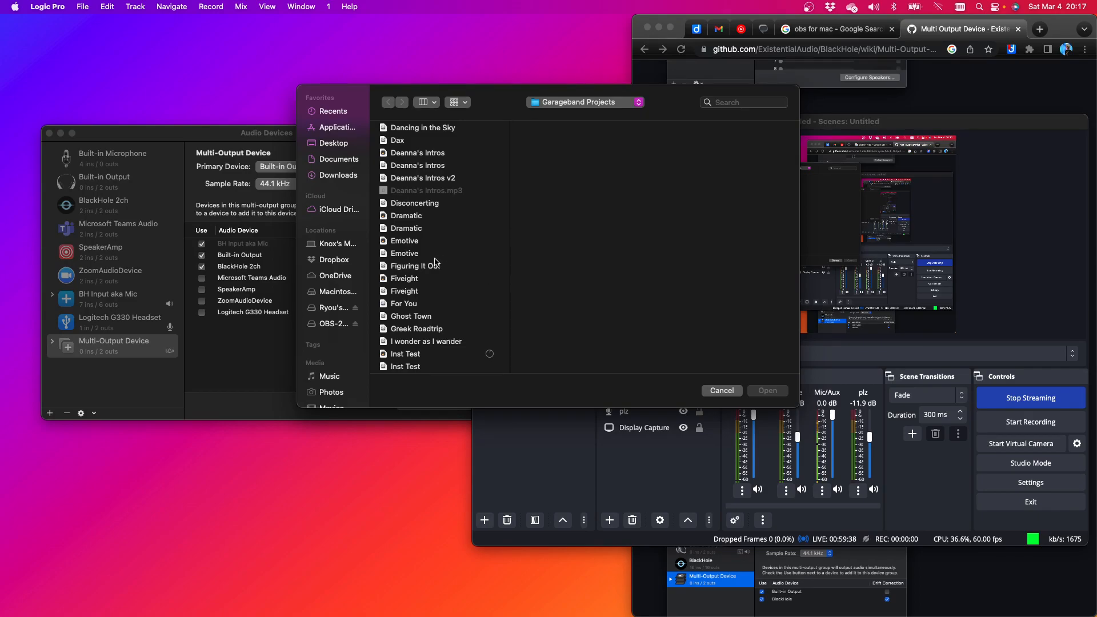
pyautogui.click(719, 393)
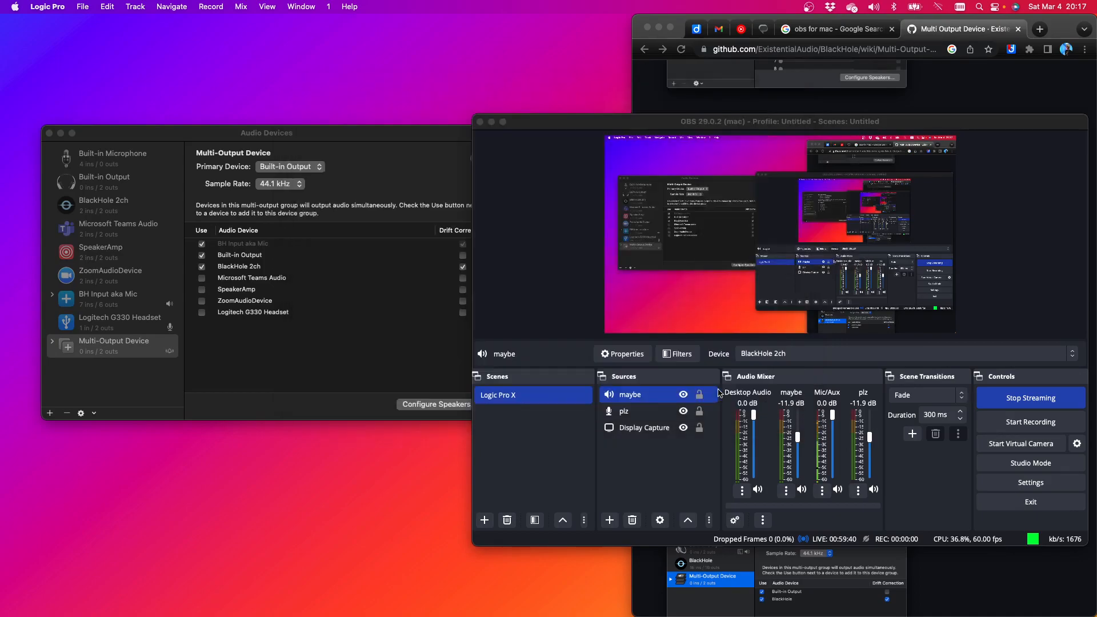
# Create a new empty project with one software instrument track using the default patch
pyautogui.click(83, 7)
pyautogui.click(89, 25)
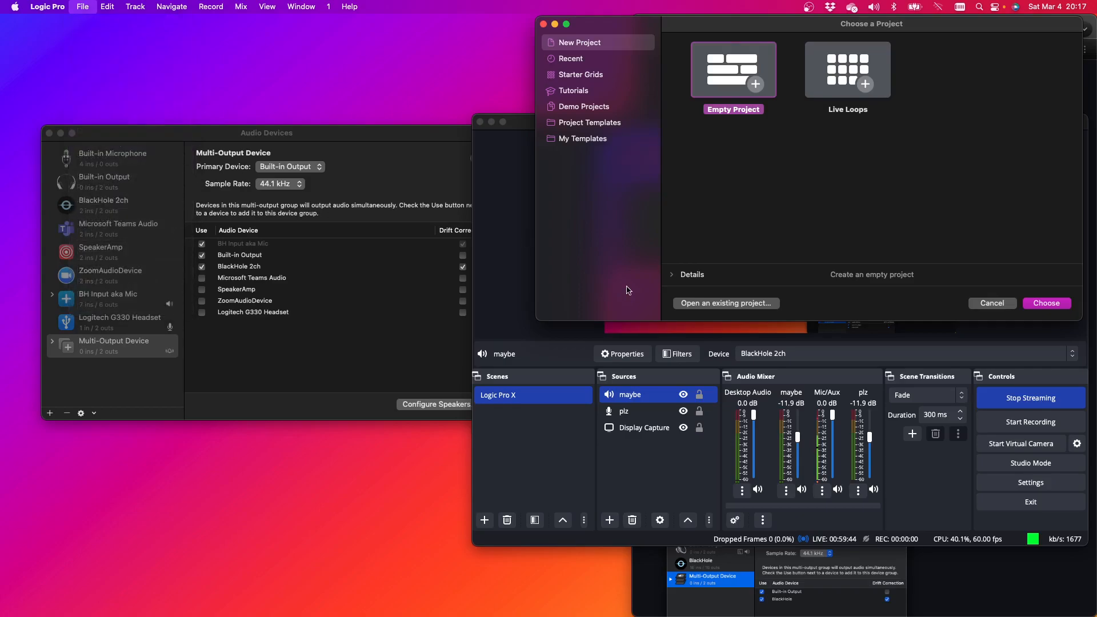
pyautogui.click(1040, 303)
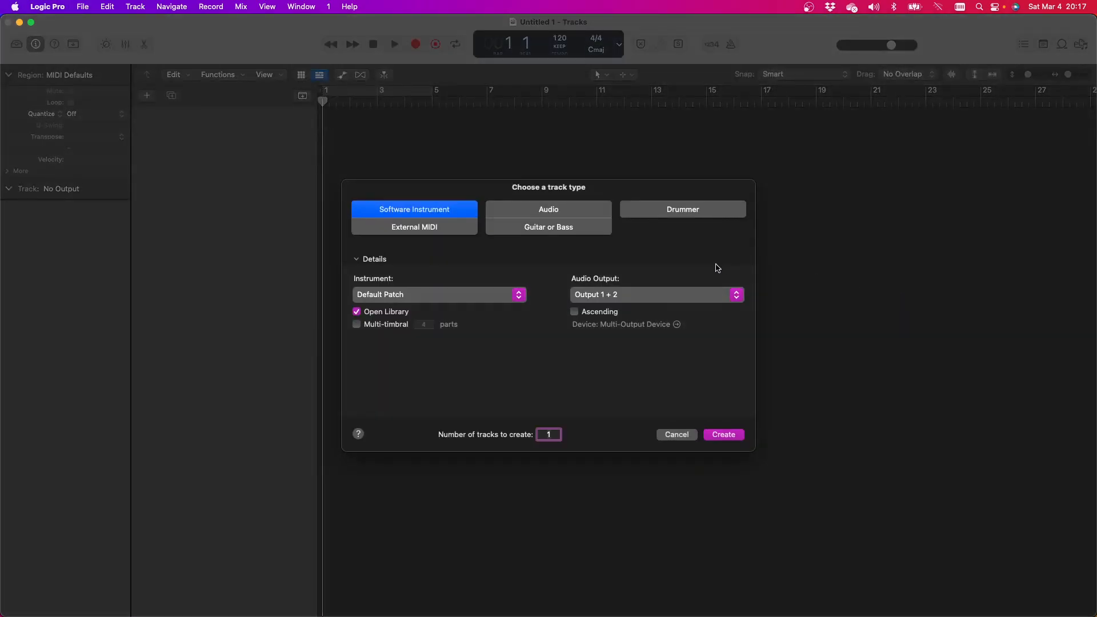
pyautogui.click(729, 437)
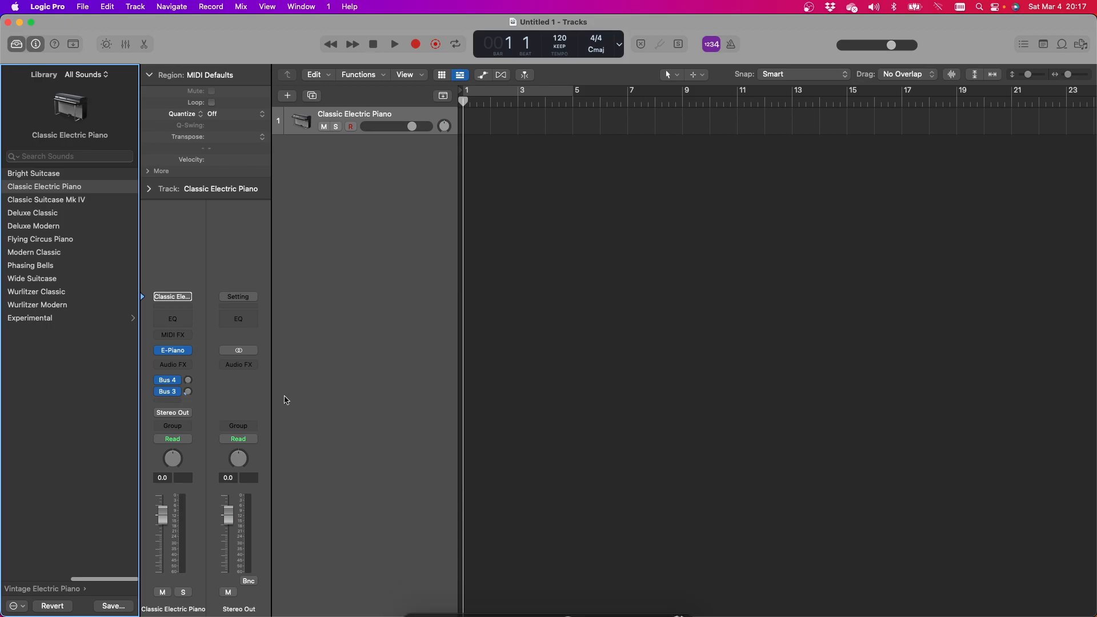
# Replace the track's electric piano with BBC Symphony Orchestra and choose the Bassoons a3 woodwinds
pyautogui.click(188, 350)
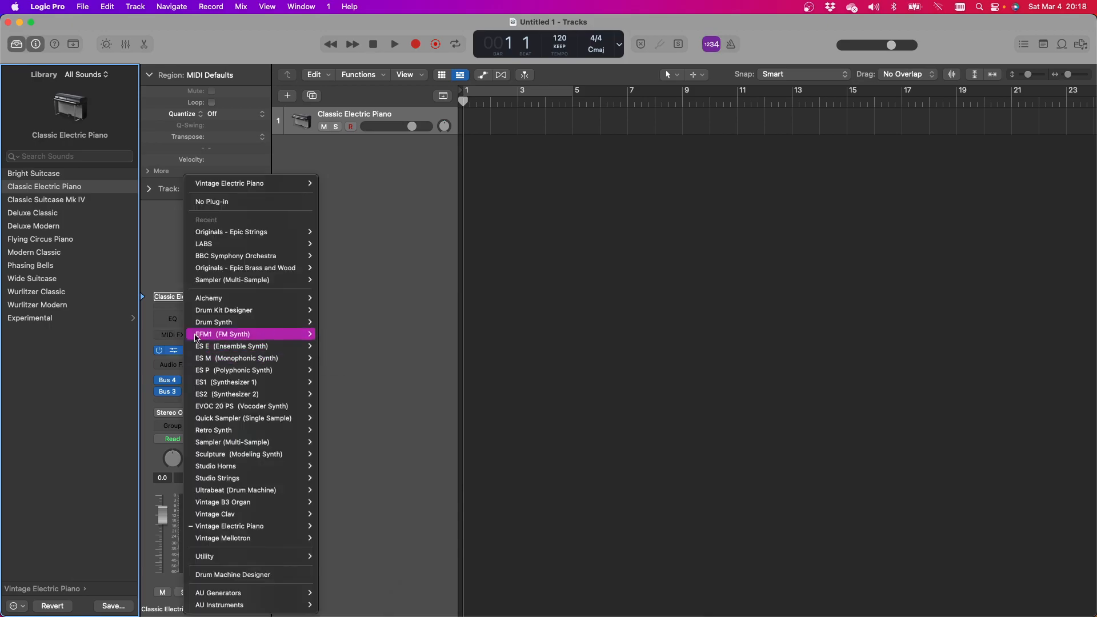
pyautogui.click(343, 289)
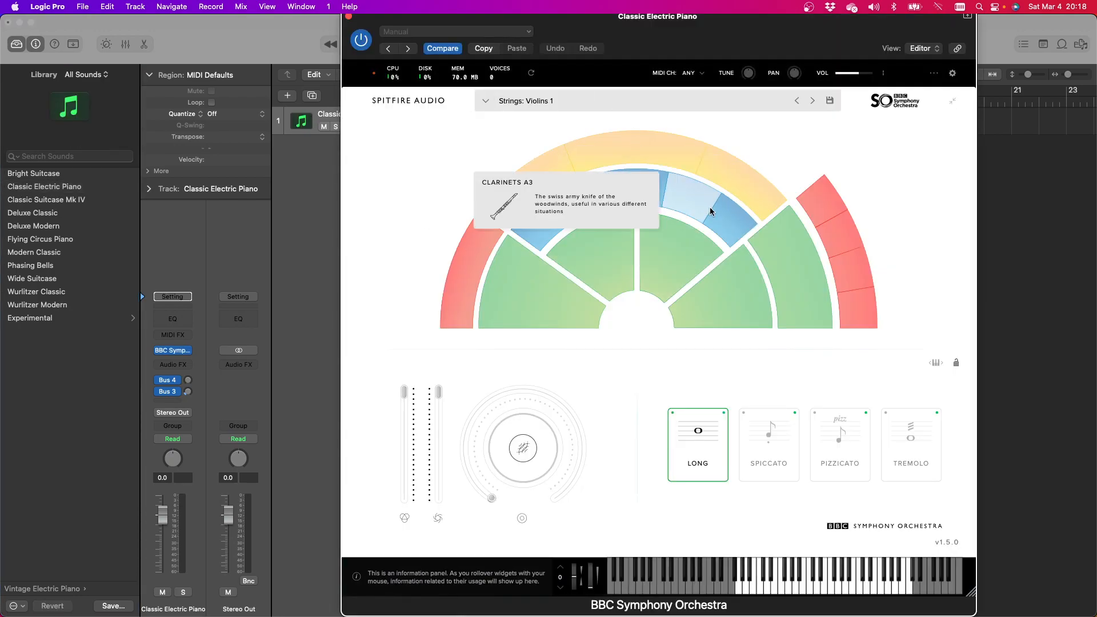
pyautogui.click(742, 224)
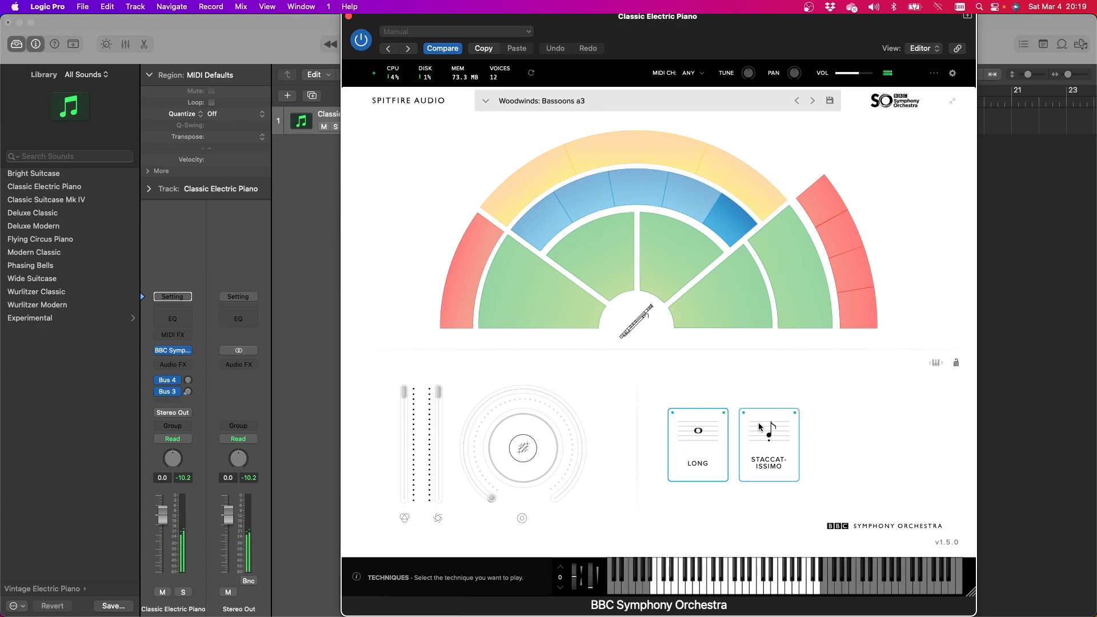
# Audition the bassoons' Staccatissimo technique, return to Long, and close the instrument window
pyautogui.click(760, 429)
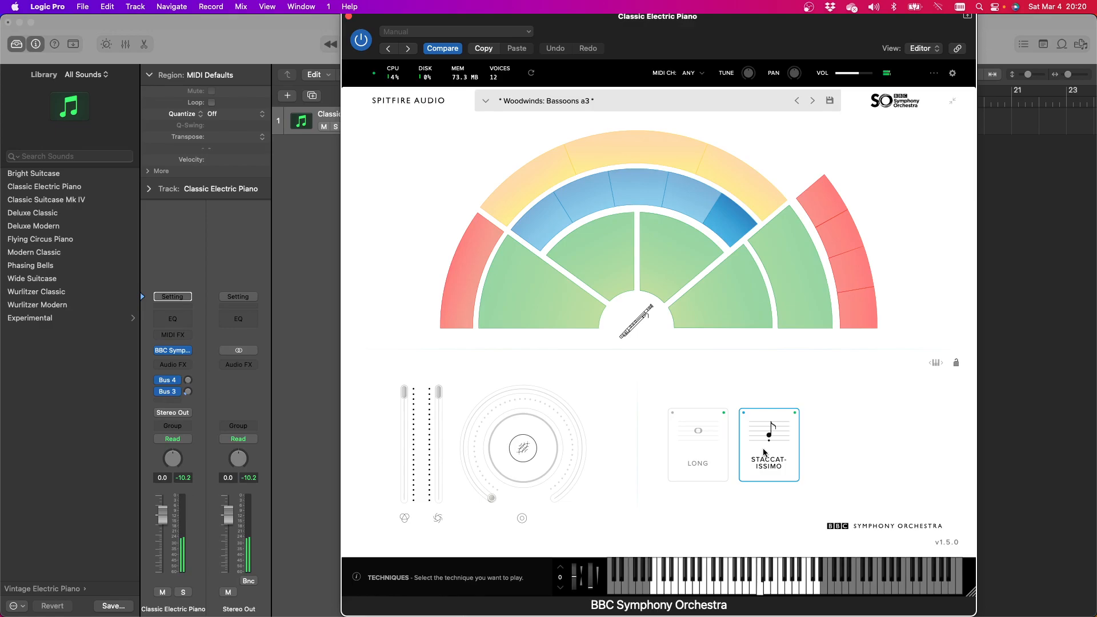
pyautogui.click(716, 452)
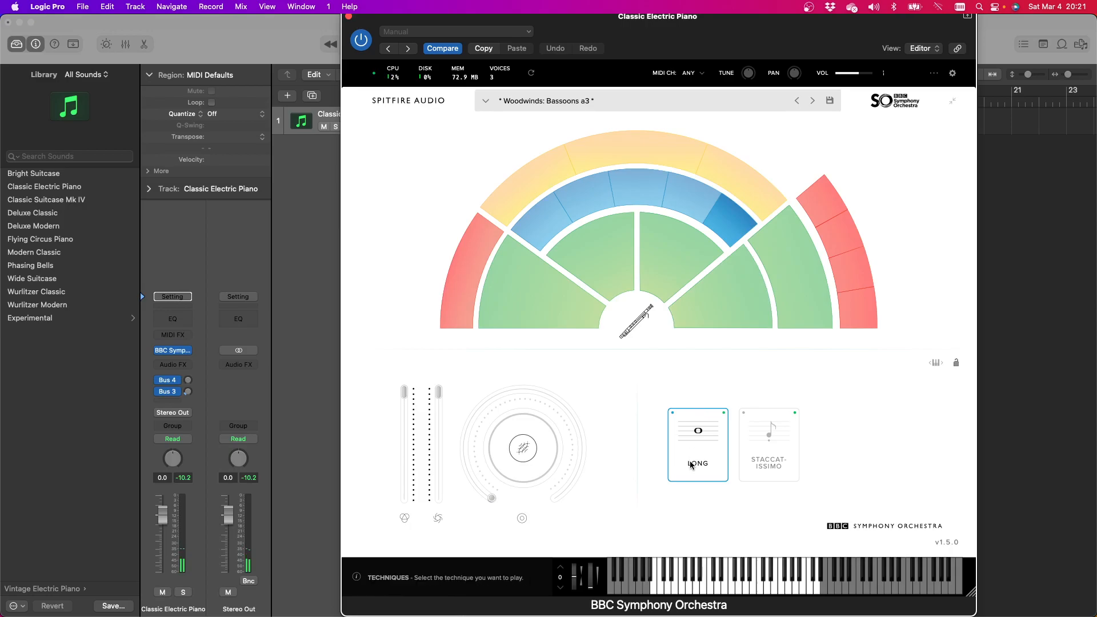
pyautogui.click(349, 17)
# Add a second software instrument track with the default patch and compare the instruments loaded on both tracks
pyautogui.click(286, 95)
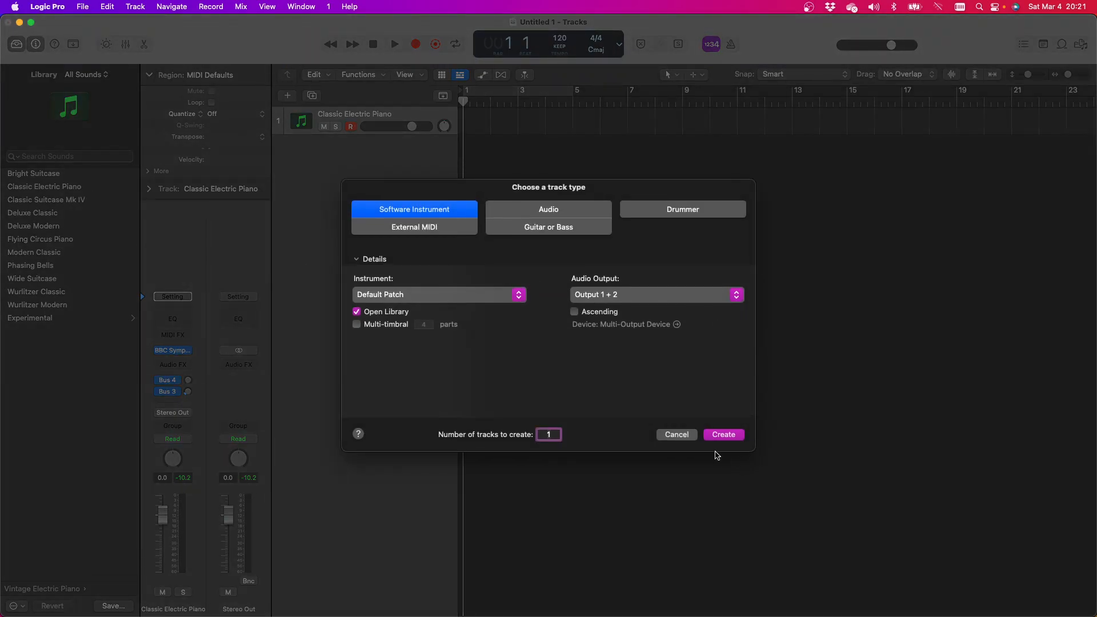
pyautogui.click(736, 436)
pyautogui.click(347, 127)
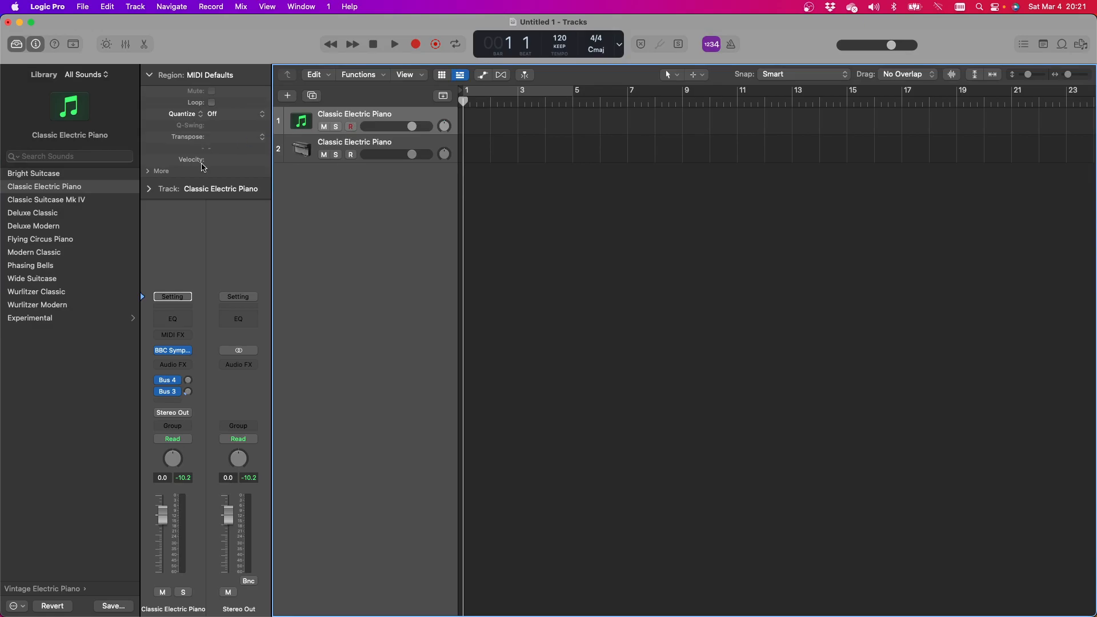
pyautogui.click(187, 352)
pyautogui.click(173, 353)
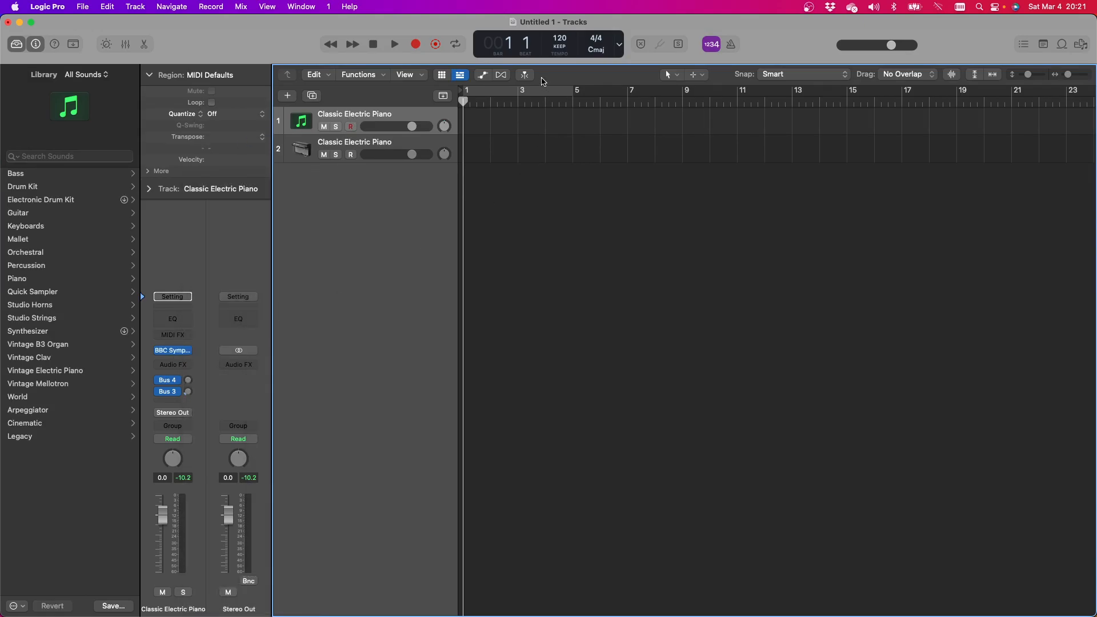
pyautogui.click(348, 144)
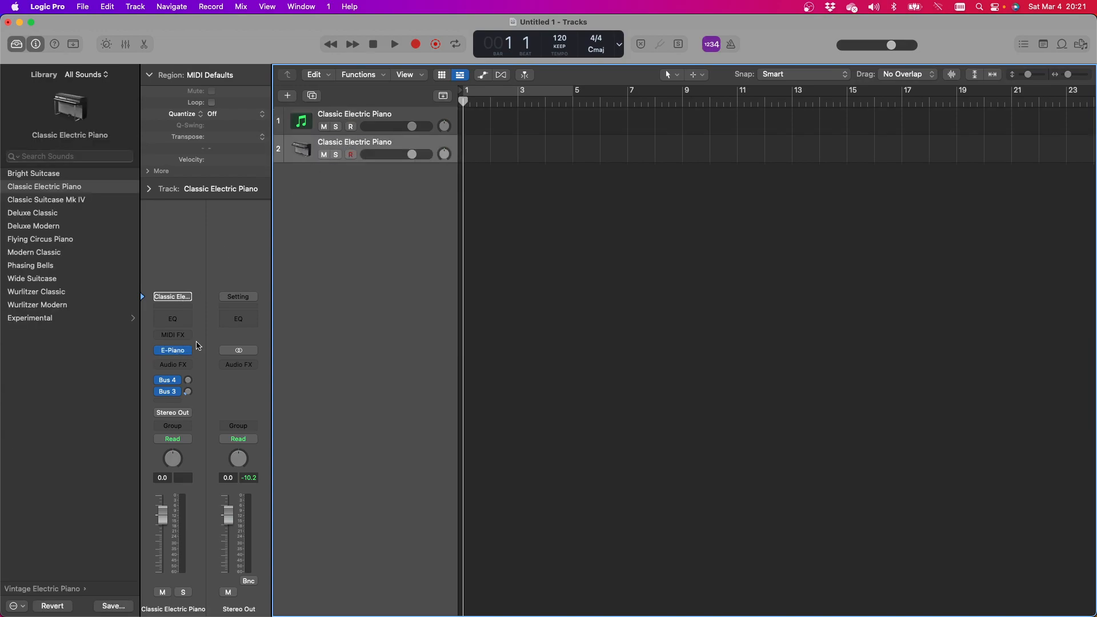
# Rename the first track as BASSOON
pyautogui.doubleClick(372, 115)
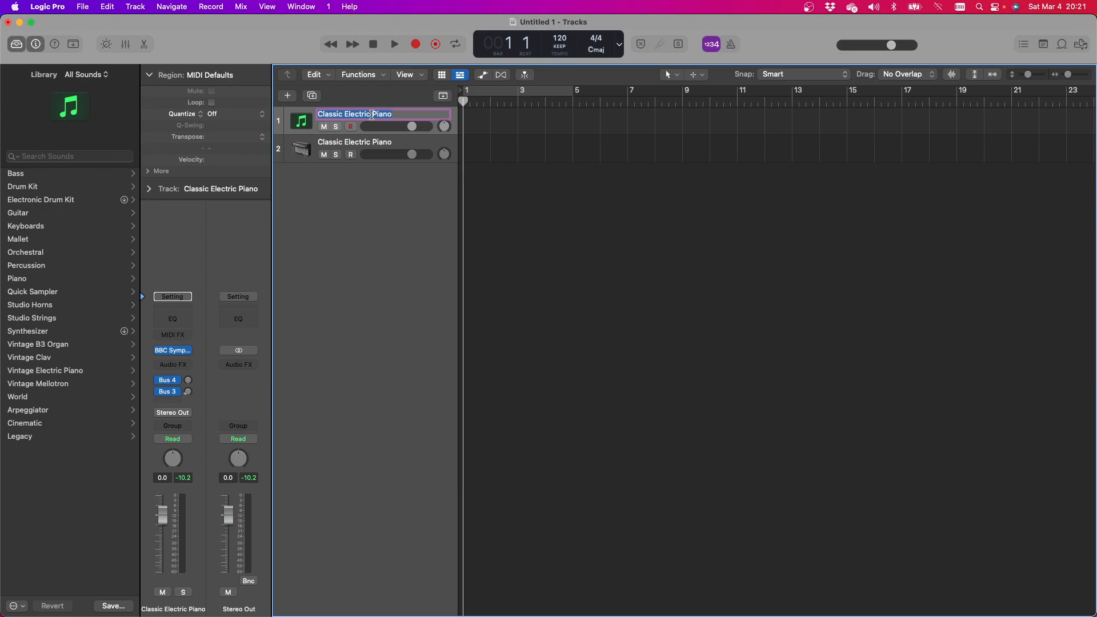
pyautogui.write('bassonO')
pyautogui.press('BackSpace')
pyautogui.press('BackSpace')
pyautogui.press('BackSpace')
pyautogui.press('BackSpace')
pyautogui.press('BackSpace')
pyautogui.press('BackSpace')
pyautogui.press('BackSpace')
pyautogui.write('BASSOON')
pyautogui.press('Return')
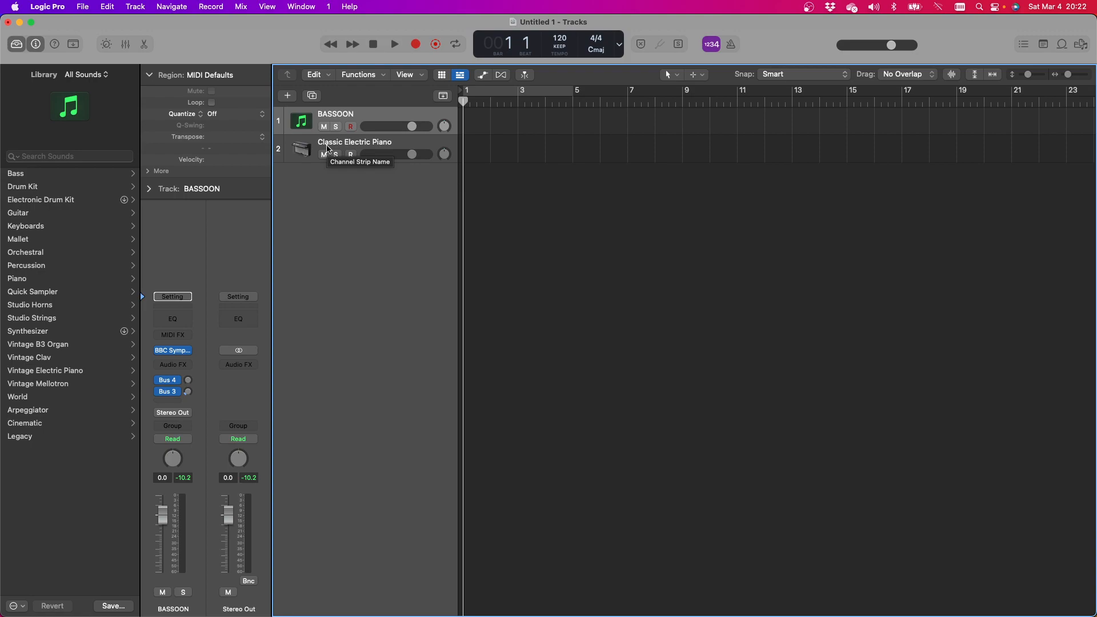
# Hide the sound library and load BBC Symphony Orchestra on the second track with the Harp and Celeste percussion
pyautogui.click(291, 150)
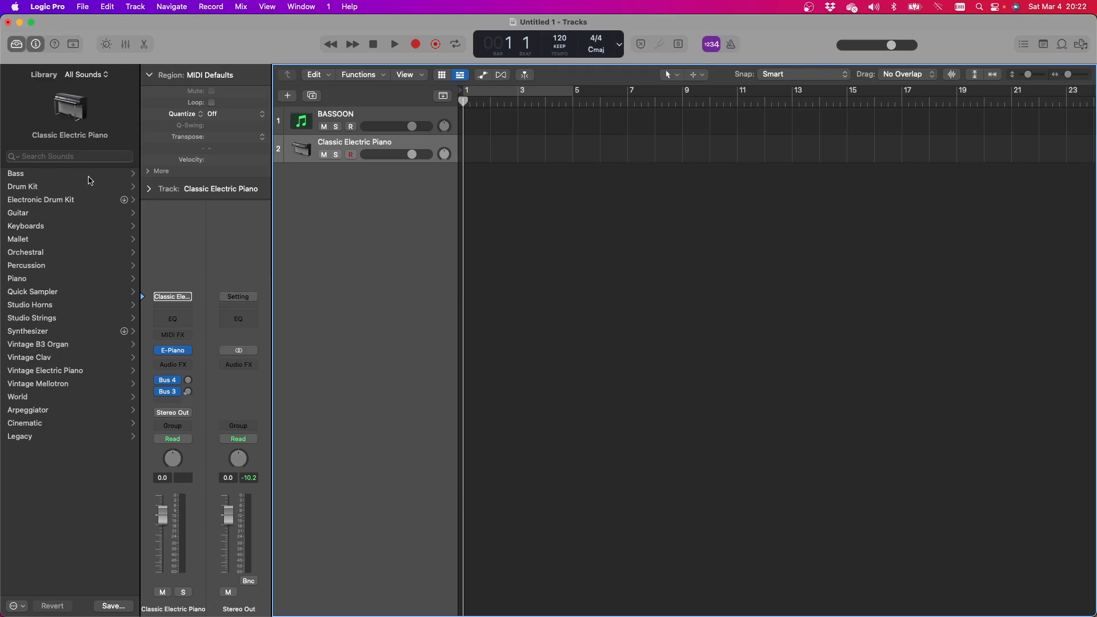
pyautogui.click(16, 44)
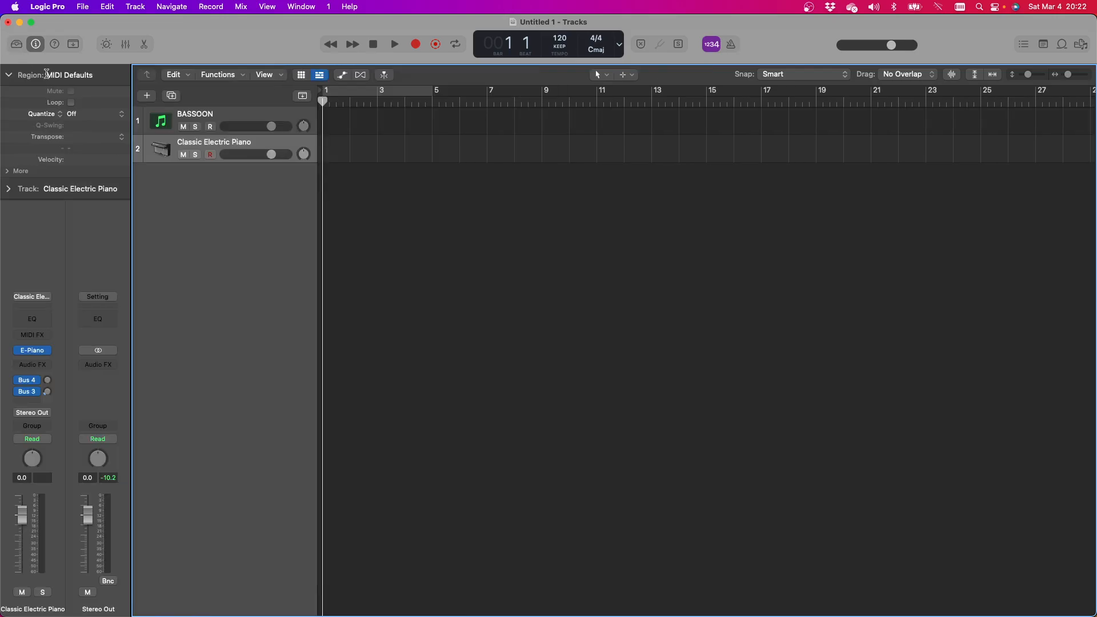
pyautogui.click(39, 350)
pyautogui.moveTo(99, 350)
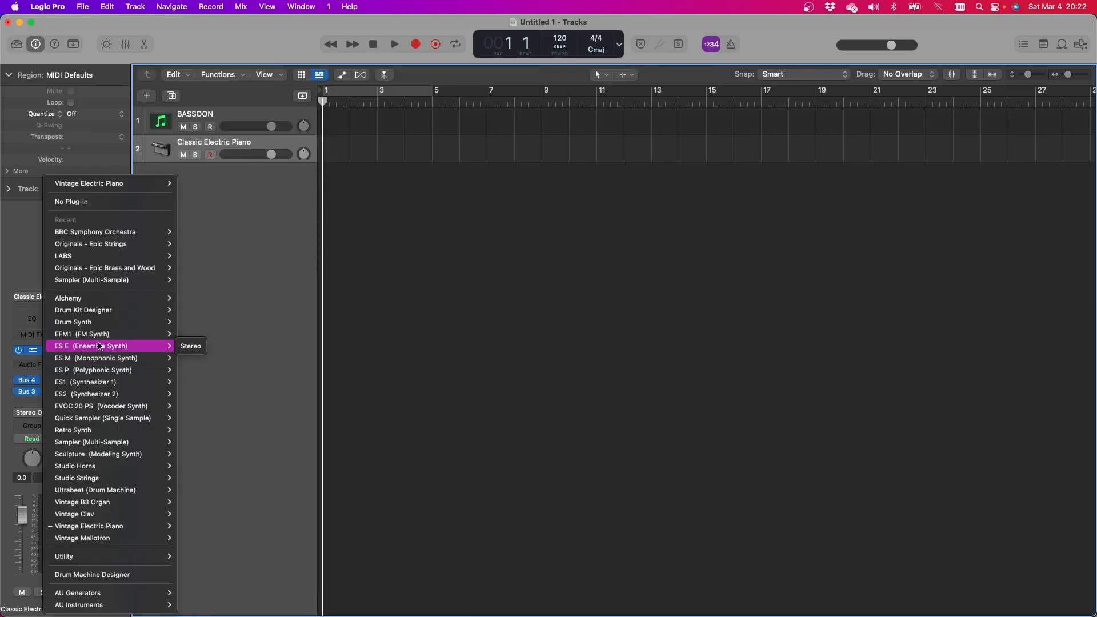
pyautogui.moveTo(63, 267)
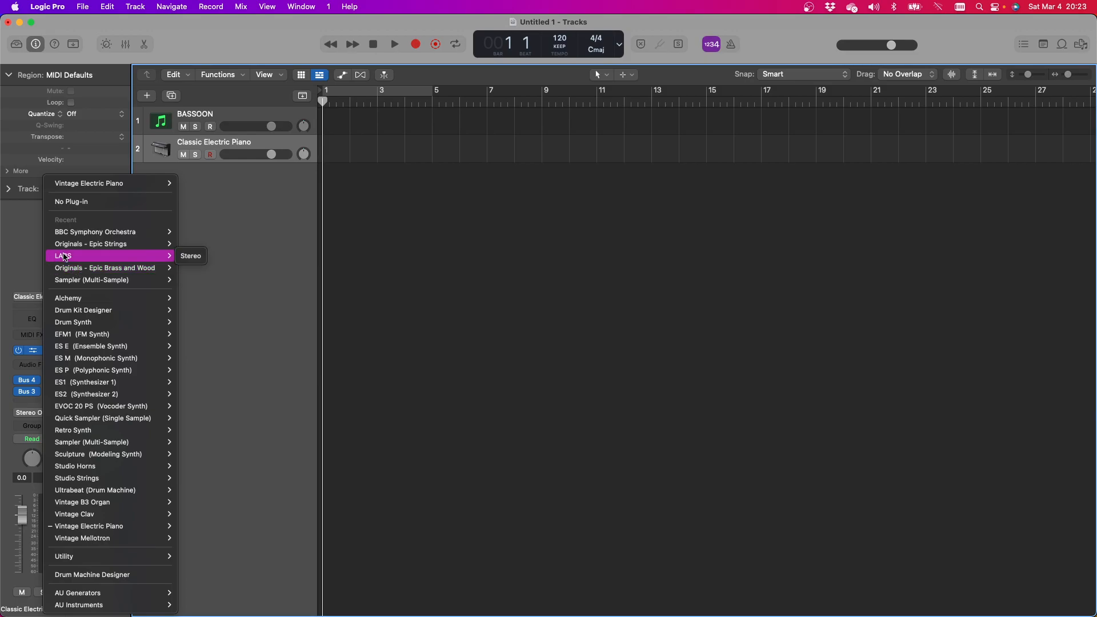
pyautogui.moveTo(105, 257)
pyautogui.moveTo(116, 237)
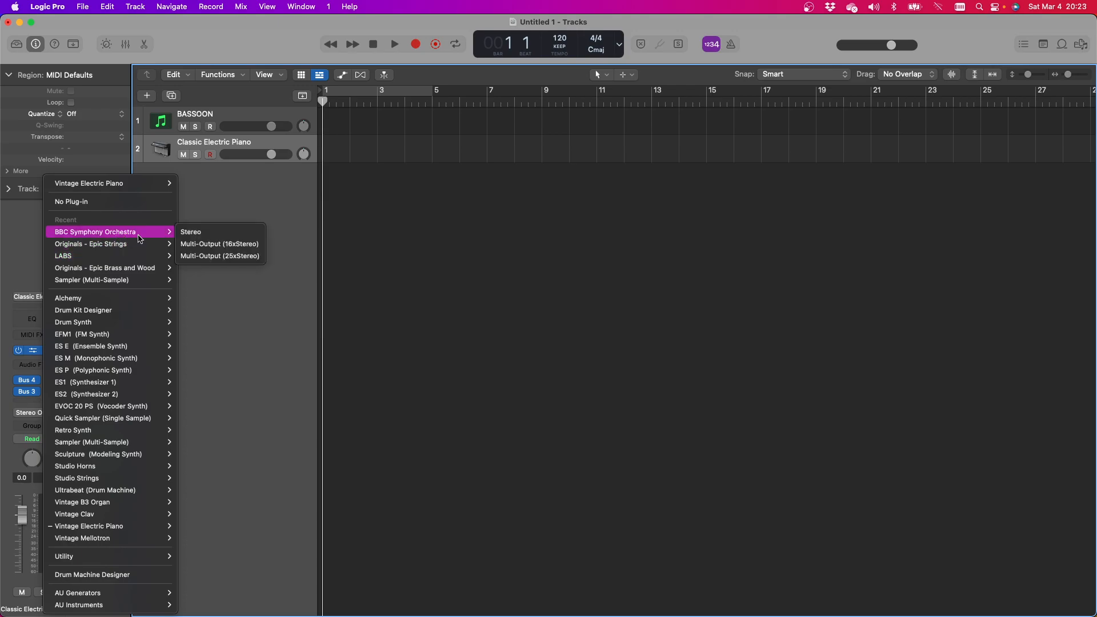
pyautogui.click(37, 276)
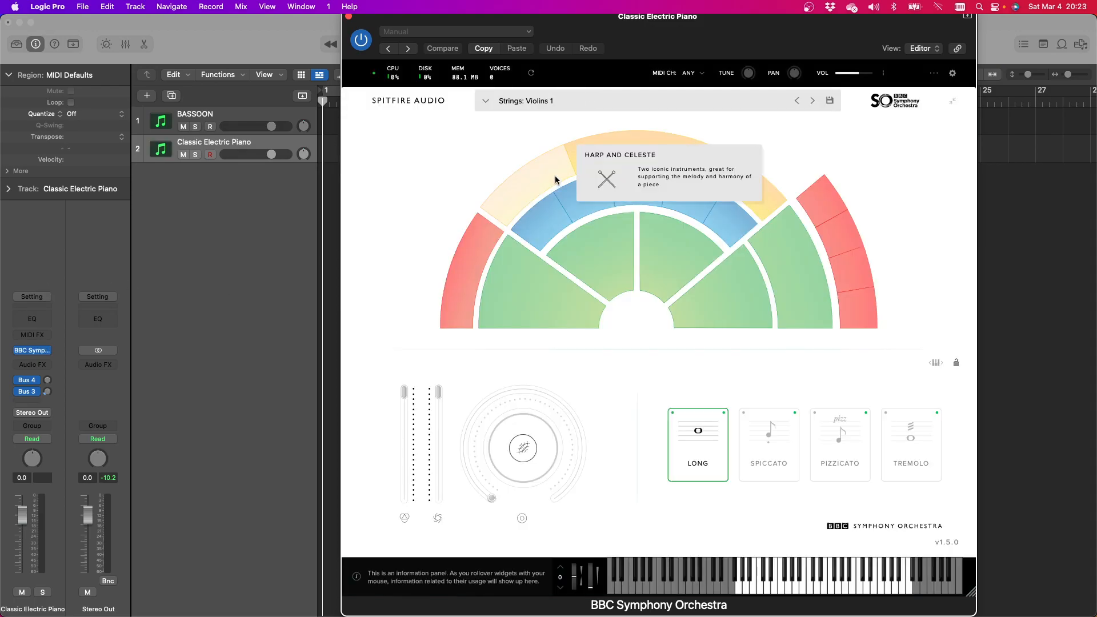
pyautogui.click(556, 179)
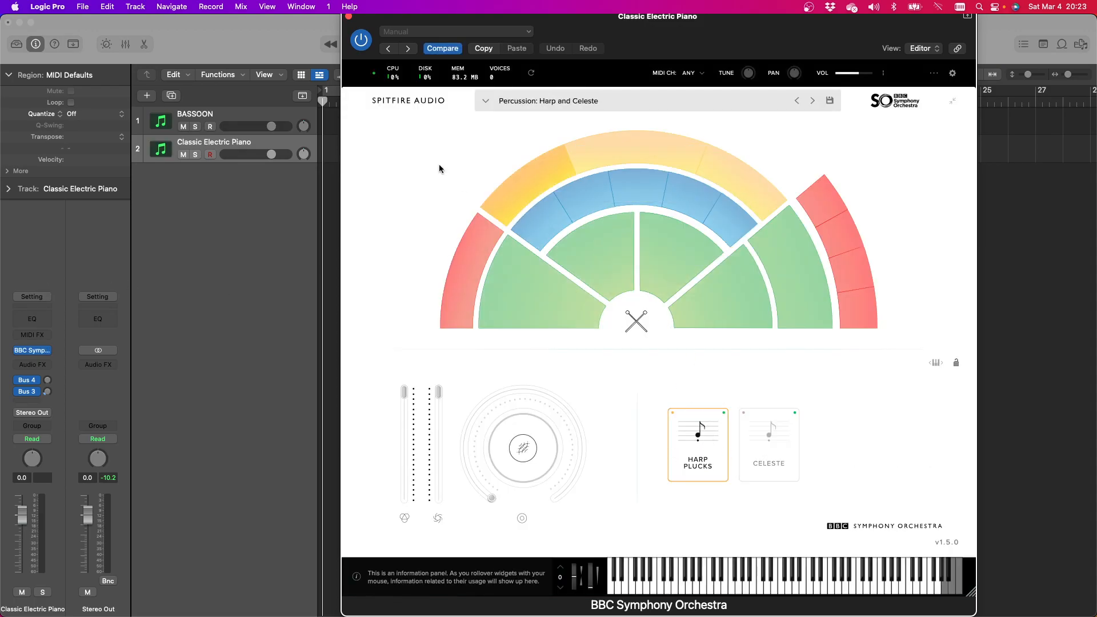
pyautogui.click(348, 16)
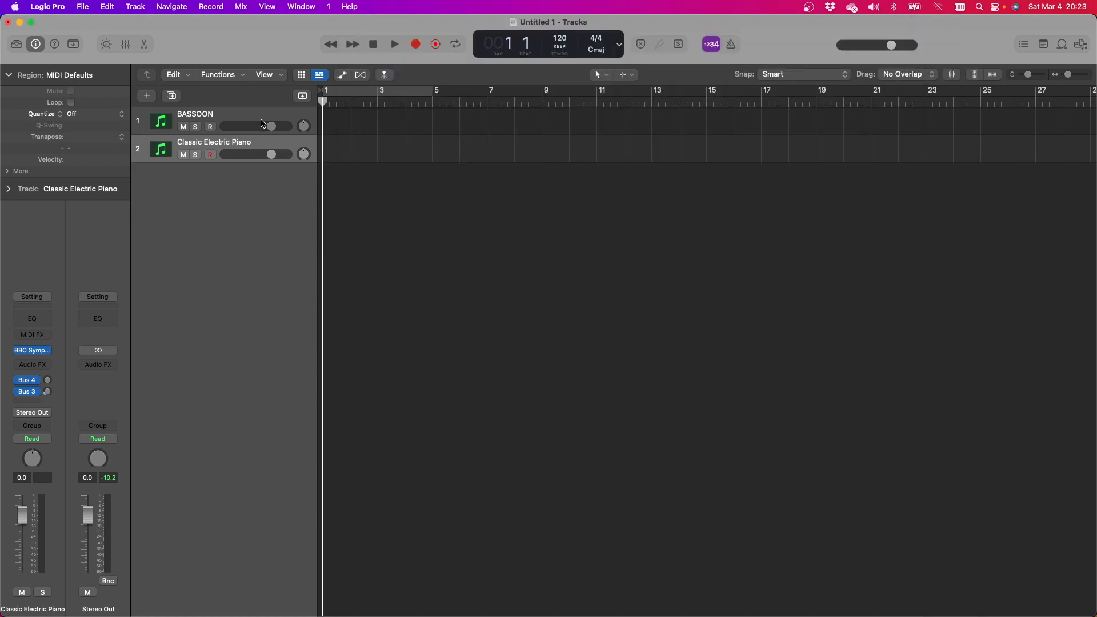
# Rename the second track as HARP and make the BASSOON track the active one for playing
pyautogui.doubleClick(223, 142)
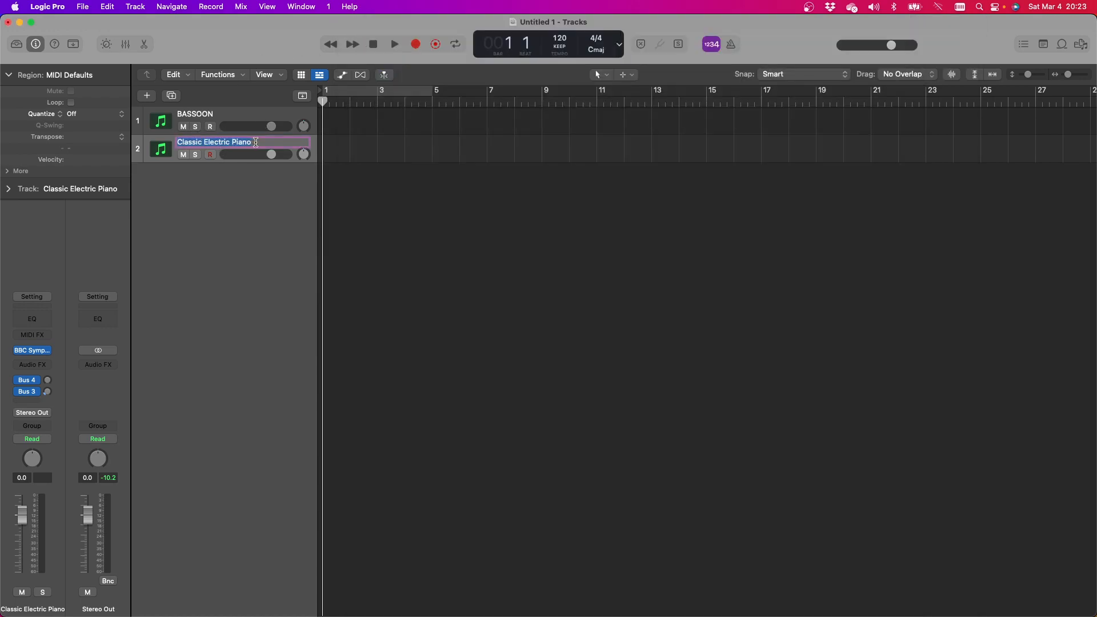
pyautogui.write('HARP')
pyautogui.press('Return')
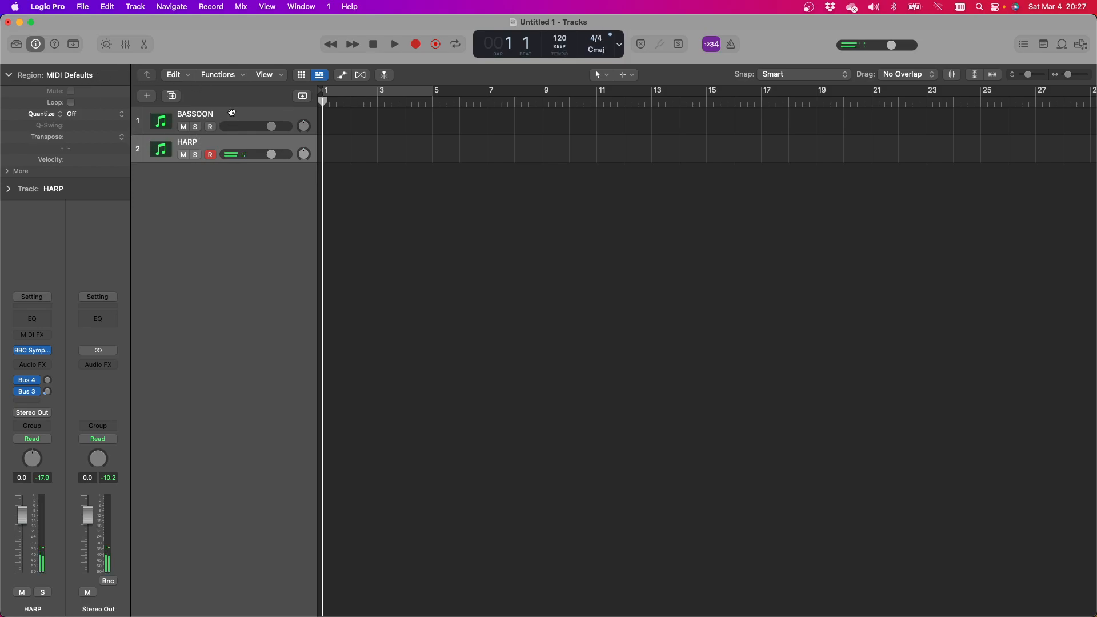
pyautogui.click(232, 114)
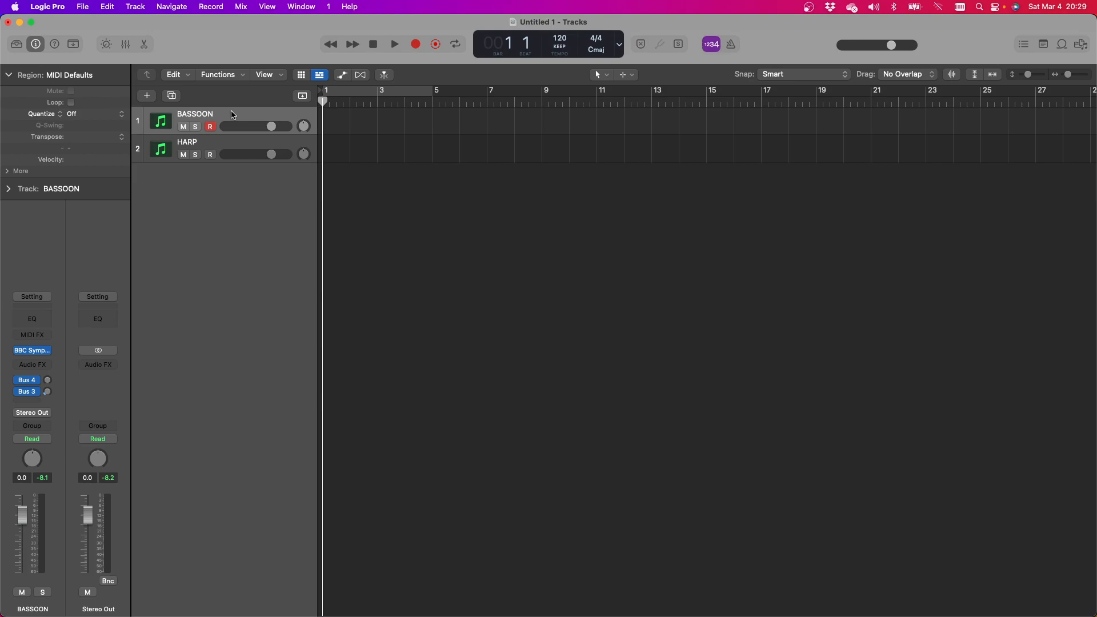
# Start opening an existing project and browse to the Garageband Projects folder in Dropbox
pyautogui.hscroll(4, 231, 114)
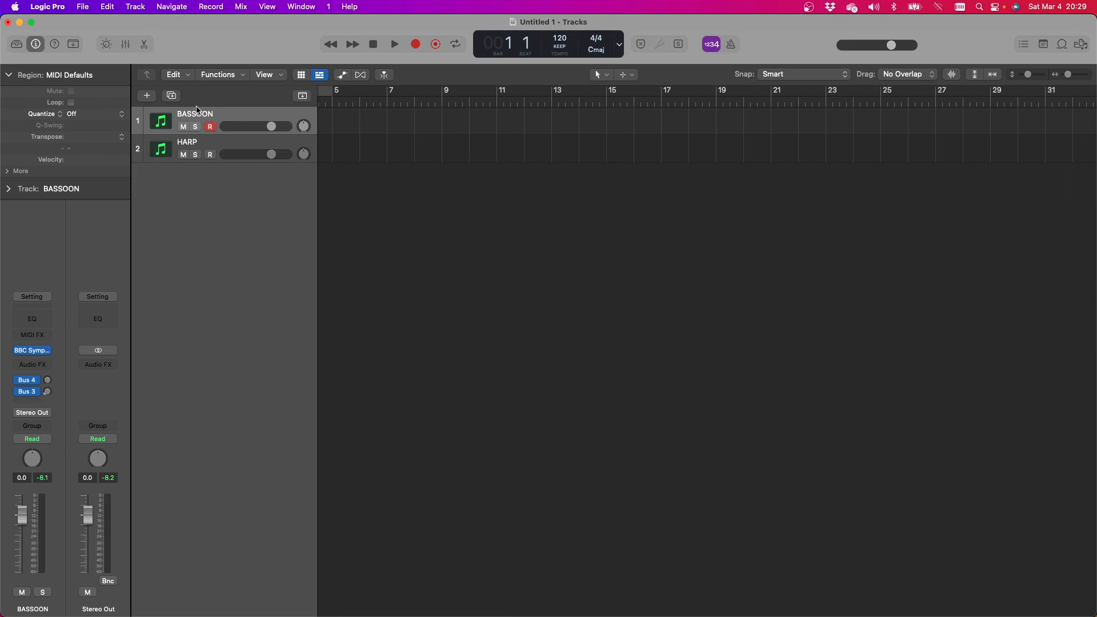
pyautogui.click(49, 6)
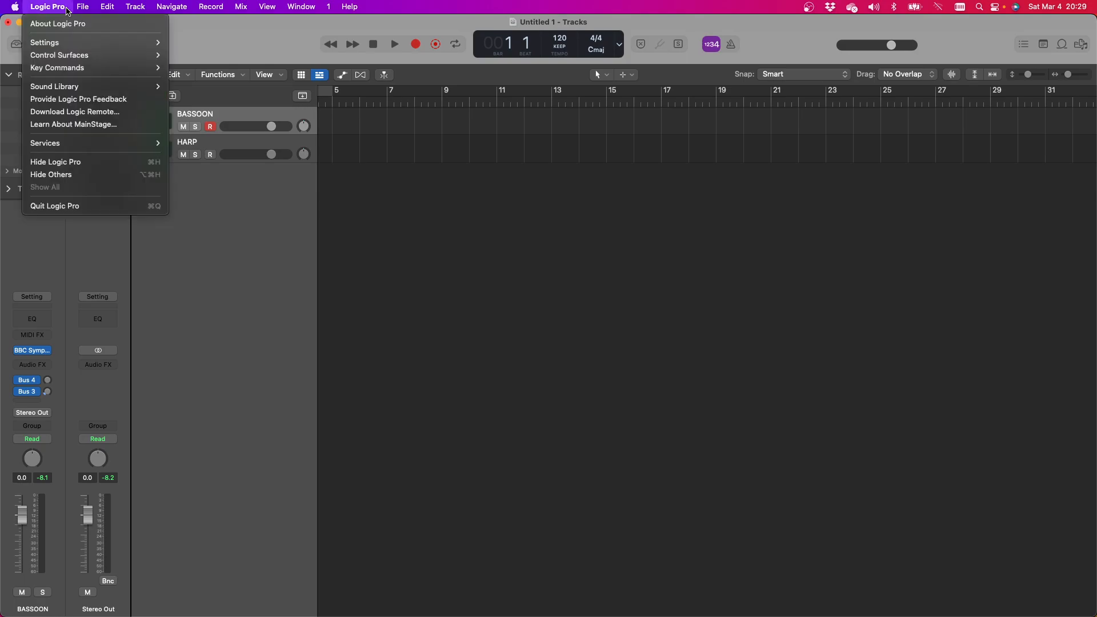
pyautogui.moveTo(82, 6)
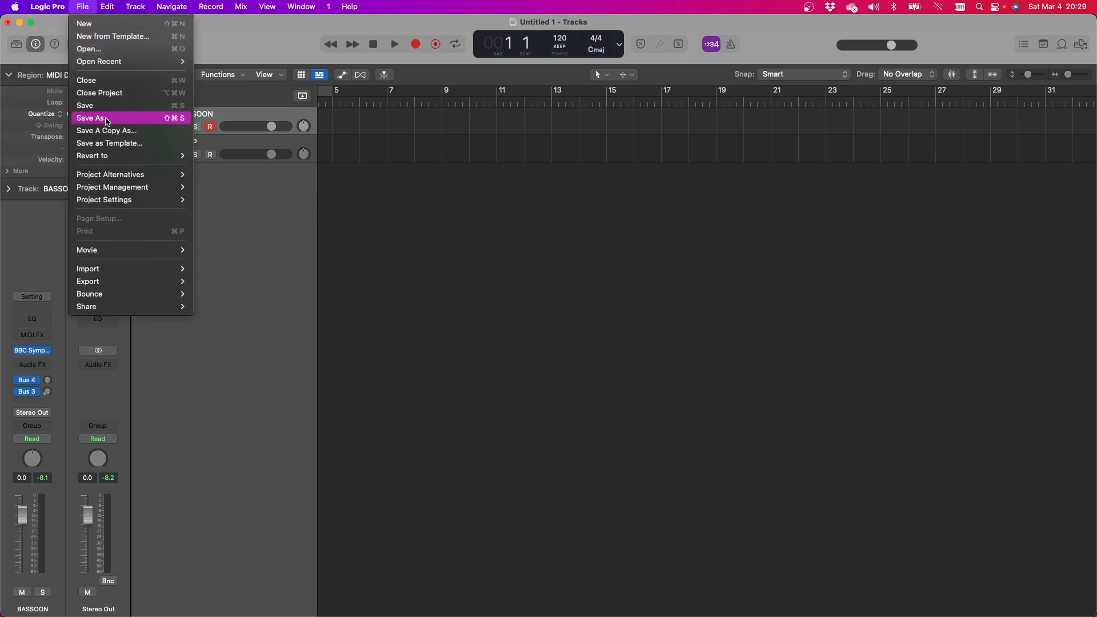
pyautogui.click(99, 54)
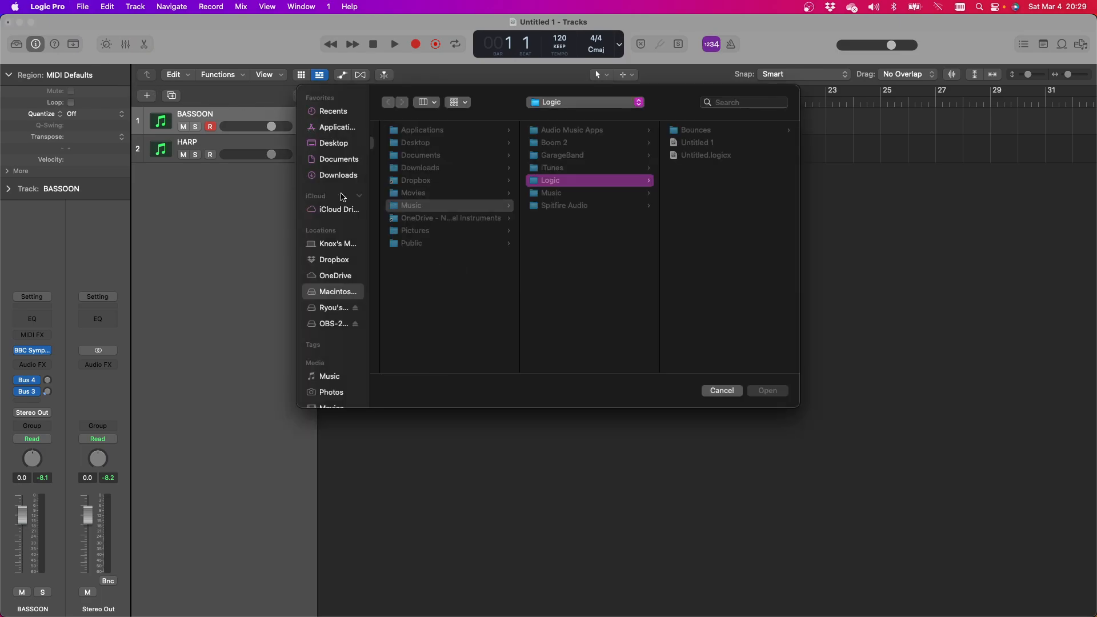
pyautogui.click(332, 262)
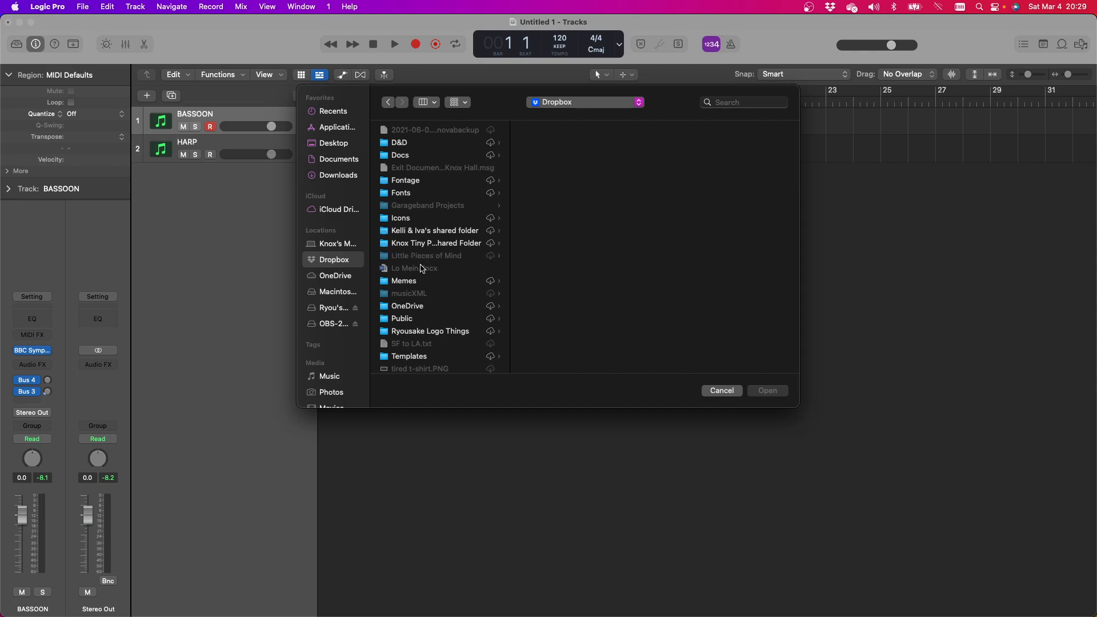
pyautogui.click(412, 208)
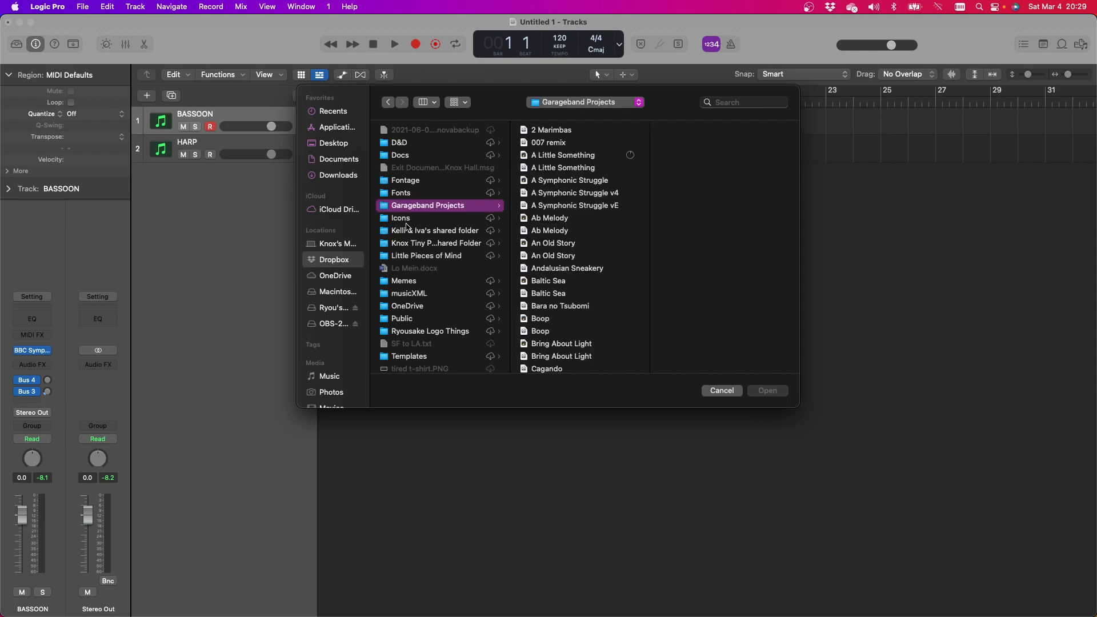
# Open the Organ Prelude project from the Garageband Projects folder, closing the current untitled project
pyautogui.scroll(-1, 586, 242)
pyautogui.scroll(-8, 585, 243)
pyautogui.scroll(-12, 586, 243)
pyautogui.scroll(-3, 586, 243)
pyautogui.scroll(-5, 586, 242)
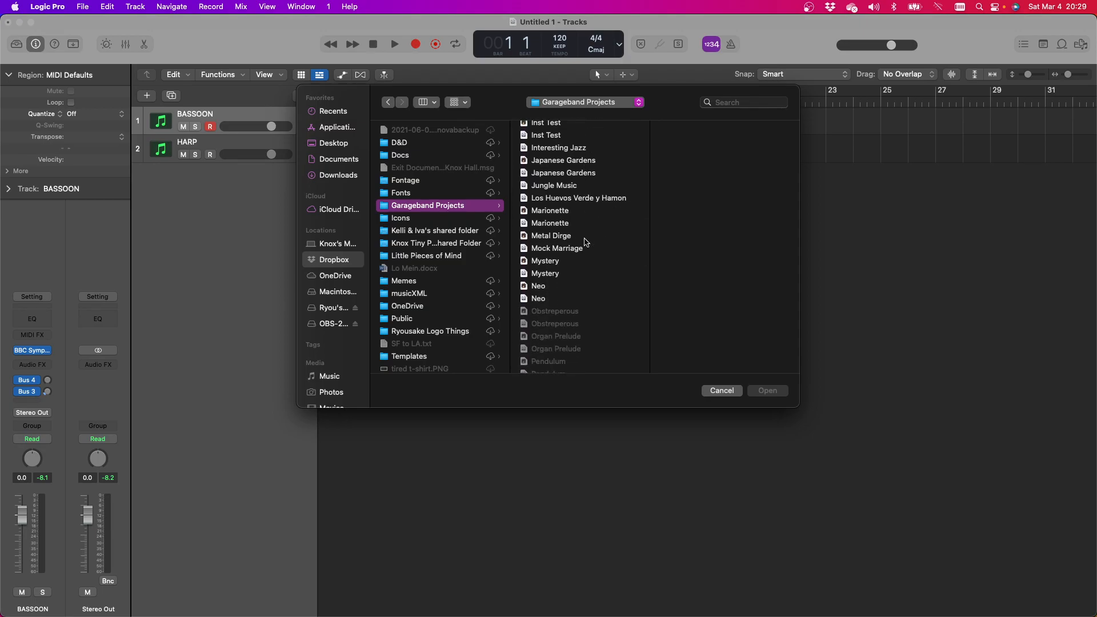
pyautogui.scroll(-5, 585, 243)
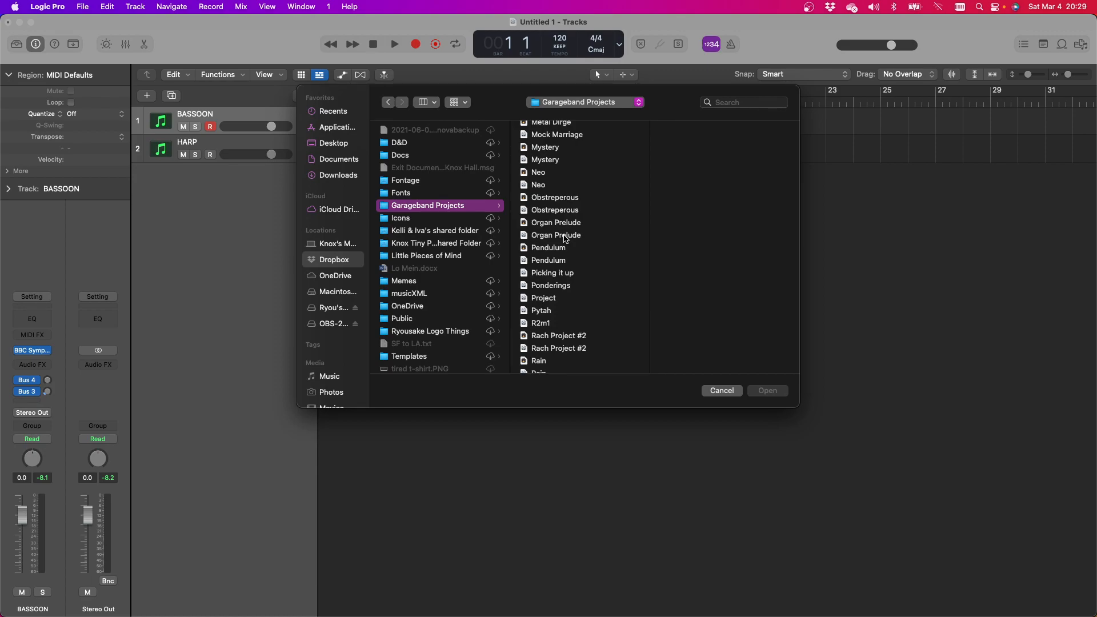
pyautogui.click(564, 239)
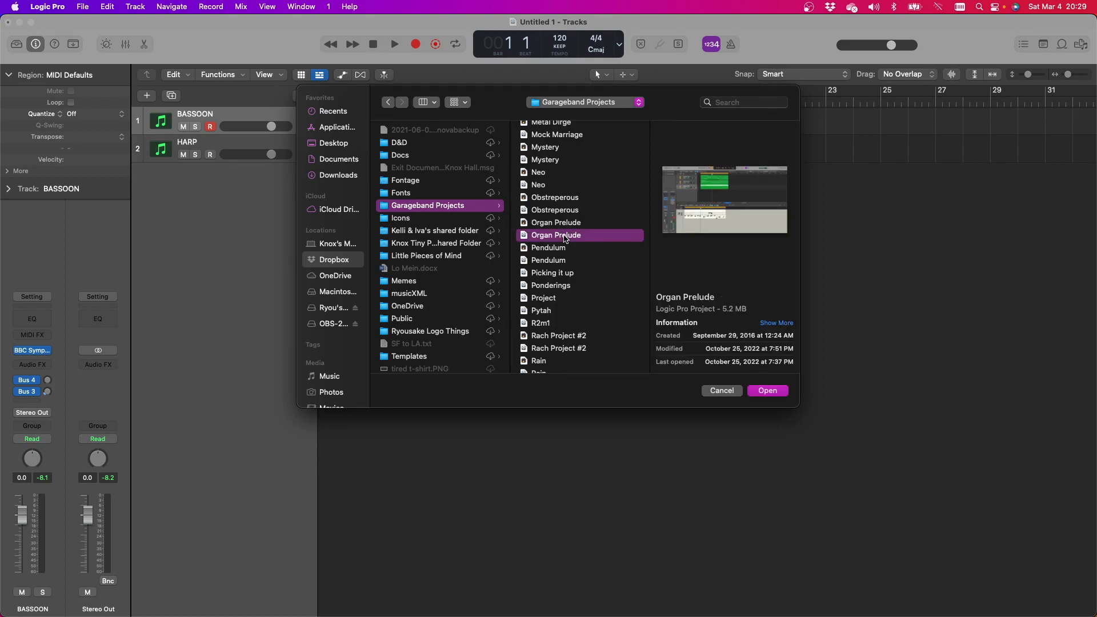
pyautogui.click(773, 393)
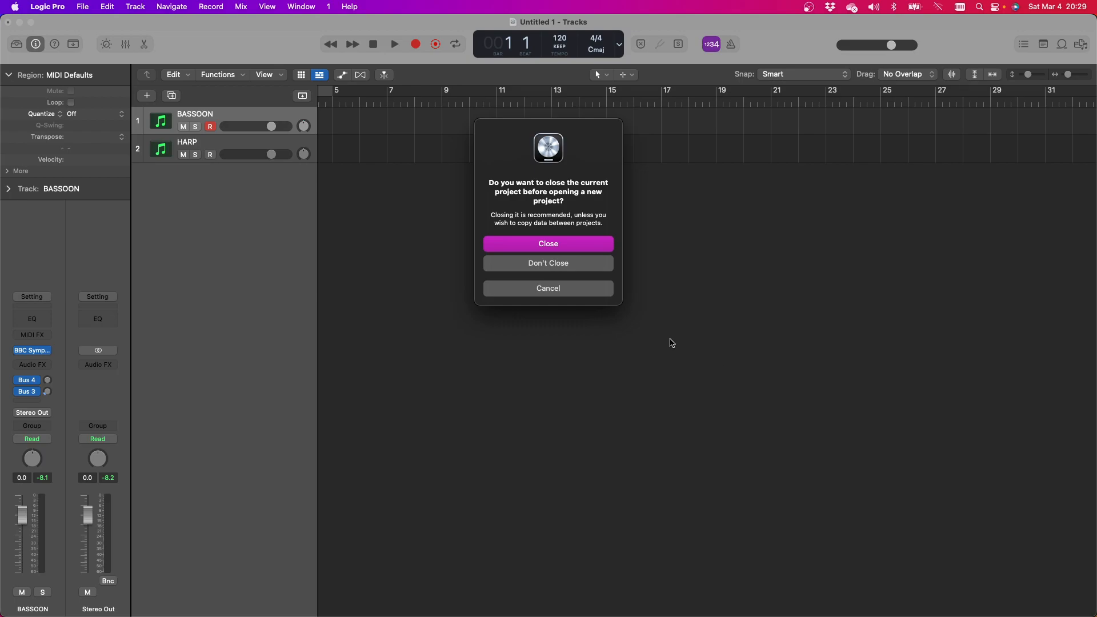
pyautogui.click(574, 248)
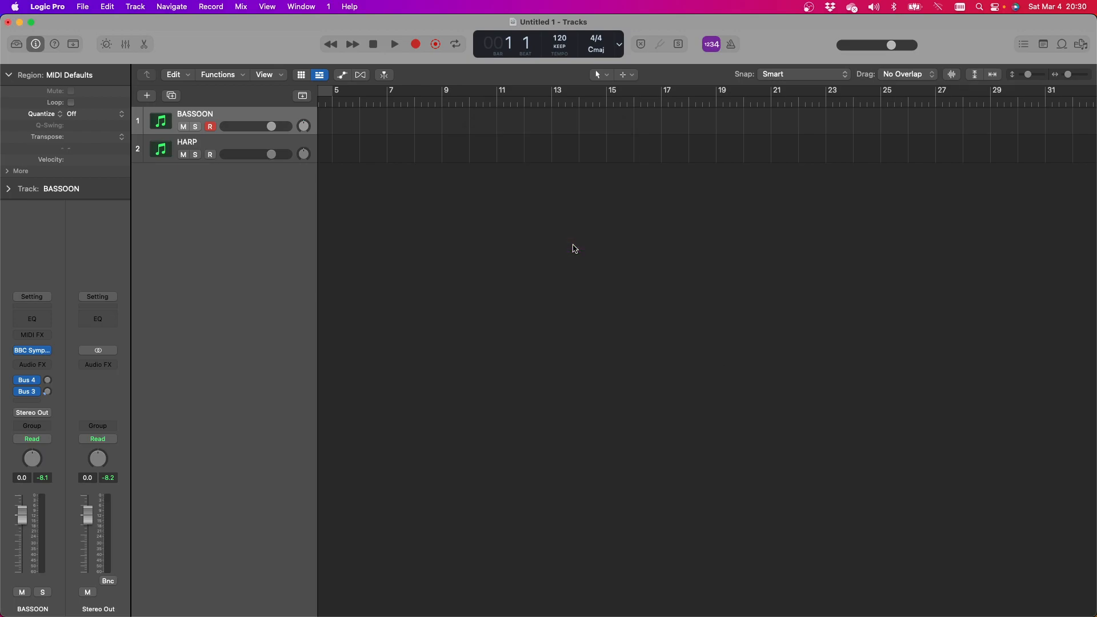
pyautogui.click(547, 257)
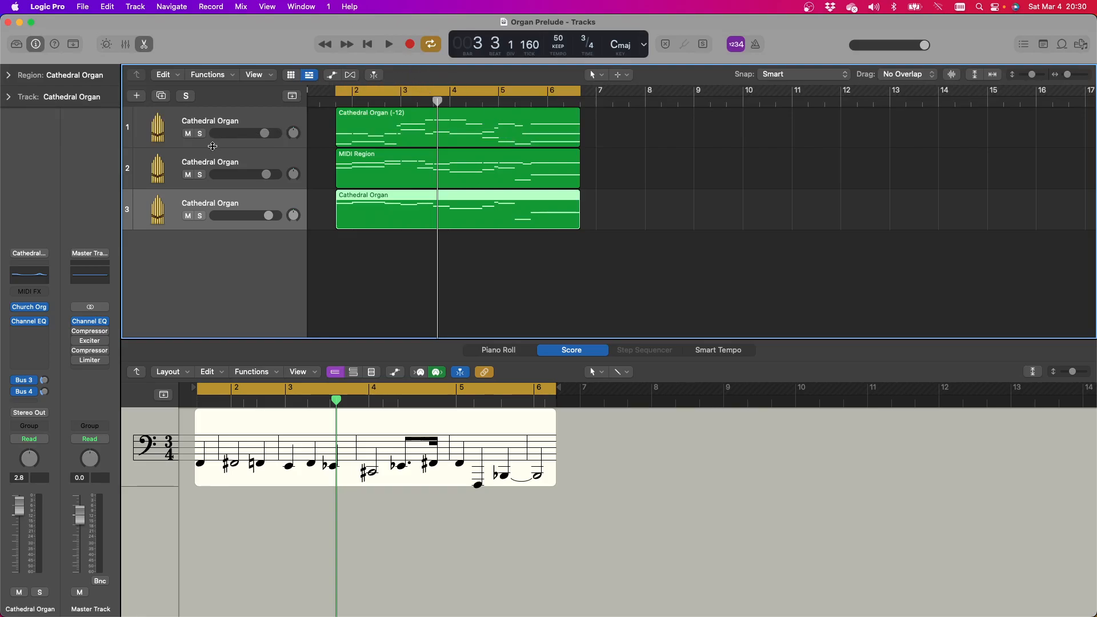
# Play the Organ Prelude loop with its three Cathedral Organ tracks
pyautogui.click(387, 48)
pyautogui.click(387, 48)
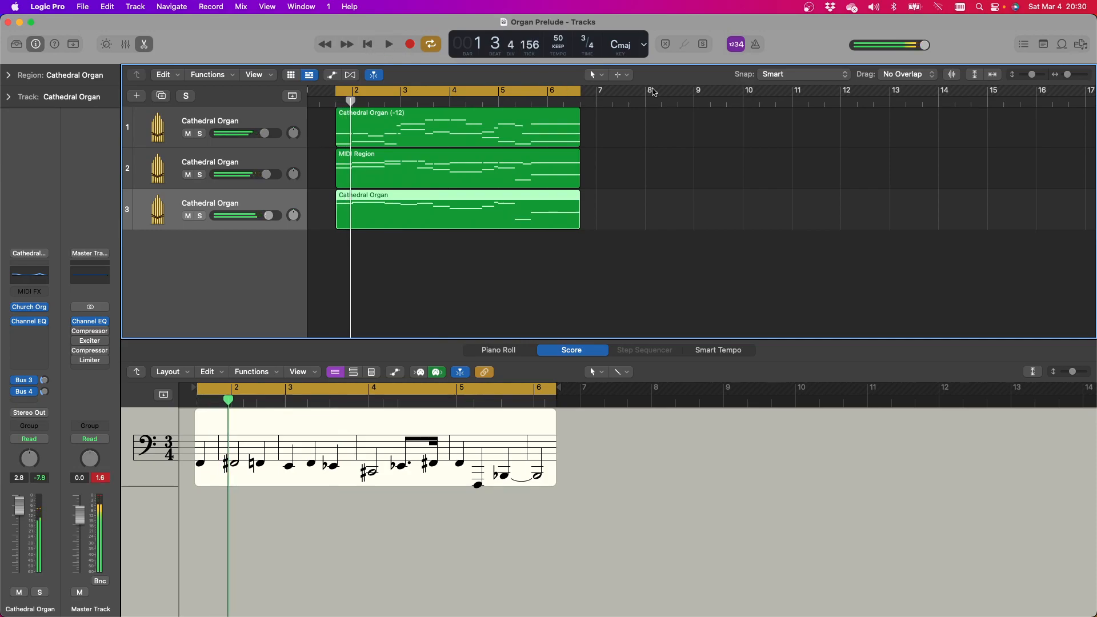
# Lower the master volume and play the Organ Prelude loop again with all three organ tracks sounding
pyautogui.moveTo(925, 47); pyautogui.dragTo(876, 47)
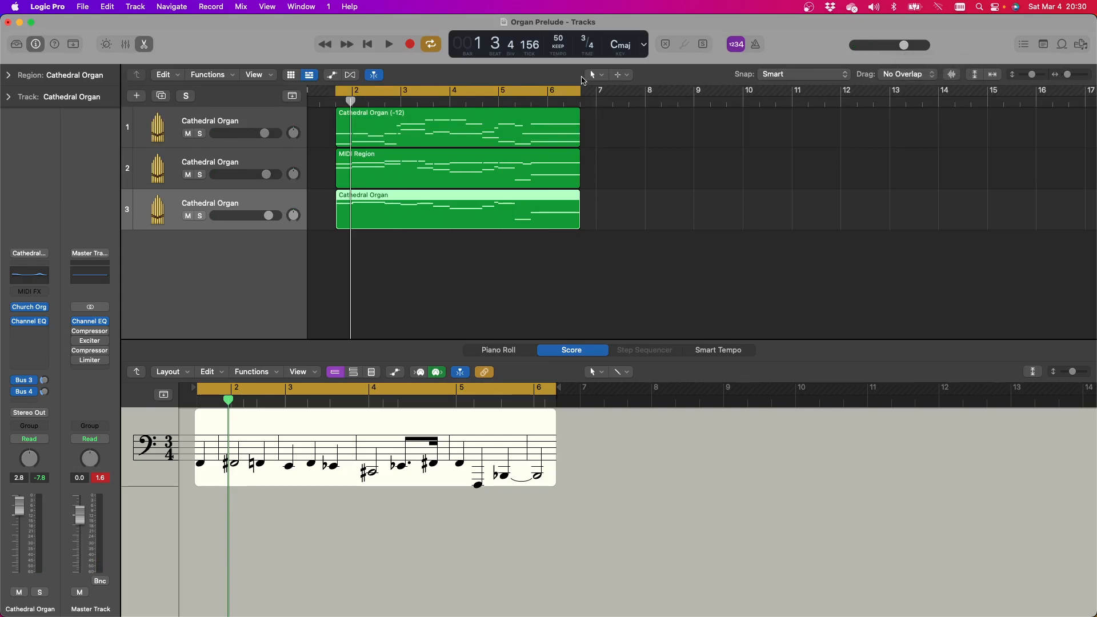
pyautogui.click(380, 46)
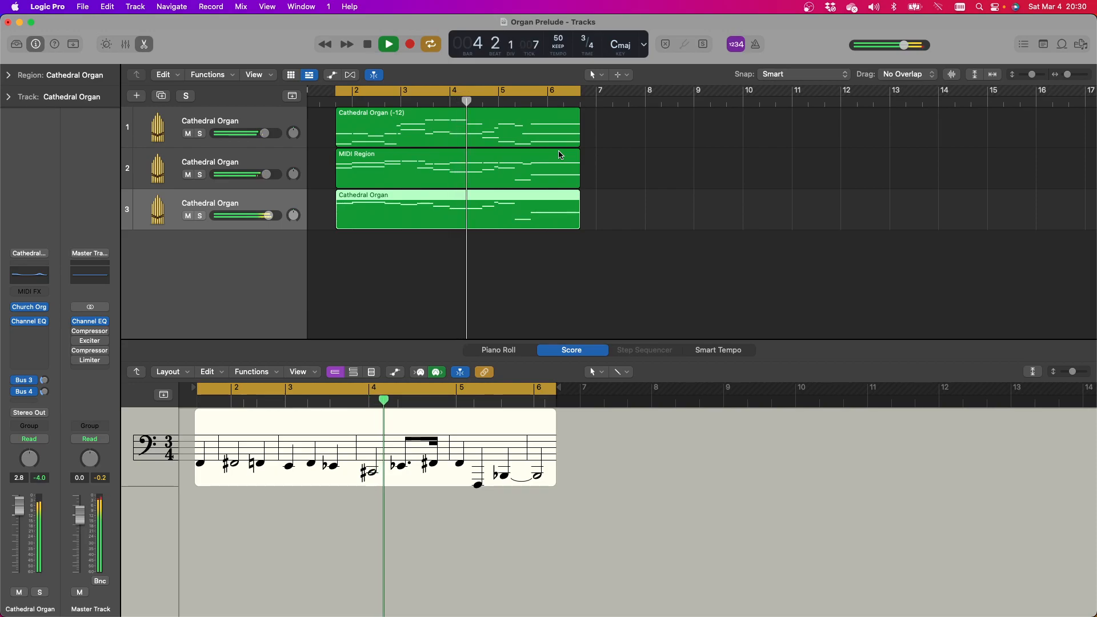
pyautogui.click(368, 45)
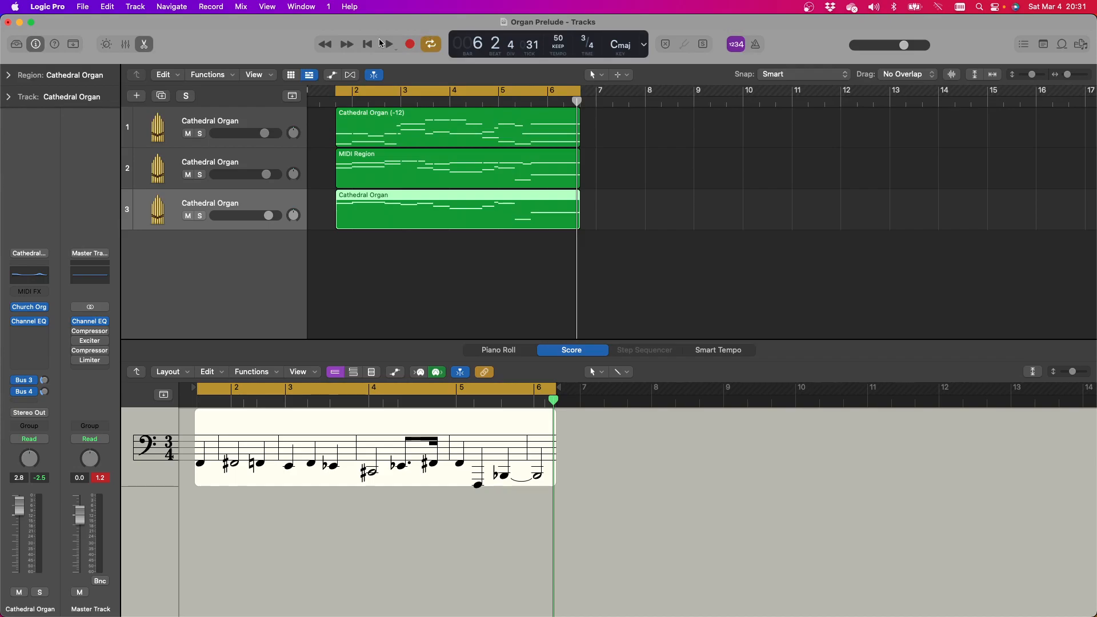
pyautogui.click(387, 45)
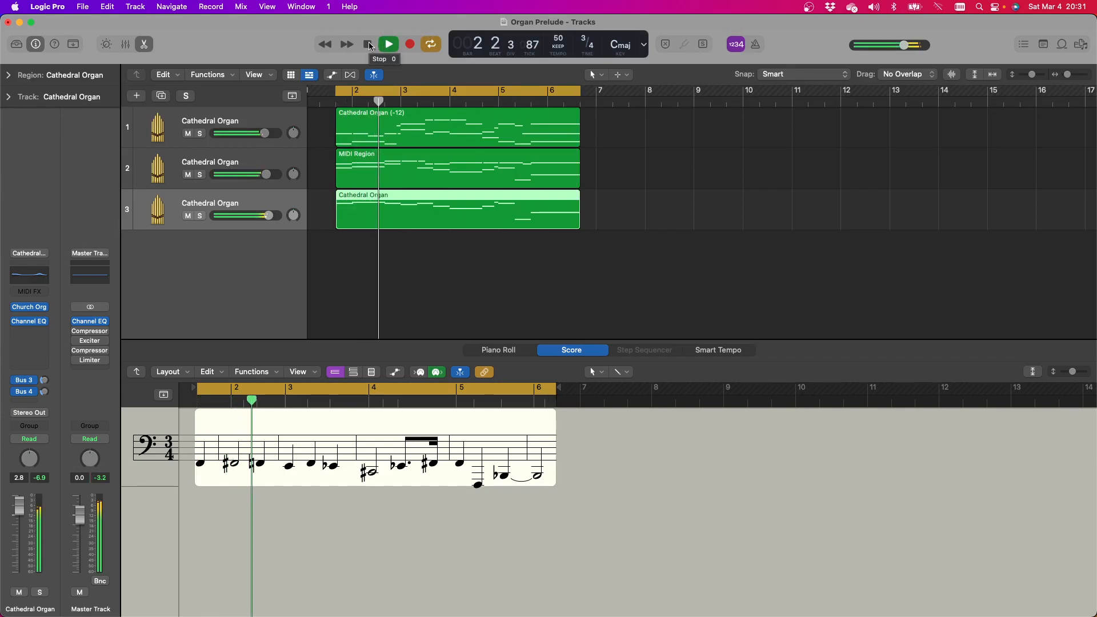
pyautogui.click(368, 45)
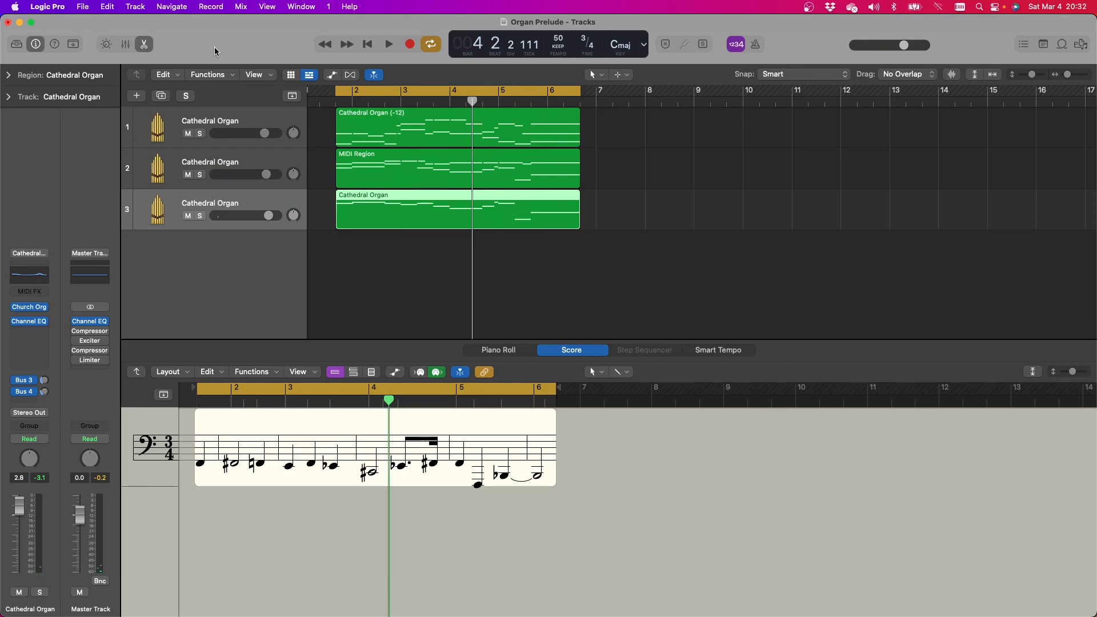
# Play the loop with the first organ track muted, briefly muting the third track to hear the second alone
pyautogui.click(188, 134)
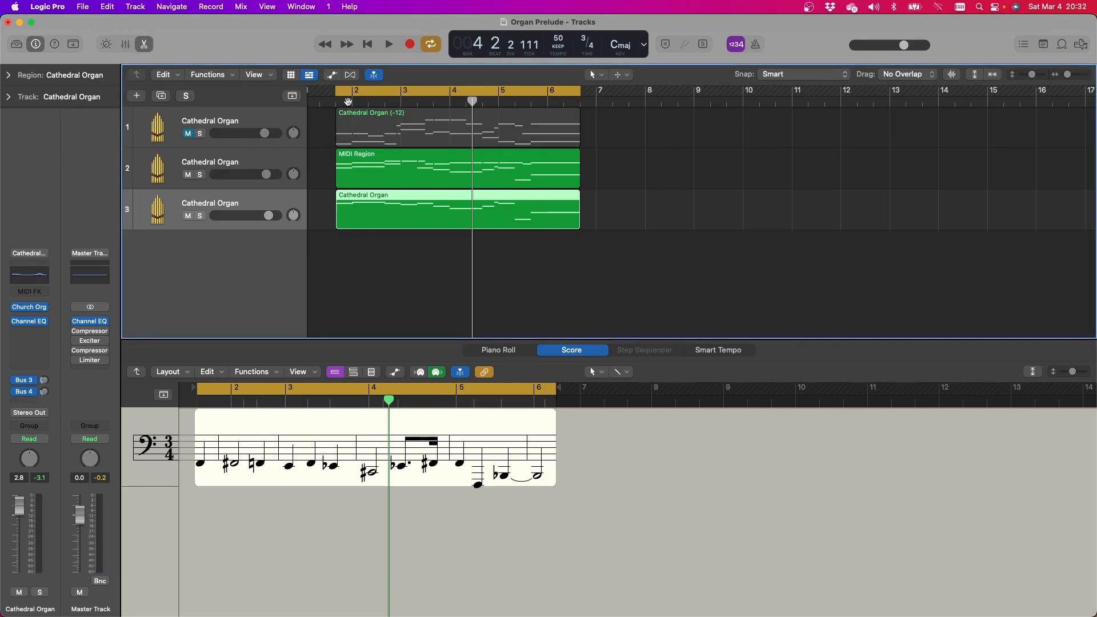
pyautogui.click(390, 46)
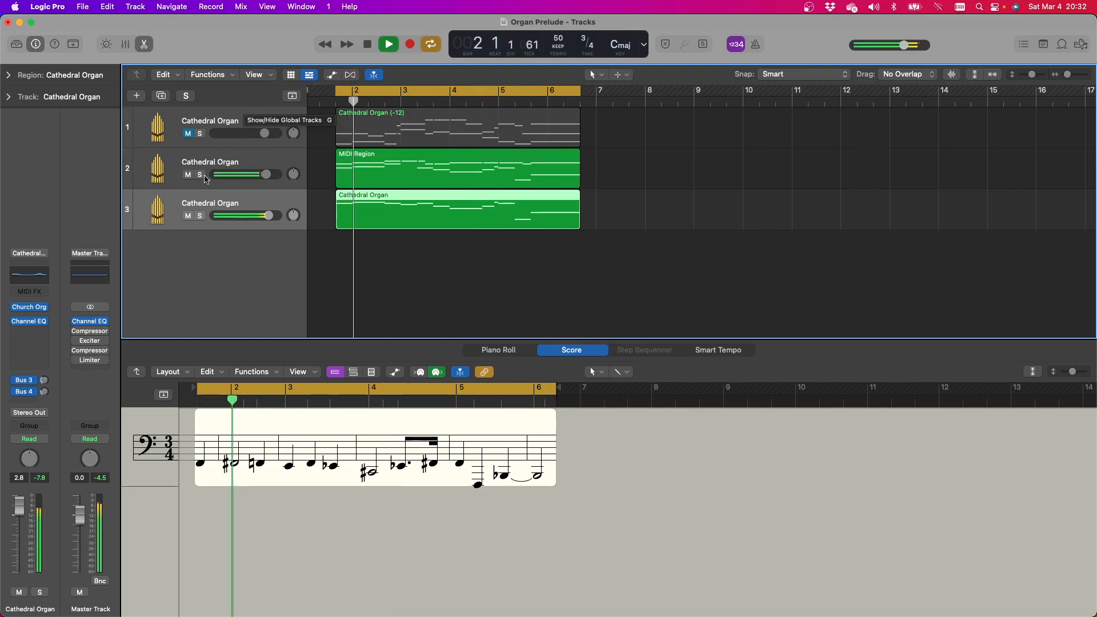
pyautogui.click(188, 215)
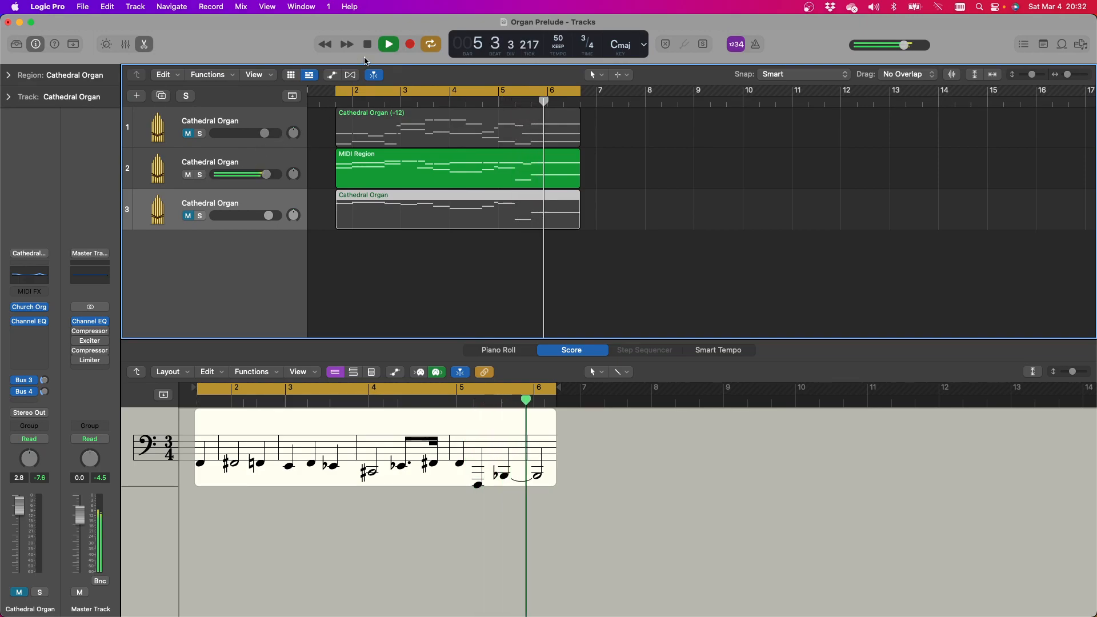
pyautogui.click(187, 217)
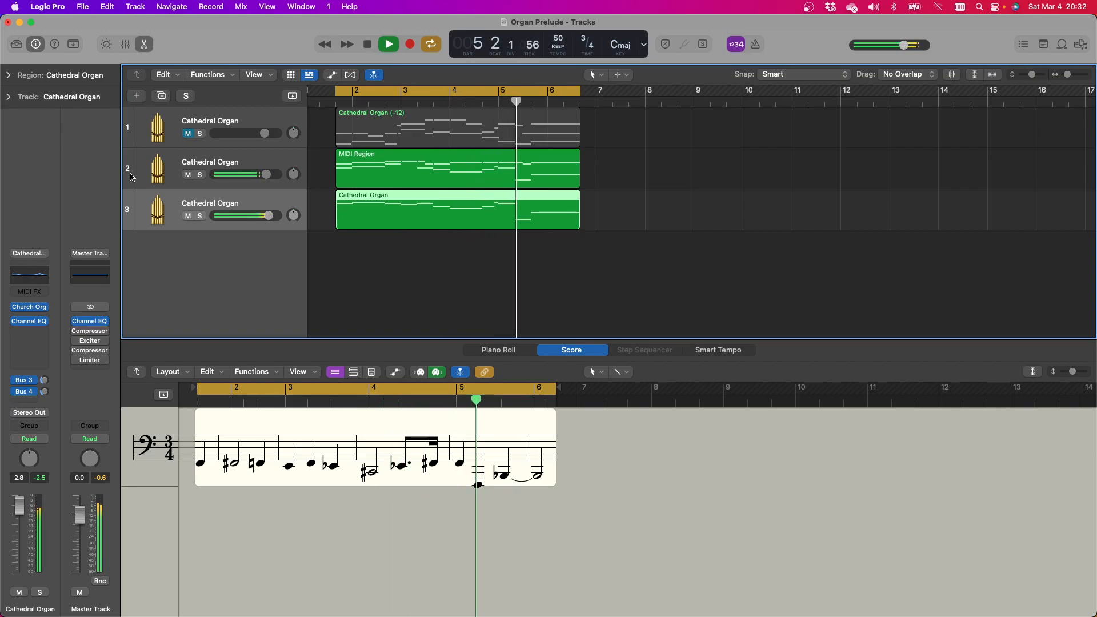
# Audition the organ parts by muting and unmuting tracks during playback, restore all three, and stop playback
pyautogui.click(187, 174)
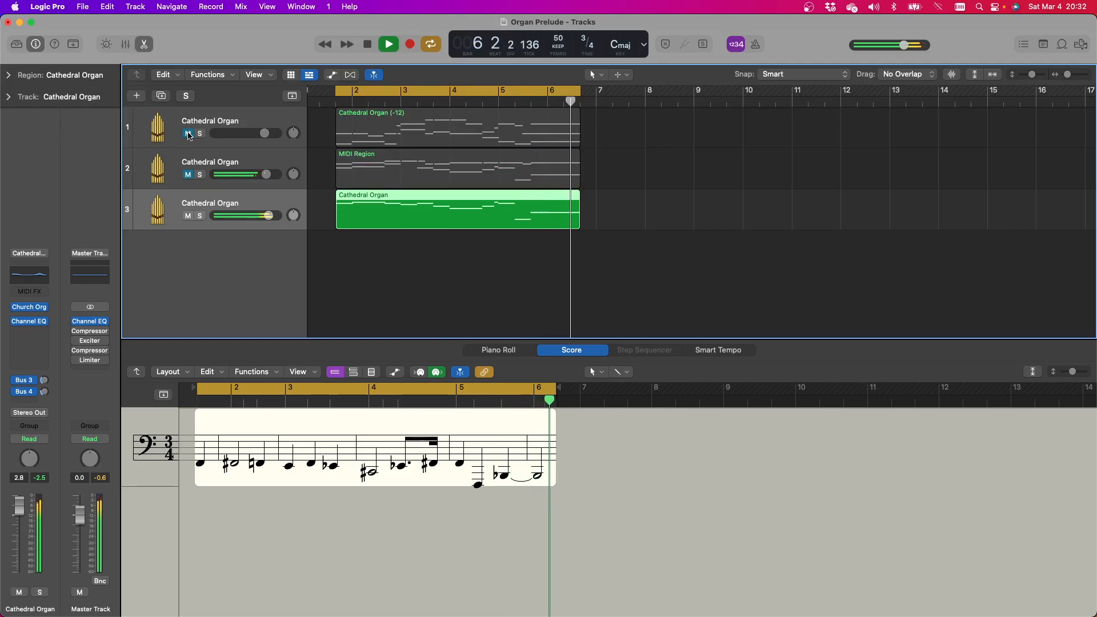
pyautogui.click(188, 133)
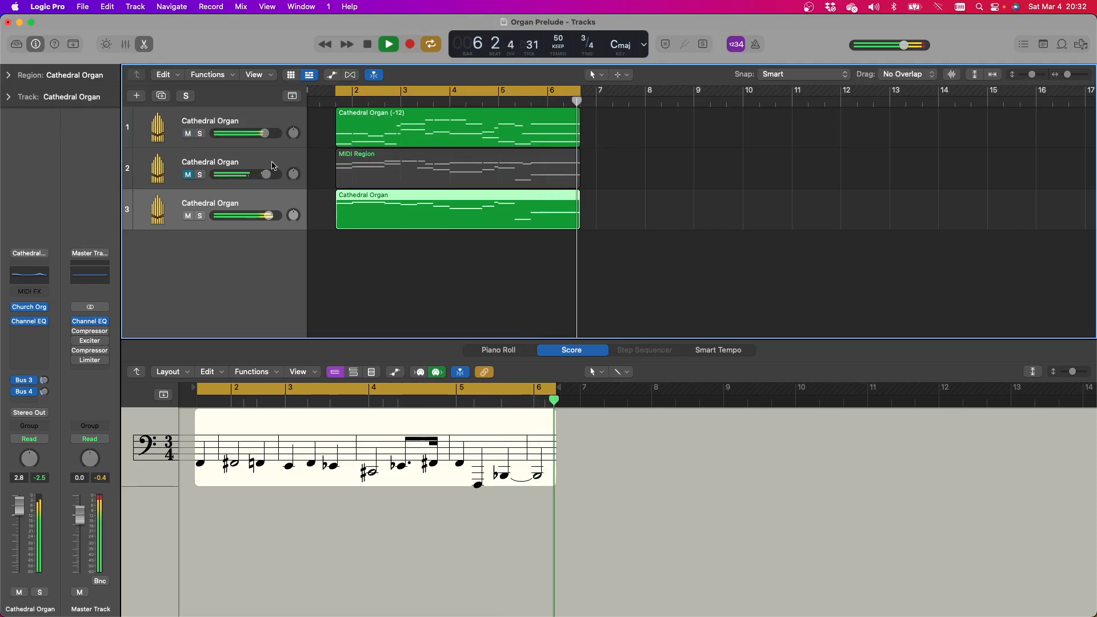
pyautogui.click(188, 215)
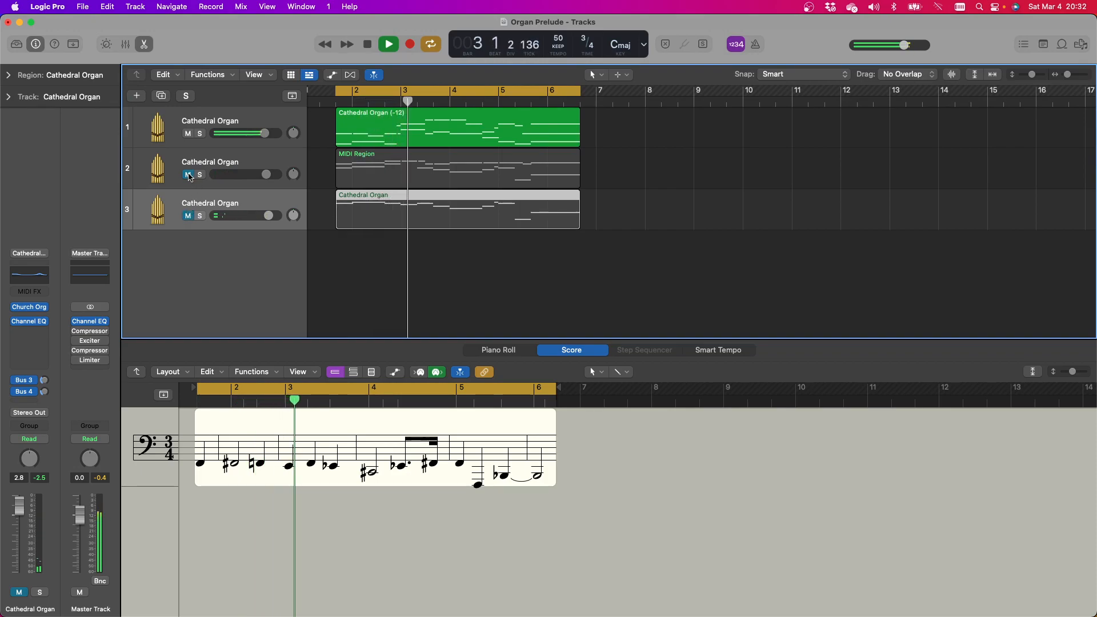
pyautogui.click(188, 175)
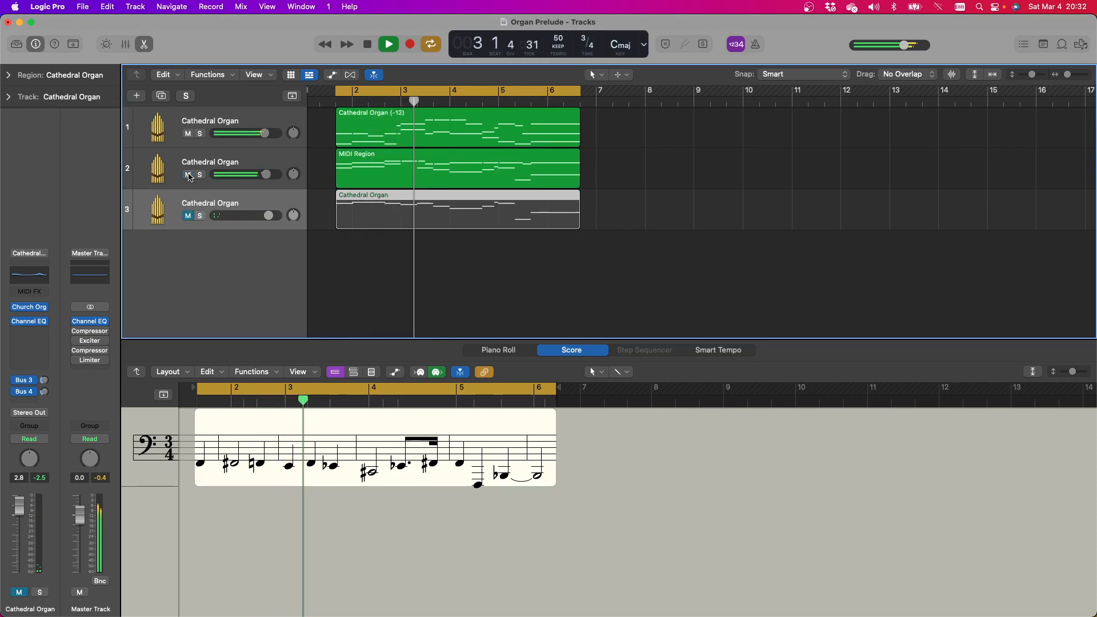
pyautogui.click(188, 216)
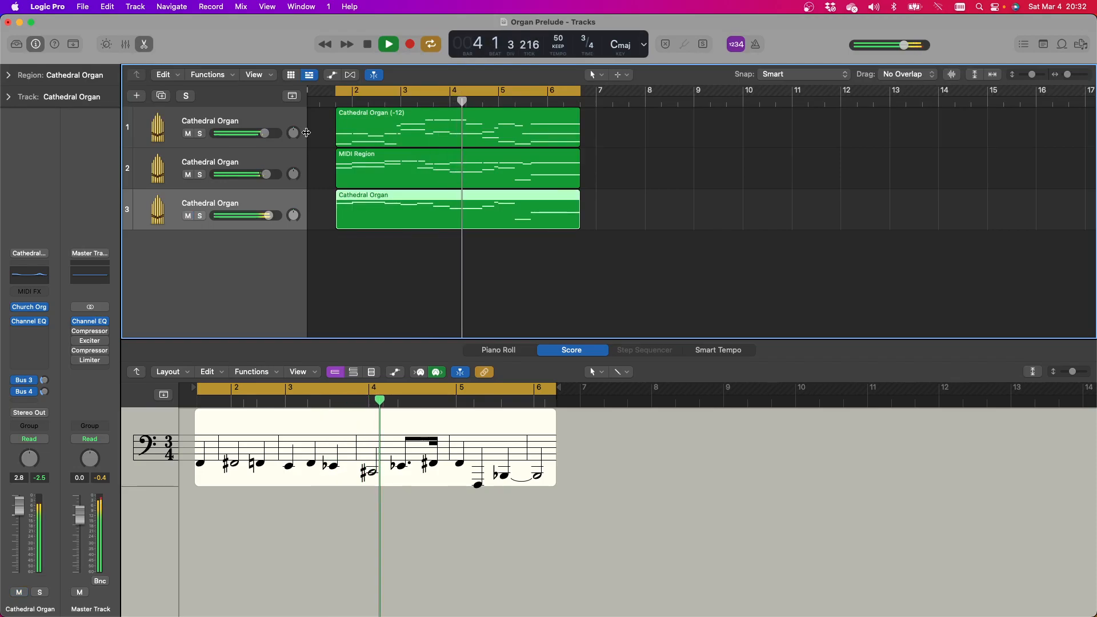
pyautogui.press('space')
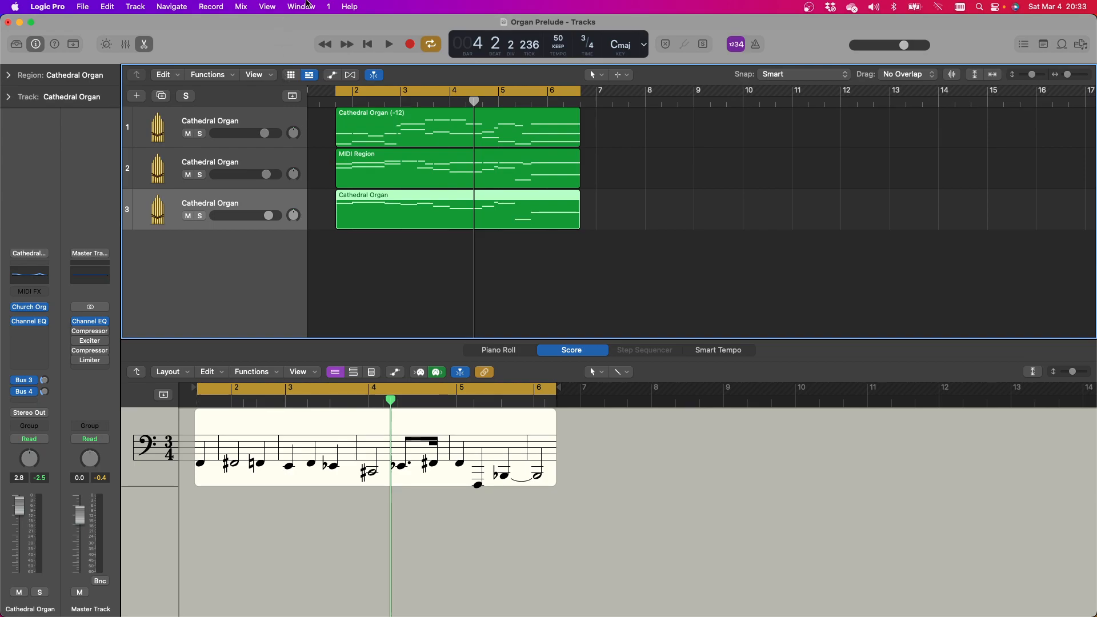
# Close the Organ Prelude project and start opening an existing project
pyautogui.click(8, 22)
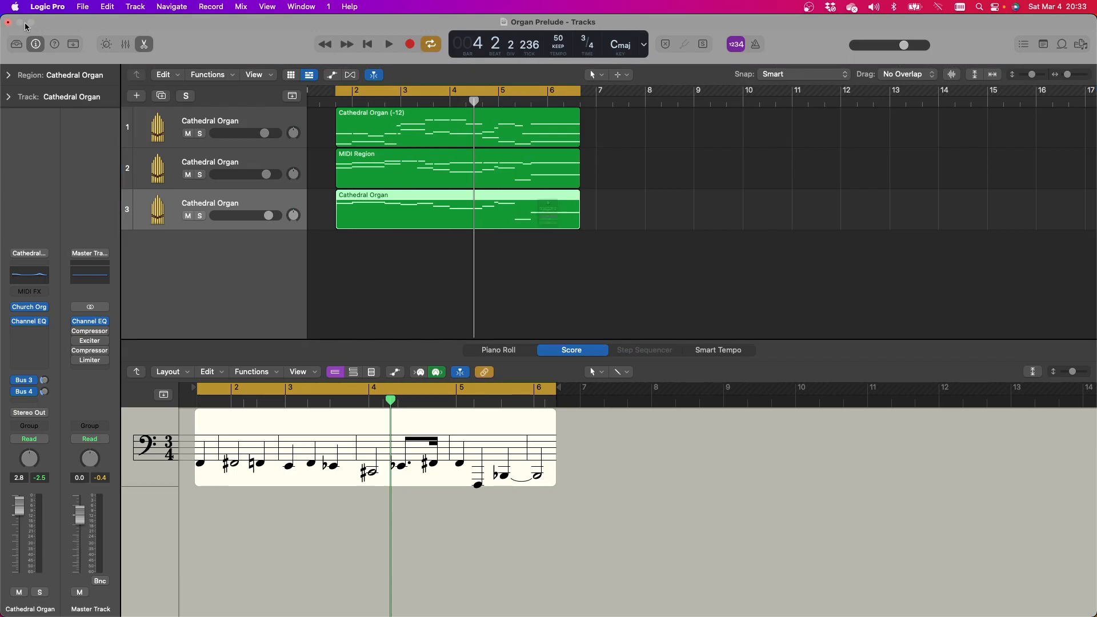
pyautogui.click(543, 264)
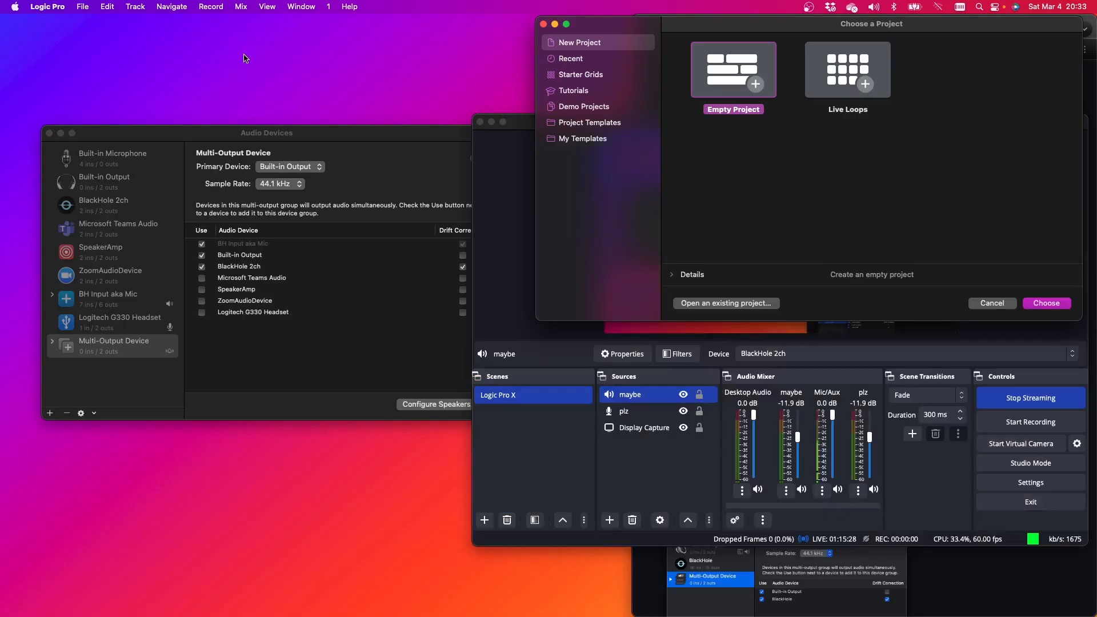
pyautogui.click(89, 8)
pyautogui.moveTo(118, 67)
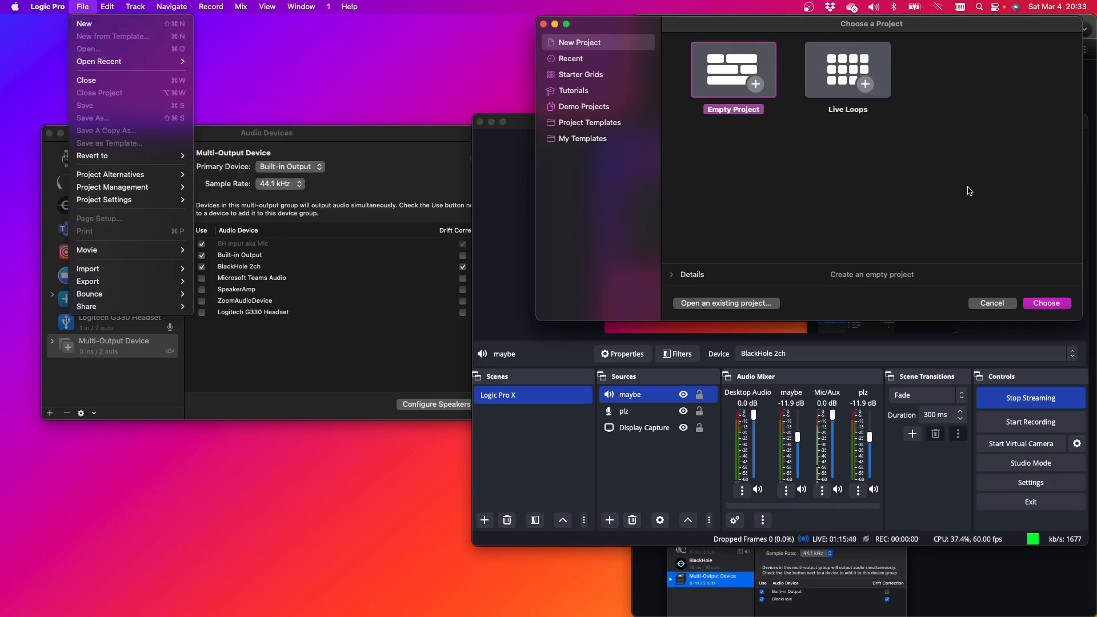
pyautogui.click(702, 305)
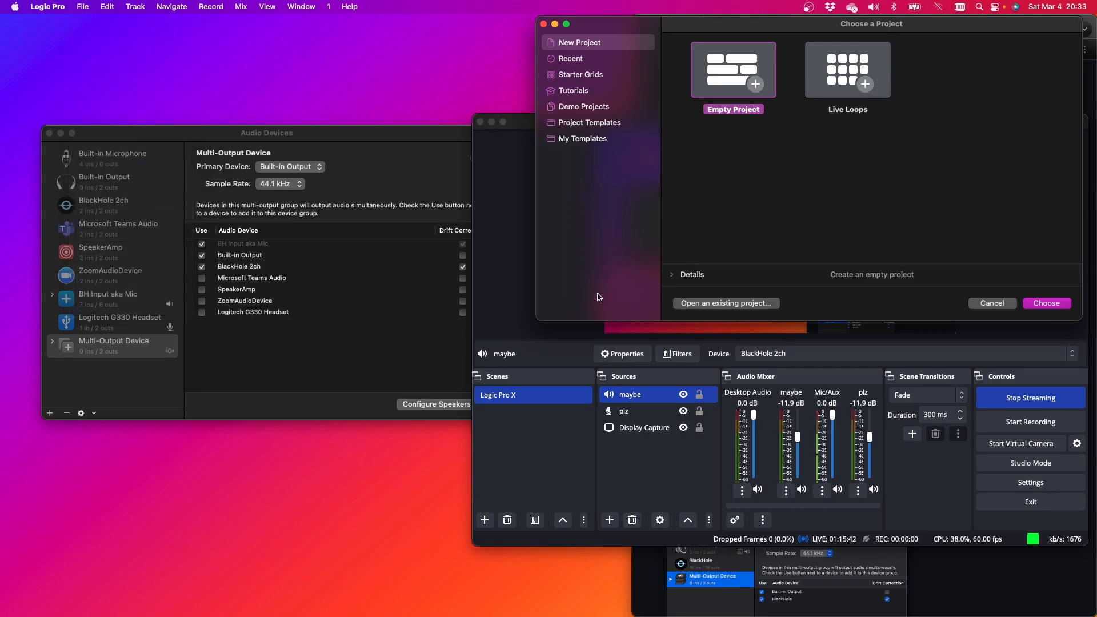
pyautogui.click(707, 303)
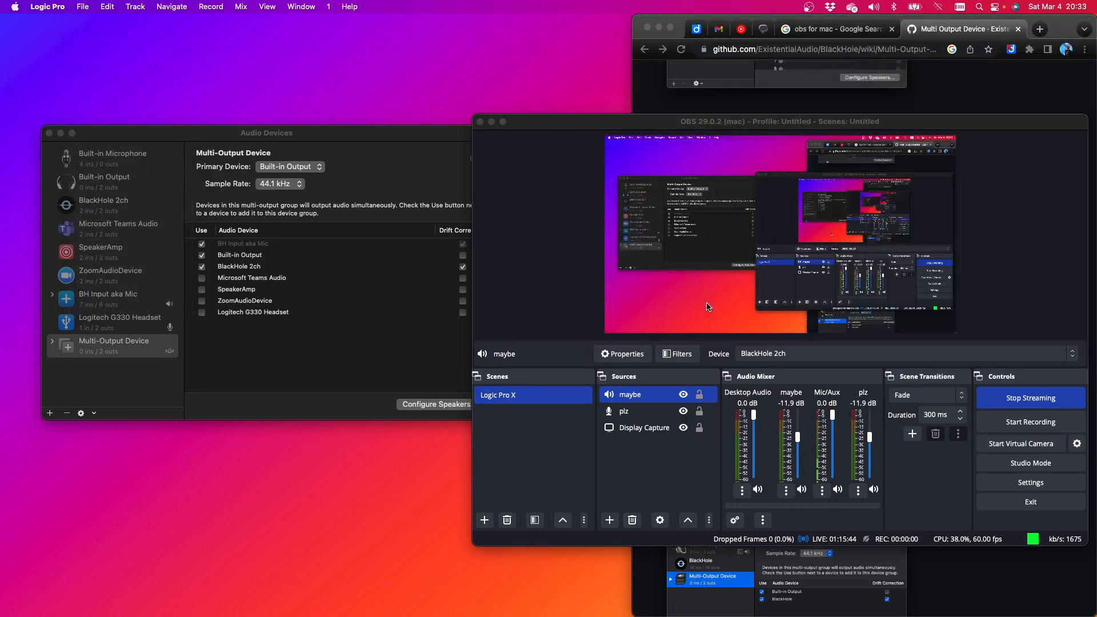
# Close the browser and Audio Devices windows, and open the Cagando project from the Garageband Projects folder
pyautogui.click(648, 28)
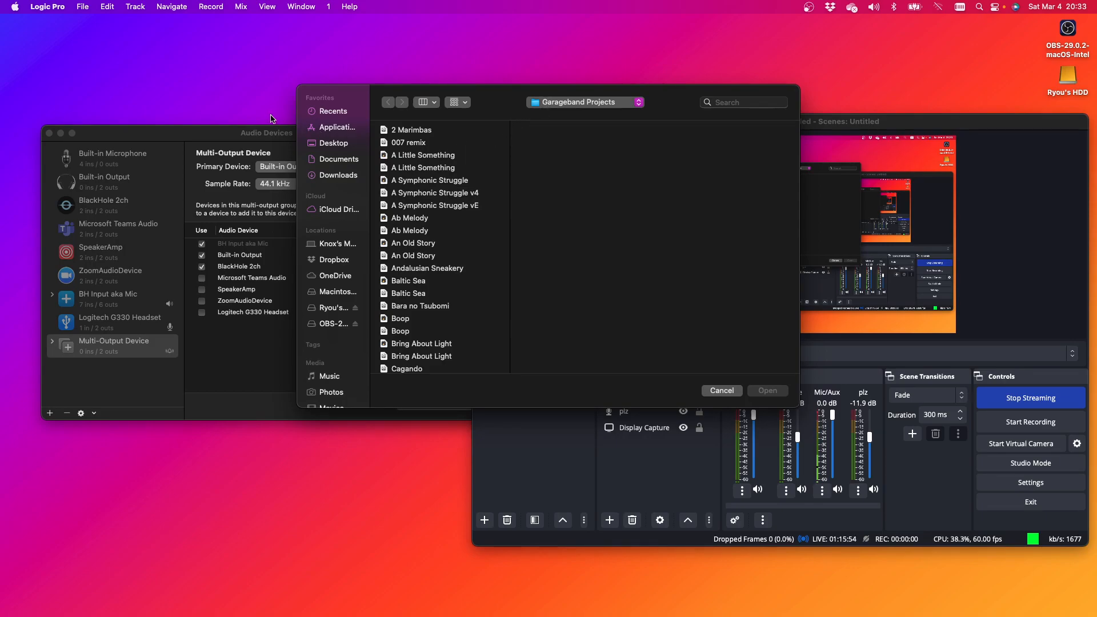
pyautogui.click(50, 133)
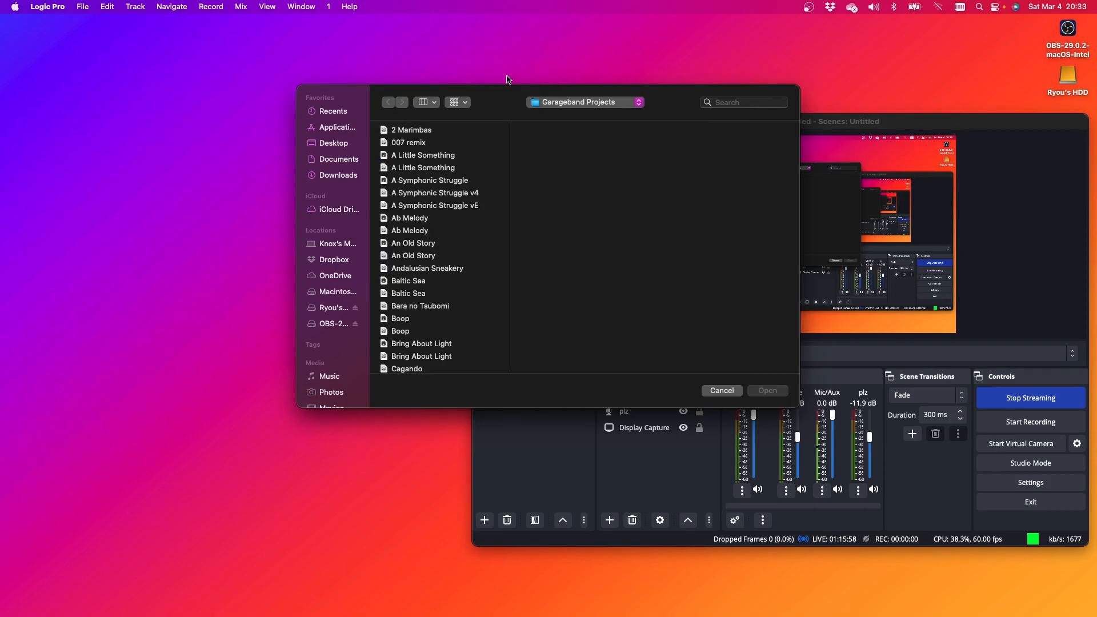
pyautogui.scroll(-4, 434, 150)
pyautogui.scroll(-5, 428, 193)
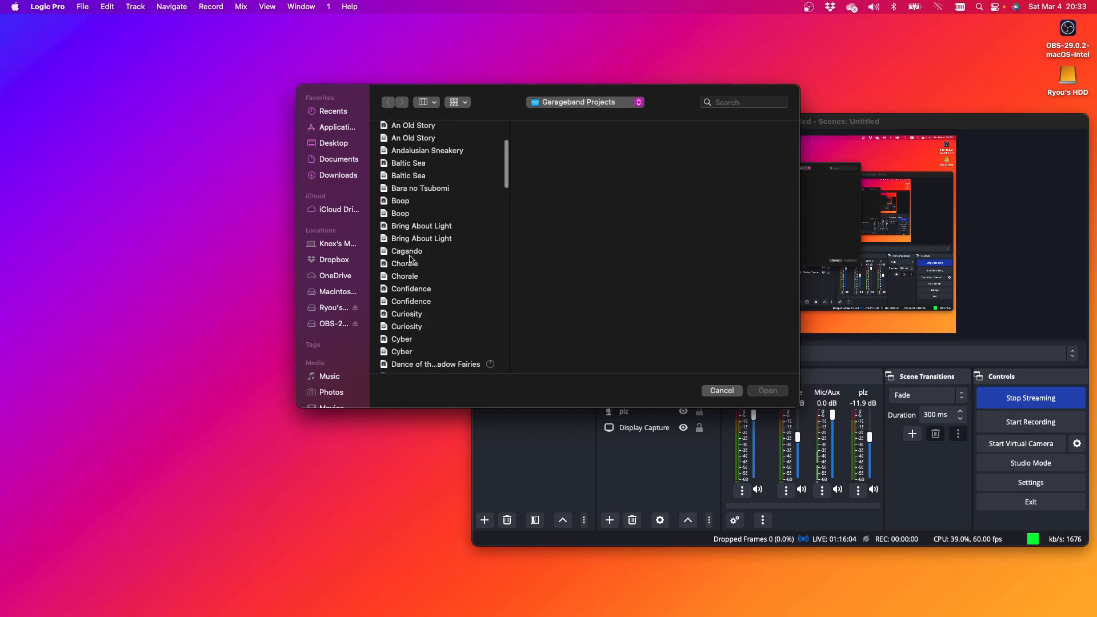
pyautogui.scroll(-5, 411, 257)
pyautogui.scroll(5, 410, 257)
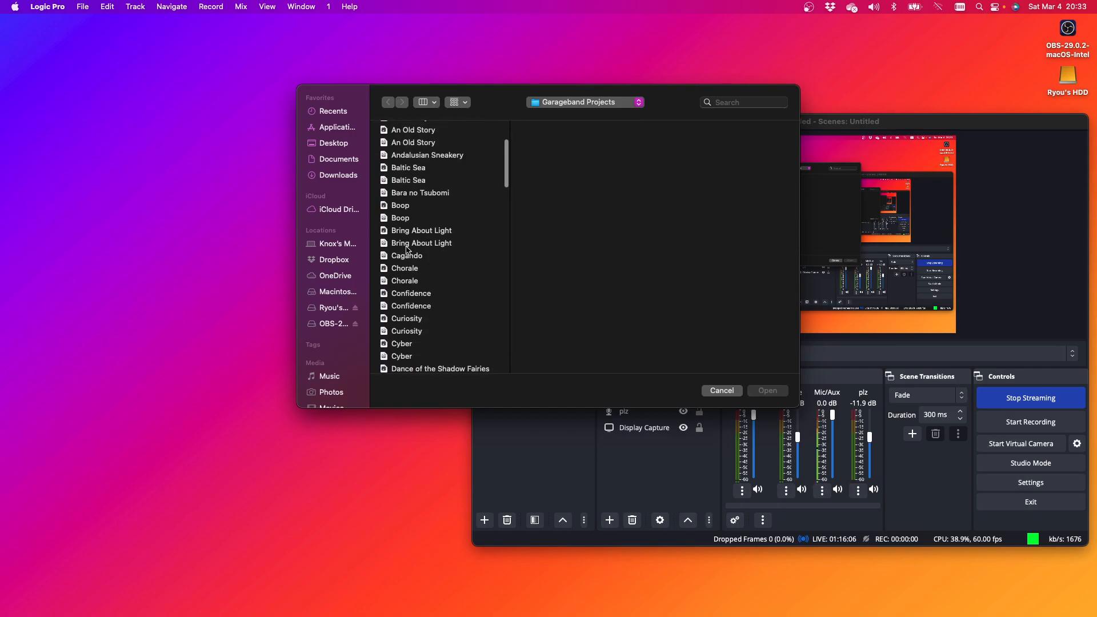
pyautogui.click(410, 258)
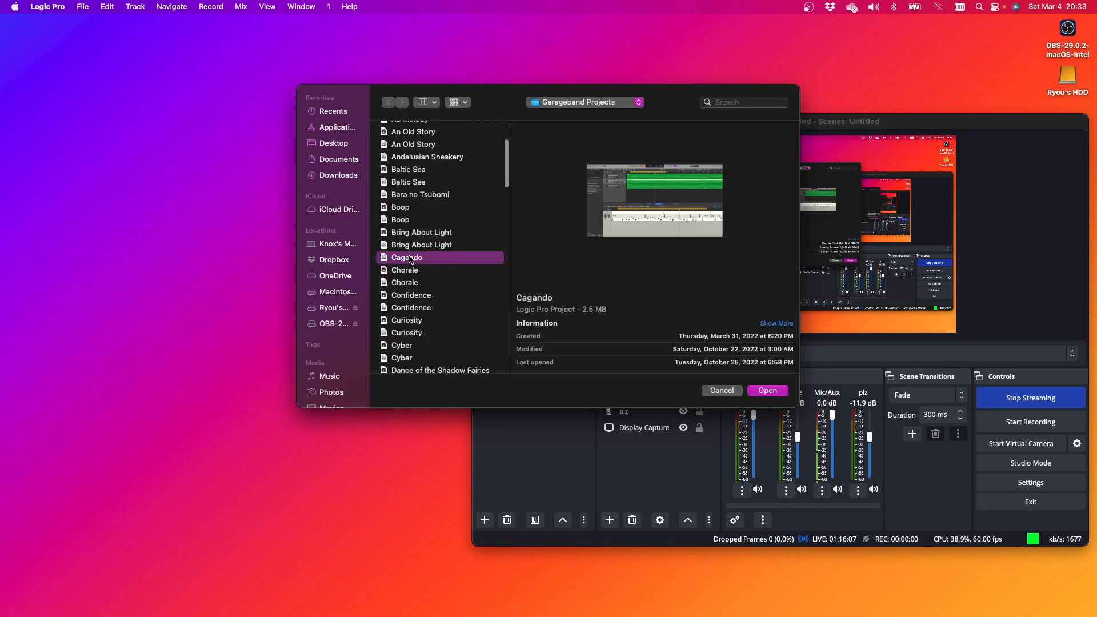
pyautogui.click(769, 391)
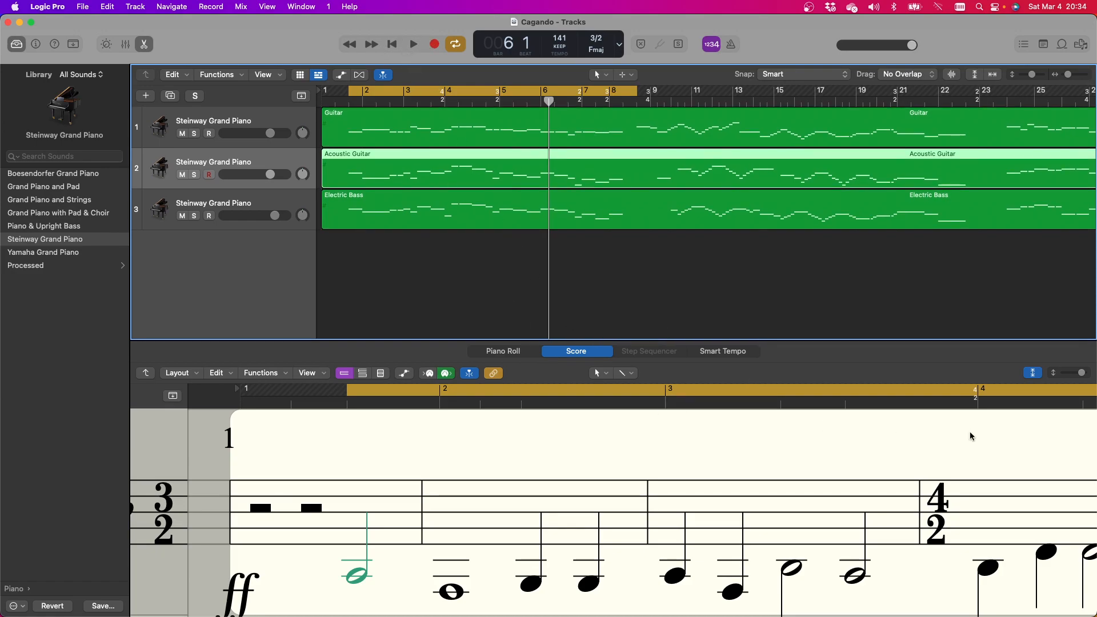
# Lower the master volume and play the Cagando loop with its three Steinway Grand Piano tracks
pyautogui.click(1067, 373)
pyautogui.click(1067, 373)
pyautogui.click(1066, 373)
pyautogui.click(1069, 375)
pyautogui.click(1068, 374)
pyautogui.click(1069, 374)
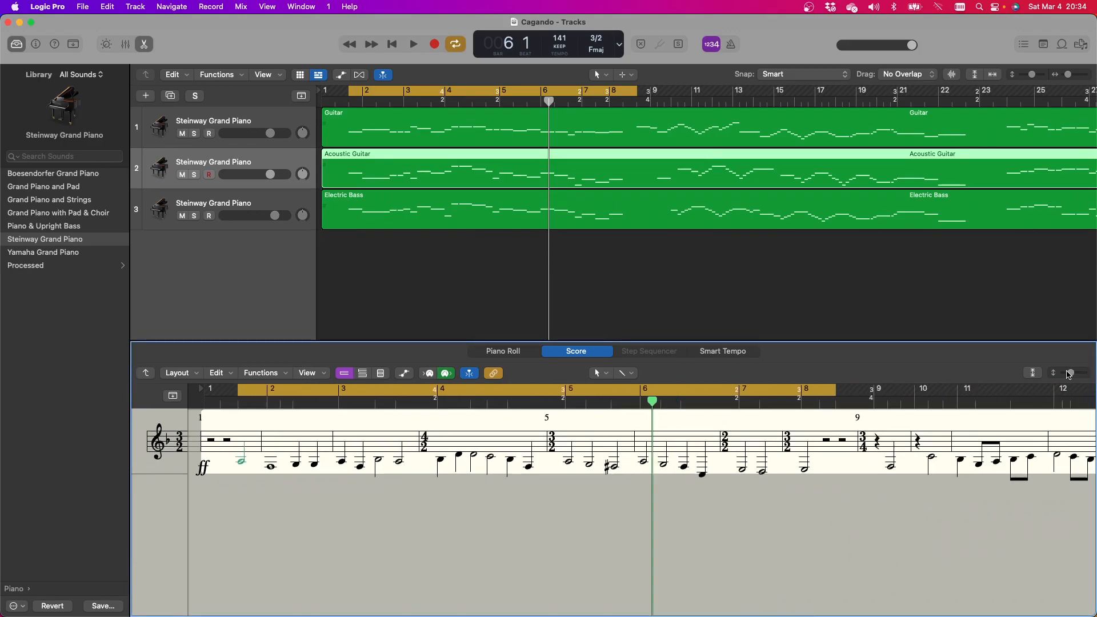
pyautogui.click(1068, 374)
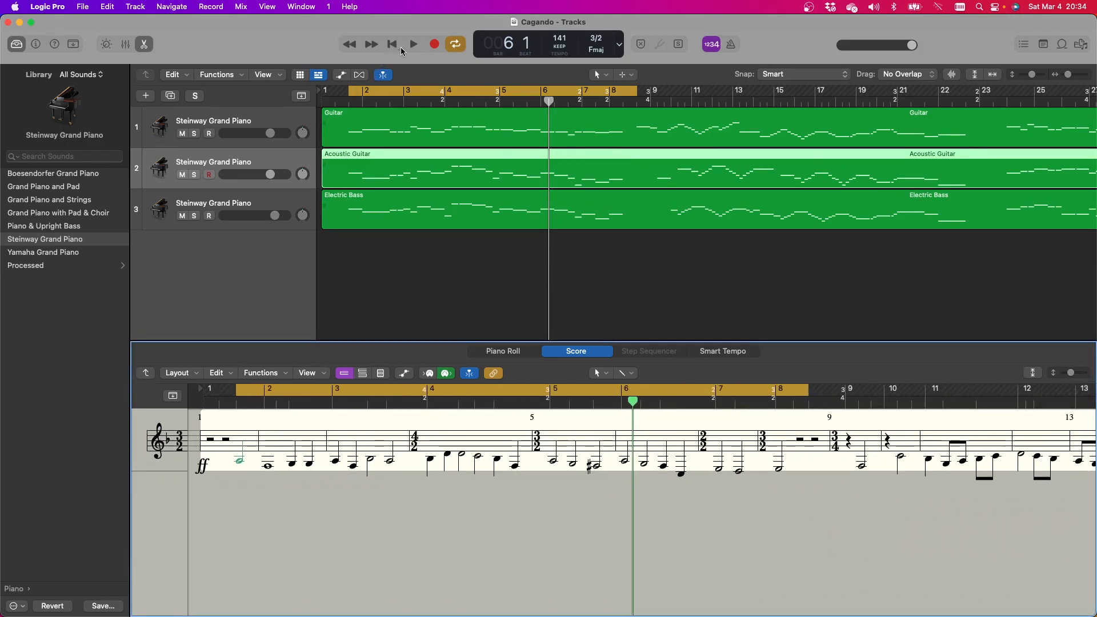
pyautogui.click(416, 43)
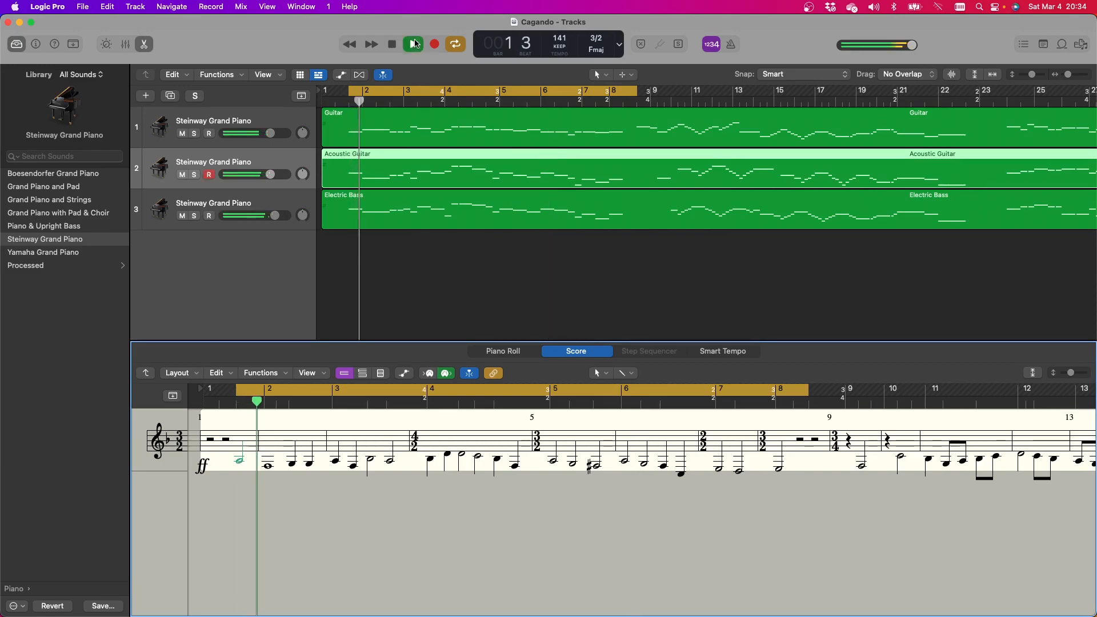
pyautogui.click(393, 43)
pyautogui.moveTo(913, 47); pyautogui.dragTo(864, 49)
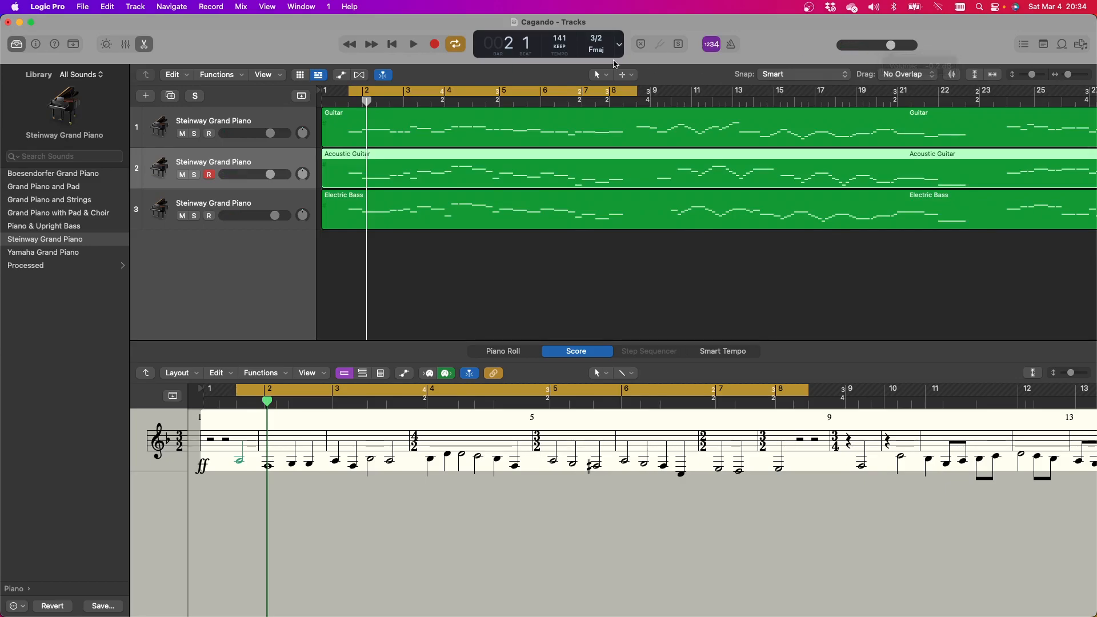
pyautogui.click(413, 45)
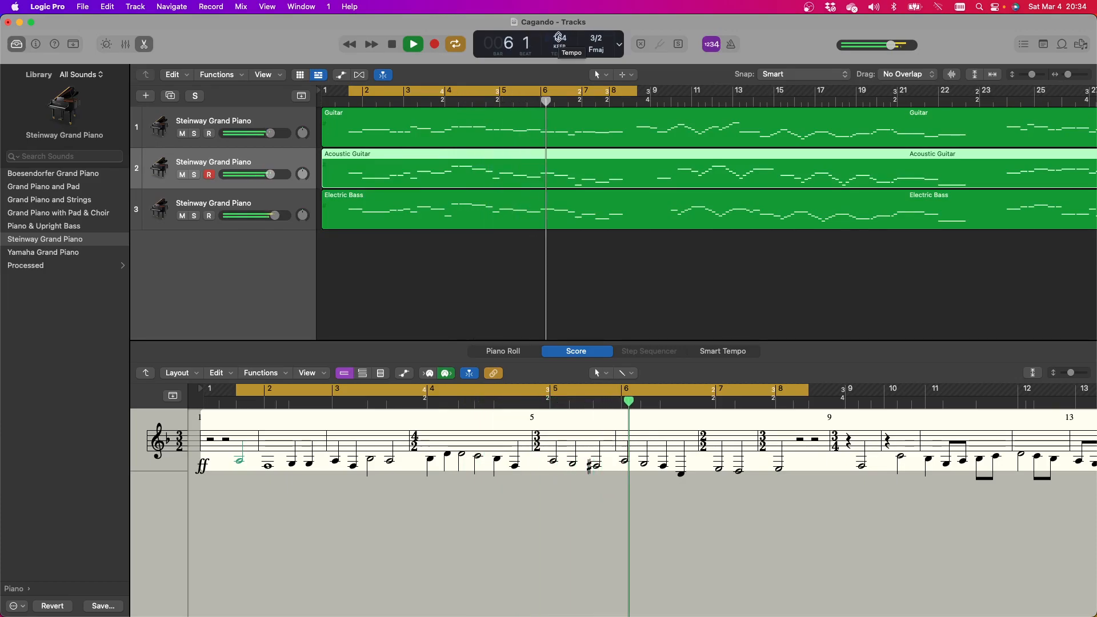
pyautogui.click(393, 45)
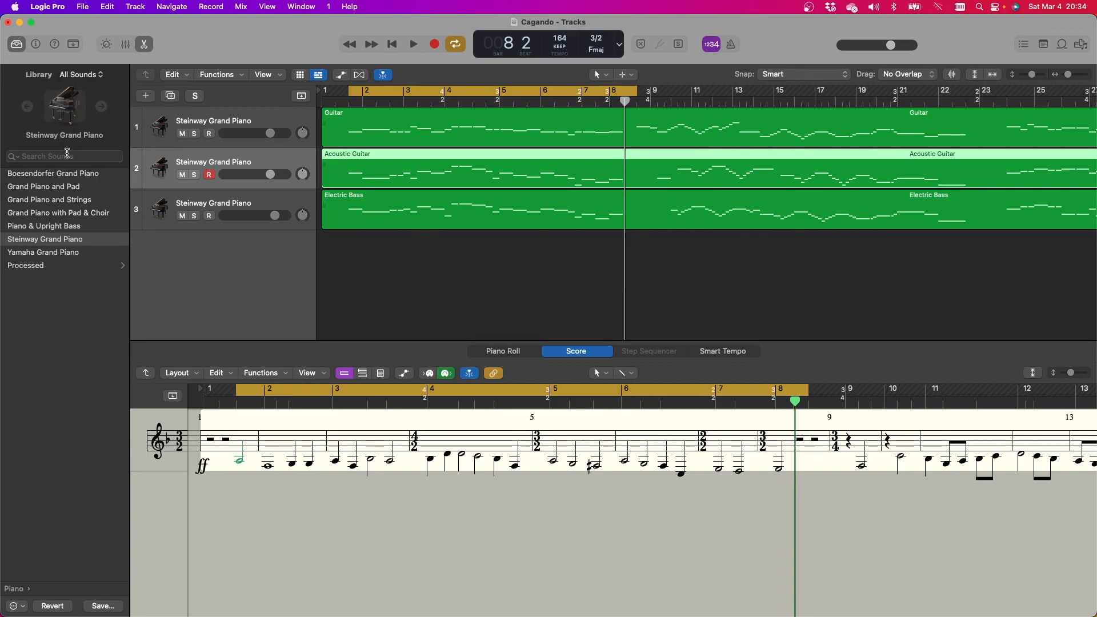
# Replace the Electric Bass track's piano with BBC Symphony Orchestra, choose Woodwinds: Bassoons a3, and close the plug-in window
pyautogui.click(16, 587)
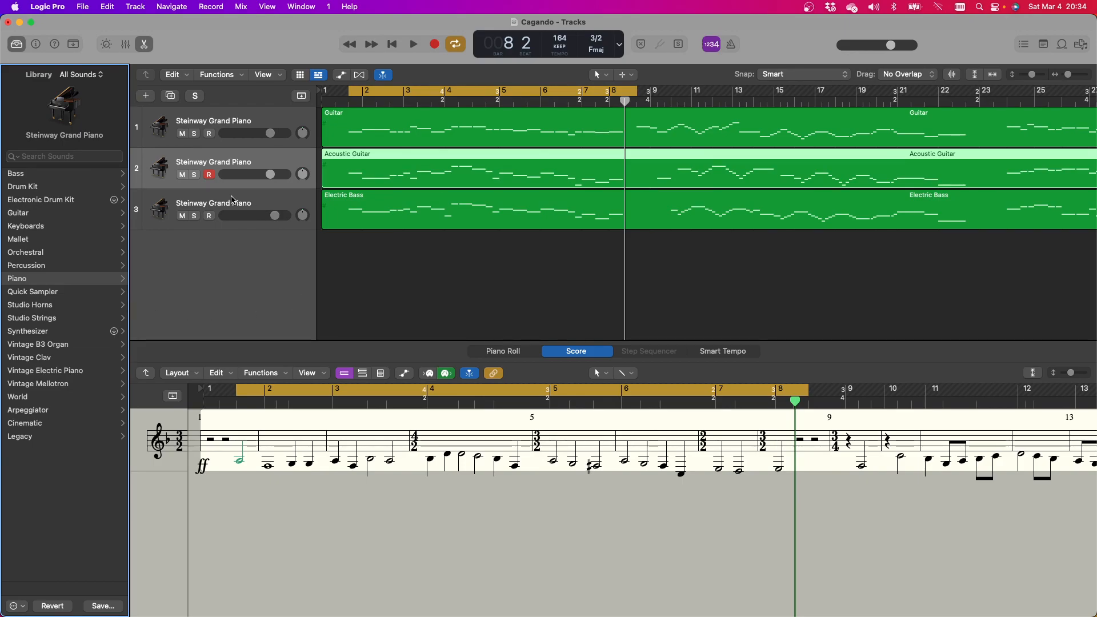
pyautogui.click(232, 201)
pyautogui.press('y')
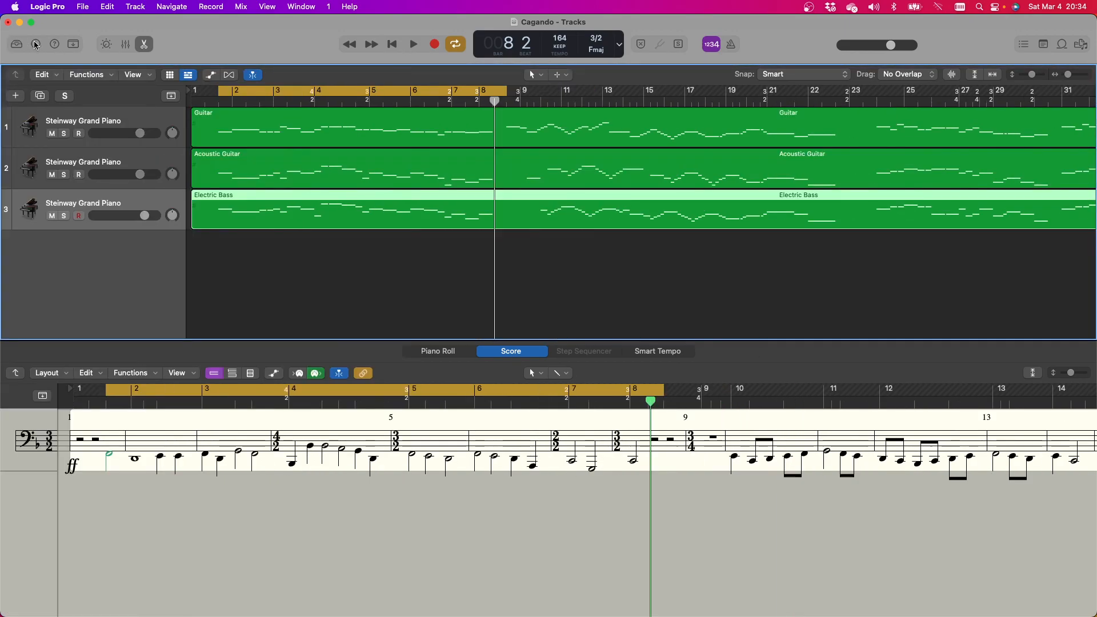
pyautogui.press('i')
pyautogui.click(45, 327)
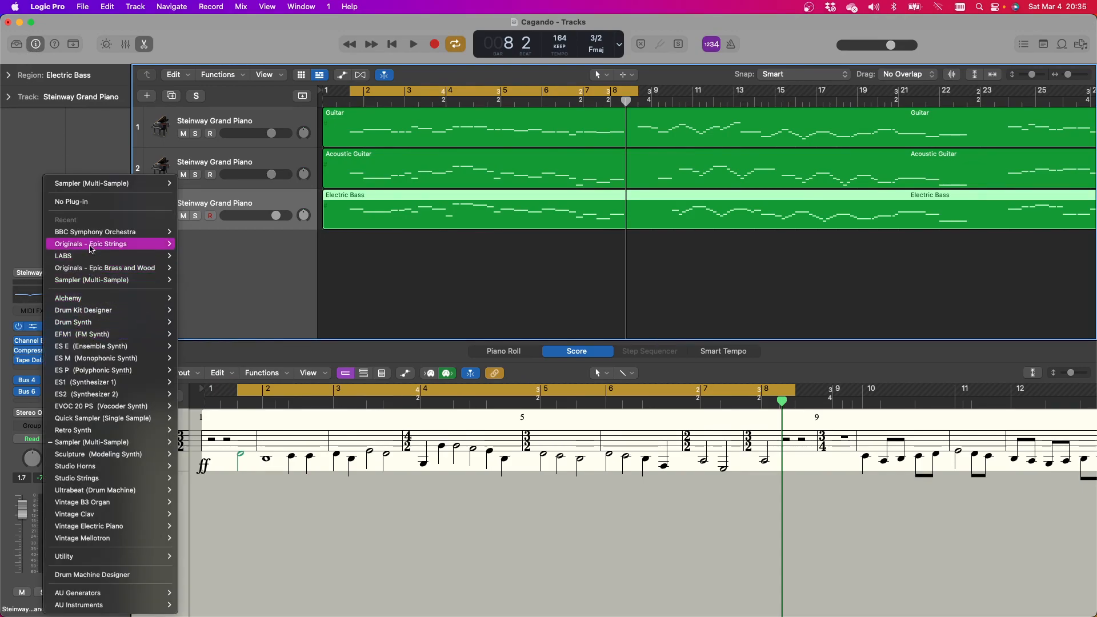
pyautogui.press('Escape')
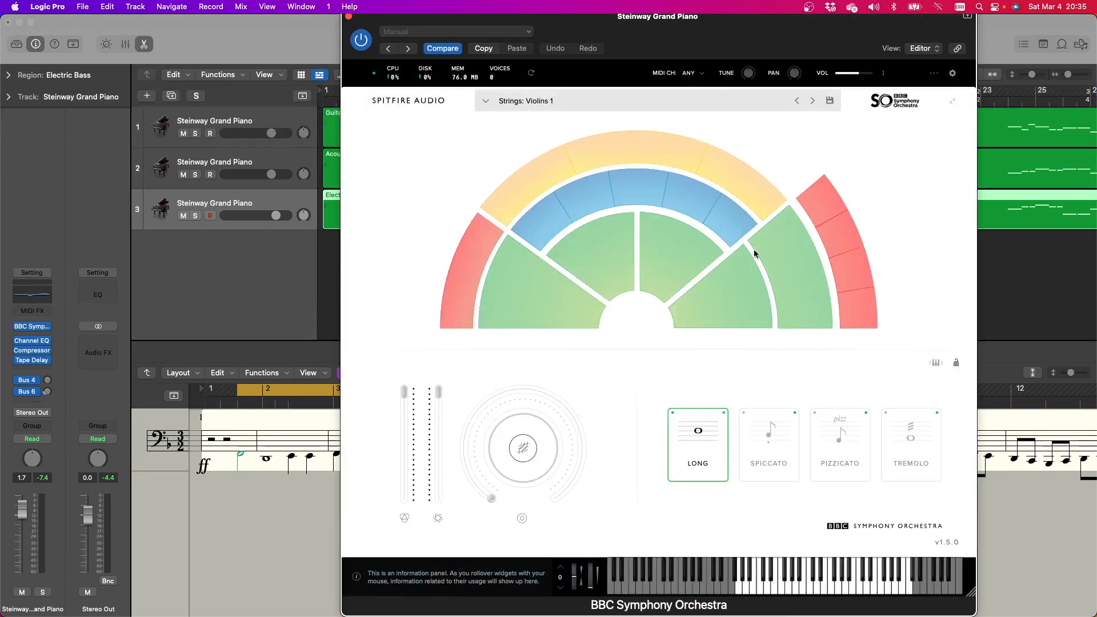
pyautogui.click(722, 217)
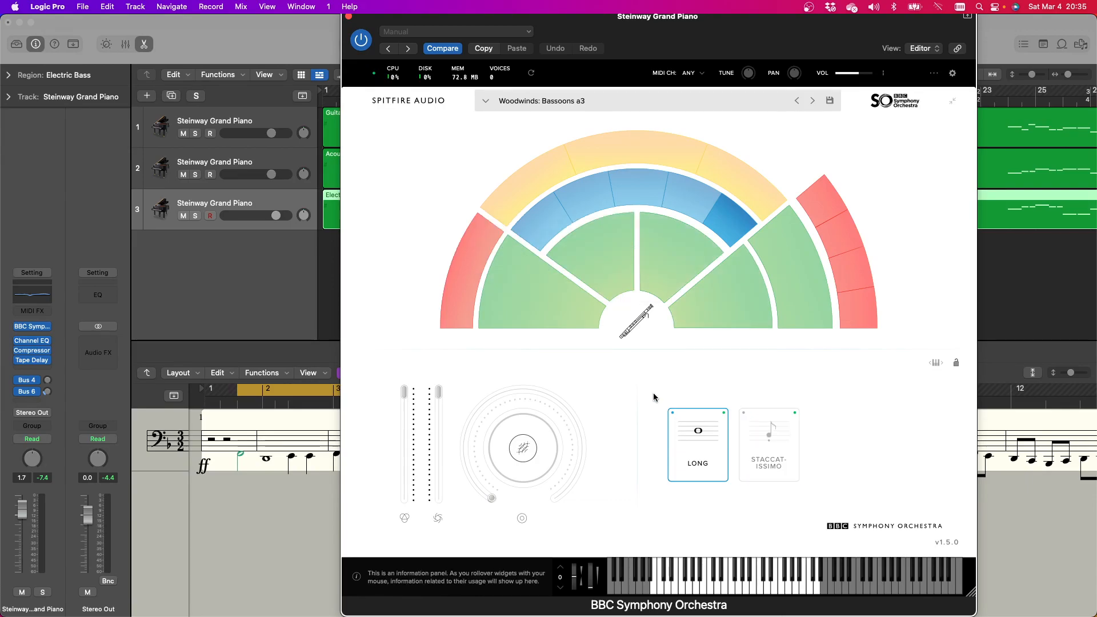
pyautogui.click(348, 17)
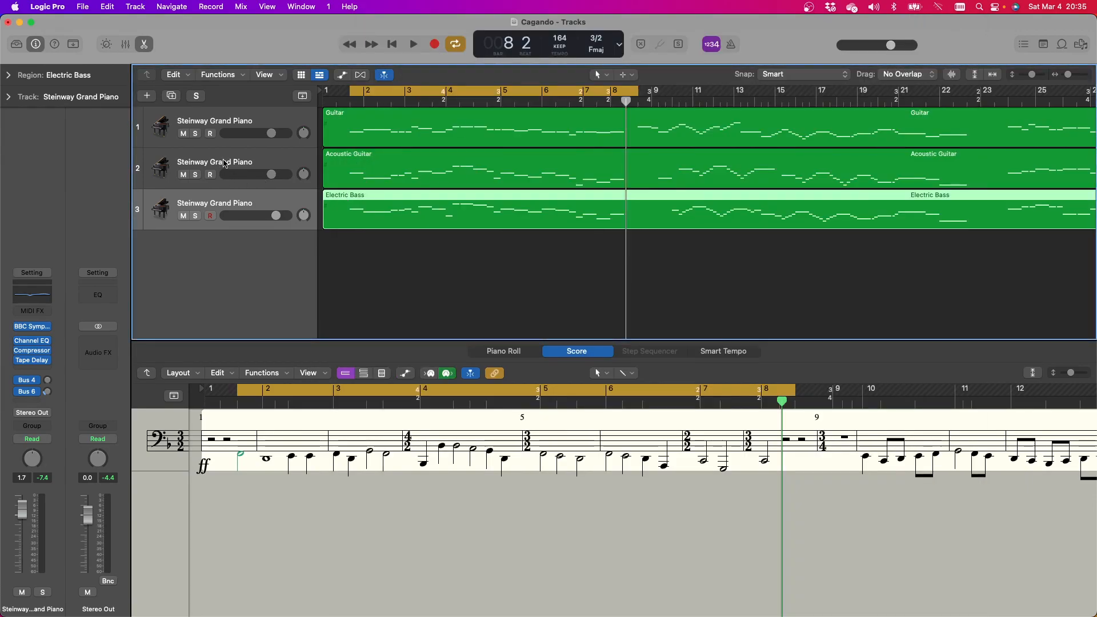
# Replace the Guitar track's piano with BBC Symphony Orchestra, choose Percussion: Harp and Celeste, and close the plug-in window
pyautogui.click(229, 166)
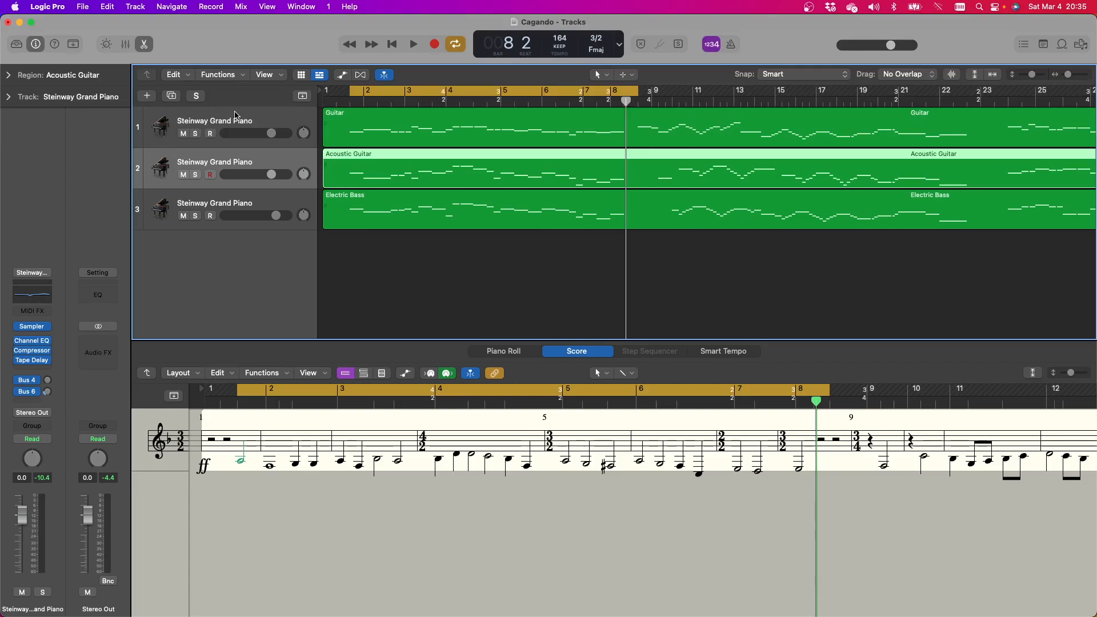
pyautogui.click(144, 138)
pyautogui.click(35, 326)
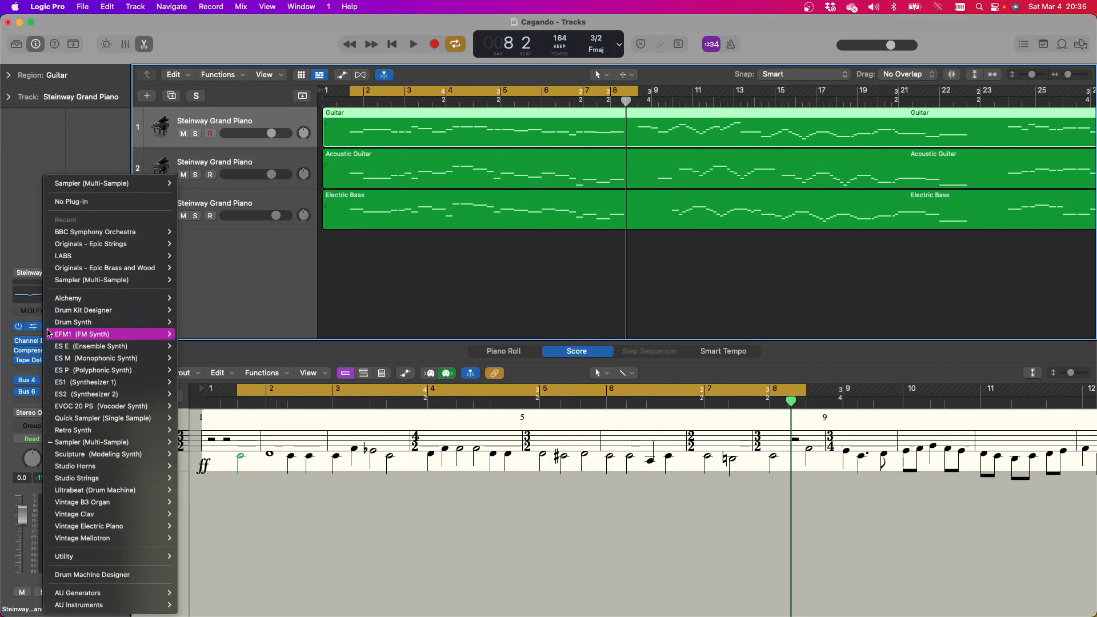
pyautogui.click(98, 234)
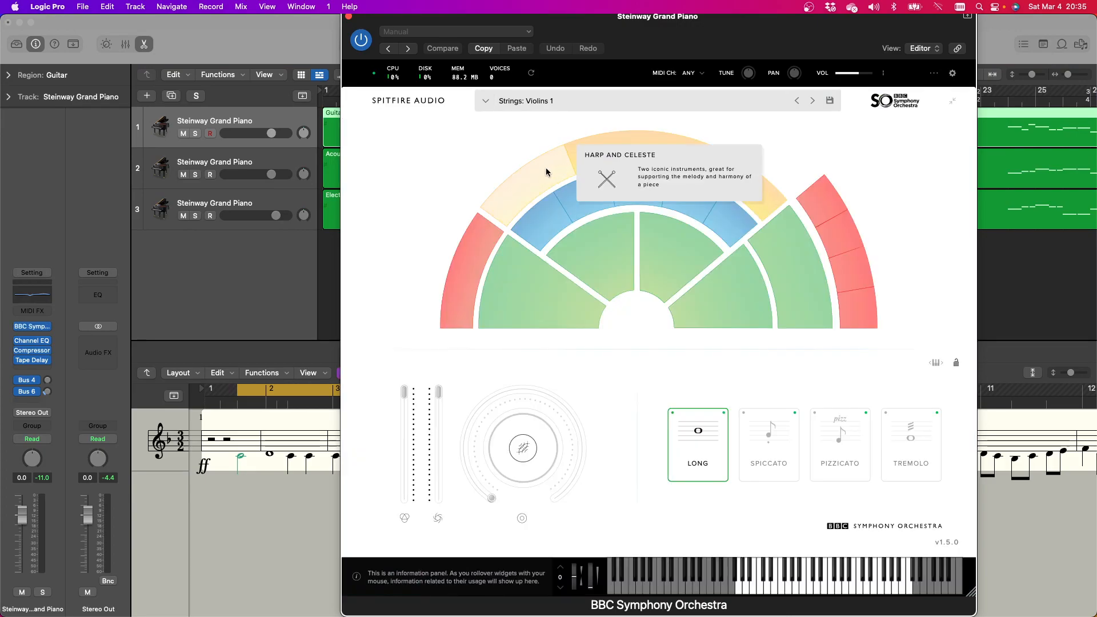
pyautogui.click(540, 173)
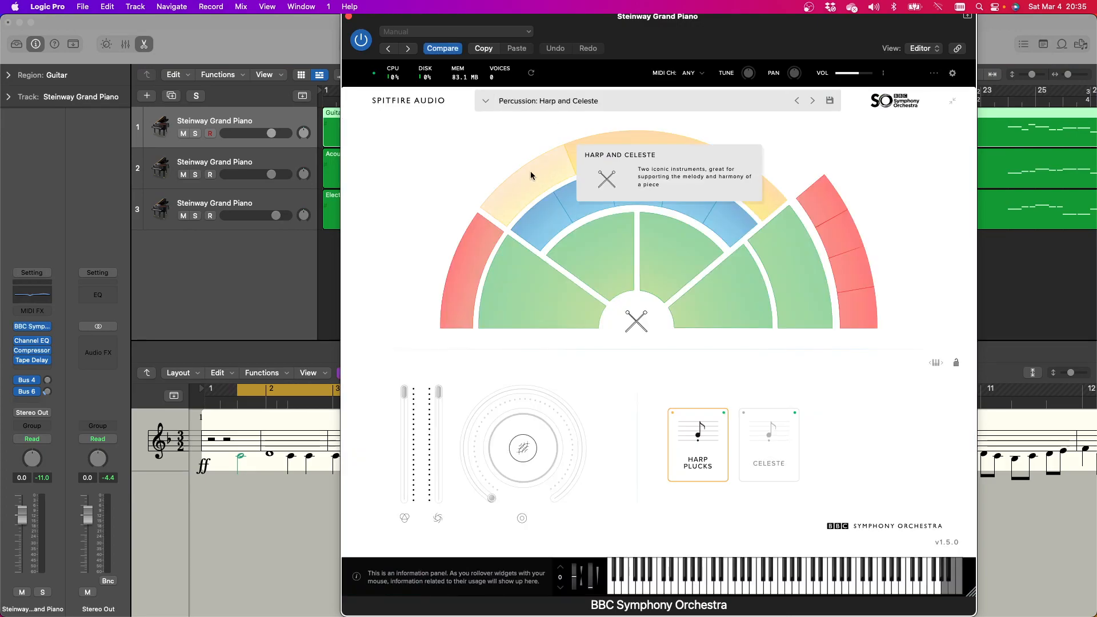
pyautogui.click(349, 17)
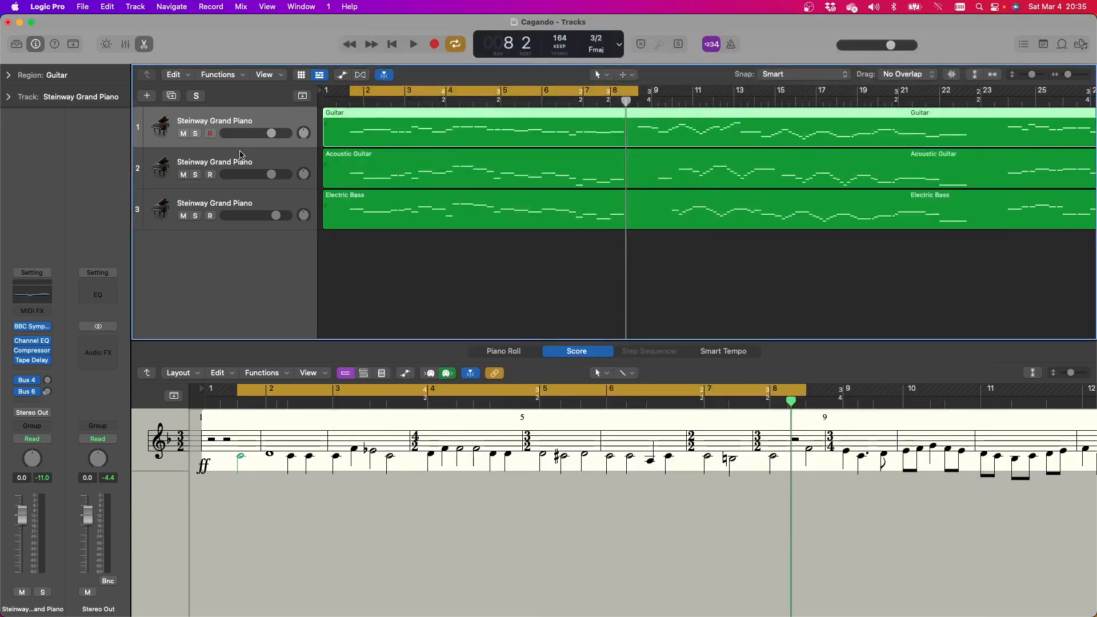
# Browse the library's Orchestral pipe organ sounds for the Acoustic Guitar track, and return to the main sound categories
pyautogui.click(237, 163)
pyautogui.moveTo(49, 328)
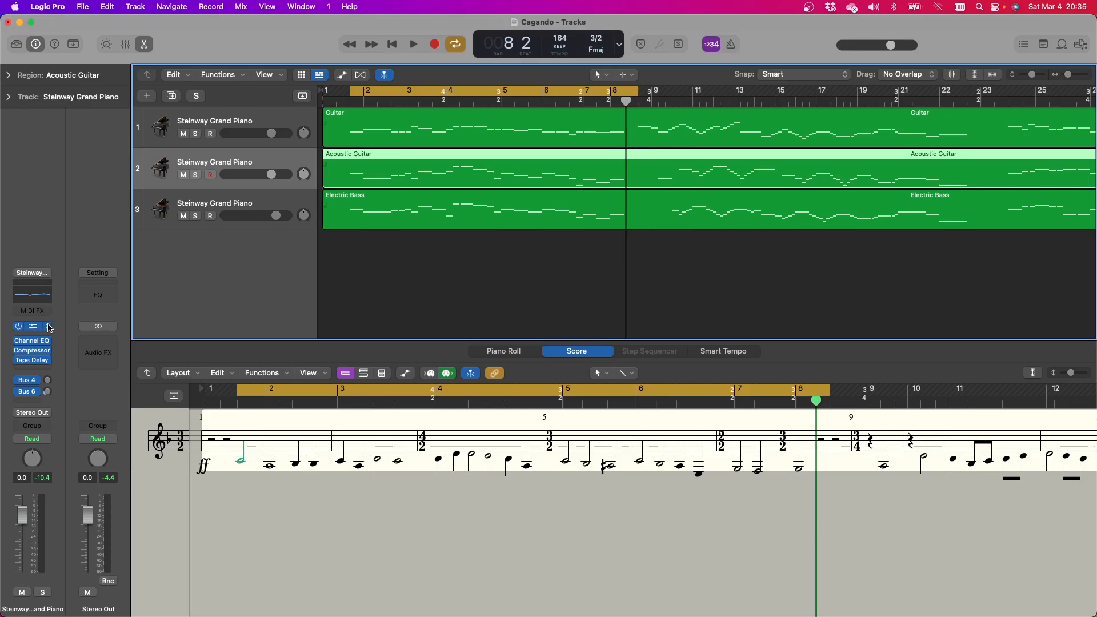
pyautogui.click(16, 44)
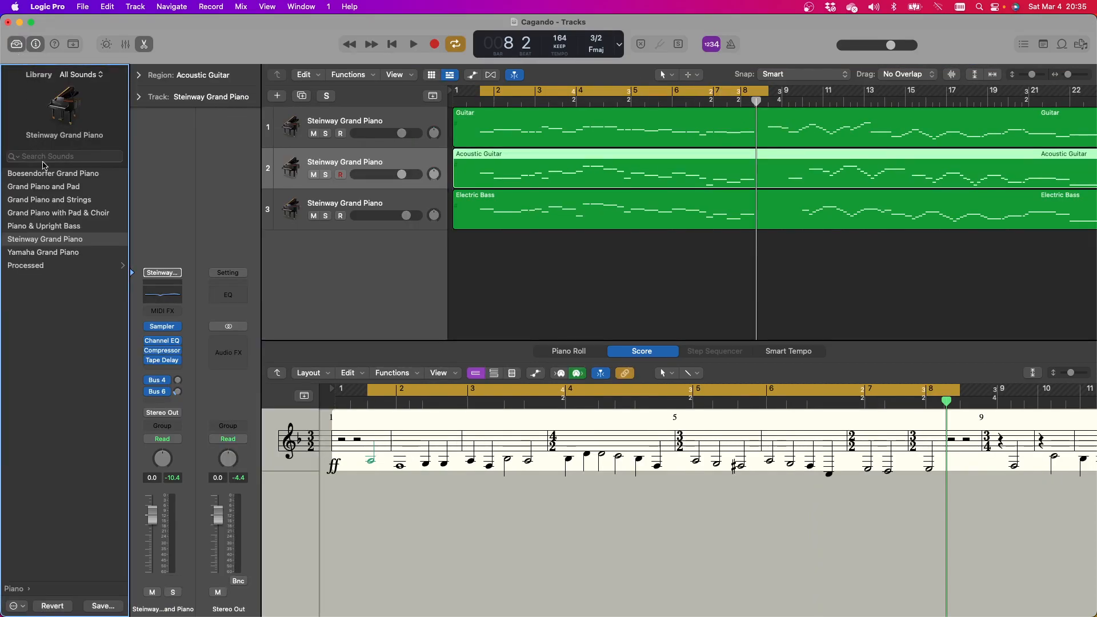
pyautogui.click(13, 589)
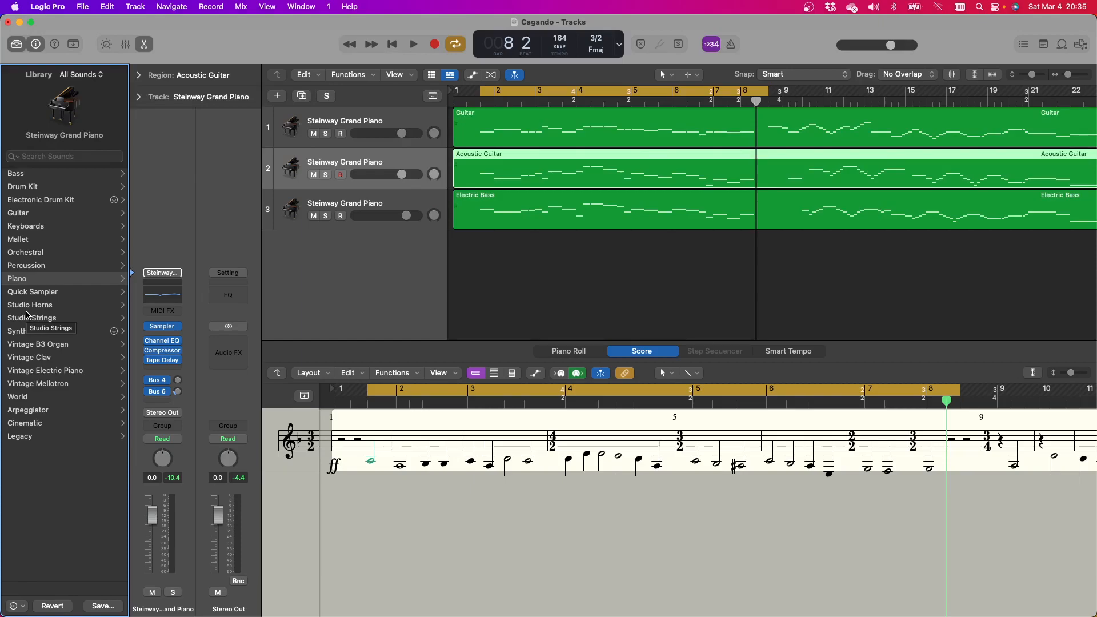
pyautogui.click(24, 253)
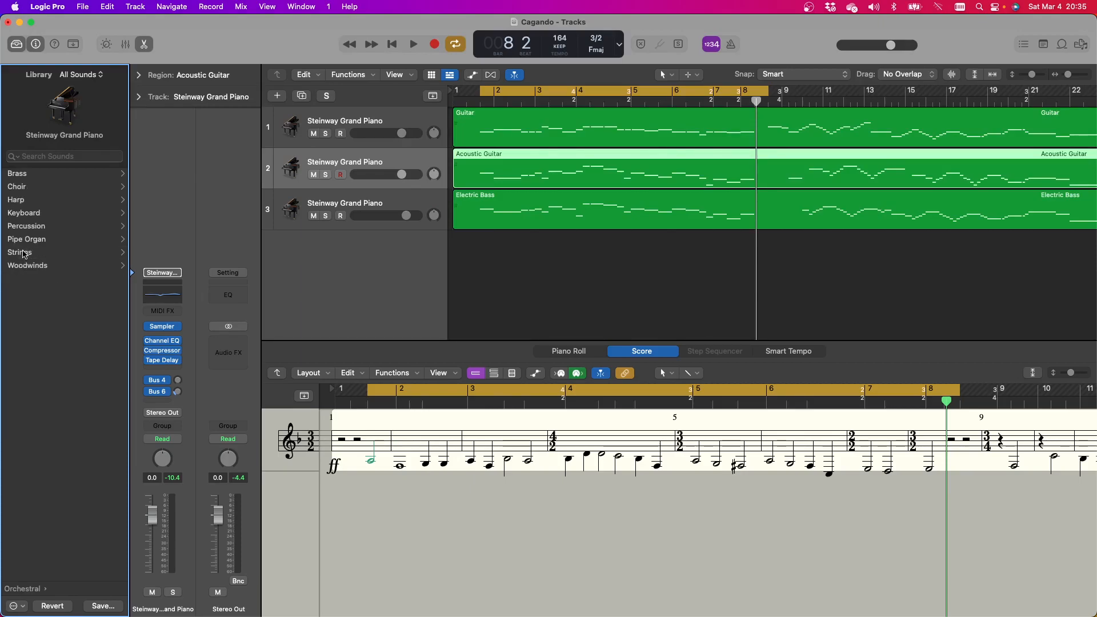
pyautogui.click(26, 239)
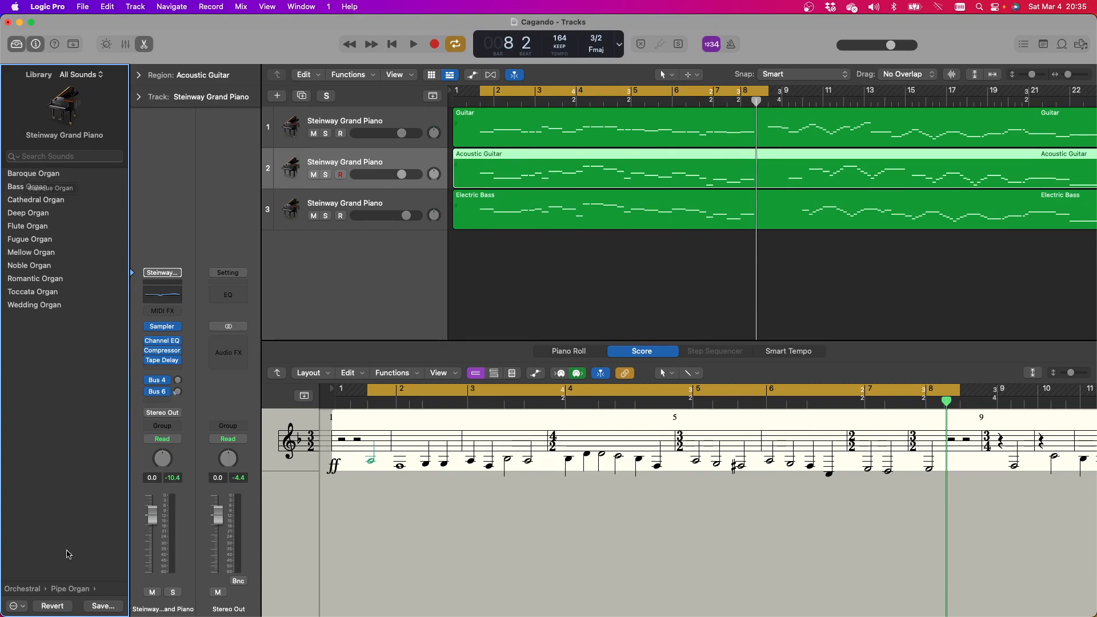
pyautogui.click(27, 590)
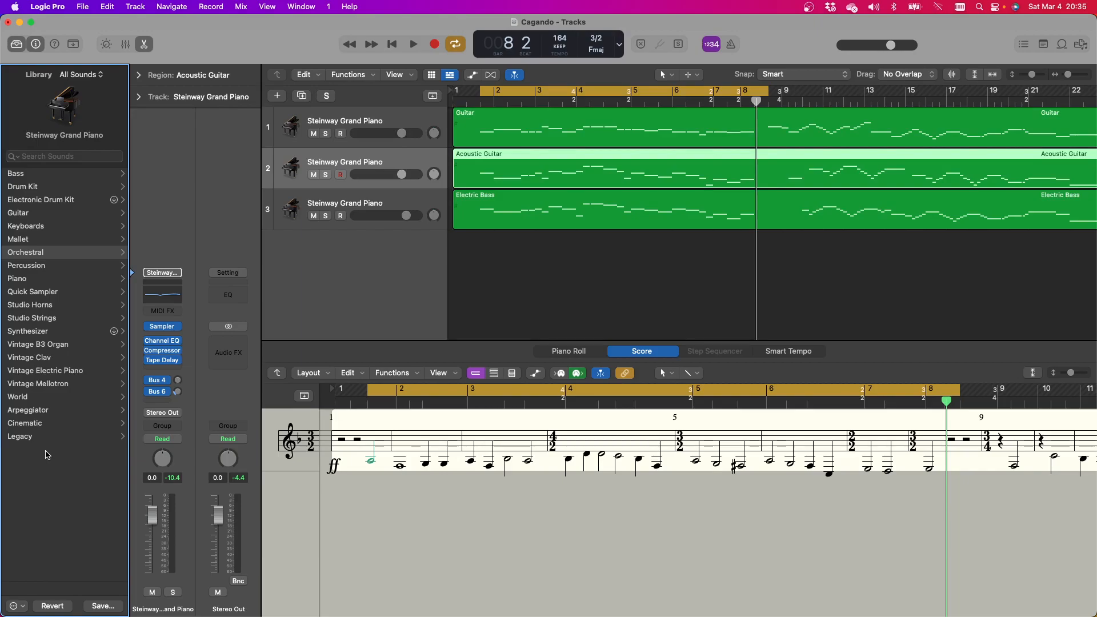
# Search the sound library for "ACCORD", assign Tango Accordion to the Acoustic Guitar track, and briefly play the loop
pyautogui.hscroll(1, 70, 211)
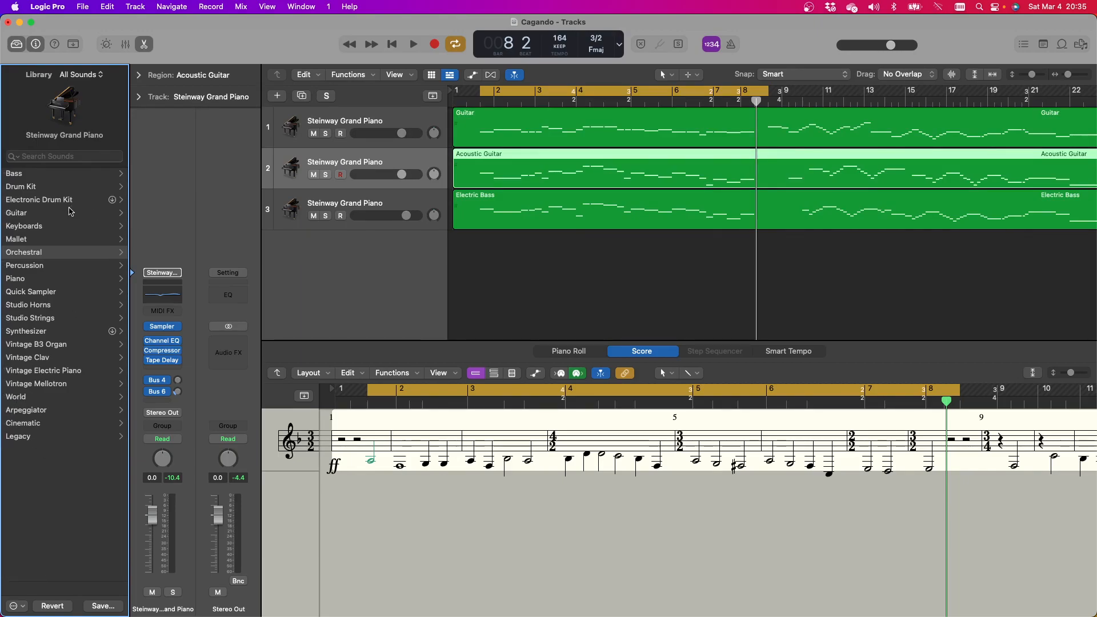
pyautogui.click(53, 157)
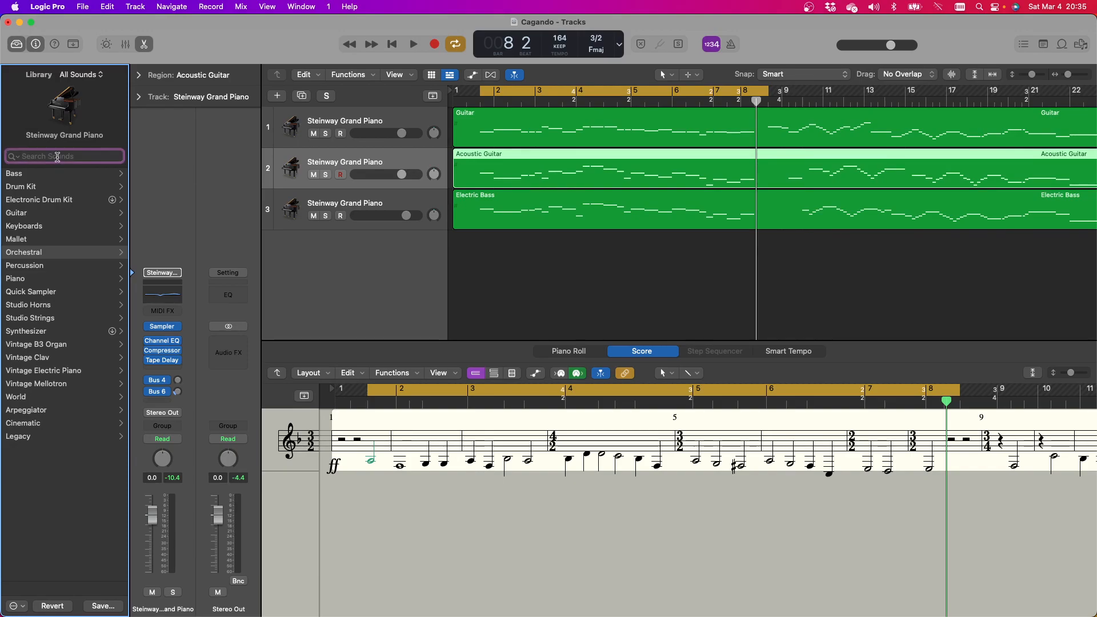
pyautogui.write('ACCORDS')
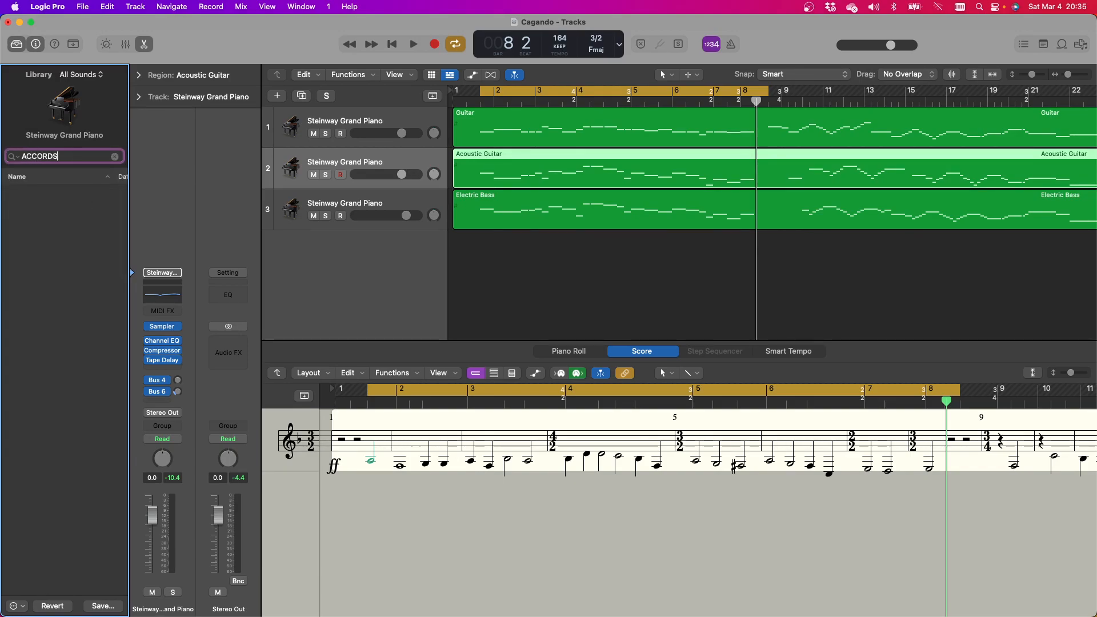
pyautogui.press('BackSpace')
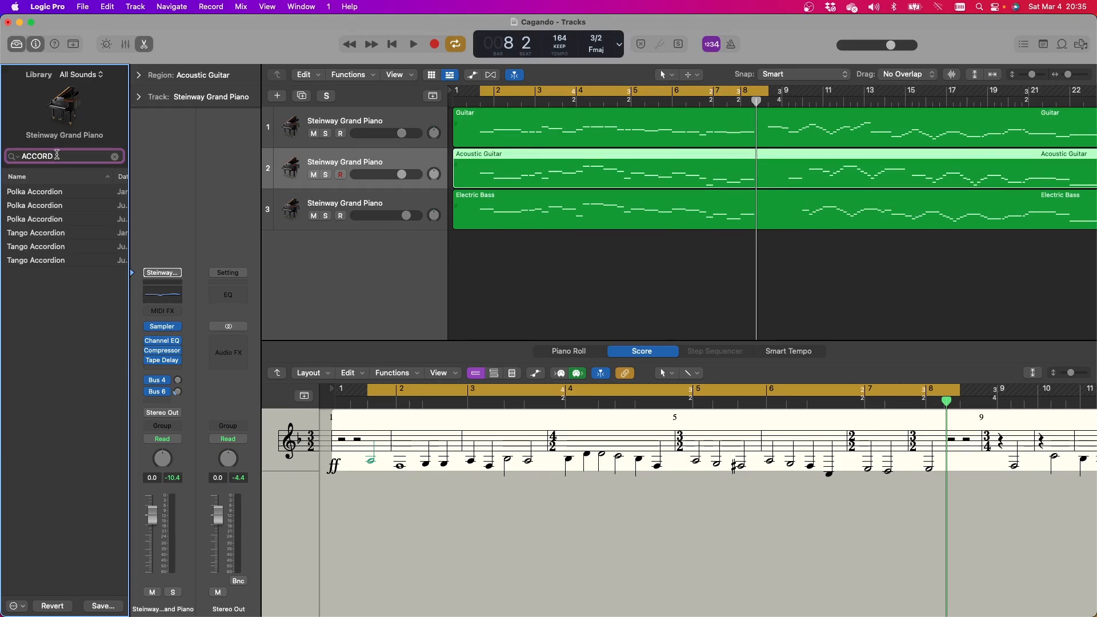
pyautogui.click(43, 233)
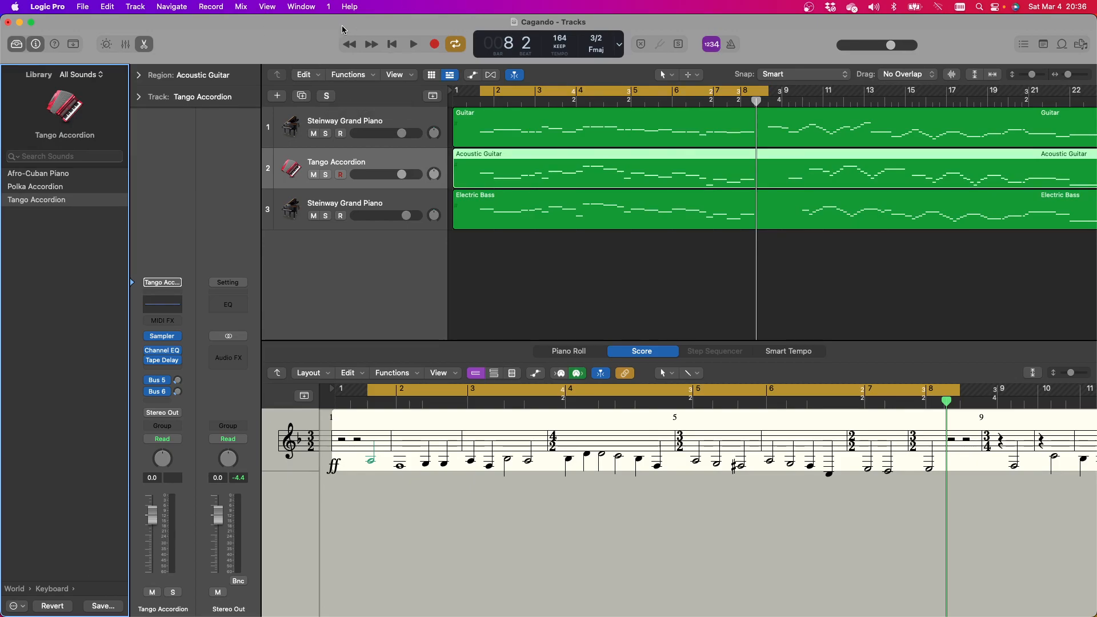
pyautogui.click(413, 46)
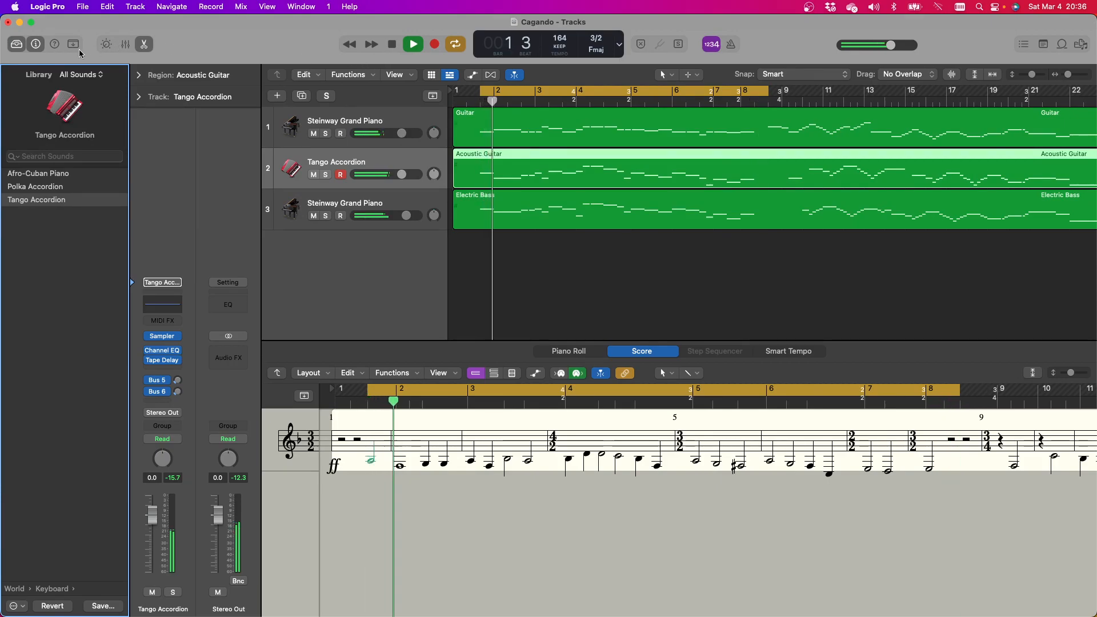
pyautogui.click(393, 47)
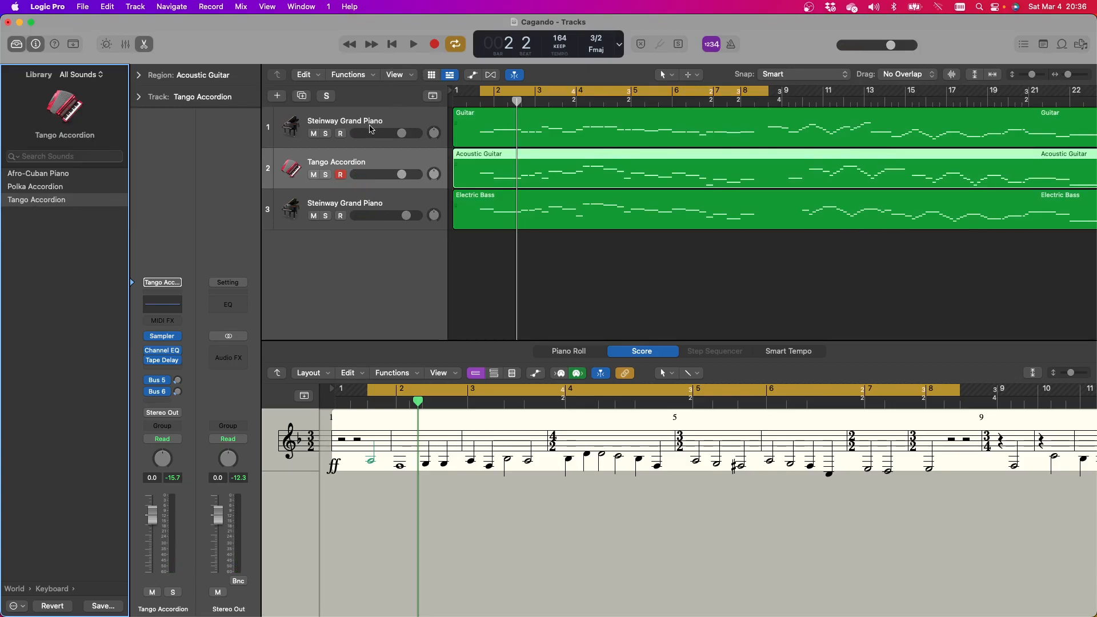
# Close the library, transpose the Acoustic Guitar region by +12, and play the loop with the raised accordion part
pyautogui.click(364, 161)
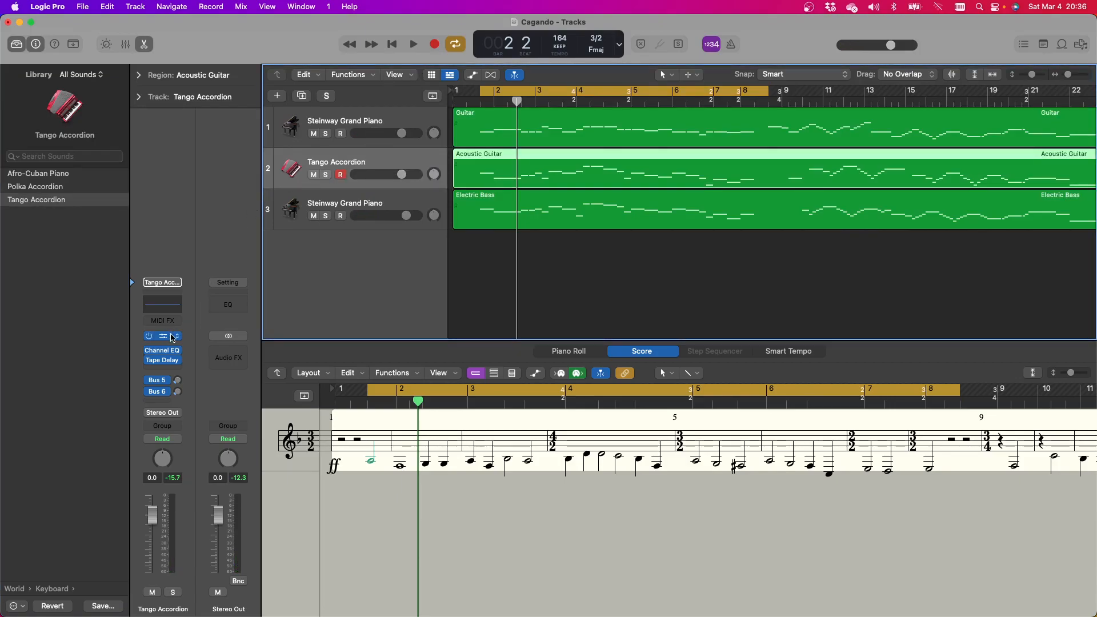
pyautogui.moveTo(181, 342)
pyautogui.click(17, 44)
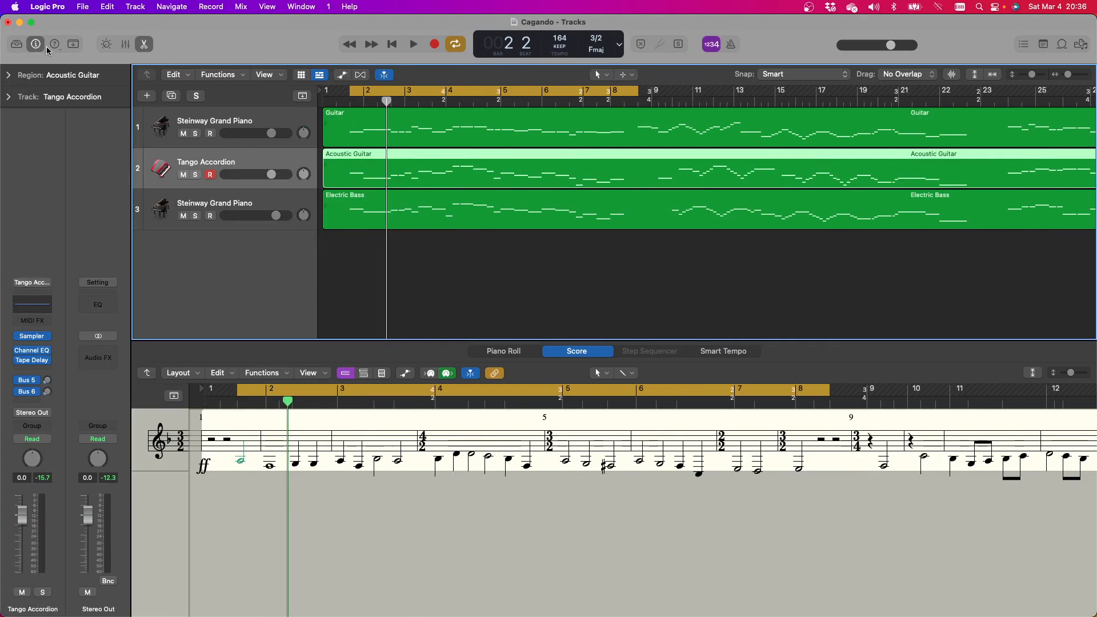
pyautogui.click(8, 76)
pyautogui.click(117, 136)
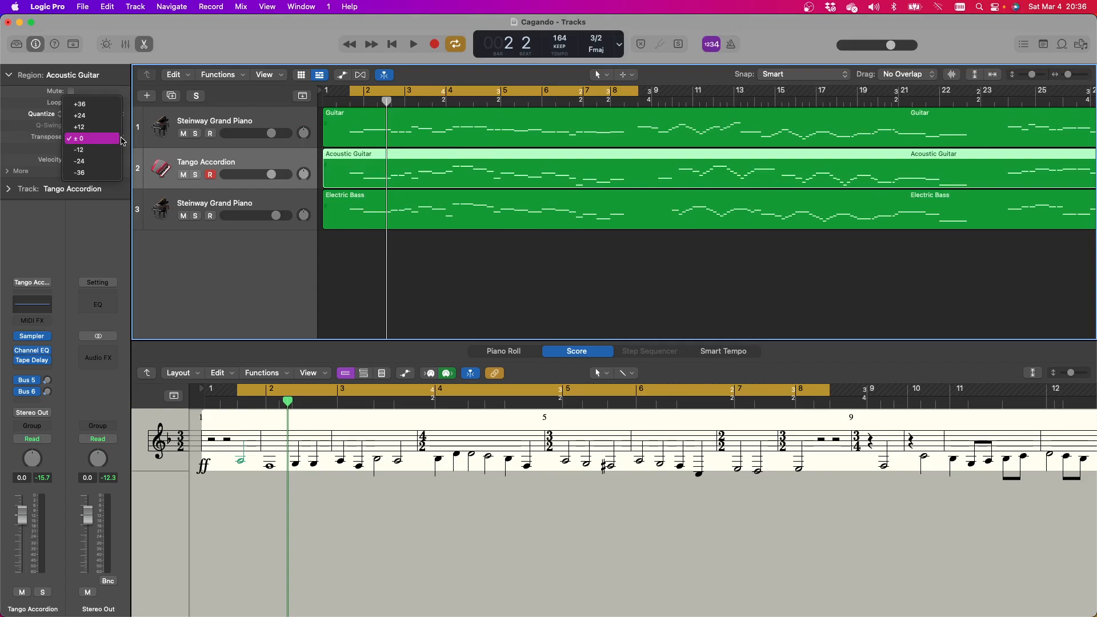
pyautogui.click(118, 132)
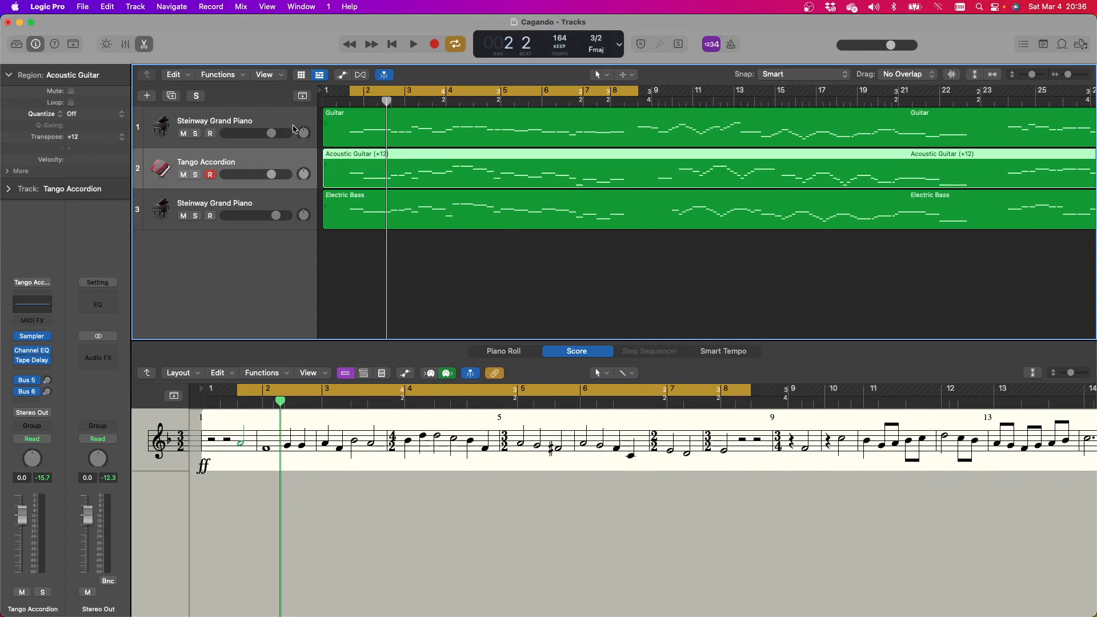
pyautogui.click(414, 46)
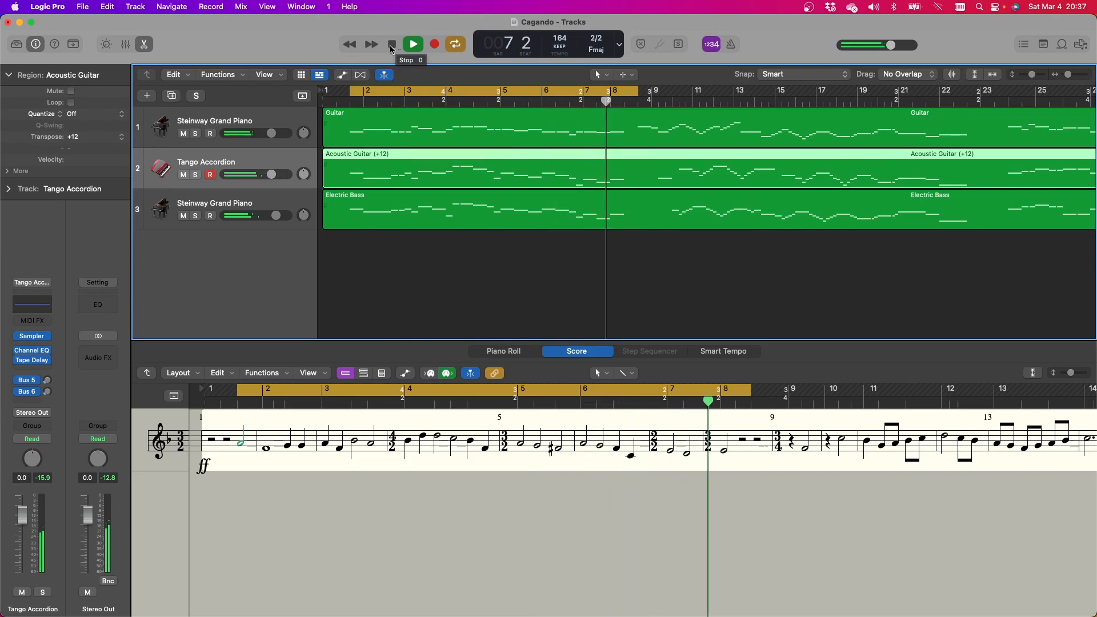
pyautogui.click(392, 47)
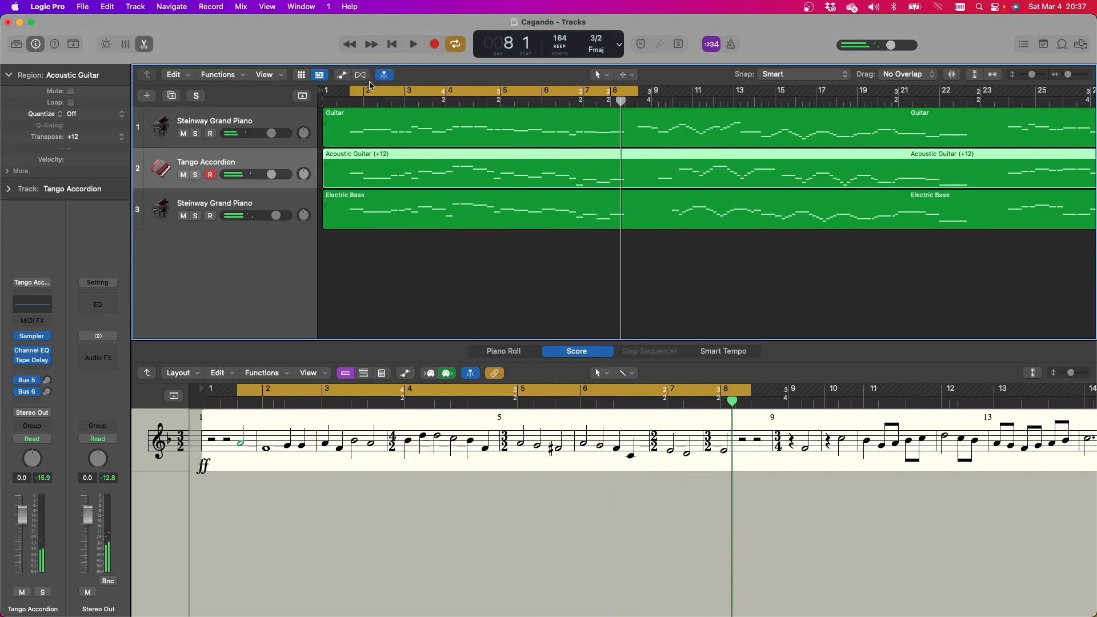
# Transpose the Guitar region on the first track by +12
pyautogui.click(220, 122)
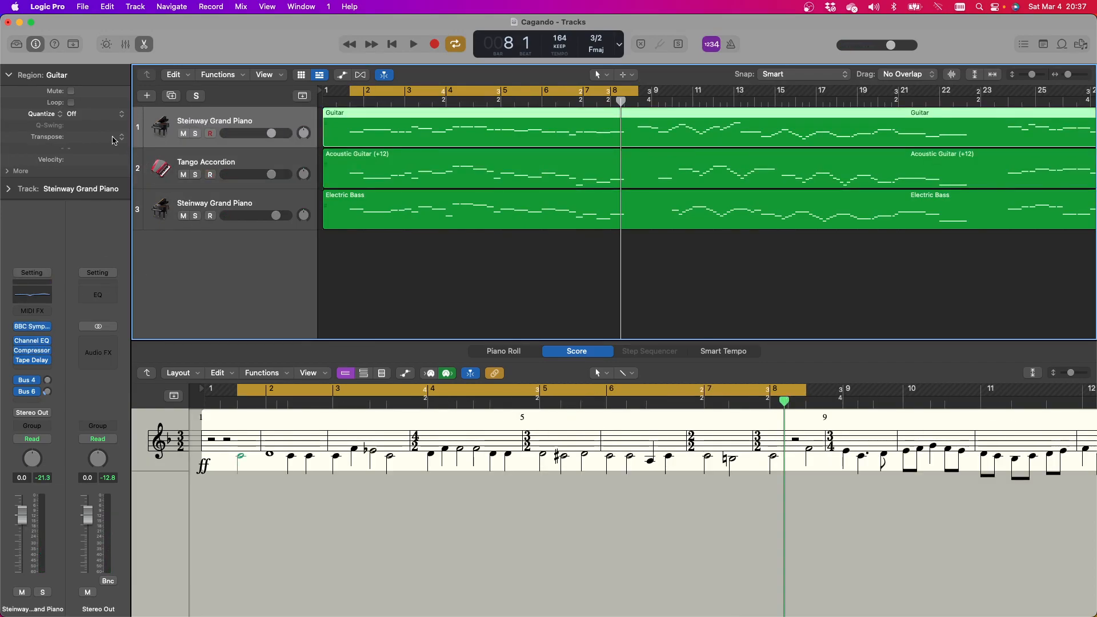
pyautogui.click(128, 137)
pyautogui.click(92, 128)
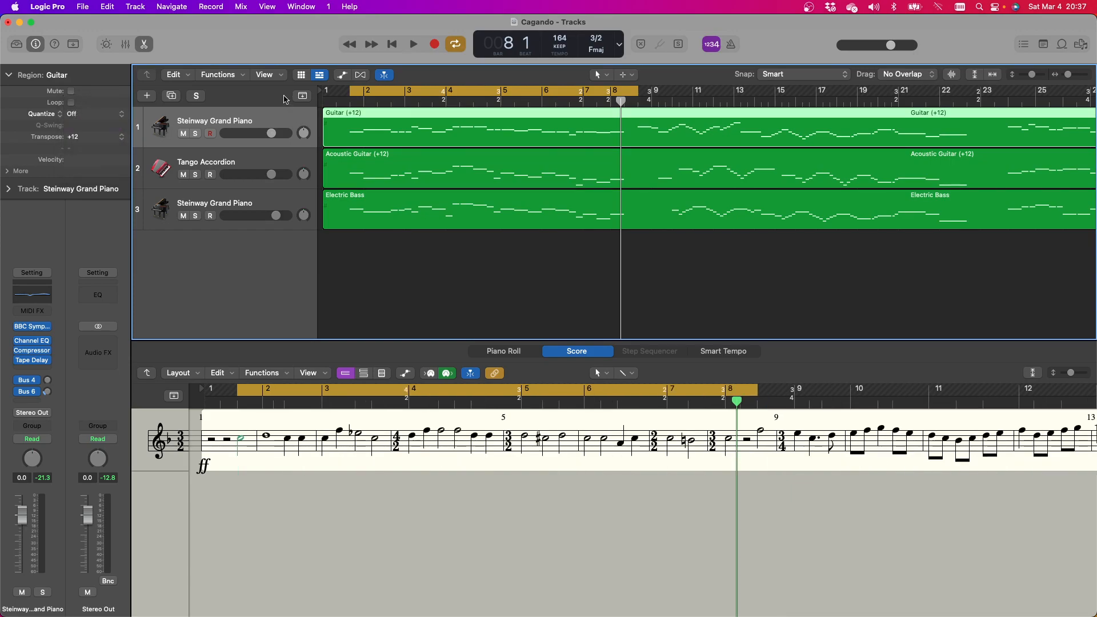
# Play the loop while balancing track volumes, raising the Guitar track to 6.0 dB and slightly lowering the Tango Accordion
pyautogui.click(272, 174)
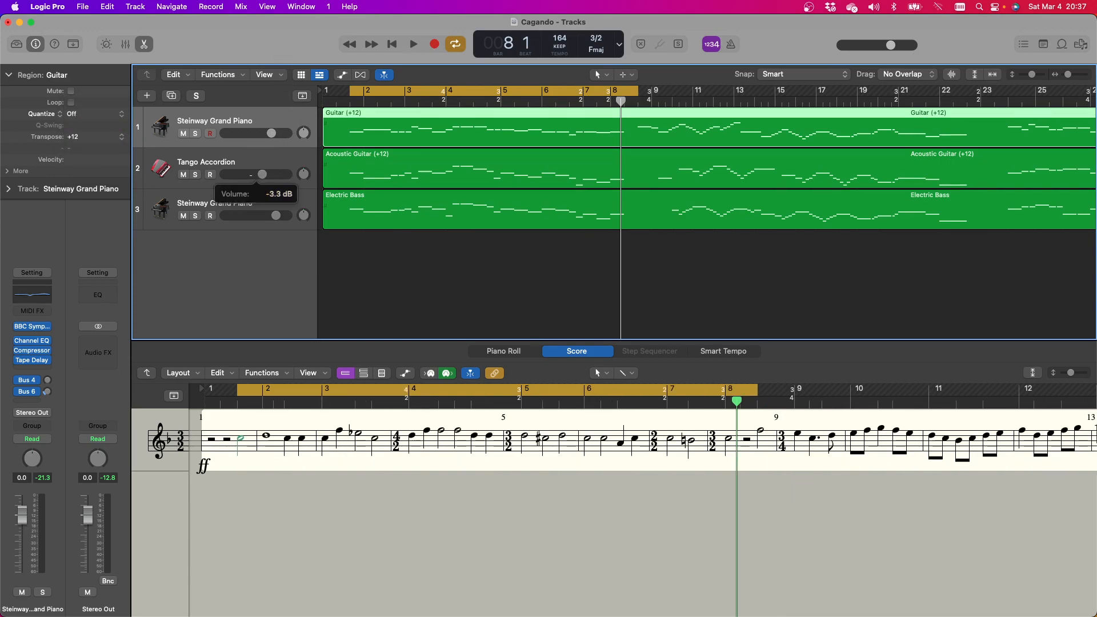
pyautogui.click(412, 45)
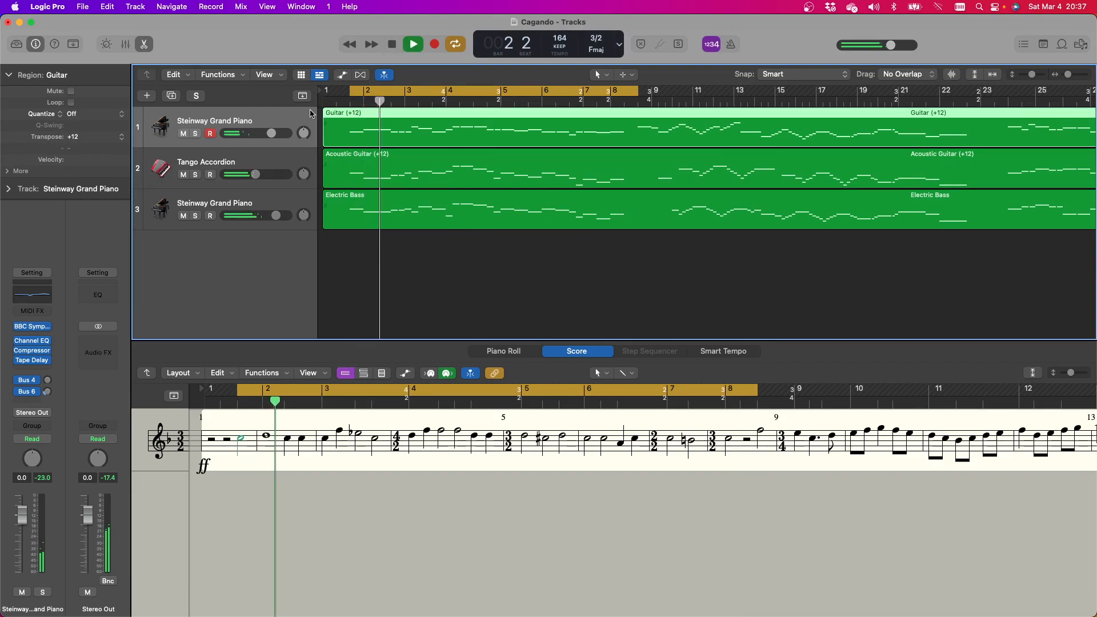
pyautogui.moveTo(256, 175); pyautogui.dragTo(260, 175)
pyautogui.moveTo(272, 133); pyautogui.dragTo(287, 133)
pyautogui.moveTo(260, 174); pyautogui.dragTo(267, 175)
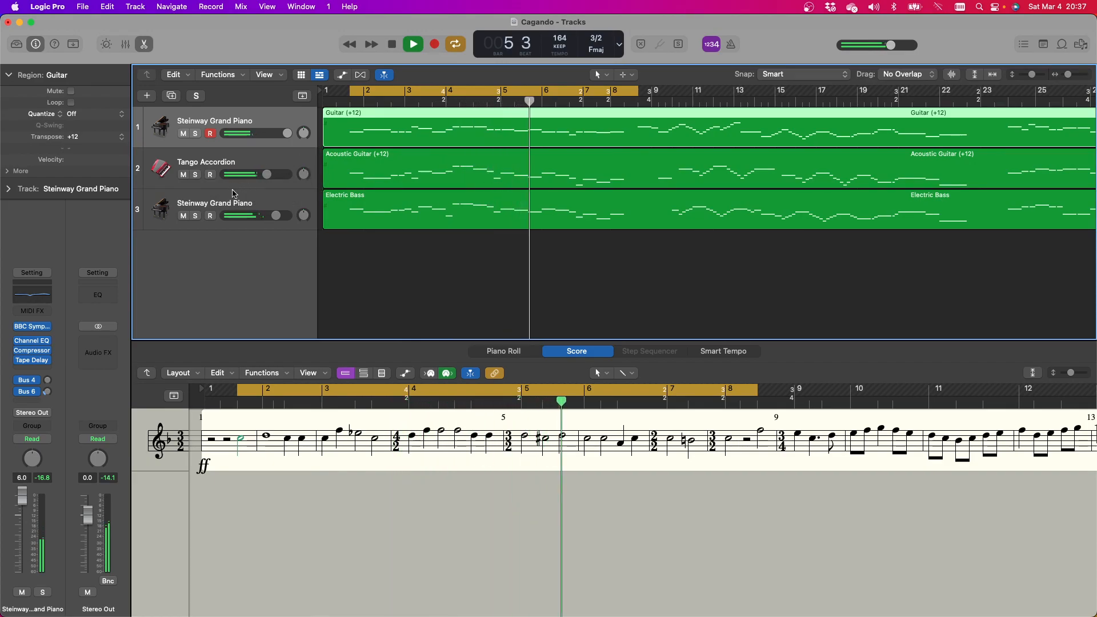
# Transpose the Electric Bass region on the third track by +12 during playback, and stop the loop
pyautogui.click(232, 194)
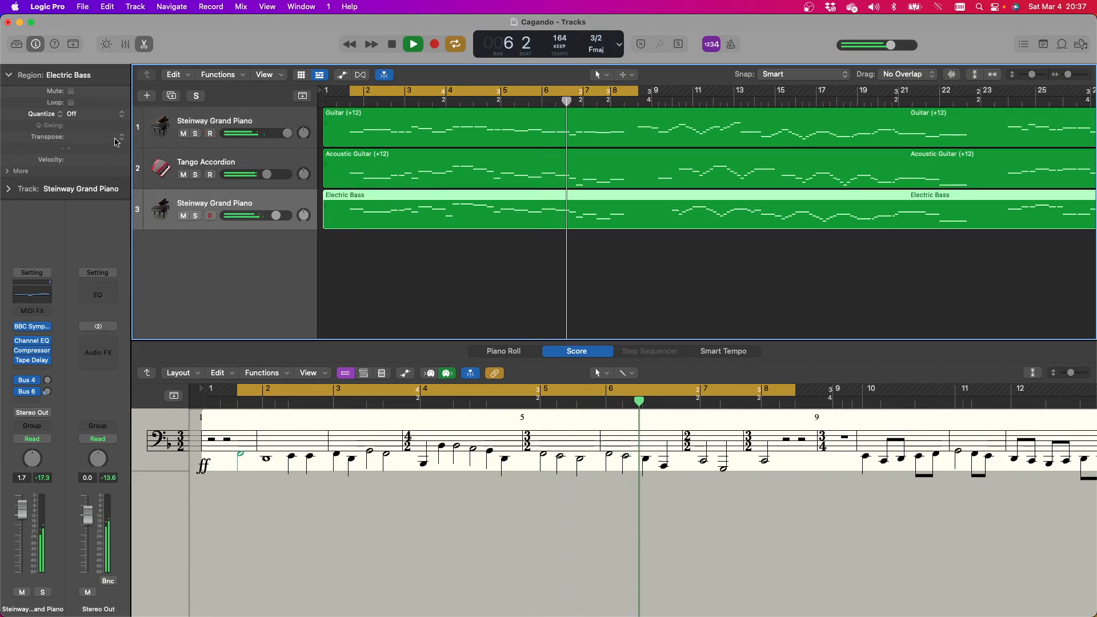
pyautogui.click(116, 140)
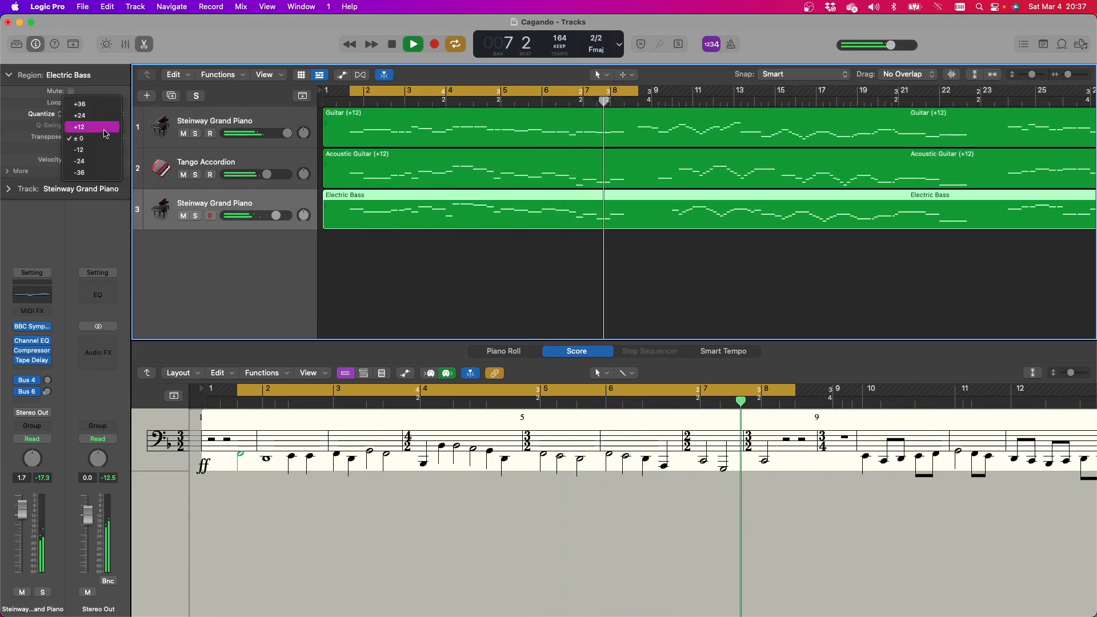
pyautogui.click(105, 129)
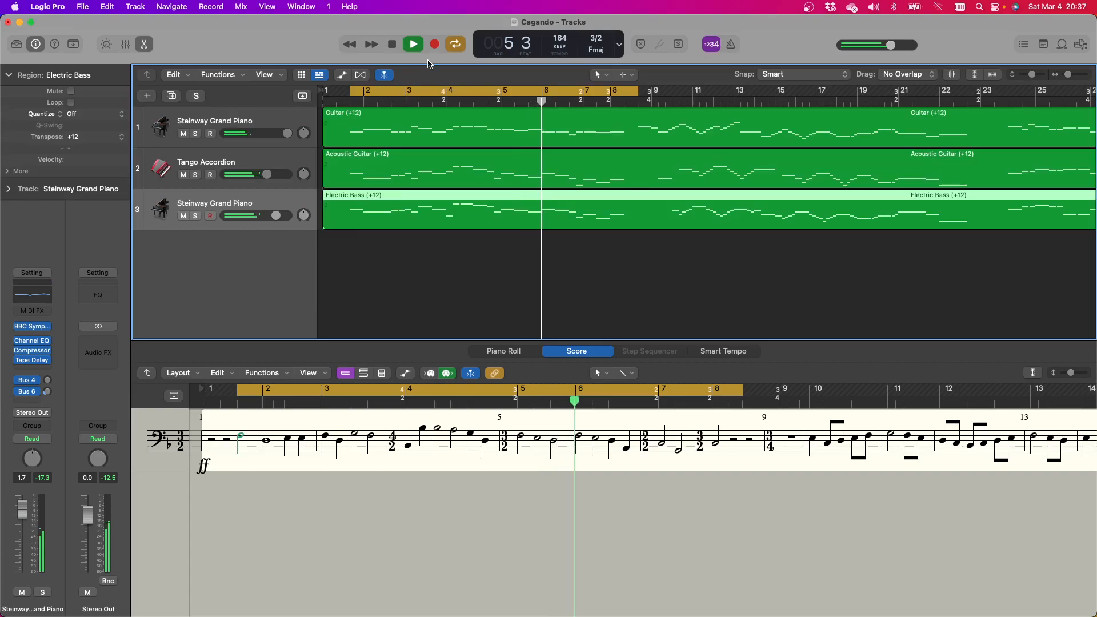
pyautogui.click(391, 47)
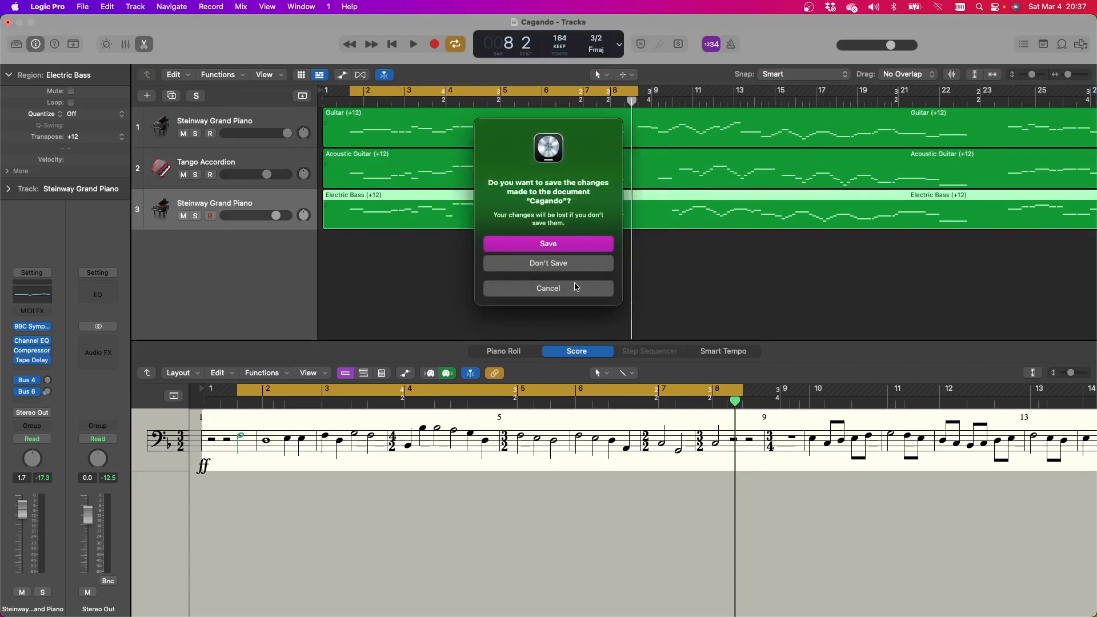
# Close the Cagando project without saving its changes and open the recent project Disconcerting
pyautogui.click(560, 268)
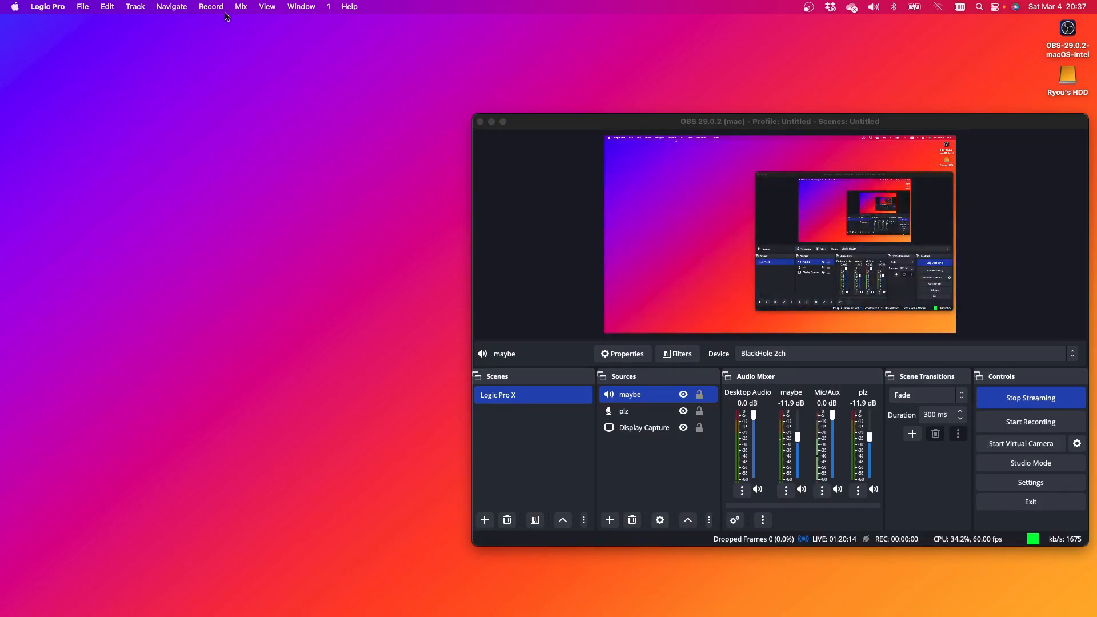
pyautogui.click(83, 7)
pyautogui.moveTo(113, 66)
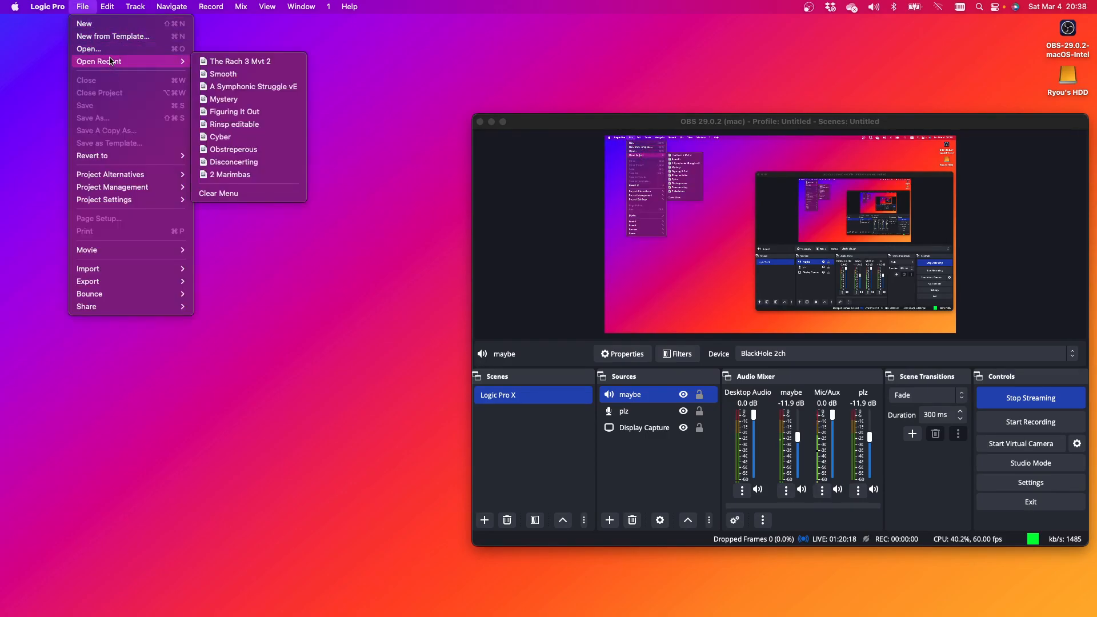
pyautogui.click(234, 163)
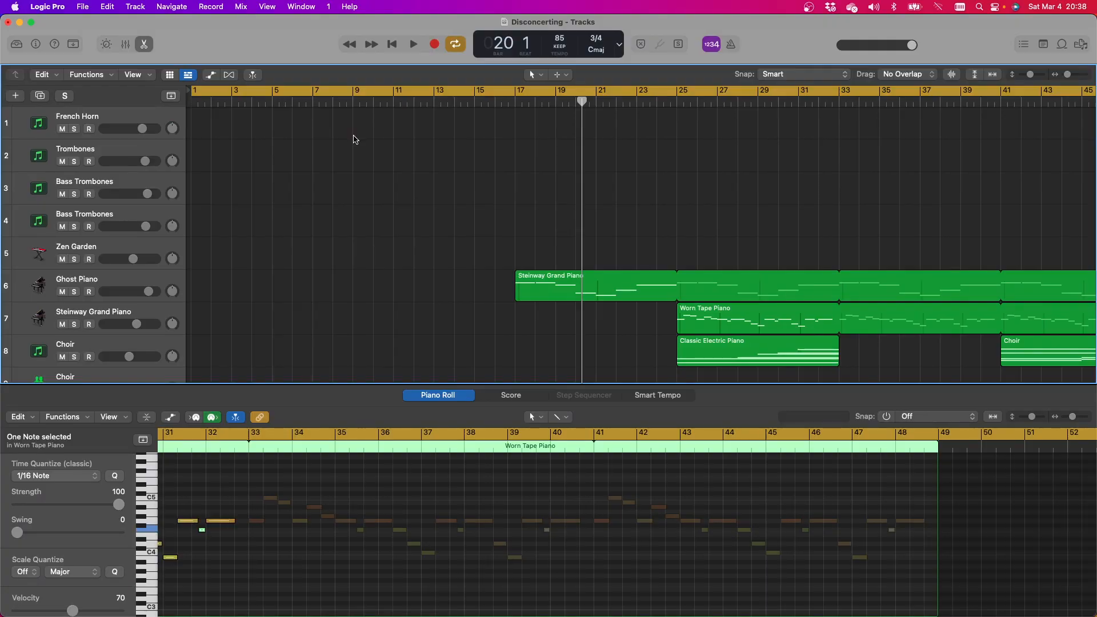
# Look over the Disconcerting arrangement, play it from the beginning, and lower the master volume
pyautogui.hscroll(15, 509, 166)
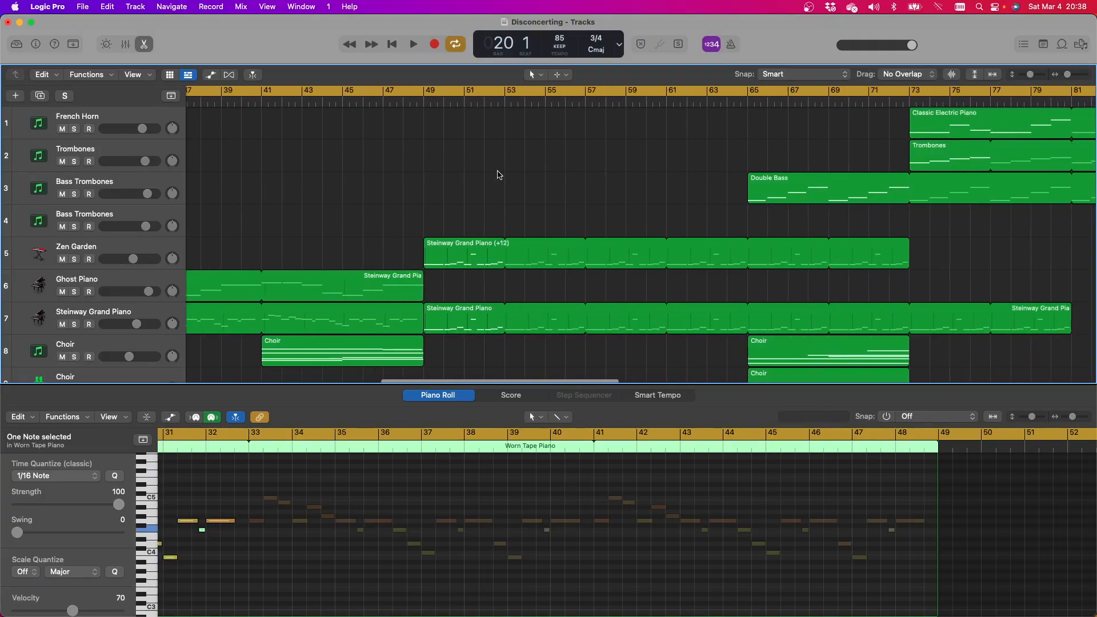
pyautogui.hscroll(-15, 353, 142)
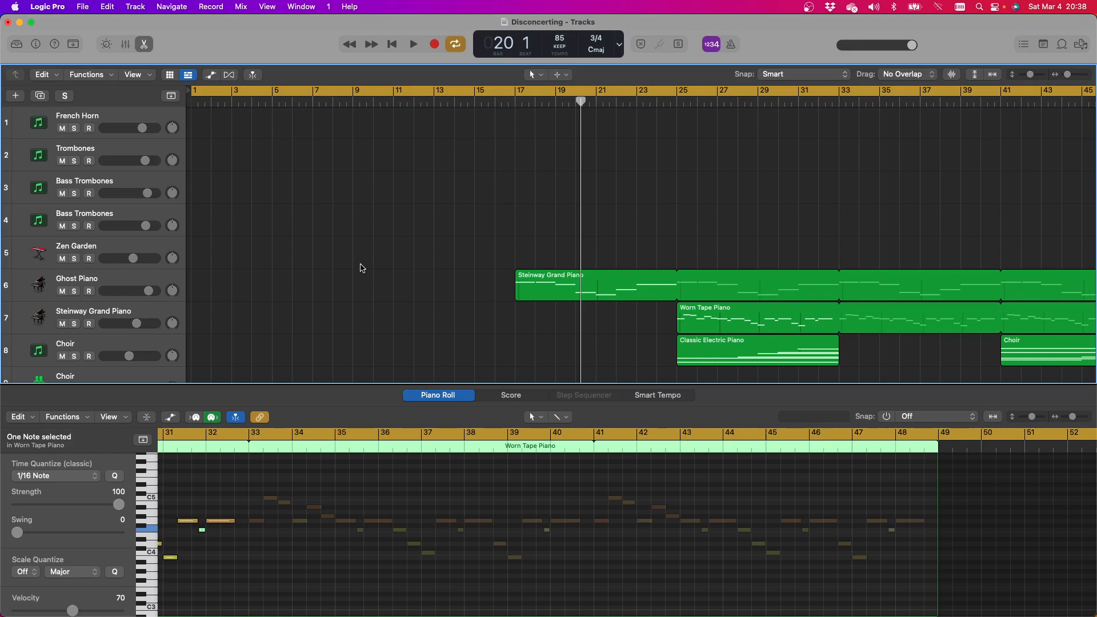
pyautogui.hscroll(1, 358, 268)
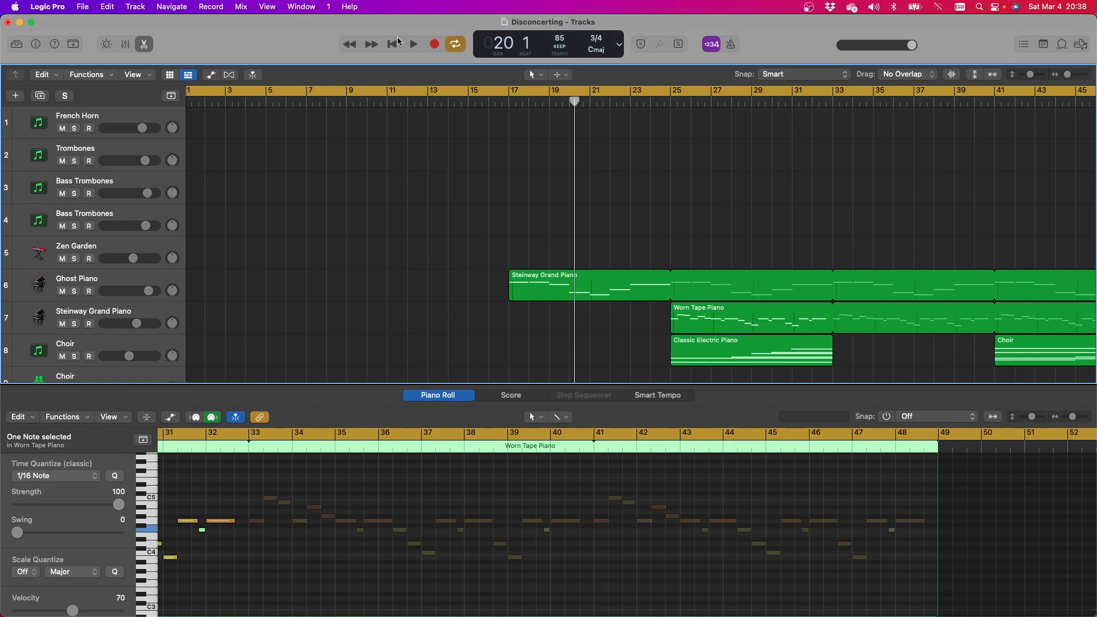
pyautogui.scroll(-10, 461, 184)
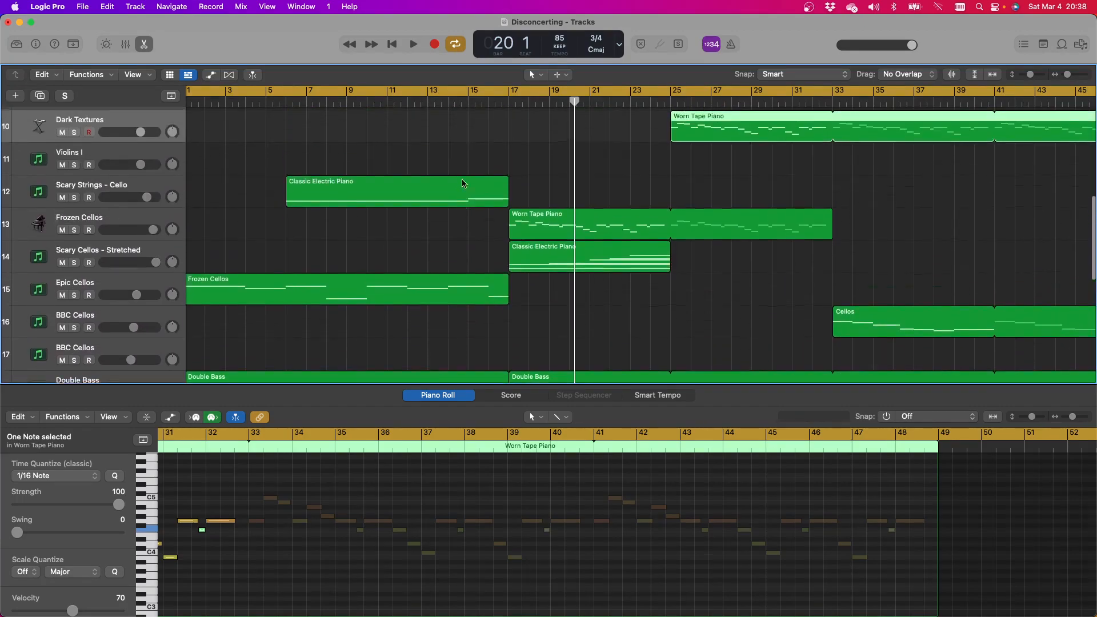
pyautogui.click(409, 47)
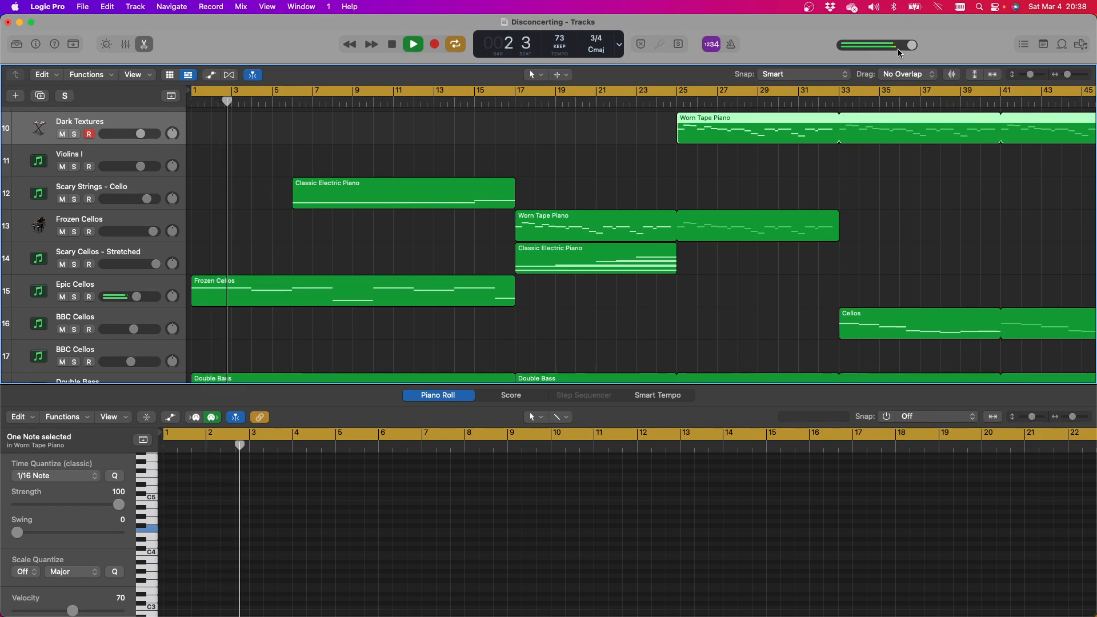
pyautogui.moveTo(912, 44); pyautogui.dragTo(863, 47)
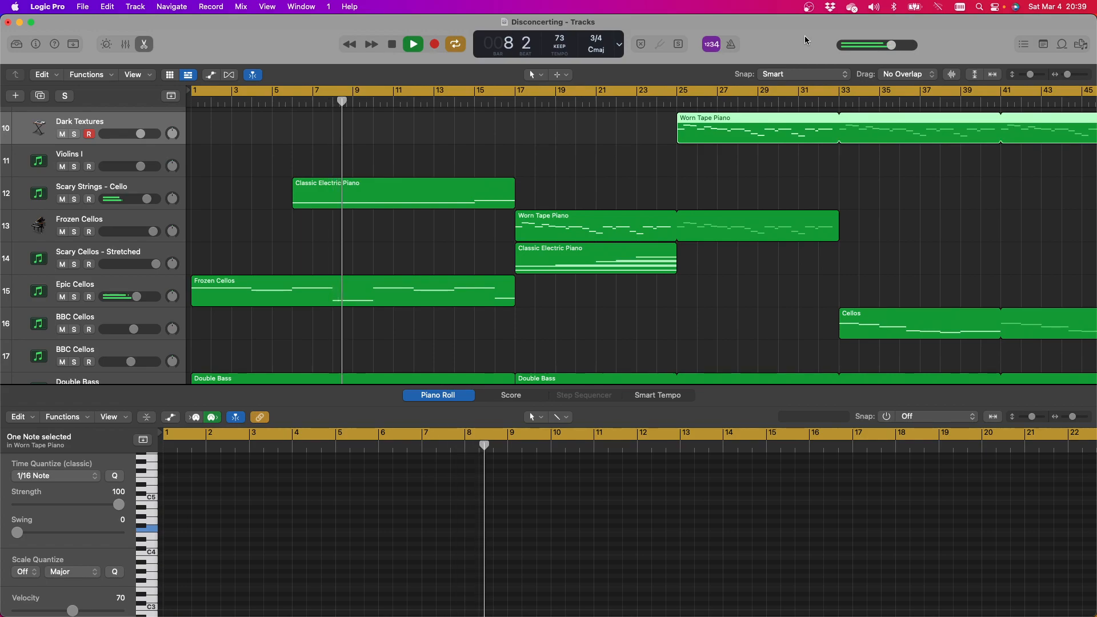
# Examine the cello, bass, percussion and piano layers during playback, and select the Steinway Grand Piano track
pyautogui.scroll(-5, 833, 255)
pyautogui.scroll(-5, 833, 255)
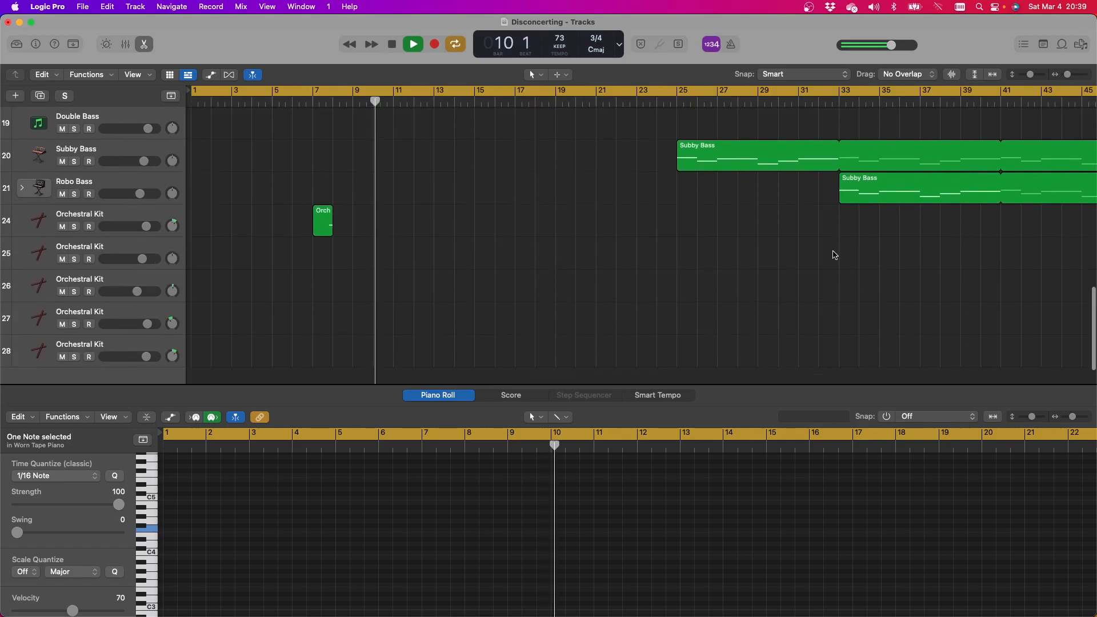
pyautogui.scroll(8, 833, 255)
pyautogui.scroll(3, 833, 254)
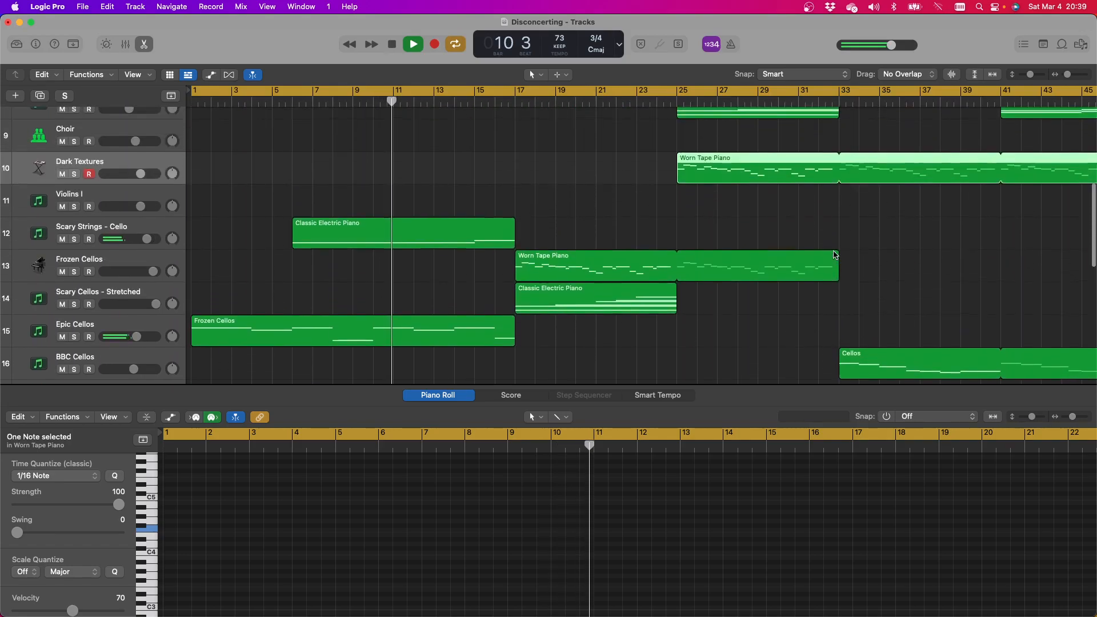
pyautogui.scroll(-2, 834, 255)
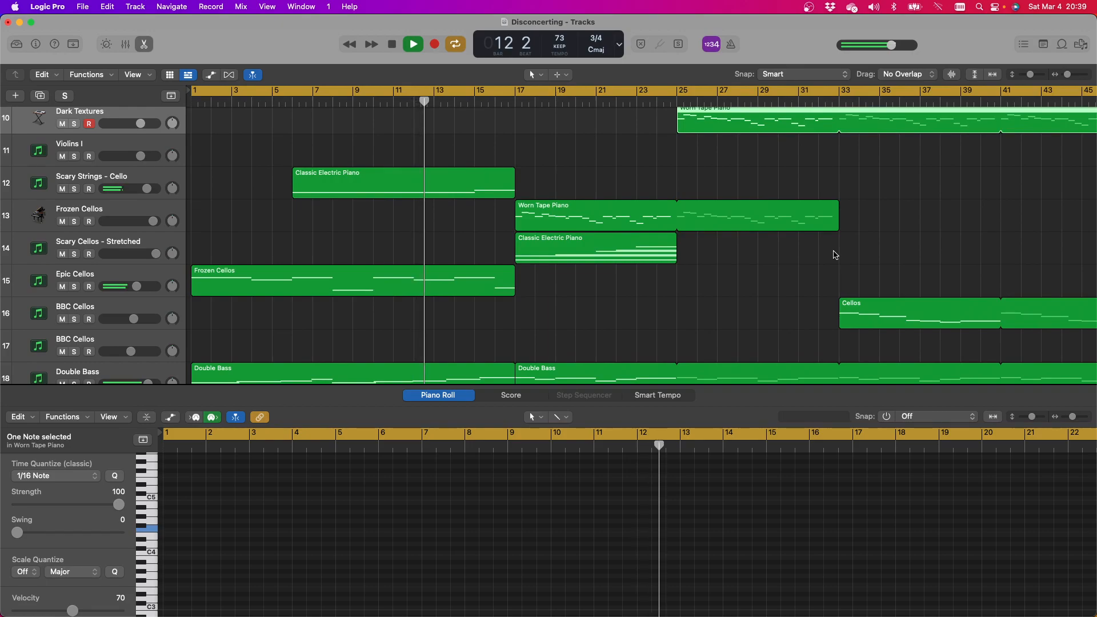
pyautogui.scroll(3, 834, 255)
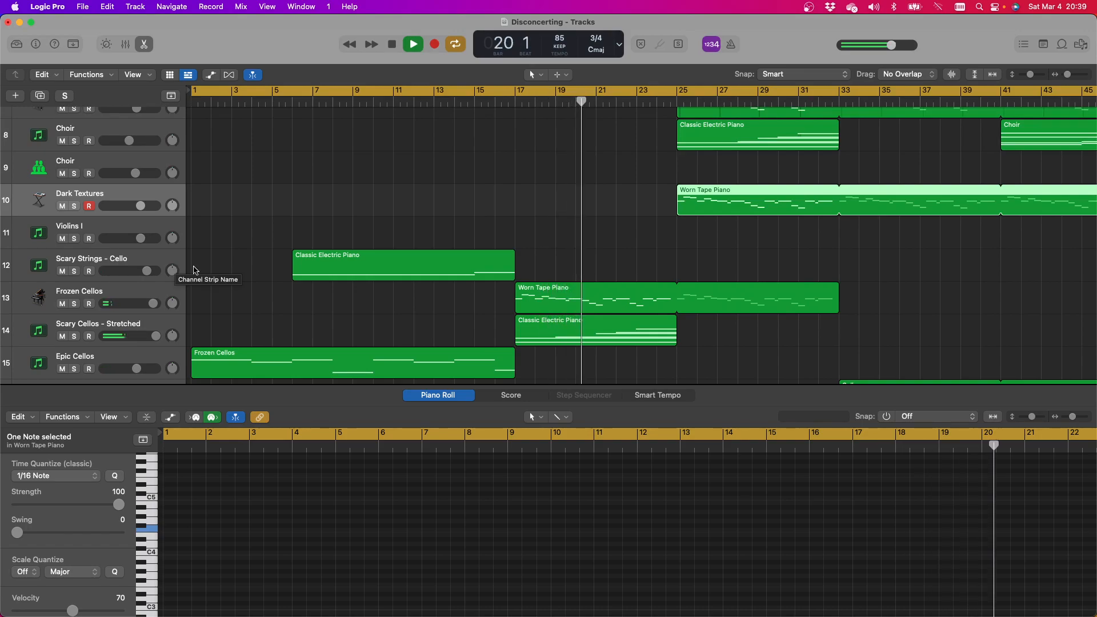
pyautogui.scroll(-5, 489, 303)
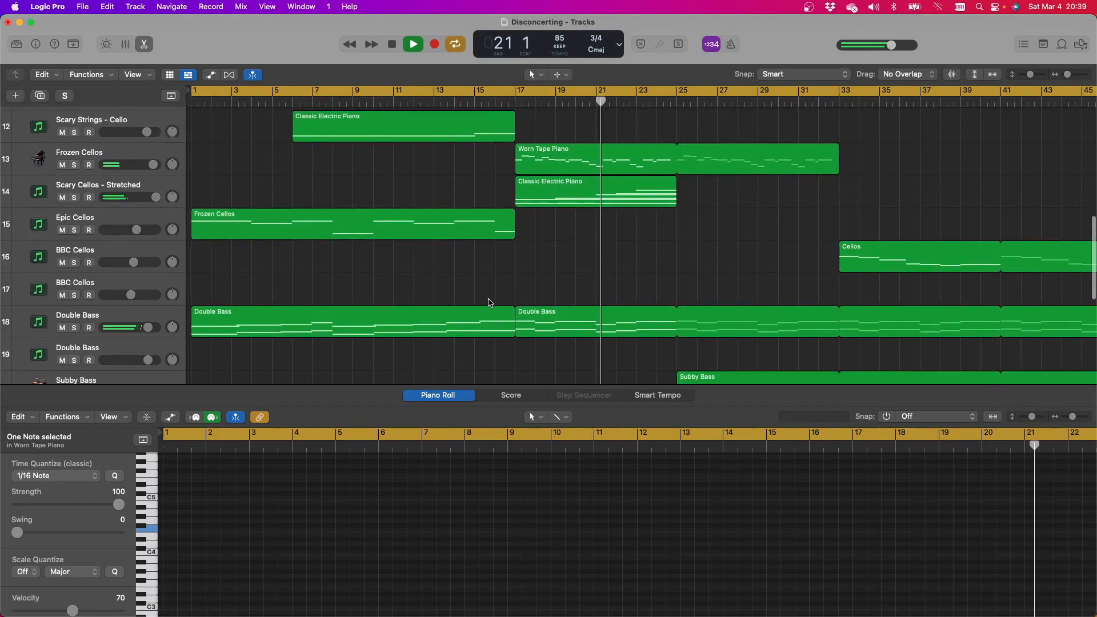
pyautogui.scroll(10, 488, 303)
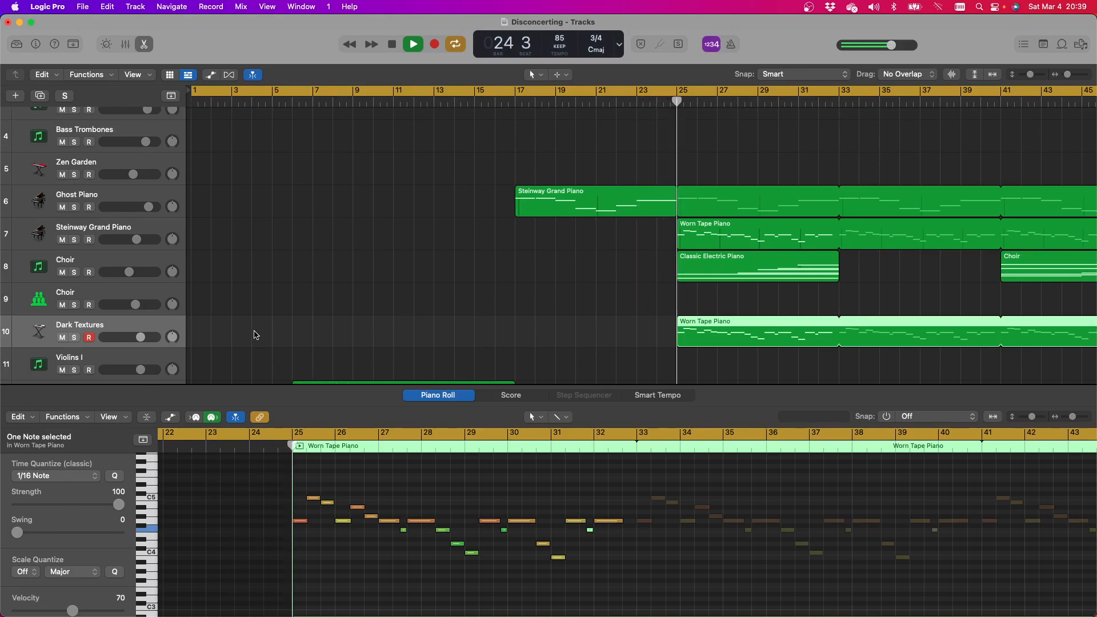
pyautogui.click(111, 229)
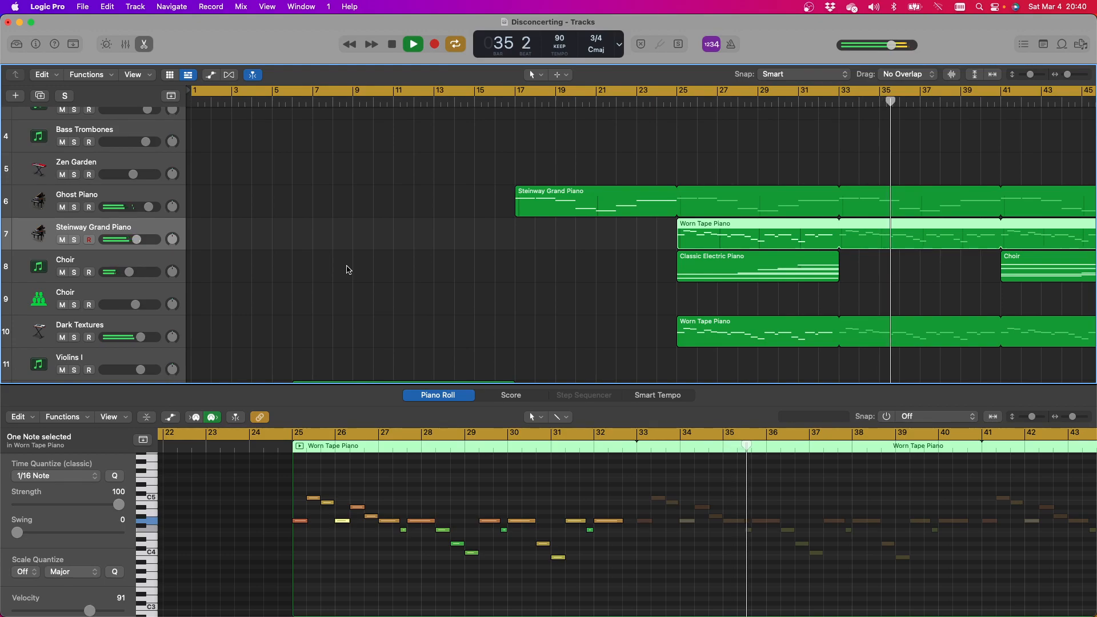
# Show the Cellos region starting at bar 33 on the upper BBC Cellos track in score notation
pyautogui.scroll(-8, 500, 269)
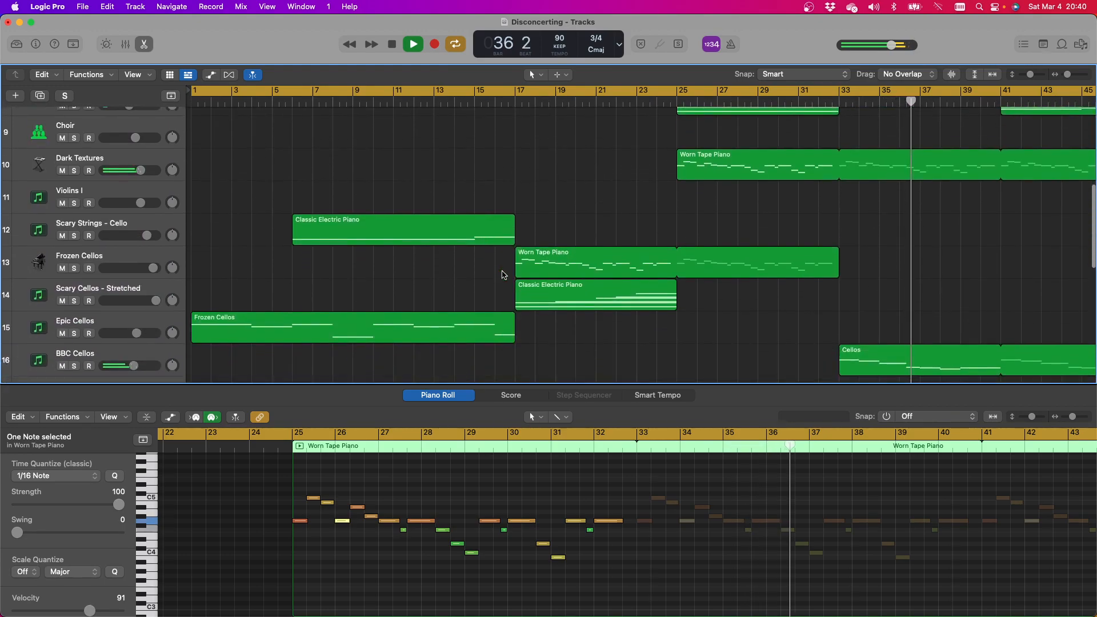
pyautogui.scroll(-2, 503, 274)
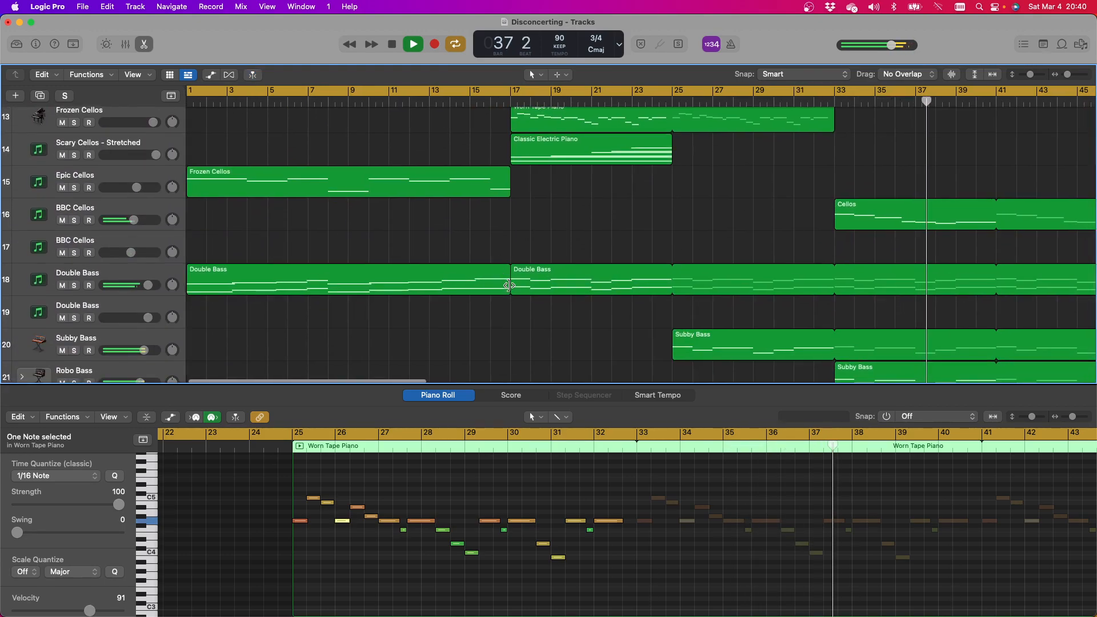
pyautogui.click(220, 225)
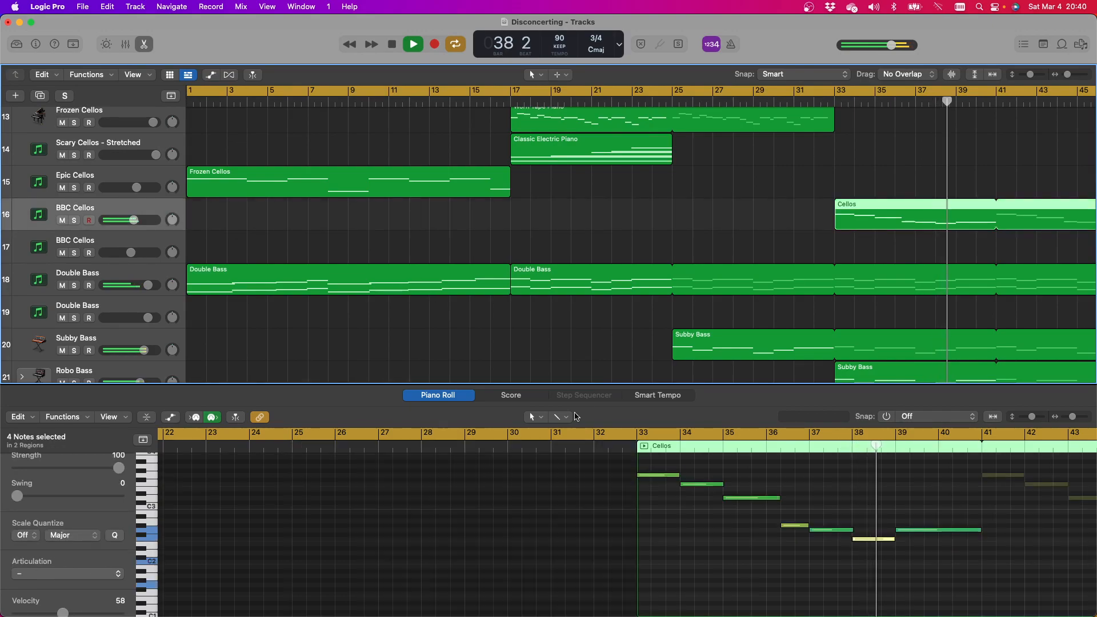
pyautogui.click(506, 396)
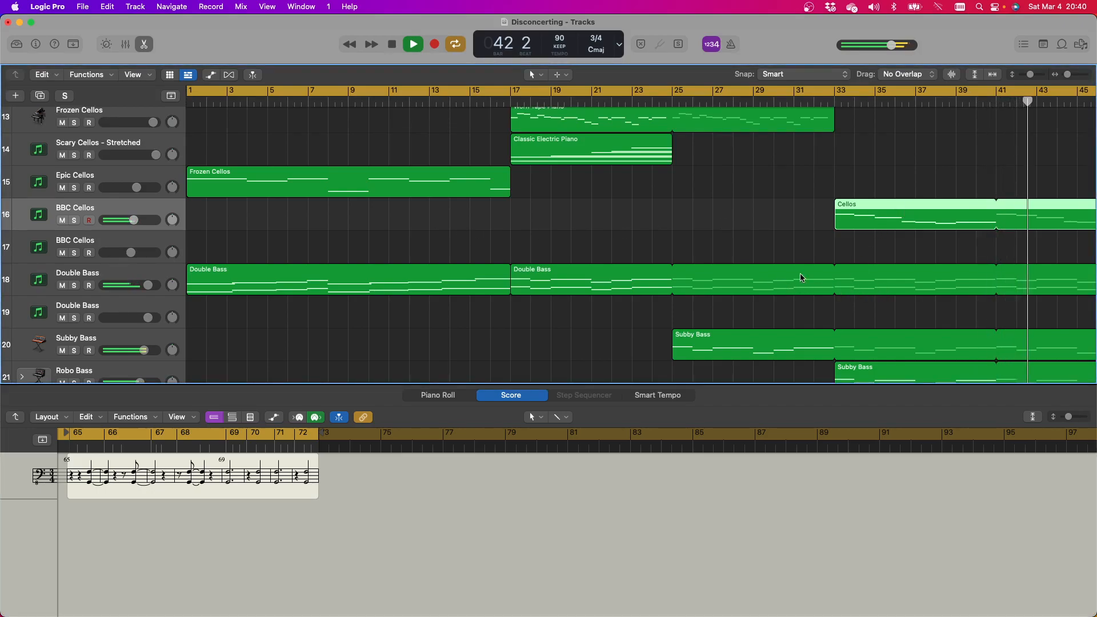
pyautogui.click(610, 222)
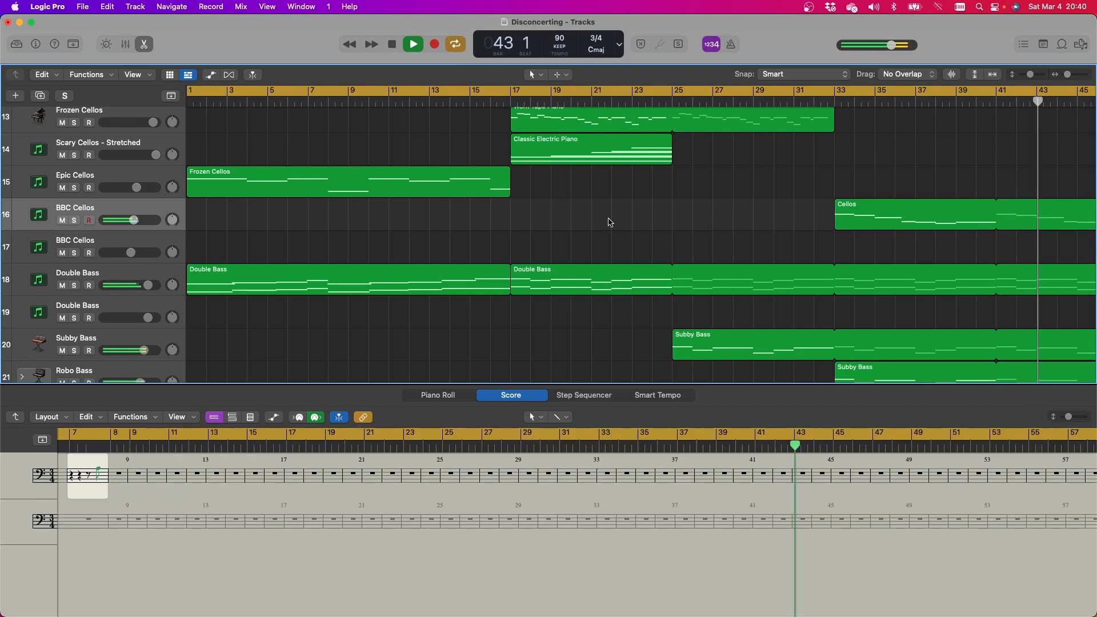
pyautogui.click(71, 211)
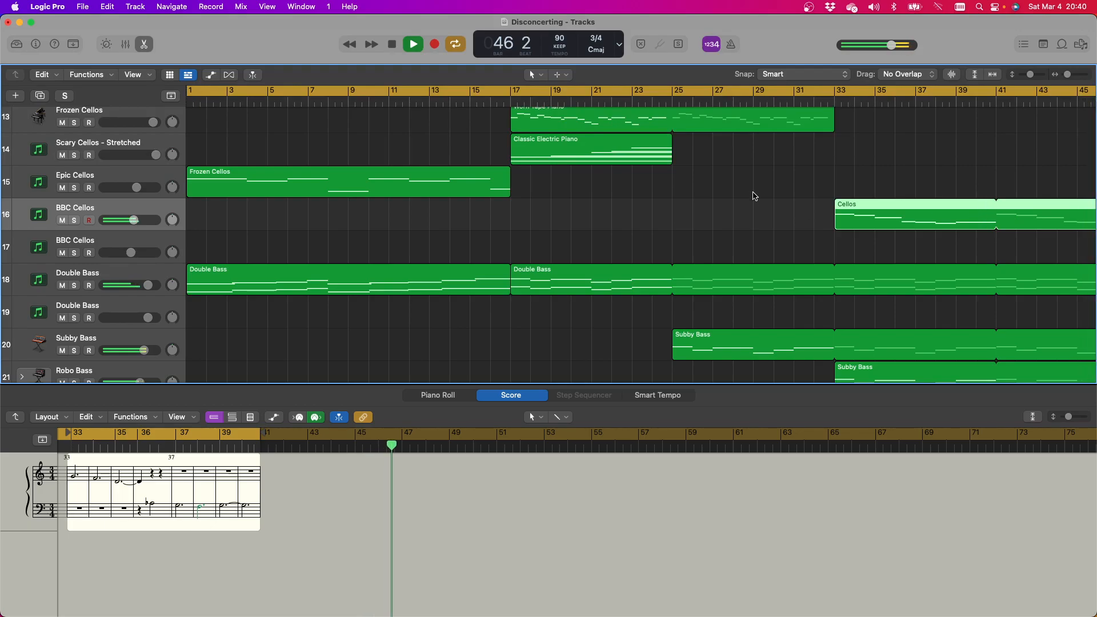
# Make the arrangement follow the playhead and examine the string, bass, percussion and brass layers from bar 47 onward during playback
pyautogui.click(253, 75)
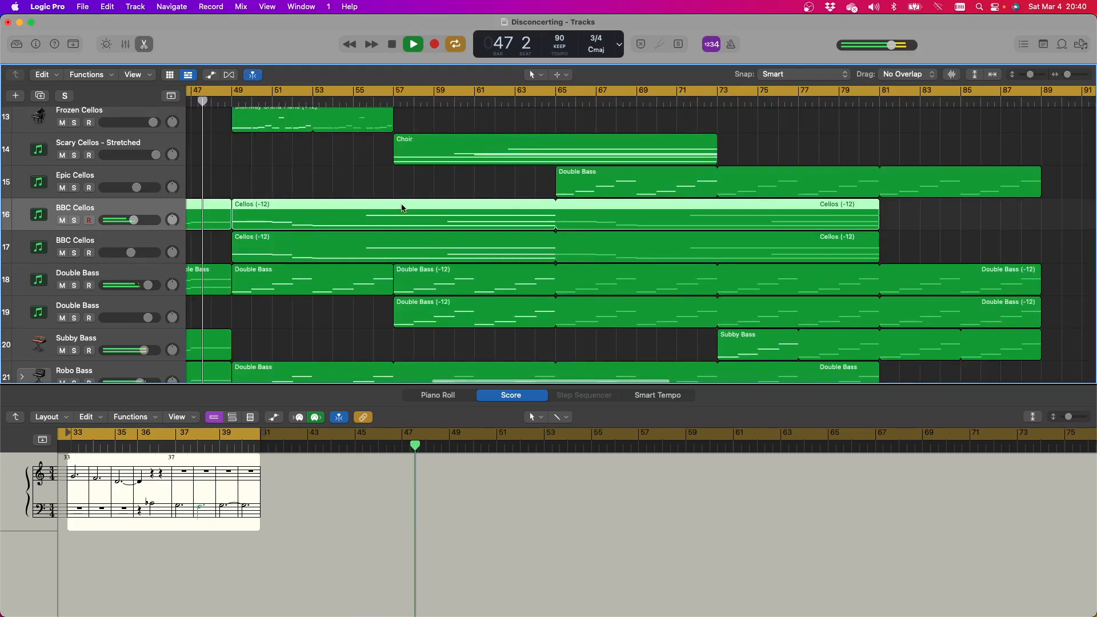
pyautogui.scroll(3, 704, 346)
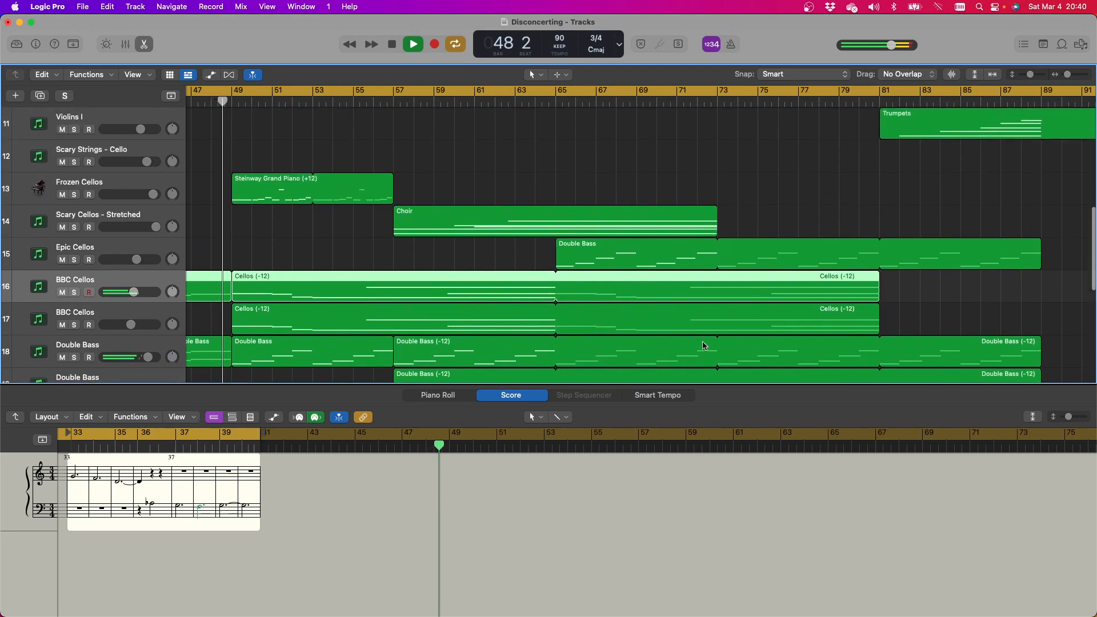
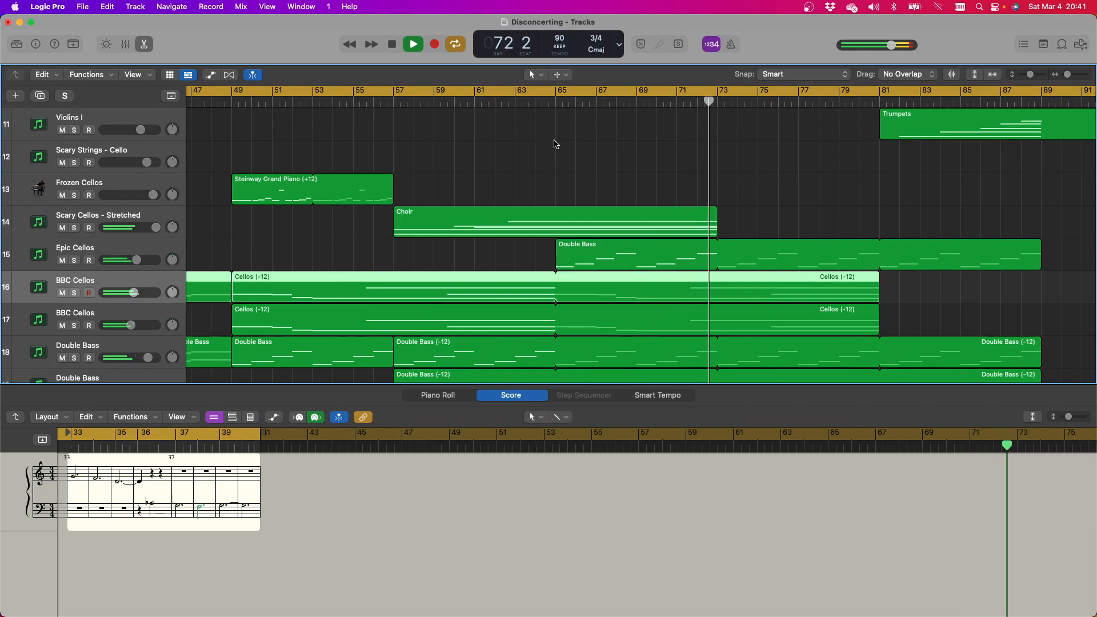
pyautogui.scroll(-10, 571, 177)
pyautogui.hscroll(5, 634, 200)
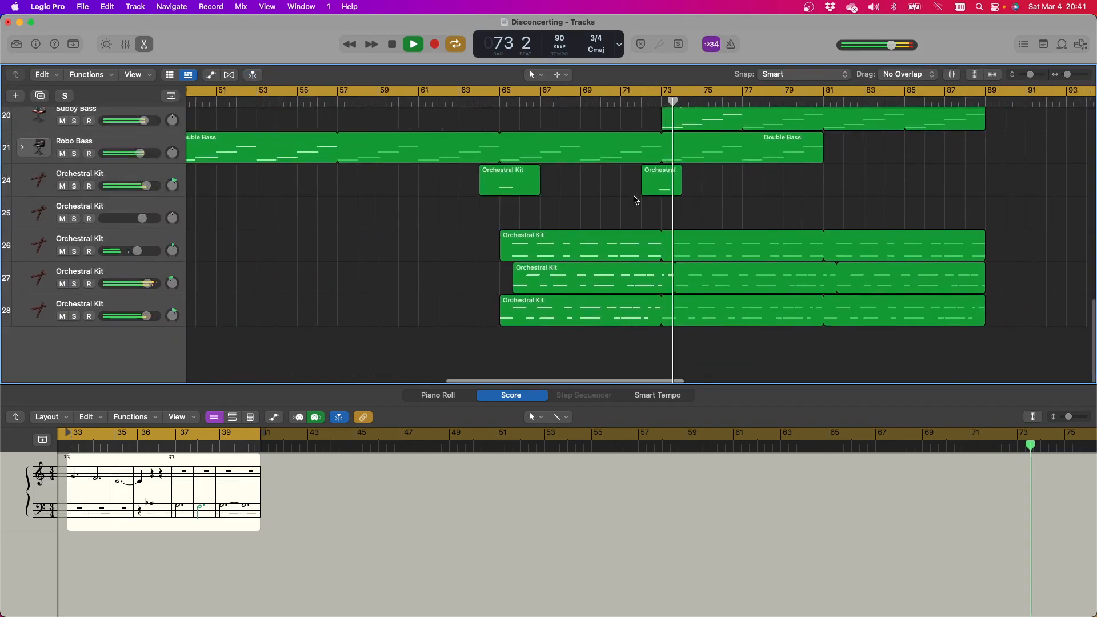
pyautogui.scroll(6, 635, 200)
pyautogui.scroll(1, 635, 200)
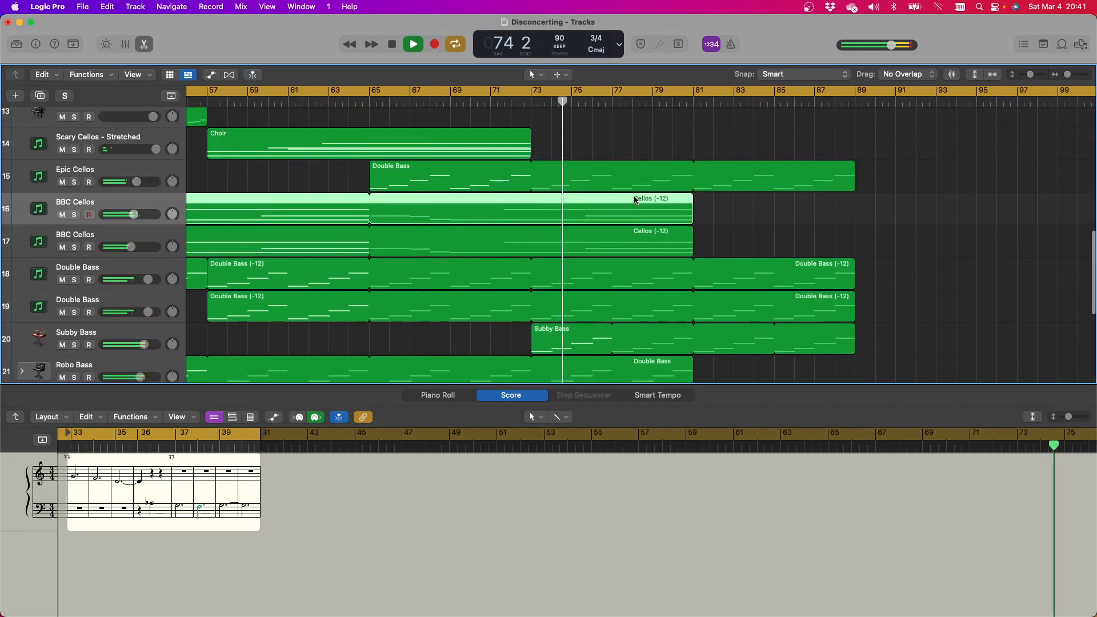
pyautogui.scroll(1, 635, 200)
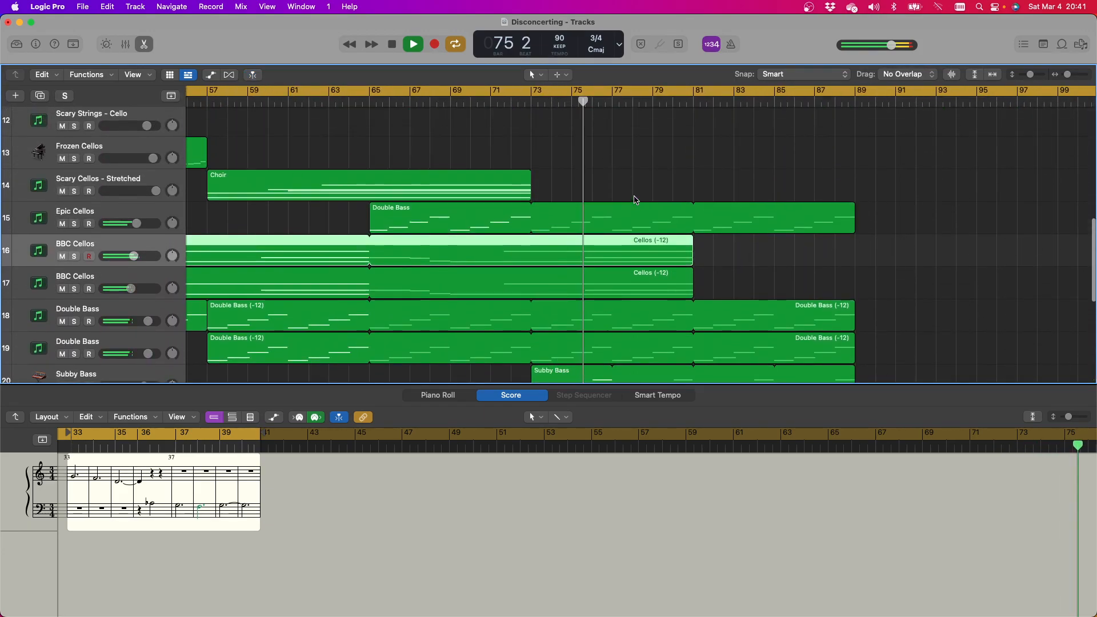
pyautogui.scroll(7, 634, 200)
pyautogui.scroll(4, 635, 200)
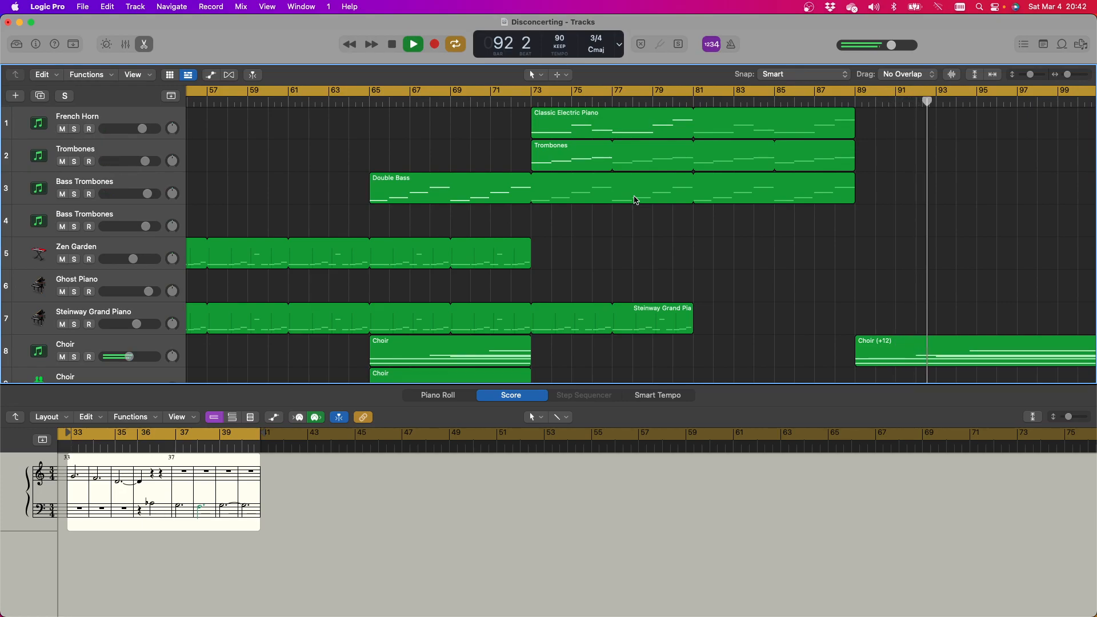
# Make the arrangement follow the playhead again and turn off cycle mode during playback
pyautogui.click(254, 75)
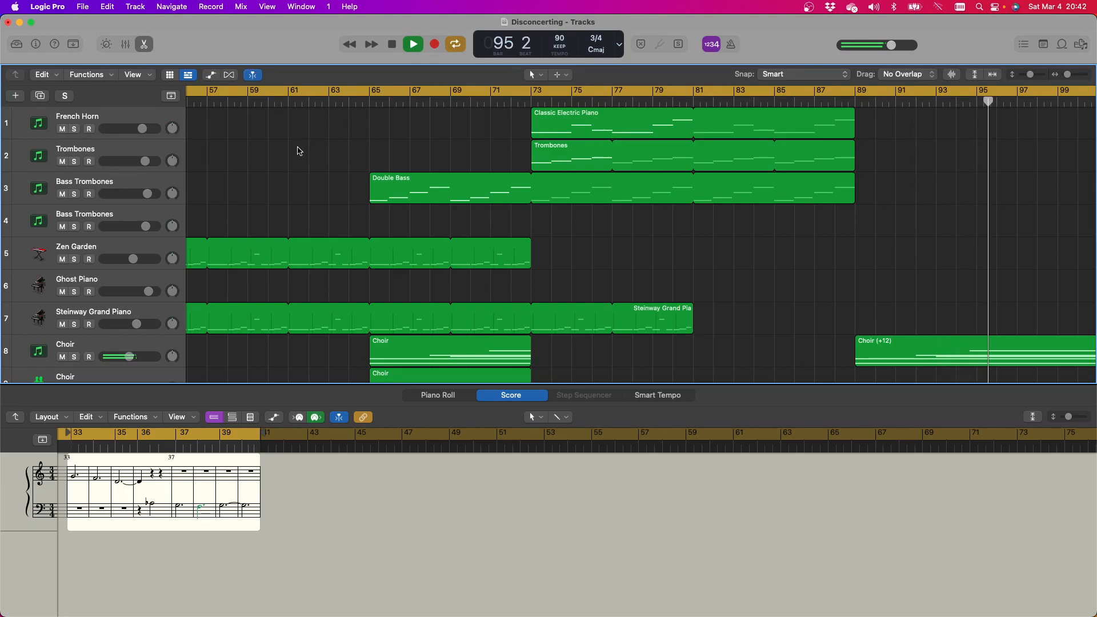
pyautogui.click(309, 92)
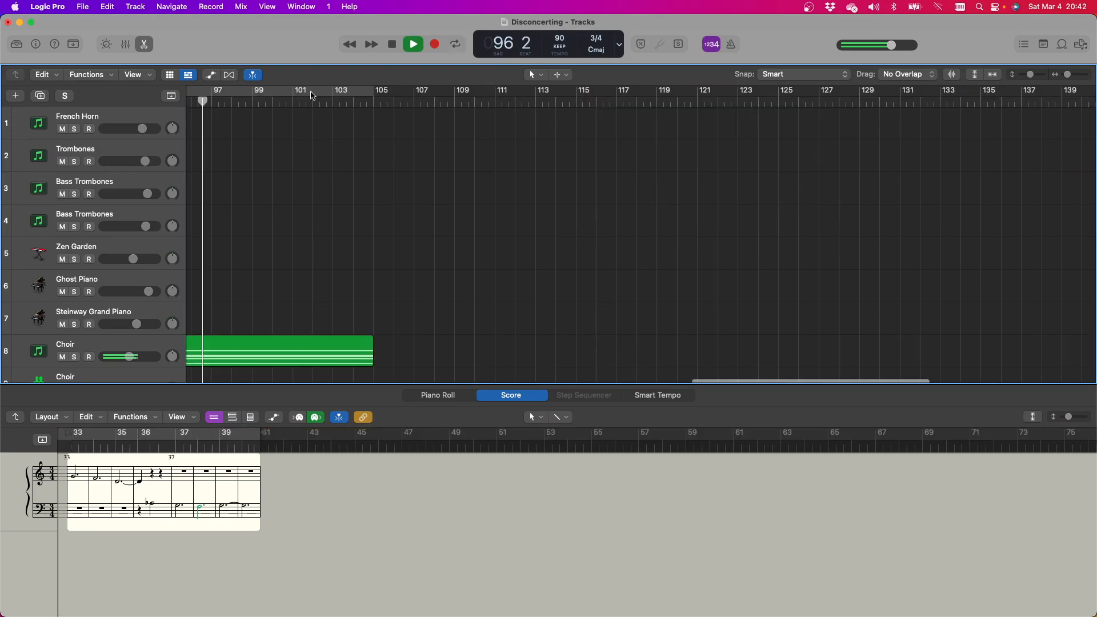
# Examine the Choir and Violins I layers between bars 73 and 105 while the arrangement plays to its end
pyautogui.scroll(-5, 334, 202)
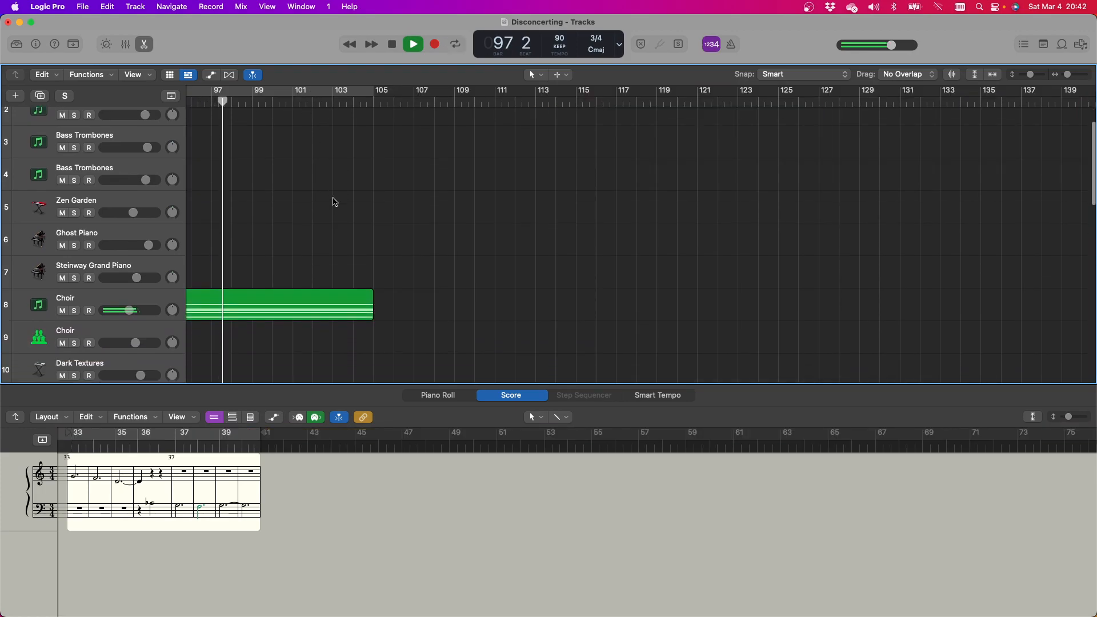
pyautogui.hscroll(-3, 335, 202)
pyautogui.hscroll(-10, 335, 202)
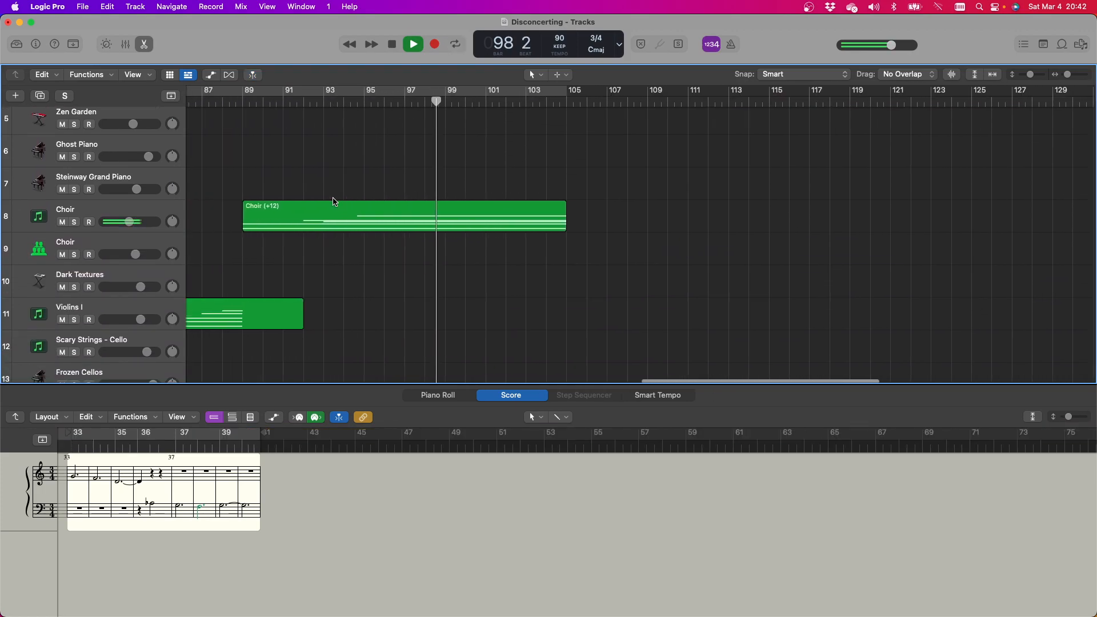
pyautogui.hscroll(-4, 334, 201)
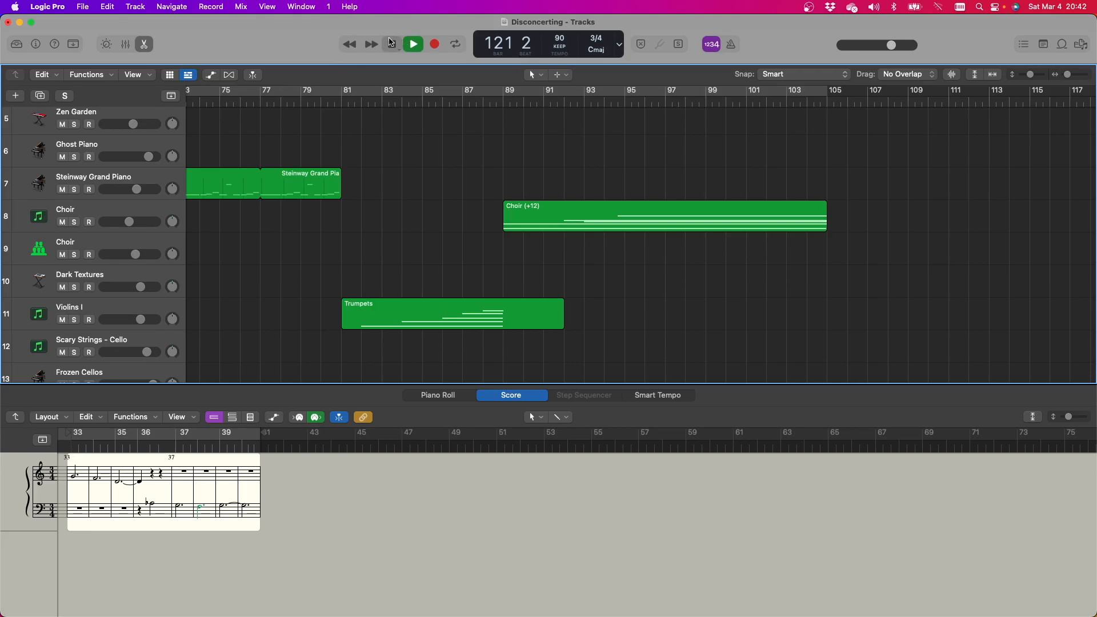
# Survey the keyboard, choir and string layers with playback stopped, and play a short passage from bar 49
pyautogui.scroll(-3, 504, 147)
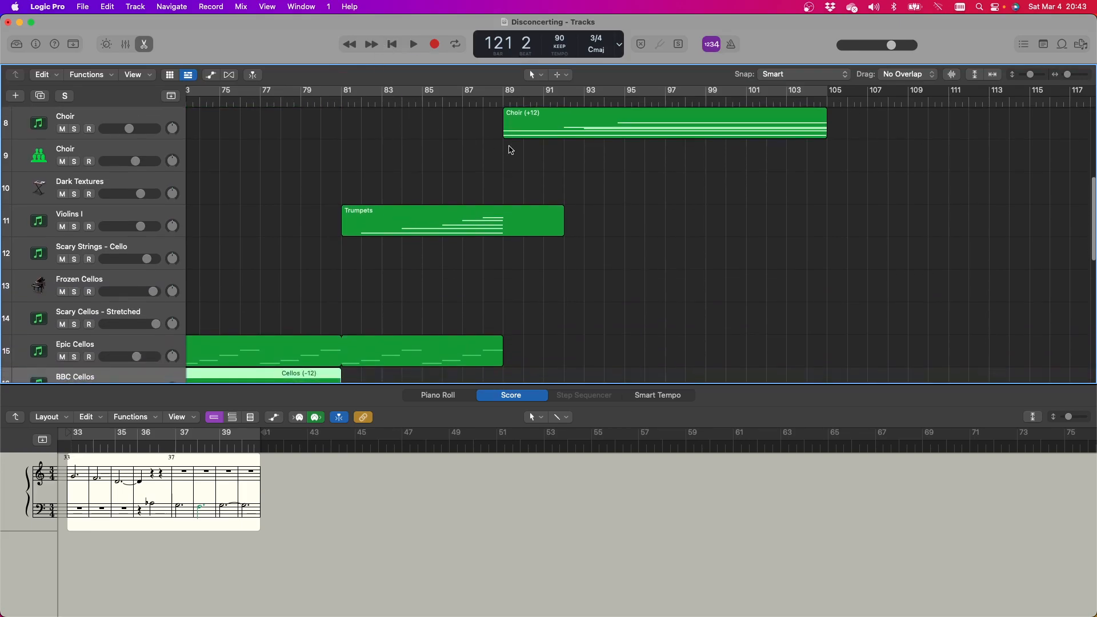
pyautogui.hscroll(-15, 505, 148)
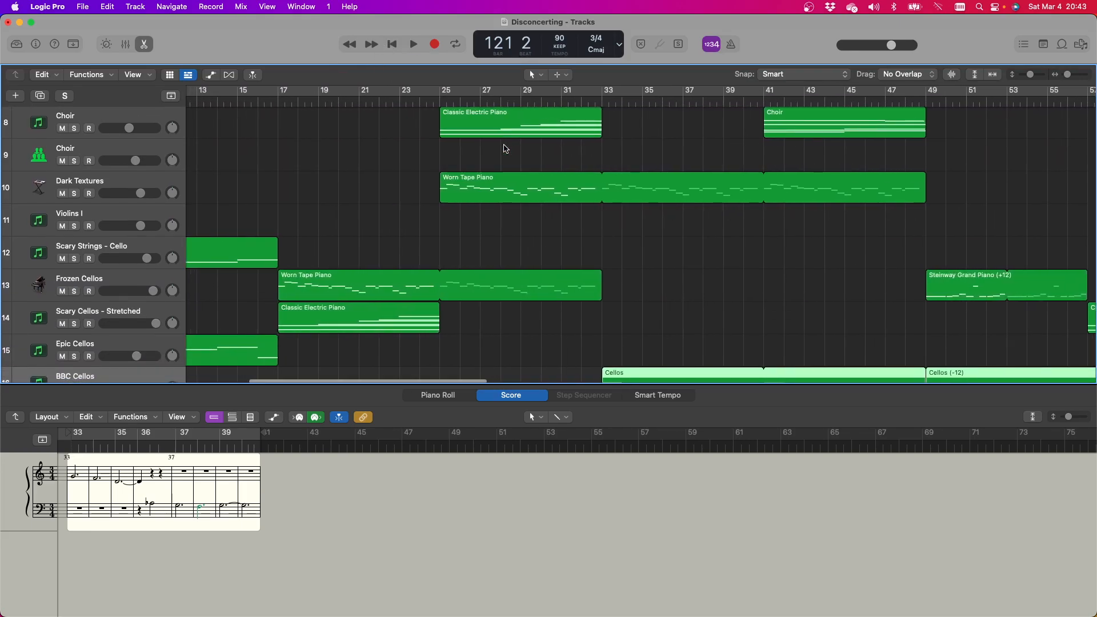
pyautogui.hscroll(2, 415, 140)
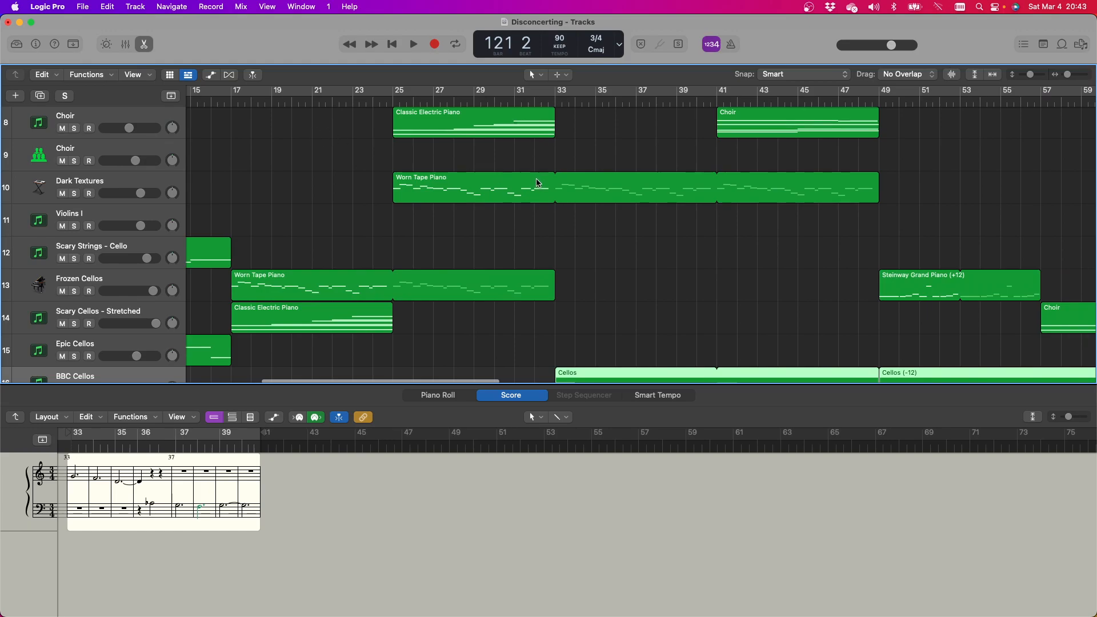
pyautogui.scroll(7, 555, 178)
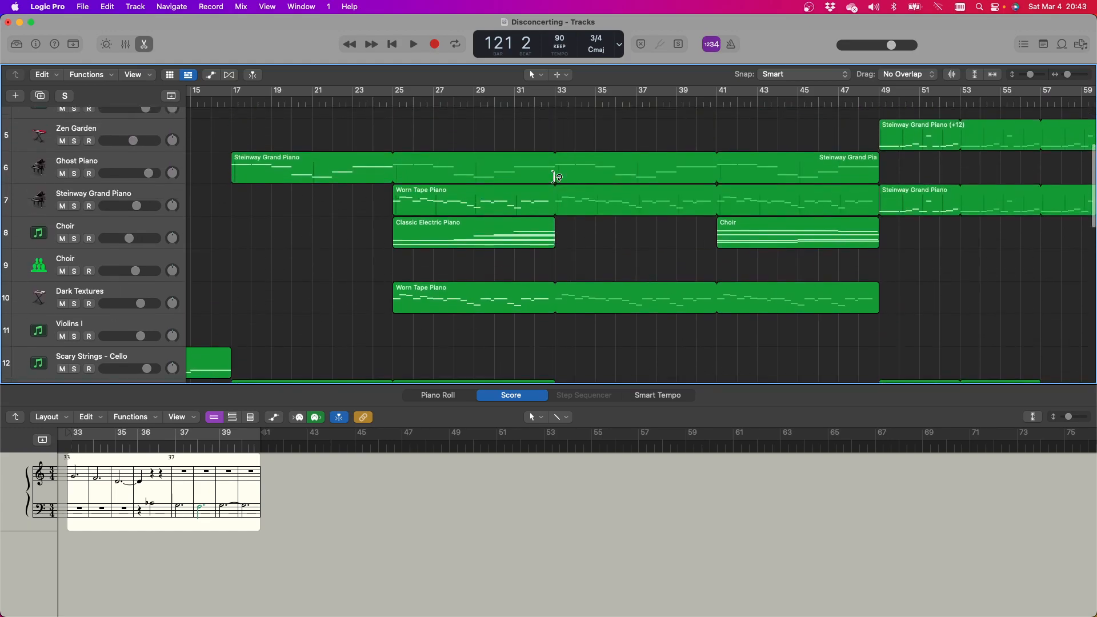
pyautogui.hscroll(10, 555, 179)
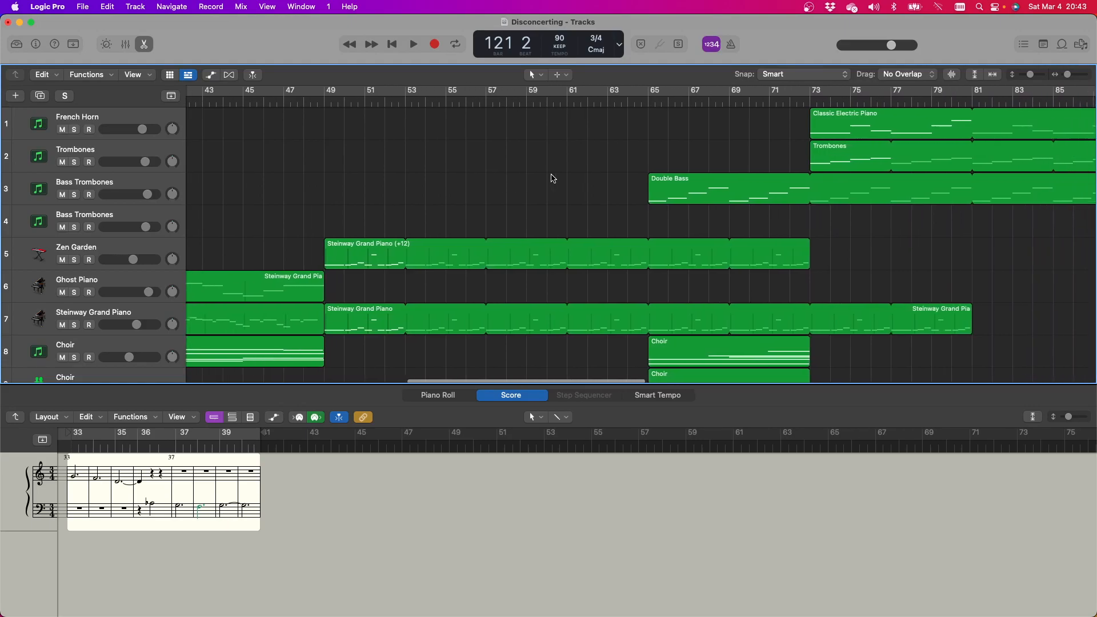
pyautogui.click(310, 102)
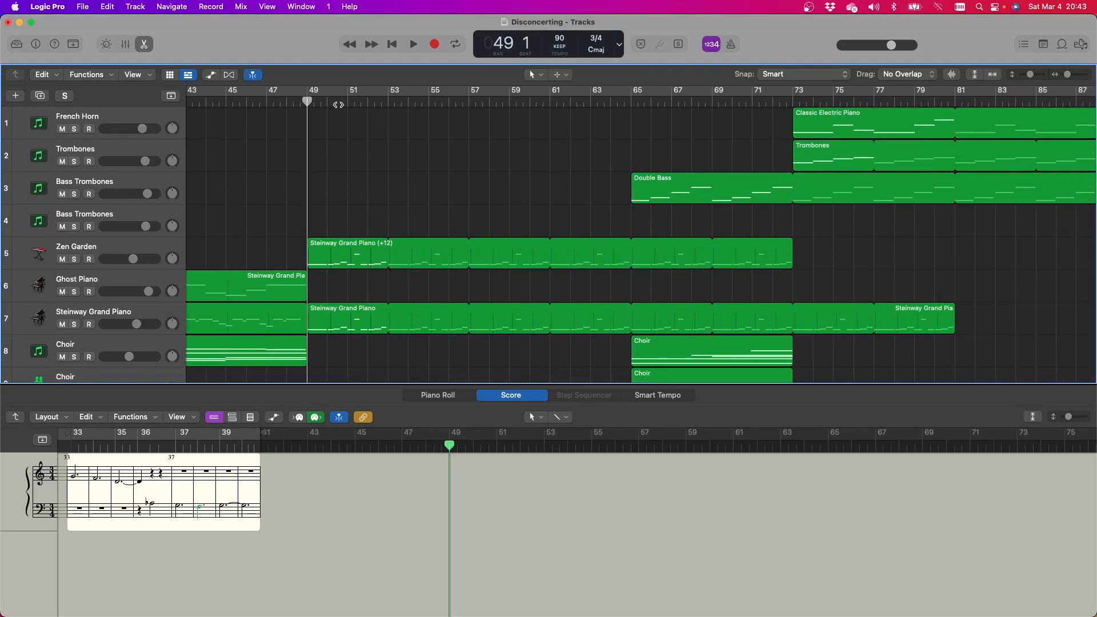
pyautogui.press('space')
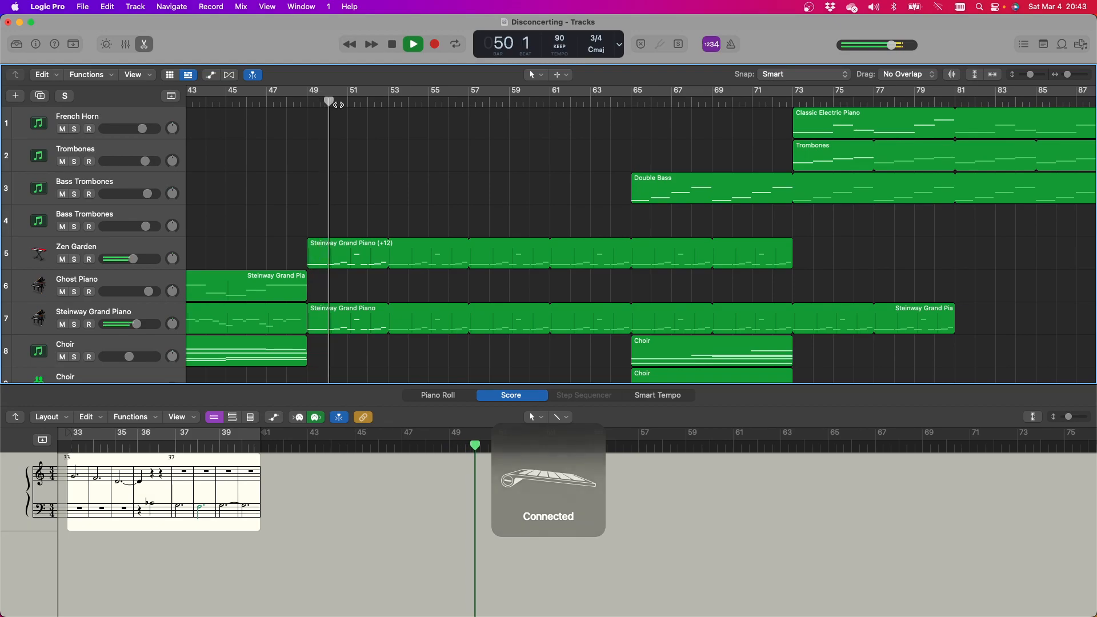
pyautogui.press('space')
# Select the Scary Strings - Cello track and play the string layers again from bar 49
pyautogui.scroll(-8, 377, 168)
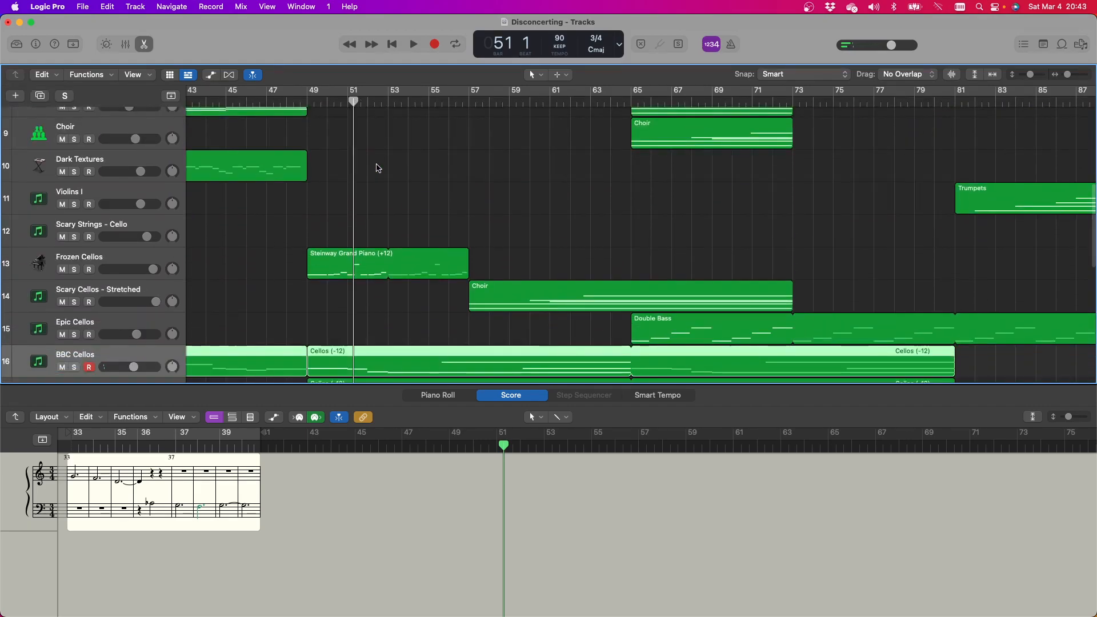
pyautogui.click(113, 227)
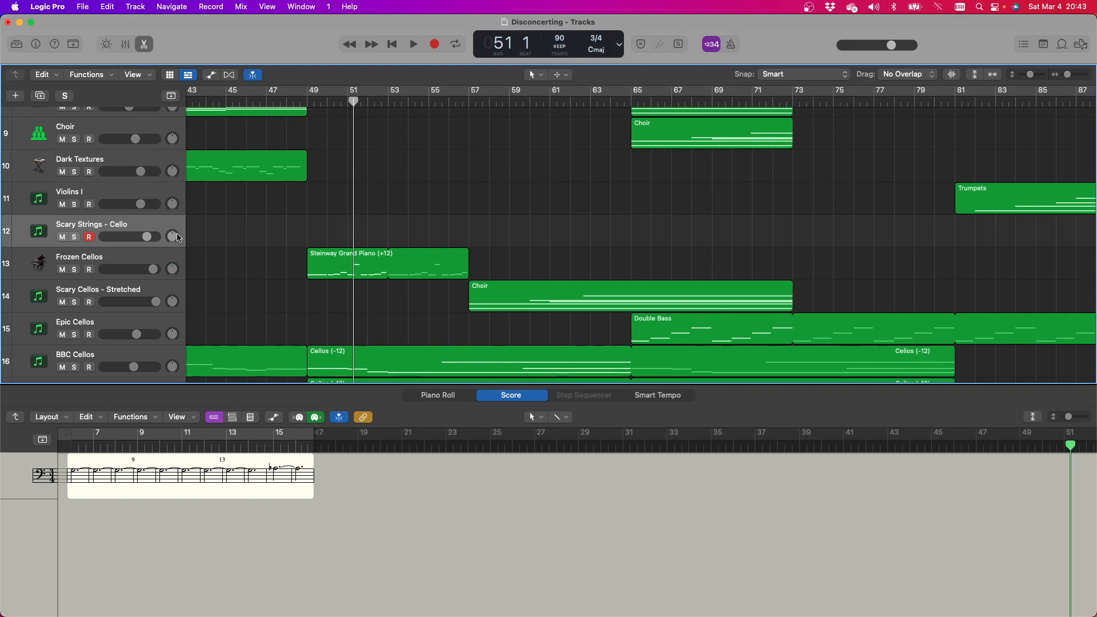
pyautogui.click(307, 100)
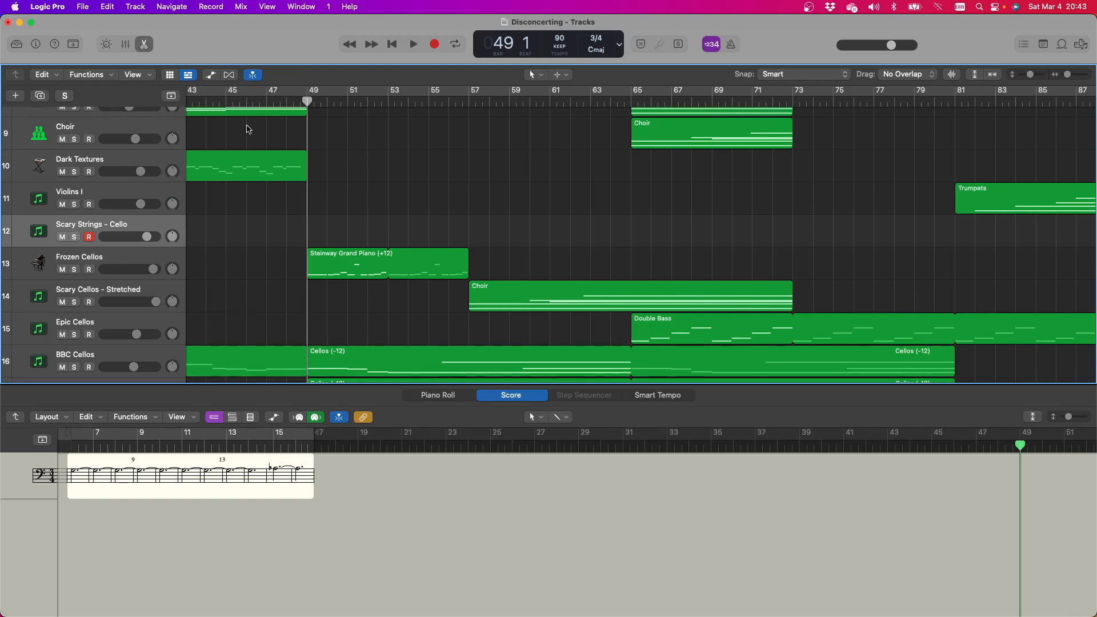
pyautogui.press('space')
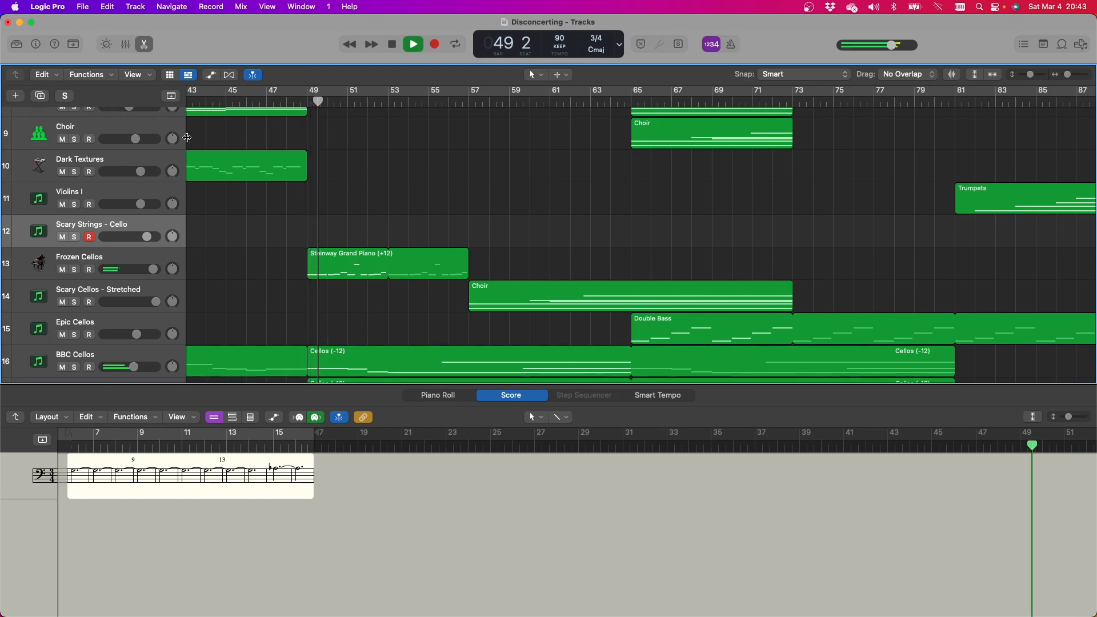
# Solo the Frozen Cellos and Steinway Grand Piano tracks and listen to their doubled melody from bar 49
pyautogui.click(74, 270)
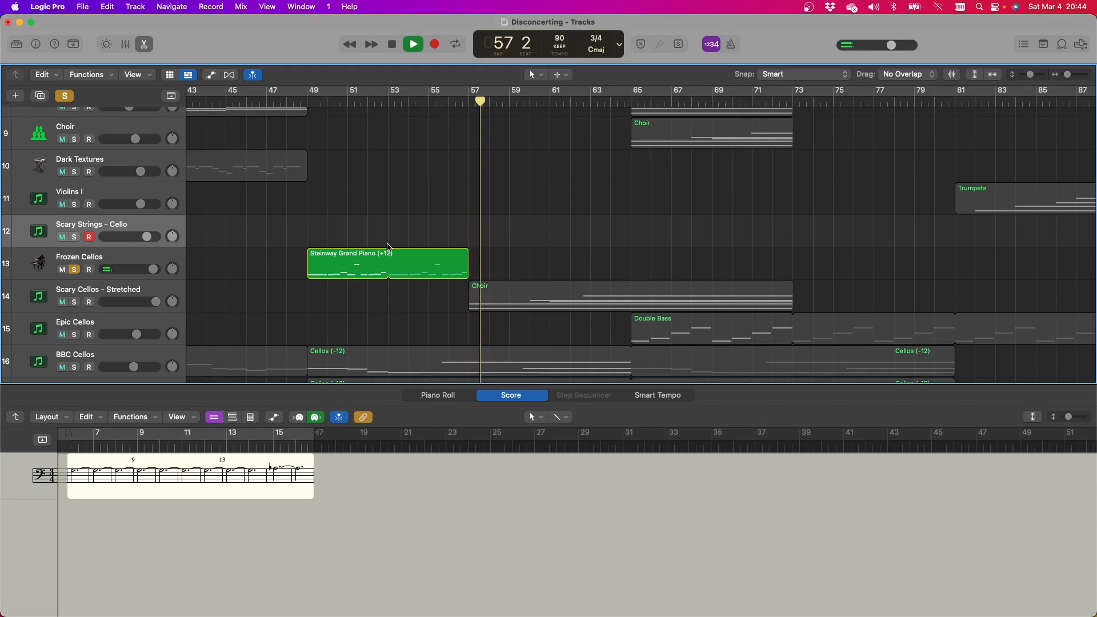
pyautogui.scroll(-2, 382, 252)
pyautogui.scroll(6, 381, 249)
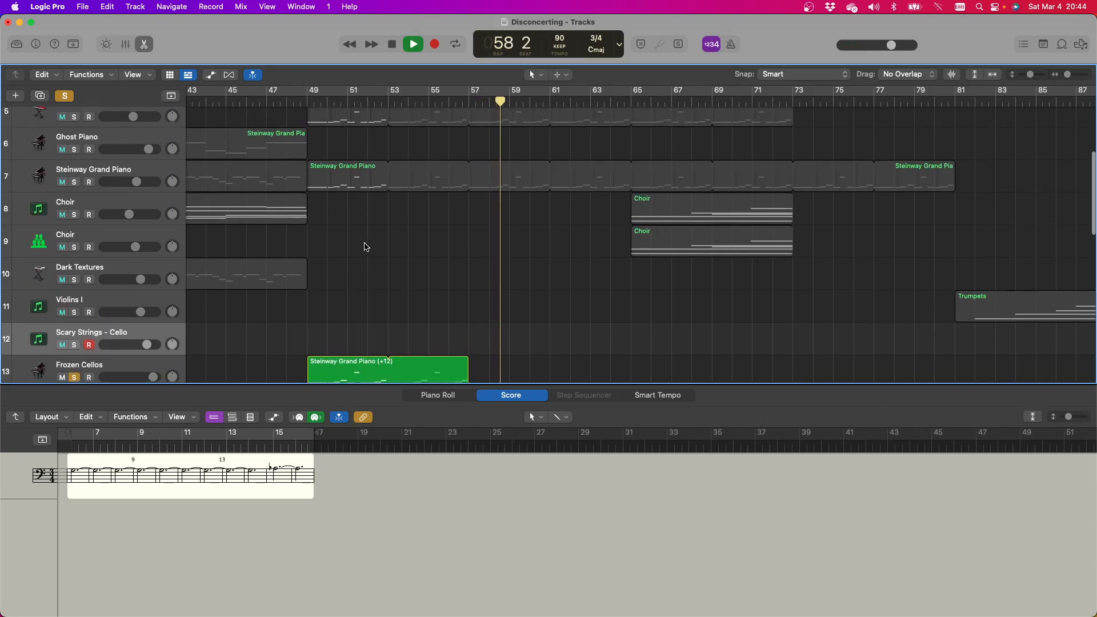
pyautogui.click(178, 170)
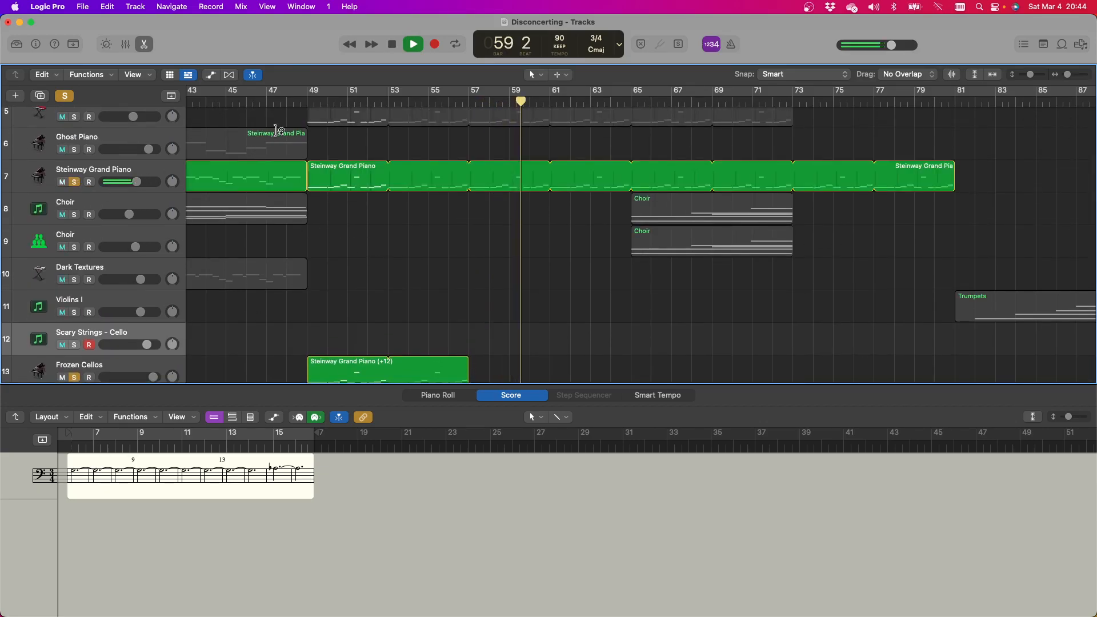
pyautogui.click(305, 101)
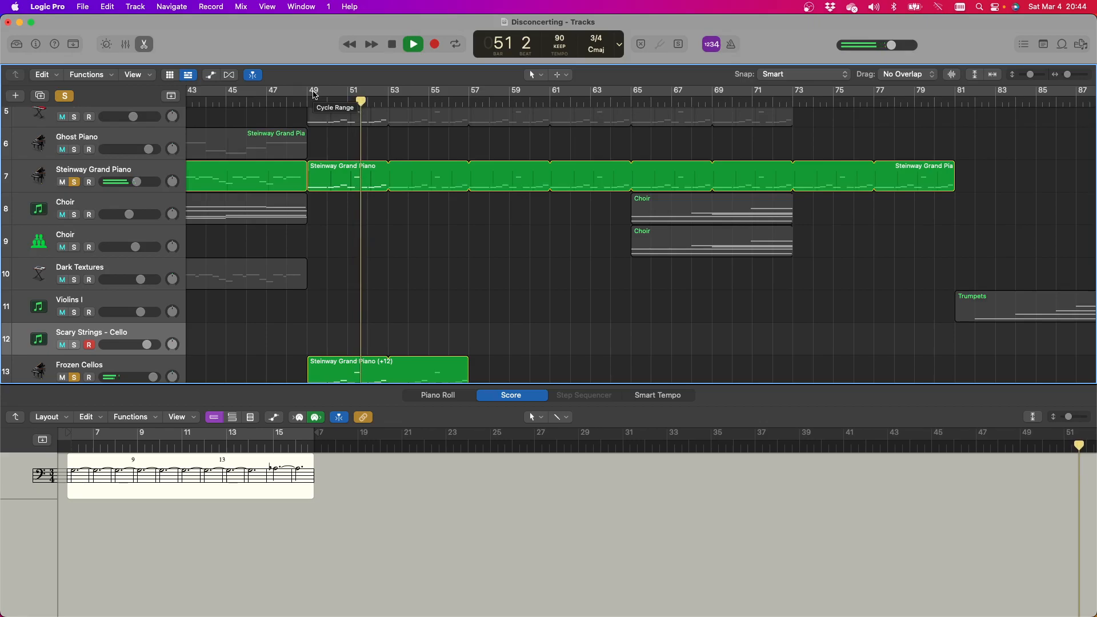
pyautogui.scroll(-3, 465, 187)
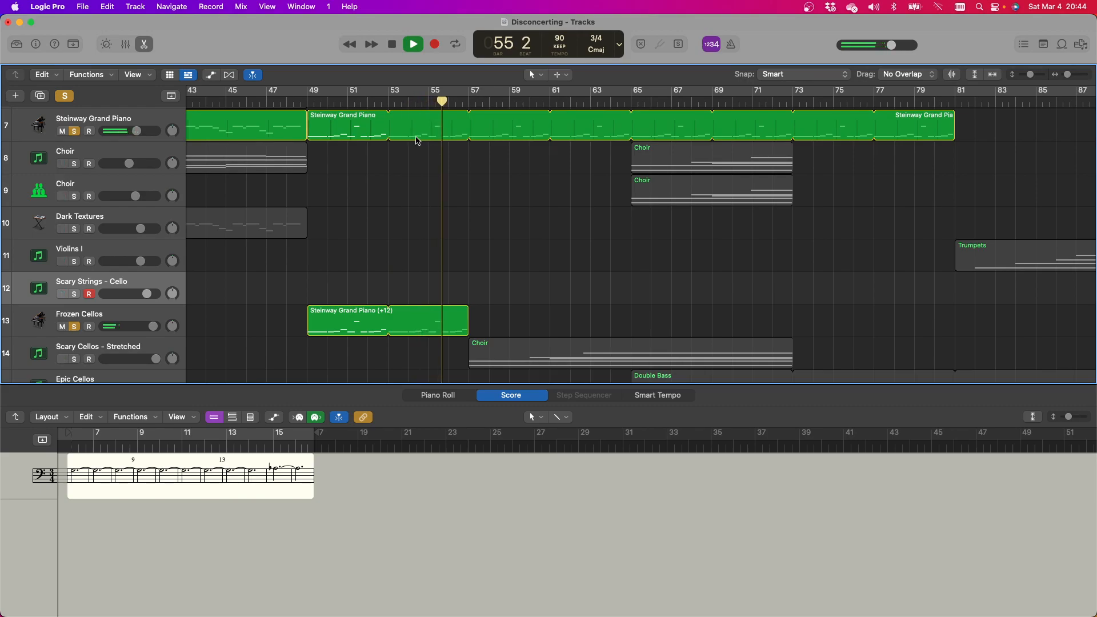
pyautogui.hscroll(2, 400, 103)
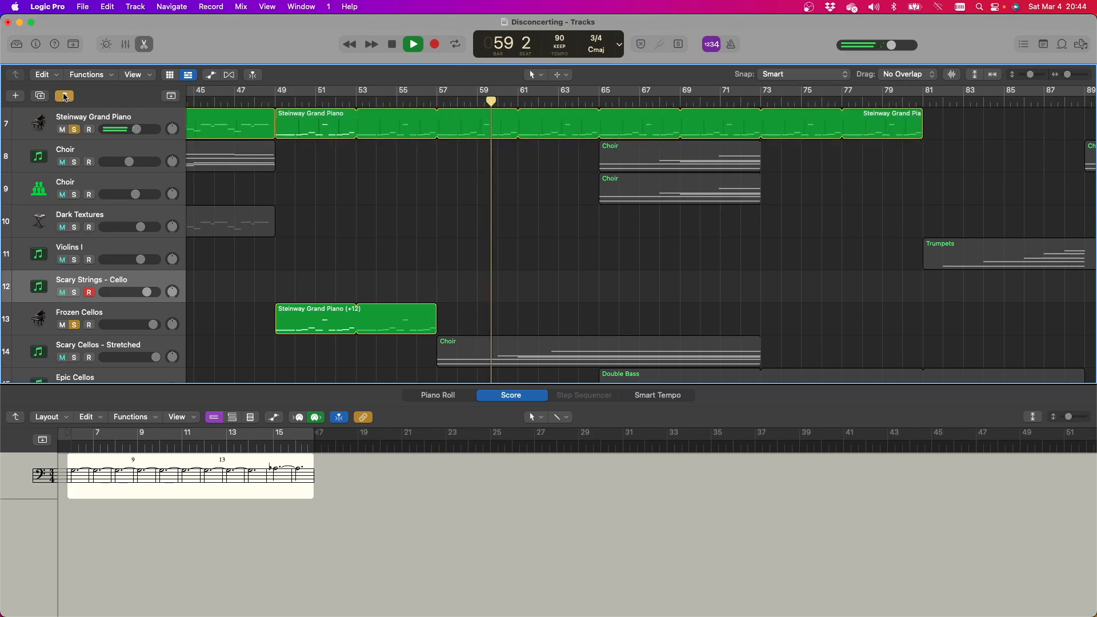
# Clear all track solos, examine the bass and Orchestral Kit layers from bar 57, and stop playback at bar 67
pyautogui.click(64, 96)
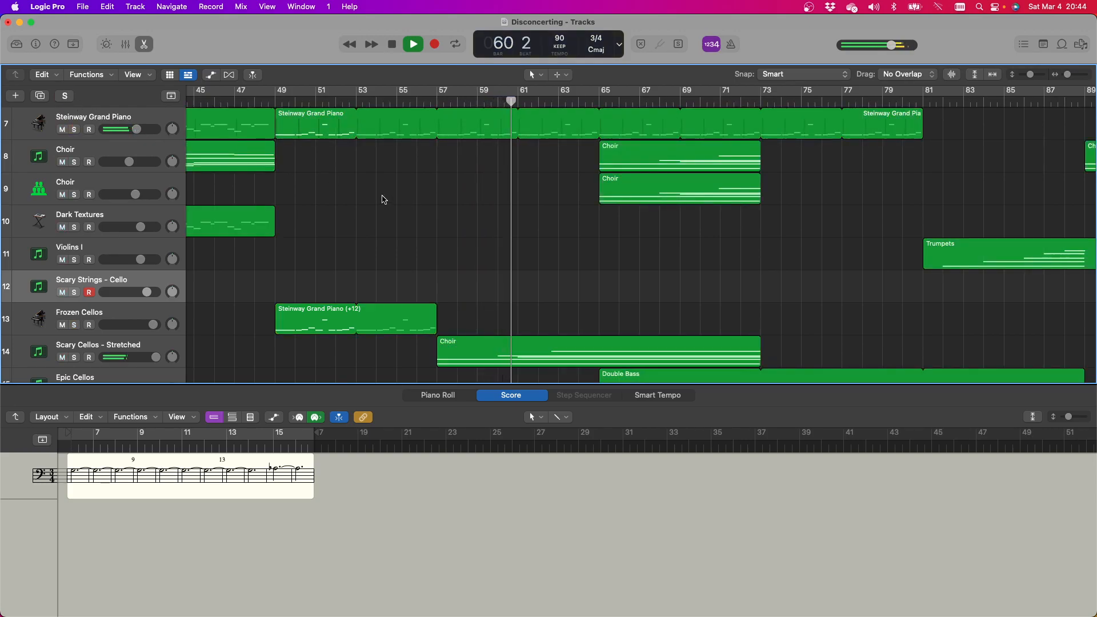
pyautogui.scroll(-10, 480, 245)
pyautogui.hscroll(5, 445, 241)
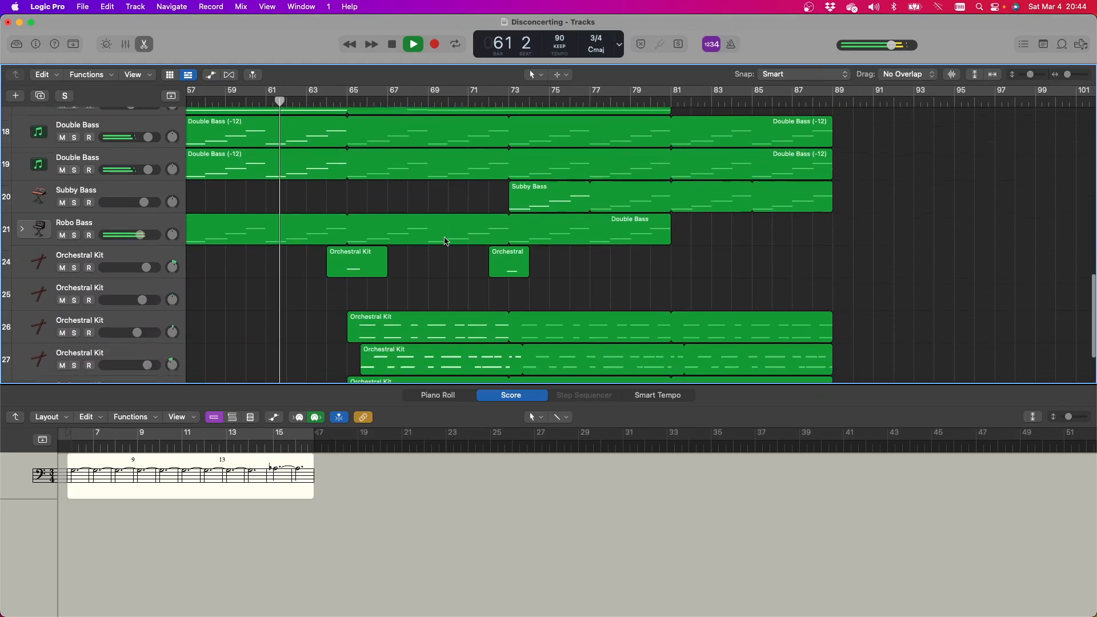
pyautogui.scroll(-3, 447, 241)
pyautogui.scroll(-2, 365, 241)
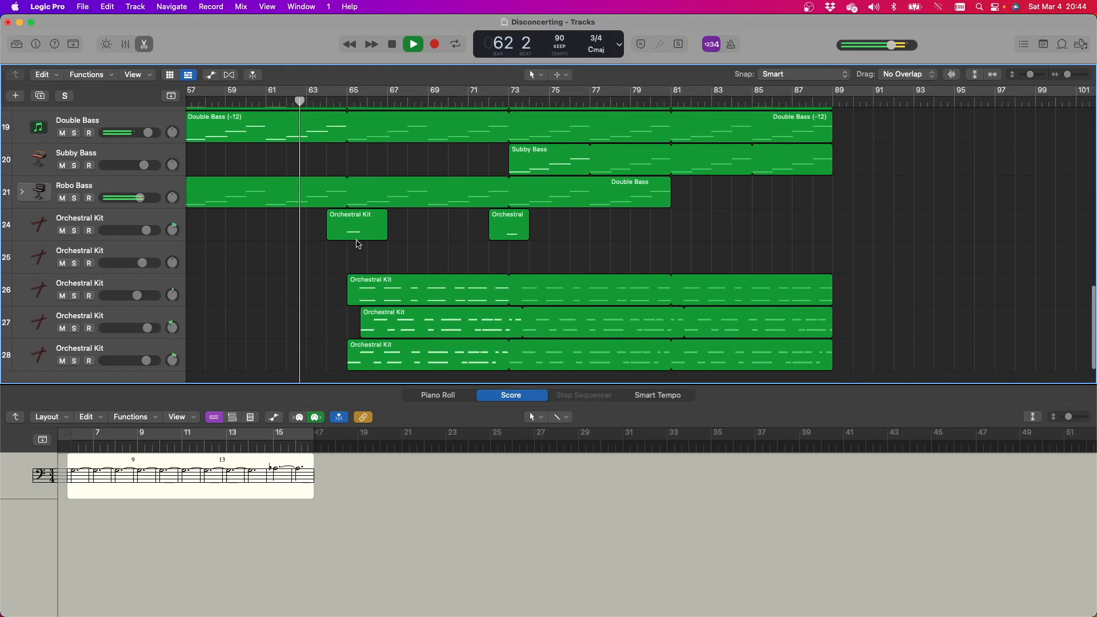
pyautogui.click(109, 247)
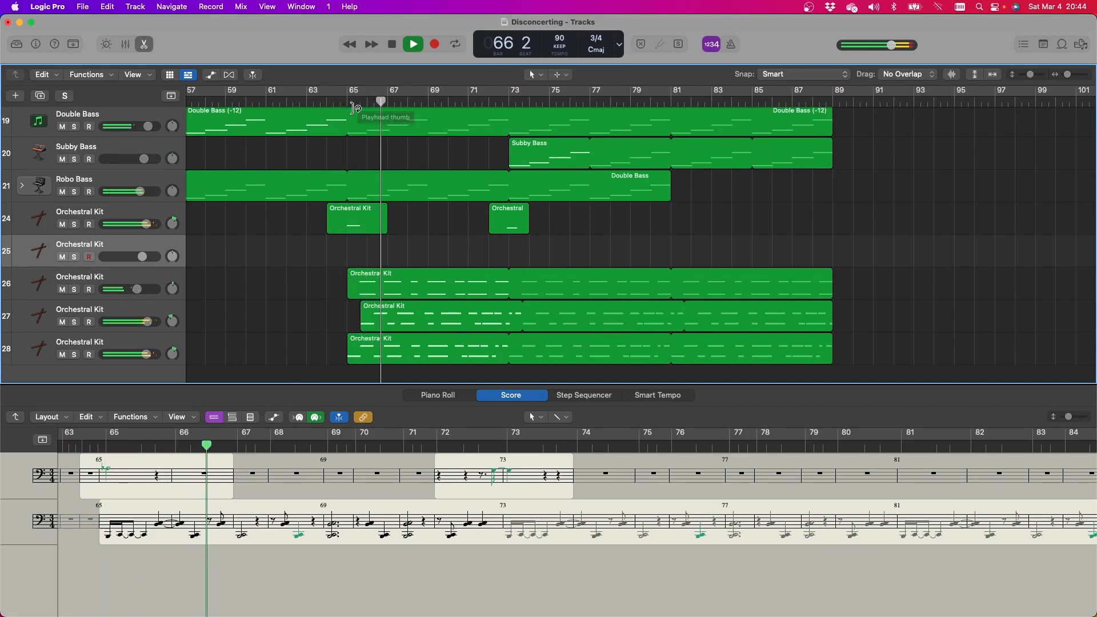
pyautogui.press('space')
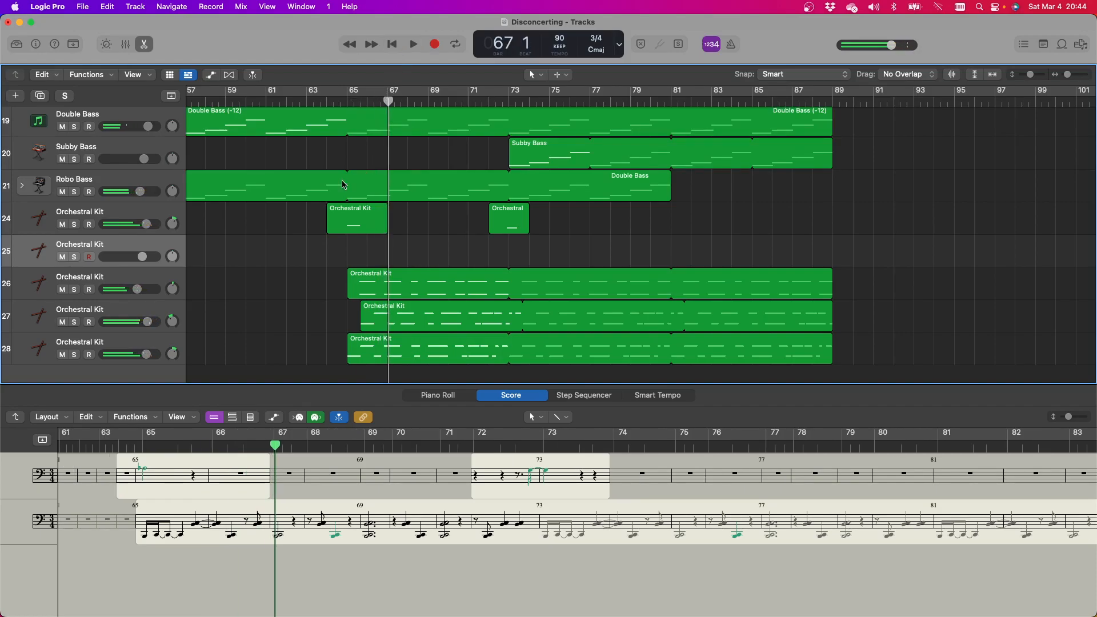
# Compare the Orchestral Kit regions on tracks 26 and 27 in notation, and show the track 27 region in the Piano Roll
pyautogui.click(364, 317)
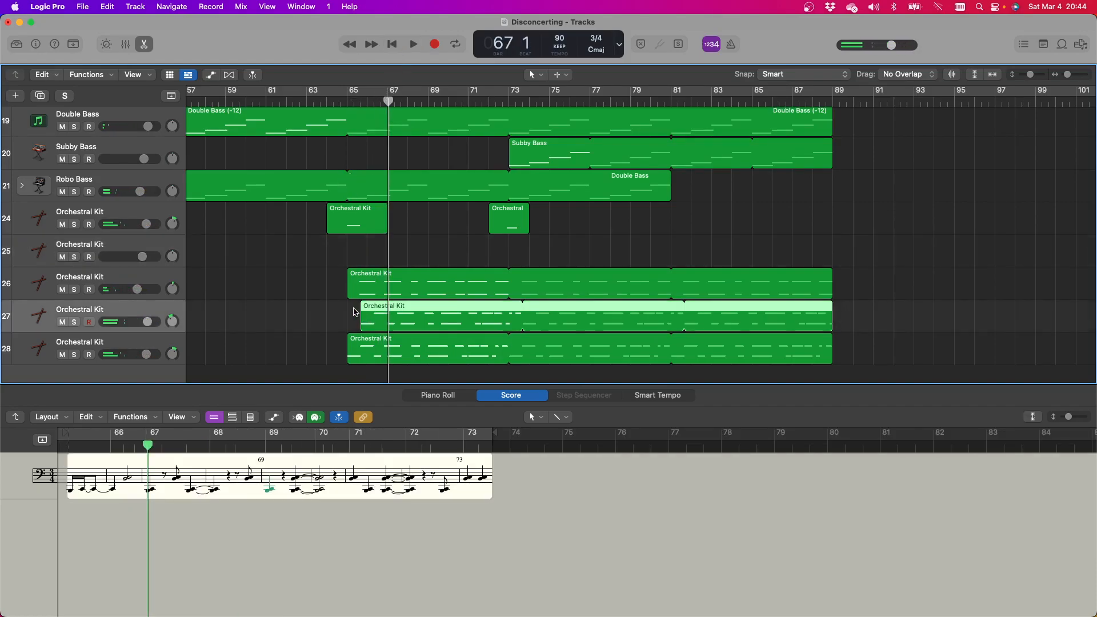
pyautogui.click(382, 285)
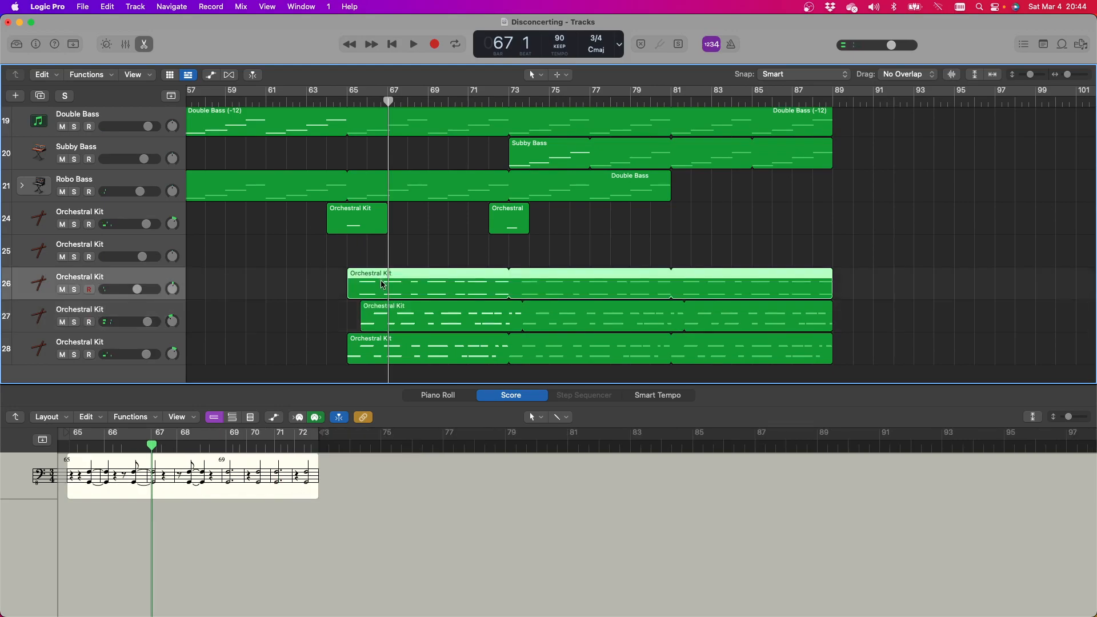
pyautogui.click(373, 309)
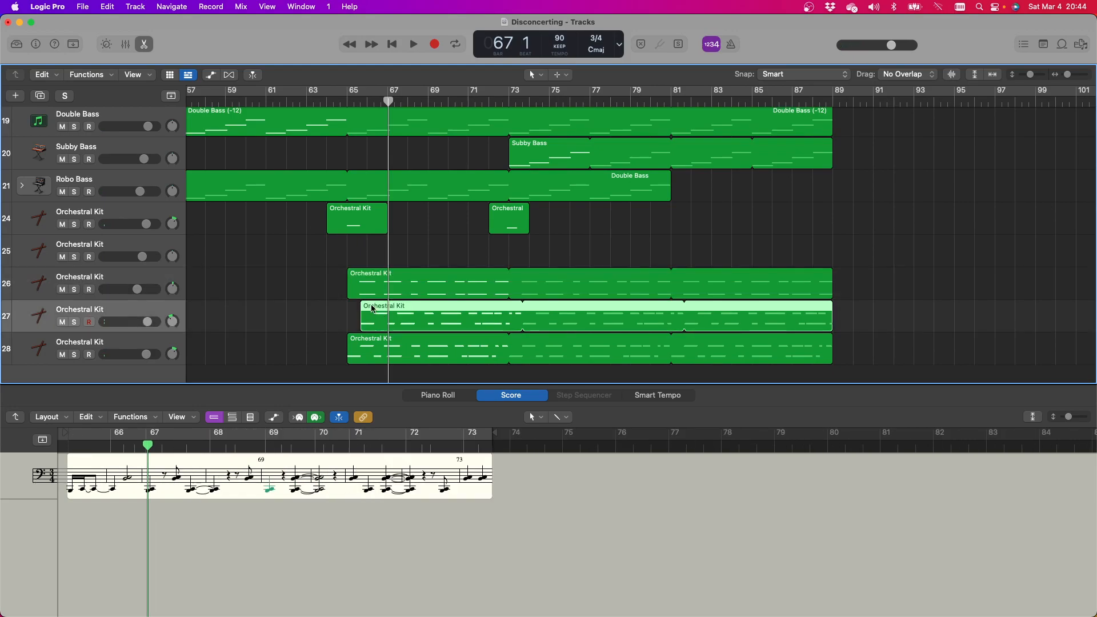
pyautogui.click(438, 395)
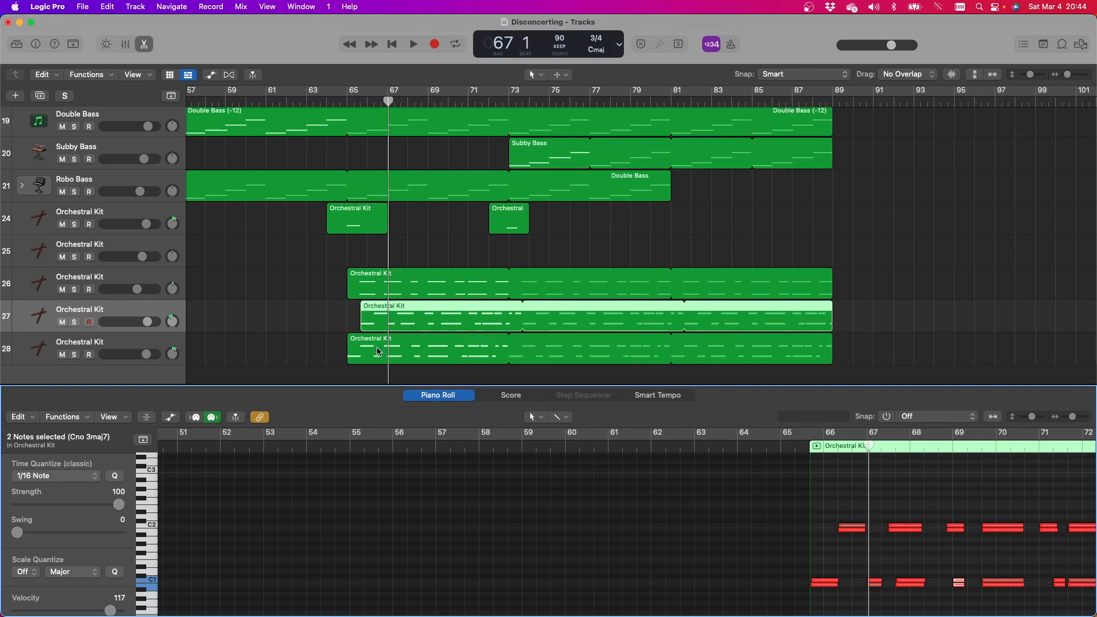
# Play the entrance of the percussion with the full arrangement from bar 65 and stop at bar 67
pyautogui.click(342, 99)
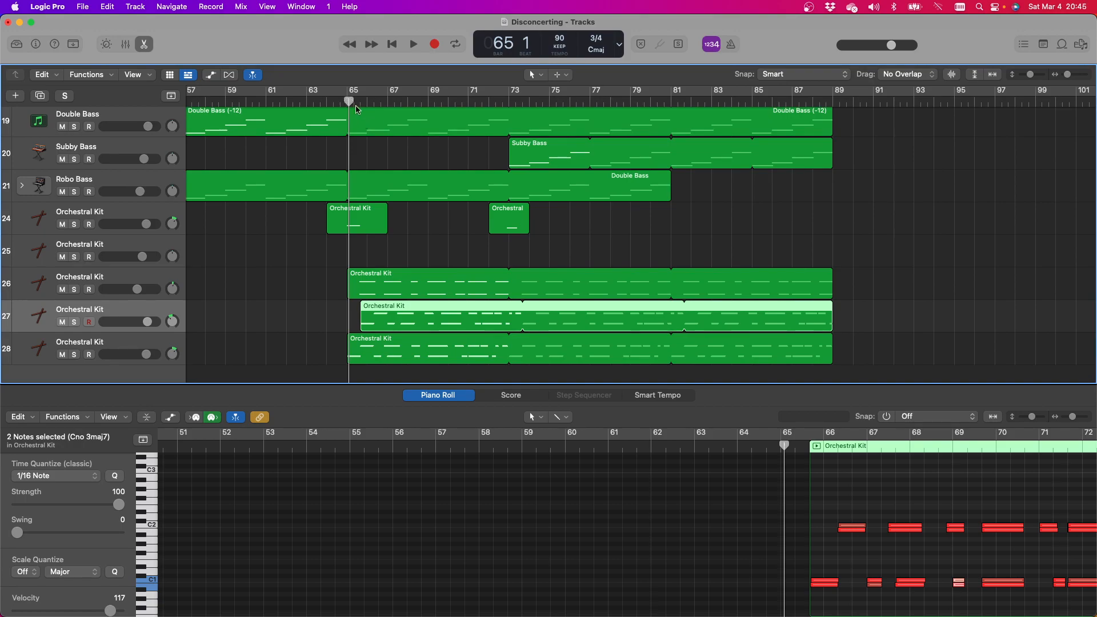
pyautogui.click(348, 101)
pyautogui.click(413, 44)
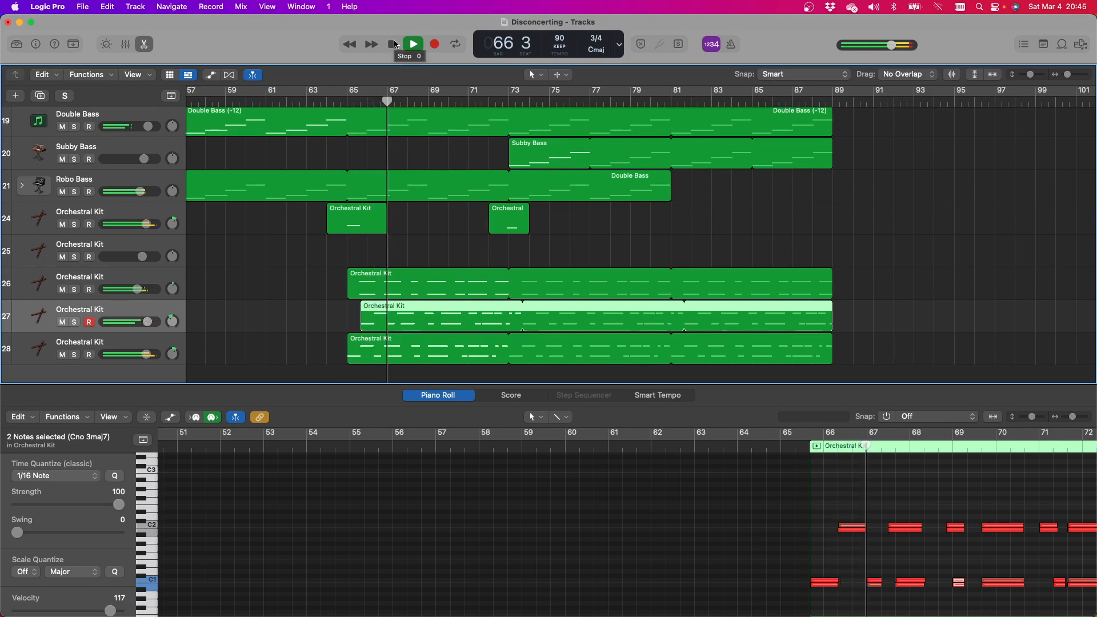
pyautogui.click(393, 44)
# Solo the Orchestral Kit tracks 24, 26, 27 and 28 and play the percussion alone from bar 65
pyautogui.click(75, 289)
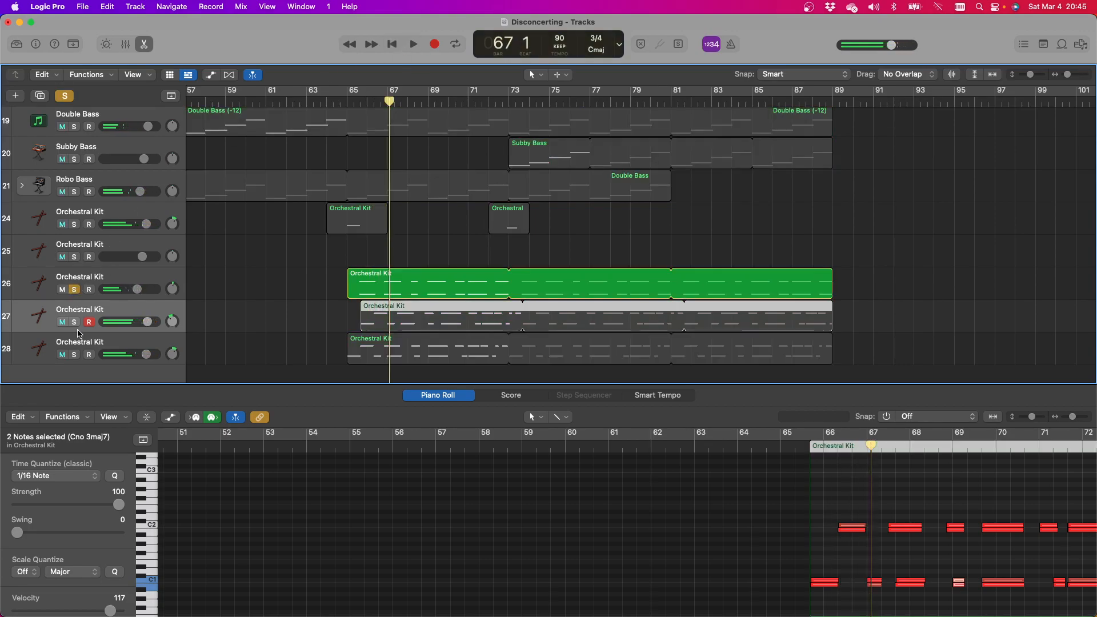
pyautogui.click(74, 322)
pyautogui.click(74, 354)
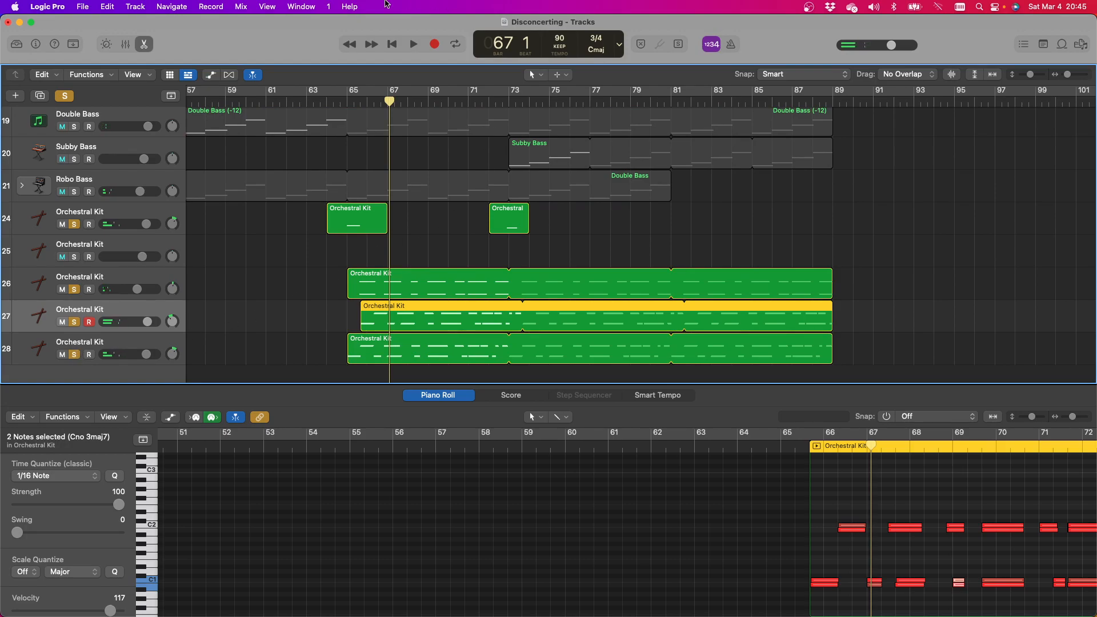
pyautogui.click(415, 46)
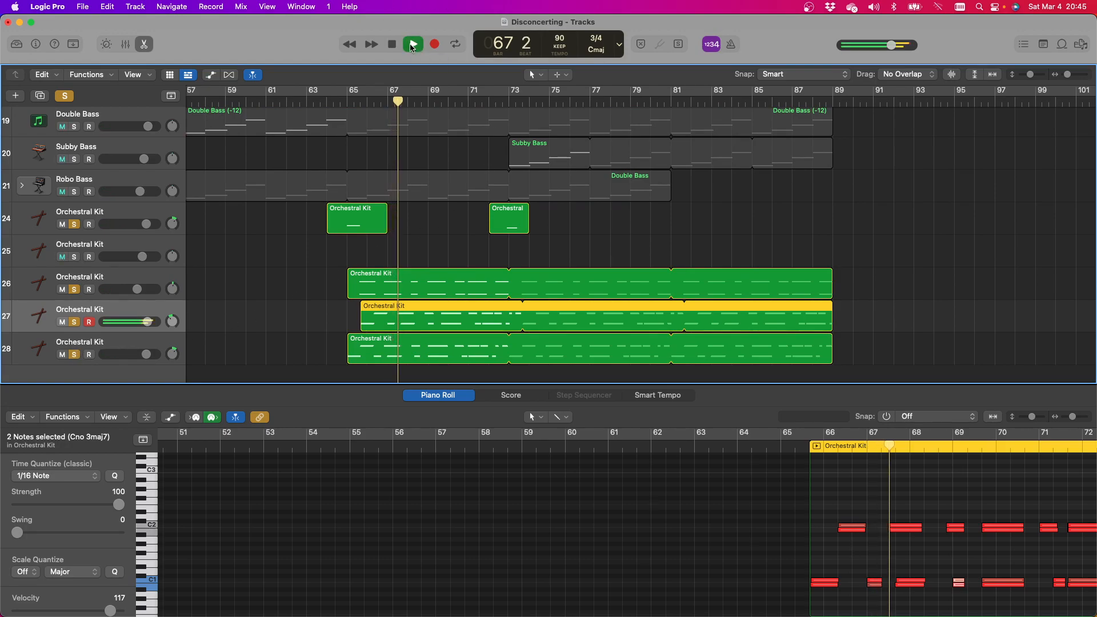
pyautogui.click(346, 101)
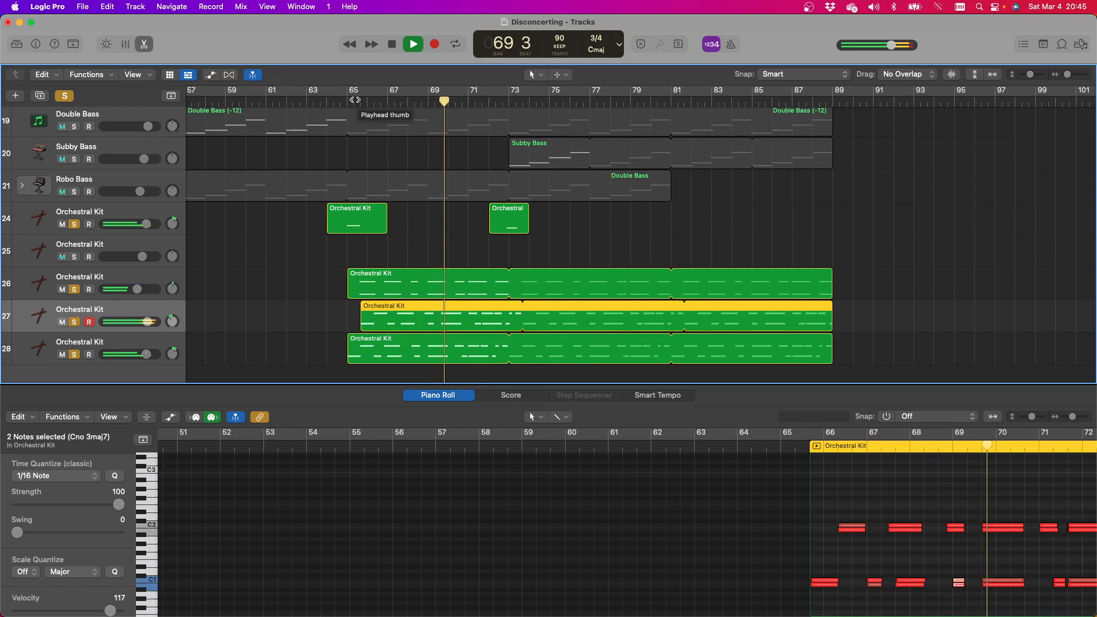
# Audition the Robo Bass, Subby Bass and Double Bass one at a time in solo together with the soloed percussion
pyautogui.click(74, 192)
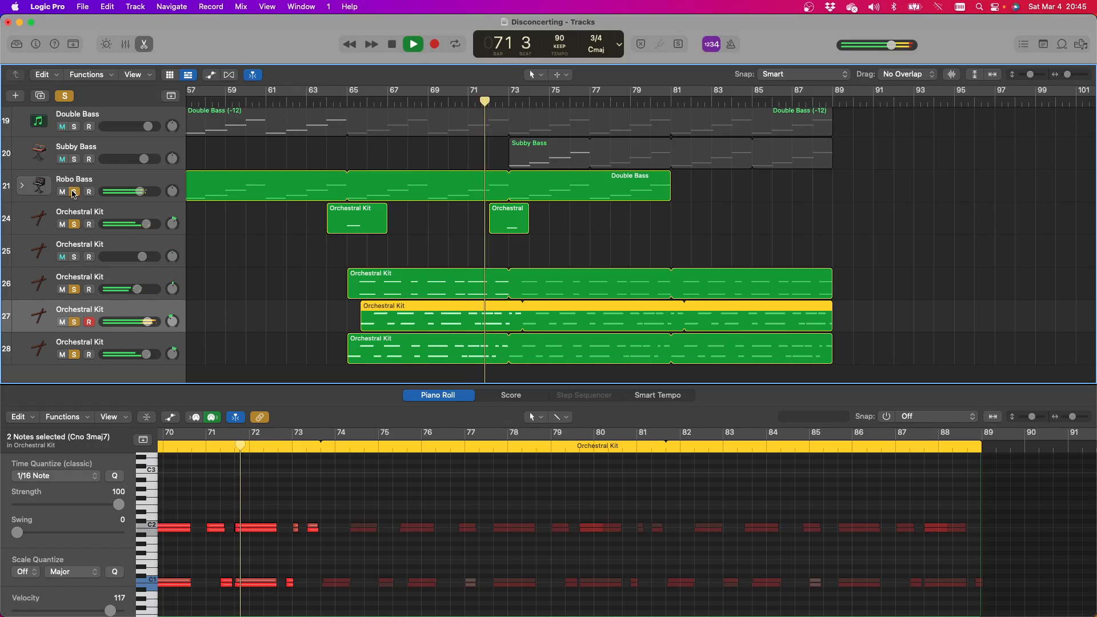
pyautogui.click(73, 192)
pyautogui.click(74, 159)
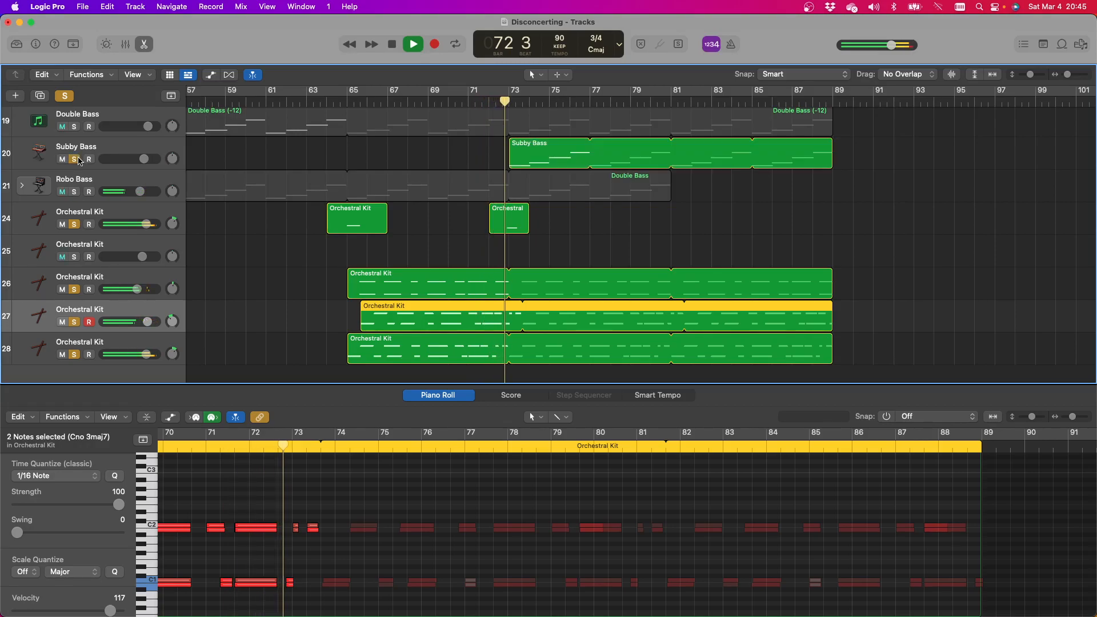
pyautogui.click(75, 159)
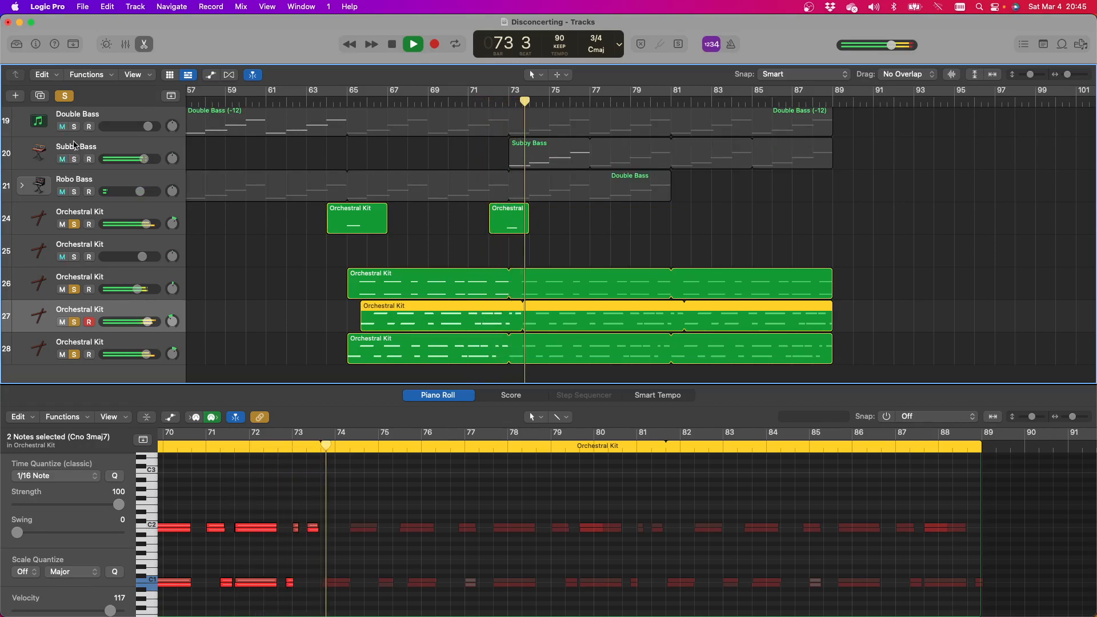
pyautogui.click(75, 127)
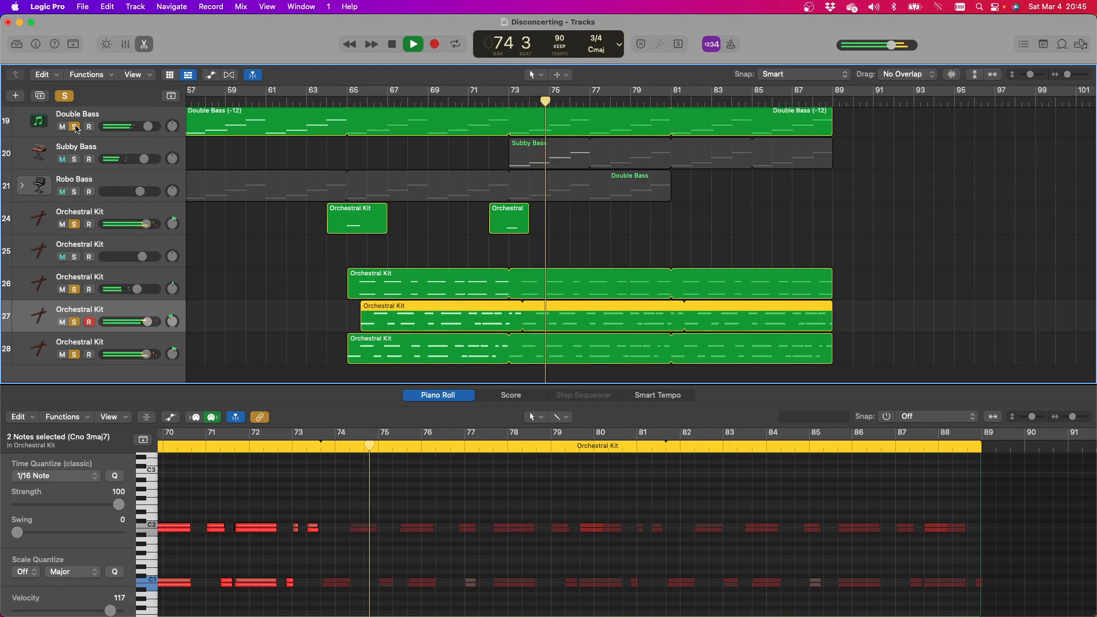
pyautogui.click(75, 127)
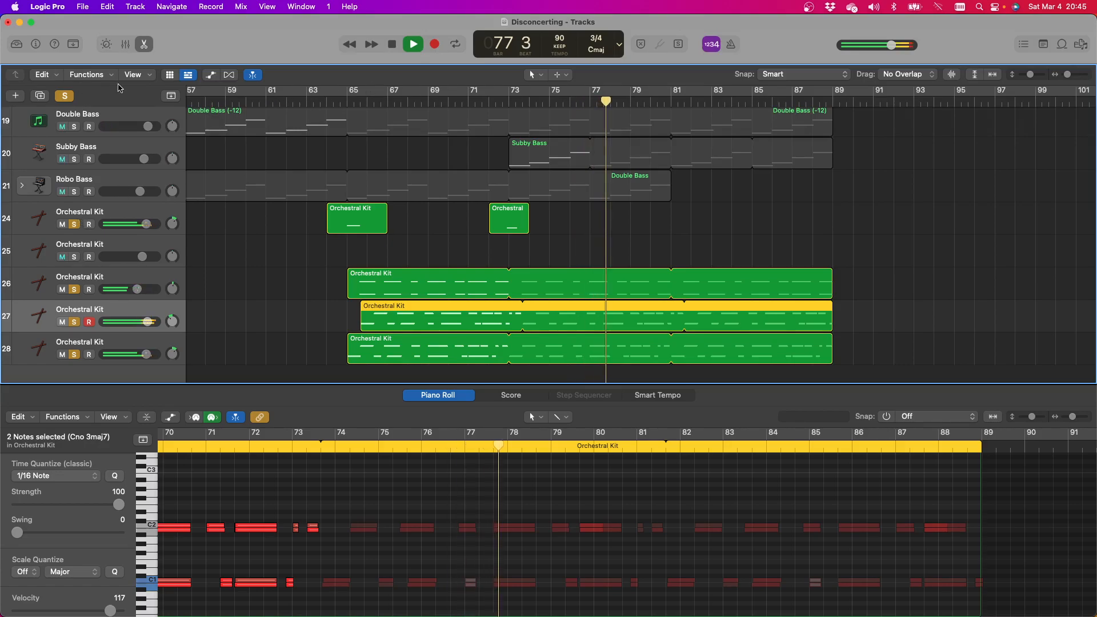
# Clear all solos, select the empty Orchestral Kit track 25, and set a cycle range from bar 65 to bar 73
pyautogui.click(65, 96)
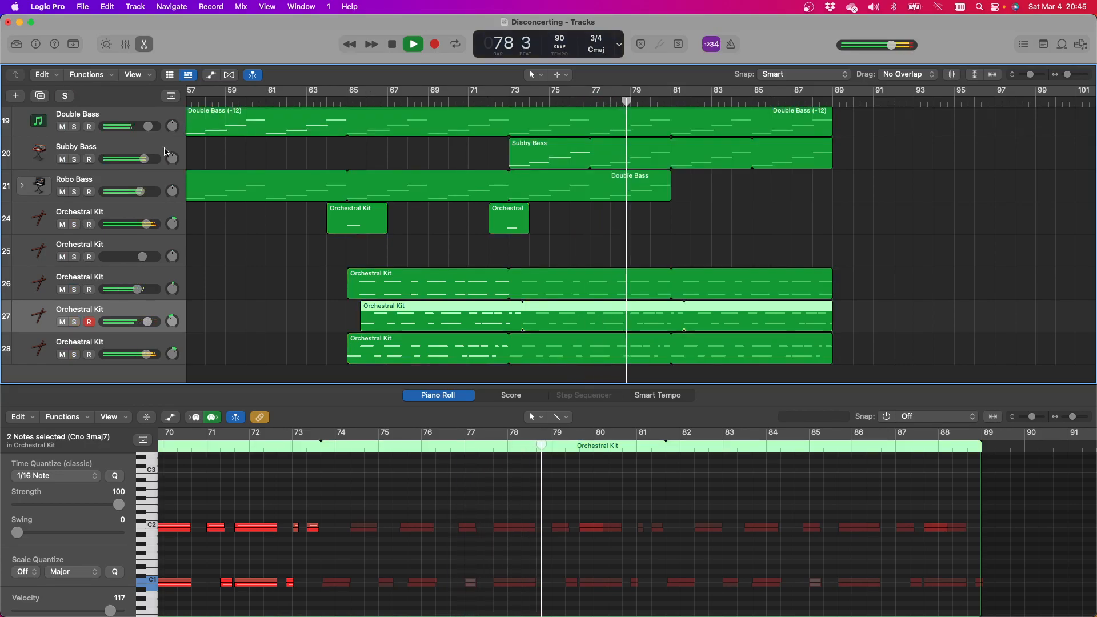
pyautogui.click(108, 240)
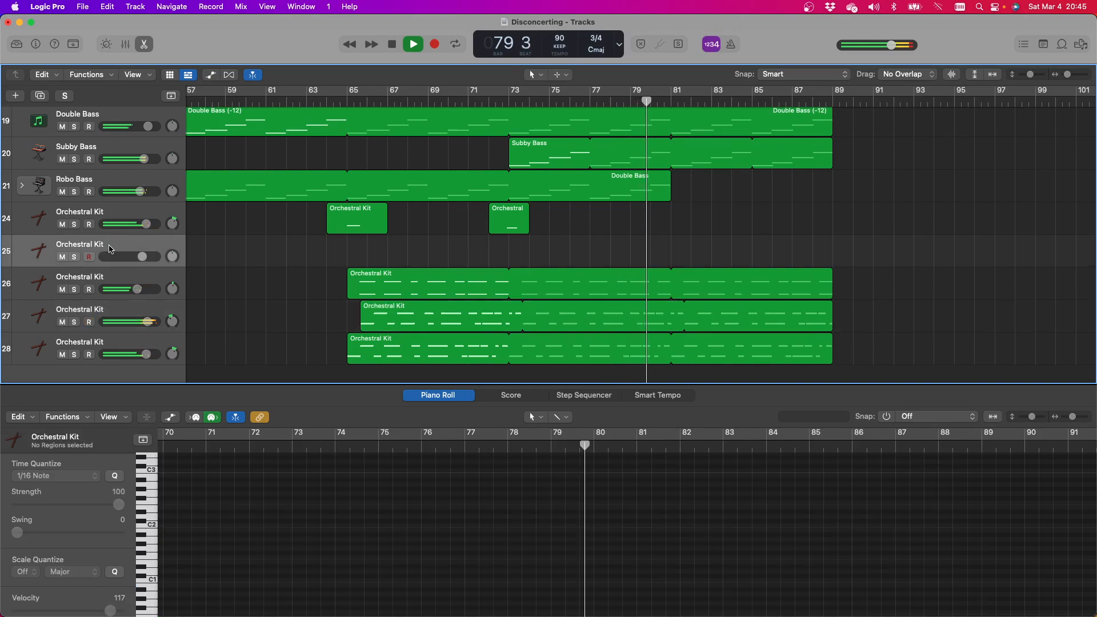
pyautogui.moveTo(348, 90); pyautogui.dragTo(508, 97)
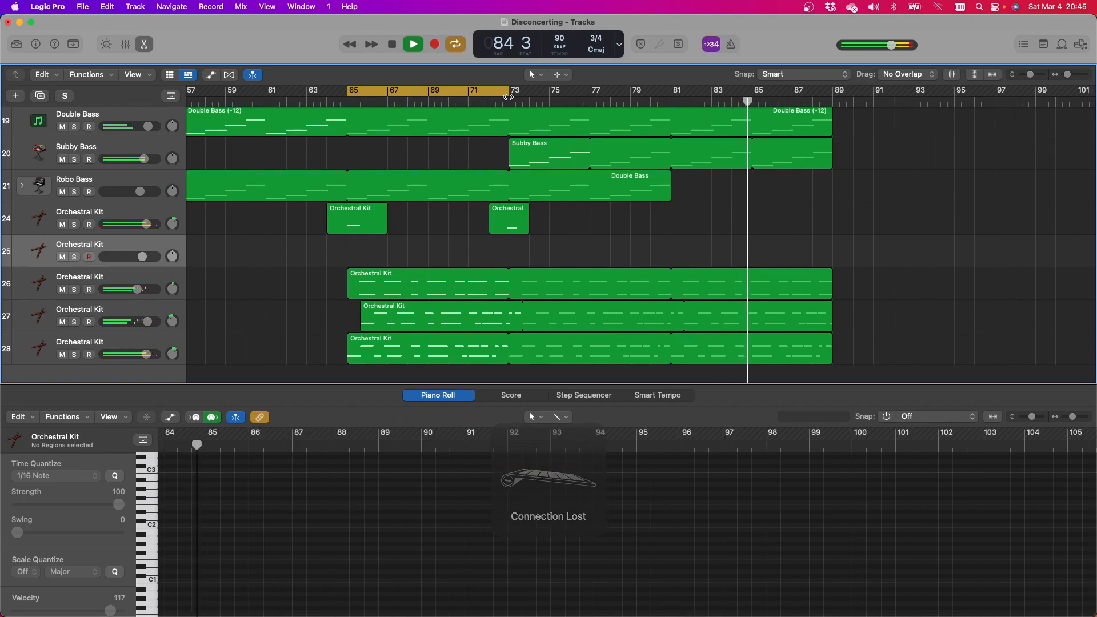
pyautogui.press('space')
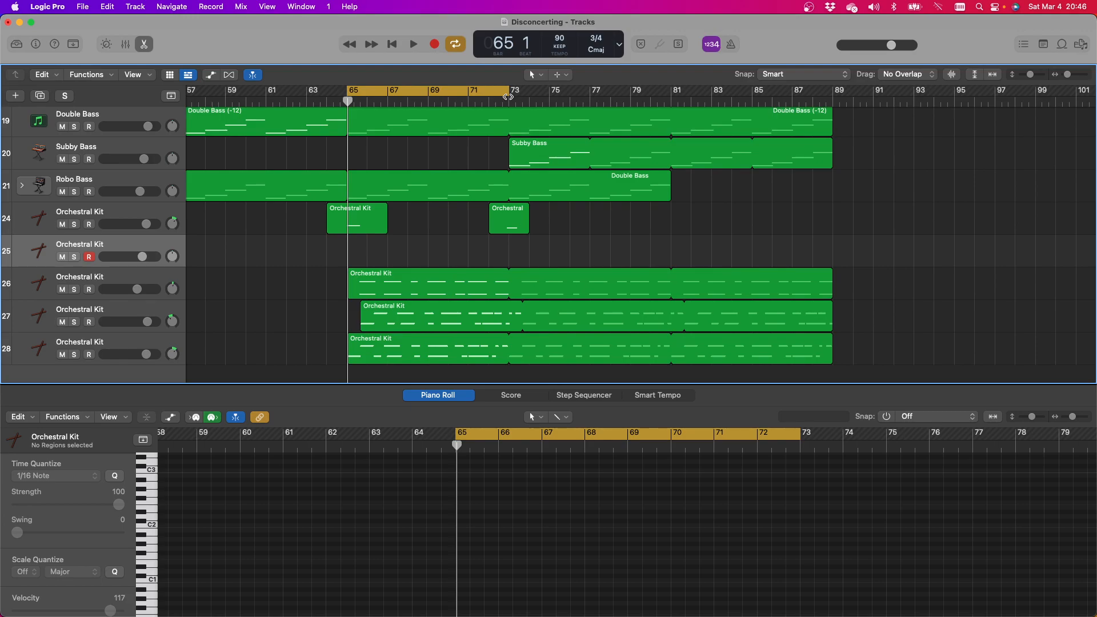
# Play the cycled bars from bar 65 repeatedly to rehearse a new percussion part on Orchestral Kit track 25
pyautogui.press('space')
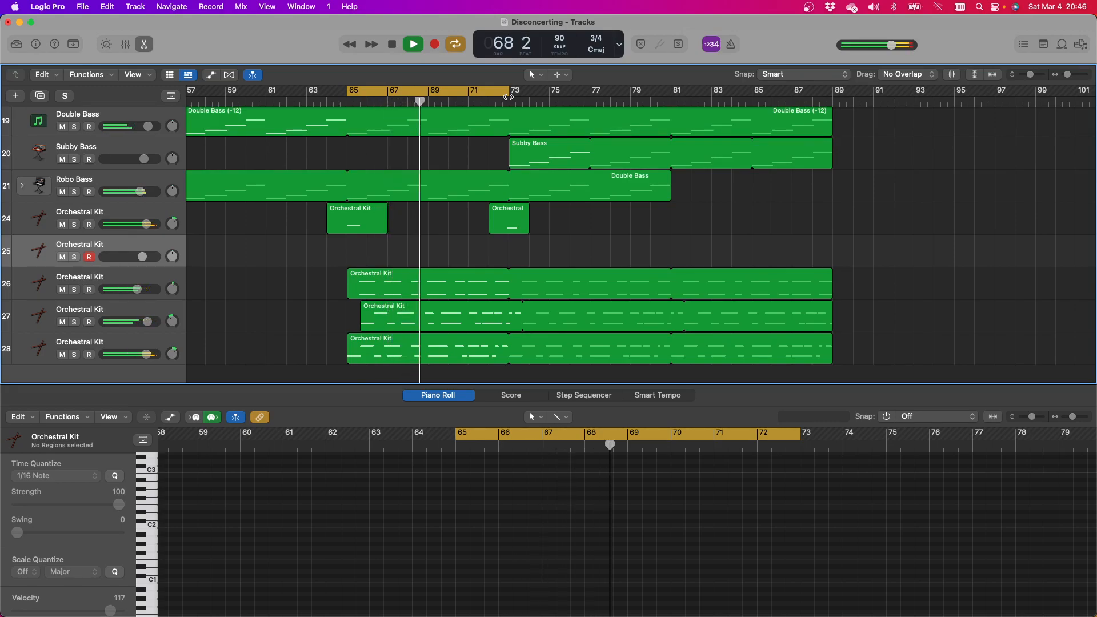
pyautogui.press('space')
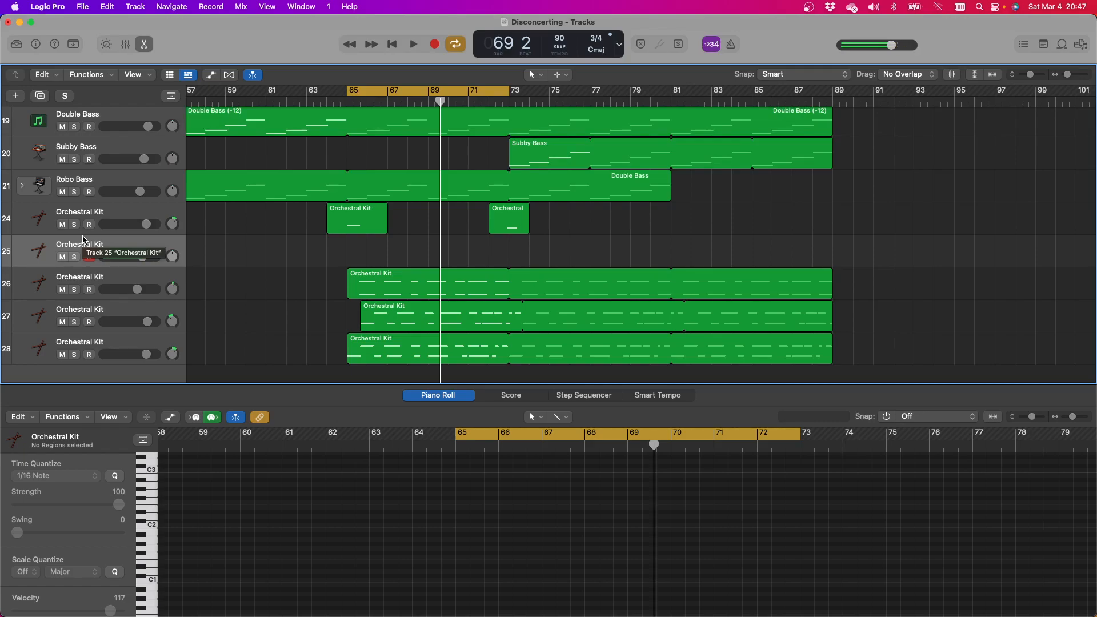
pyautogui.press('space')
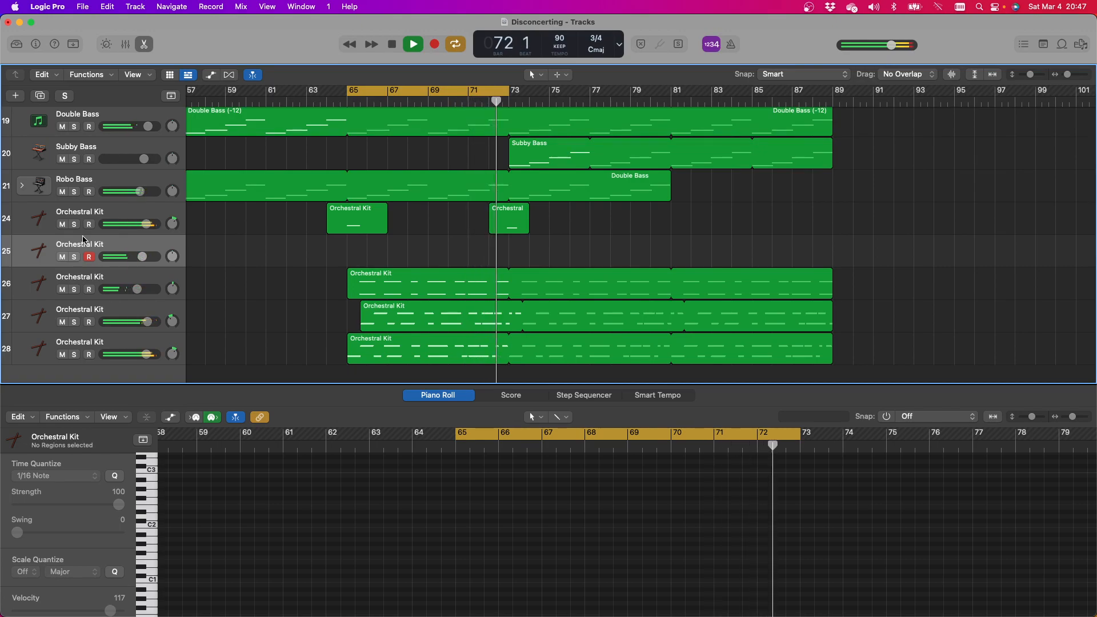
pyautogui.press('space')
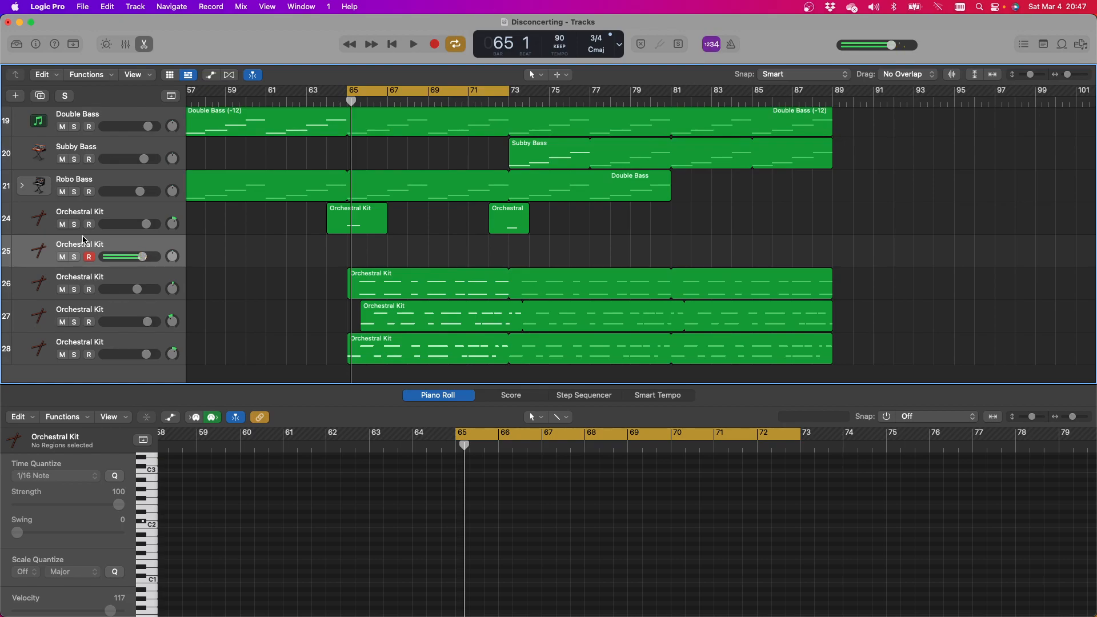
pyautogui.press('space')
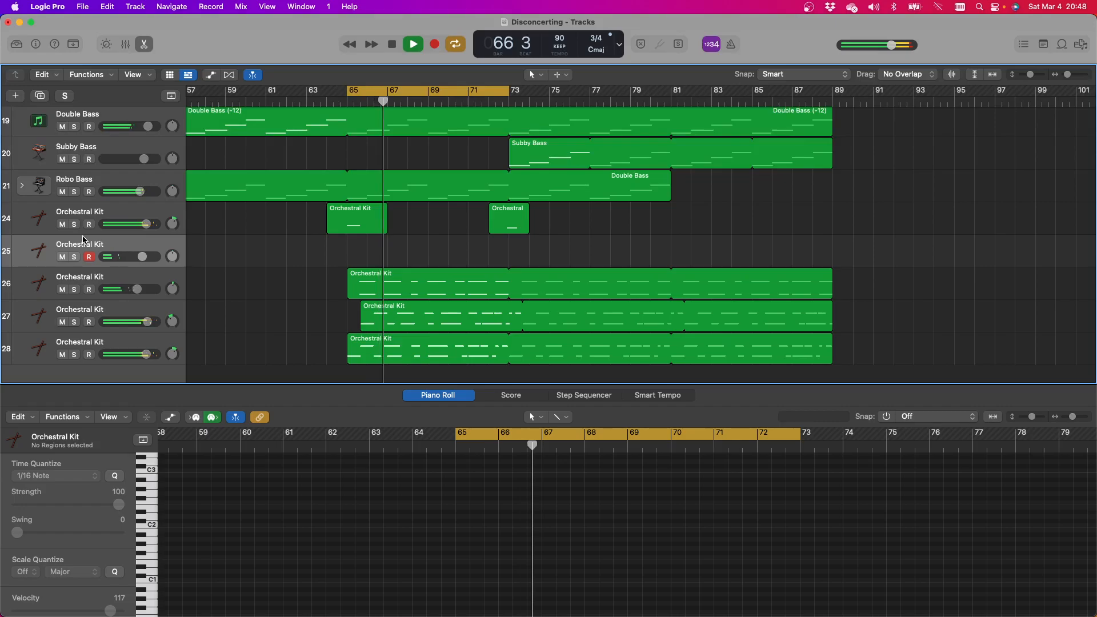
pyautogui.press('space')
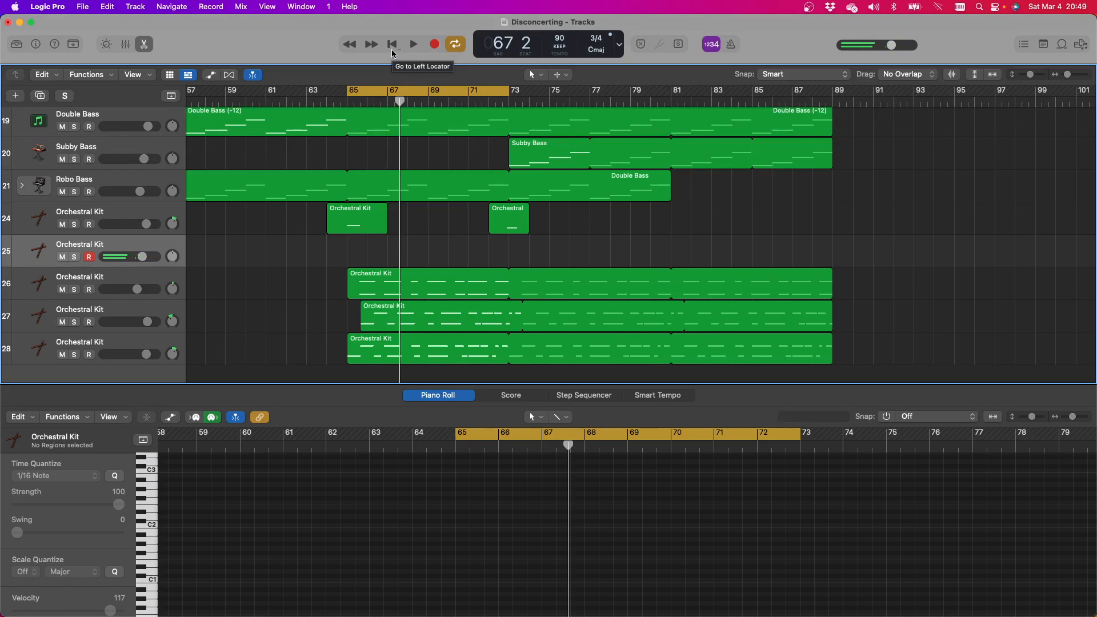
pyautogui.press('space')
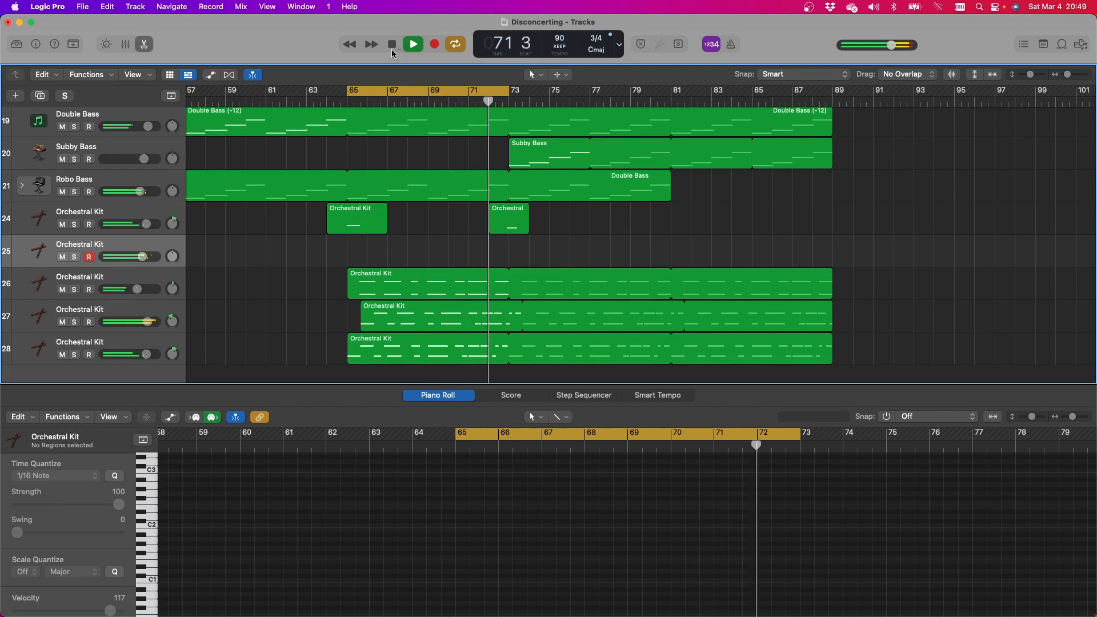
pyautogui.click(392, 49)
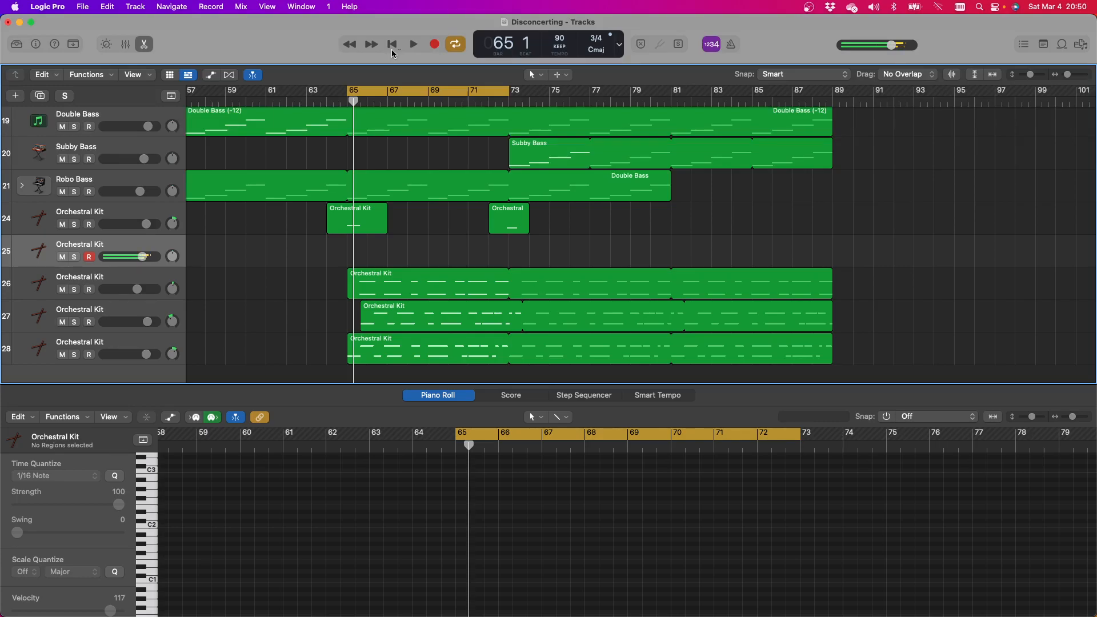
pyautogui.press('space')
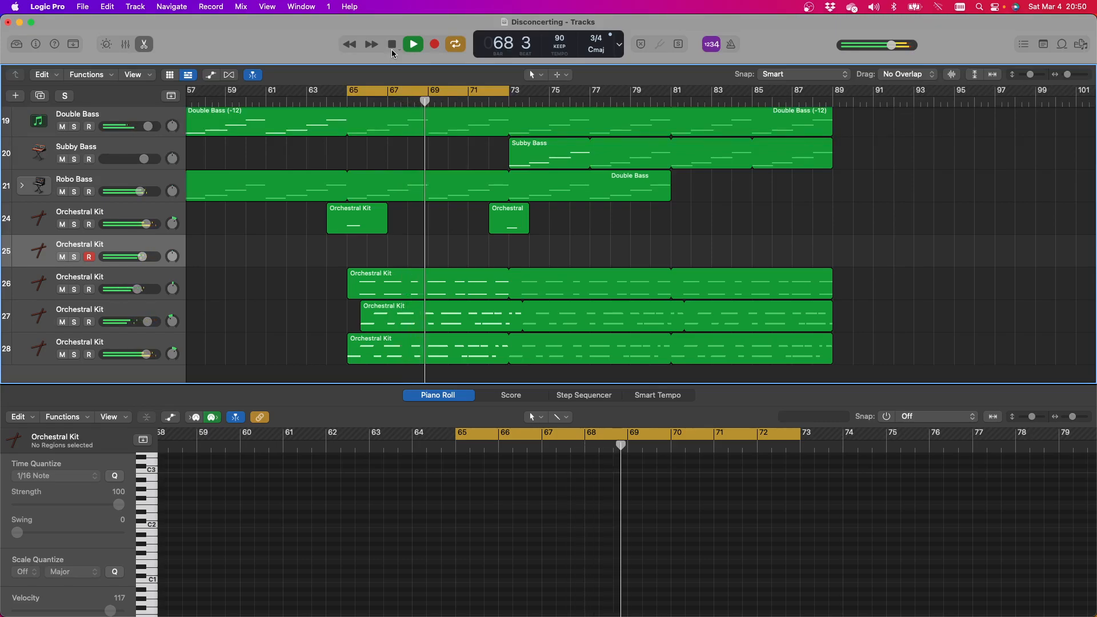
pyautogui.click(392, 50)
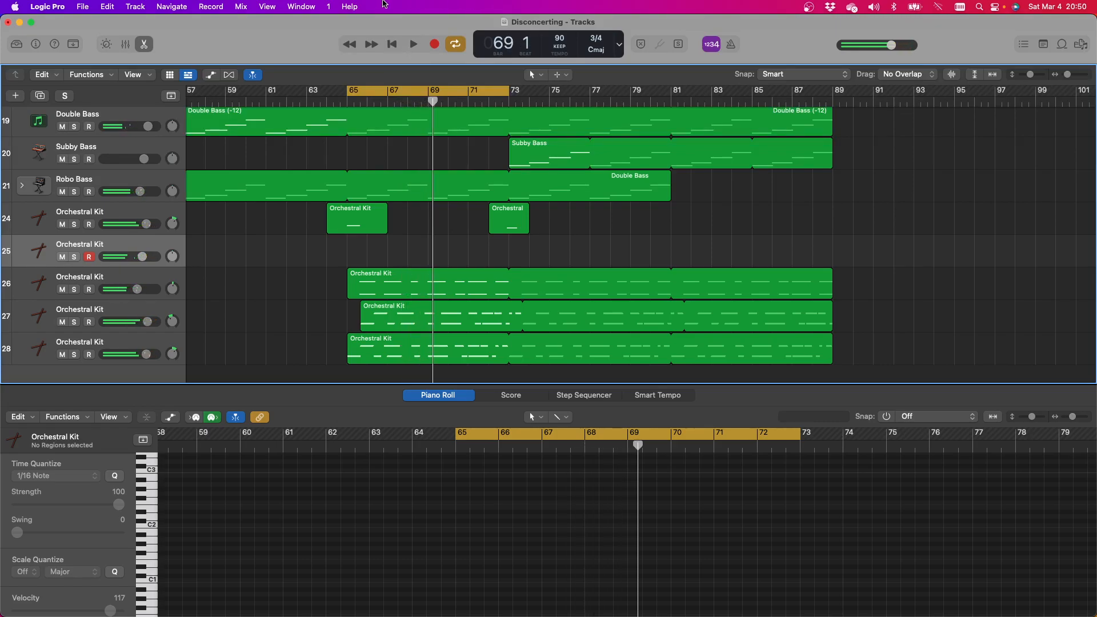
# Try playing the cycled section with the metronome click on, and switch the click off again
pyautogui.click(729, 45)
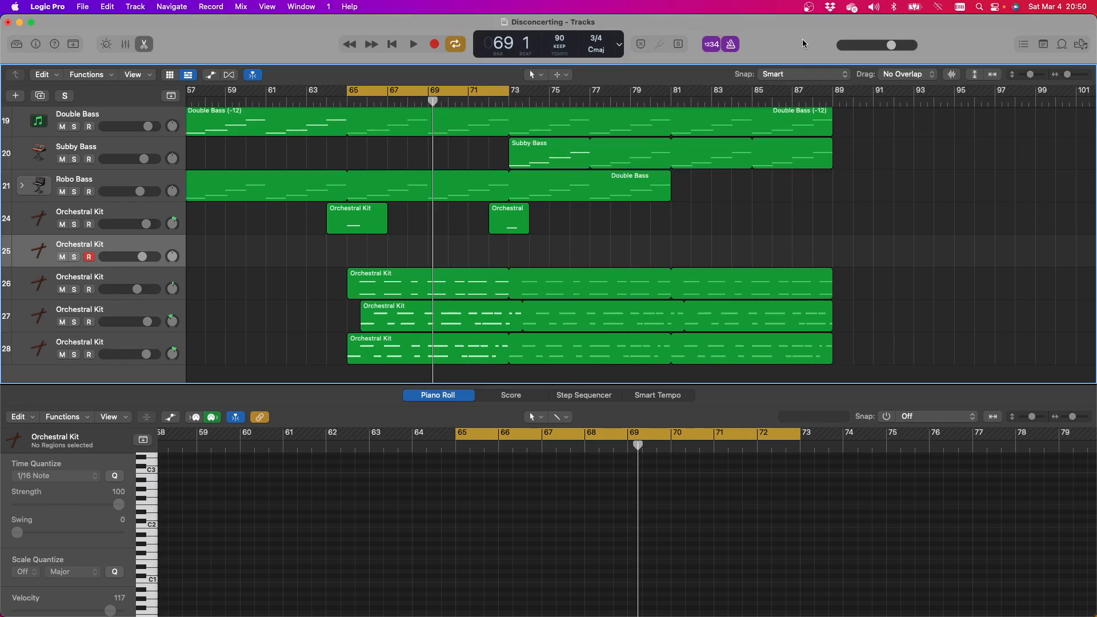
pyautogui.press('space')
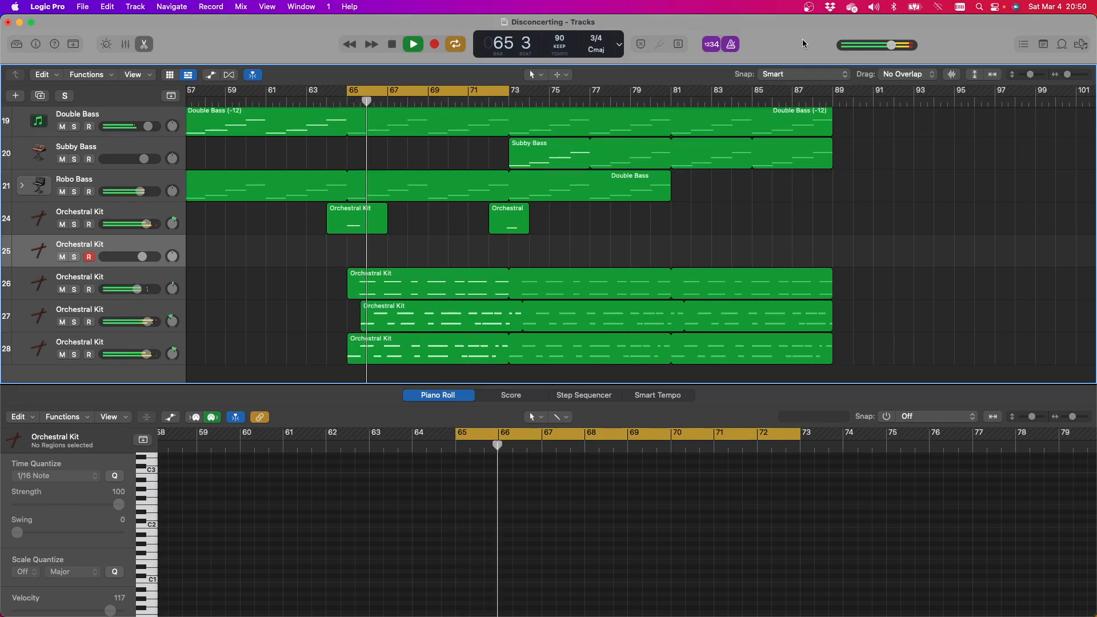
pyautogui.press('space')
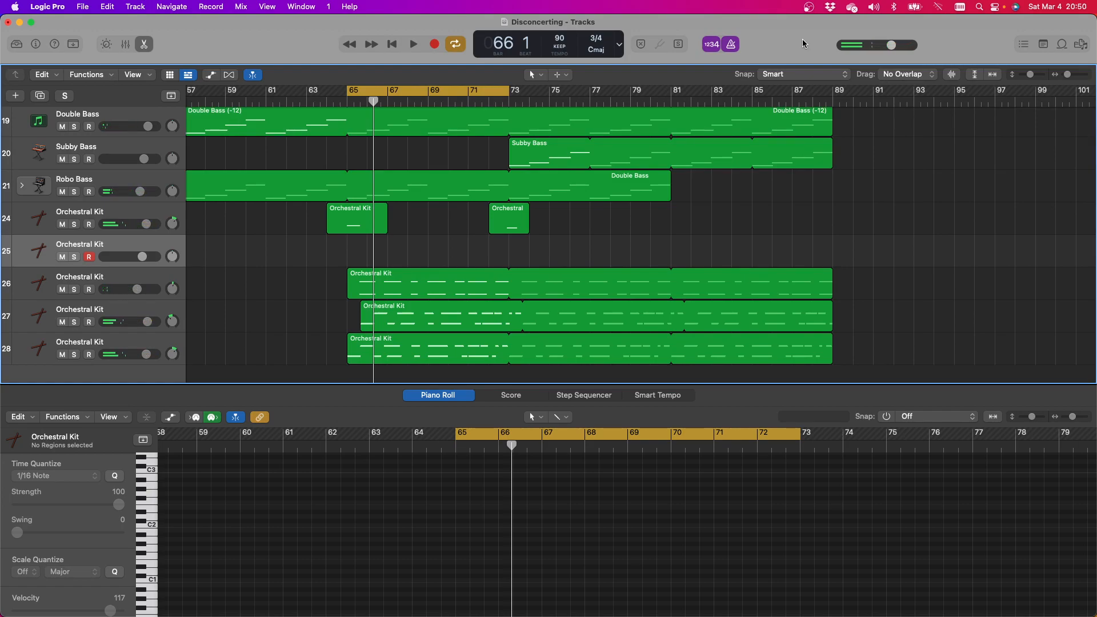
pyautogui.click(734, 45)
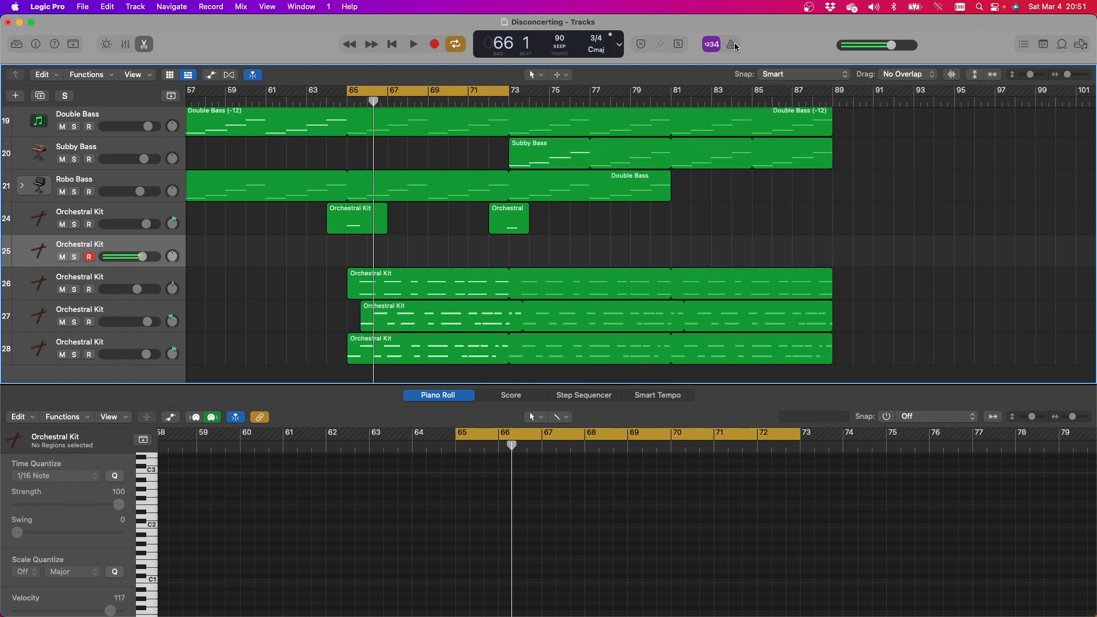
# Record a trial percussion take on Orchestral Kit track 25 over the cycle from bar 65 to 73, and delete it
pyautogui.press('space')
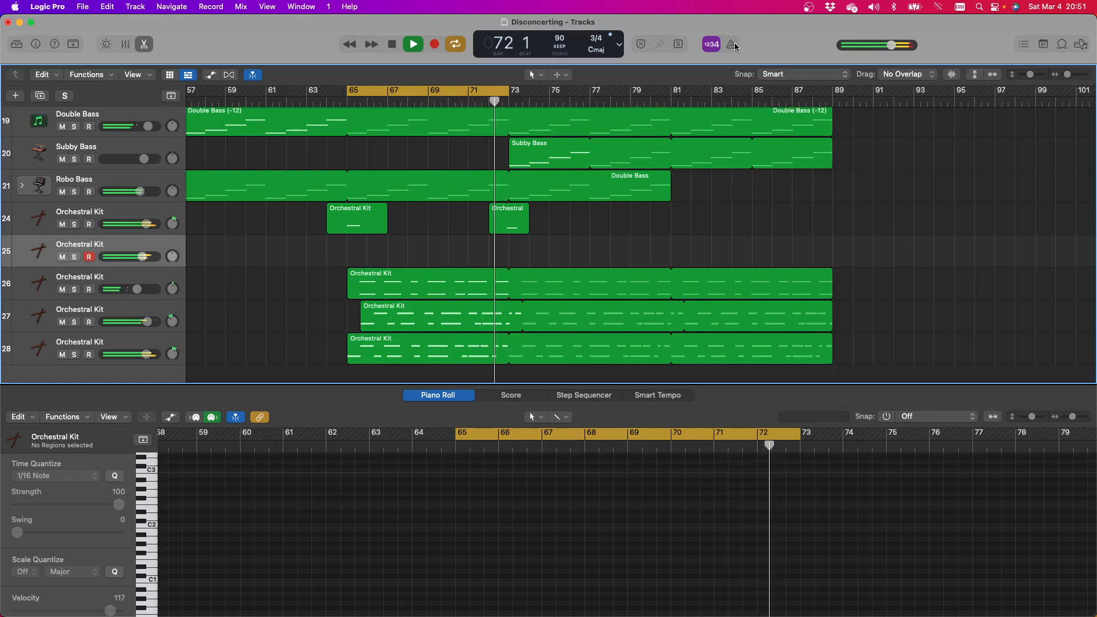
pyautogui.press('space')
pyautogui.press('r')
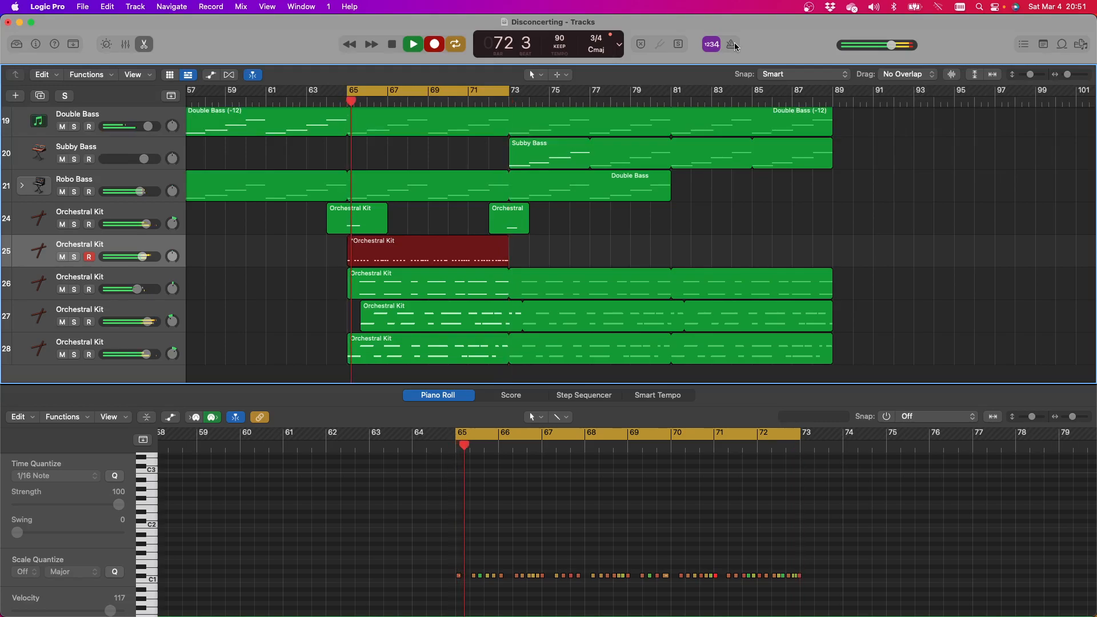
pyautogui.press('space')
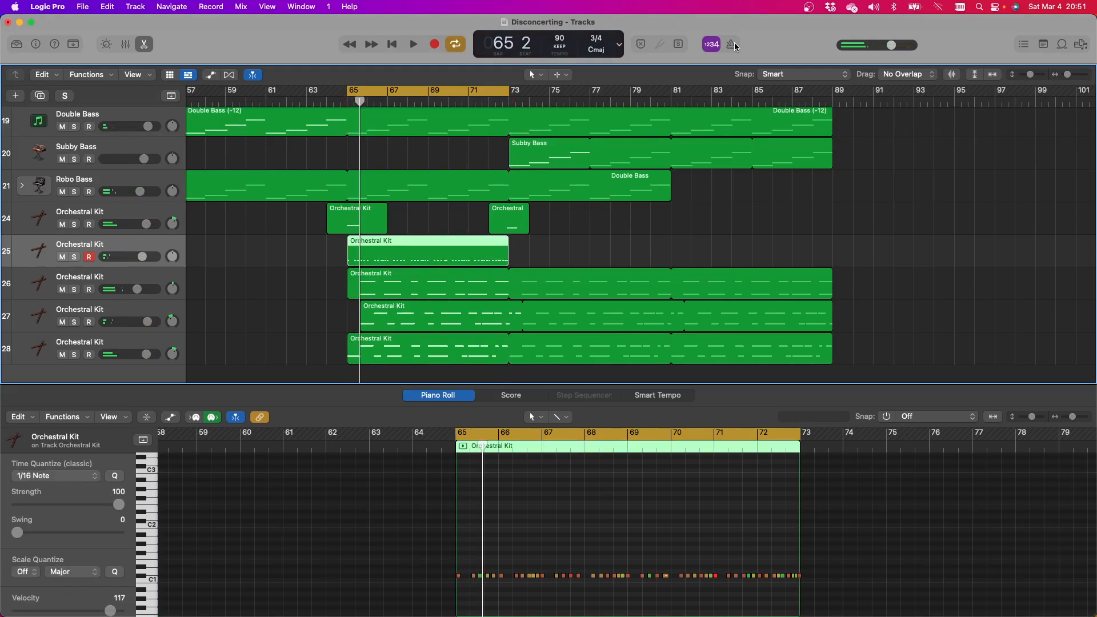
pyautogui.press('space')
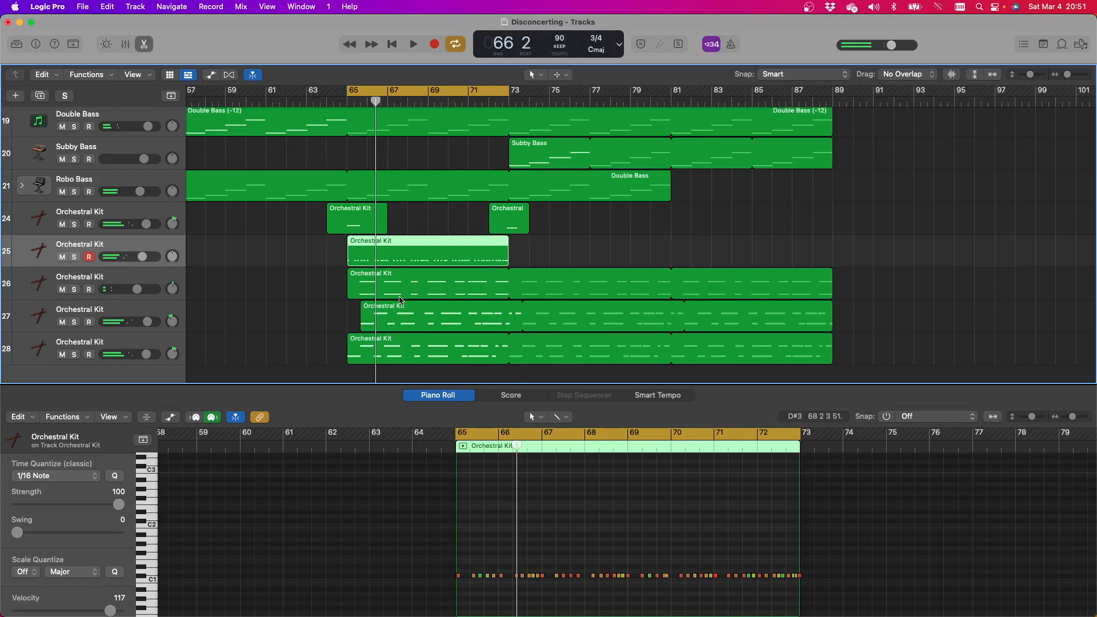
pyautogui.press('Delete')
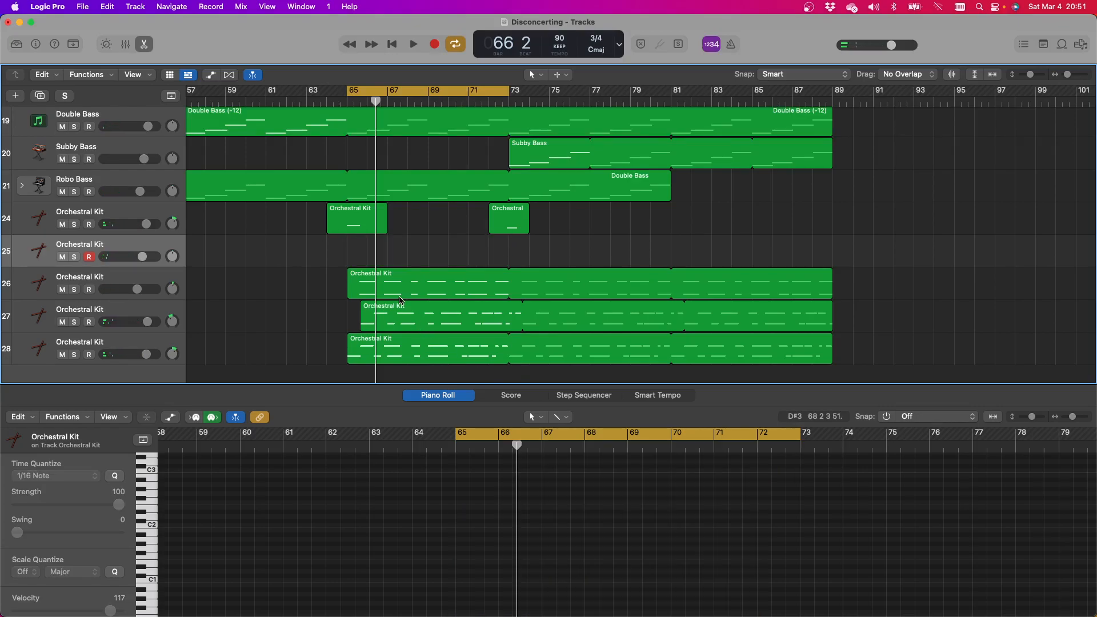
# Record a short one-bar percussion take on Orchestral Kit track 25 starting at bar 65
pyautogui.press('space')
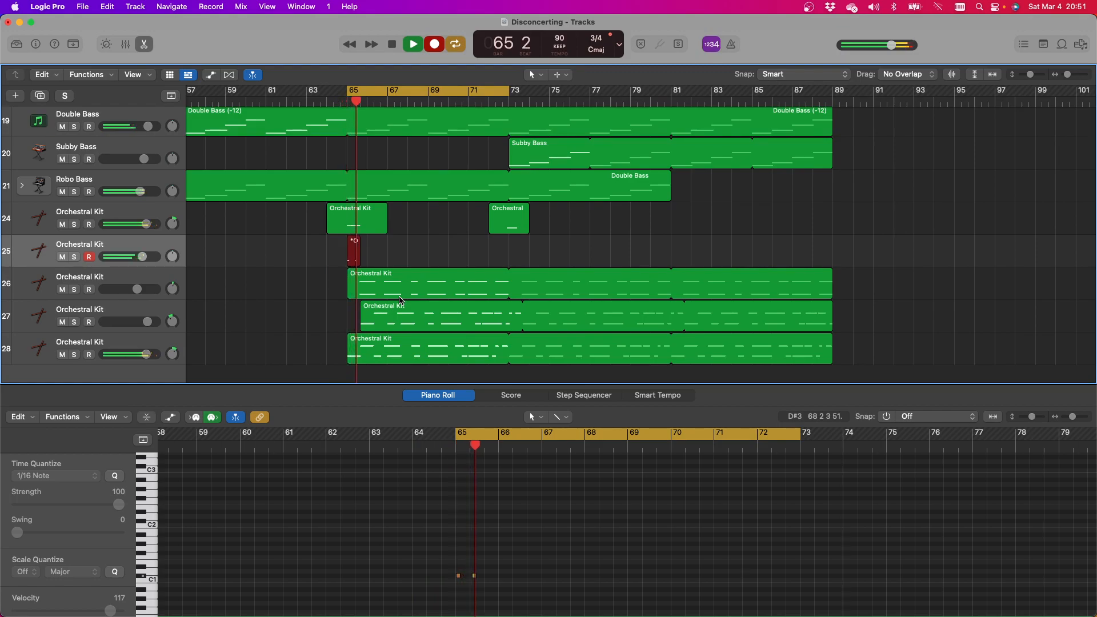
pyautogui.press('space')
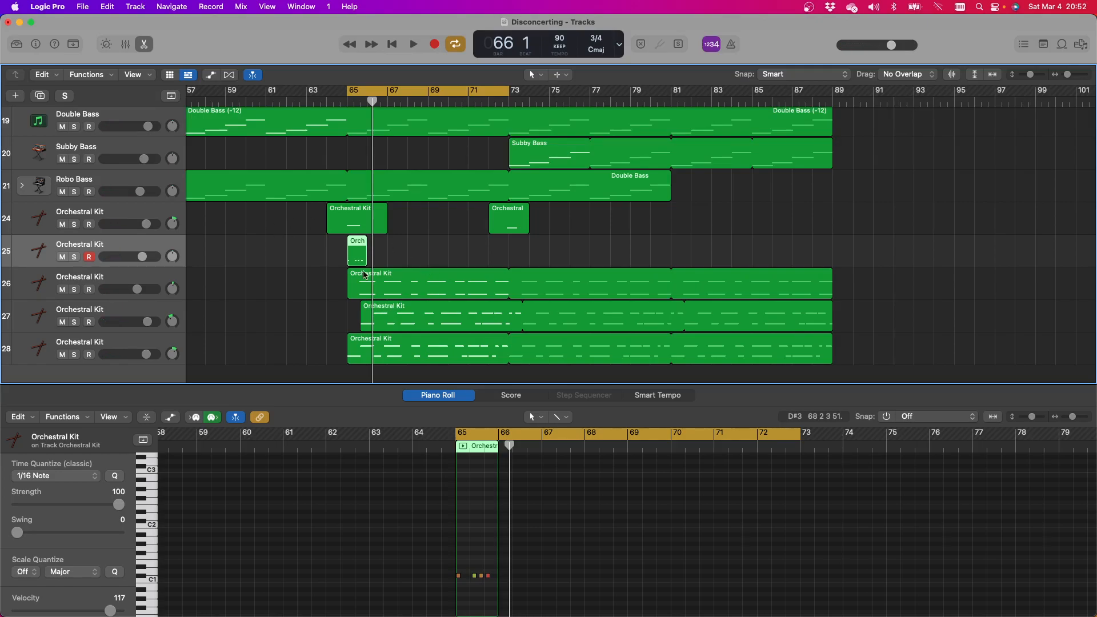
# Compare the Orchestral Kit regions on tracks 27 and 28 in the Piano Roll, and show the short region on track 25
pyautogui.click(372, 321)
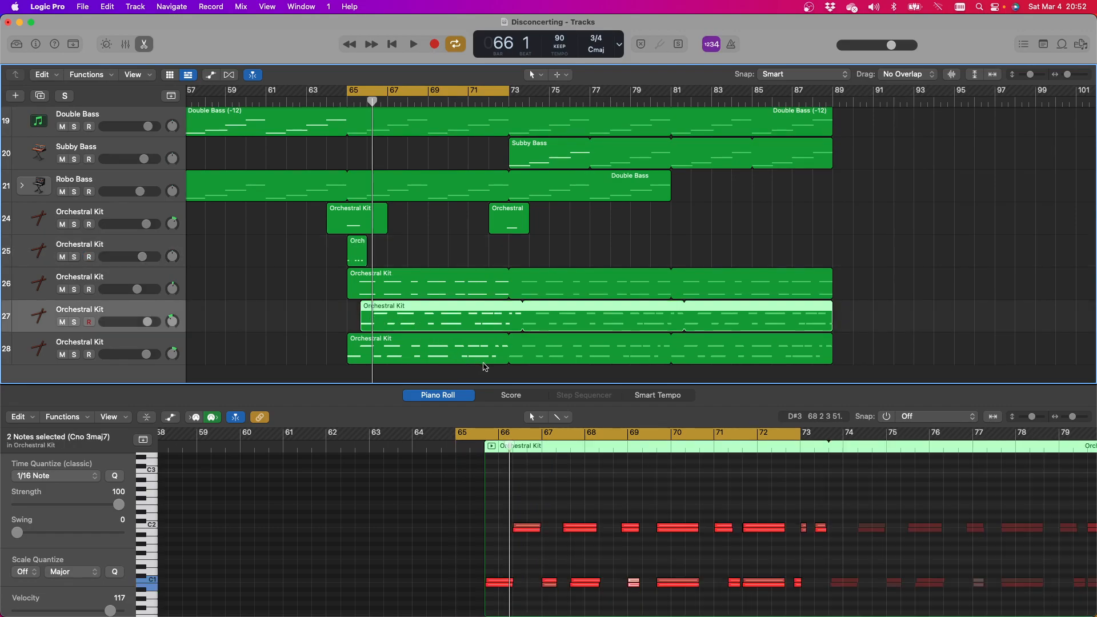
pyautogui.click(363, 344)
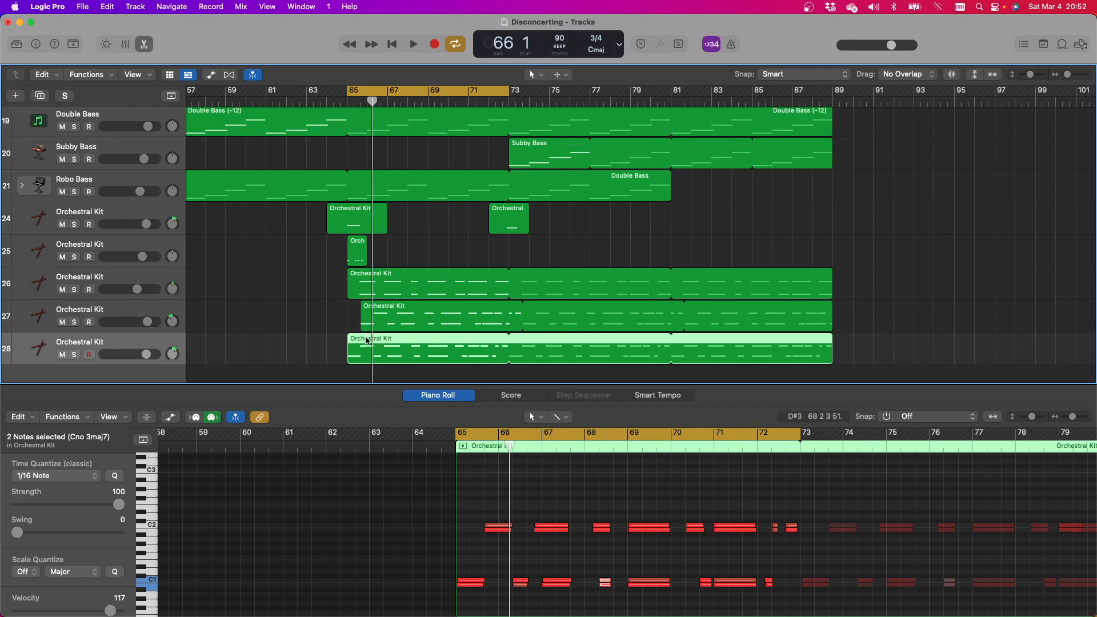
pyautogui.click(368, 324)
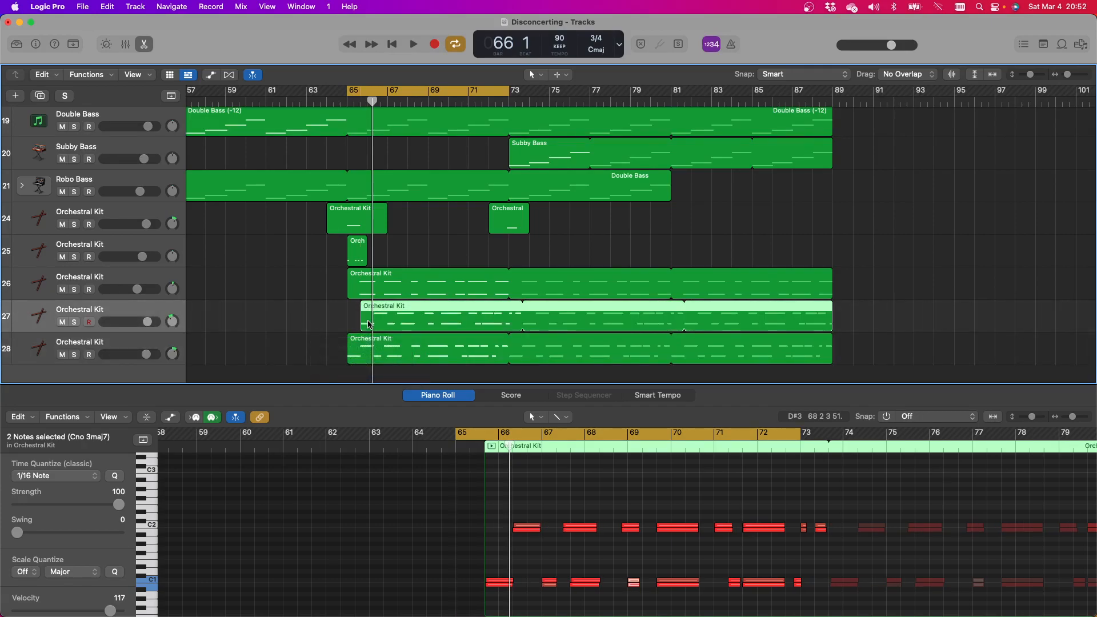
pyautogui.click(365, 343)
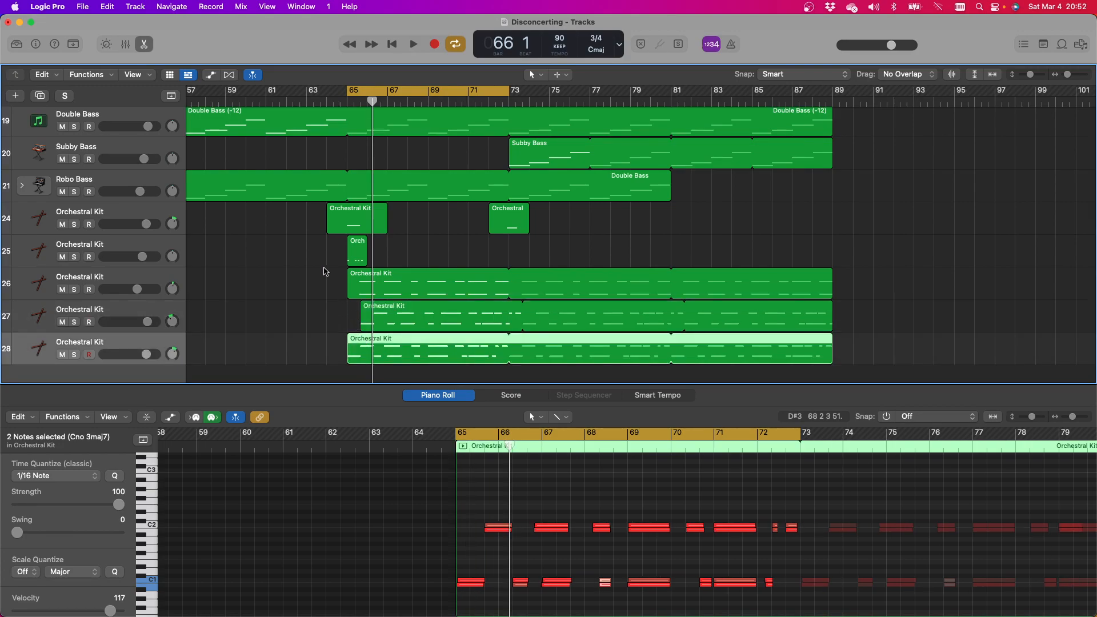
pyautogui.click(361, 252)
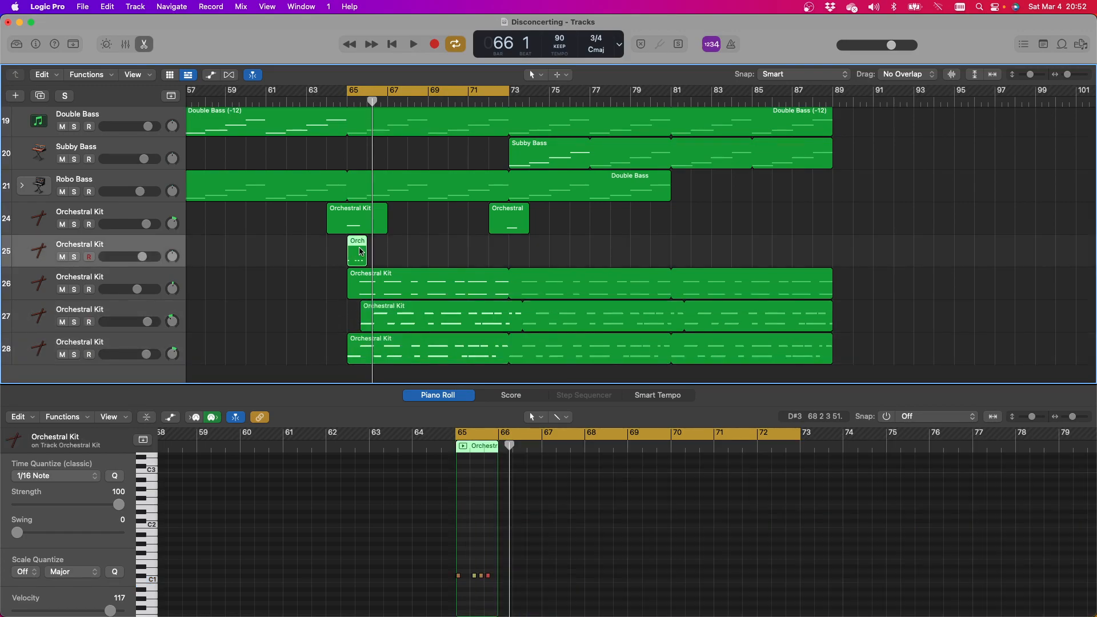
# Delete the short take on Orchestral Kit track 25 and record a new snare take over the cycle from bar 65 to 73
pyautogui.press('Delete')
pyautogui.press('r')
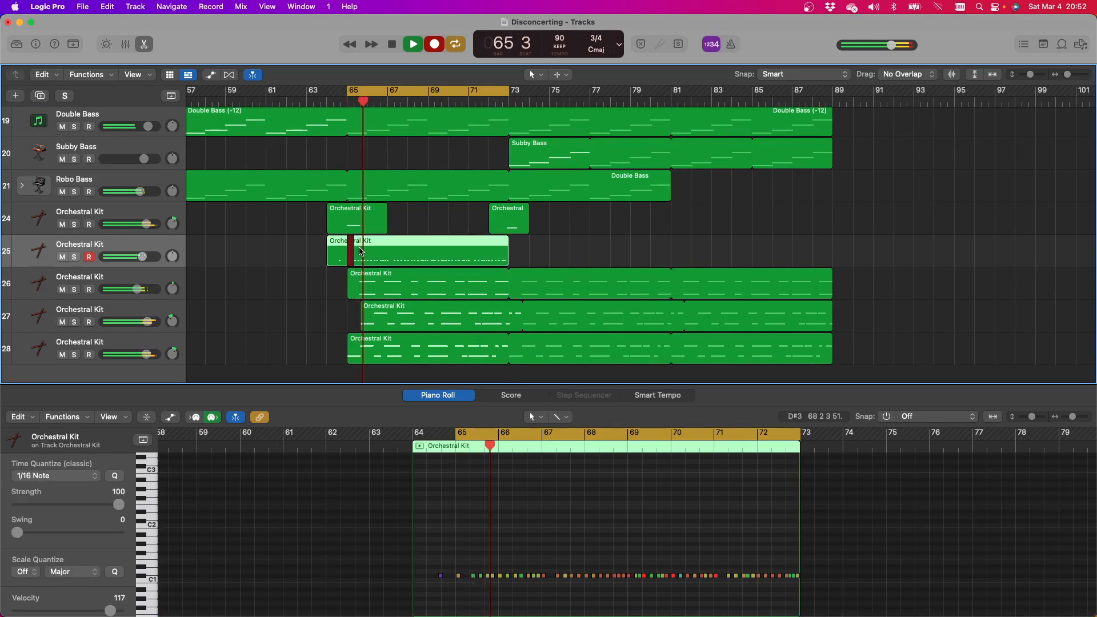
pyautogui.press('space')
# Play back the new Orchestral Kit take on track 25 together with the other layers through to the end of the cycle
pyautogui.press('space')
pyautogui.scroll(1, 360, 252)
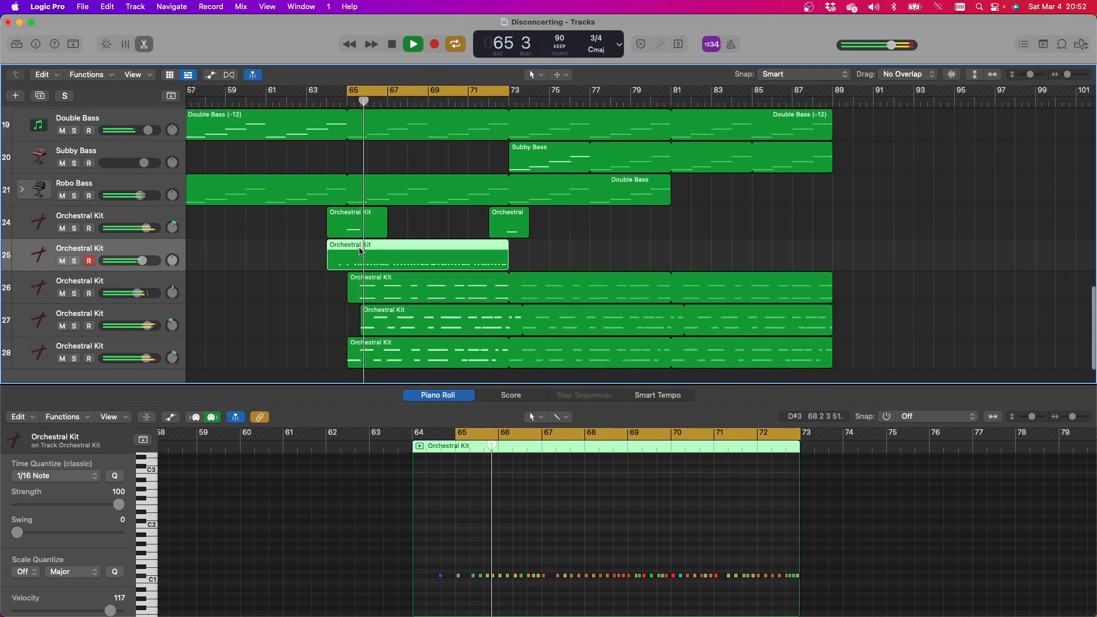
pyautogui.scroll(5, 360, 252)
pyautogui.scroll(-5, 362, 256)
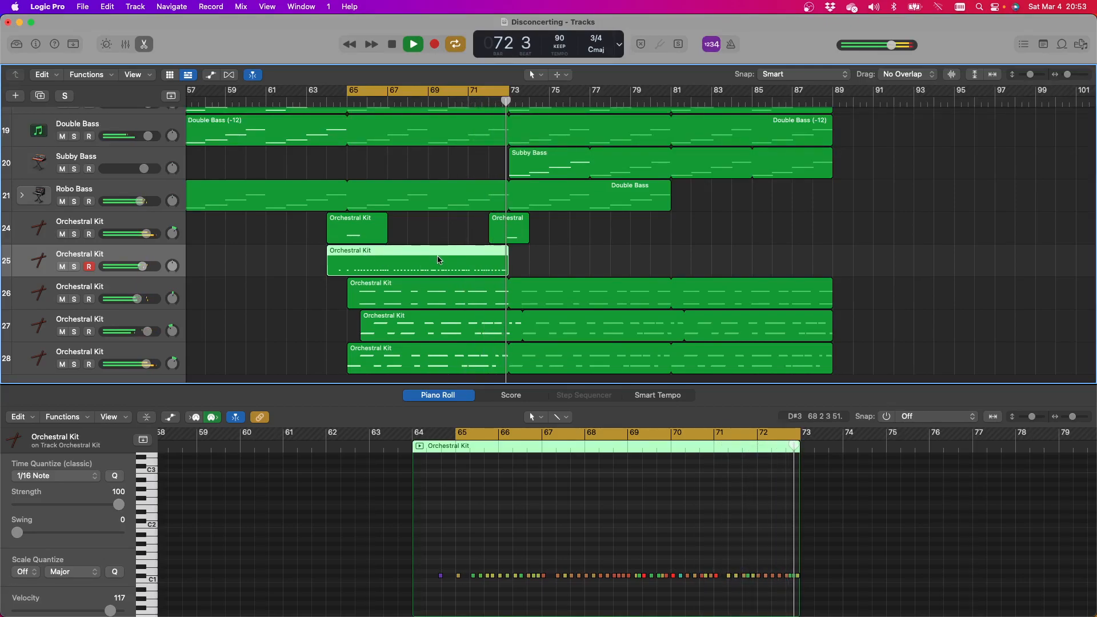
pyautogui.press('space')
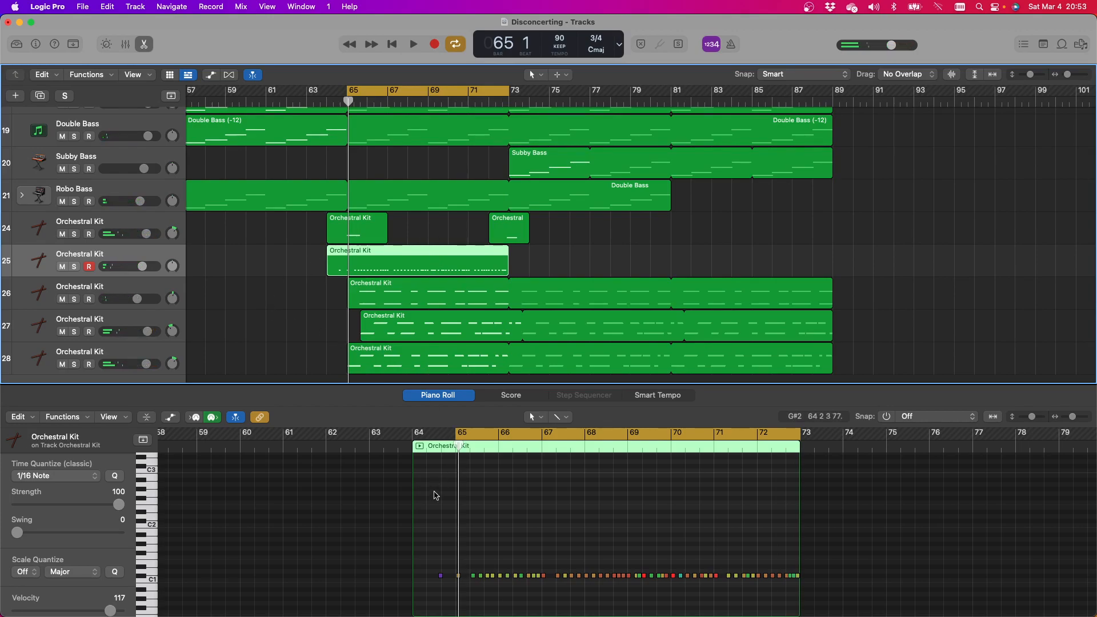
# Delete the stray note before bar 65 from the new take and place the playhead at bar 63
pyautogui.click(441, 575)
pyautogui.scroll(-1, 448, 526)
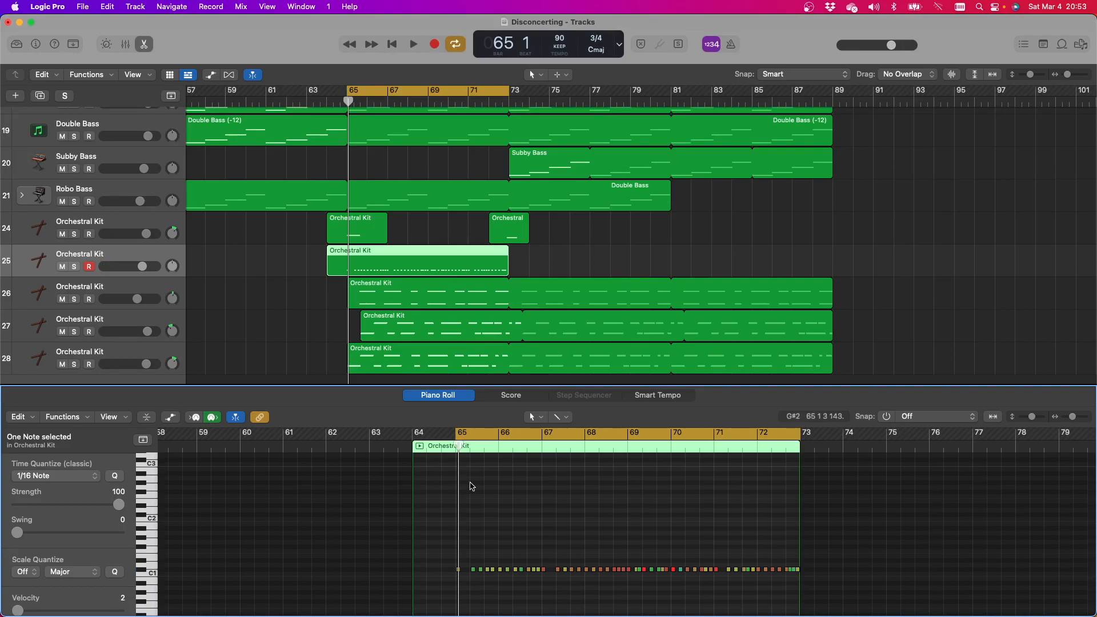
pyautogui.moveTo(460, 446); pyautogui.dragTo(379, 446)
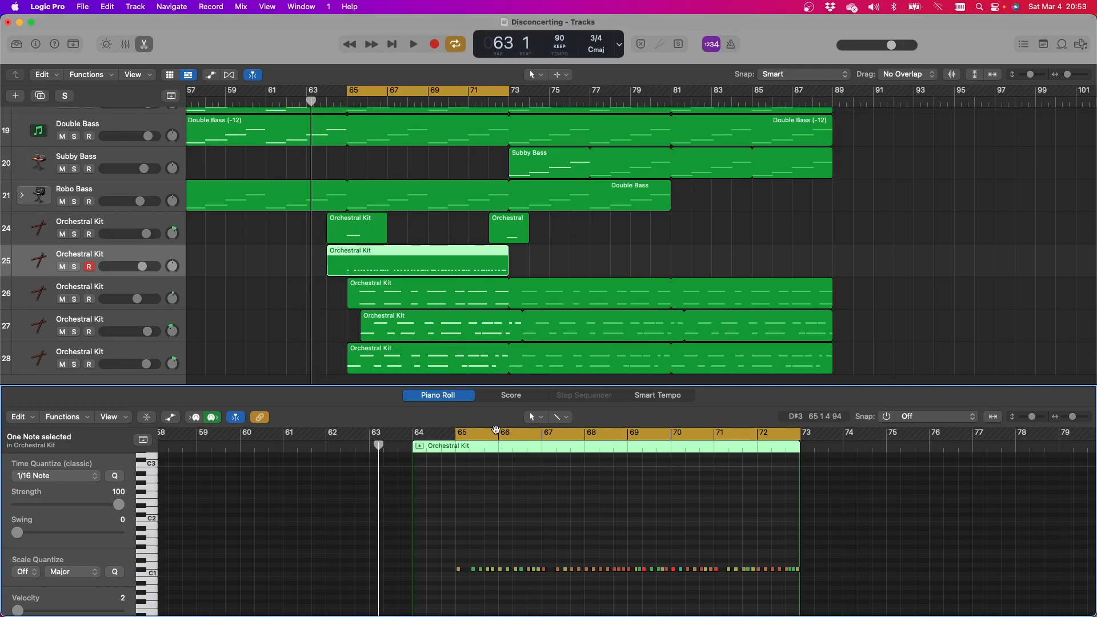
# Enlarge the Piano Roll and examine the list of Orchestral Kit drum sounds assigned to the keys
pyautogui.moveTo(494, 387); pyautogui.dragTo(493, 336)
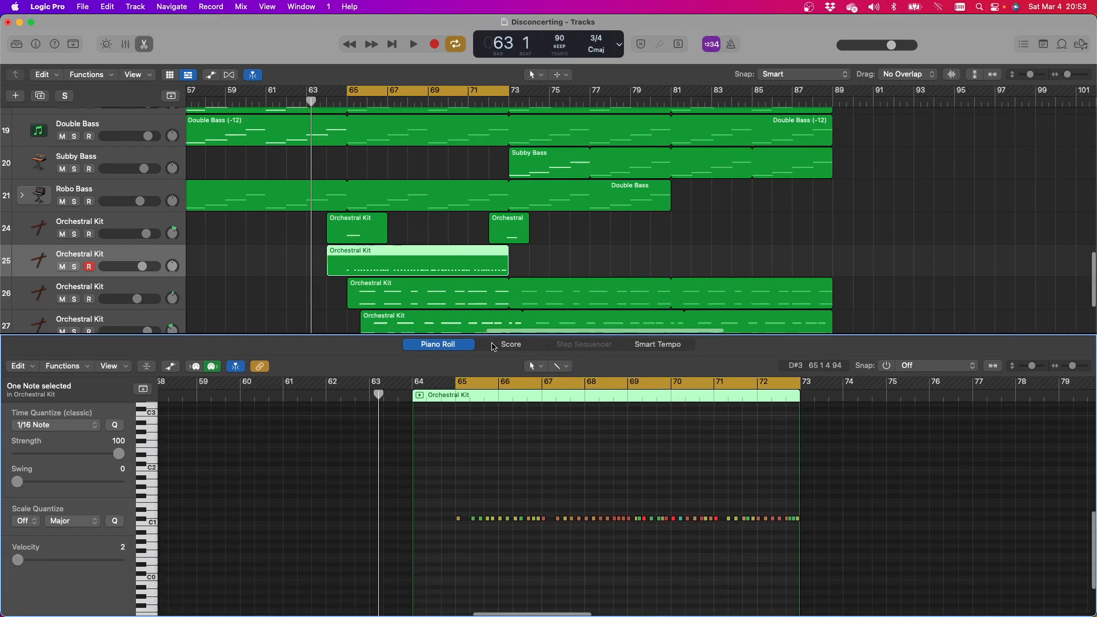
pyautogui.scroll(-1, 482, 507)
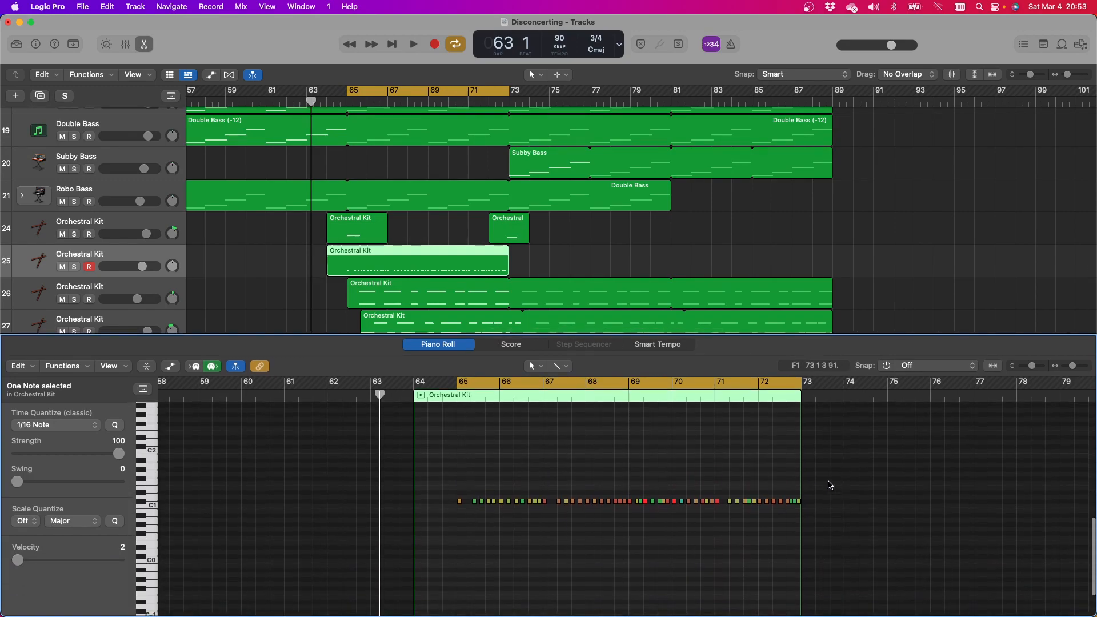
pyautogui.moveTo(1035, 369); pyautogui.dragTo(1044, 370)
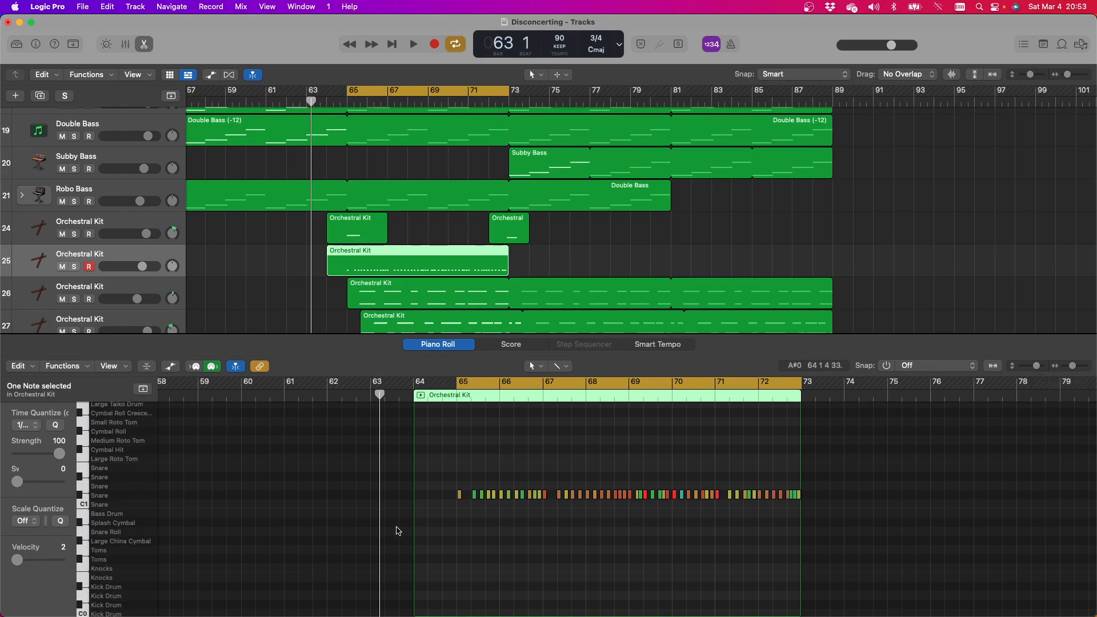
pyautogui.scroll(10, 308, 537)
pyautogui.scroll(2, 312, 538)
pyautogui.scroll(-10, 312, 538)
pyautogui.hscroll(-2, 314, 536)
pyautogui.hscroll(1, 313, 536)
pyautogui.scroll(-5, 314, 536)
pyautogui.scroll(6, 313, 536)
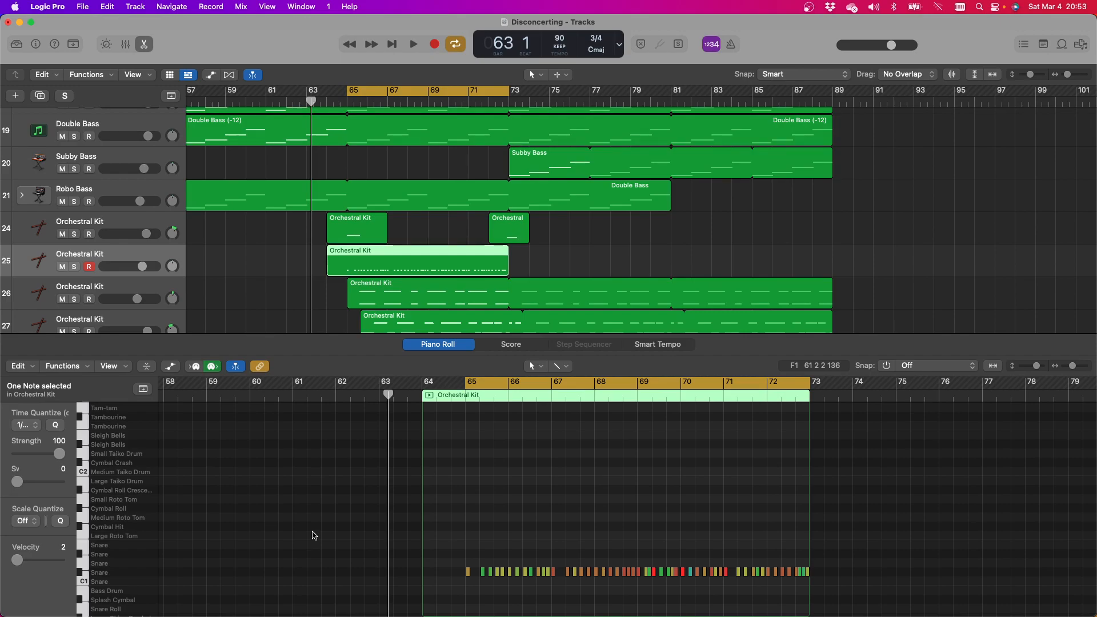
# Play the start of the take and quantize the four snare notes from beat 2 of bar 65 to 1/16 notes
pyautogui.moveTo(1037, 370); pyautogui.dragTo(1074, 369)
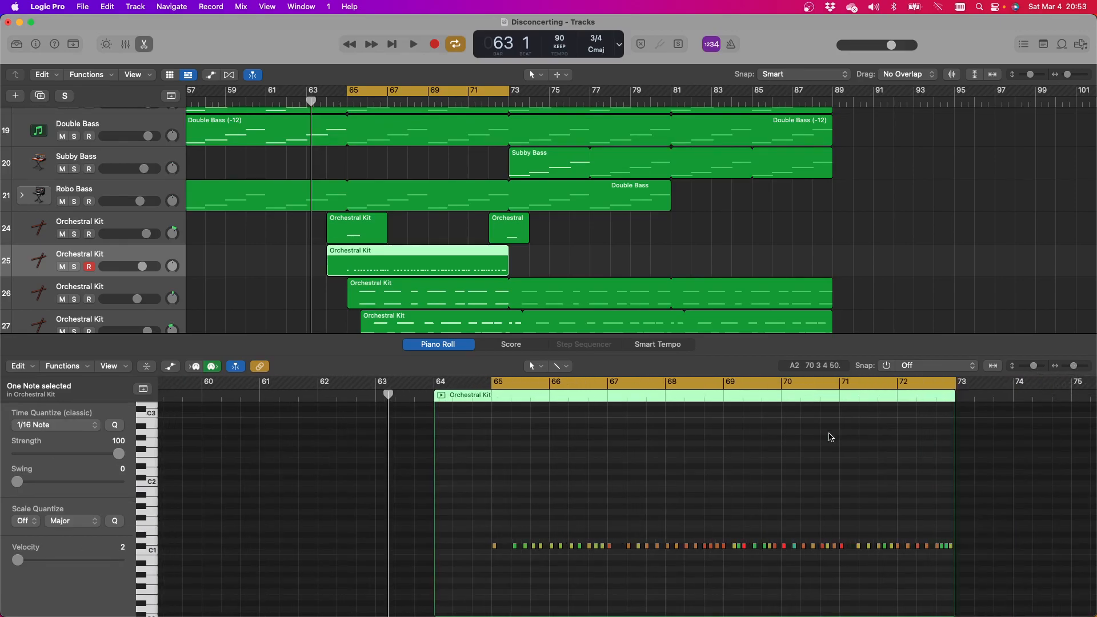
pyautogui.hscroll(4, 828, 444)
pyautogui.scroll(-5, 823, 444)
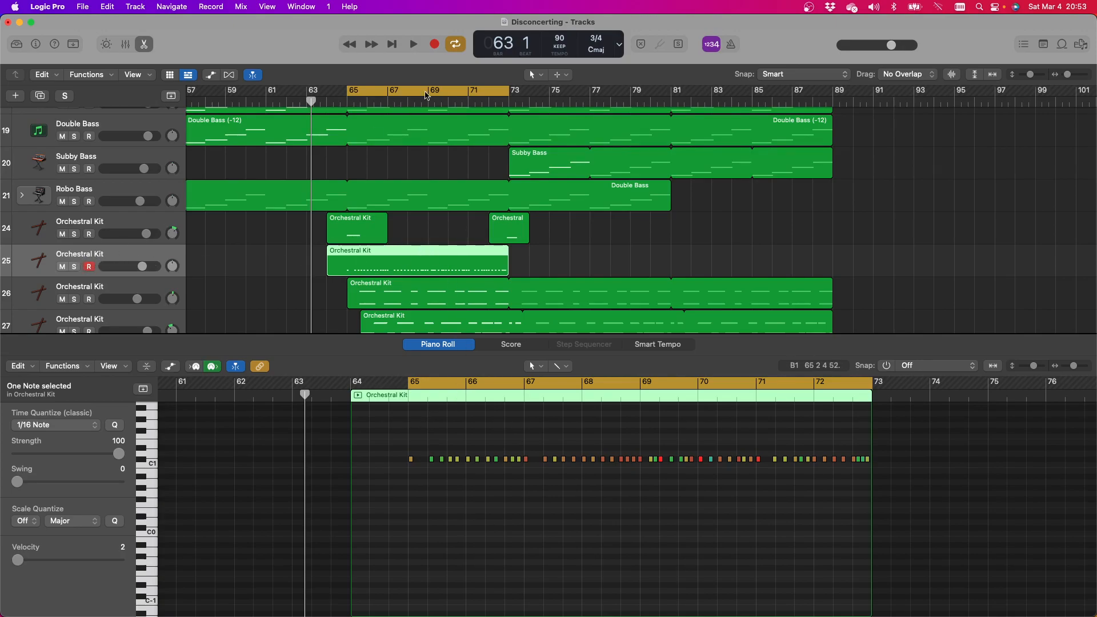
pyautogui.click(413, 45)
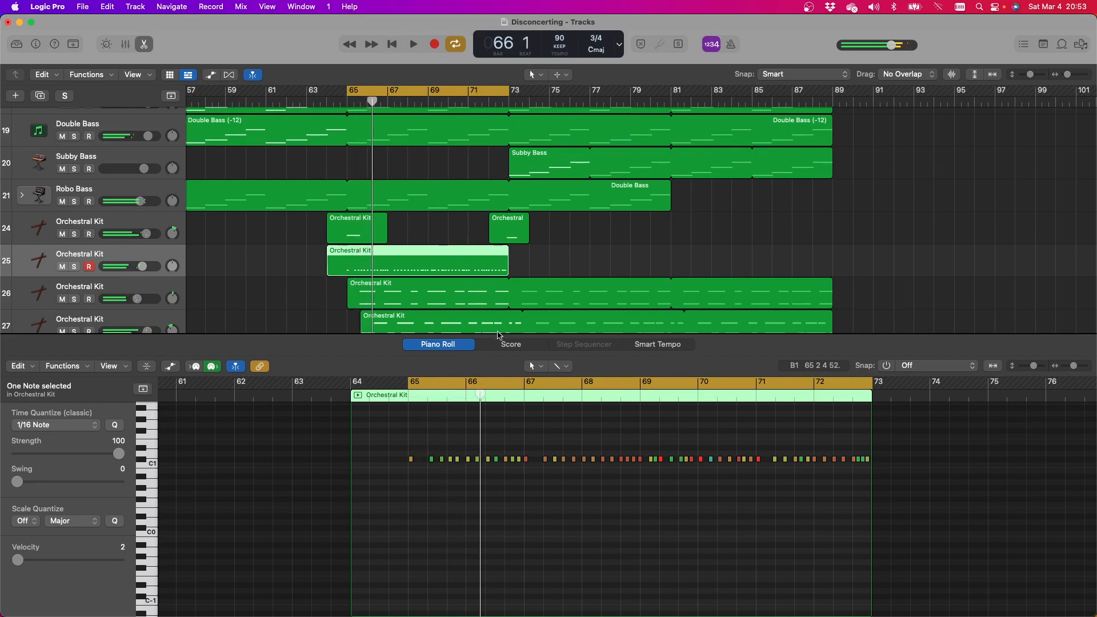
pyautogui.moveTo(459, 472); pyautogui.dragTo(426, 449)
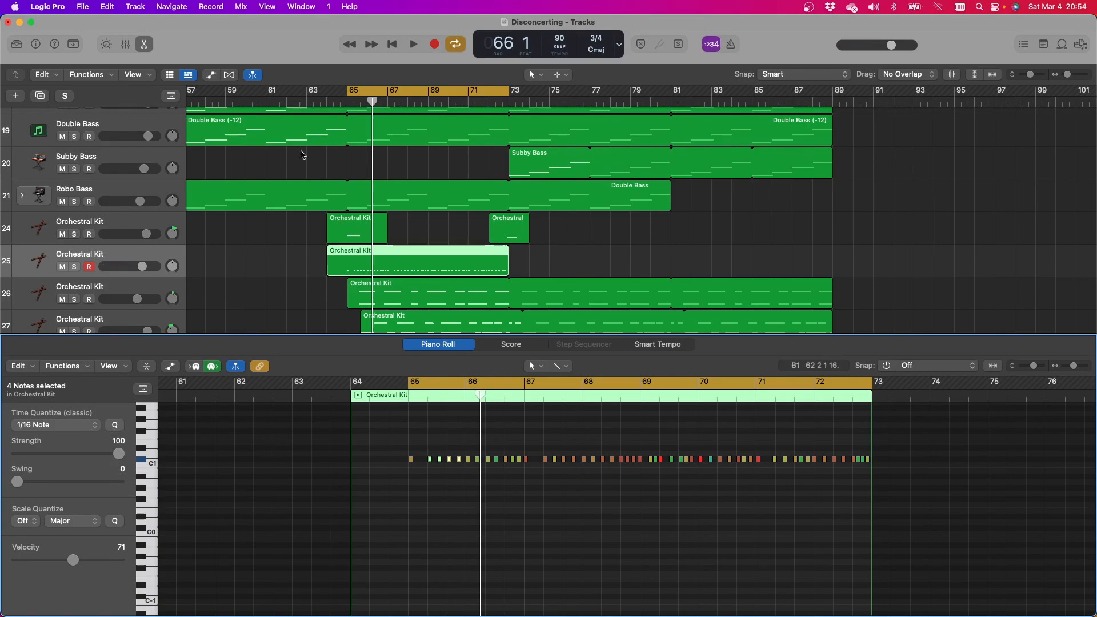
# Play the cycled section and shift the take's snare note on beat 2 of bar 71 slightly later
pyautogui.click(415, 44)
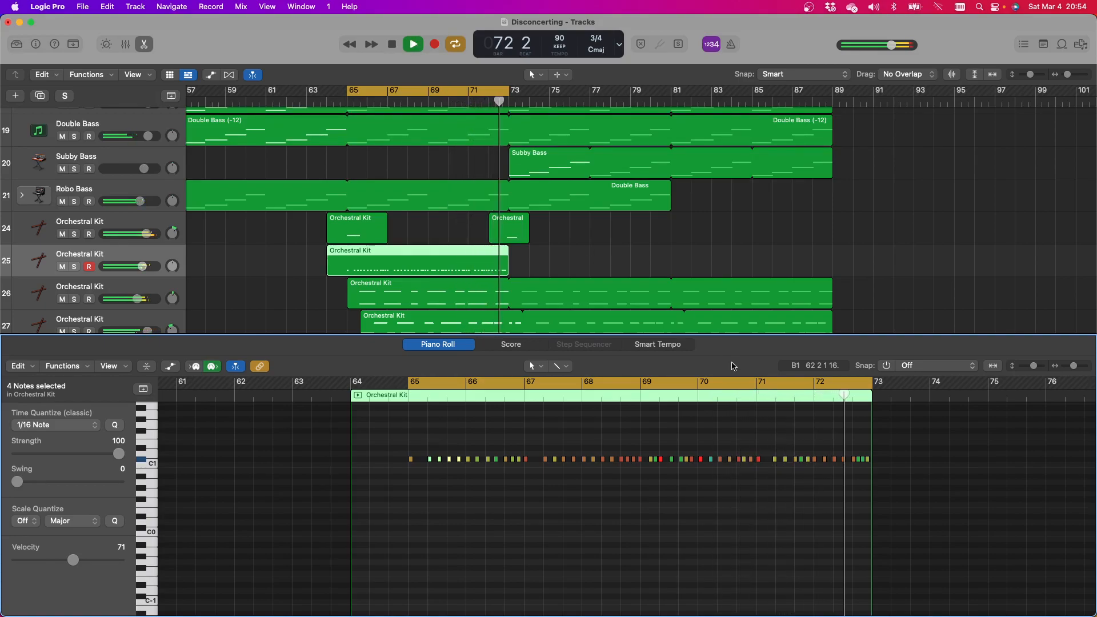
pyautogui.click(414, 44)
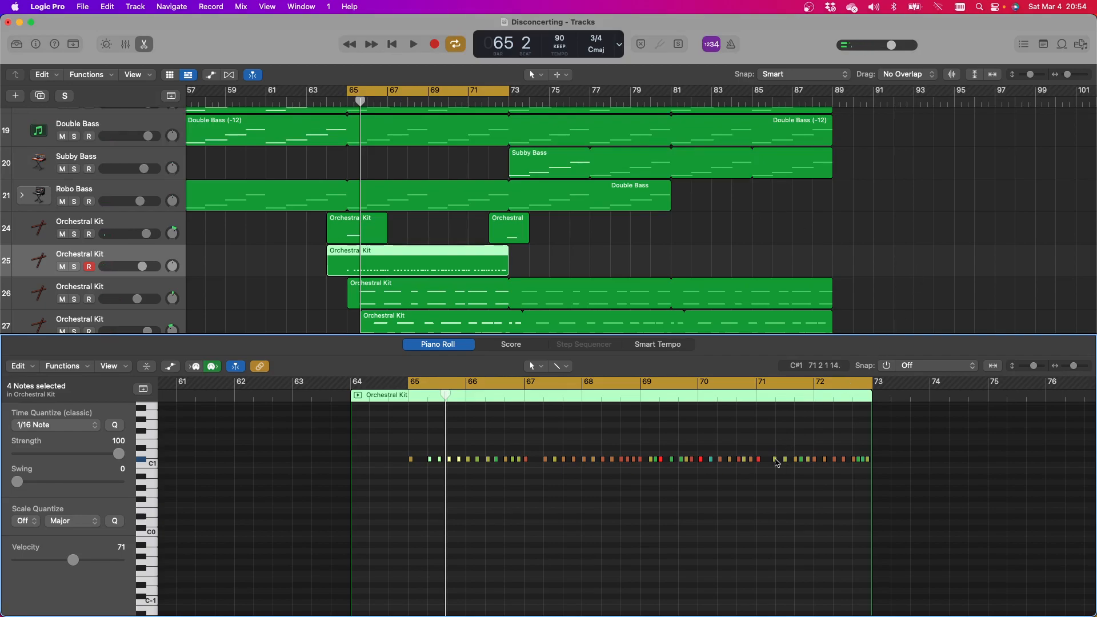
pyautogui.moveTo(776, 463); pyautogui.dragTo(779, 463)
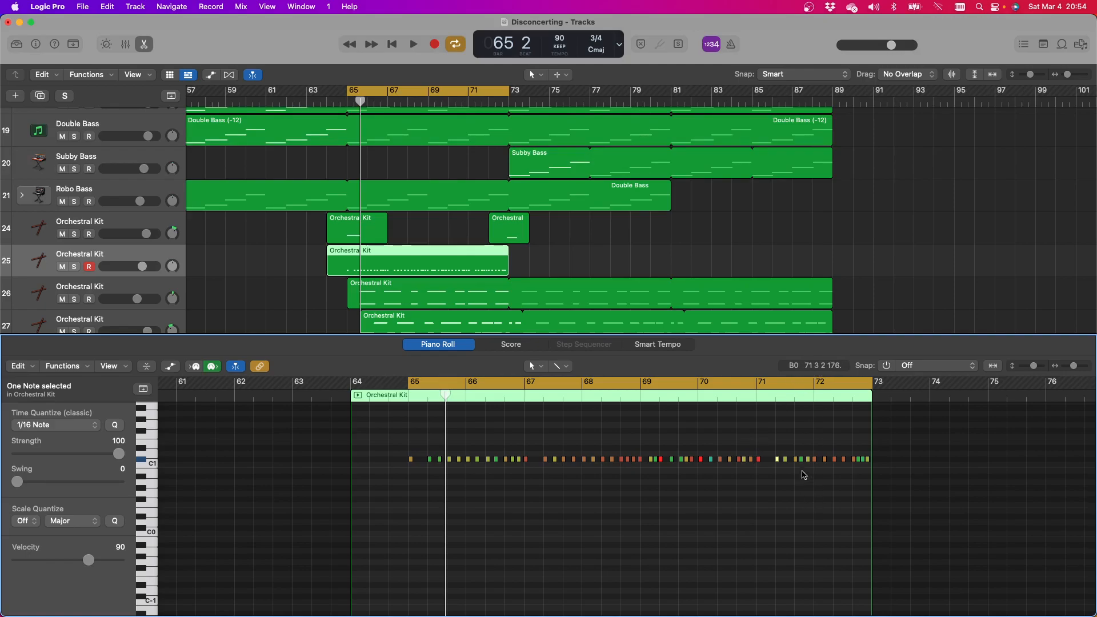
# Quantize the three snare notes on beat 3 of bar 71 to 1/8 Triplet (1/12)
pyautogui.moveTo(812, 476); pyautogui.dragTo(806, 484)
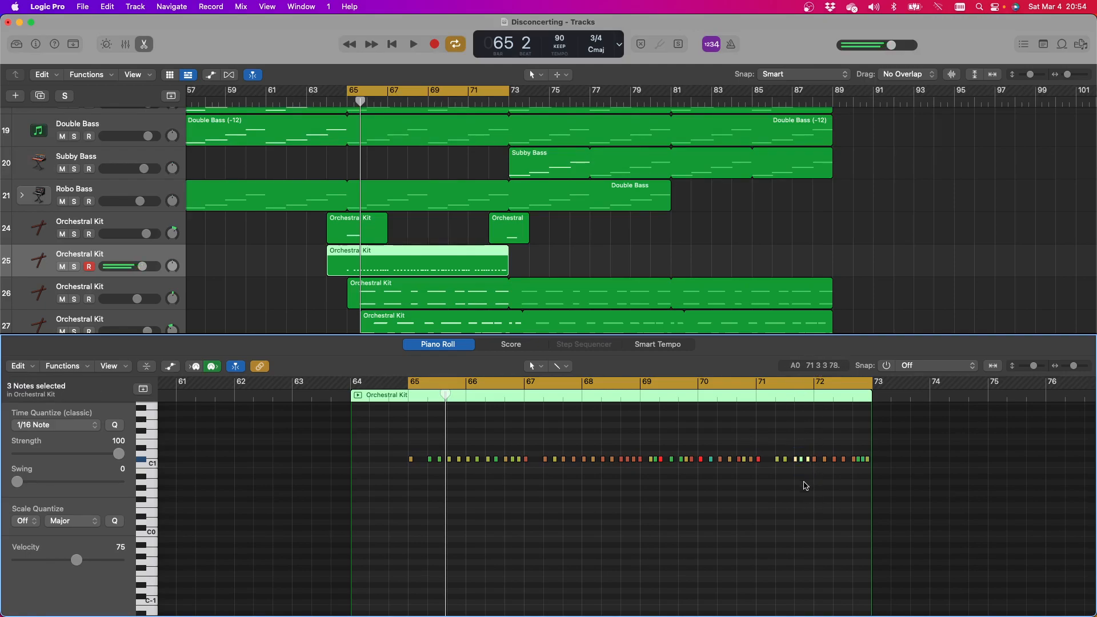
pyautogui.click(95, 427)
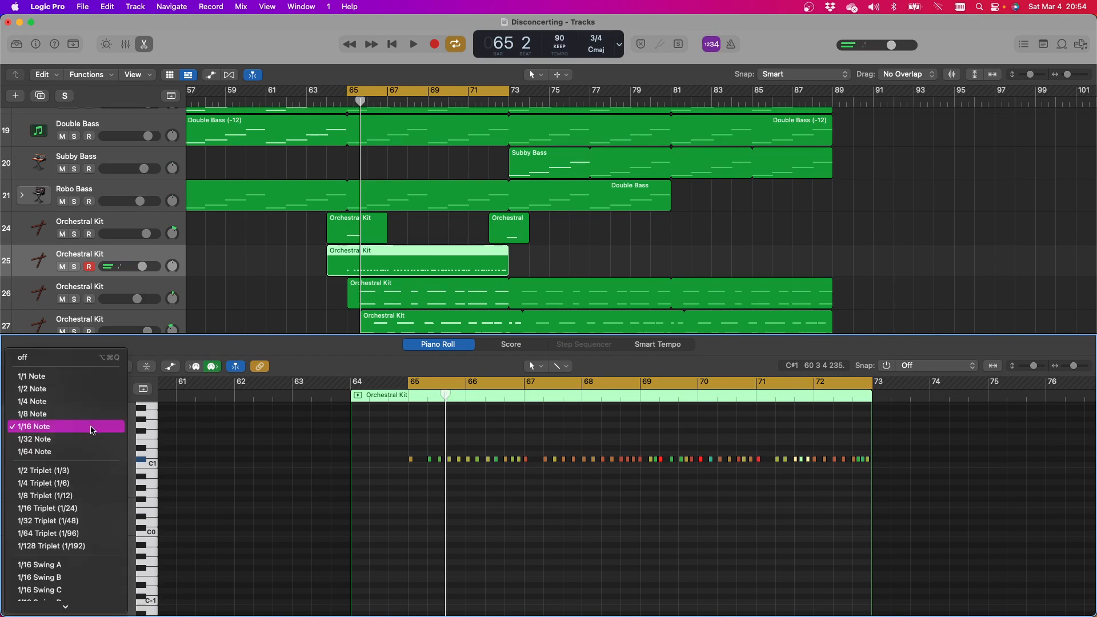
pyautogui.click(85, 495)
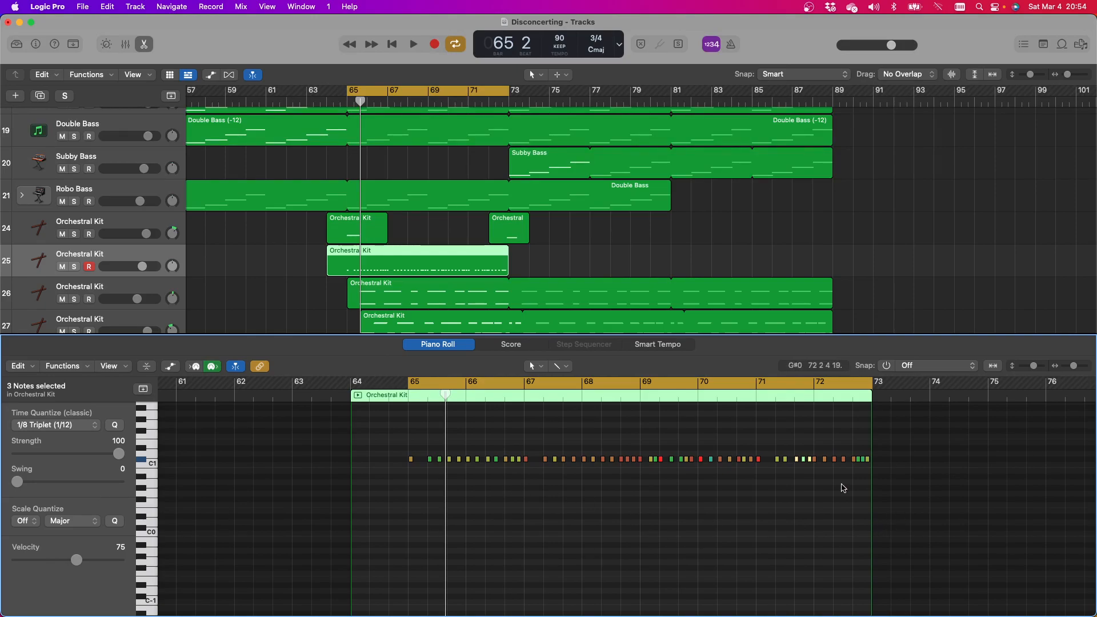
# Adjust the timing of the snare notes at the start of bar 72 and on beat 3 of bar 66, playing the cycle in between
pyautogui.moveTo(816, 462); pyautogui.dragTo(817, 462)
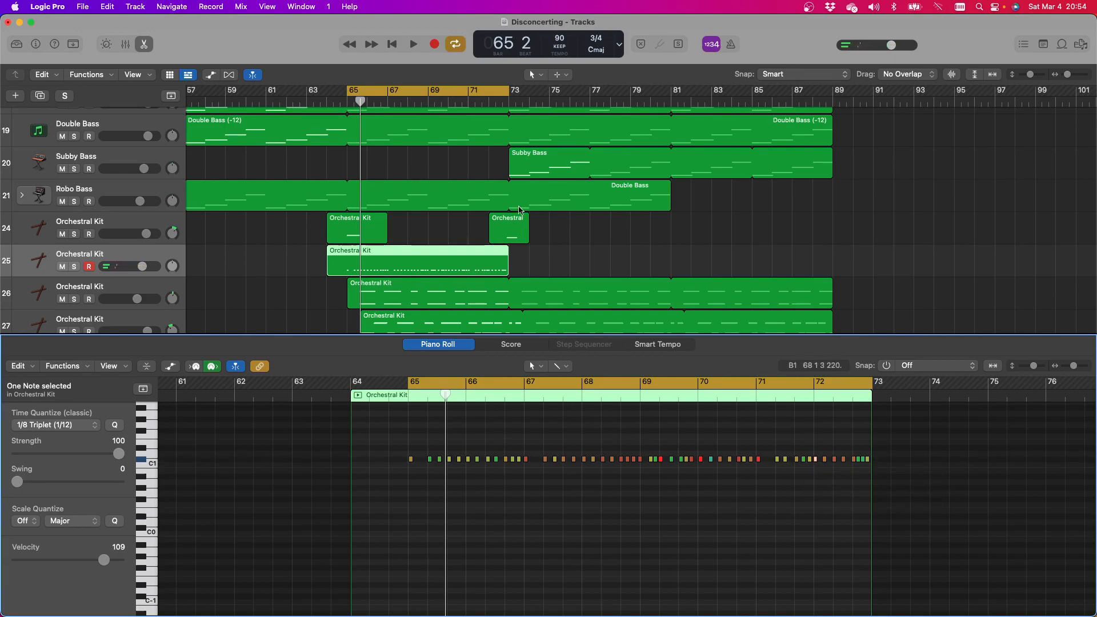
pyautogui.click(414, 43)
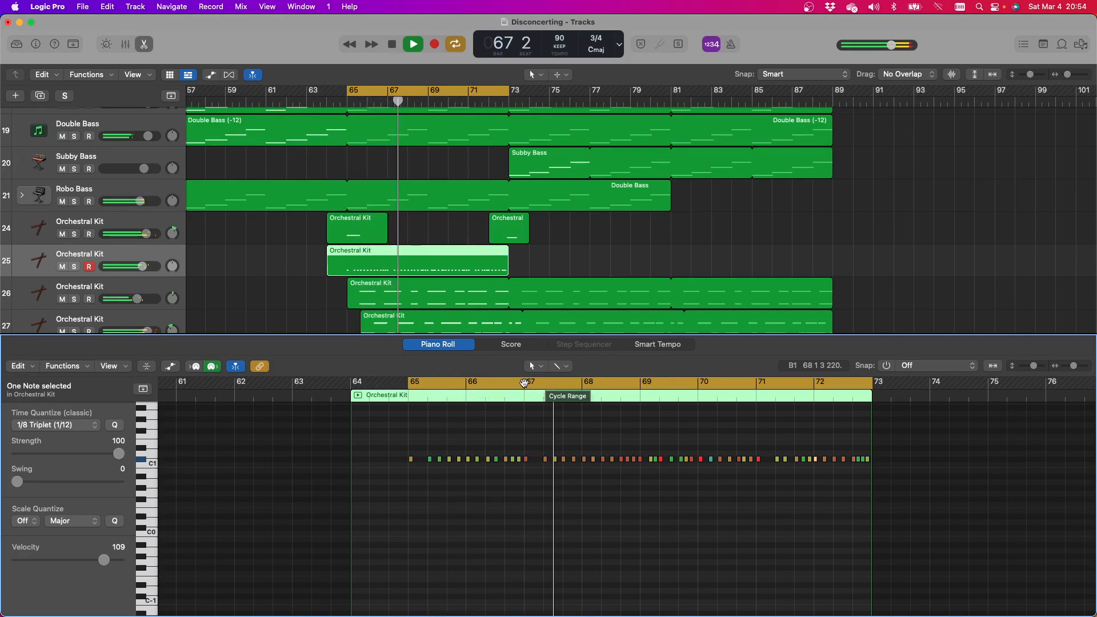
pyautogui.click(506, 461)
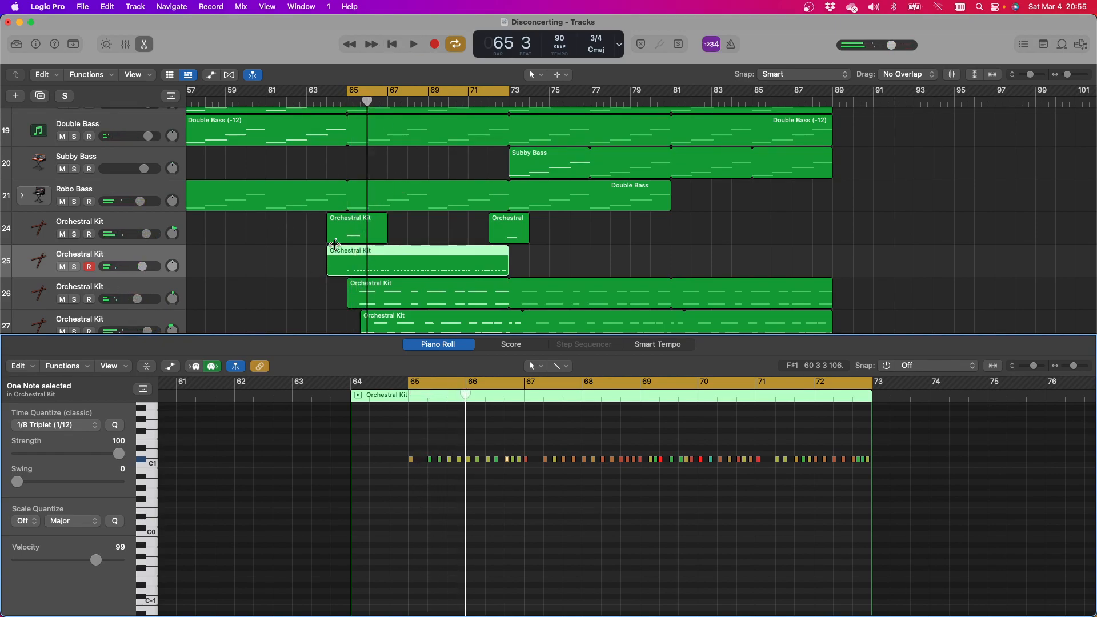
# Trim the track 25 region to start at bar 65 and loop it through to bar 89
pyautogui.moveTo(328, 270); pyautogui.dragTo(348, 273)
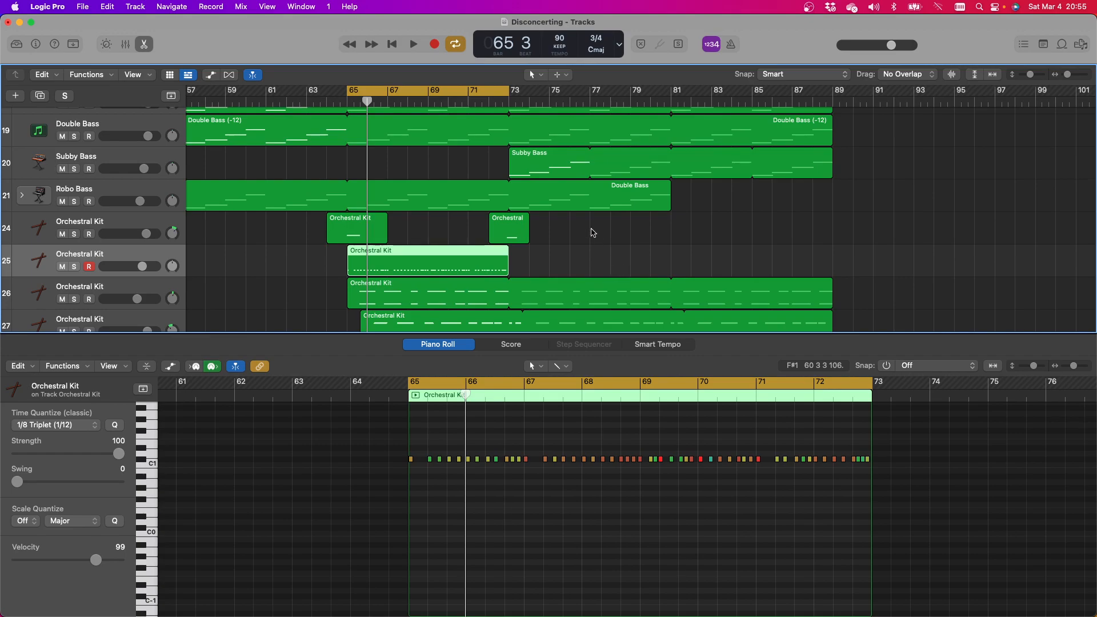
pyautogui.moveTo(523, 250); pyautogui.dragTo(828, 251)
# Place the playhead just before the Choir region at bar 89 and switch the cycle off
pyautogui.hscroll(4, 813, 250)
pyautogui.scroll(15, 813, 254)
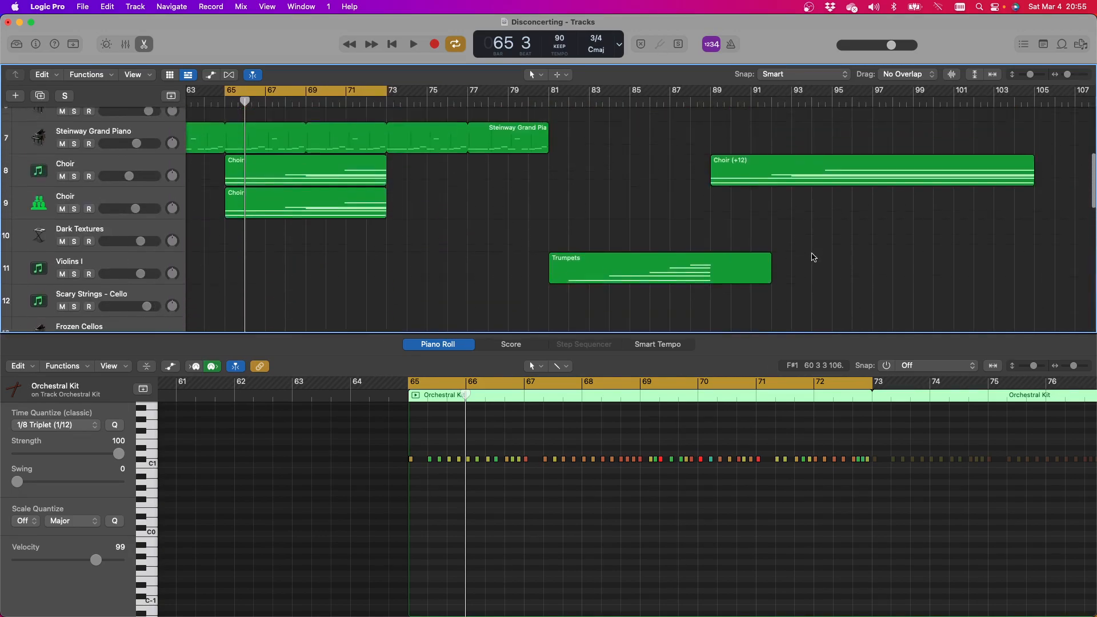
pyautogui.scroll(1, 813, 257)
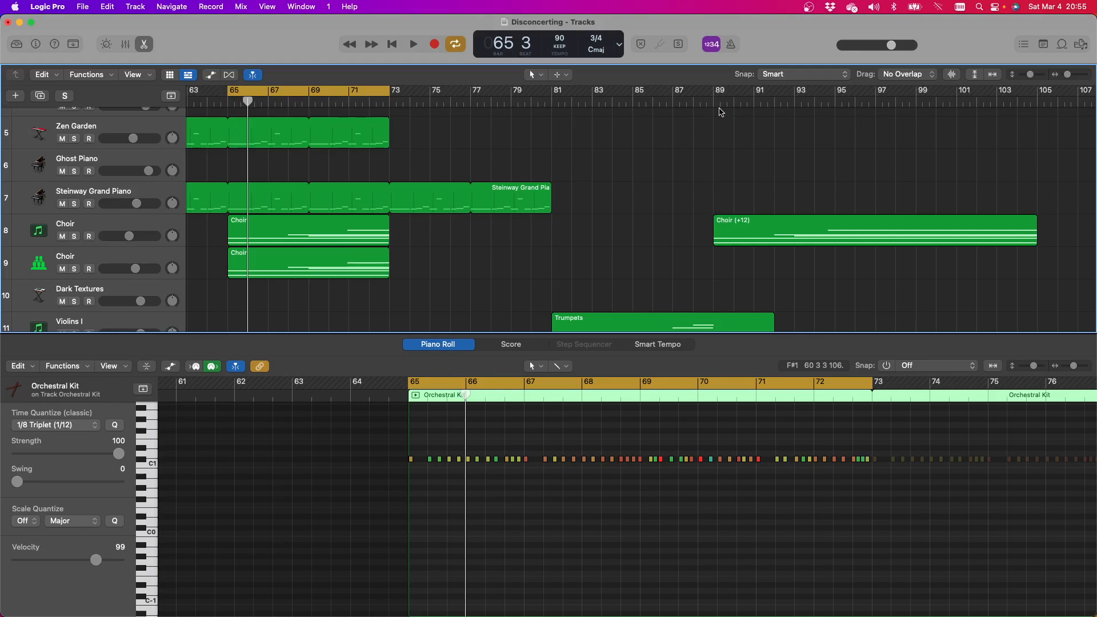
pyautogui.click(710, 101)
pyautogui.click(320, 89)
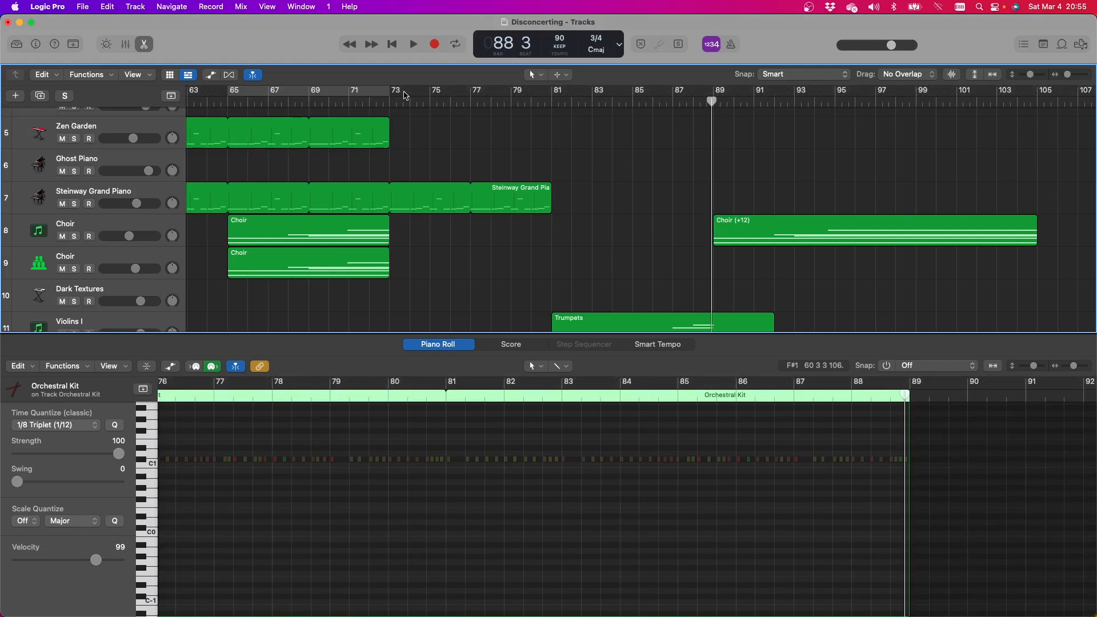
pyautogui.click(75, 204)
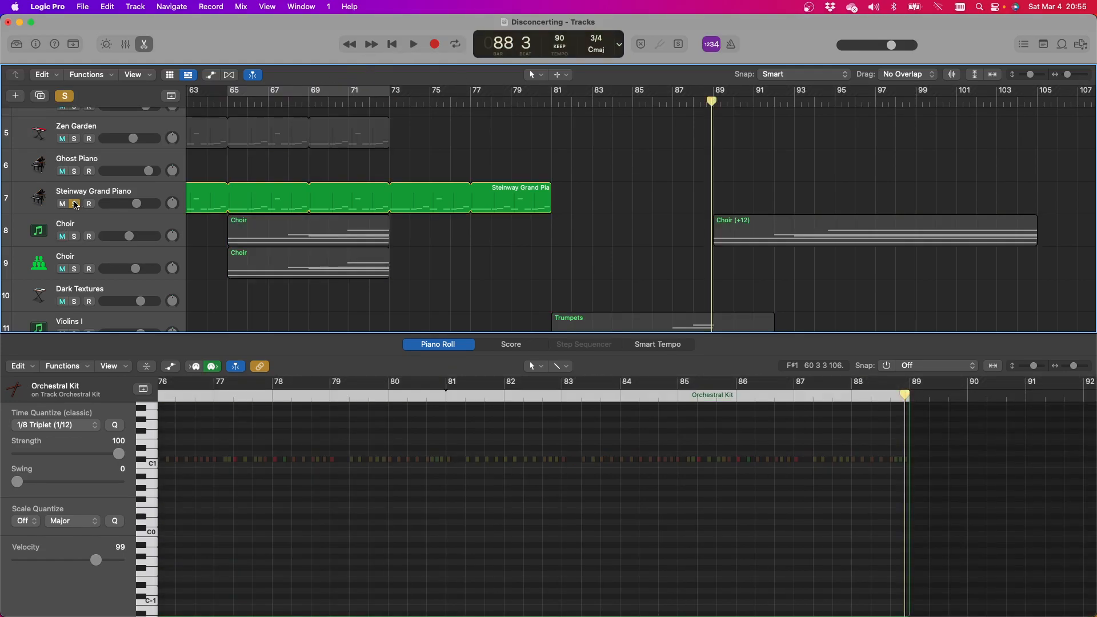
pyautogui.click(412, 45)
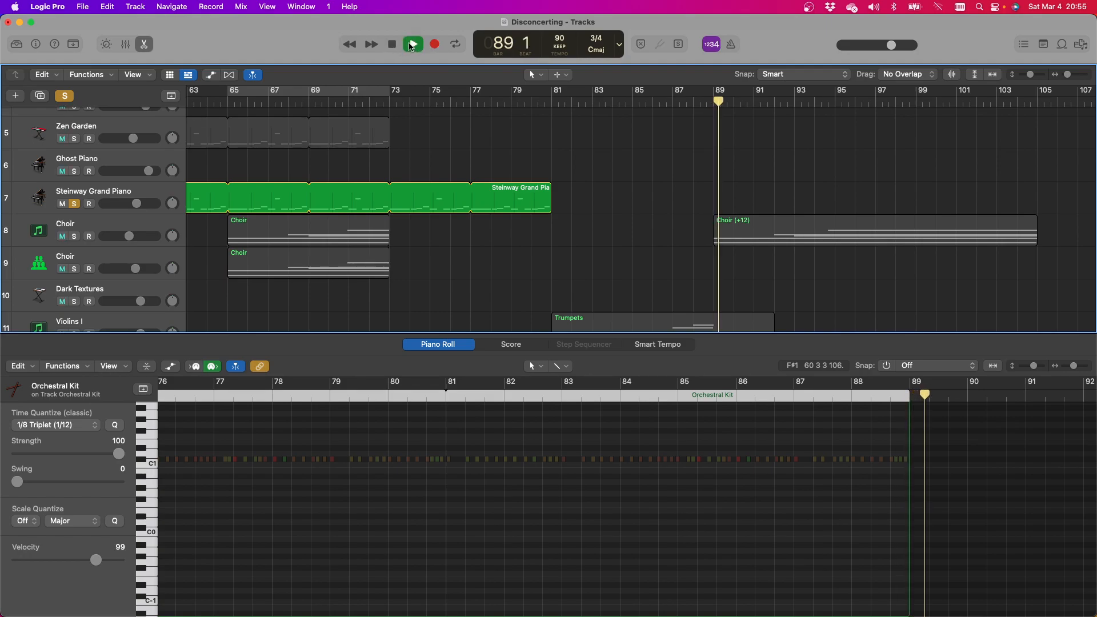
pyautogui.click(392, 44)
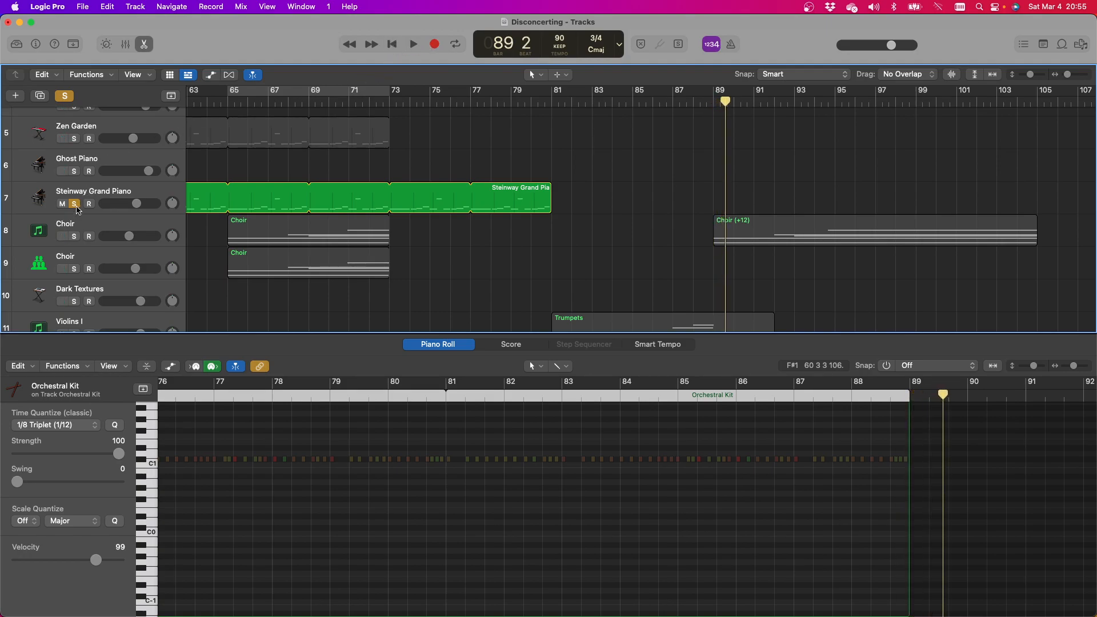
pyautogui.click(74, 204)
# Solo Choir track 8, listen to its region from just before bar 89, and show that region's notes in the Piano Roll
pyautogui.click(74, 237)
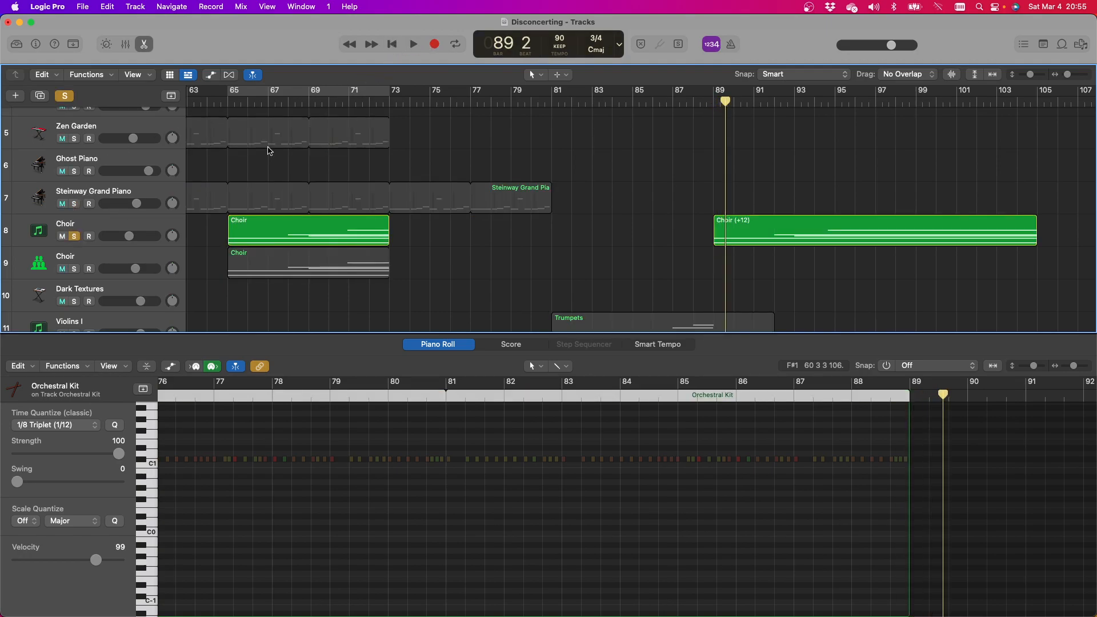
pyautogui.click(413, 44)
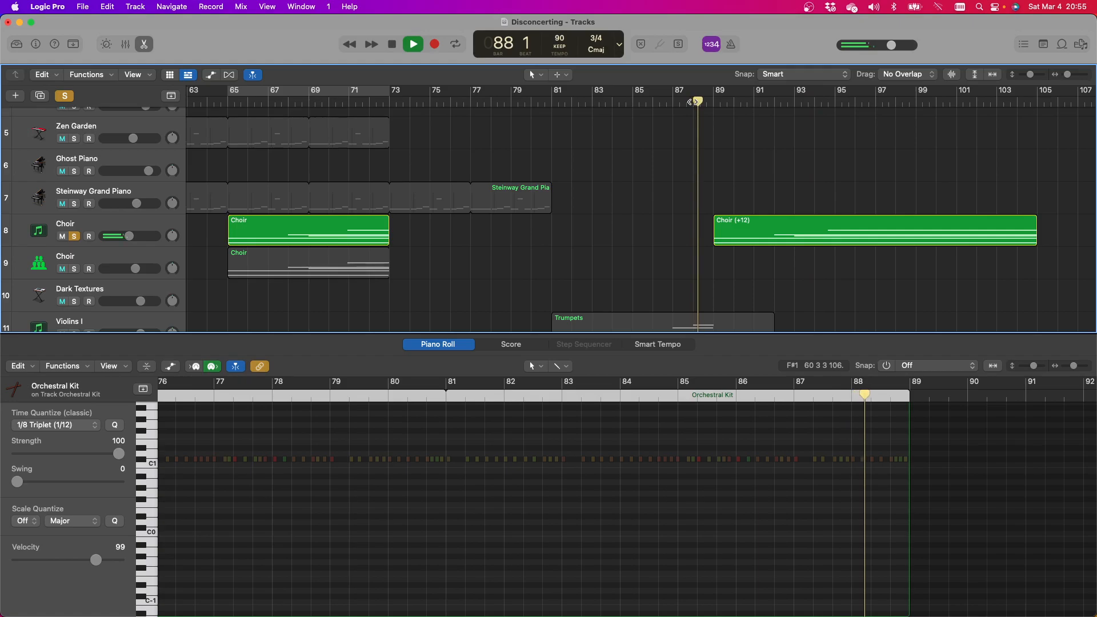
pyautogui.click(393, 46)
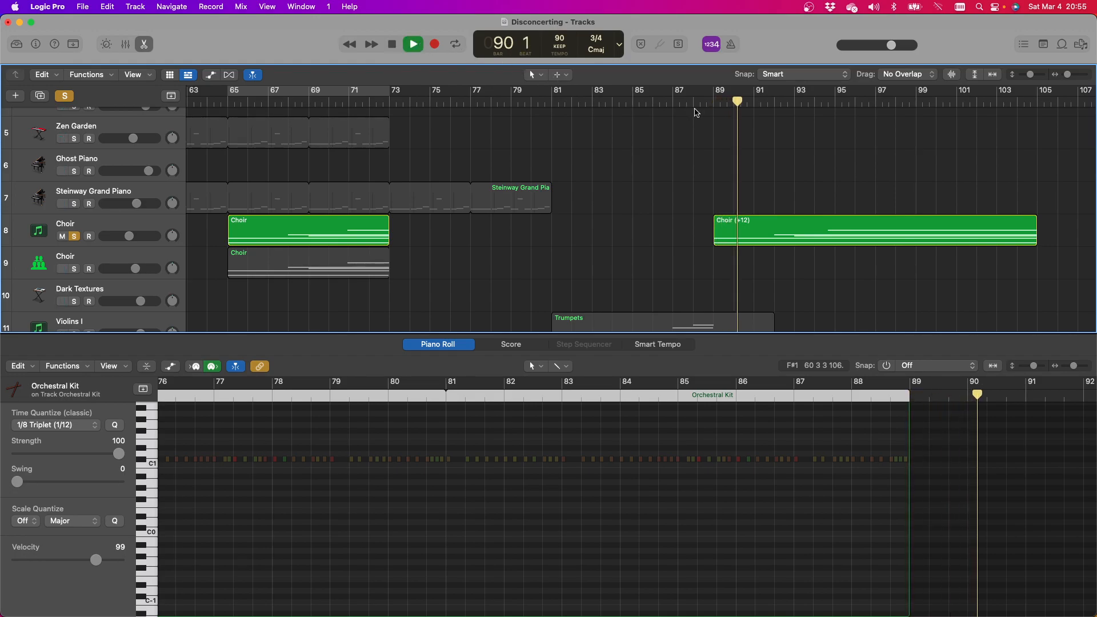
pyautogui.click(693, 105)
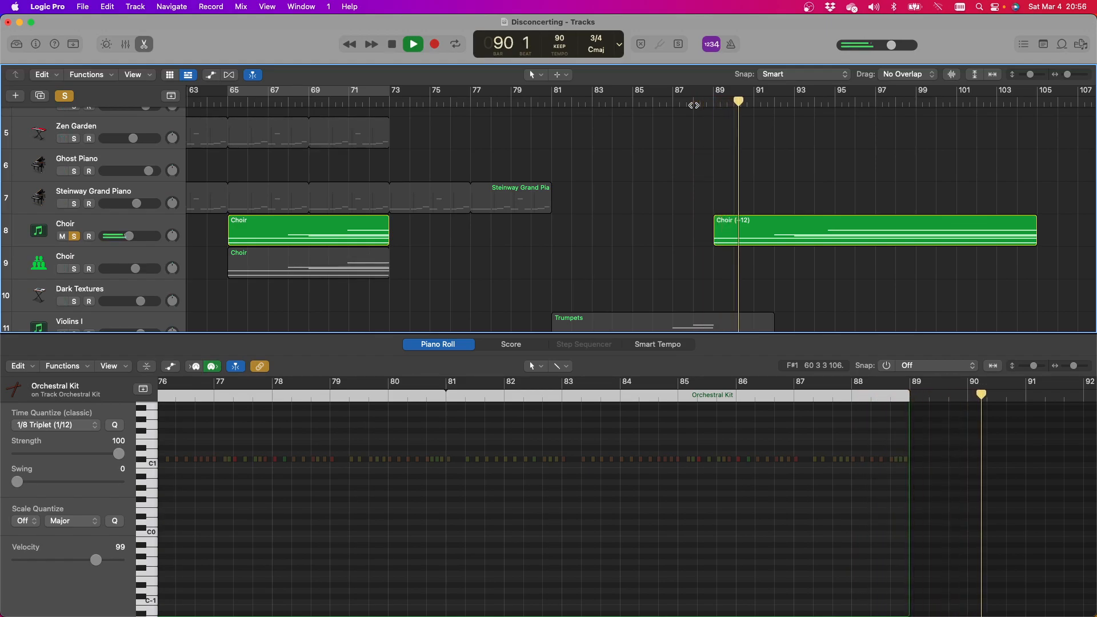
pyautogui.click(768, 235)
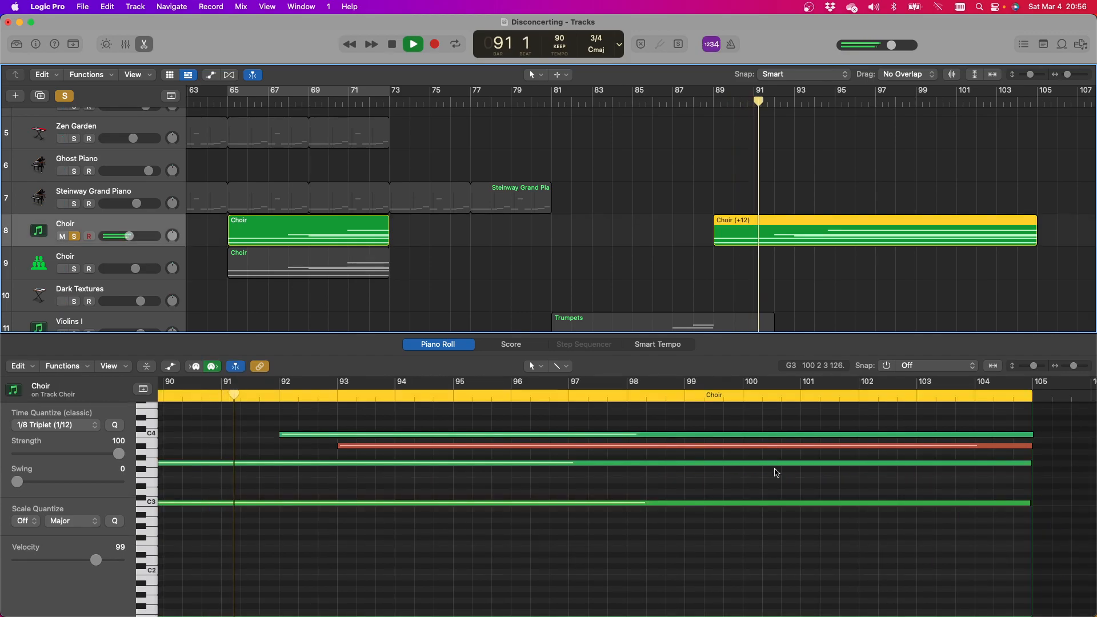
# Select the two sustained lower notes at bar 89 in the Choir region's Piano Roll and unsolo Choir track 8
pyautogui.hscroll(-8, 776, 472)
pyautogui.moveTo(667, 443); pyautogui.dragTo(683, 589)
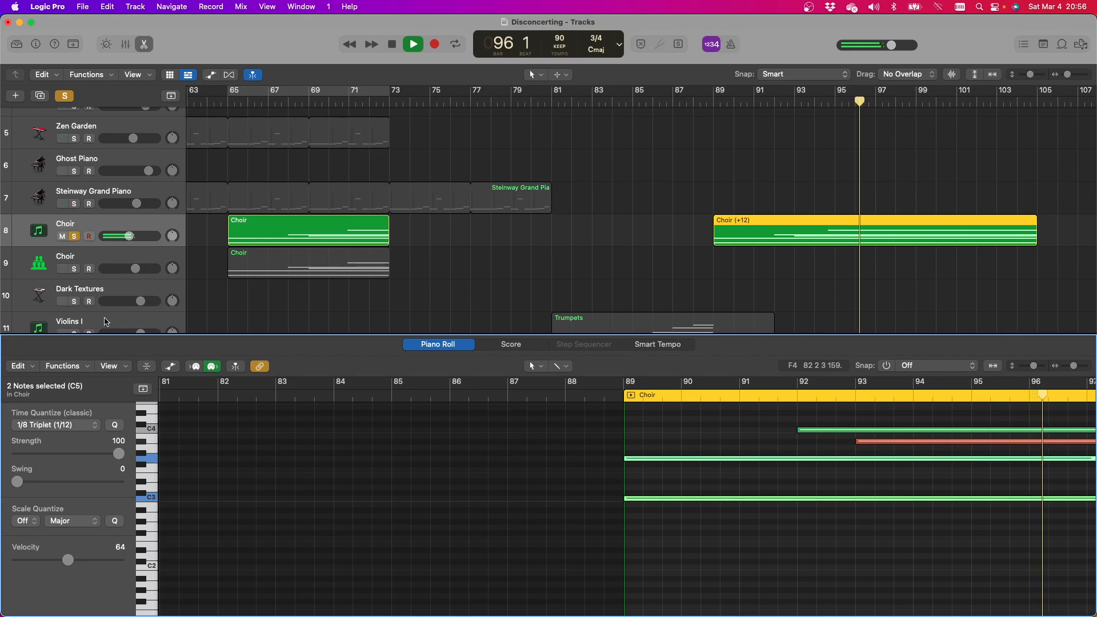
pyautogui.press('s')
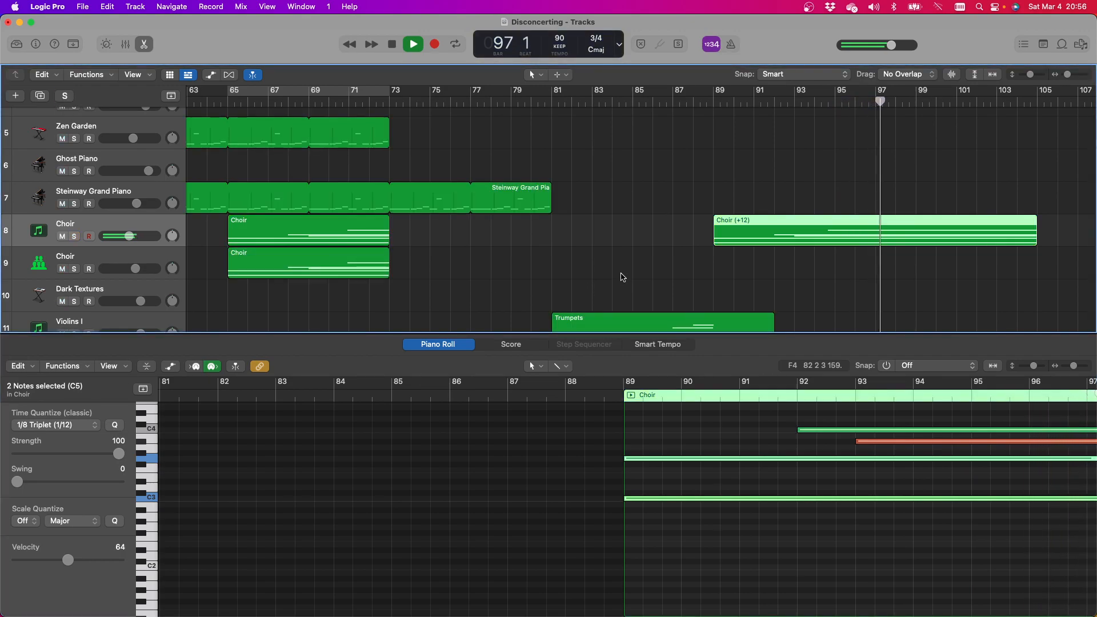
# Play from bar 17, solo Scary Cellos - Stretched track 14 to hear its layer up to bar 25, and clear the solo
pyautogui.scroll(-6, 583, 290)
pyautogui.scroll(4, 601, 293)
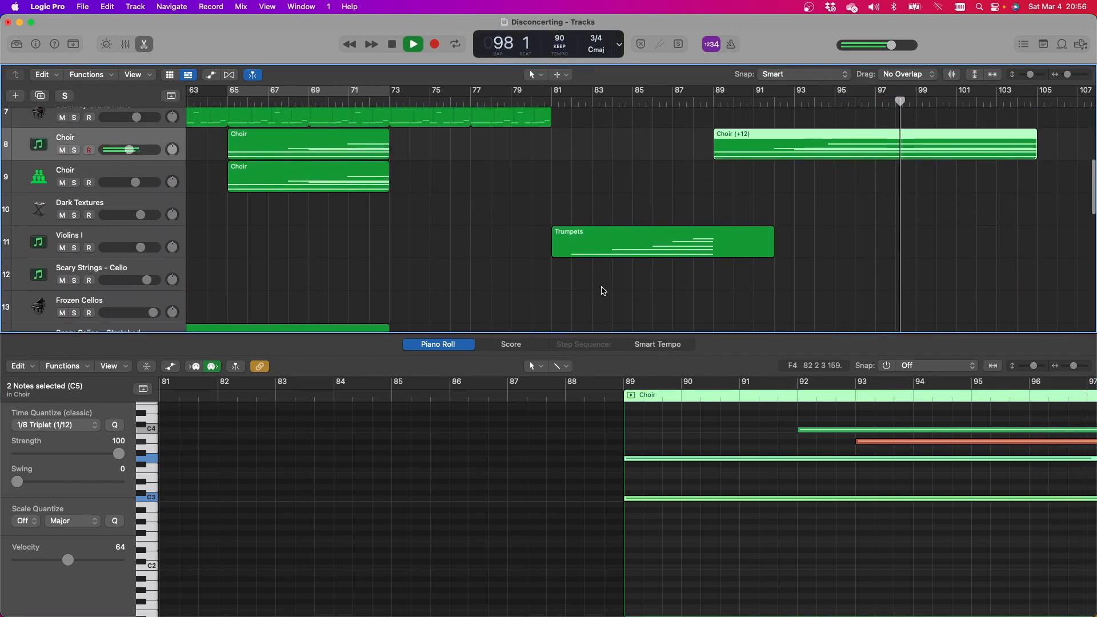
pyautogui.scroll(2, 638, 280)
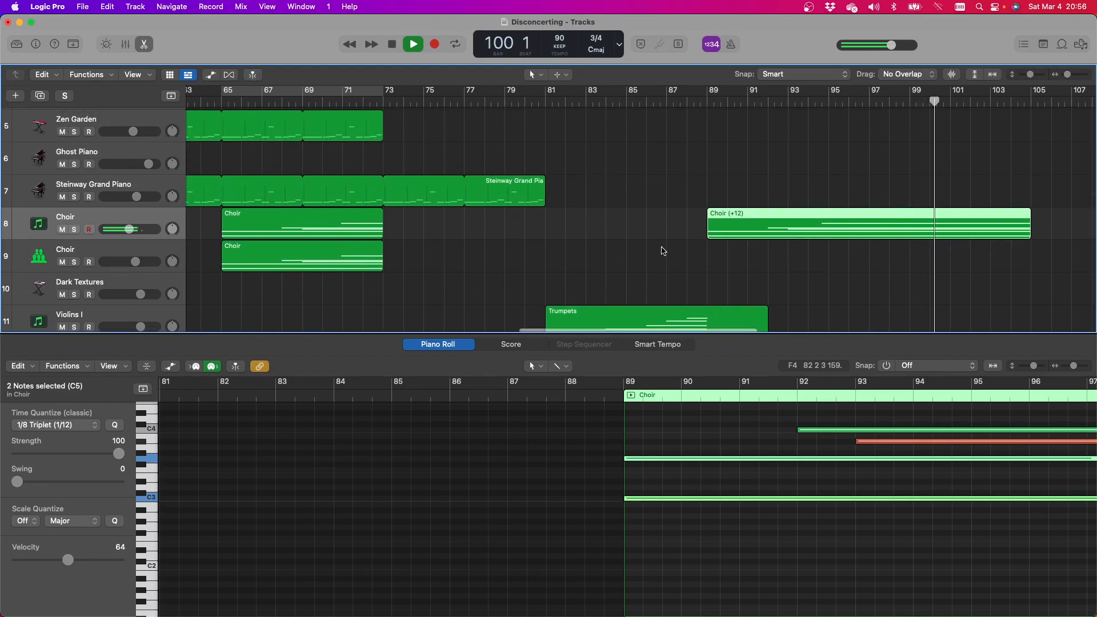
pyautogui.hscroll(-15, 362, 194)
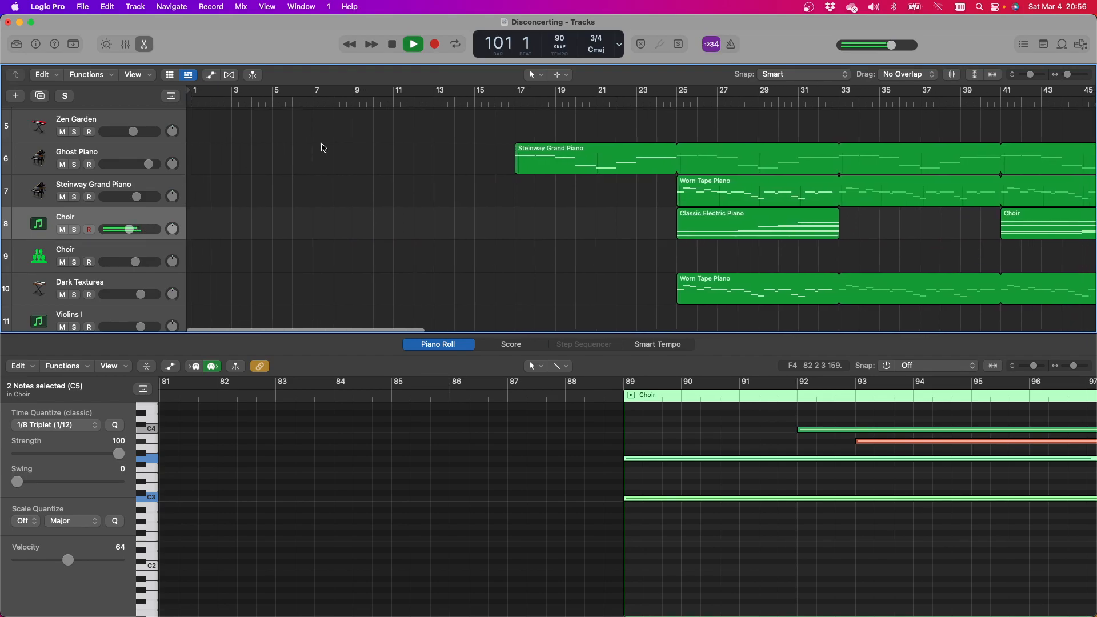
pyautogui.click(518, 97)
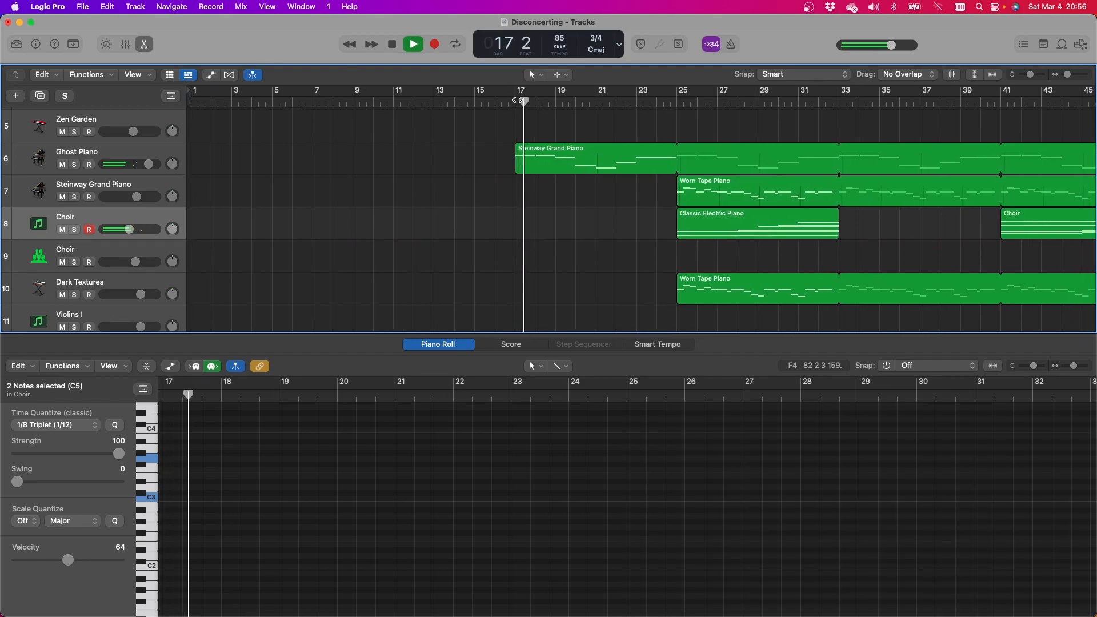
pyautogui.scroll(-6, 548, 243)
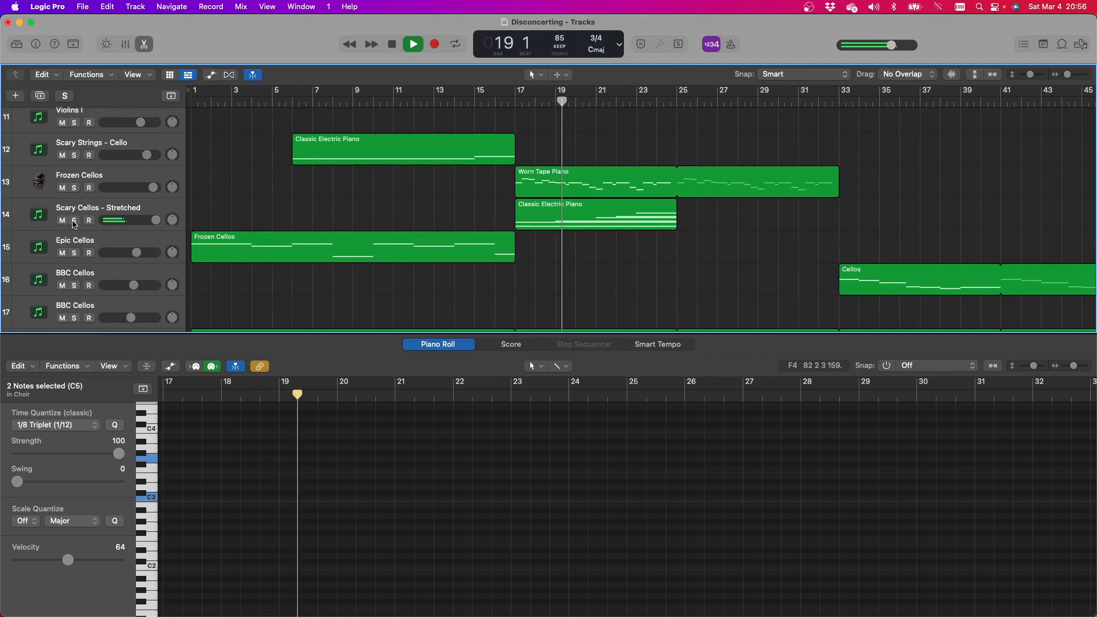
pyautogui.click(74, 220)
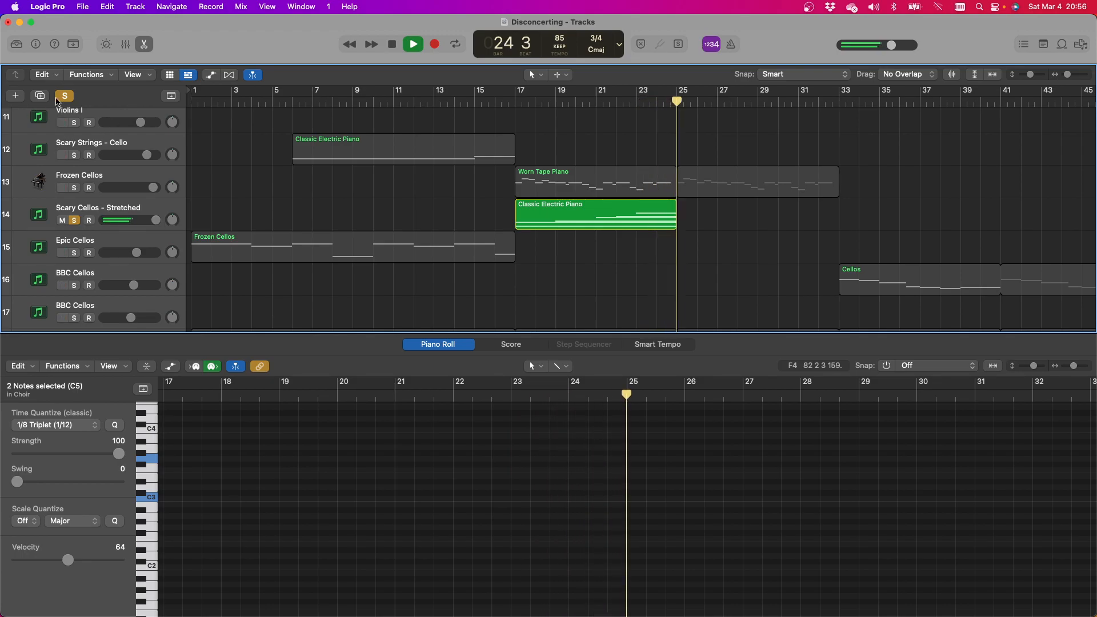
pyautogui.click(64, 96)
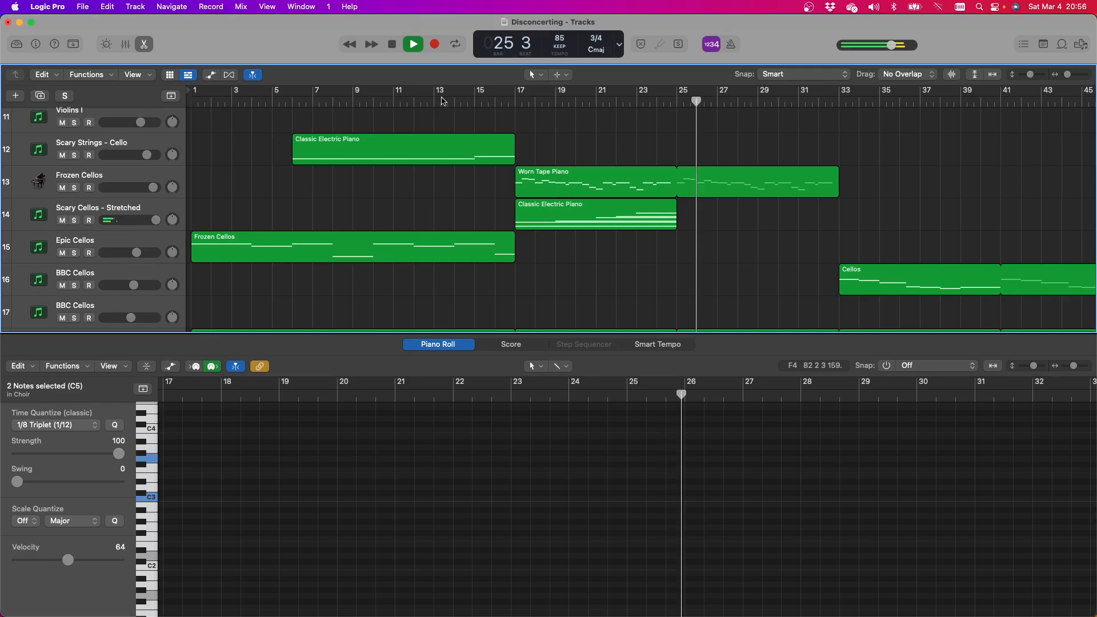
# Replay from bar 17, solo Frozen Cellos track 13, and compare its region with the Worn Tape Piano regions on the tracks above
pyautogui.click(513, 102)
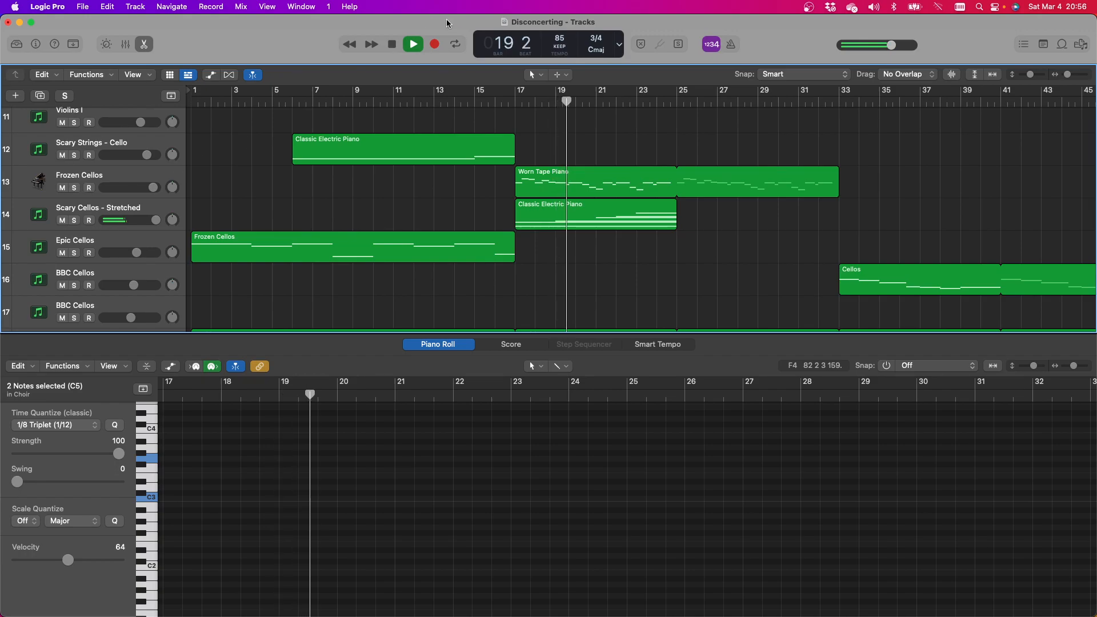
pyautogui.click(75, 188)
pyautogui.scroll(10, 617, 237)
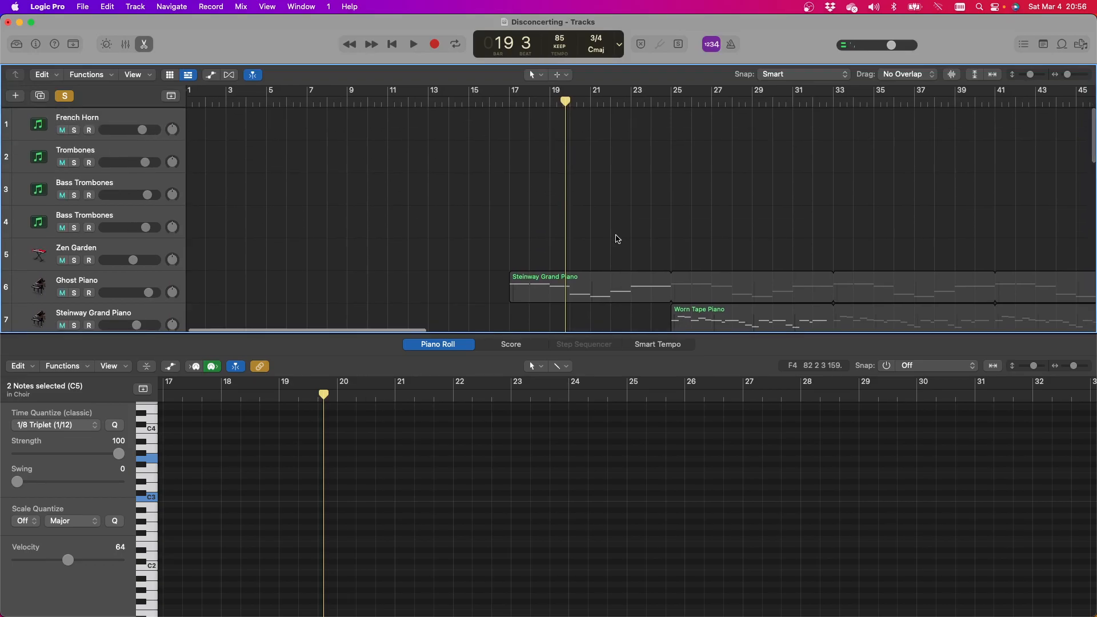
pyautogui.scroll(-5, 617, 238)
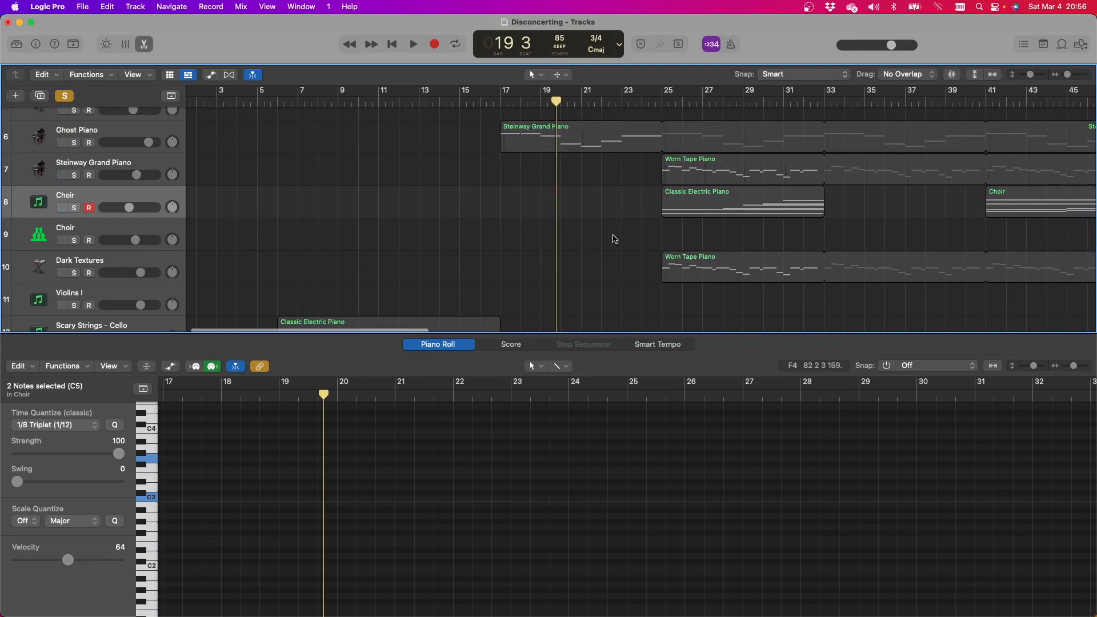
pyautogui.scroll(-5, 614, 239)
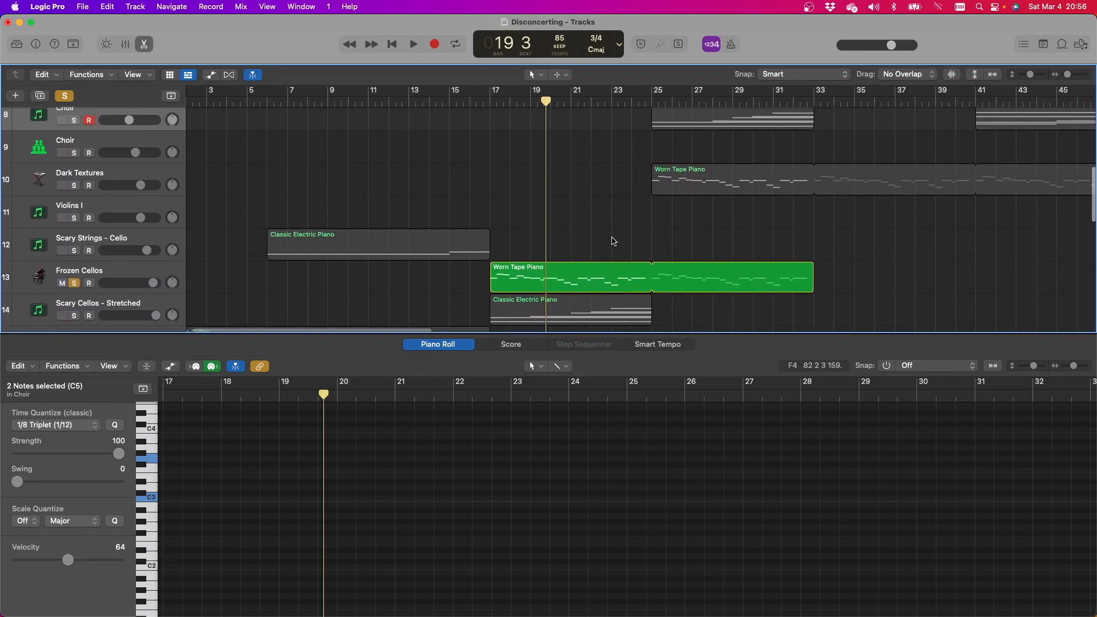
pyautogui.scroll(5, 613, 241)
pyautogui.scroll(1, 613, 240)
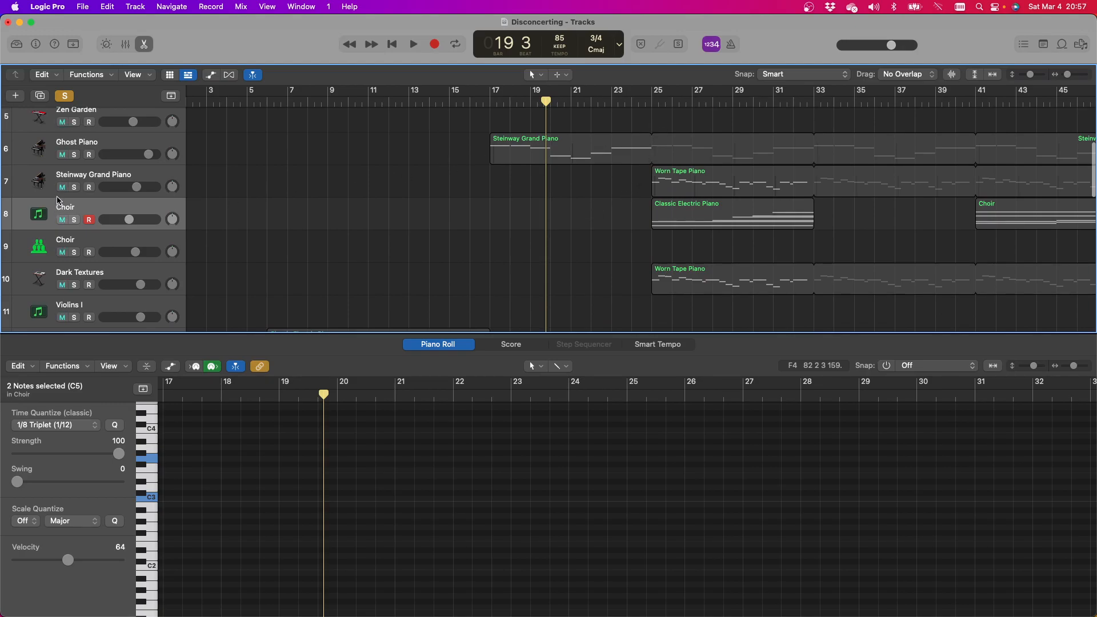
# Solo Steinway Grand Piano track 7 alongside Frozen Cellos, listen to them together up to bar 32, and clear the solos
pyautogui.click(74, 187)
pyautogui.click(412, 44)
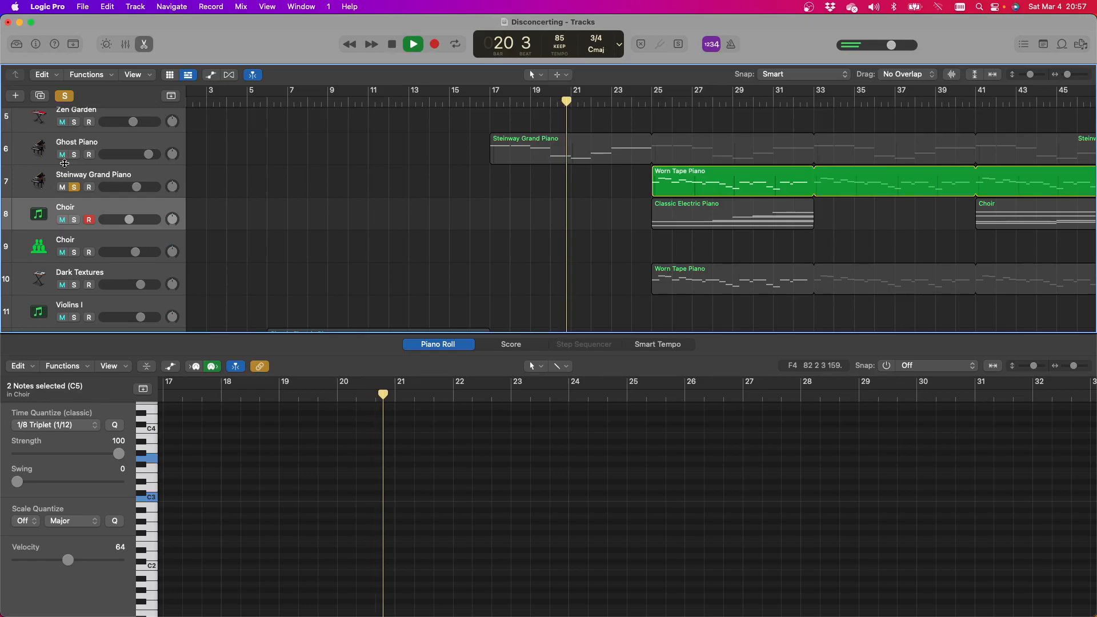
pyautogui.scroll(-5, 292, 202)
pyautogui.scroll(-2, 292, 202)
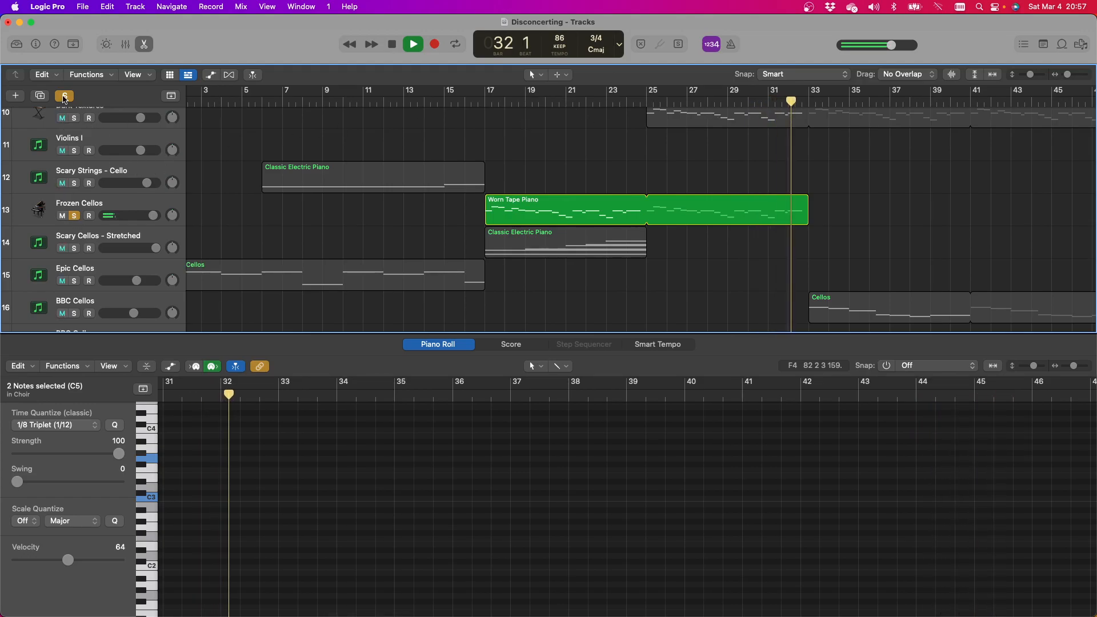
pyautogui.click(73, 216)
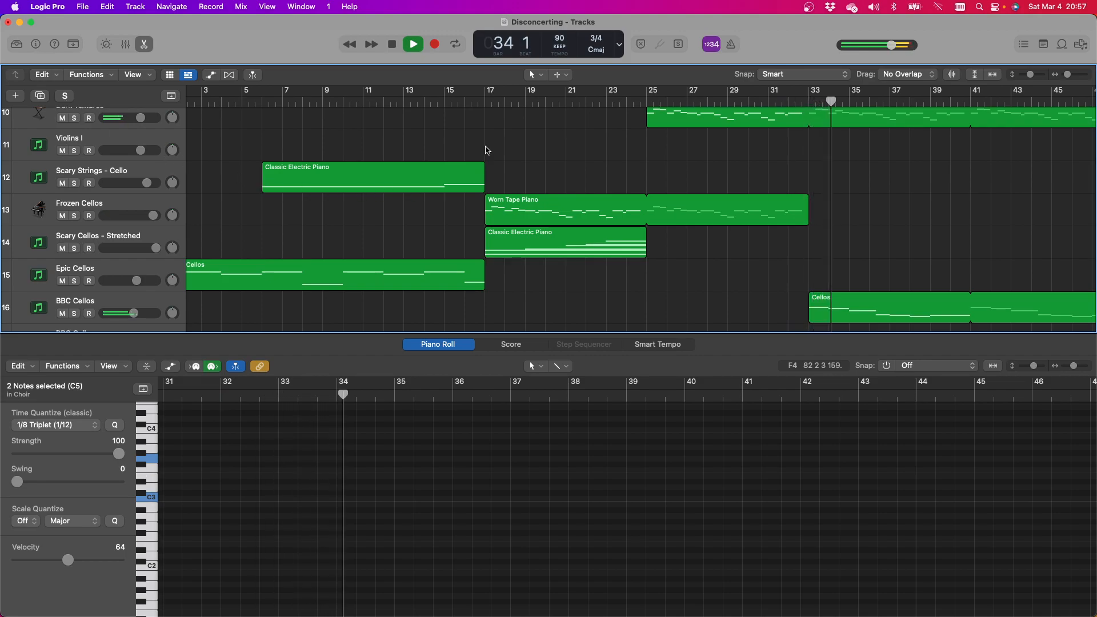
# Play the full mix from bar 17 to bar 30 while reviewing the string, bass and choir tracks, and stop playback
pyautogui.click(485, 102)
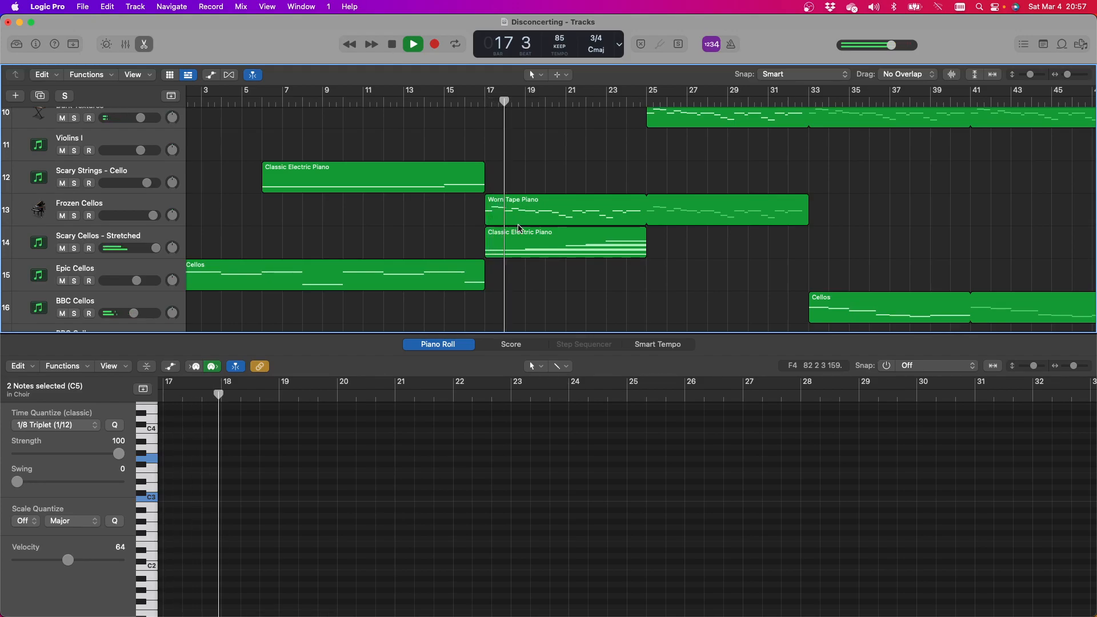
pyautogui.scroll(-5, 508, 220)
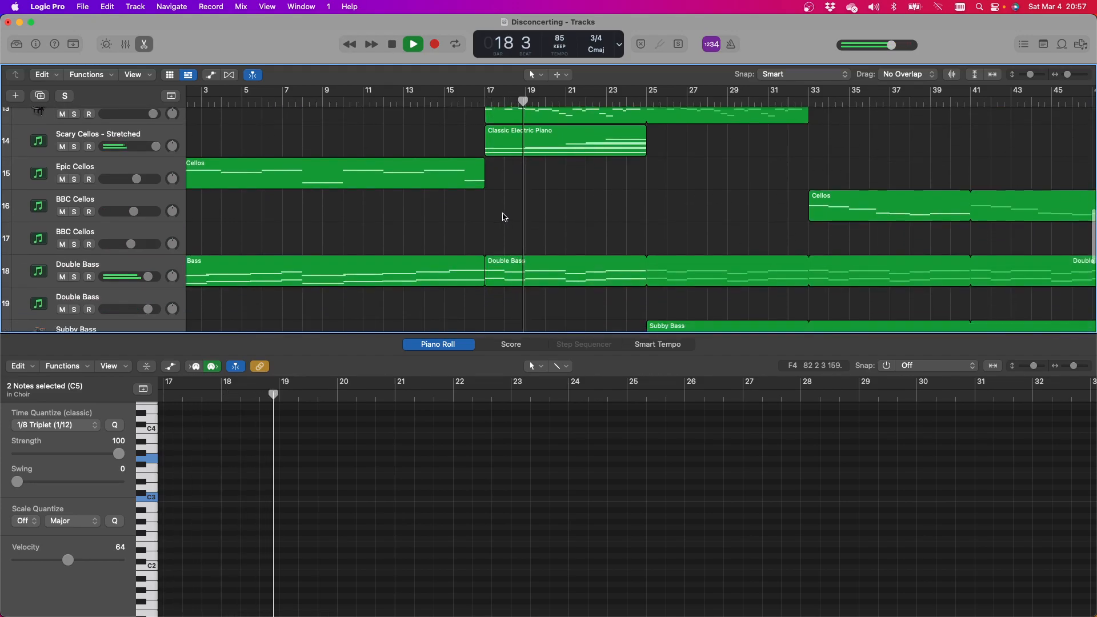
pyautogui.scroll(-8, 505, 217)
pyautogui.scroll(4, 497, 216)
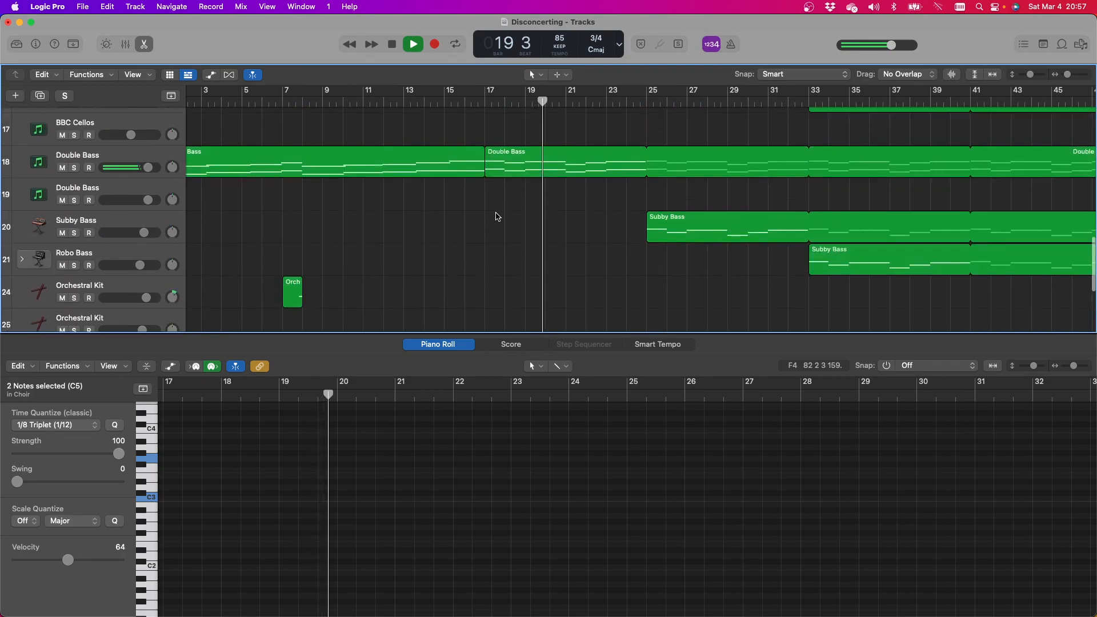
pyautogui.scroll(6, 497, 216)
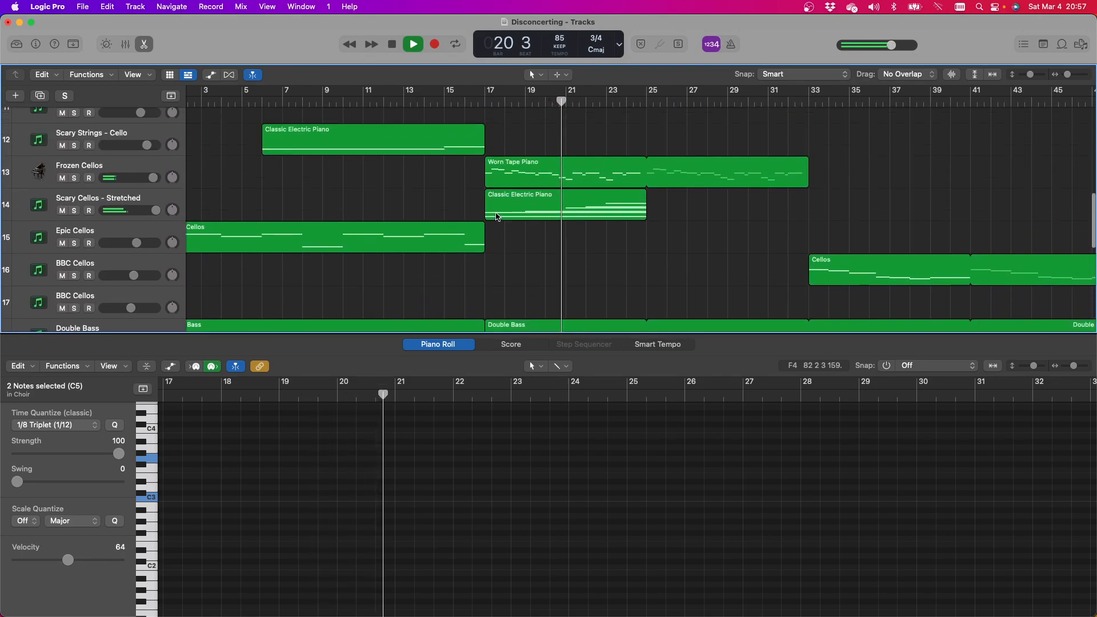
pyautogui.scroll(4, 497, 217)
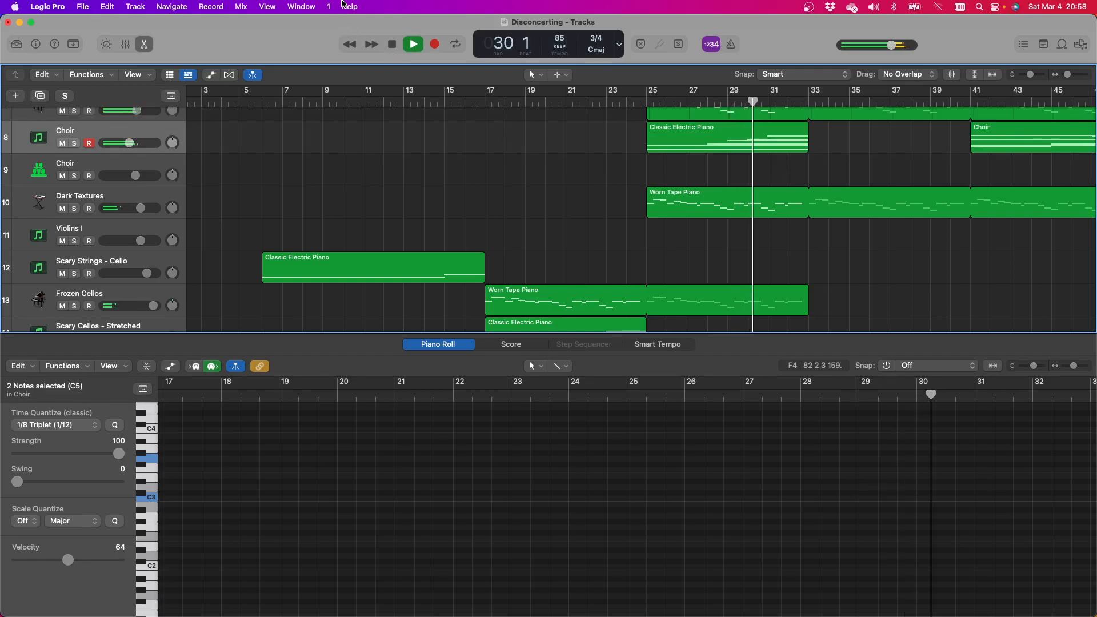
pyautogui.click(393, 46)
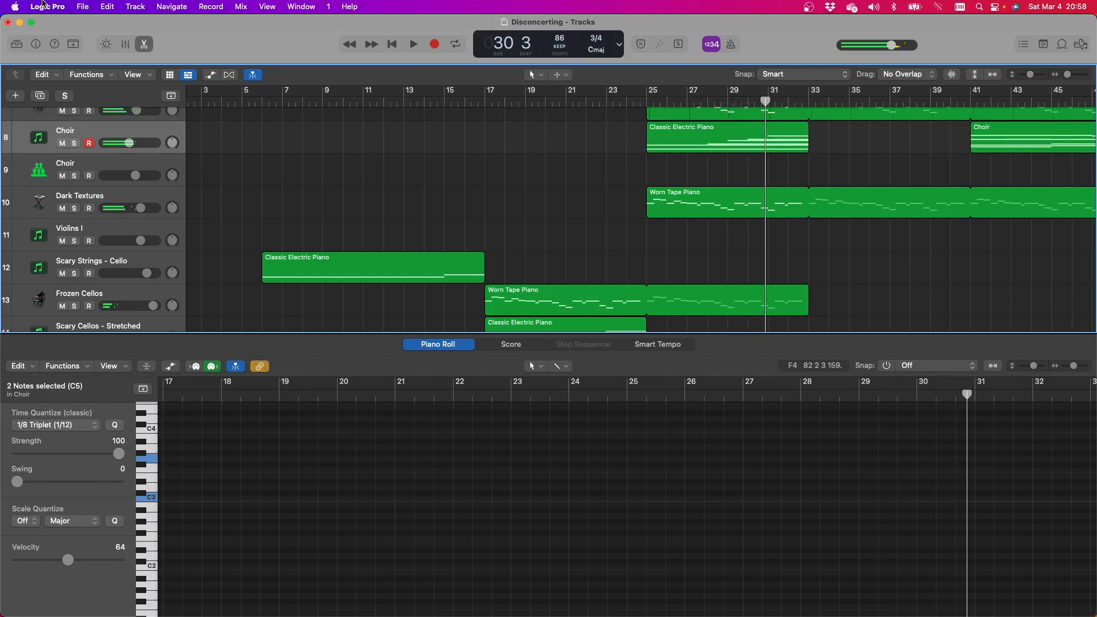
# Close the Disconcerting project without saving and open the recent project Figuring It Out
pyautogui.click(7, 22)
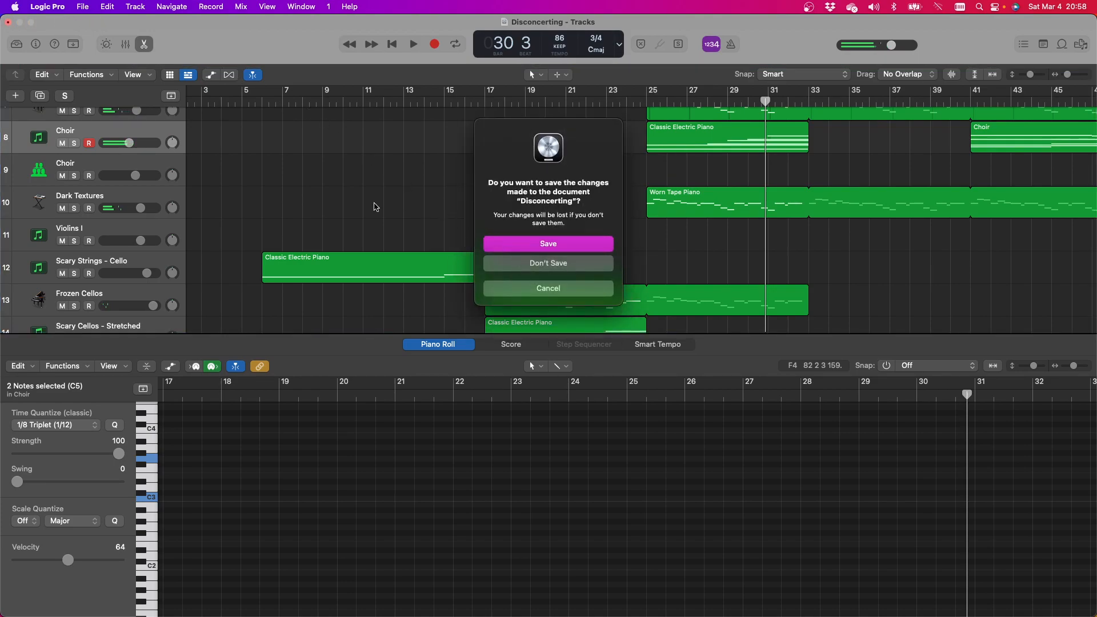
pyautogui.press('super+d')
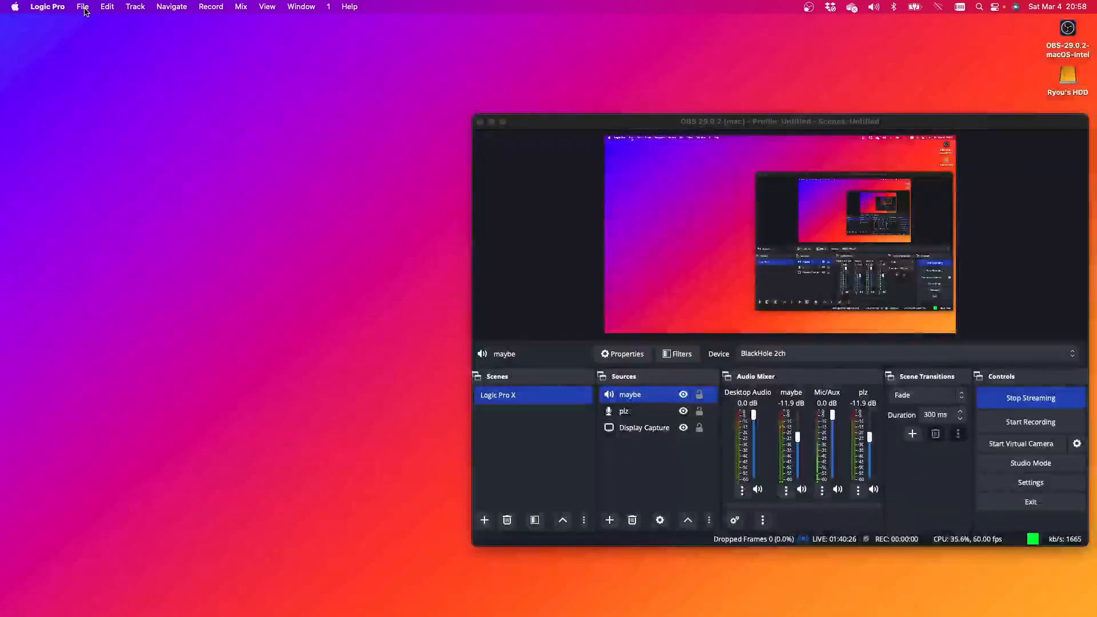
pyautogui.click(84, 7)
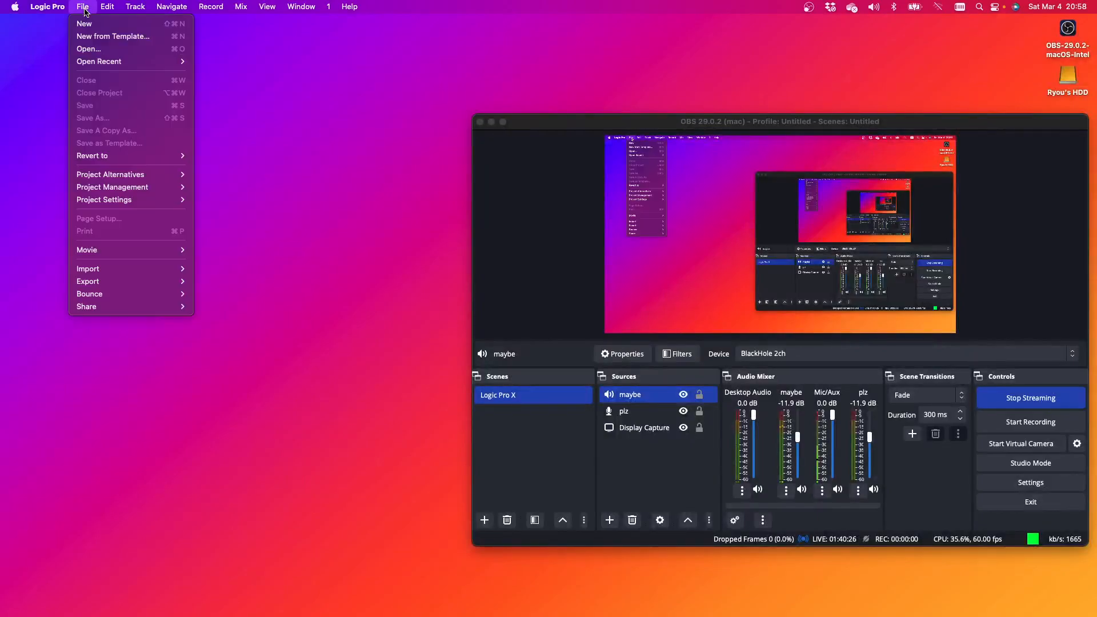
pyautogui.moveTo(105, 59)
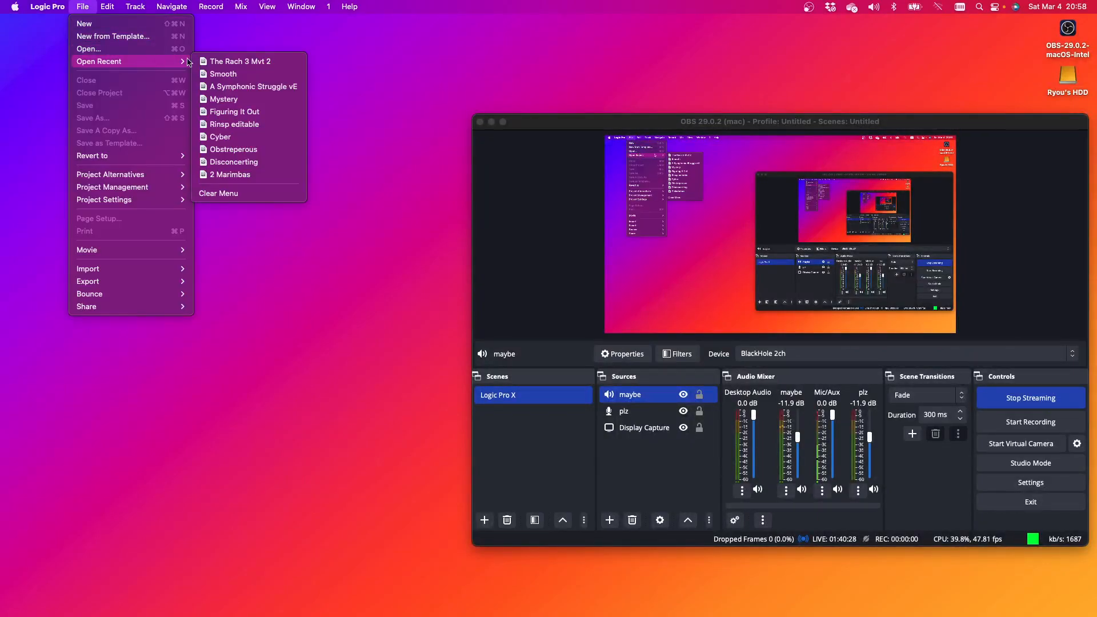
pyautogui.click(268, 113)
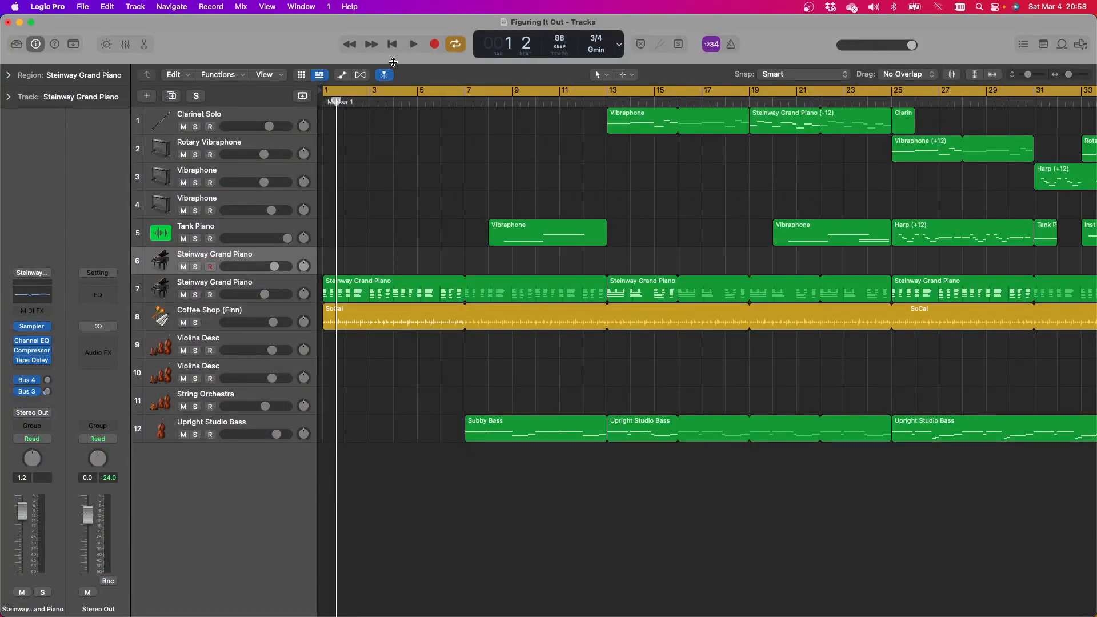
# Play the opening bars of Figuring It Out briefly and set the master volume to 0.0 dB
pyautogui.click(416, 43)
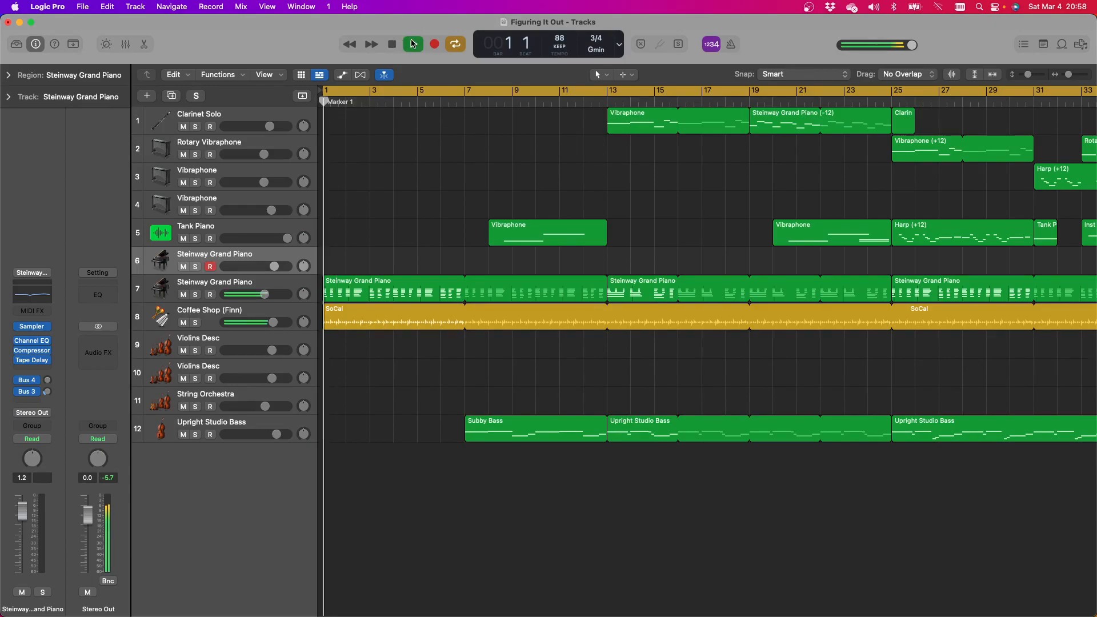
pyautogui.click(410, 45)
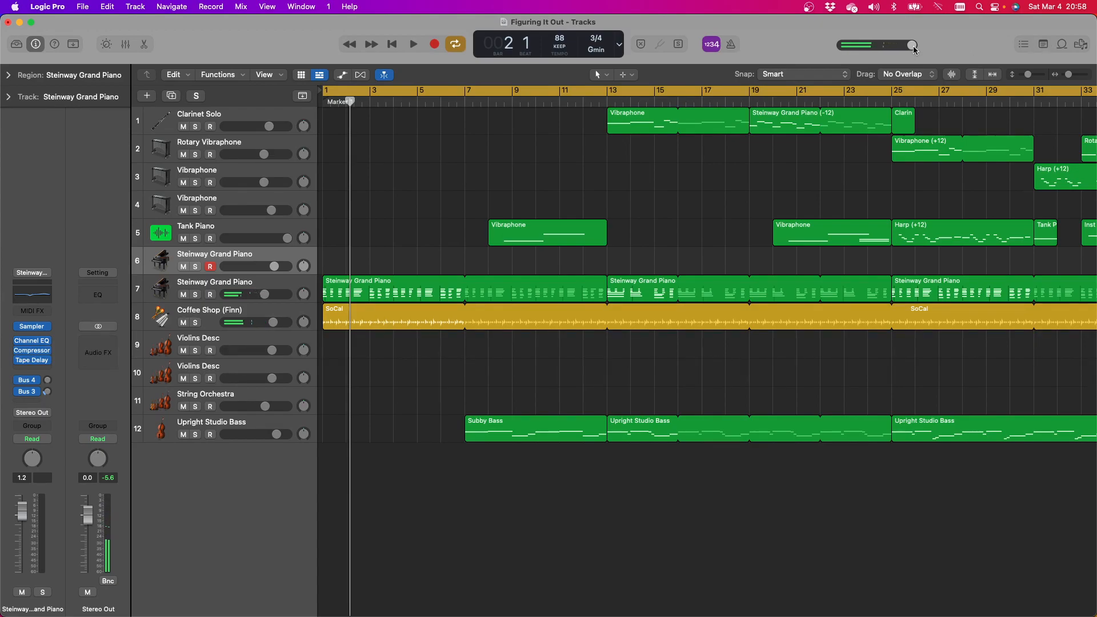
pyautogui.moveTo(876, 50); pyautogui.dragTo(866, 49)
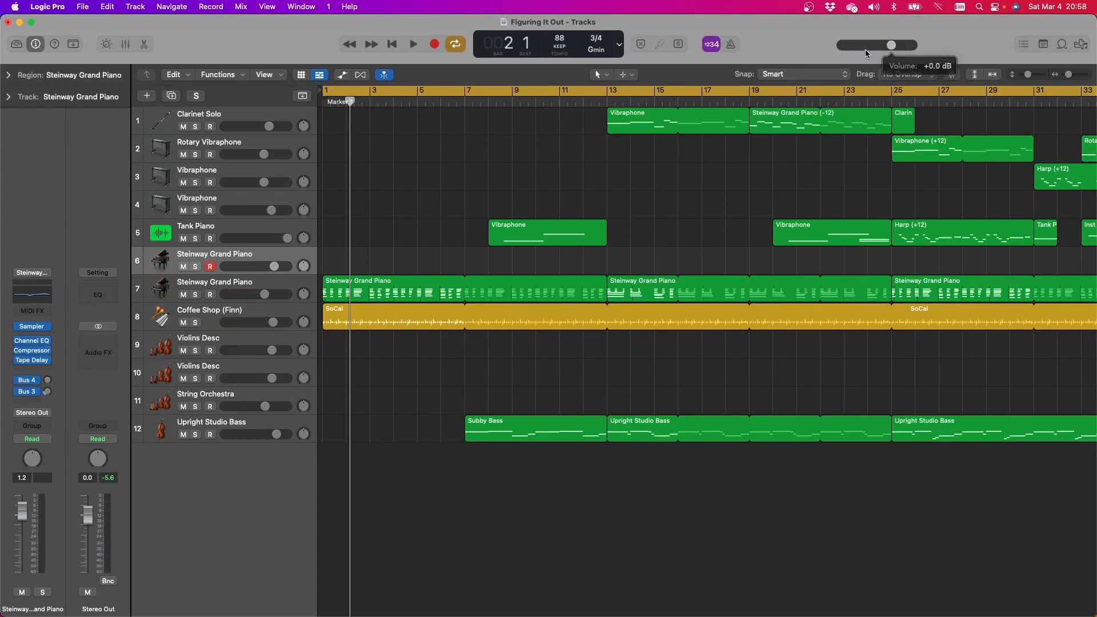
# Play Figuring It Out from bar 1 through to bar 100, hiding the inspector to show more of the arrangement
pyautogui.click(393, 44)
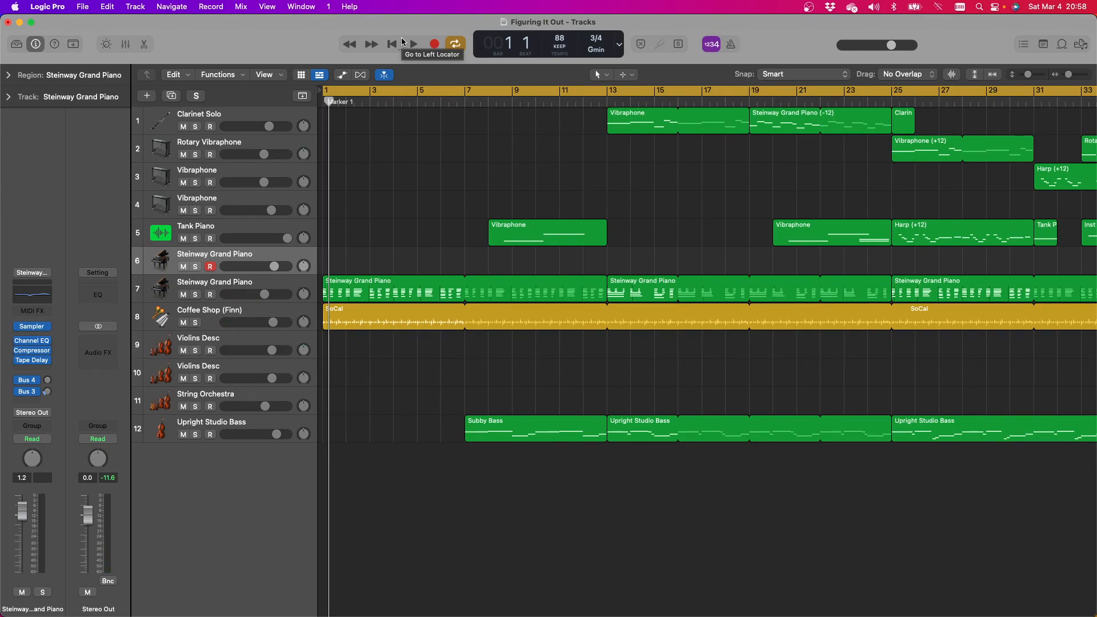
pyautogui.click(414, 44)
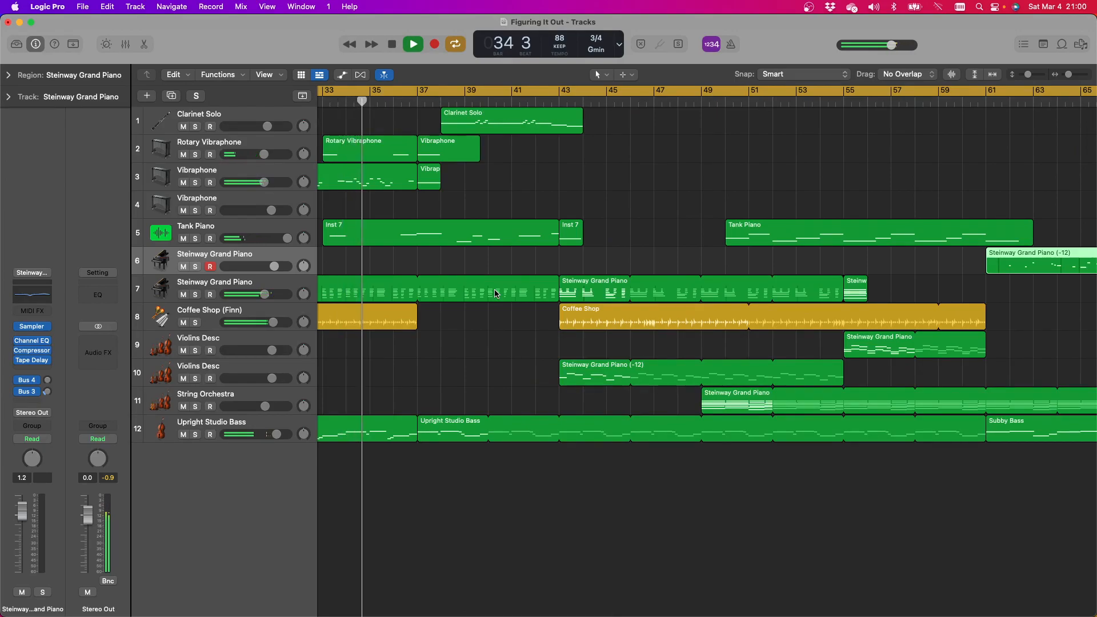
pyautogui.click(35, 44)
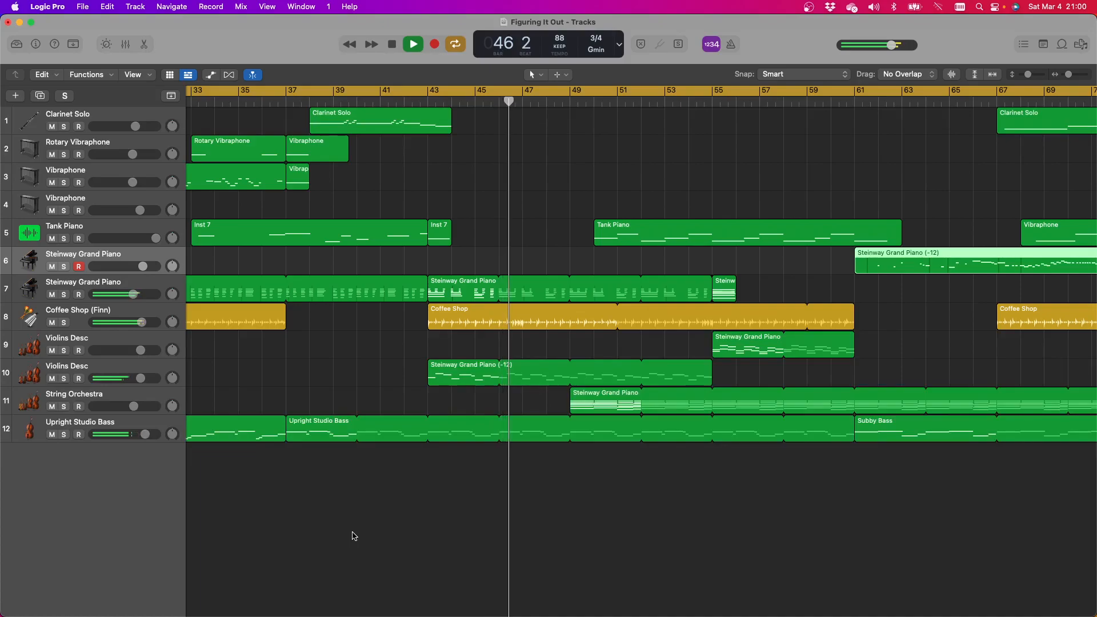
pyautogui.scroll(1, 354, 536)
pyautogui.scroll(1, 354, 536)
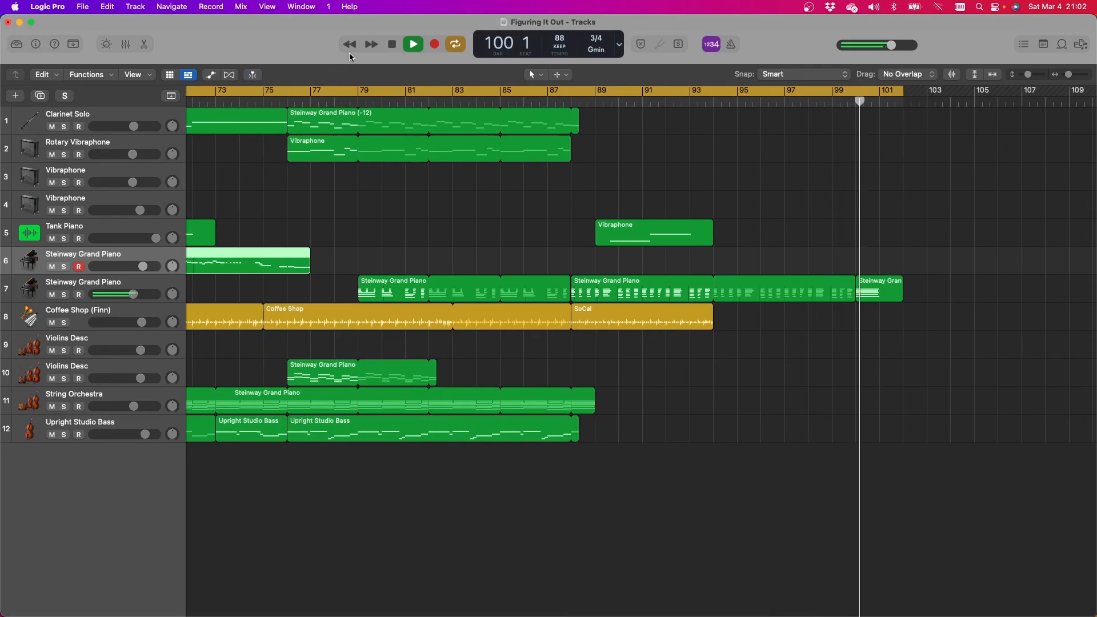
# Stop playback and show the first Steinway Grand Piano region on track 7 in an enlarged score editor
pyautogui.press('space')
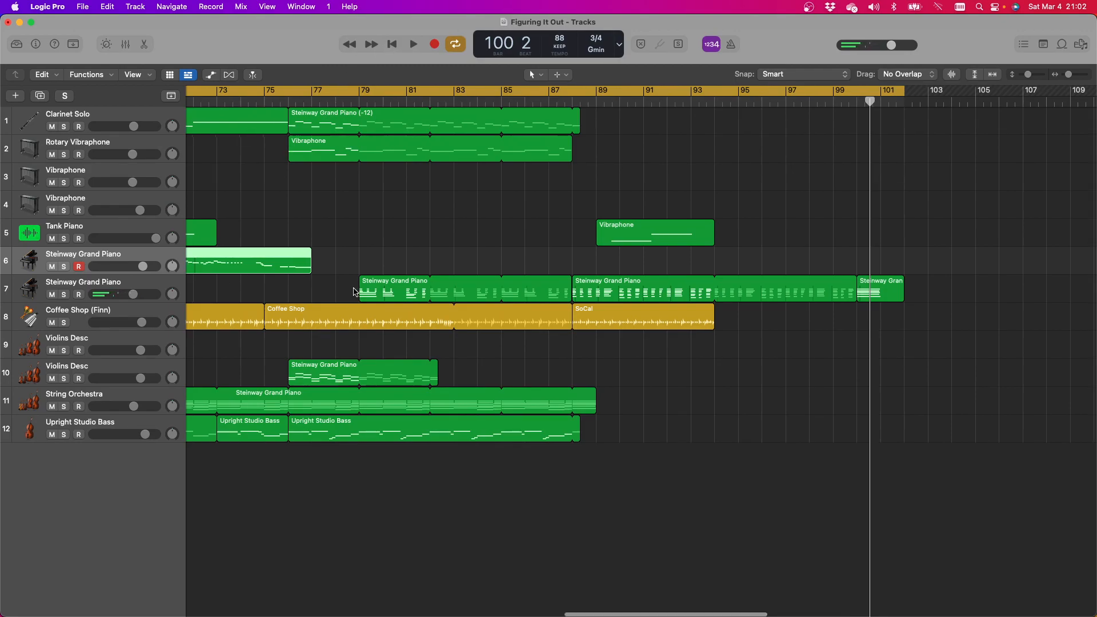
pyautogui.hscroll(-20, 354, 292)
pyautogui.click(204, 291)
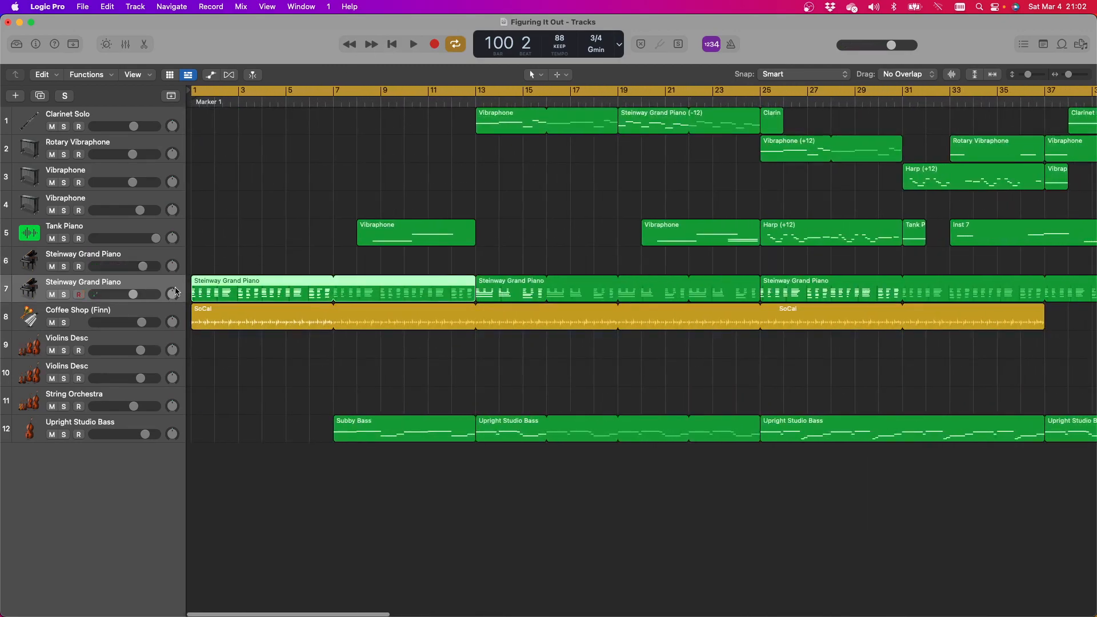
pyautogui.click(146, 45)
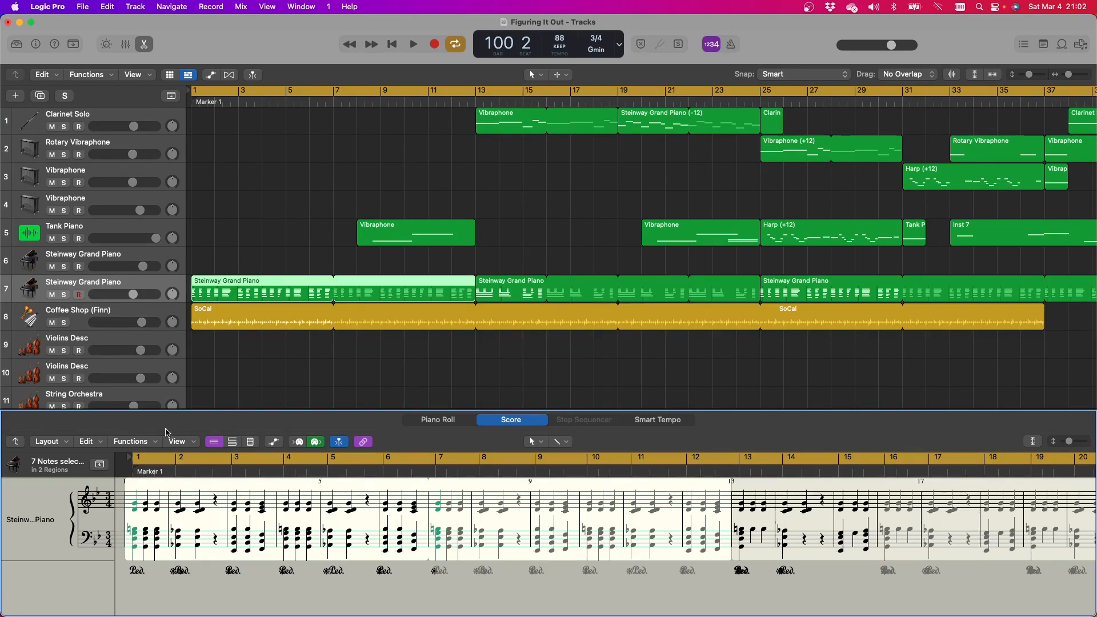
pyautogui.moveTo(258, 409); pyautogui.dragTo(254, 358)
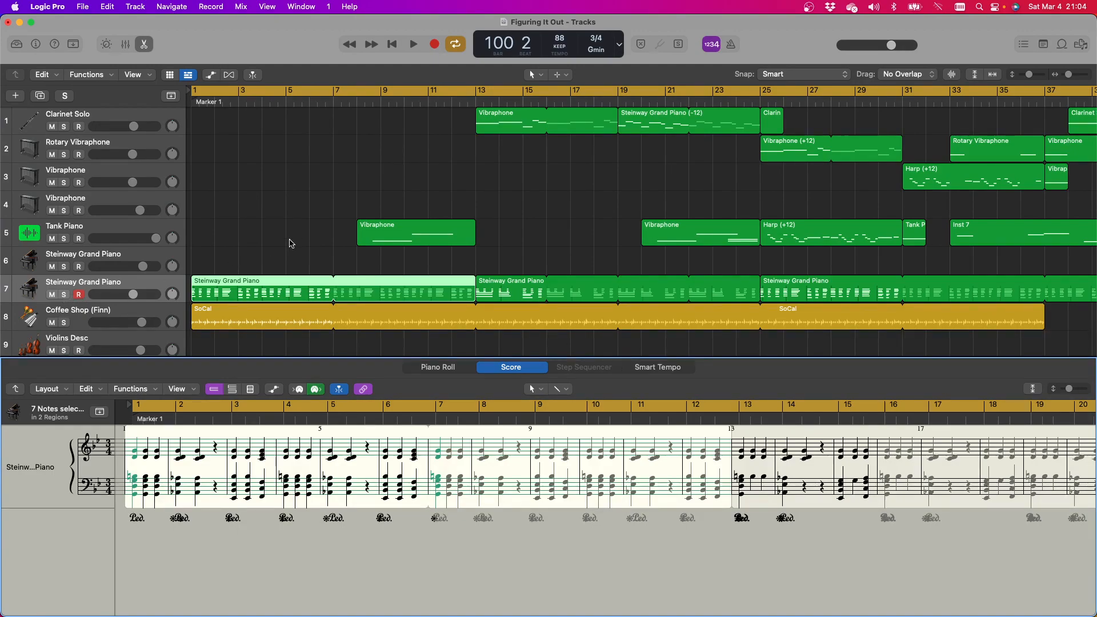
# Show the Upright Studio Bass track's notation in the score editor
pyautogui.scroll(-5, 290, 244)
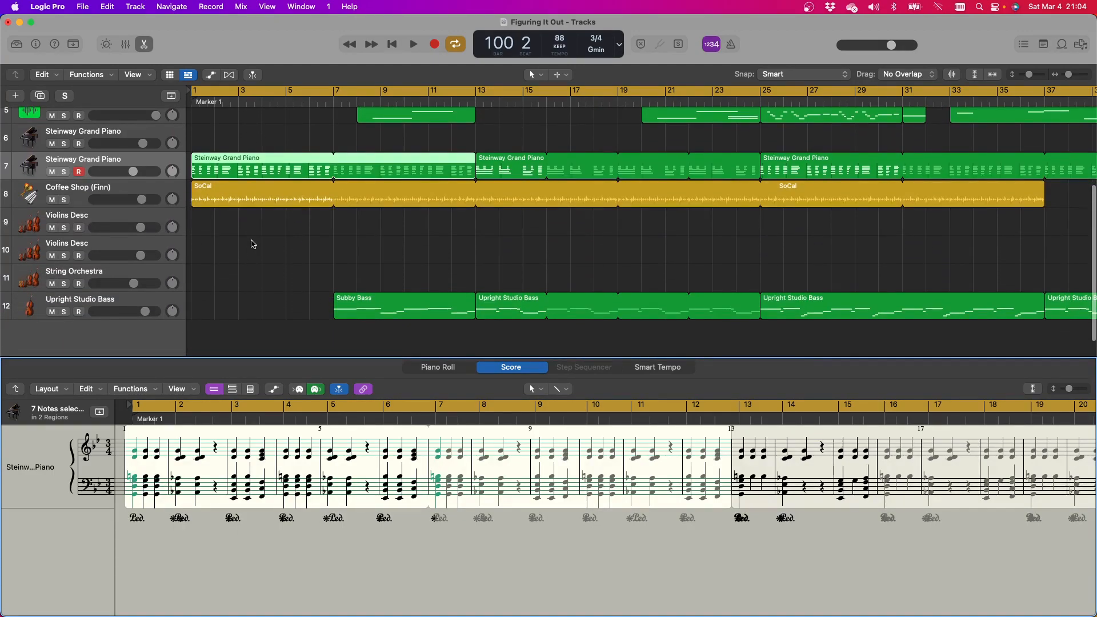
pyautogui.scroll(3, 244, 247)
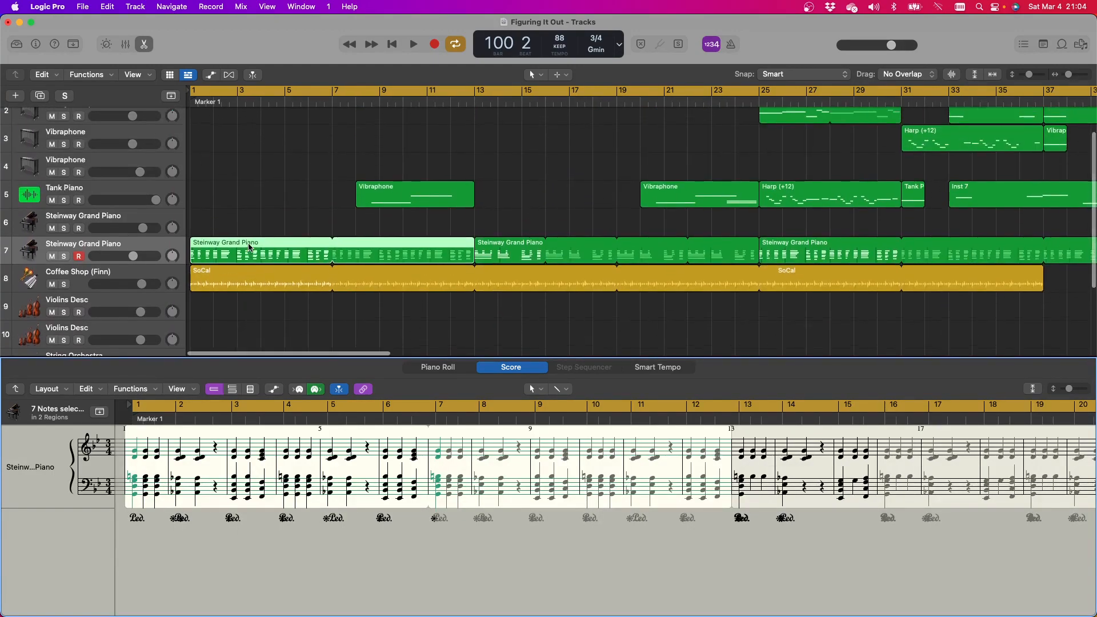
pyautogui.scroll(-4, 249, 247)
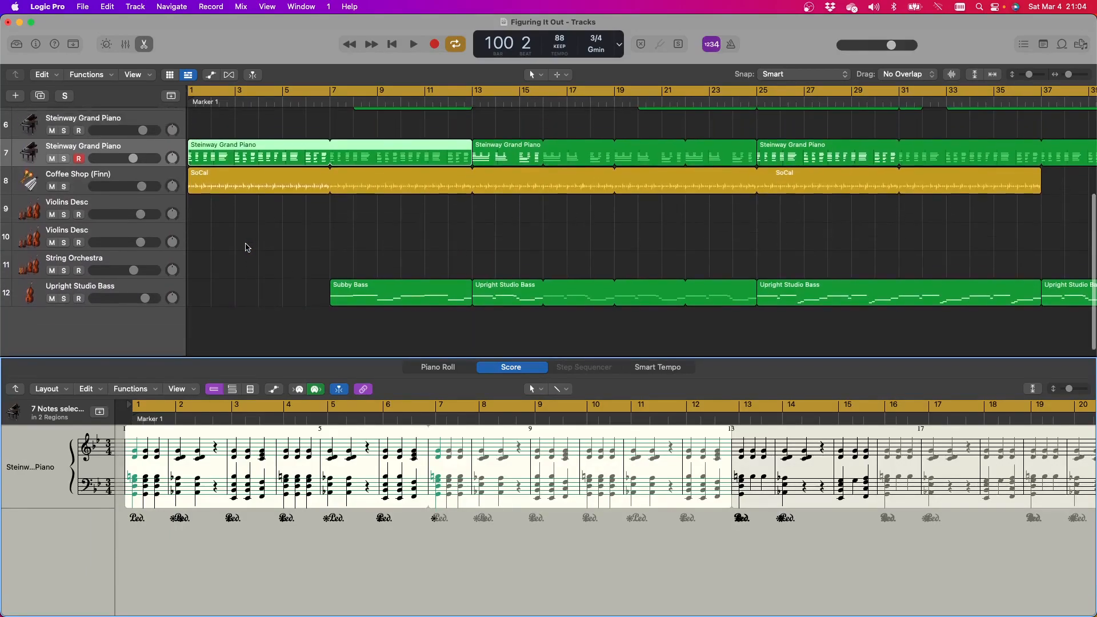
pyautogui.click(120, 279)
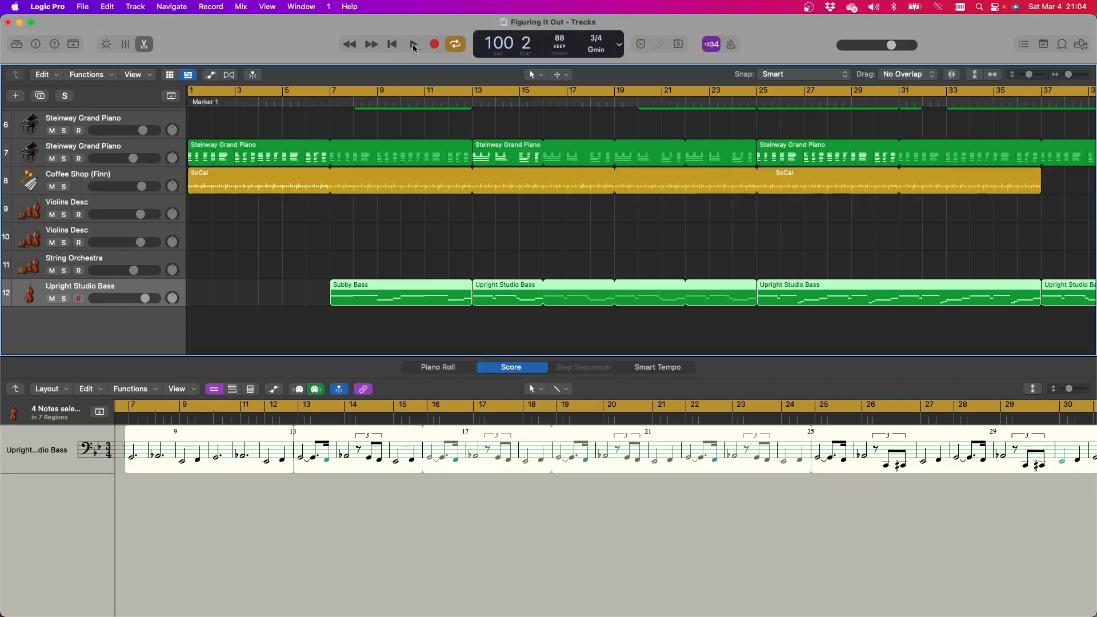
# Play from bar 7 with cycling off, solo the Upright Studio Bass from bar 12, and stop playback with the solo removed
pyautogui.click(279, 96)
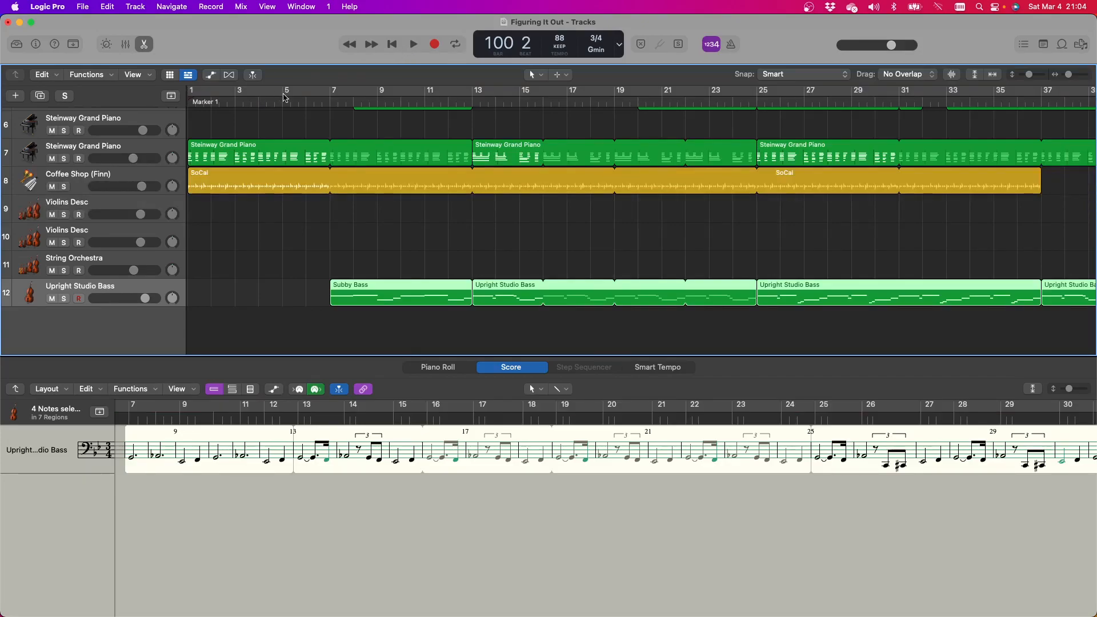
pyautogui.click(335, 99)
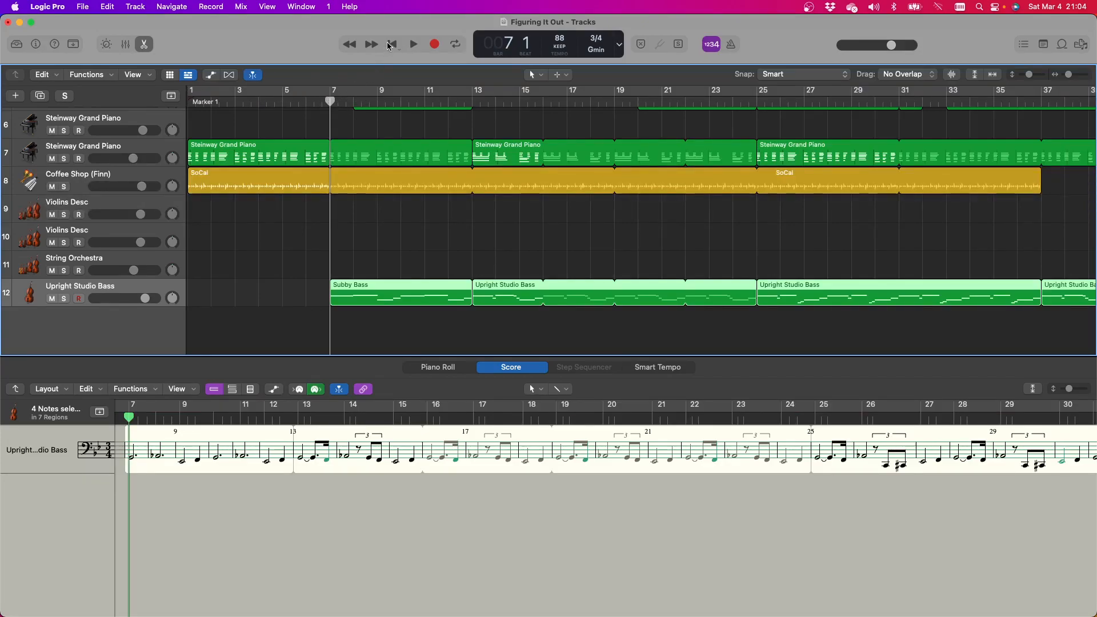
pyautogui.click(415, 43)
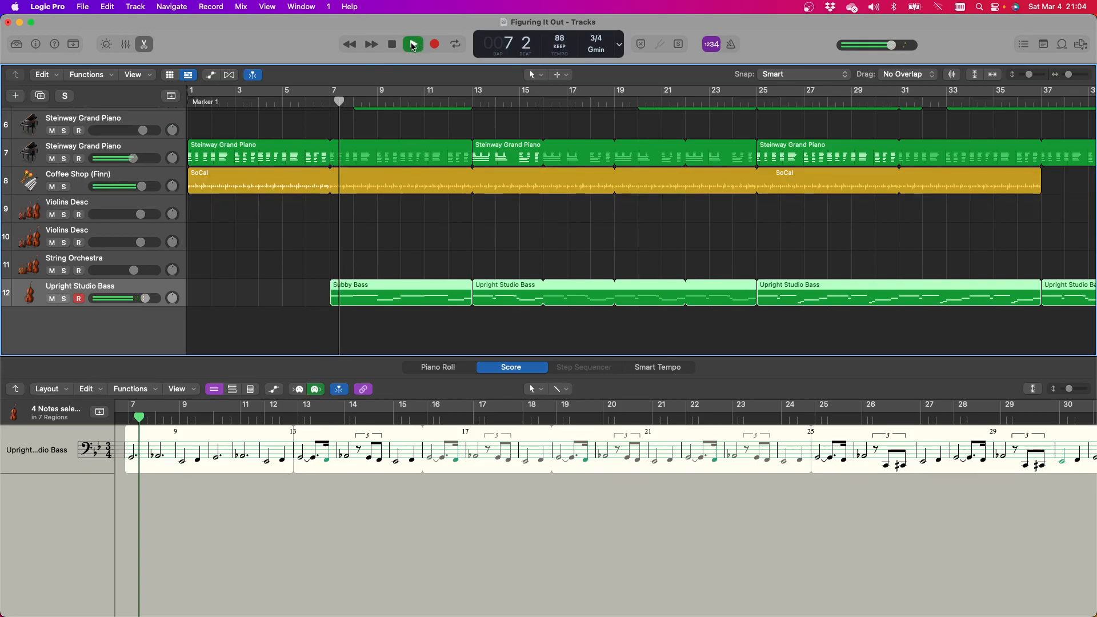
pyautogui.click(64, 300)
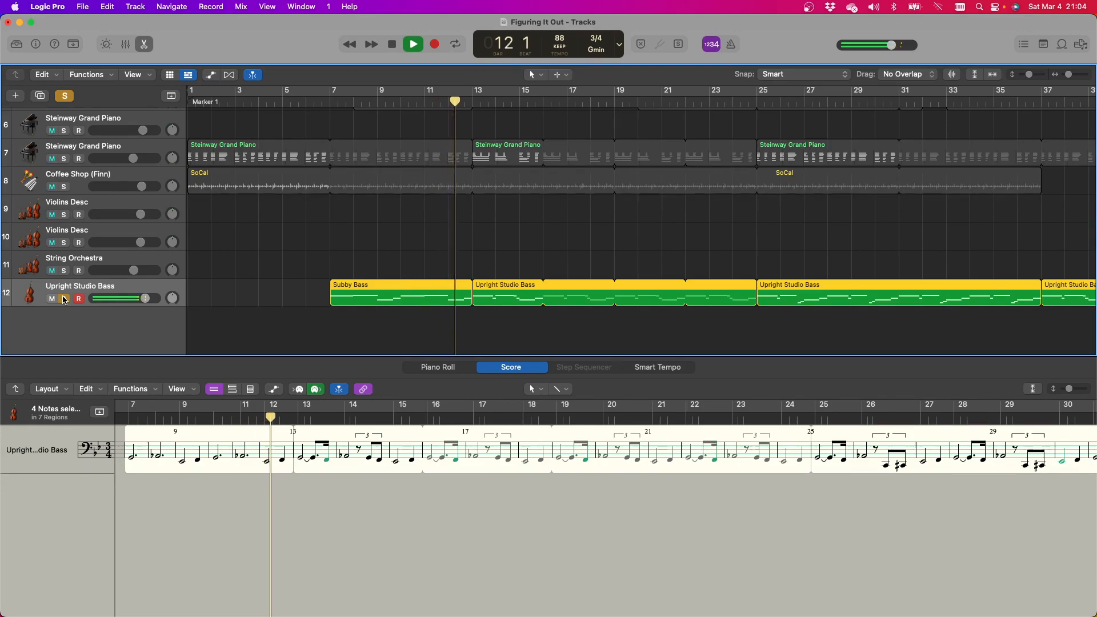
pyautogui.click(393, 45)
pyautogui.click(64, 299)
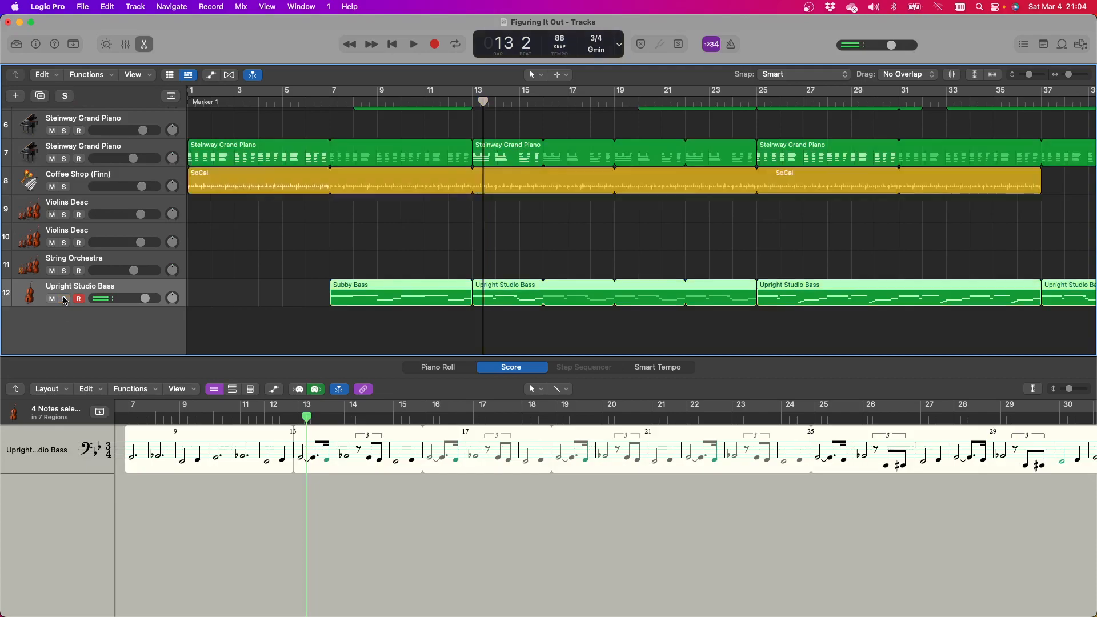
# Close Figuring It Out without saving and open Rach Project #2 from the Garageband Projects folder
pyautogui.click(7, 22)
pyautogui.click(517, 267)
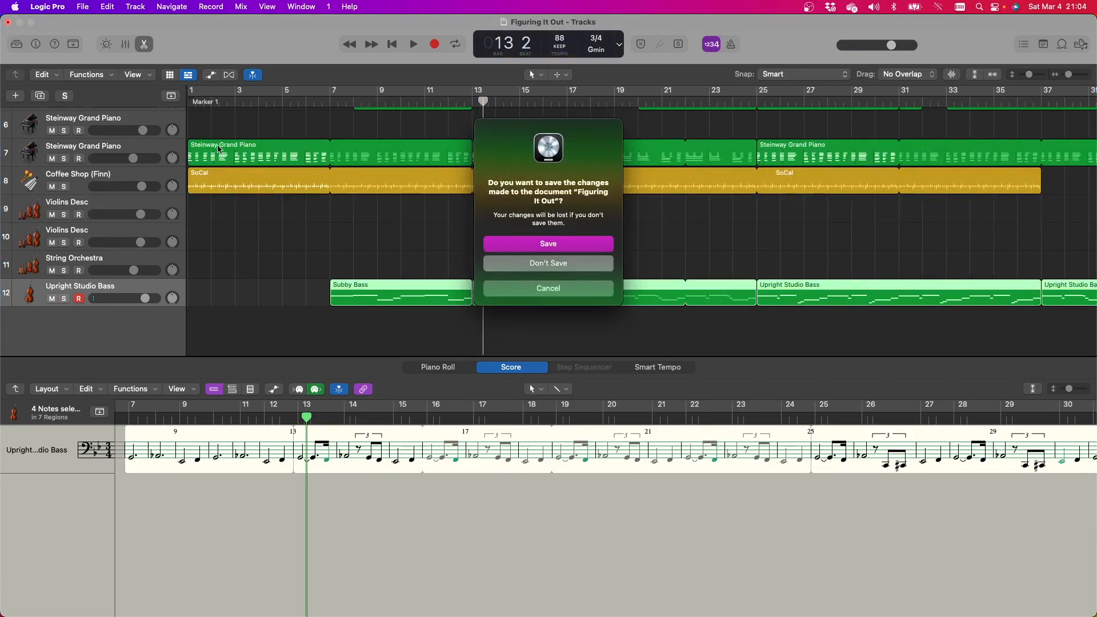
pyautogui.click(83, 6)
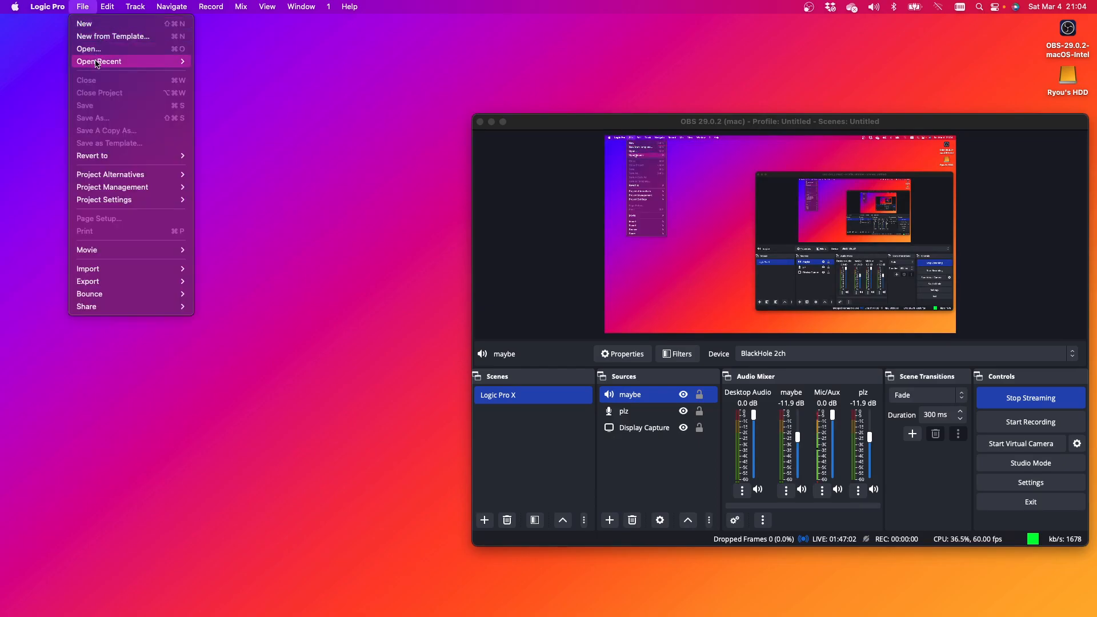
pyautogui.moveTo(97, 64)
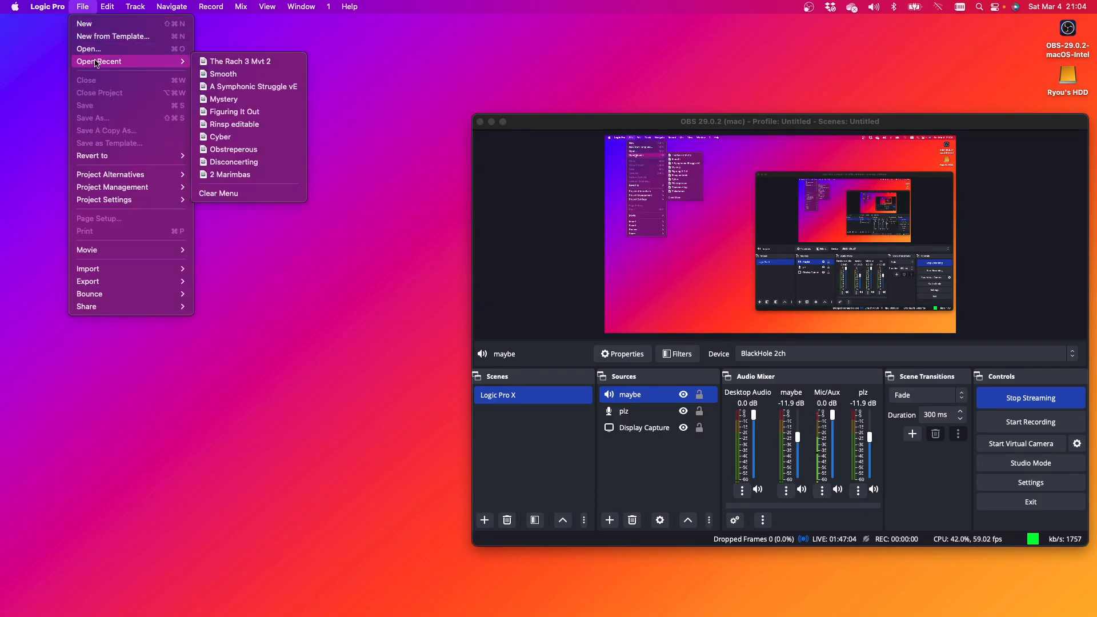
pyautogui.click(91, 49)
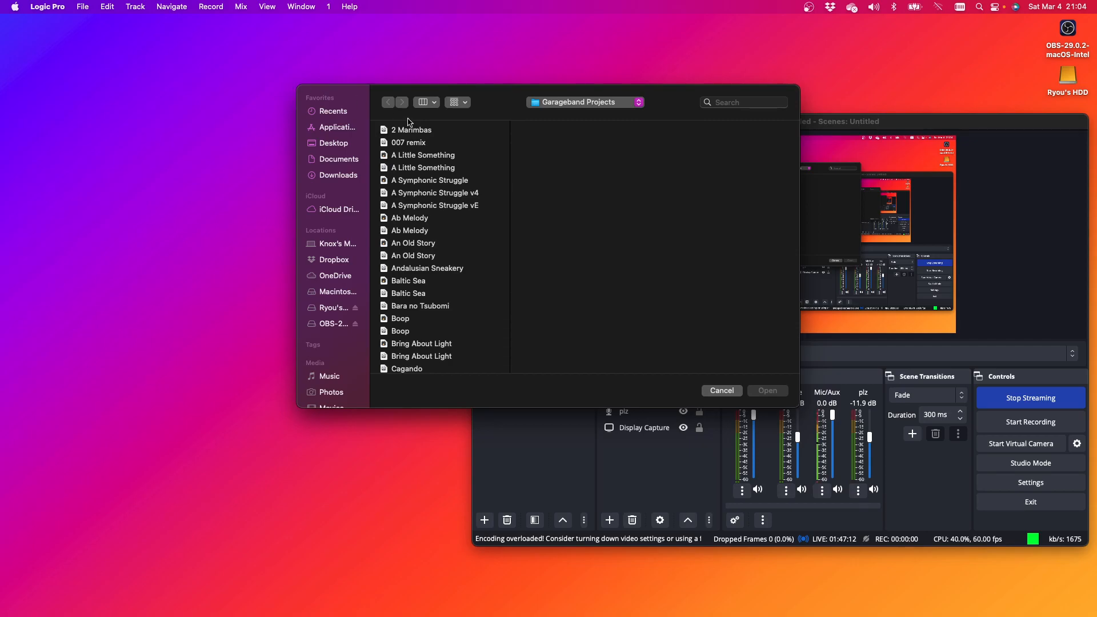
pyautogui.scroll(-20, 418, 160)
pyautogui.scroll(-5, 427, 183)
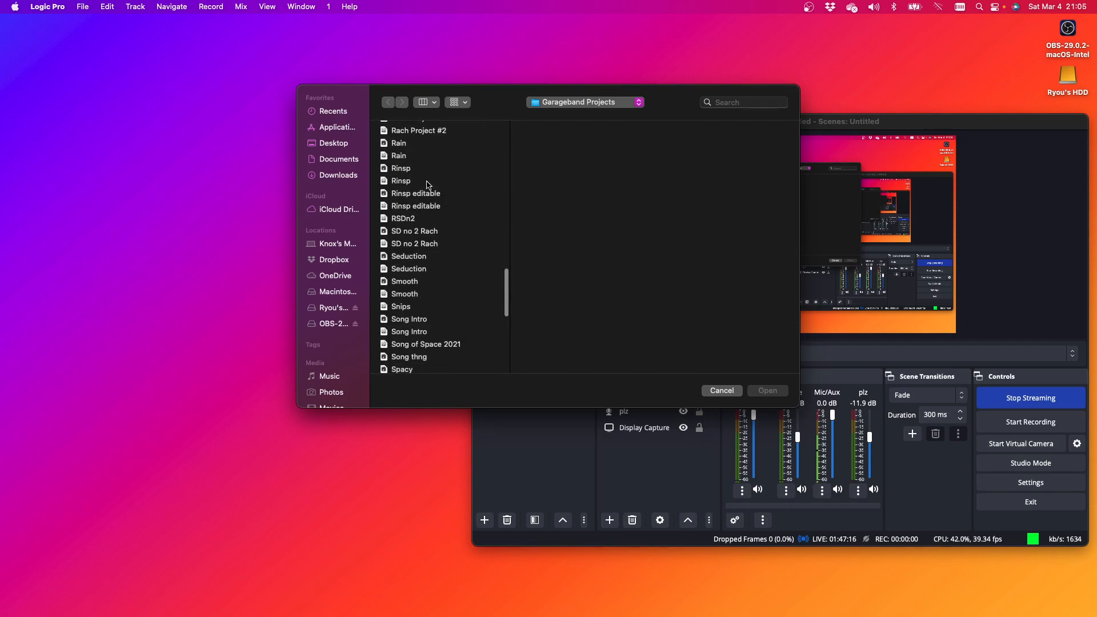
pyautogui.scroll(3, 427, 184)
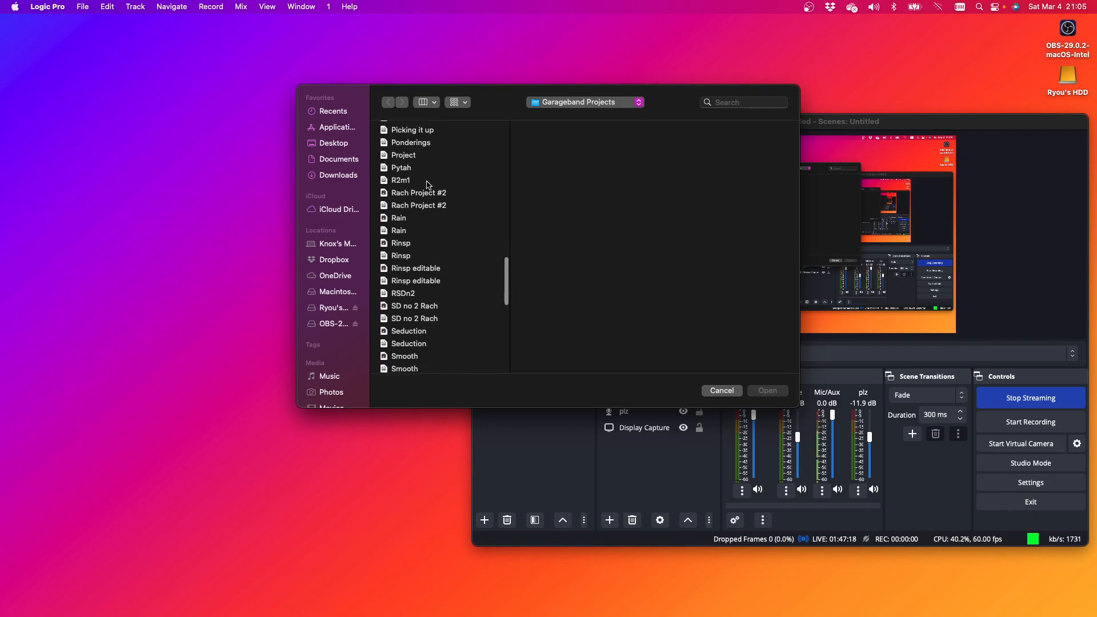
pyautogui.scroll(4, 426, 184)
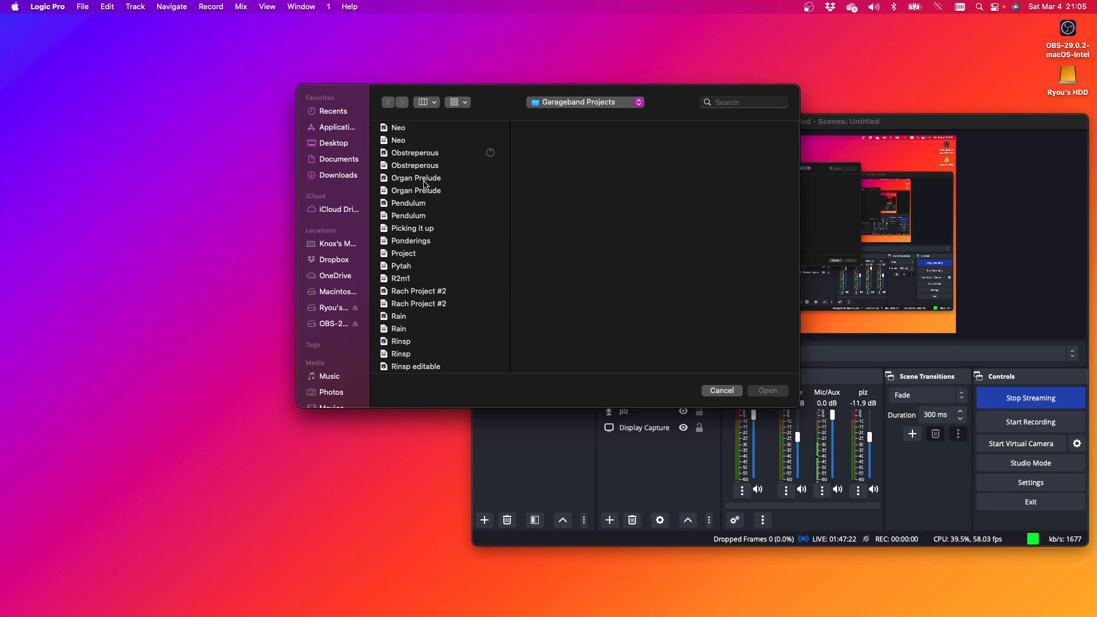
pyautogui.click(423, 306)
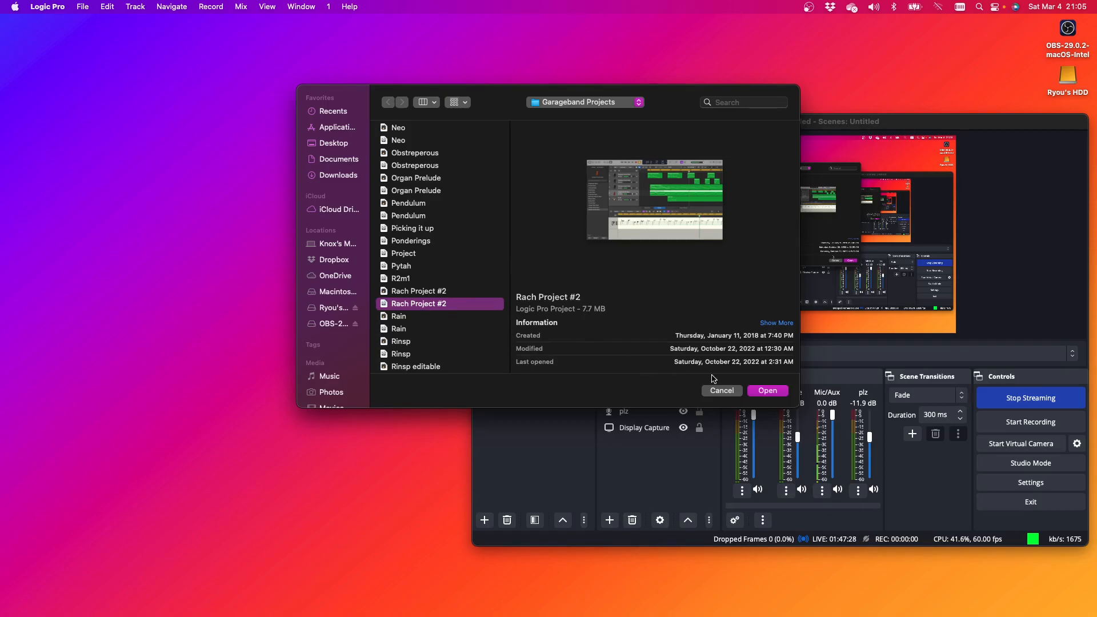
pyautogui.click(763, 392)
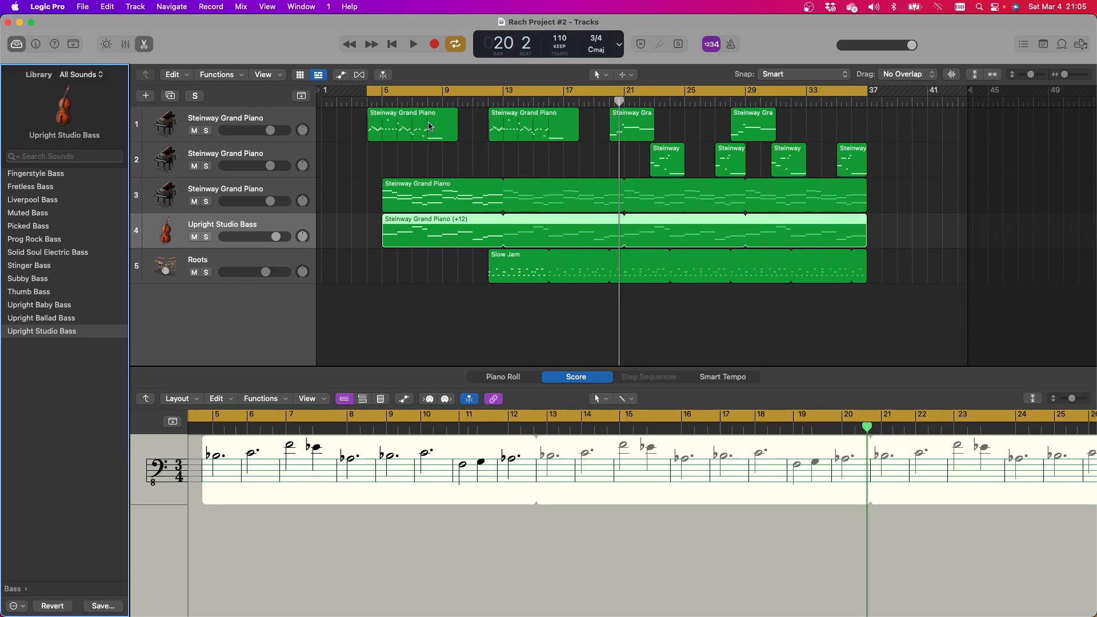
# Play the opening of Rach Project #2 briefly and lower the master volume
pyautogui.click(412, 46)
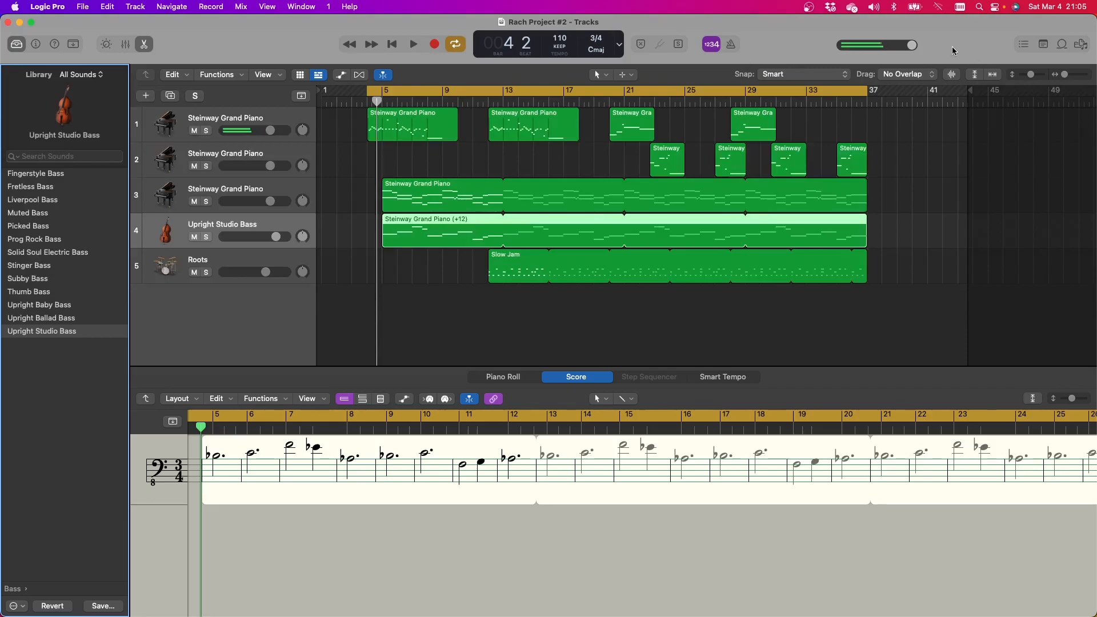
pyautogui.moveTo(914, 47); pyautogui.dragTo(868, 52)
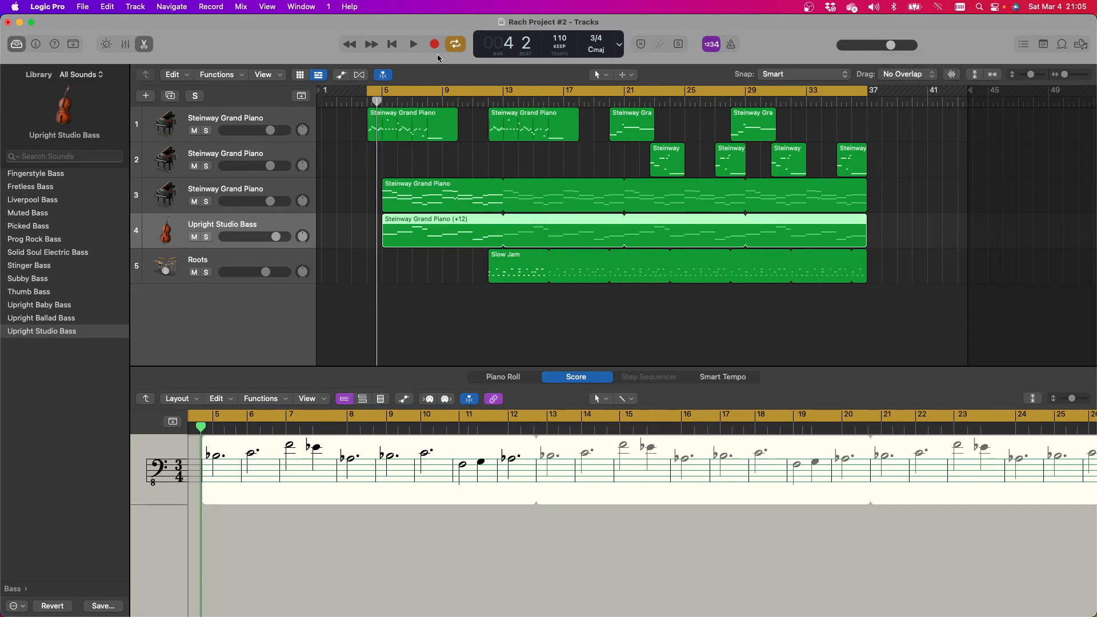
# Play Rach Project #2 from bar 4 through bar 36 and show the second Steinway Grand Piano track's score
pyautogui.click(416, 46)
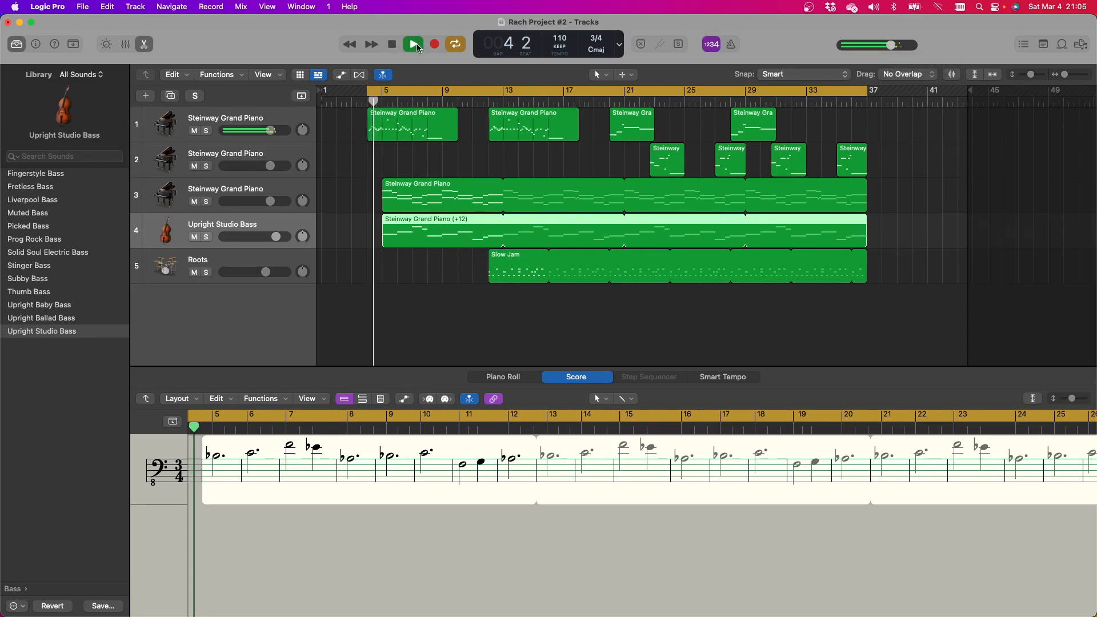
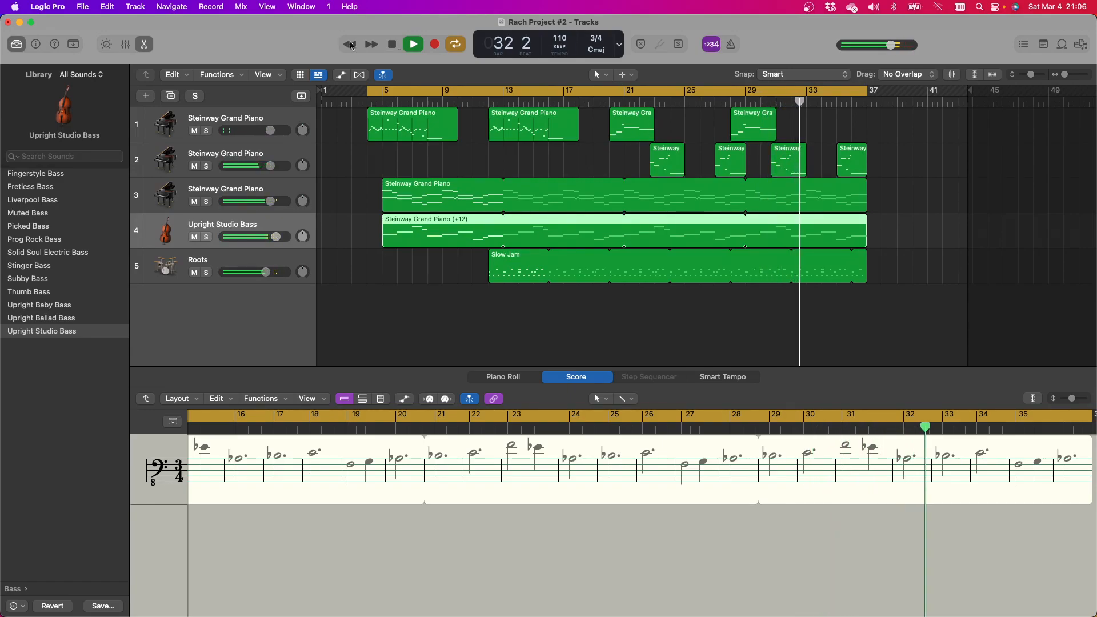
pyautogui.click(395, 44)
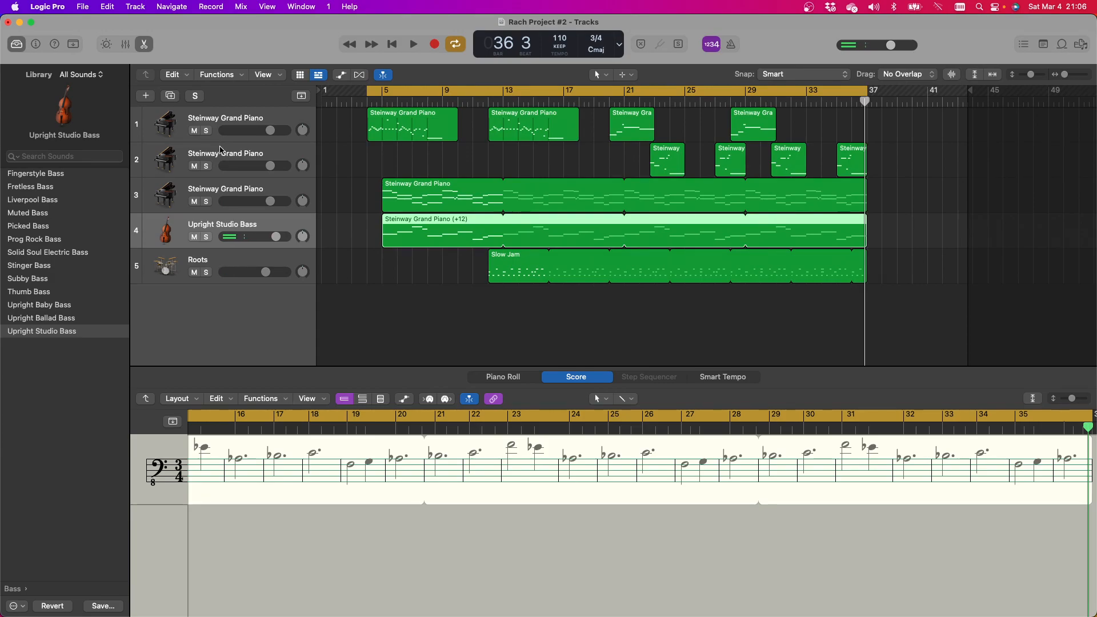
pyautogui.click(221, 151)
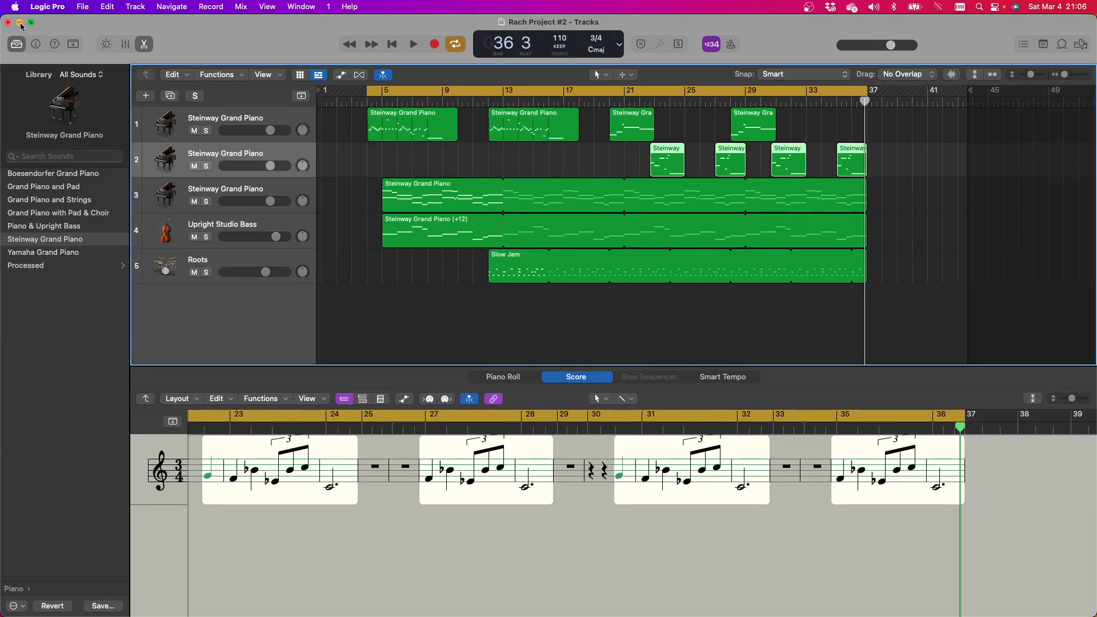
# Open the recent project The Rach 3 Mvt 2, closing Rach Project #2
pyautogui.click(78, 6)
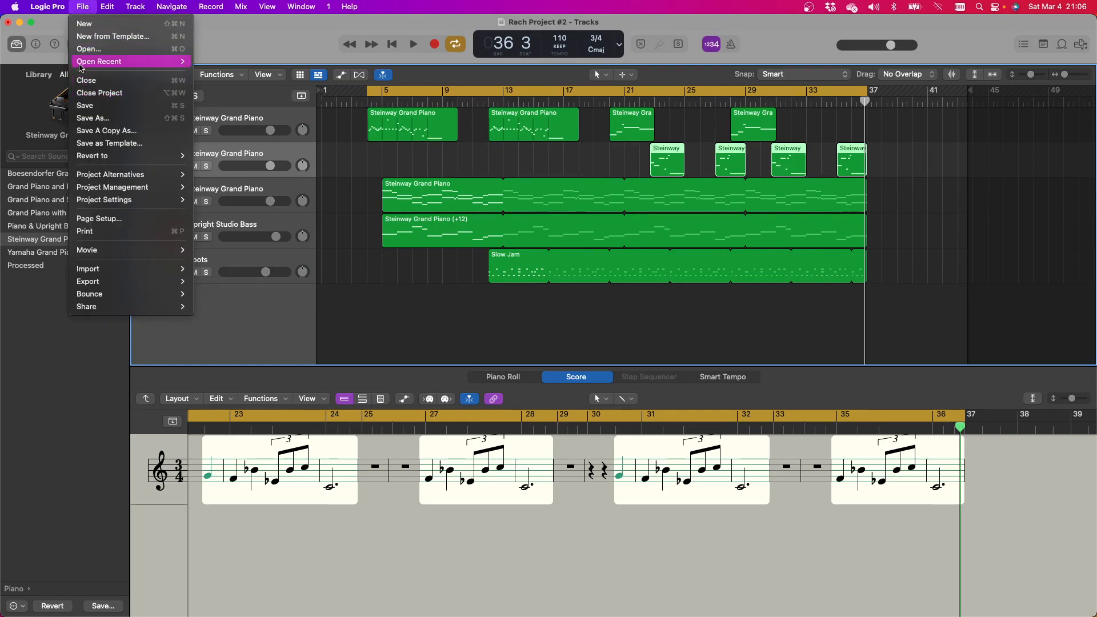
pyautogui.moveTo(82, 67)
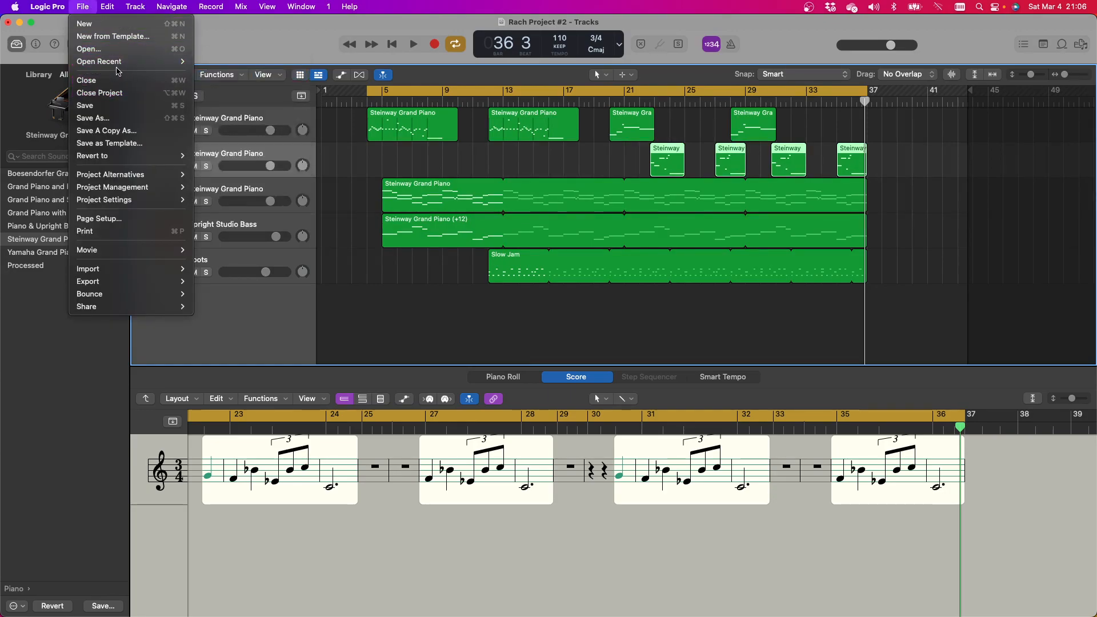
pyautogui.moveTo(118, 69)
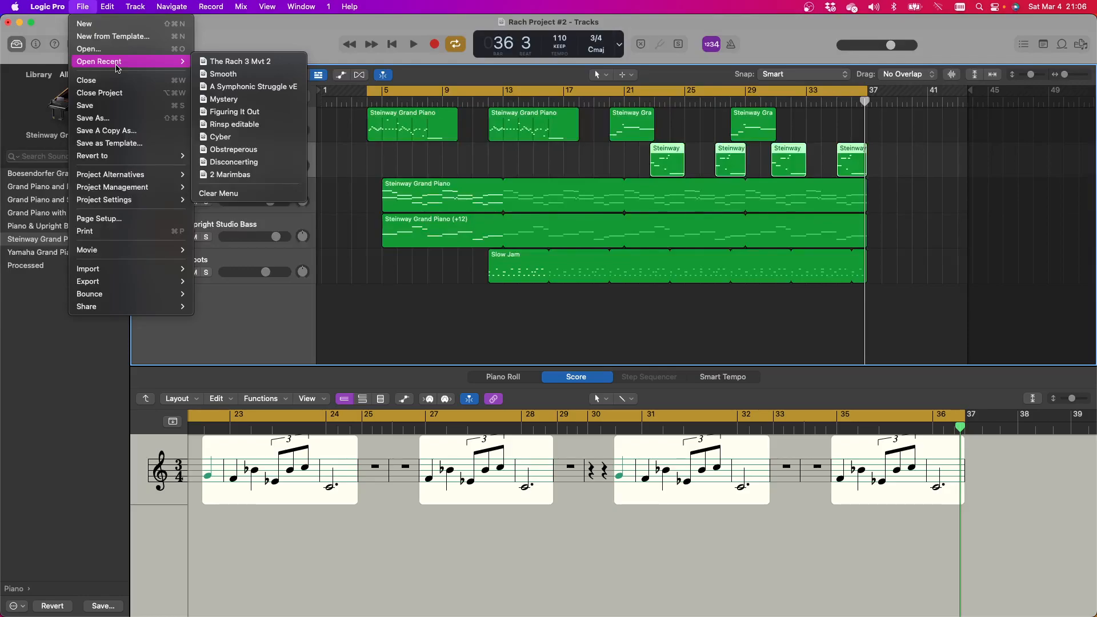
pyautogui.click(234, 61)
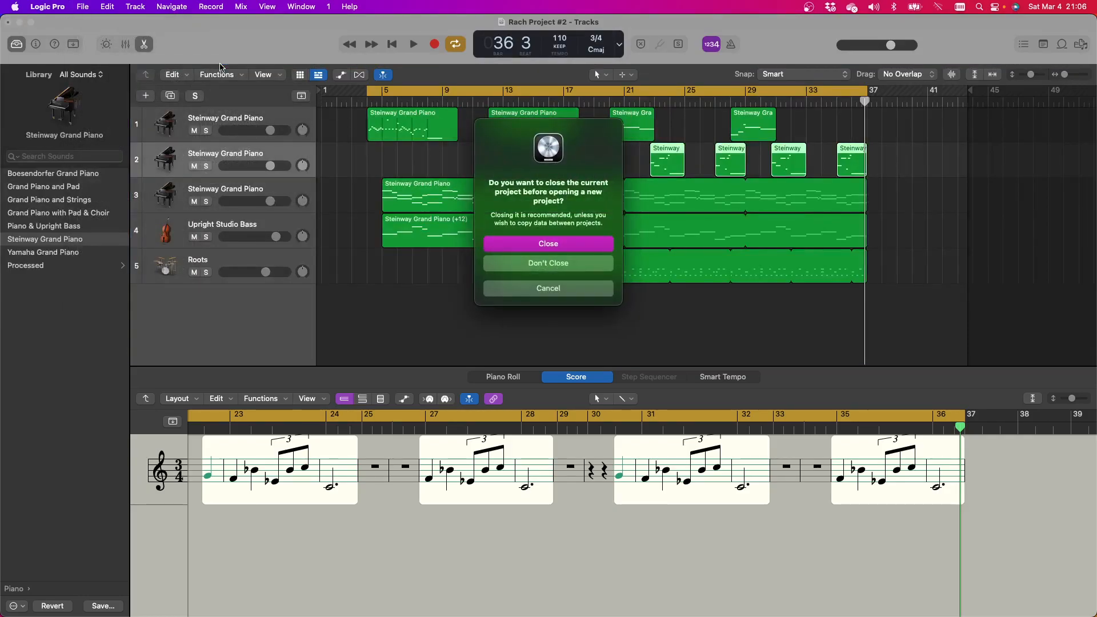
pyautogui.click(552, 243)
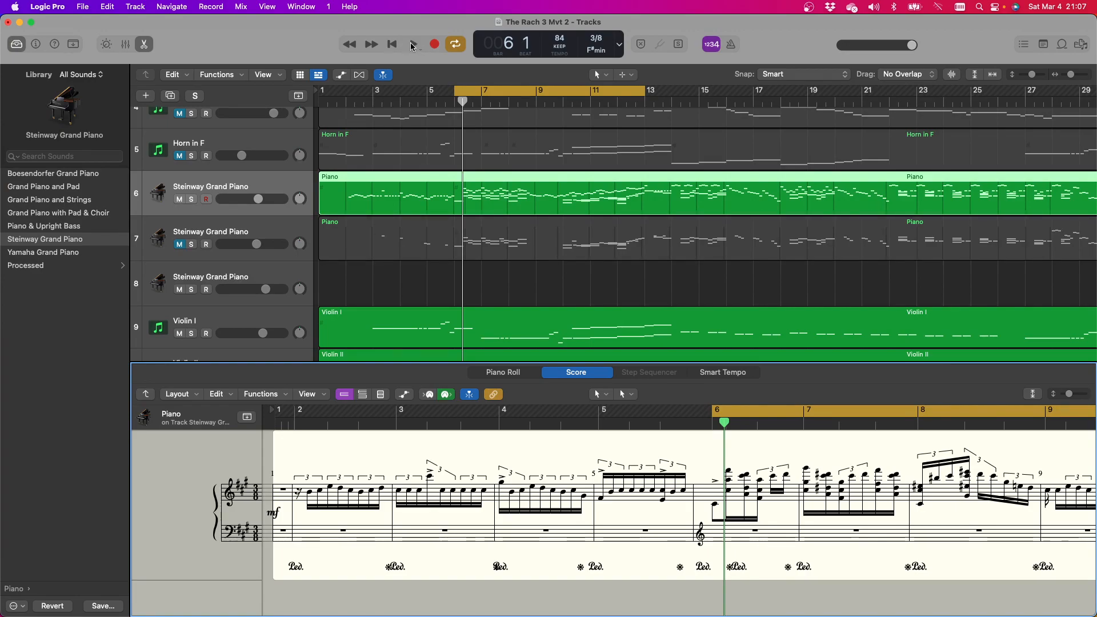
# Extend the cycle range to span bars 1 to 31 and start playback from bar 6
pyautogui.moveTo(455, 93); pyautogui.dragTo(318, 91)
pyautogui.moveTo(644, 93); pyautogui.dragTo(1001, 80)
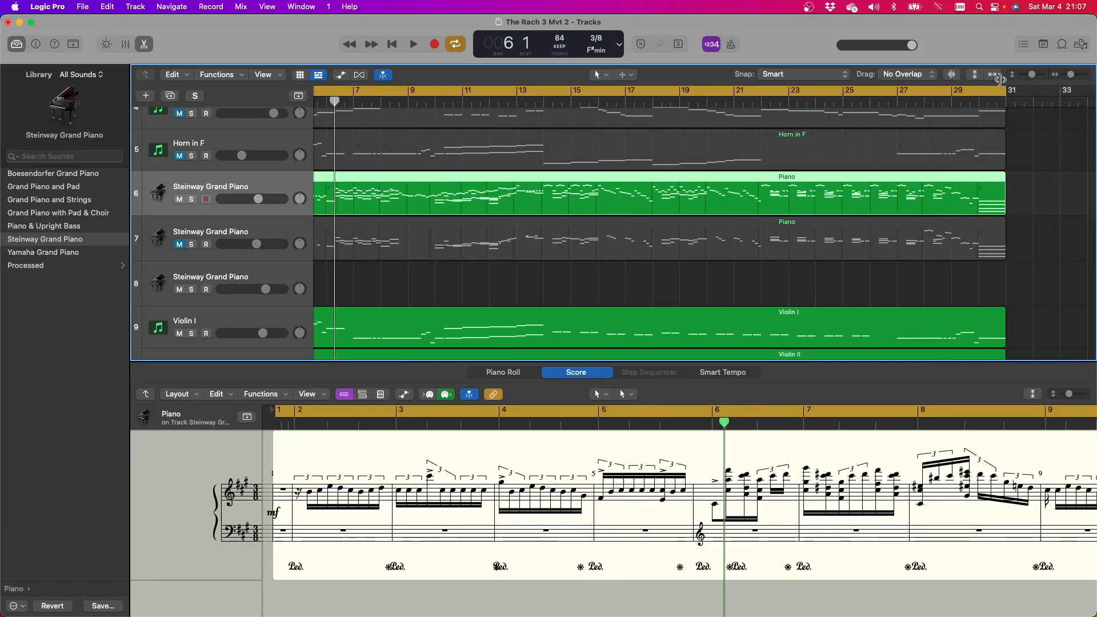
pyautogui.press('space')
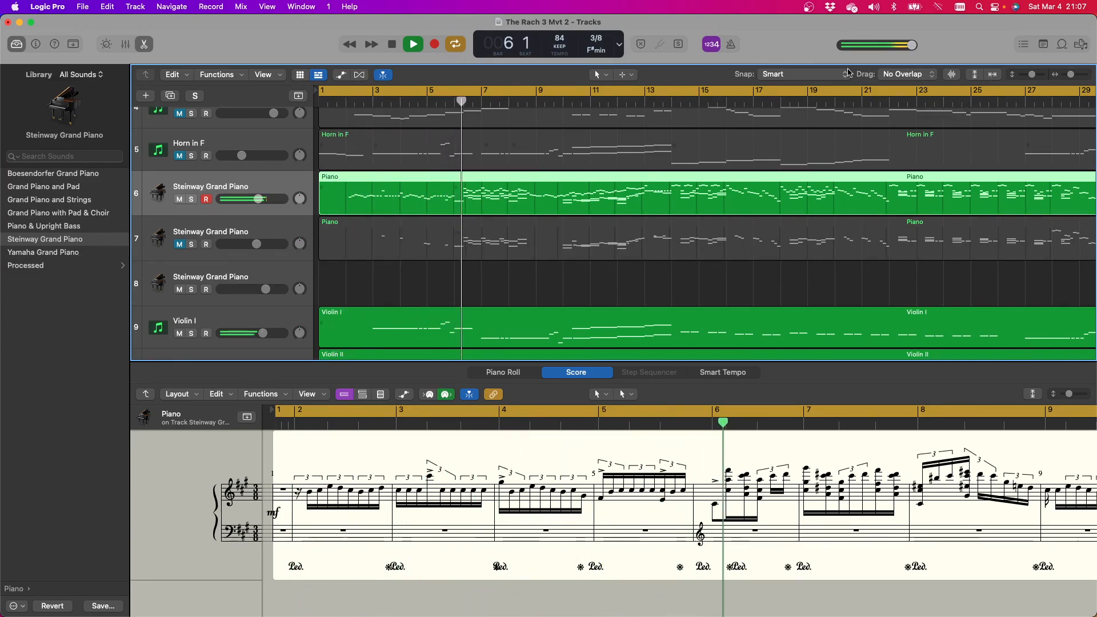
# Lower the master volume during playback and mute the second Double Bass track (track 14)
pyautogui.moveTo(910, 45); pyautogui.dragTo(864, 53)
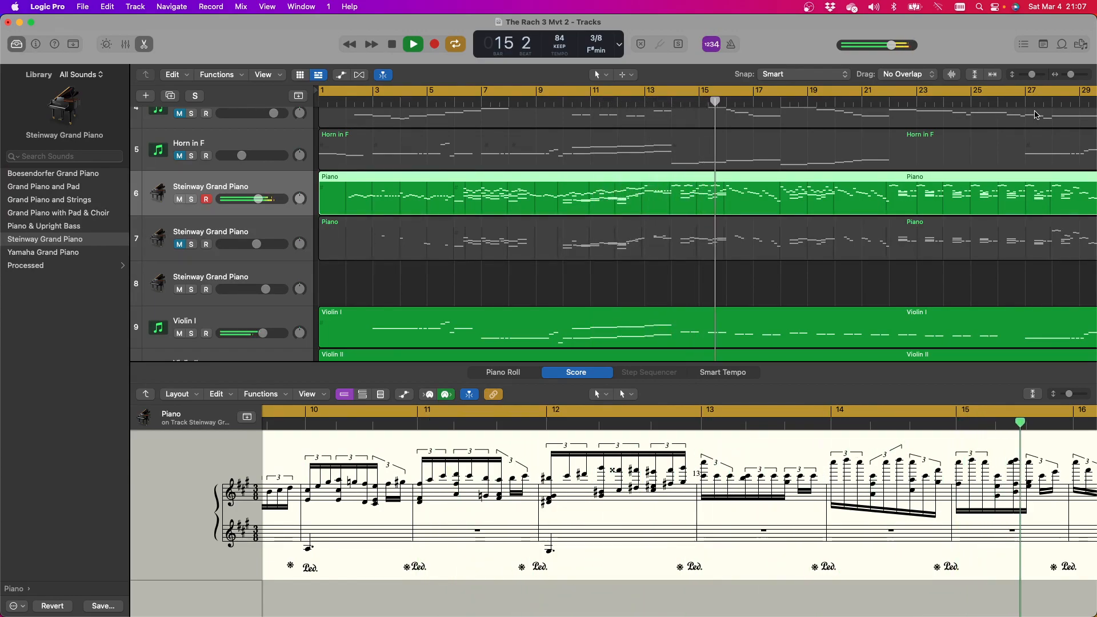
pyautogui.scroll(-6, 788, 241)
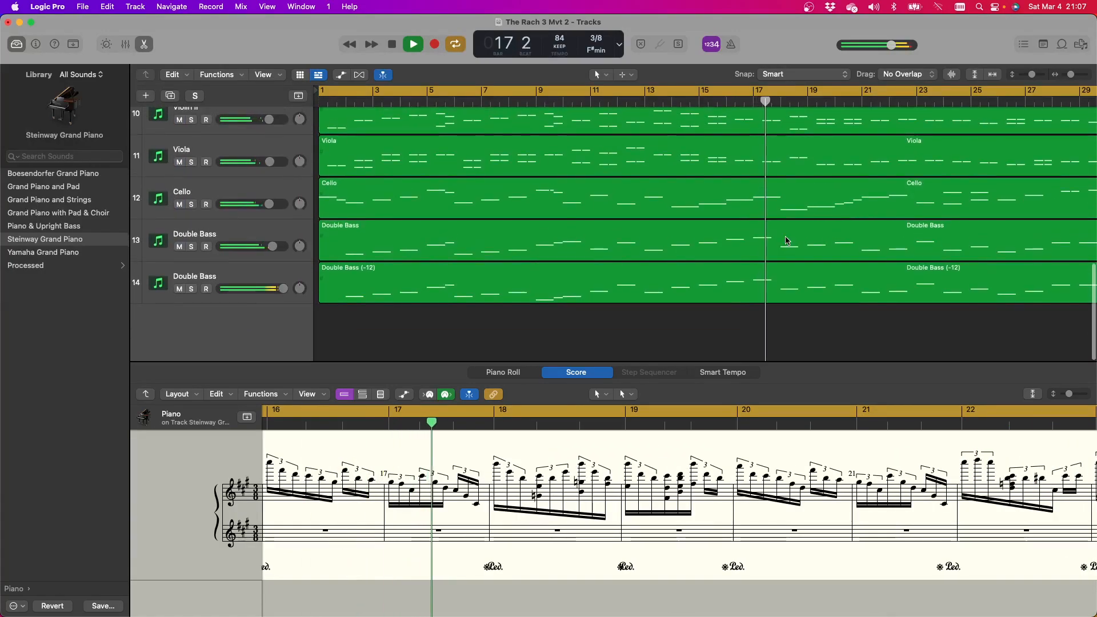
pyautogui.click(180, 289)
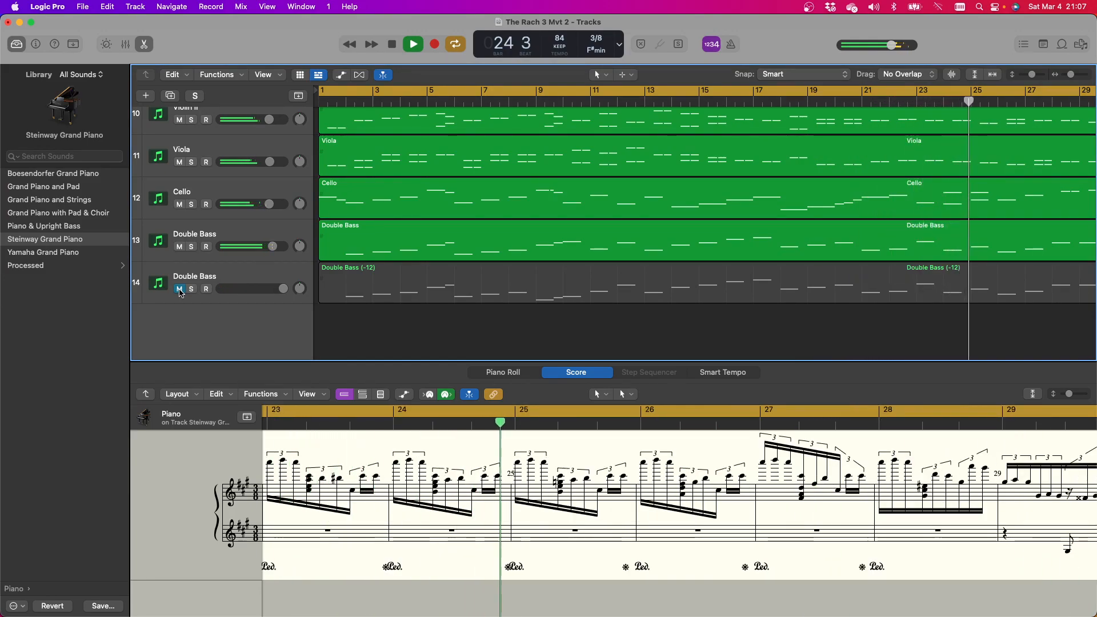
# Stop playback at bar 1, mute piano track 6, unmute piano track 7 and show track 7's score
pyautogui.scroll(8, 448, 182)
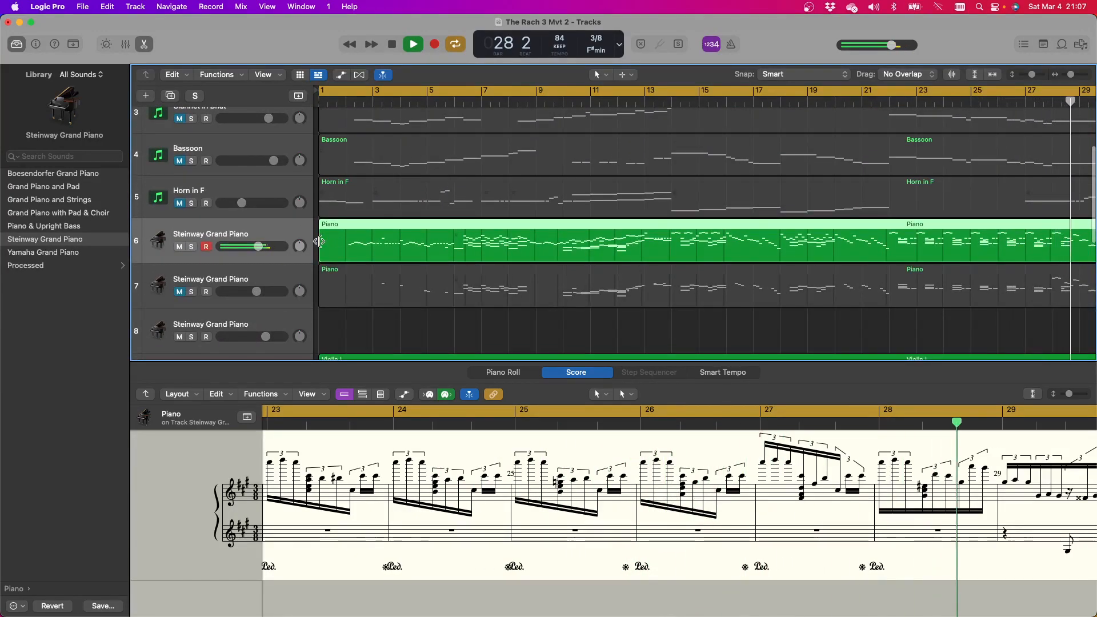
pyautogui.click(392, 45)
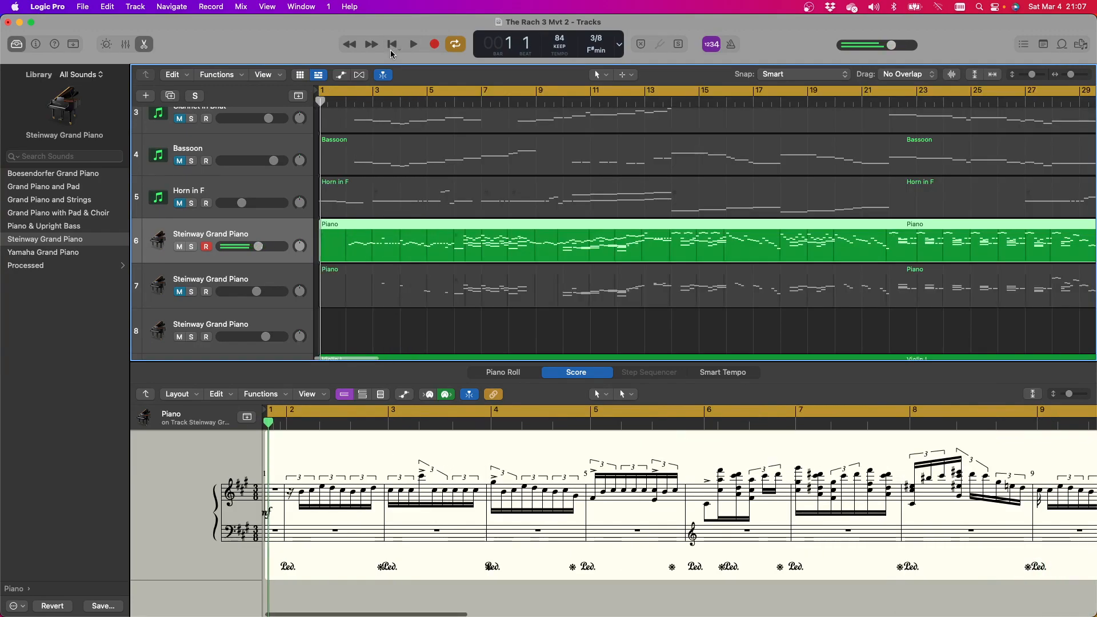
pyautogui.click(180, 247)
pyautogui.click(179, 292)
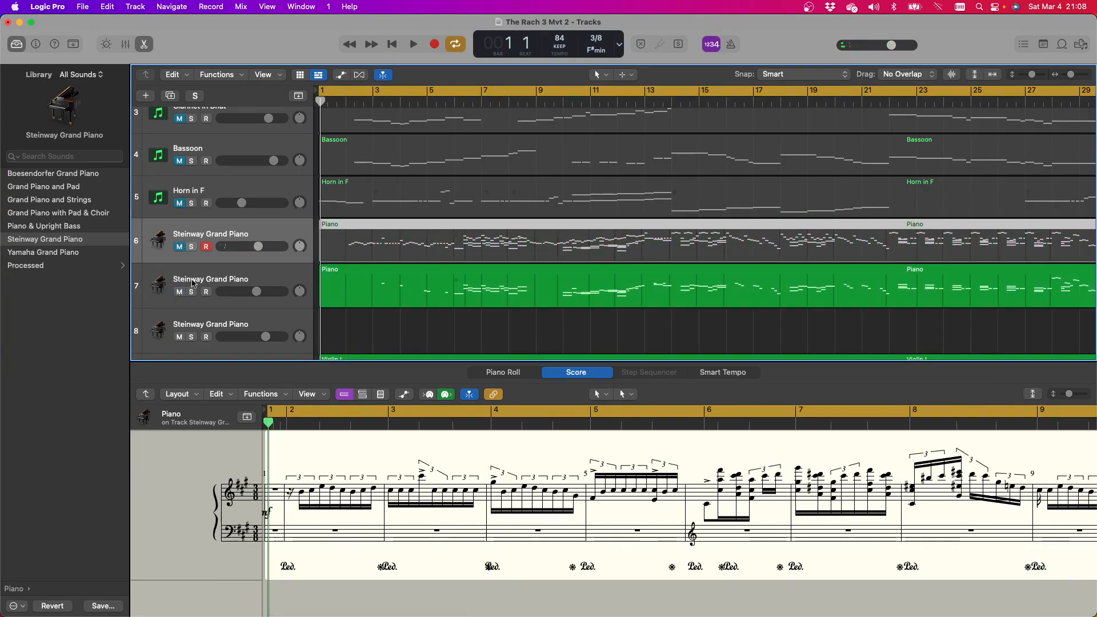
pyautogui.click(201, 284)
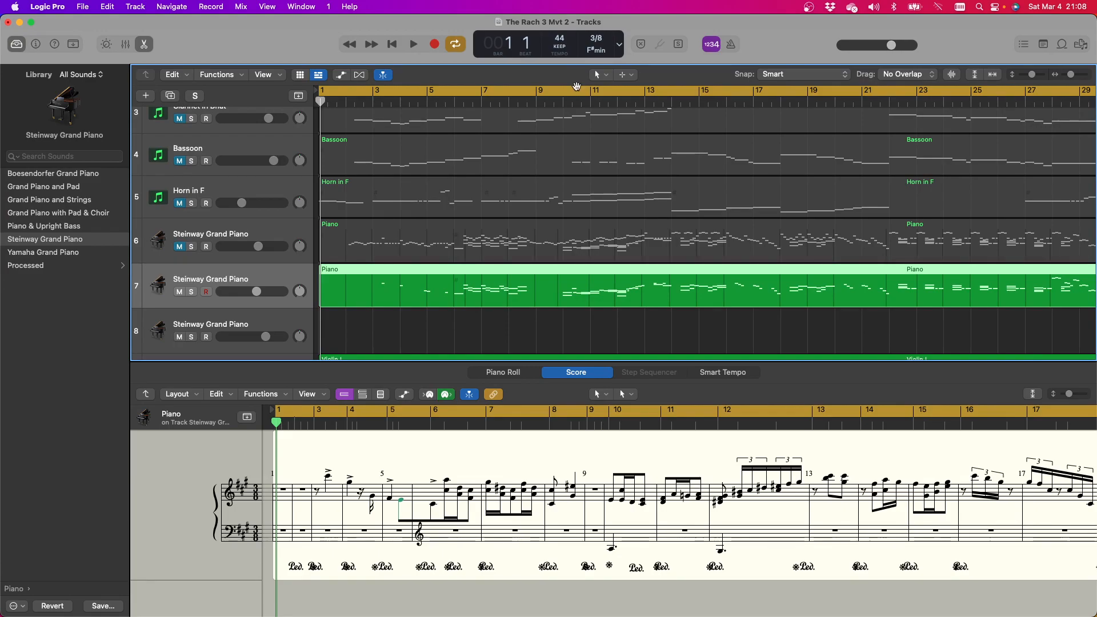
# Play the track 7 piano part from bar 1 through bar 30 with pauses, using tempo 60 from bar 13
pyautogui.press('space')
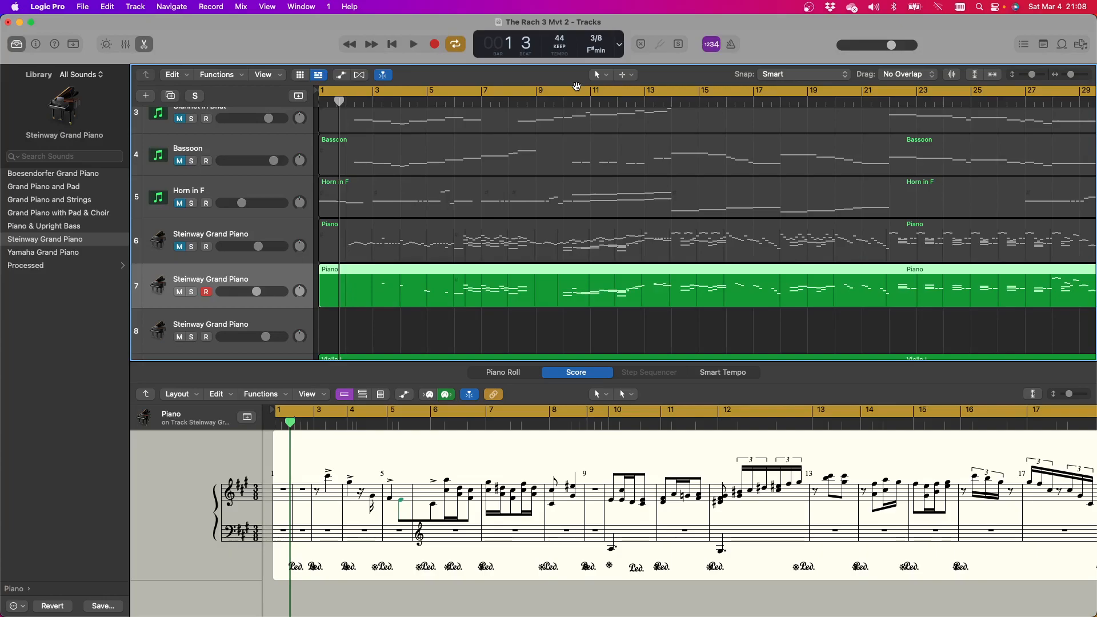
pyautogui.press('space')
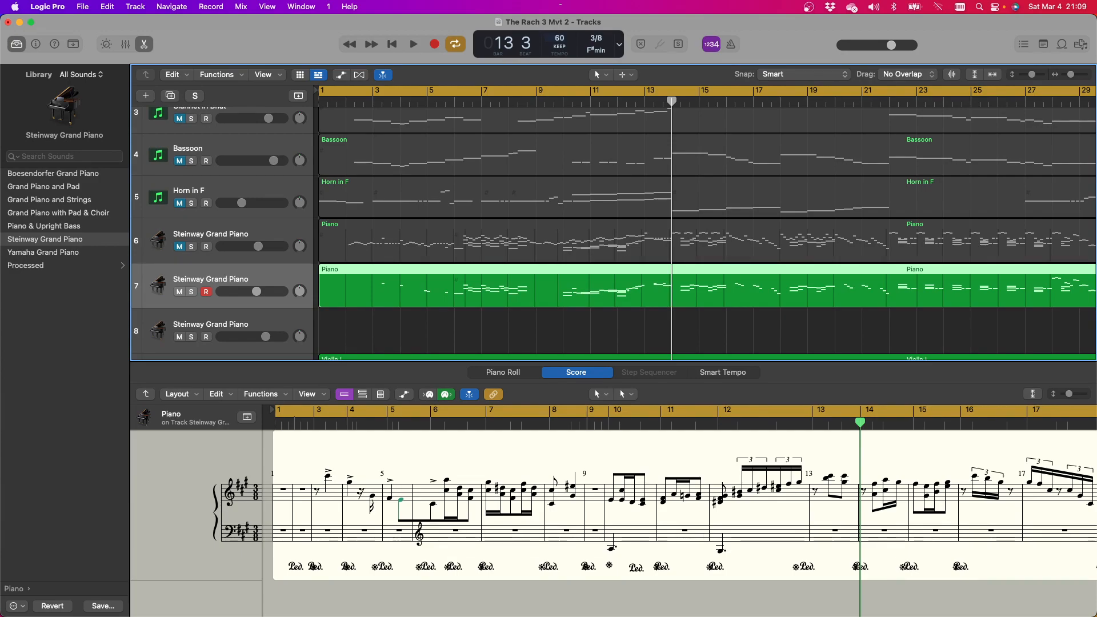
pyautogui.press('space')
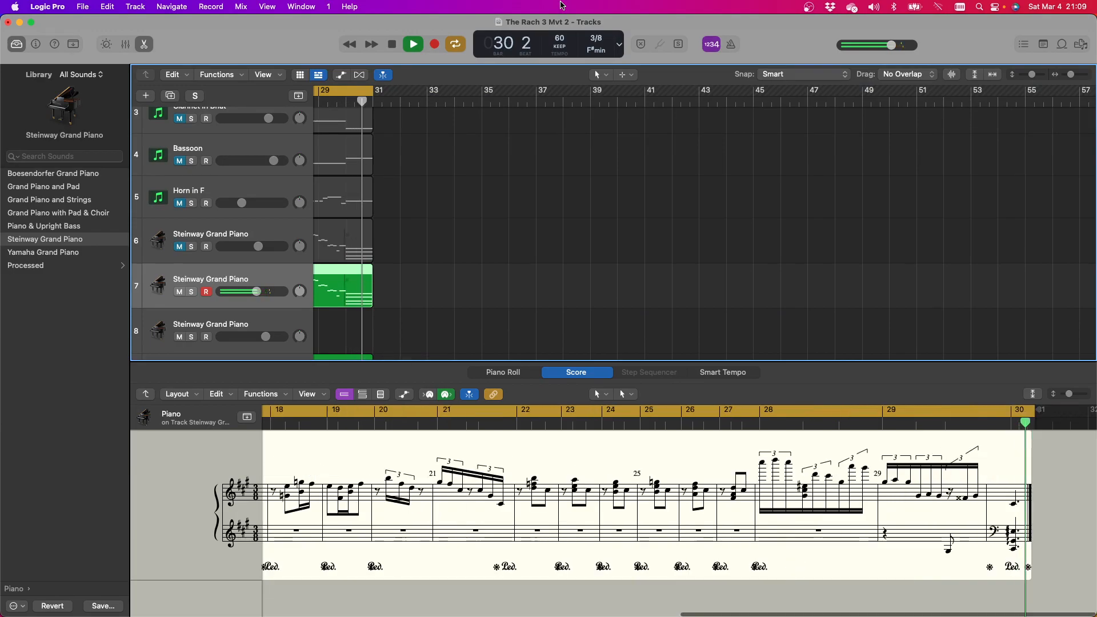
pyautogui.press('space')
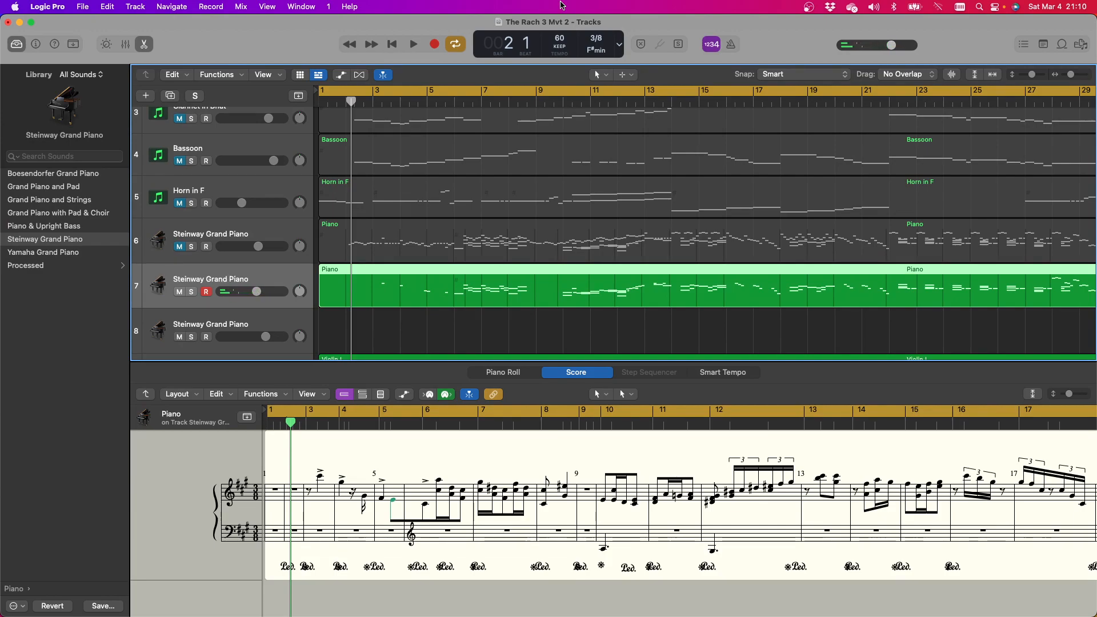
# Replay the track 7 piano part in stretches, at tempo 84 to bar 12 and at tempo 70 to bar 17
pyautogui.press('space')
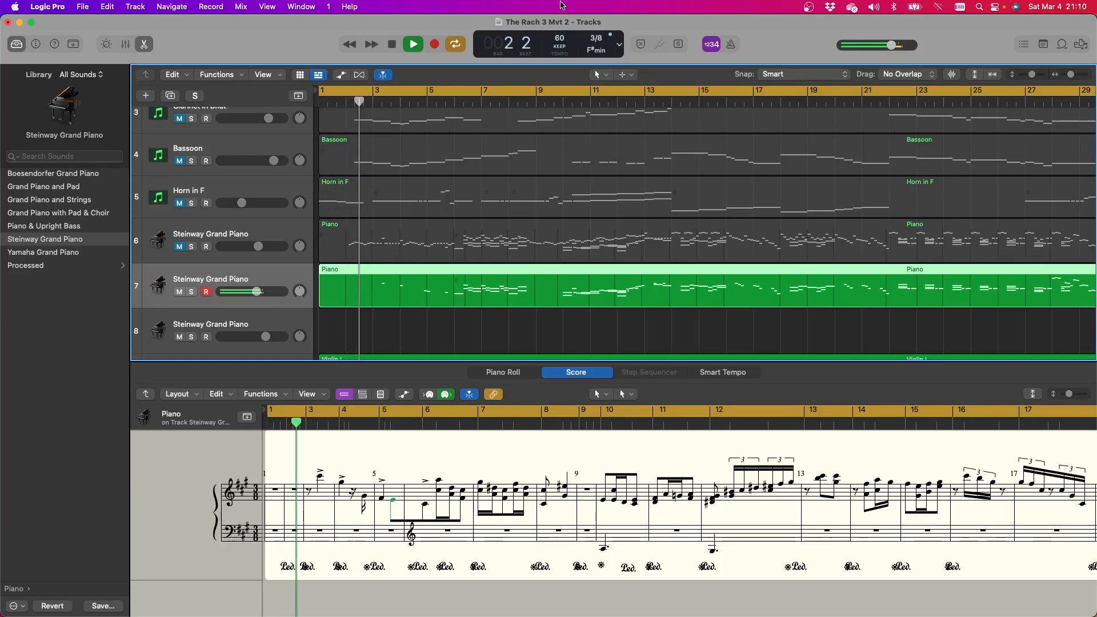
pyautogui.press('space')
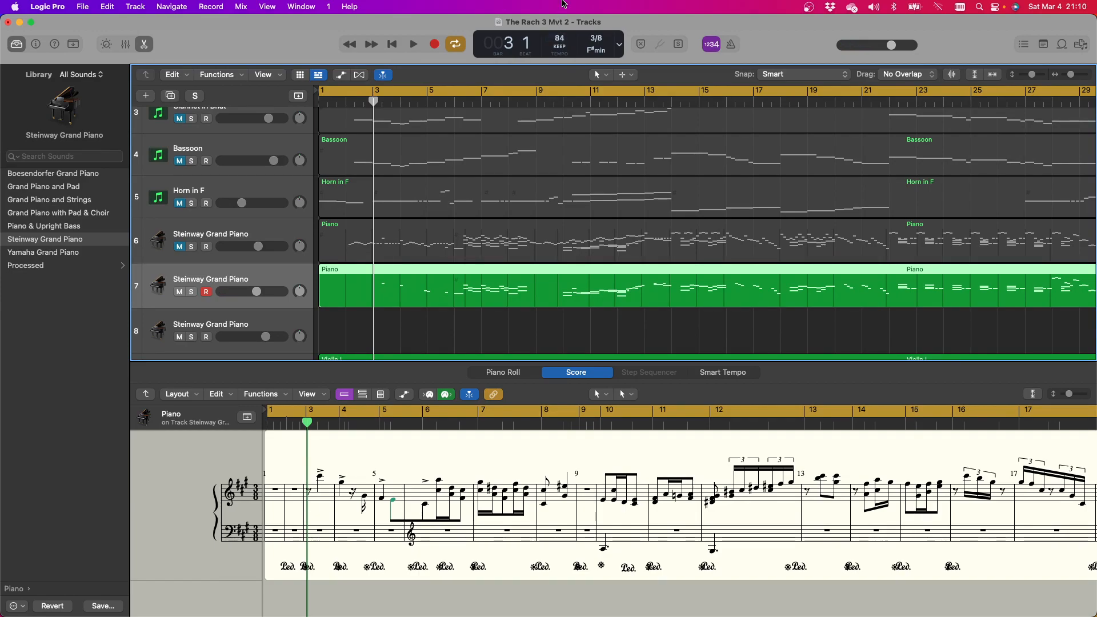
pyautogui.press('space')
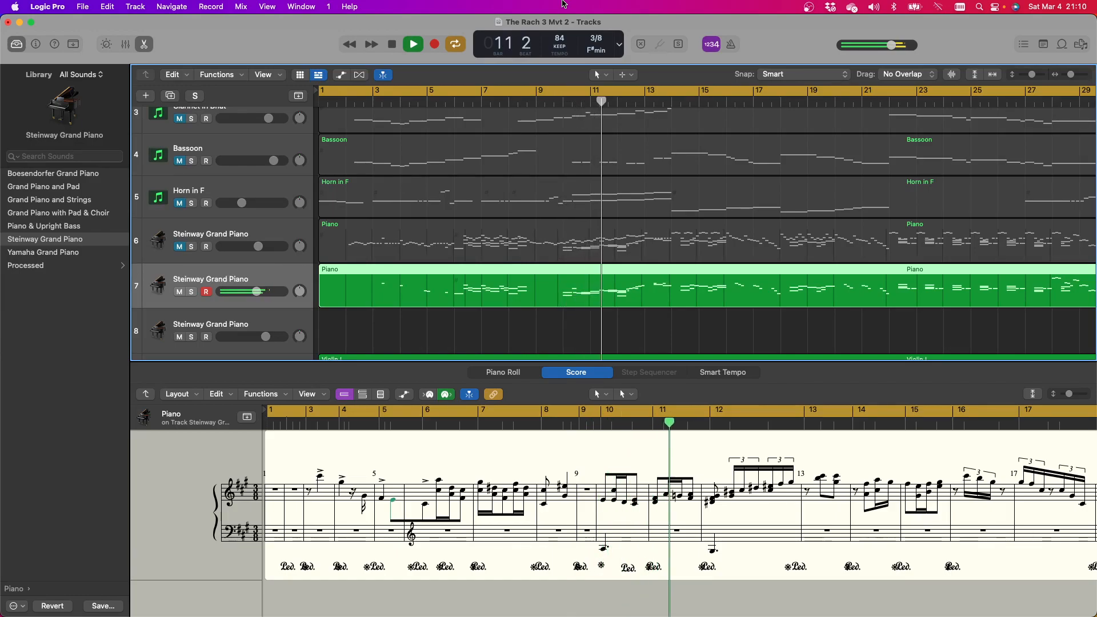
pyautogui.press('space')
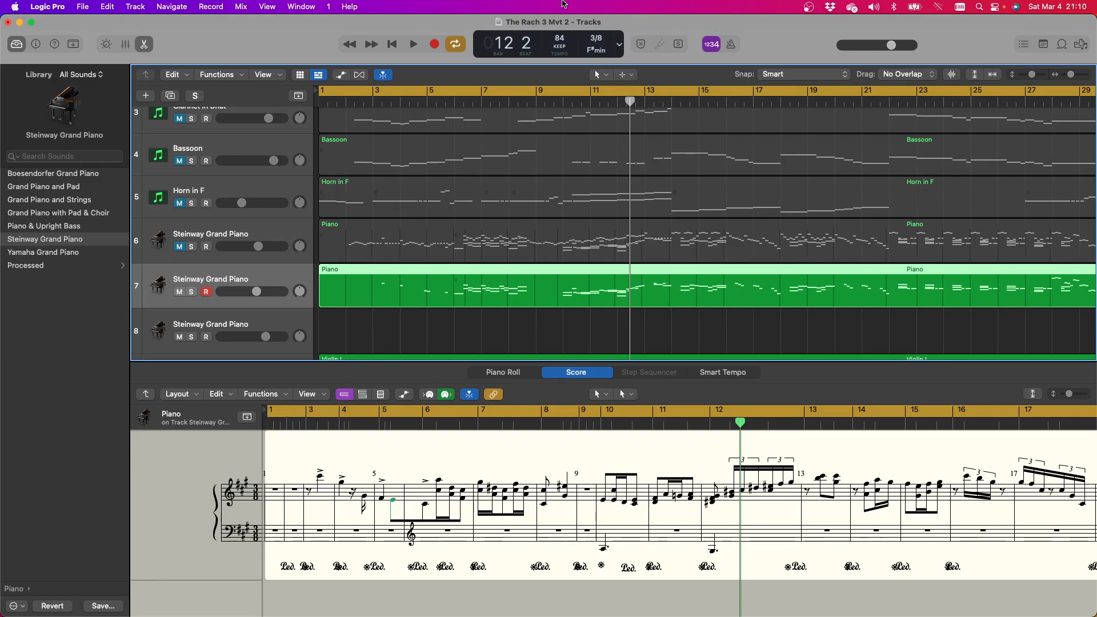
pyautogui.press('Return')
pyautogui.press('space')
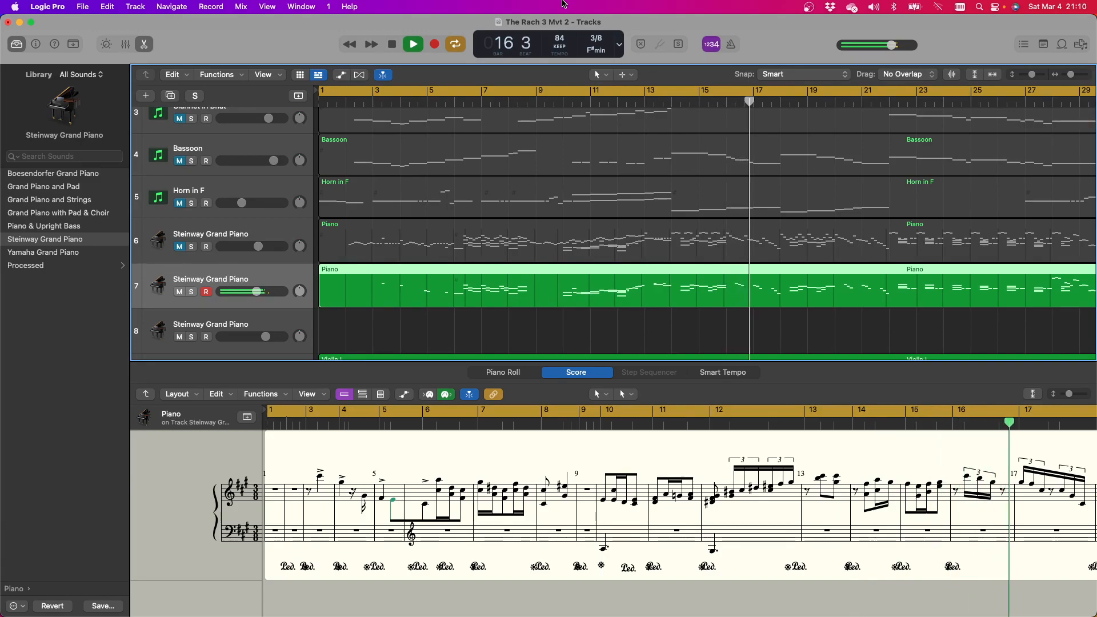
pyautogui.press('space')
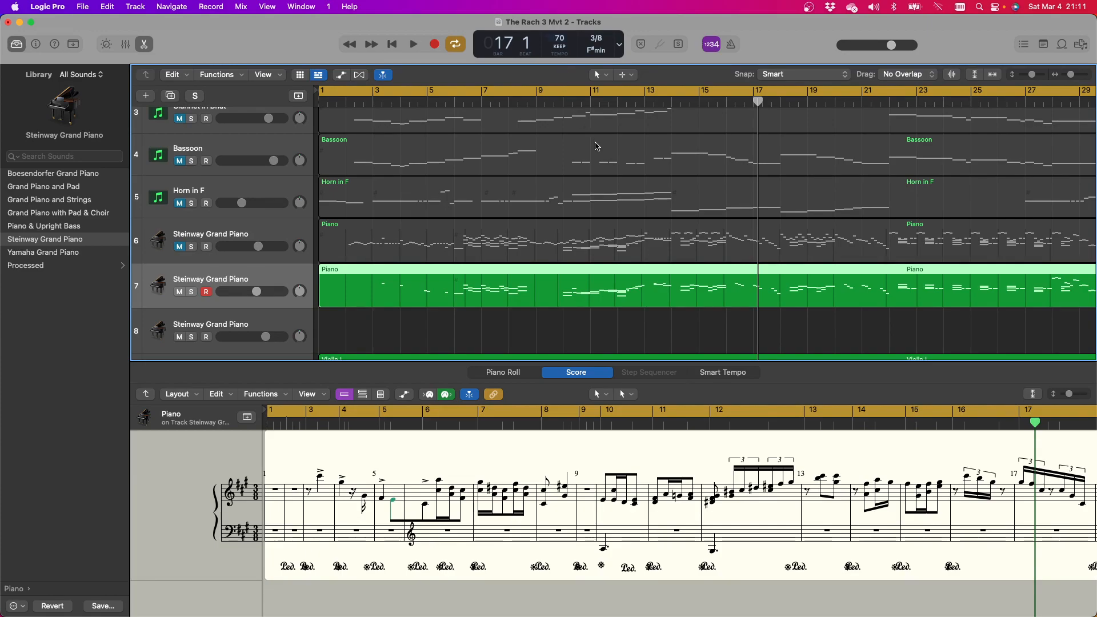
# Mute the track 7 Steinway Grand Piano and unmute the second Double Bass track
pyautogui.scroll(-3, 148, 177)
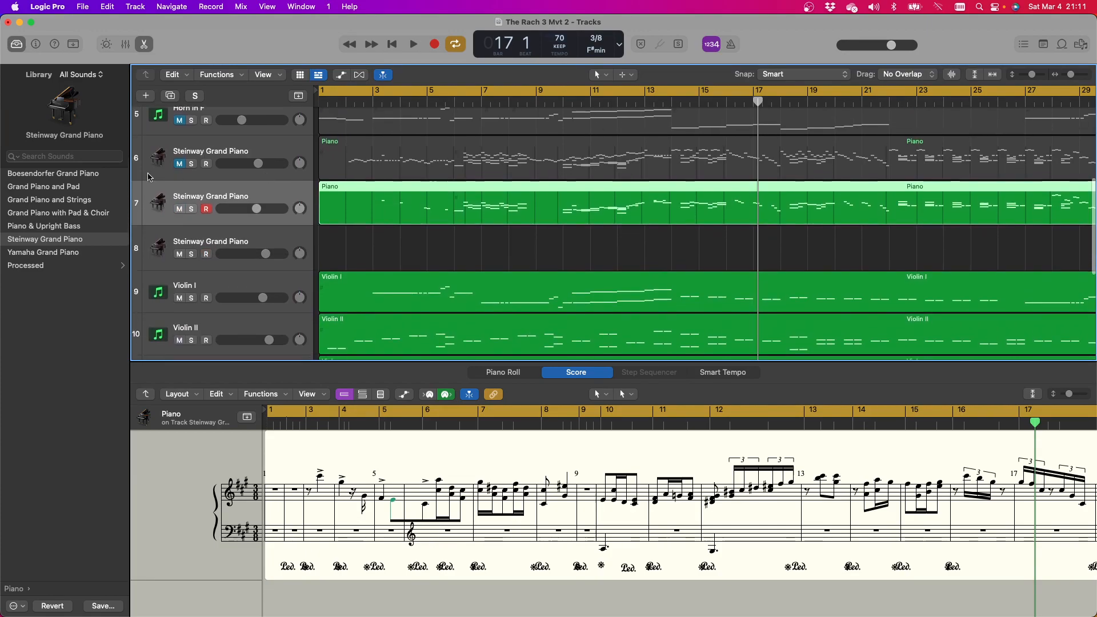
pyautogui.click(179, 211)
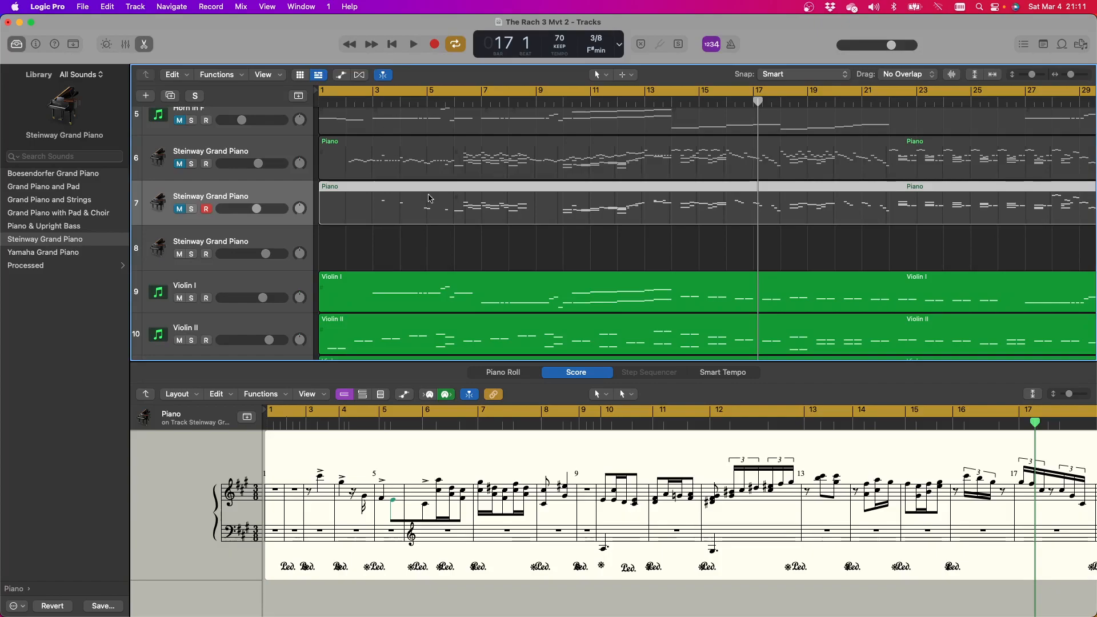
pyautogui.scroll(-6, 420, 186)
pyautogui.scroll(-2, 241, 281)
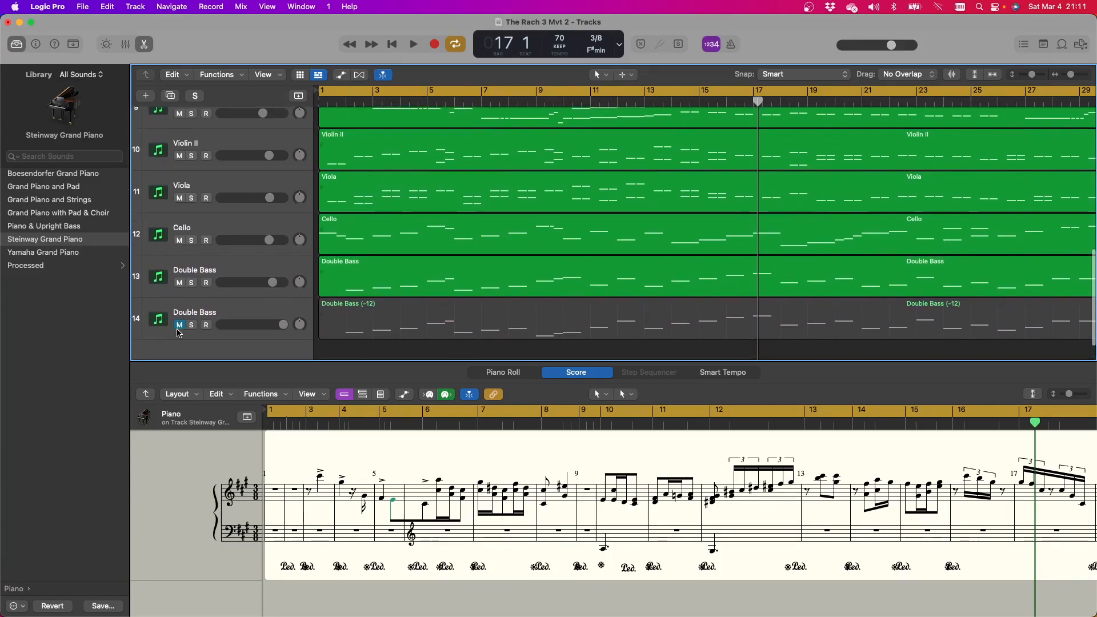
pyautogui.click(179, 324)
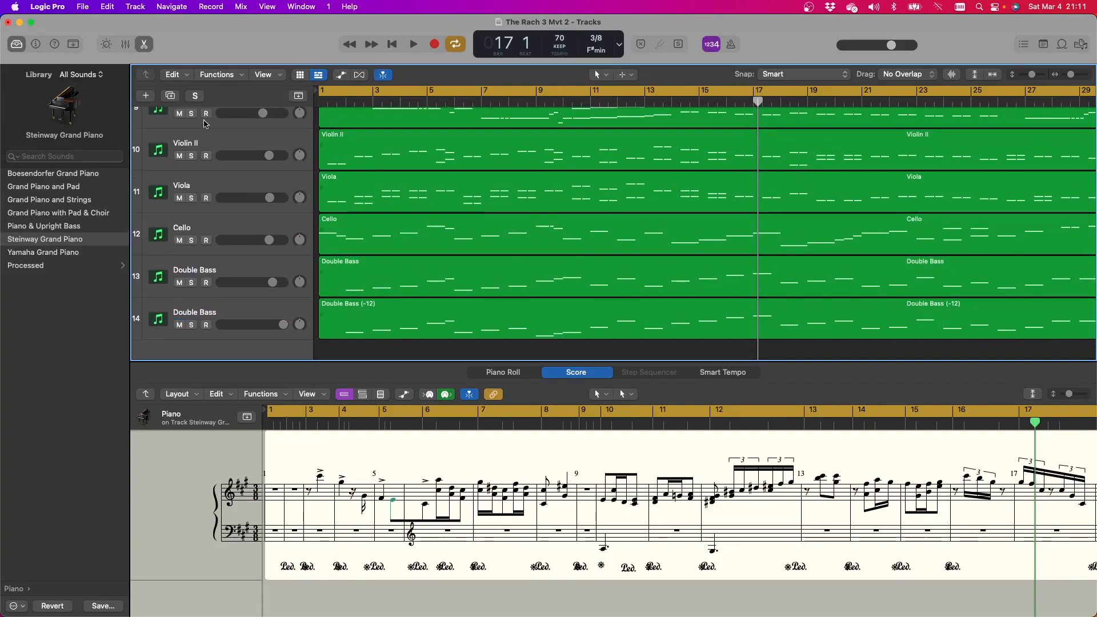
# Unmute the Oboe, Clarinet in Bflat, Bassoon and Horn in F tracks
pyautogui.scroll(10, 205, 123)
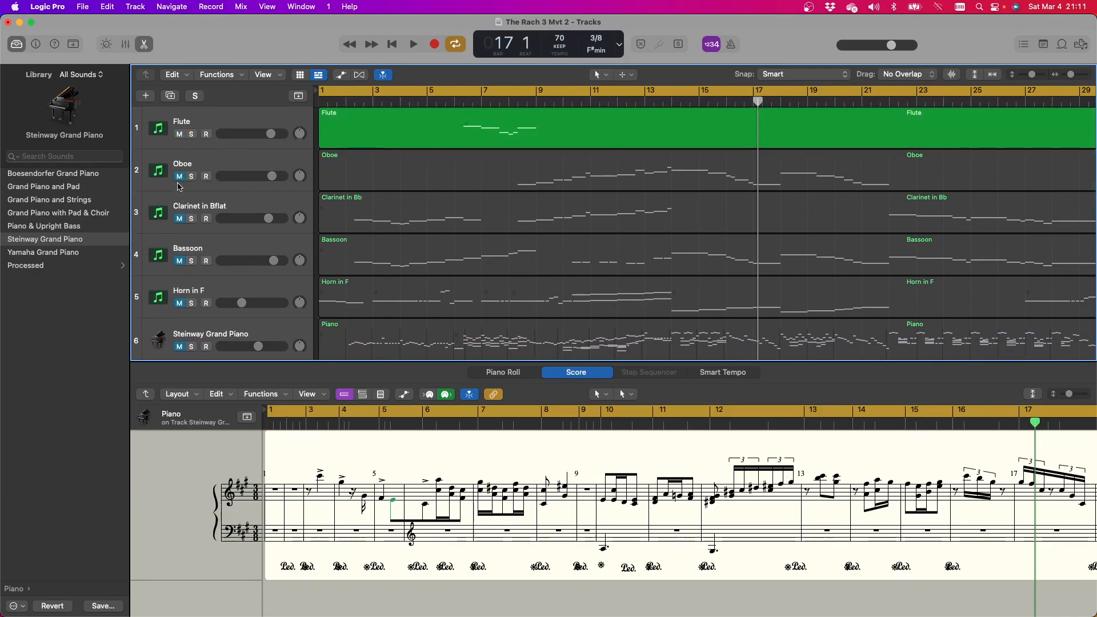
pyautogui.keyDown('shift'); pyautogui.click(179, 184); pyautogui.keyUp('shift')
pyautogui.keyDown('shift'); pyautogui.click(179, 220); pyautogui.keyUp('shift')
pyautogui.keyDown('shift'); pyautogui.click(180, 268); pyautogui.keyUp('shift')
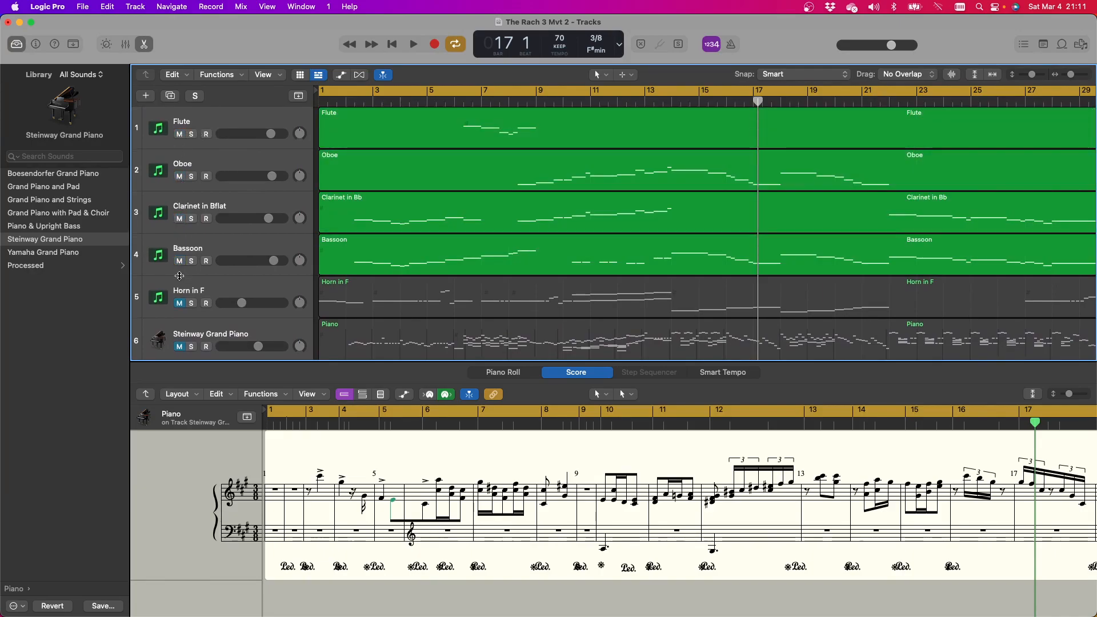
pyautogui.keyDown('shift'); pyautogui.click(180, 308); pyautogui.keyUp('shift')
# Unmute the Steinway Grand Piano tracks 6 and 7
pyautogui.scroll(-3, 180, 291)
pyautogui.keyDown('shift'); pyautogui.click(180, 276); pyautogui.keyUp('shift')
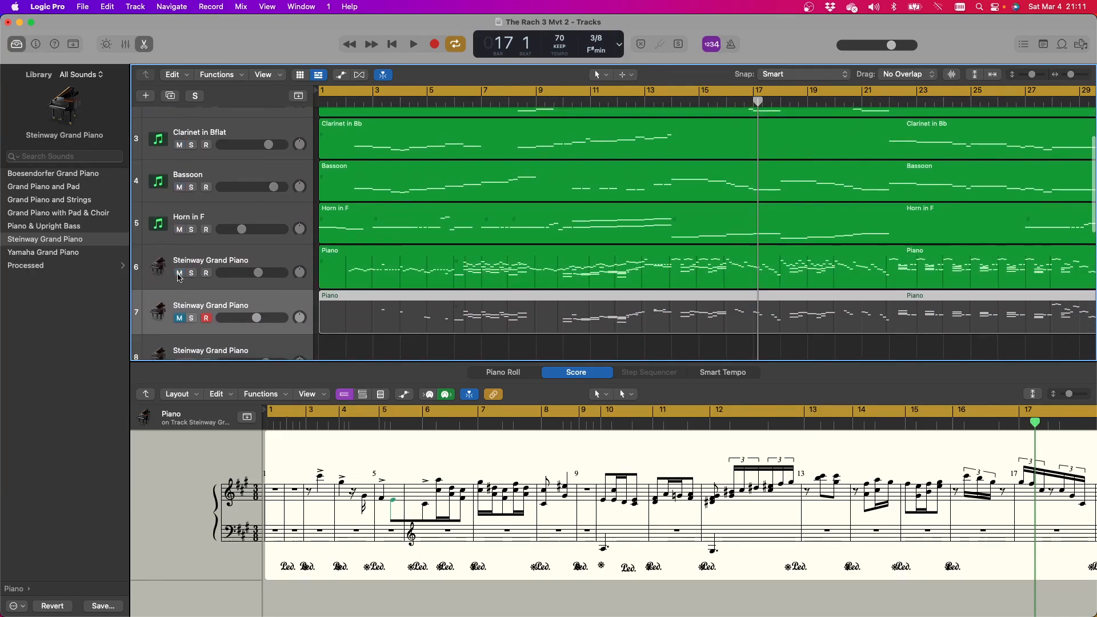
pyautogui.keyDown('shift'); pyautogui.click(178, 322); pyautogui.keyUp('shift')
pyautogui.scroll(-3, 229, 323)
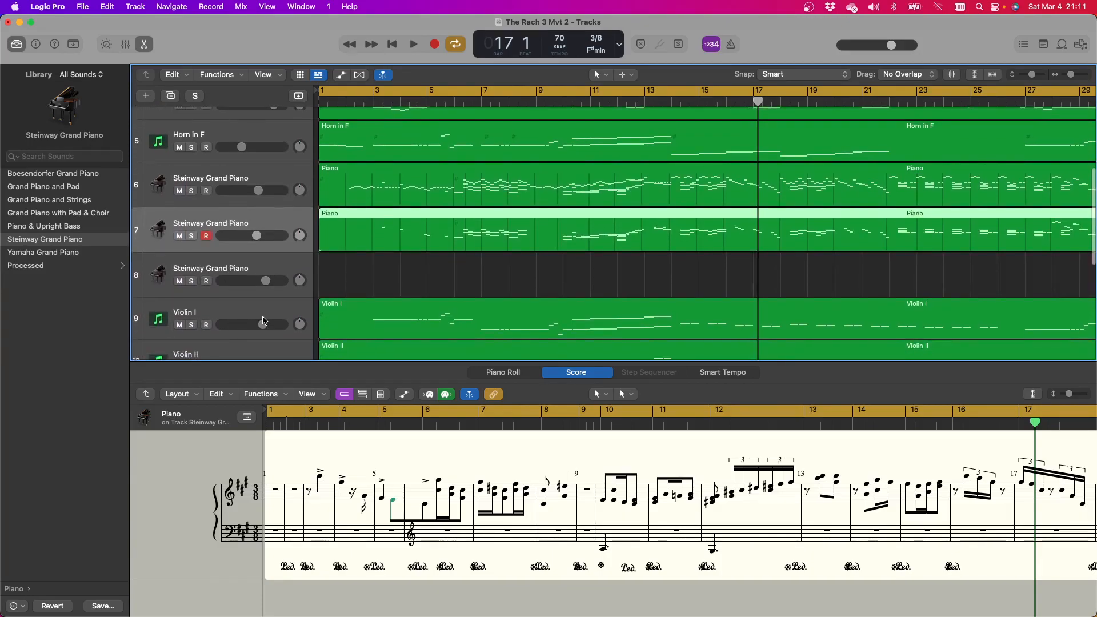
pyautogui.scroll(6, 270, 321)
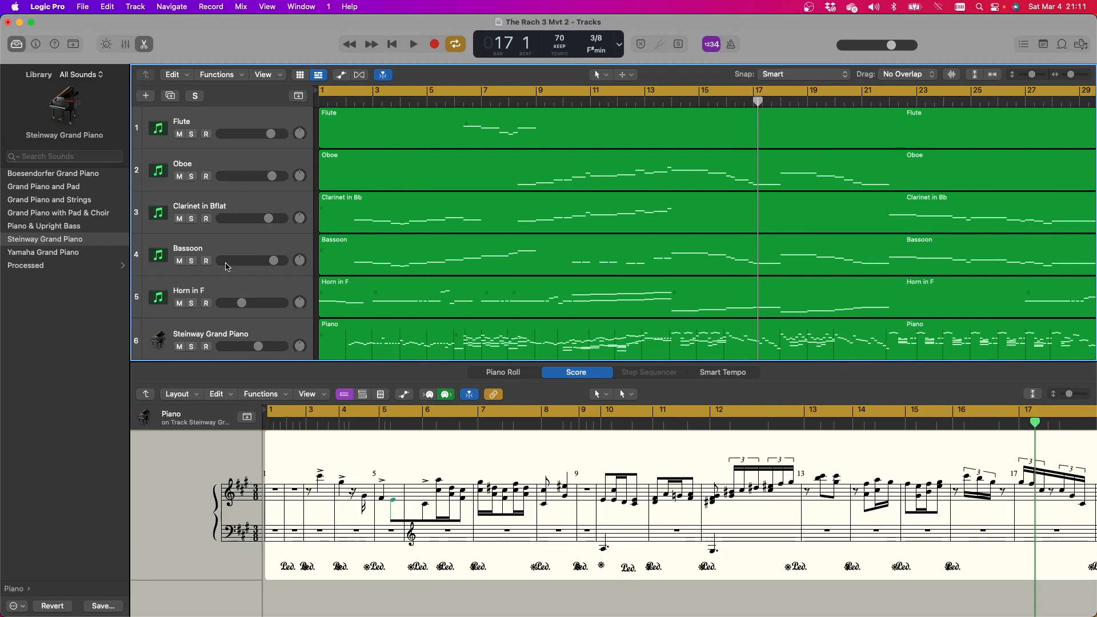
# Play the full arrangement from bar 17, mute piano track 7 during playback, and stop after it loops to bar 1
pyautogui.click(412, 45)
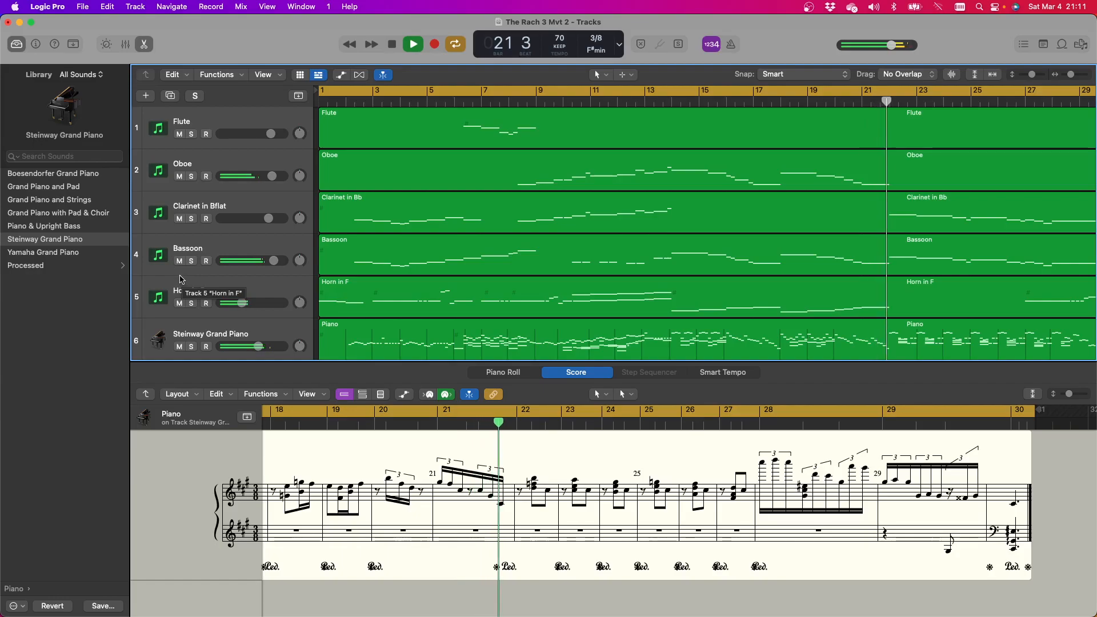
pyautogui.scroll(-3, 171, 285)
pyautogui.click(168, 288)
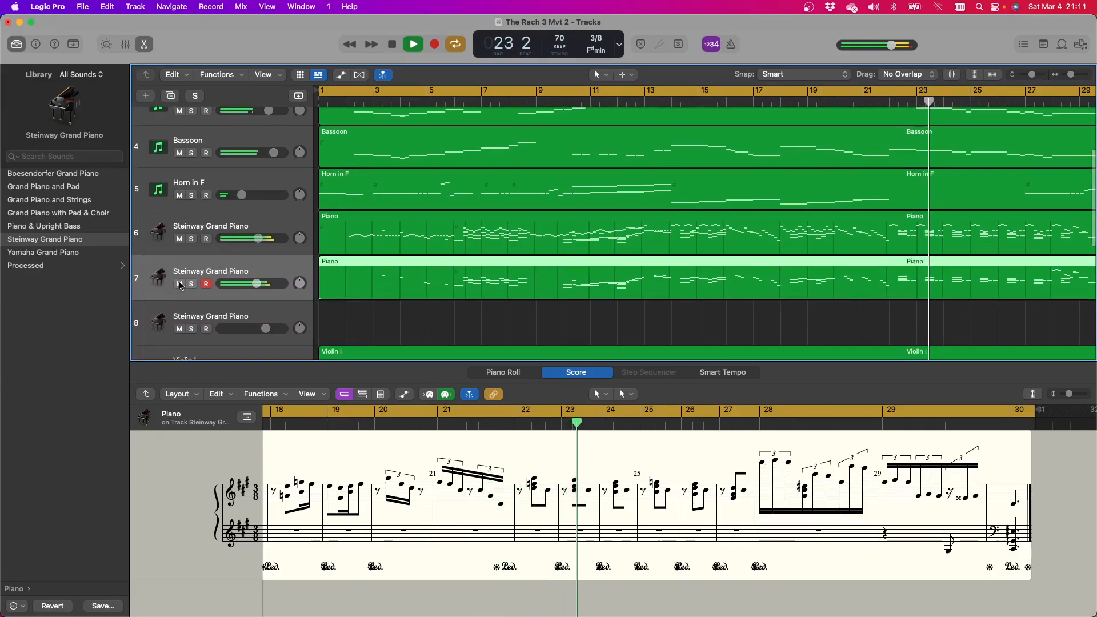
pyautogui.click(179, 284)
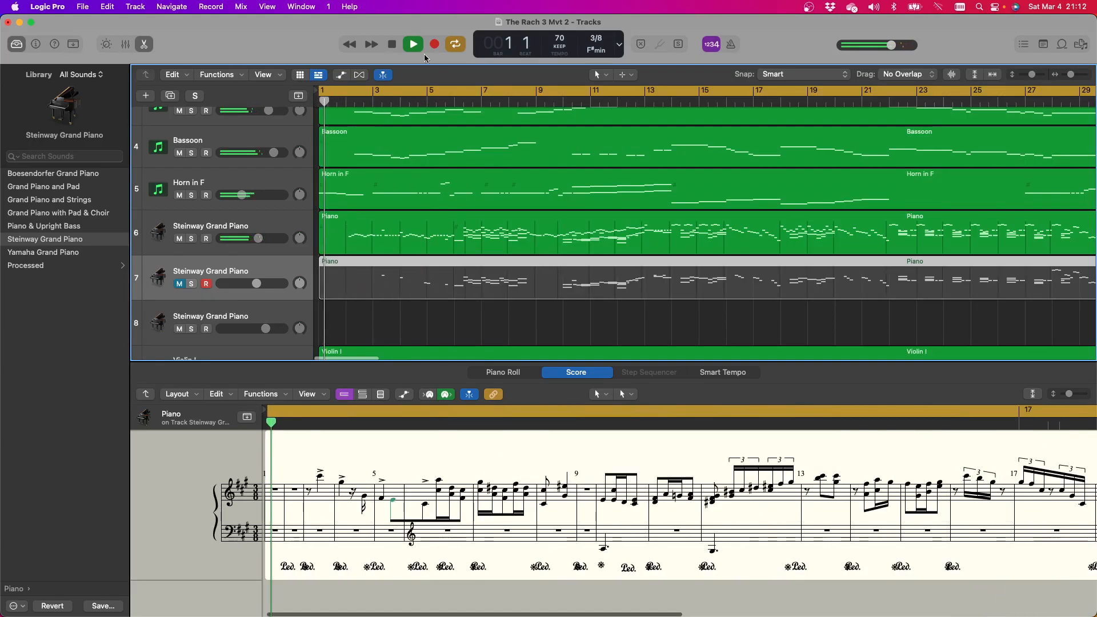
pyautogui.click(390, 44)
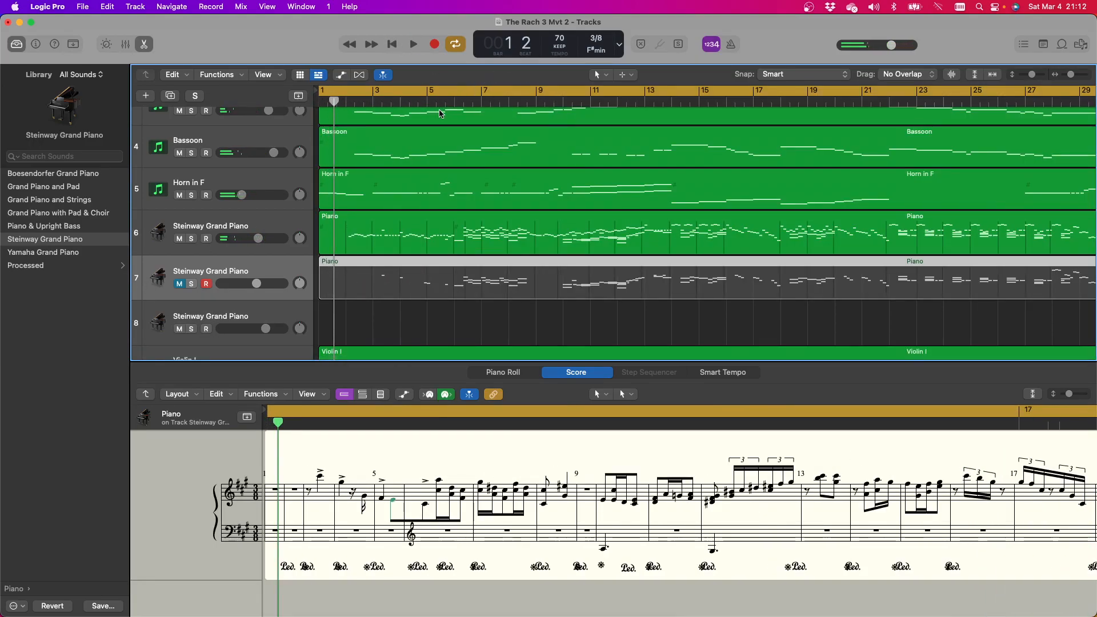
# Set the cycle range to bars 5 to 13 and play its opening briefly
pyautogui.moveTo(433, 93); pyautogui.dragTo(642, 99)
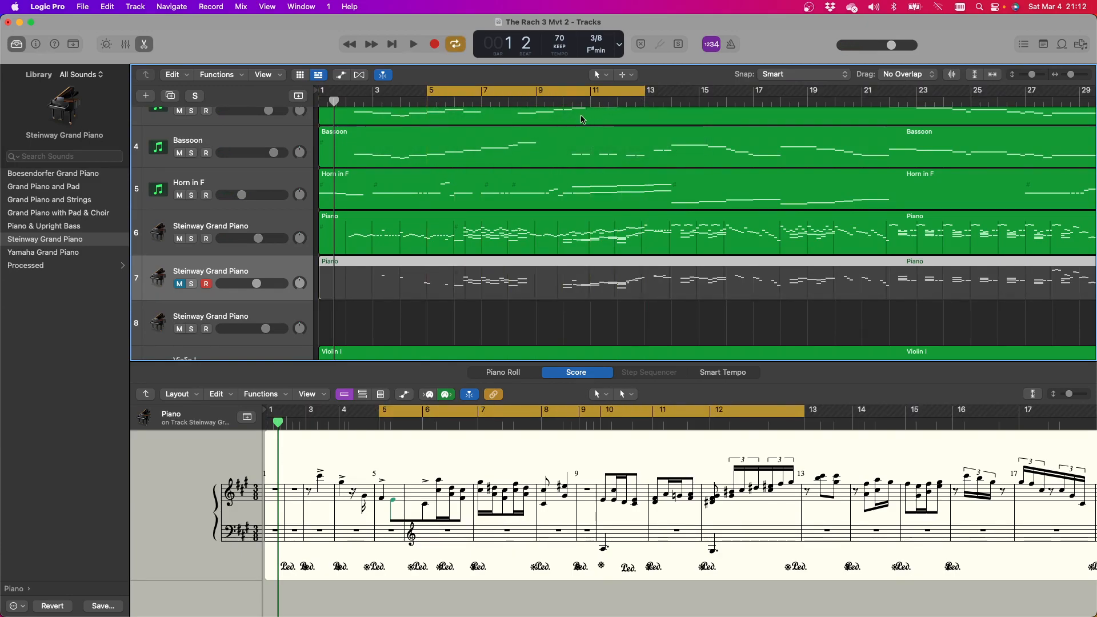
pyautogui.scroll(3, 563, 130)
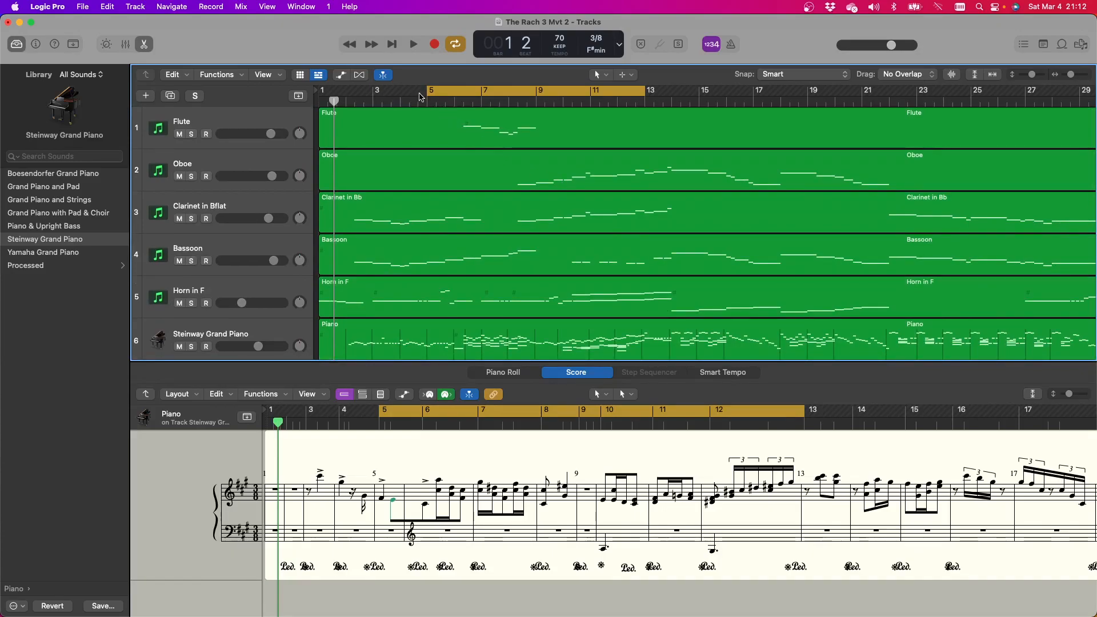
pyautogui.click(414, 46)
pyautogui.press('space')
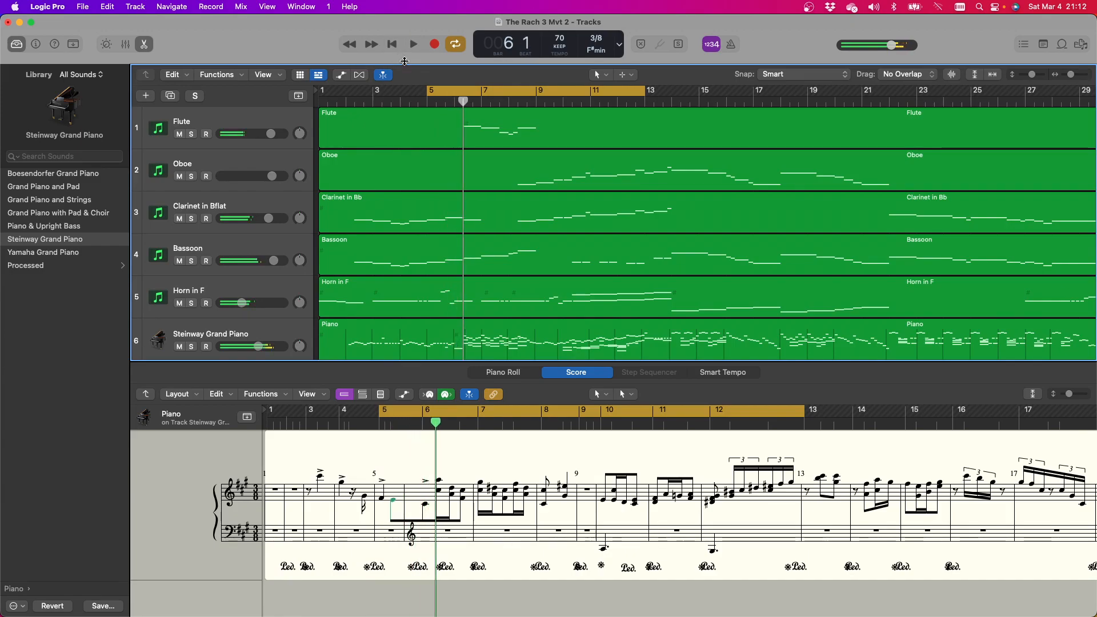
# Move the cycle start to bar 6, play the loop and mute the Flute track
pyautogui.moveTo(426, 91); pyautogui.dragTo(456, 92)
pyautogui.click(413, 45)
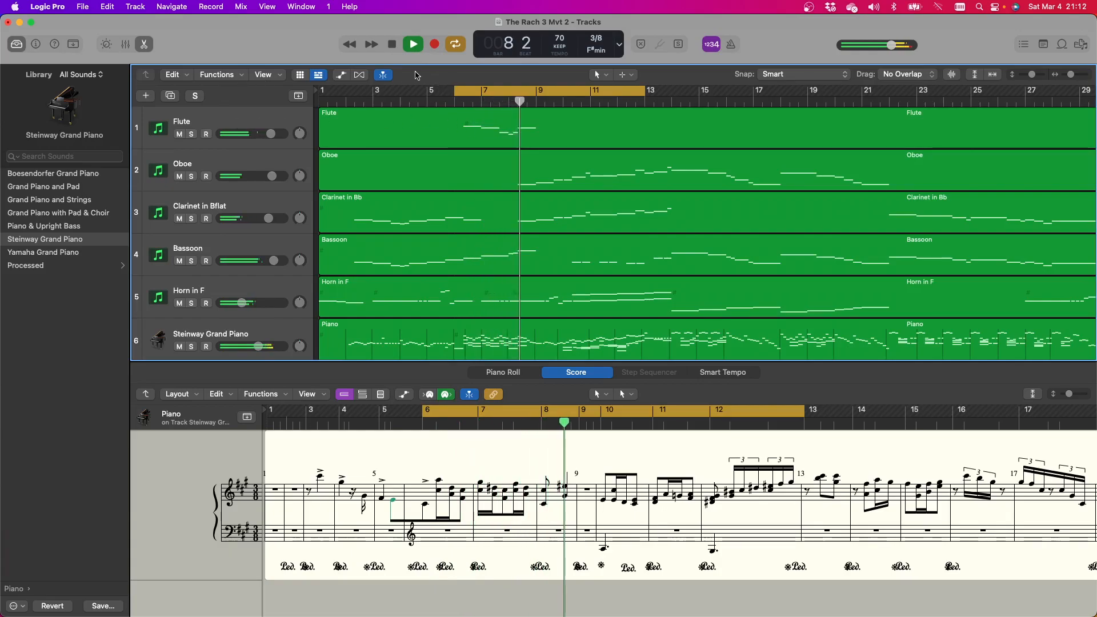
pyautogui.click(179, 134)
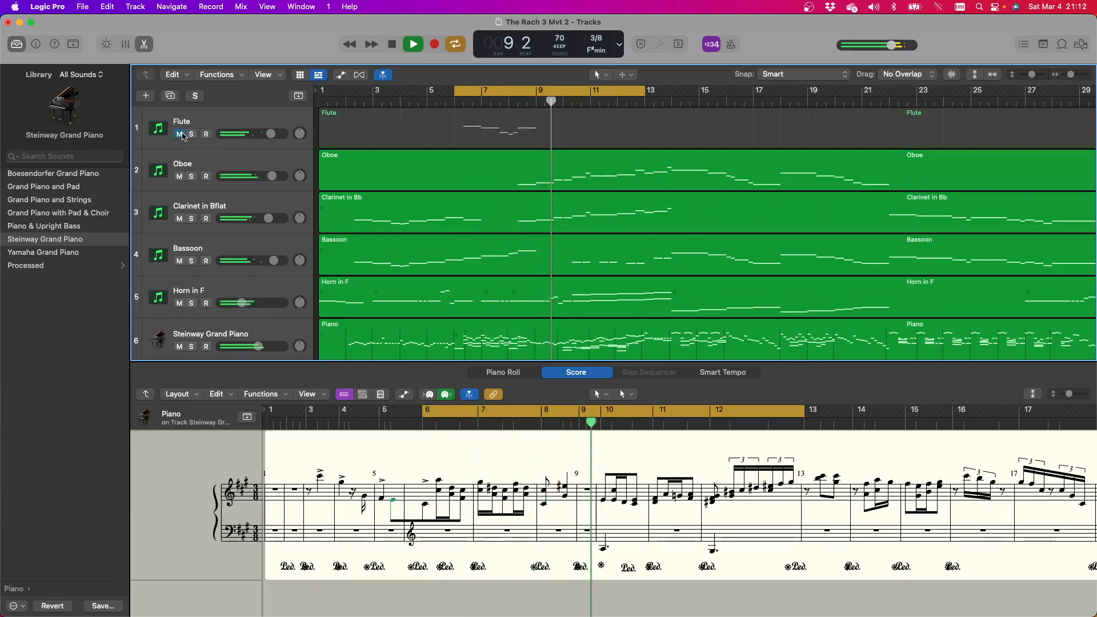
# Mute the Oboe, Clarinet in Bflat, Bassoon and Horn in F tracks while the loop plays
pyautogui.click(179, 176)
pyautogui.click(179, 218)
pyautogui.click(179, 261)
pyautogui.click(179, 303)
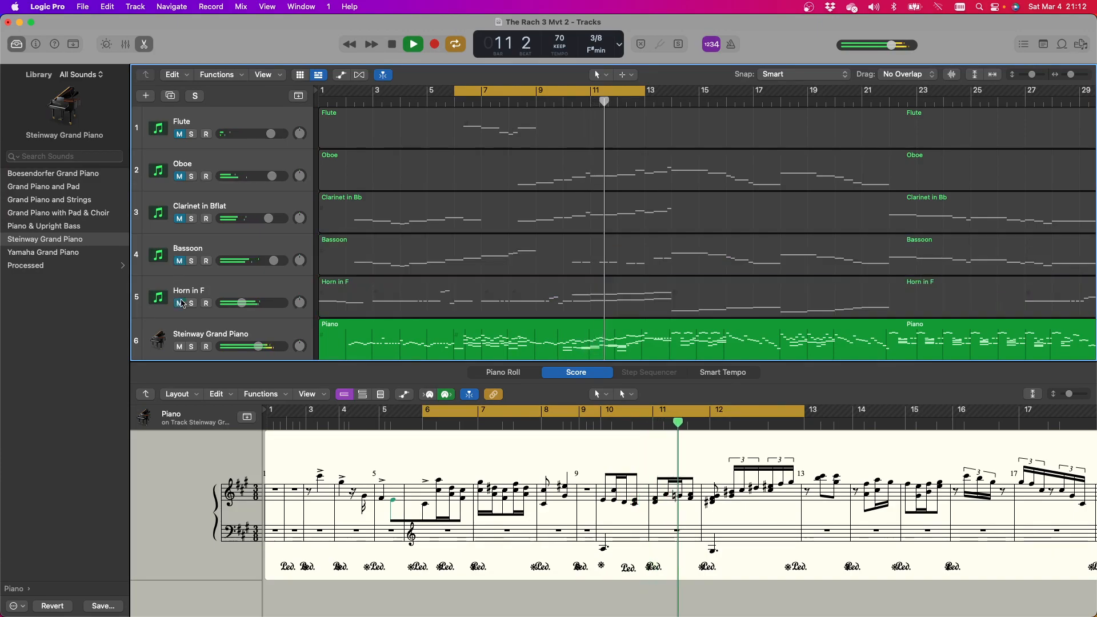
# Mute Steinway Grand Piano track 6, briefly bring it back in to compare with the strings, mute it again and stop playback
pyautogui.scroll(-3, 186, 309)
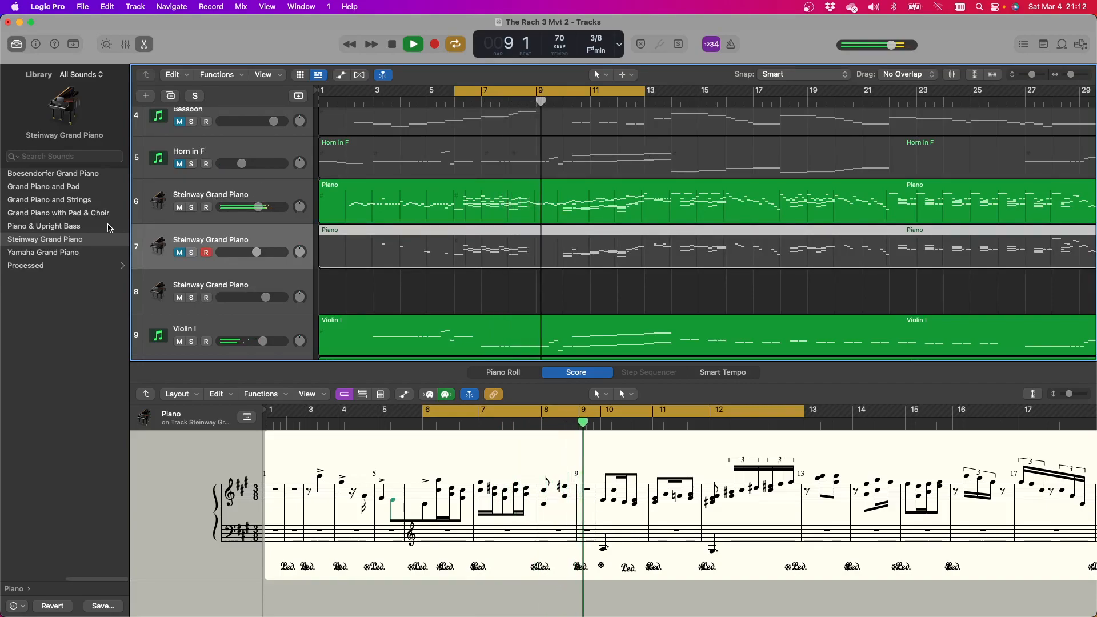
pyautogui.click(179, 207)
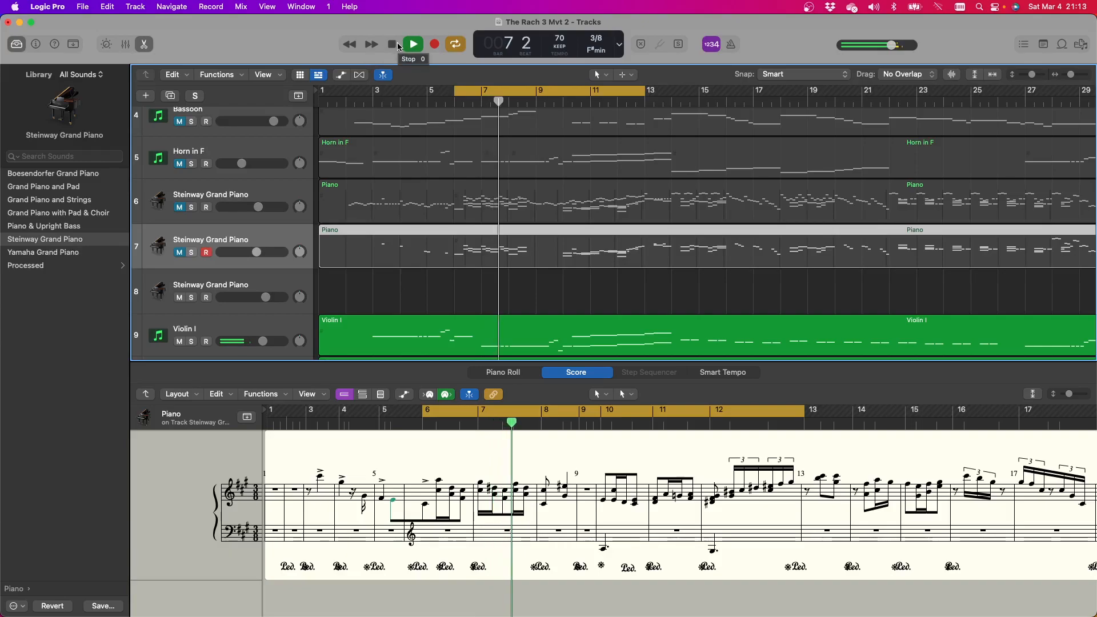
pyautogui.click(180, 208)
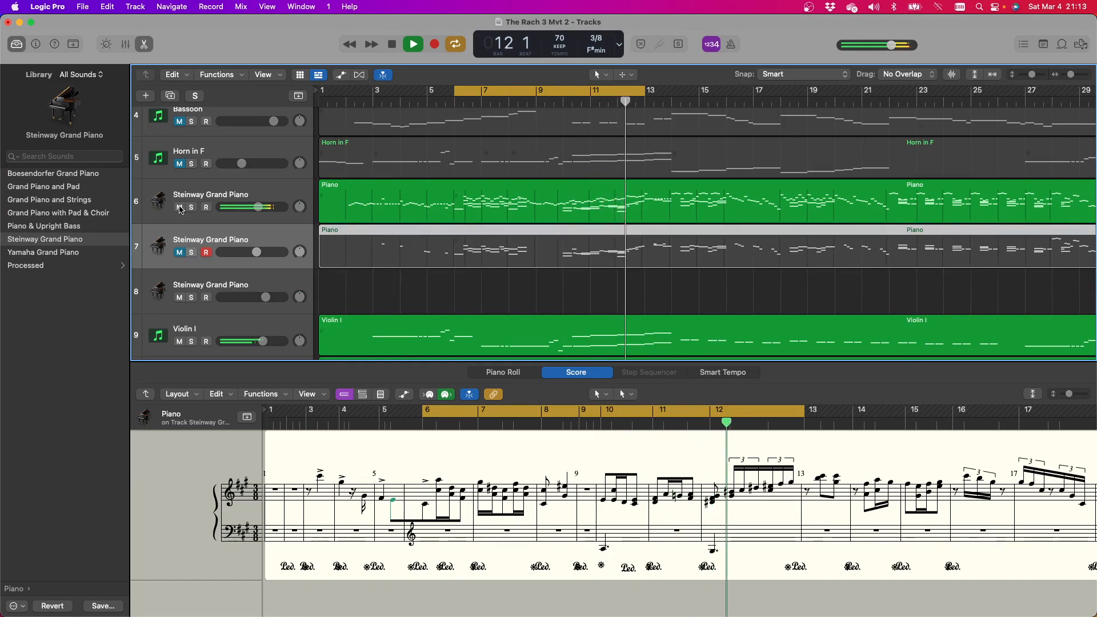
pyautogui.click(180, 207)
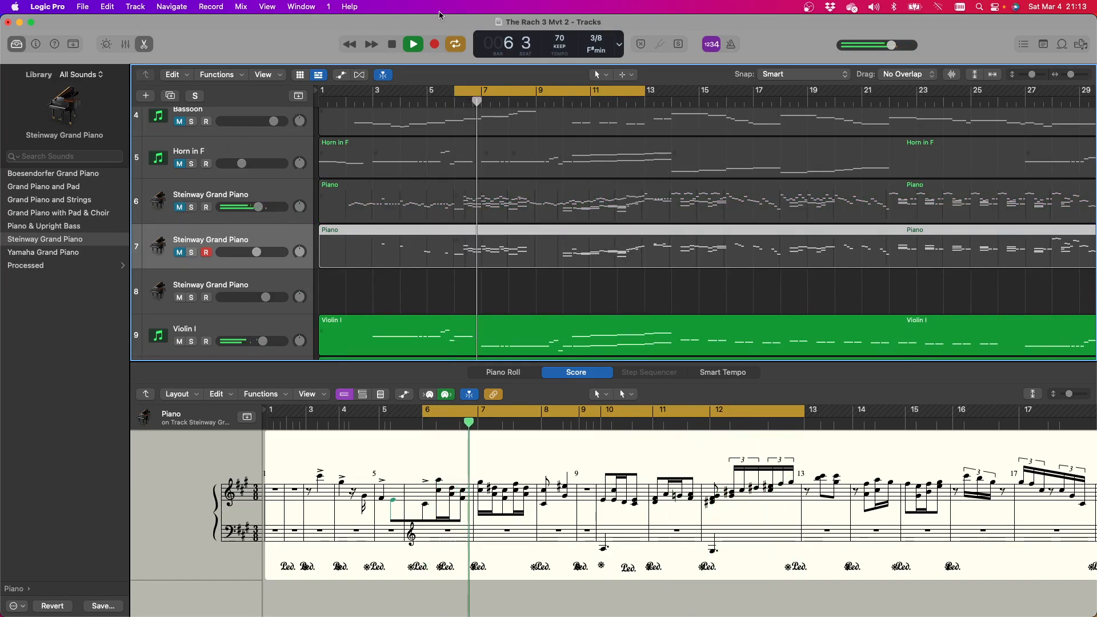
pyautogui.press('space')
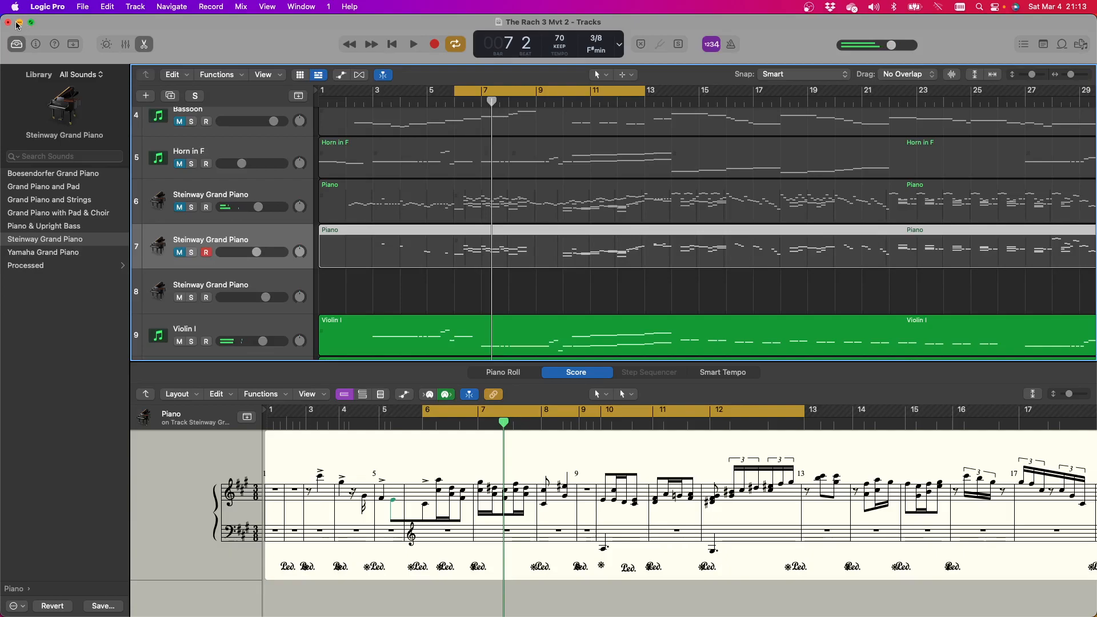